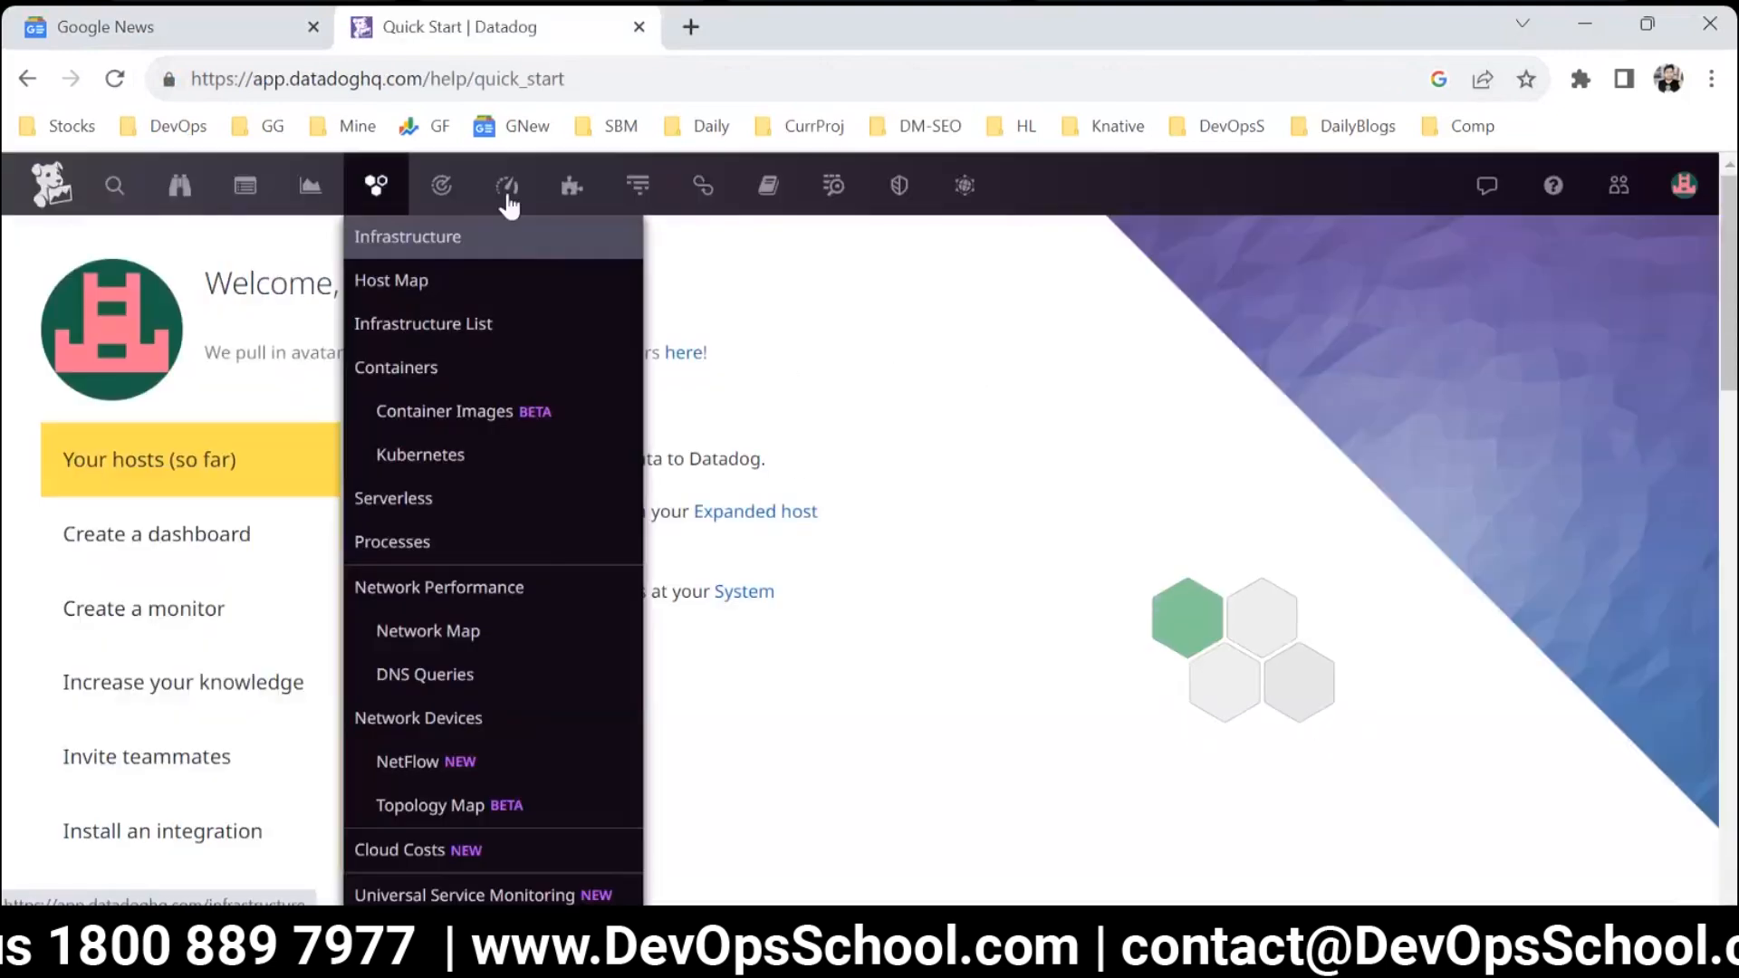
Open the Infrastructure List to view the hosts reporting to Datadog.
mouse_move(701, 208)
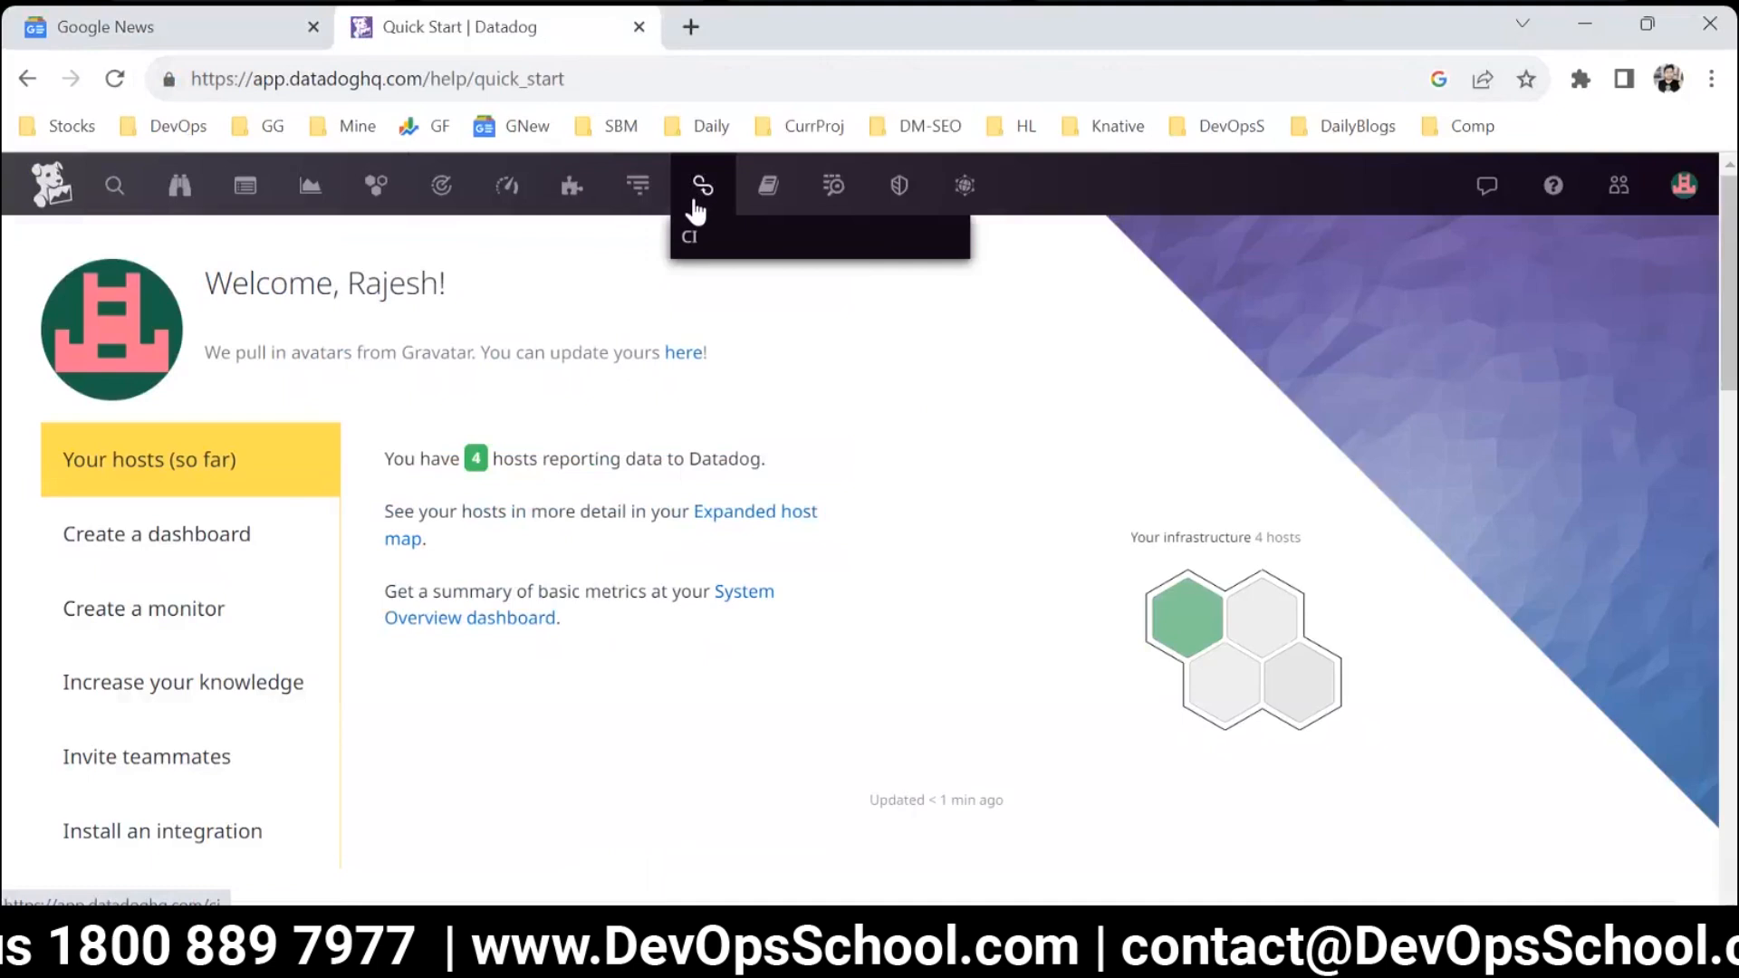
click(726, 20)
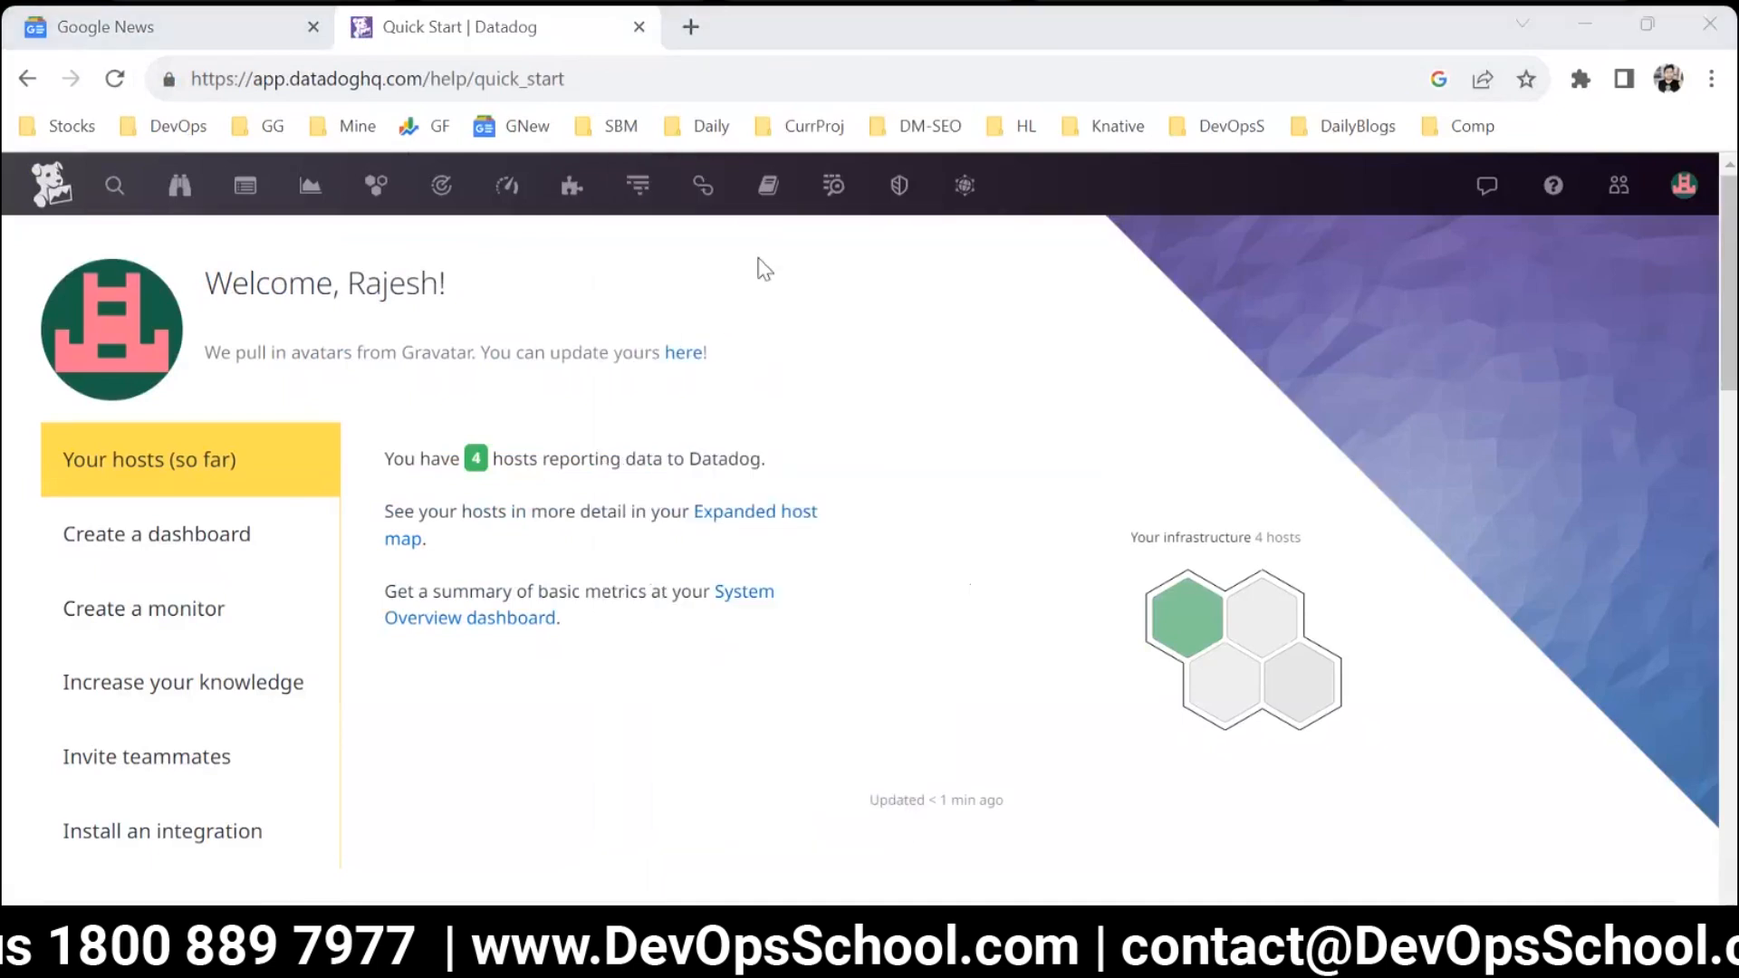
mouse_move(379, 192)
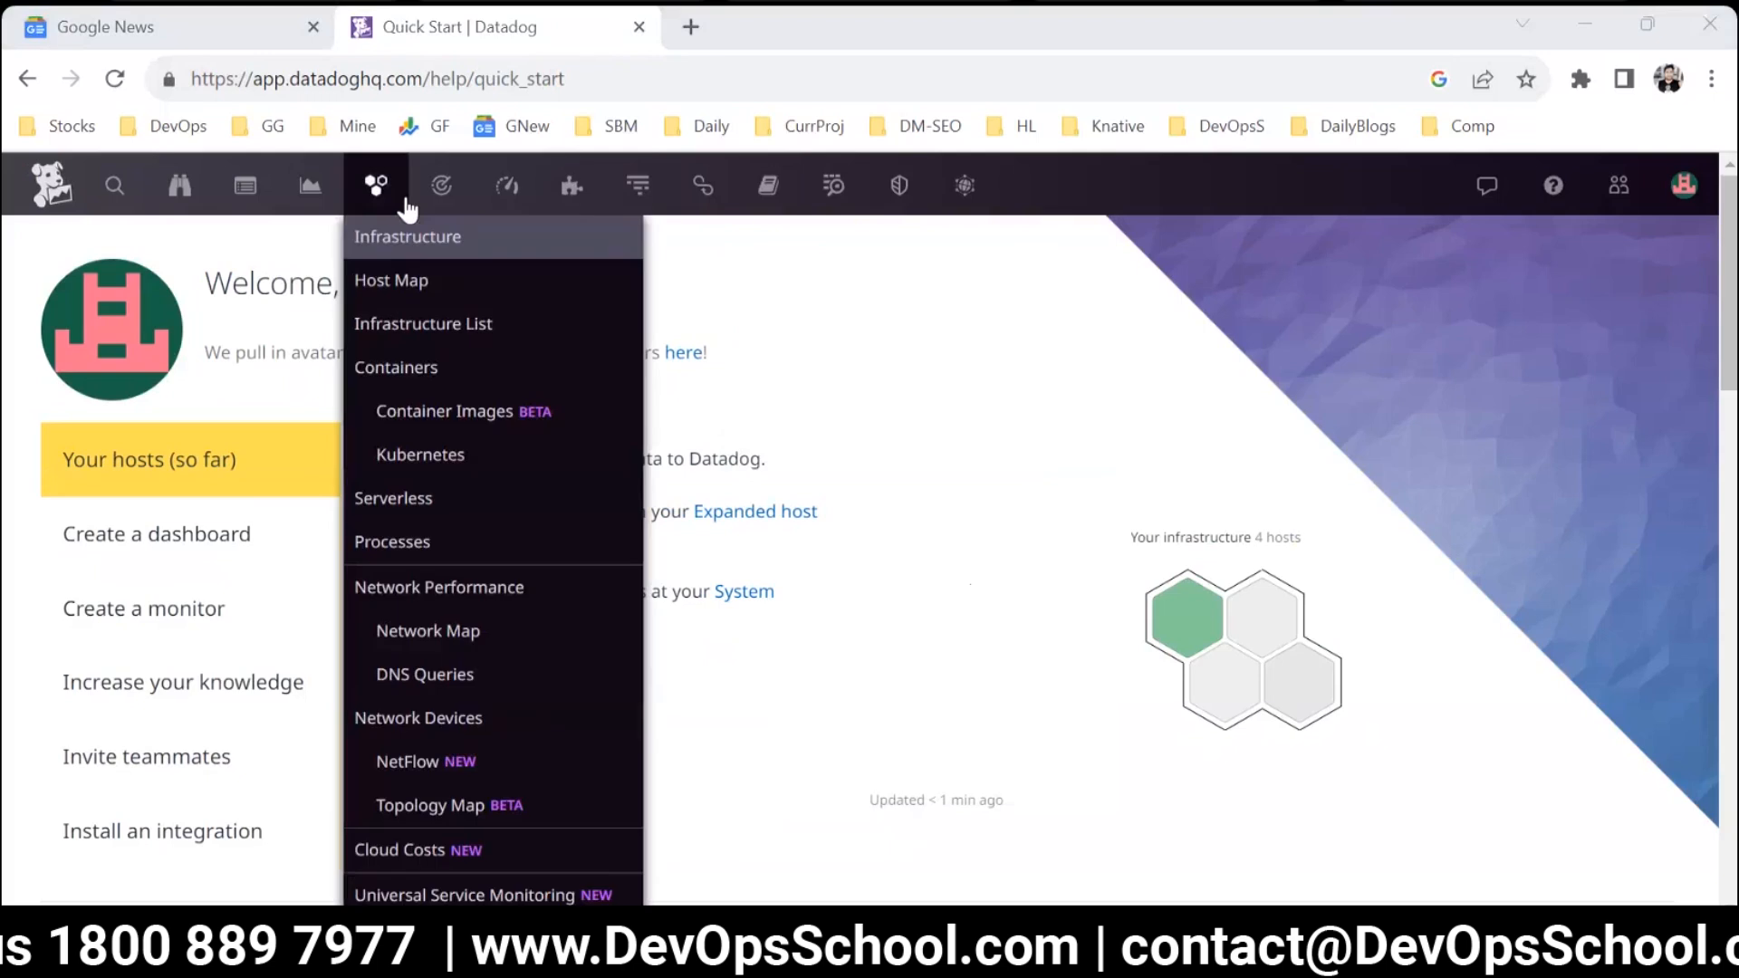
click(415, 326)
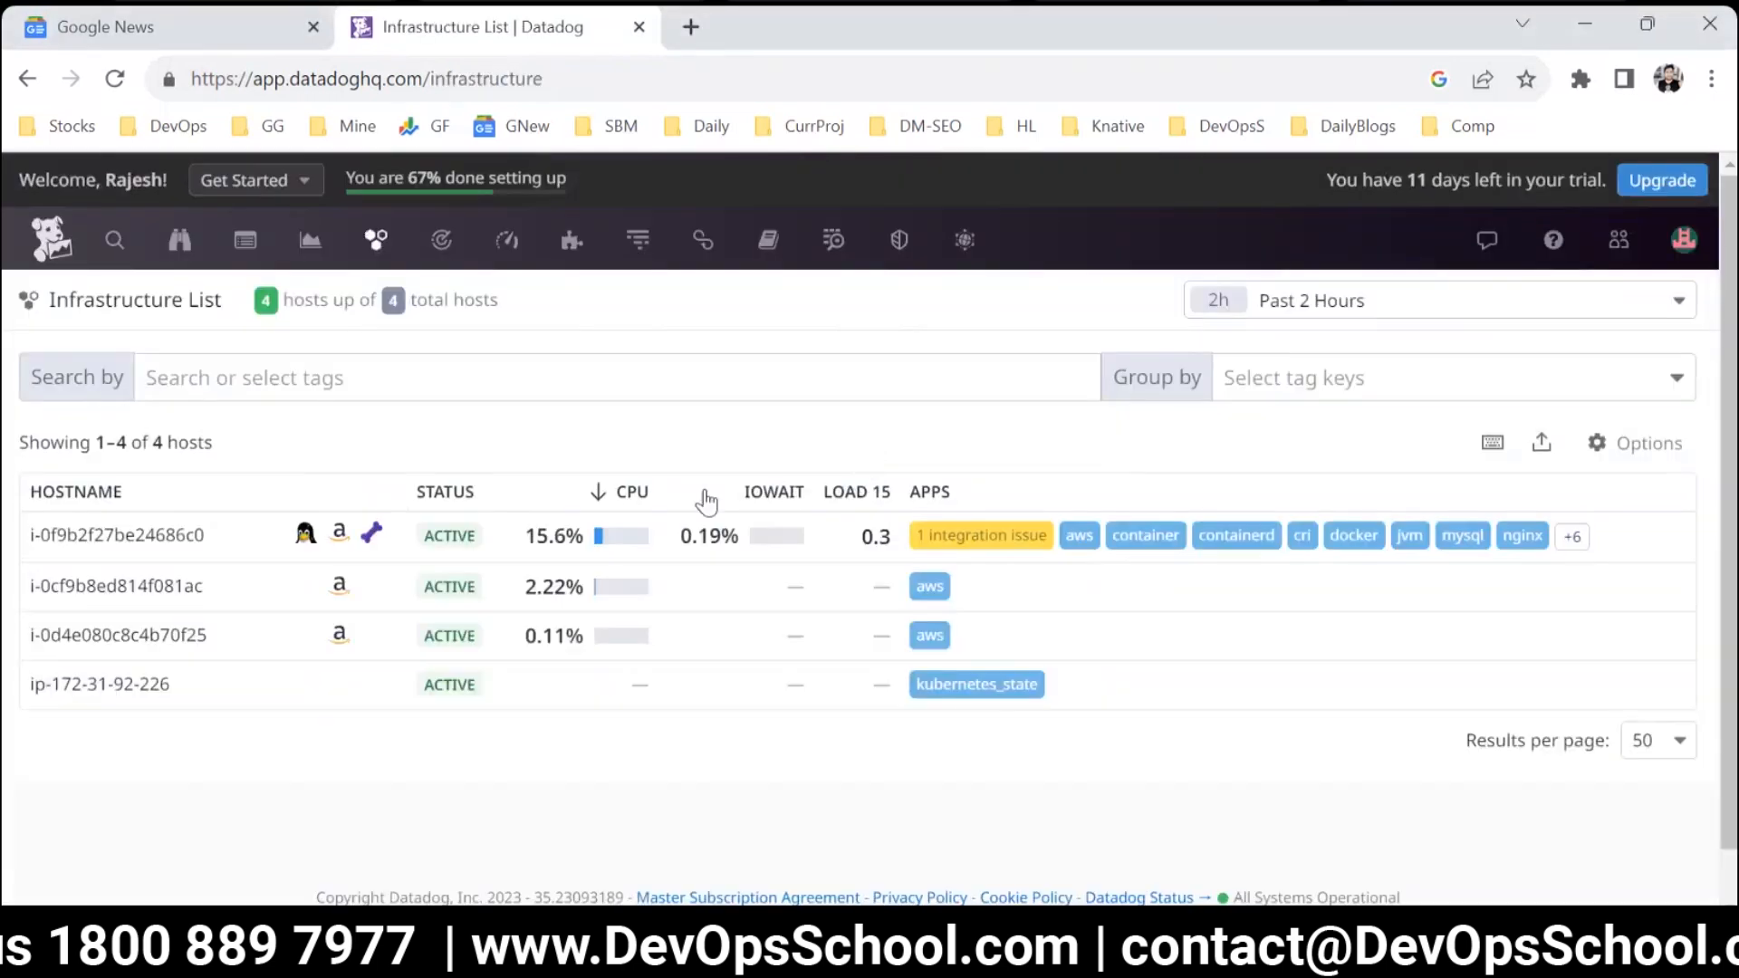
Open the Amazon Web Services integration from the list of installed integrations.
mouse_move(506, 263)
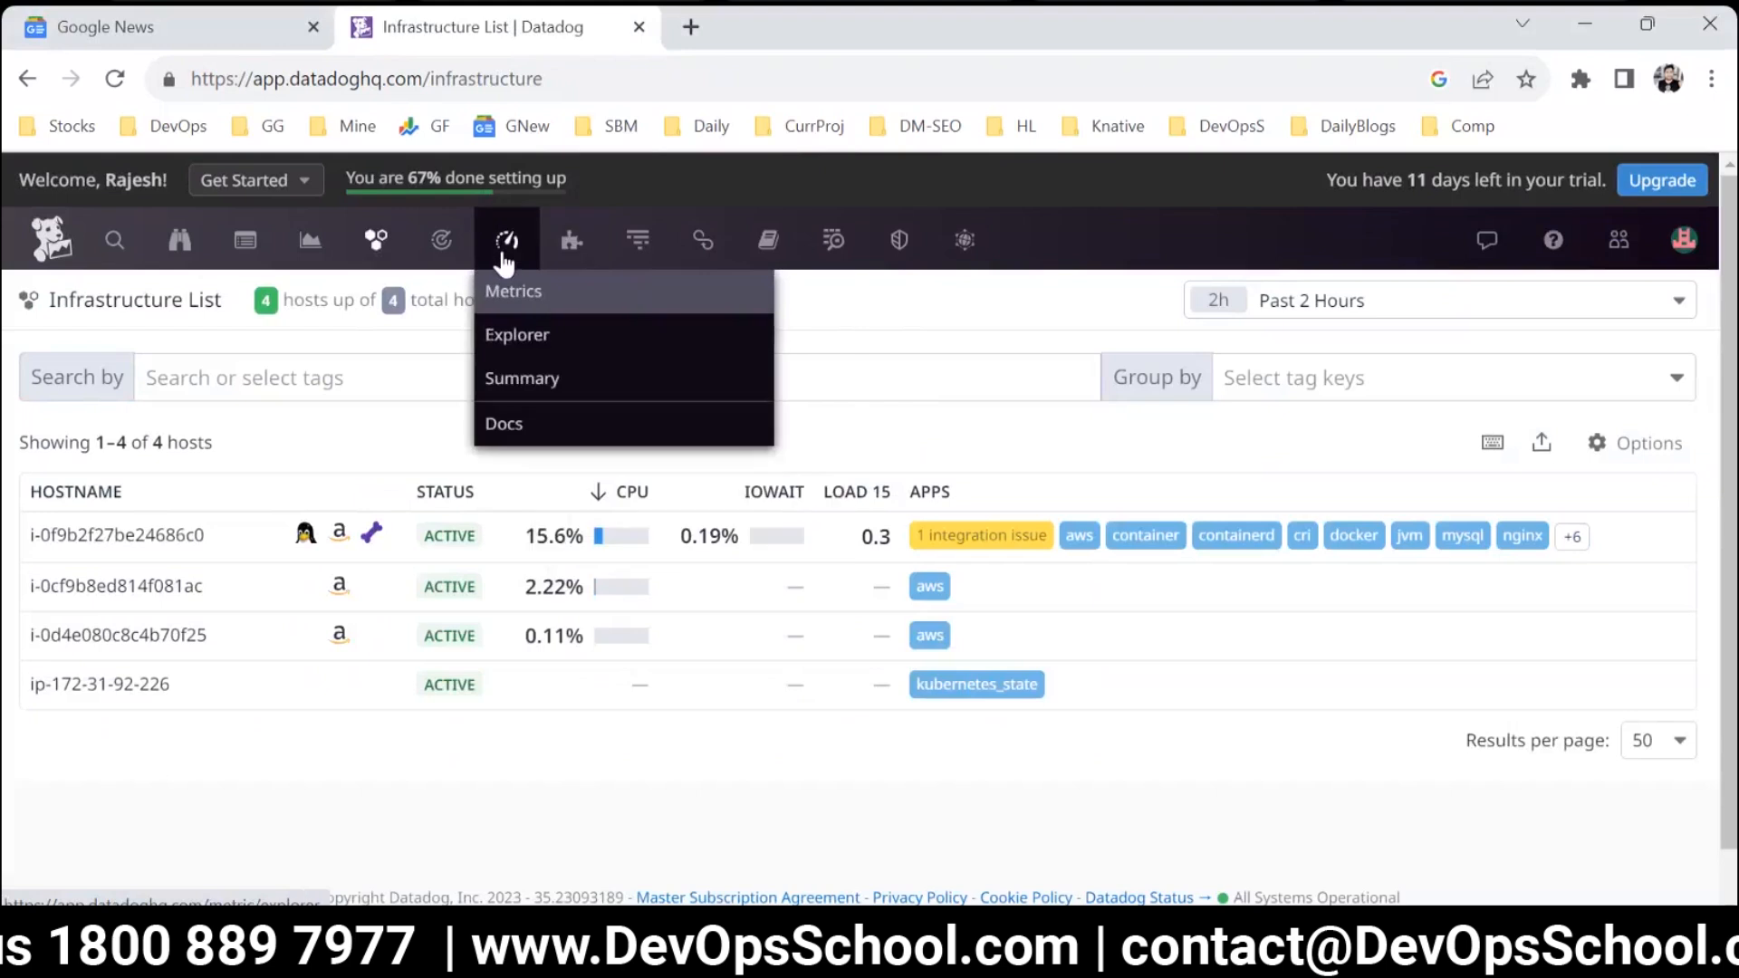
mouse_move(577, 255)
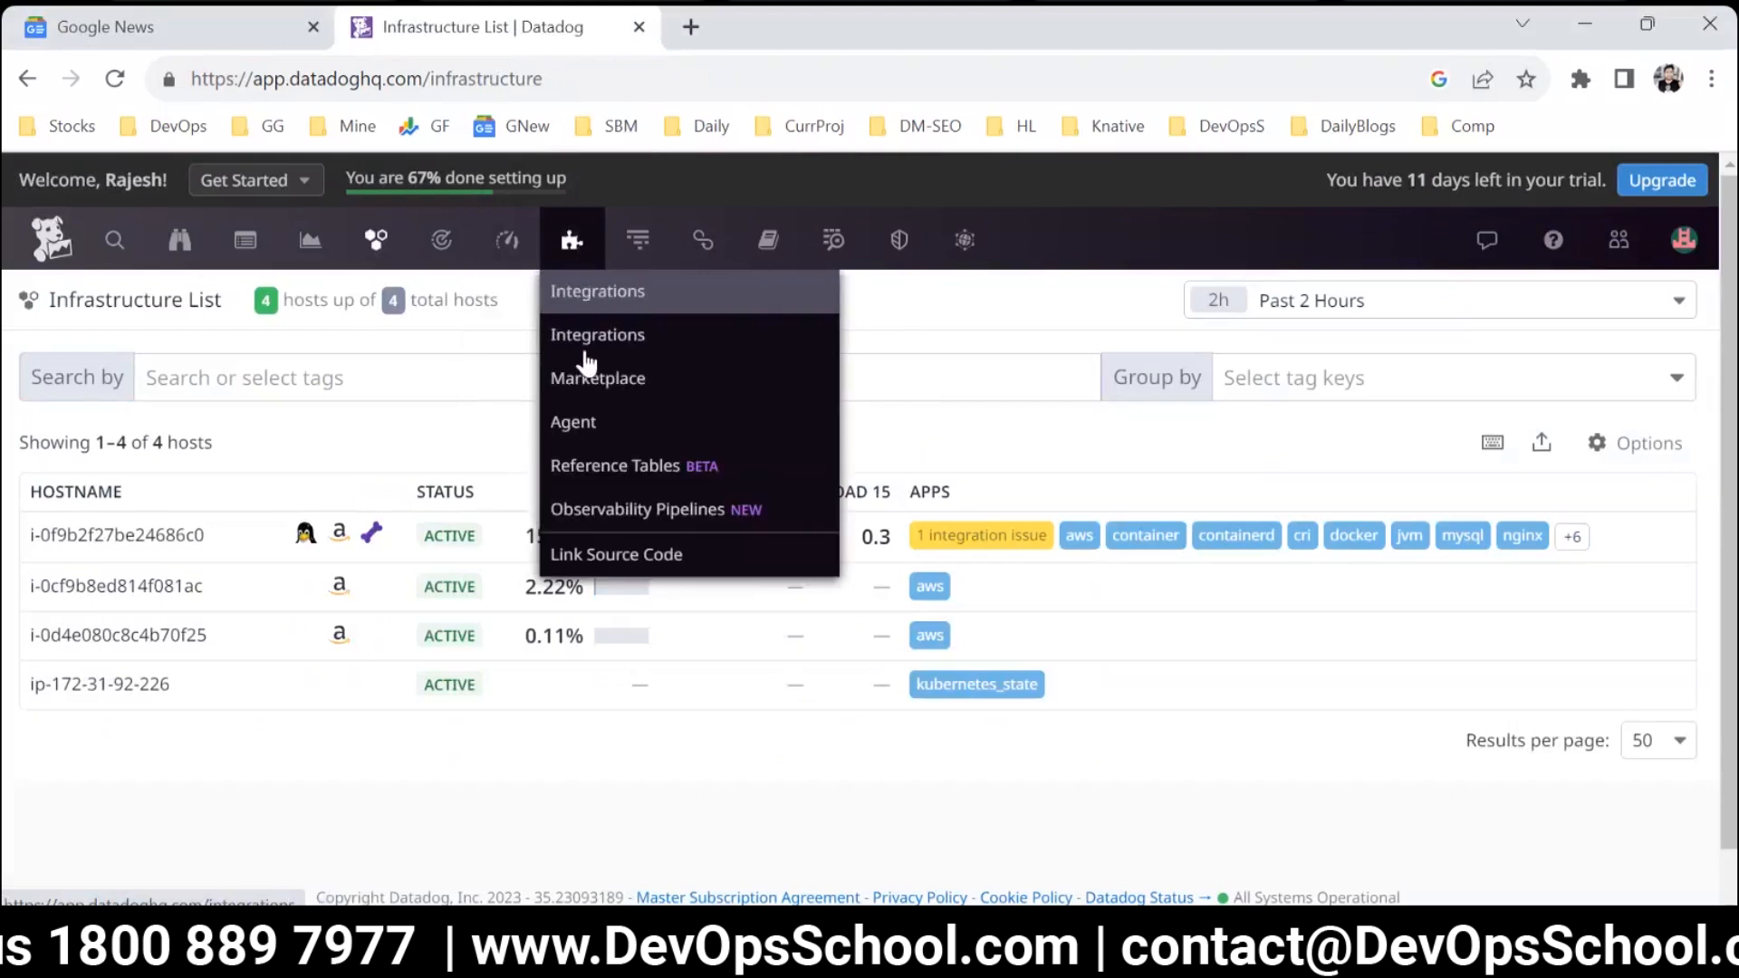
click(578, 295)
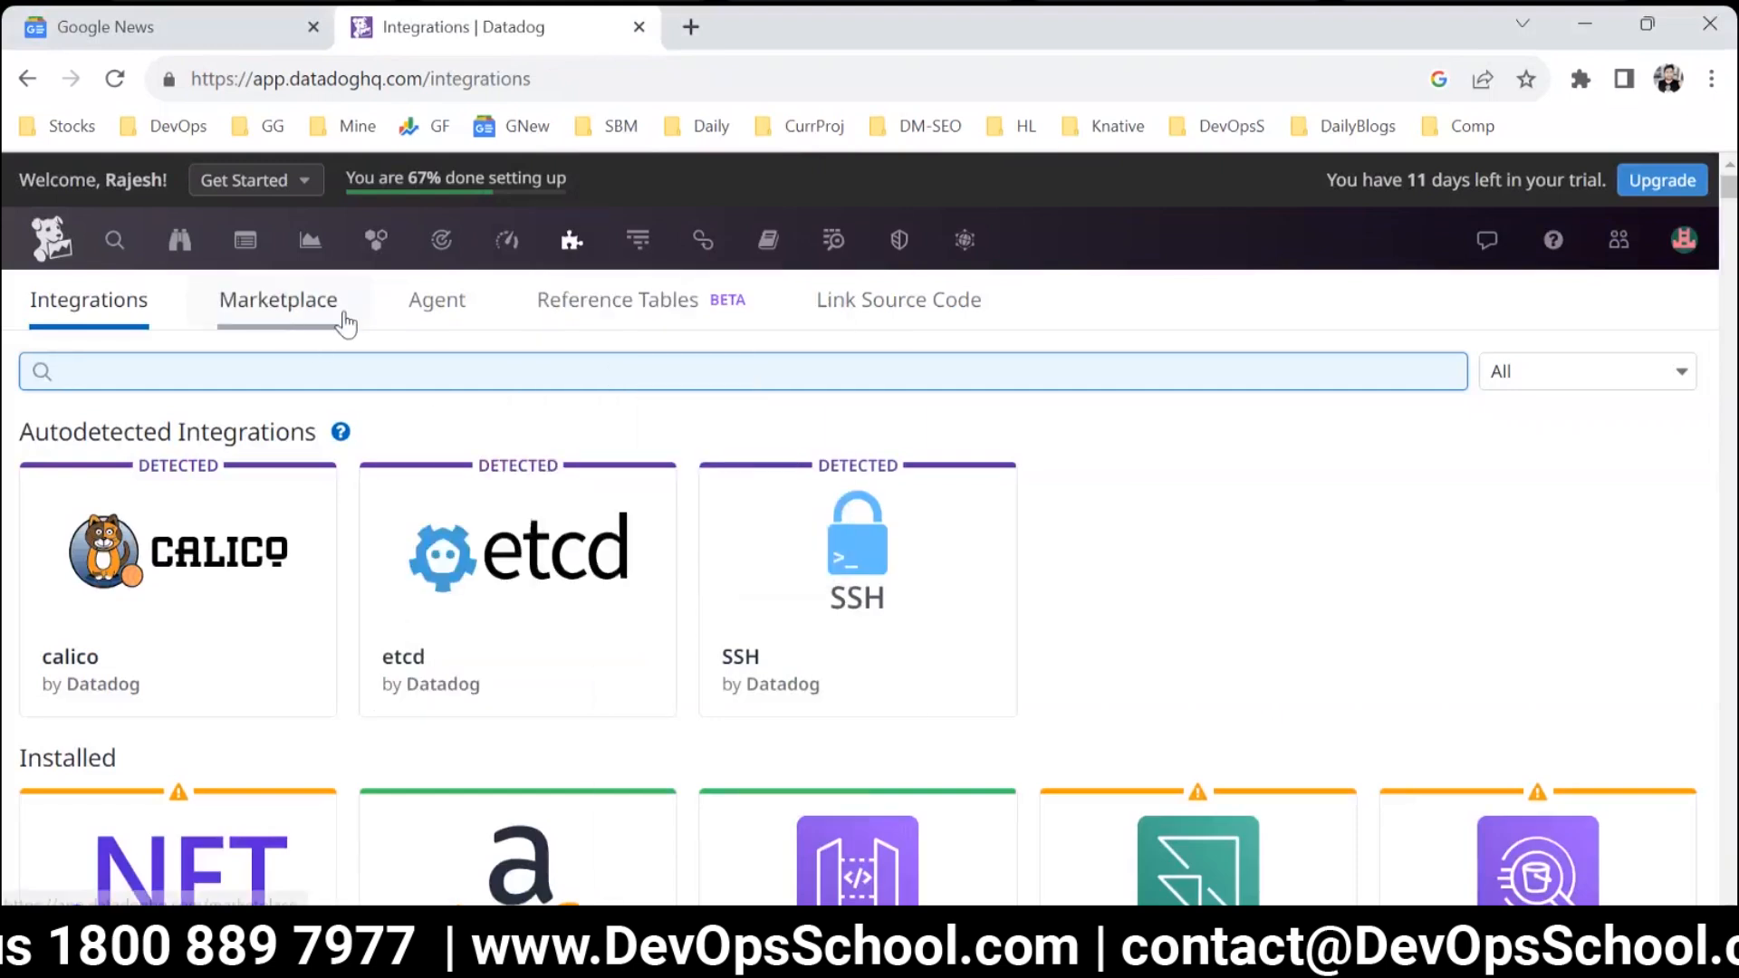
mouse_move(562, 281)
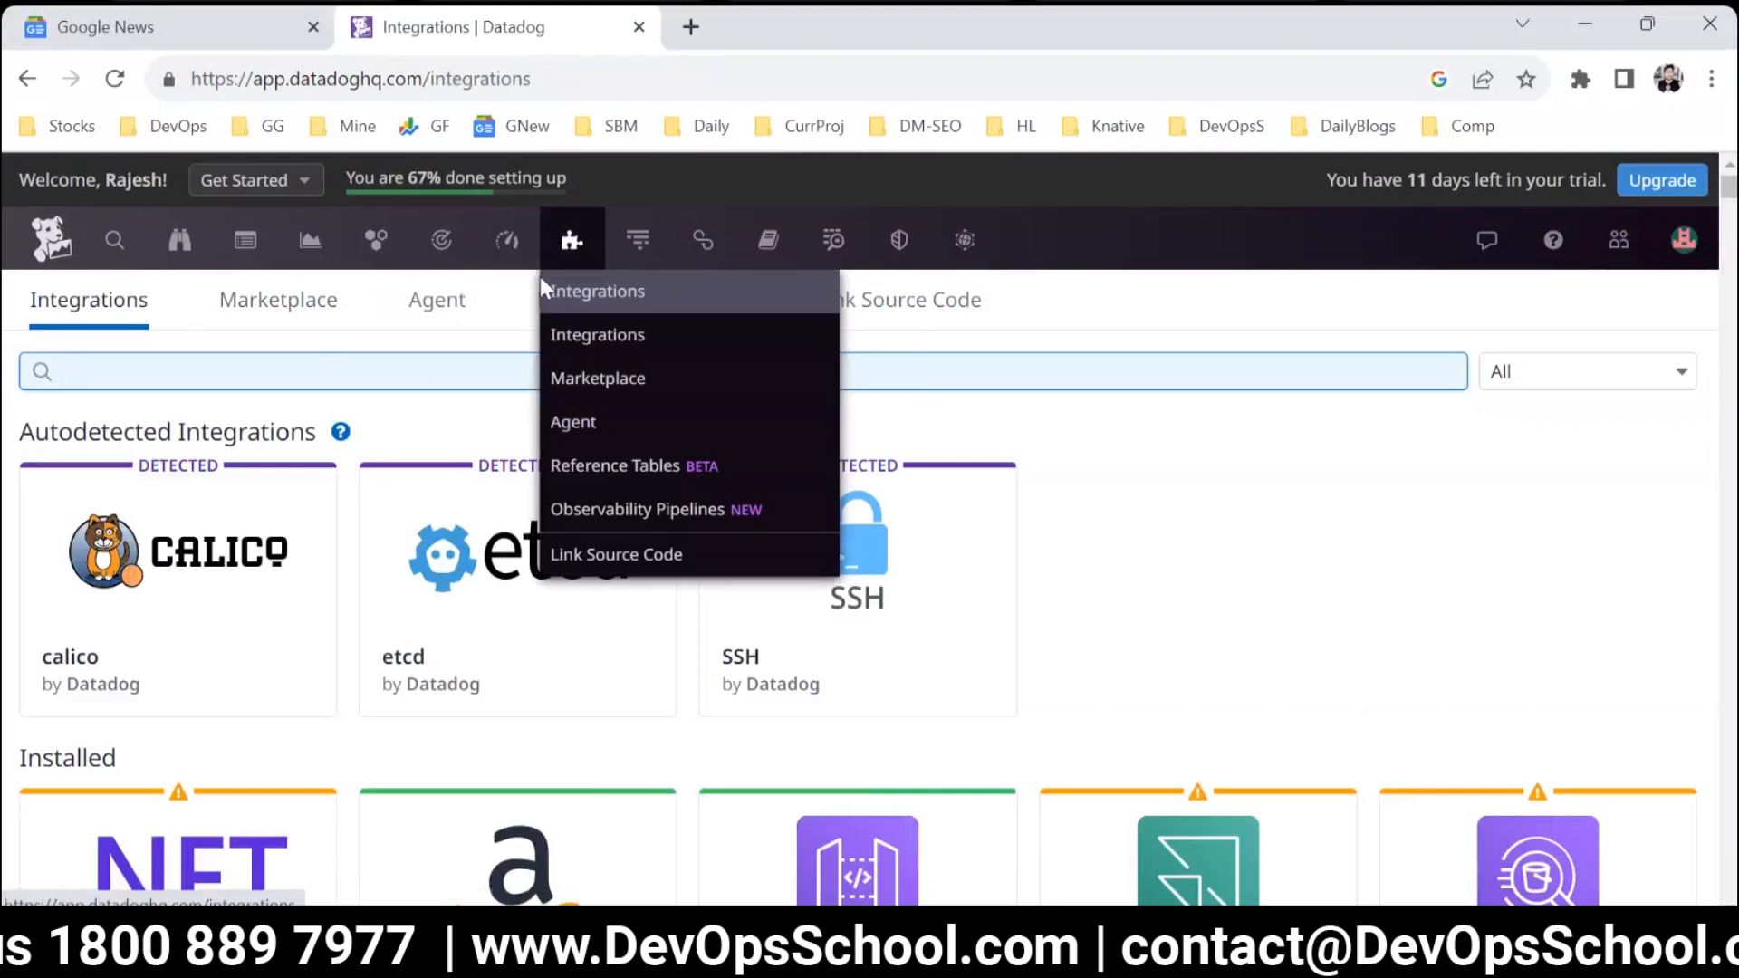
click(585, 337)
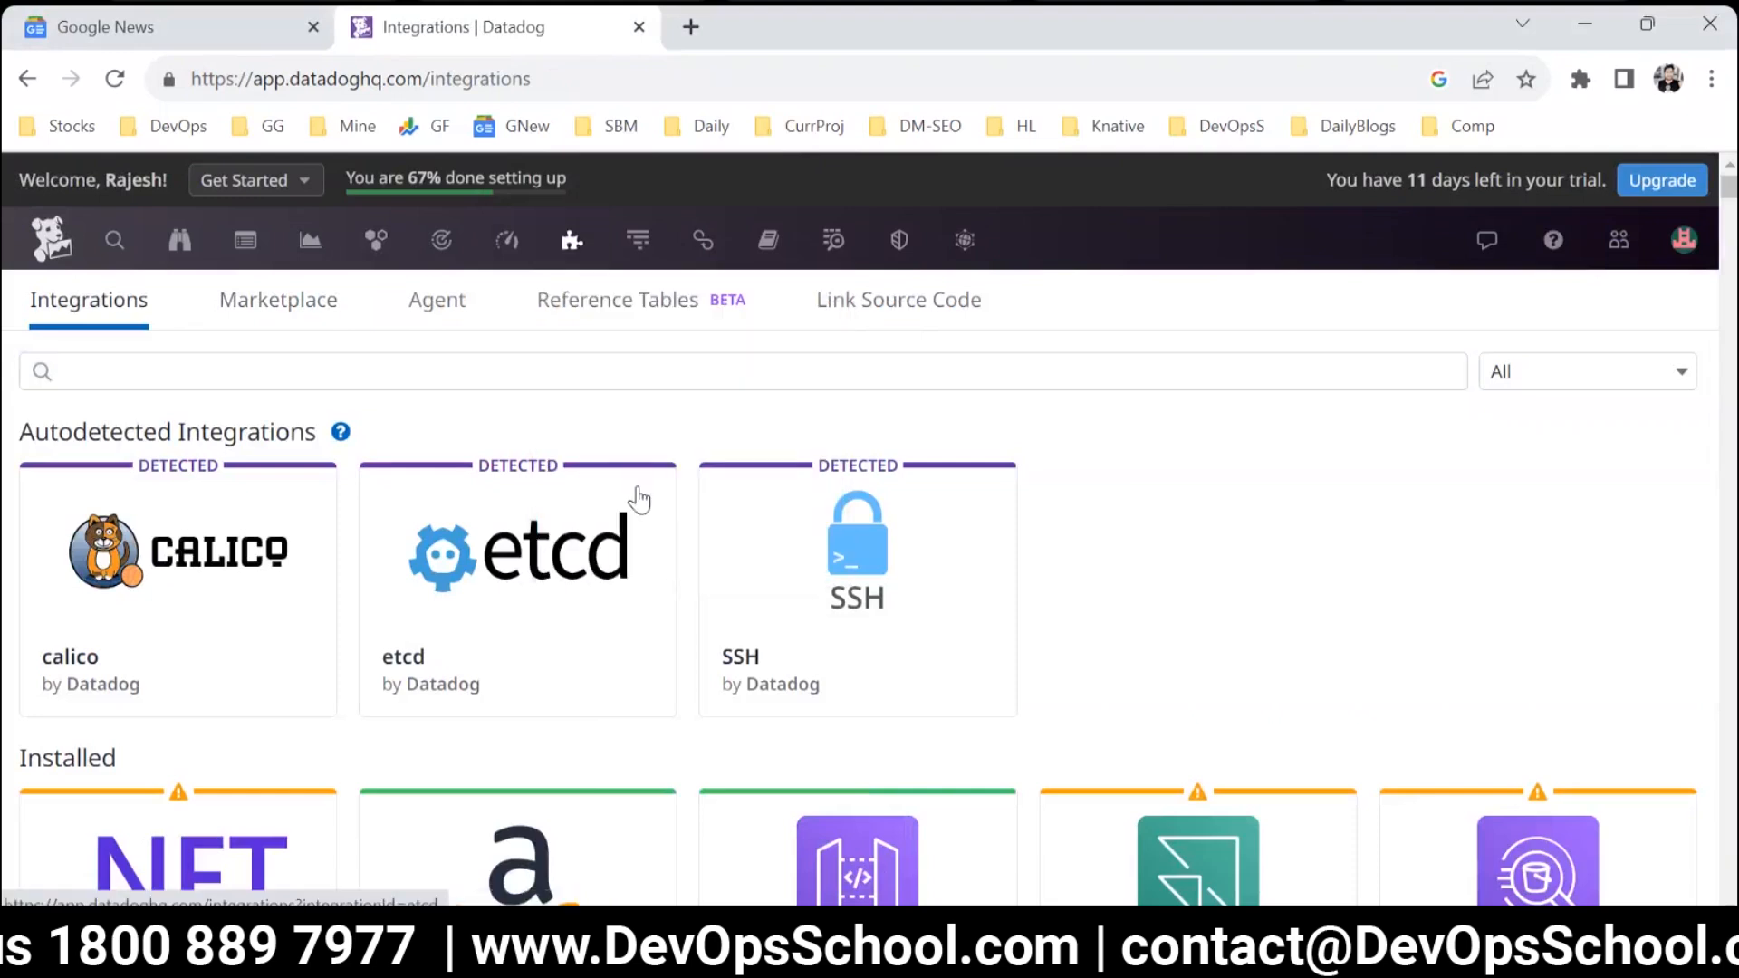
scroll(670, 615, down, 3)
scroll(675, 616, down, 3)
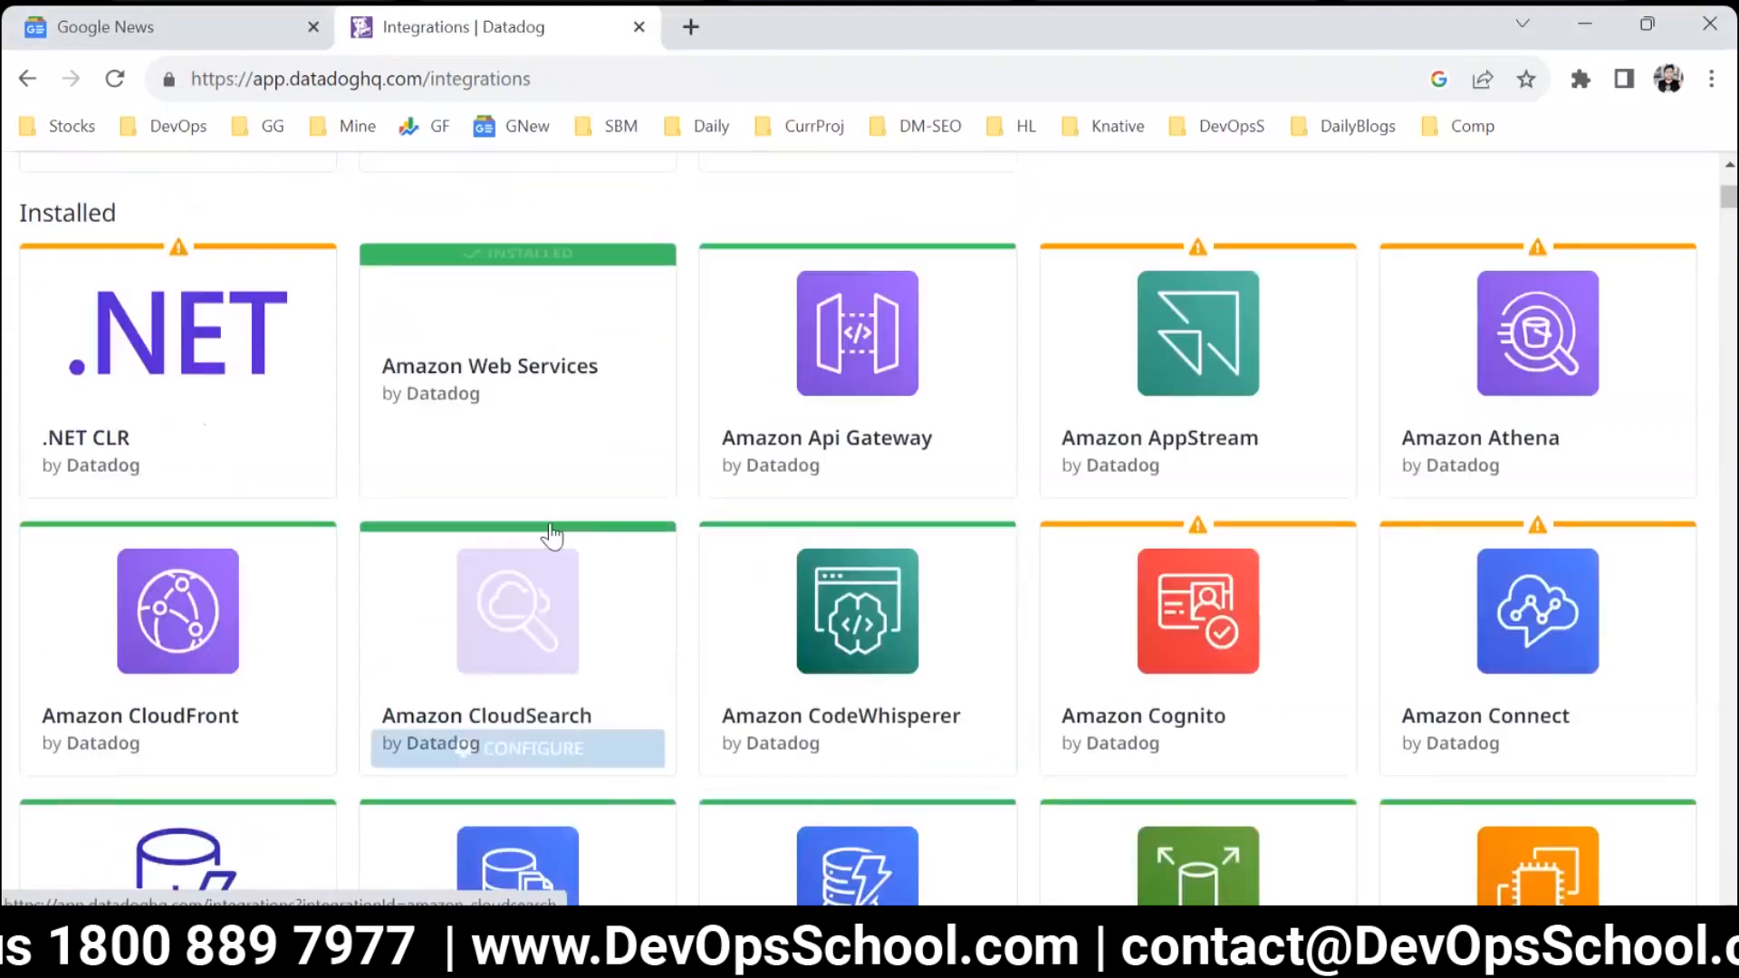
click(512, 416)
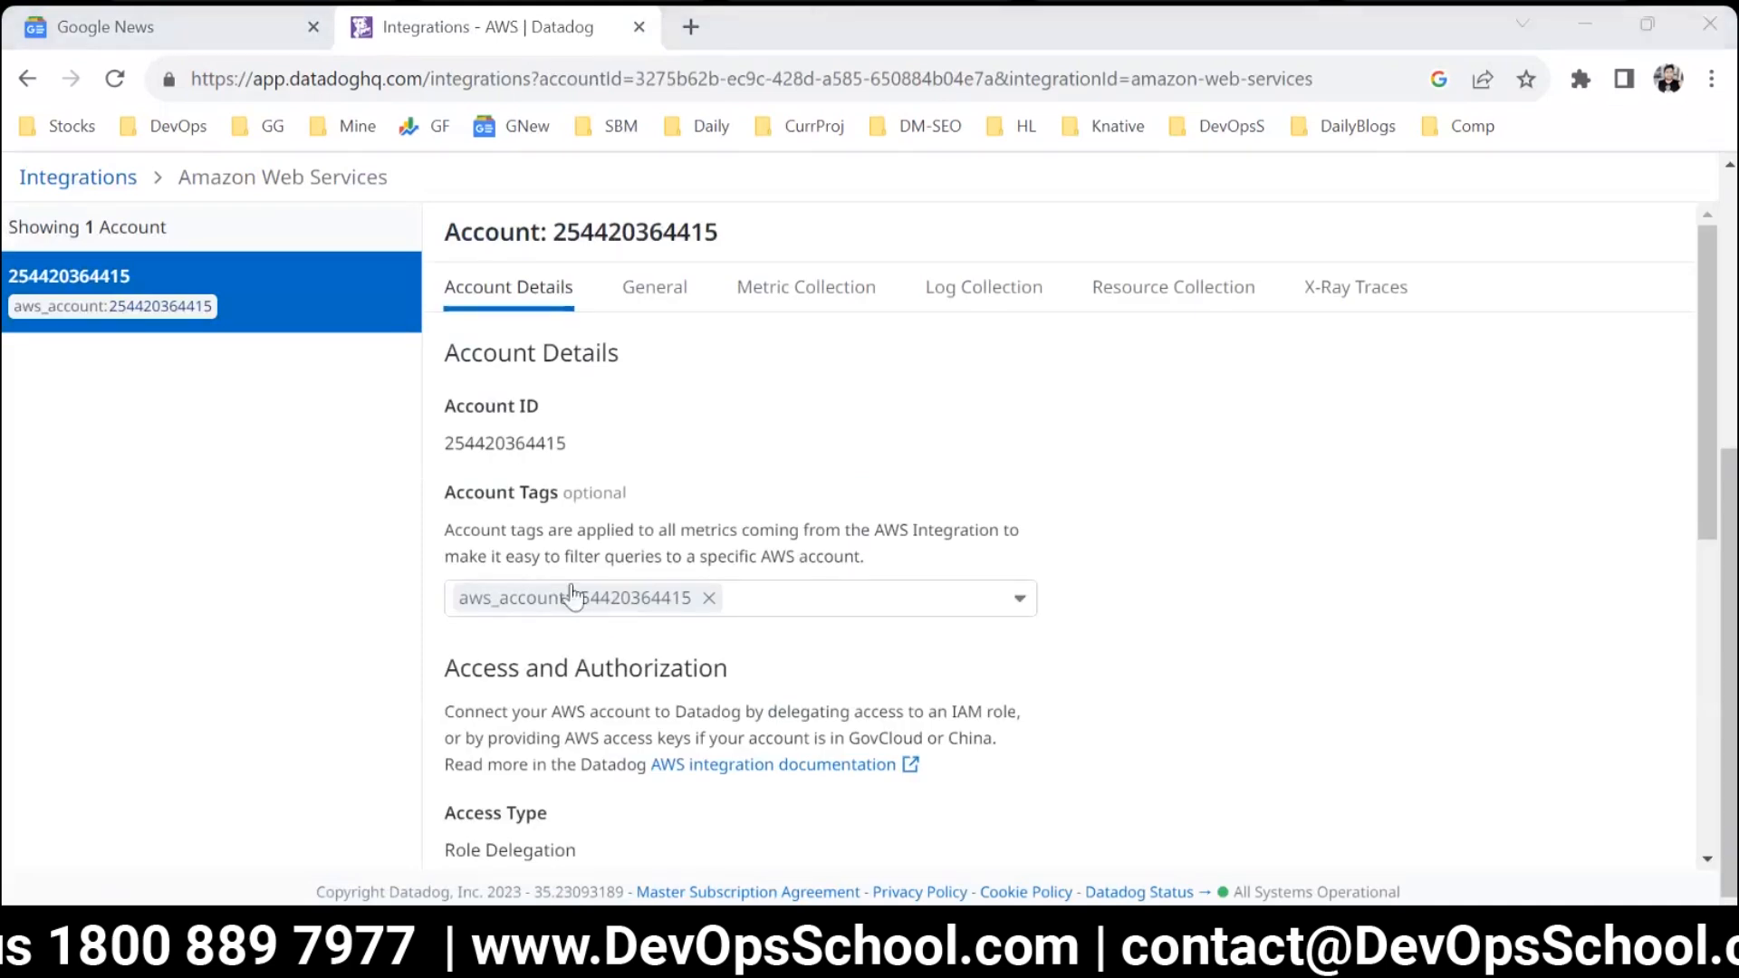
Remove the connected AWS account from the Amazon Web Services integration and confirm its deletion.
scroll(573, 598, down, 7)
click(544, 603)
click(1149, 428)
Open the AWS console in a new browser tab and sign in as root user with the saved credentials.
click(691, 26)
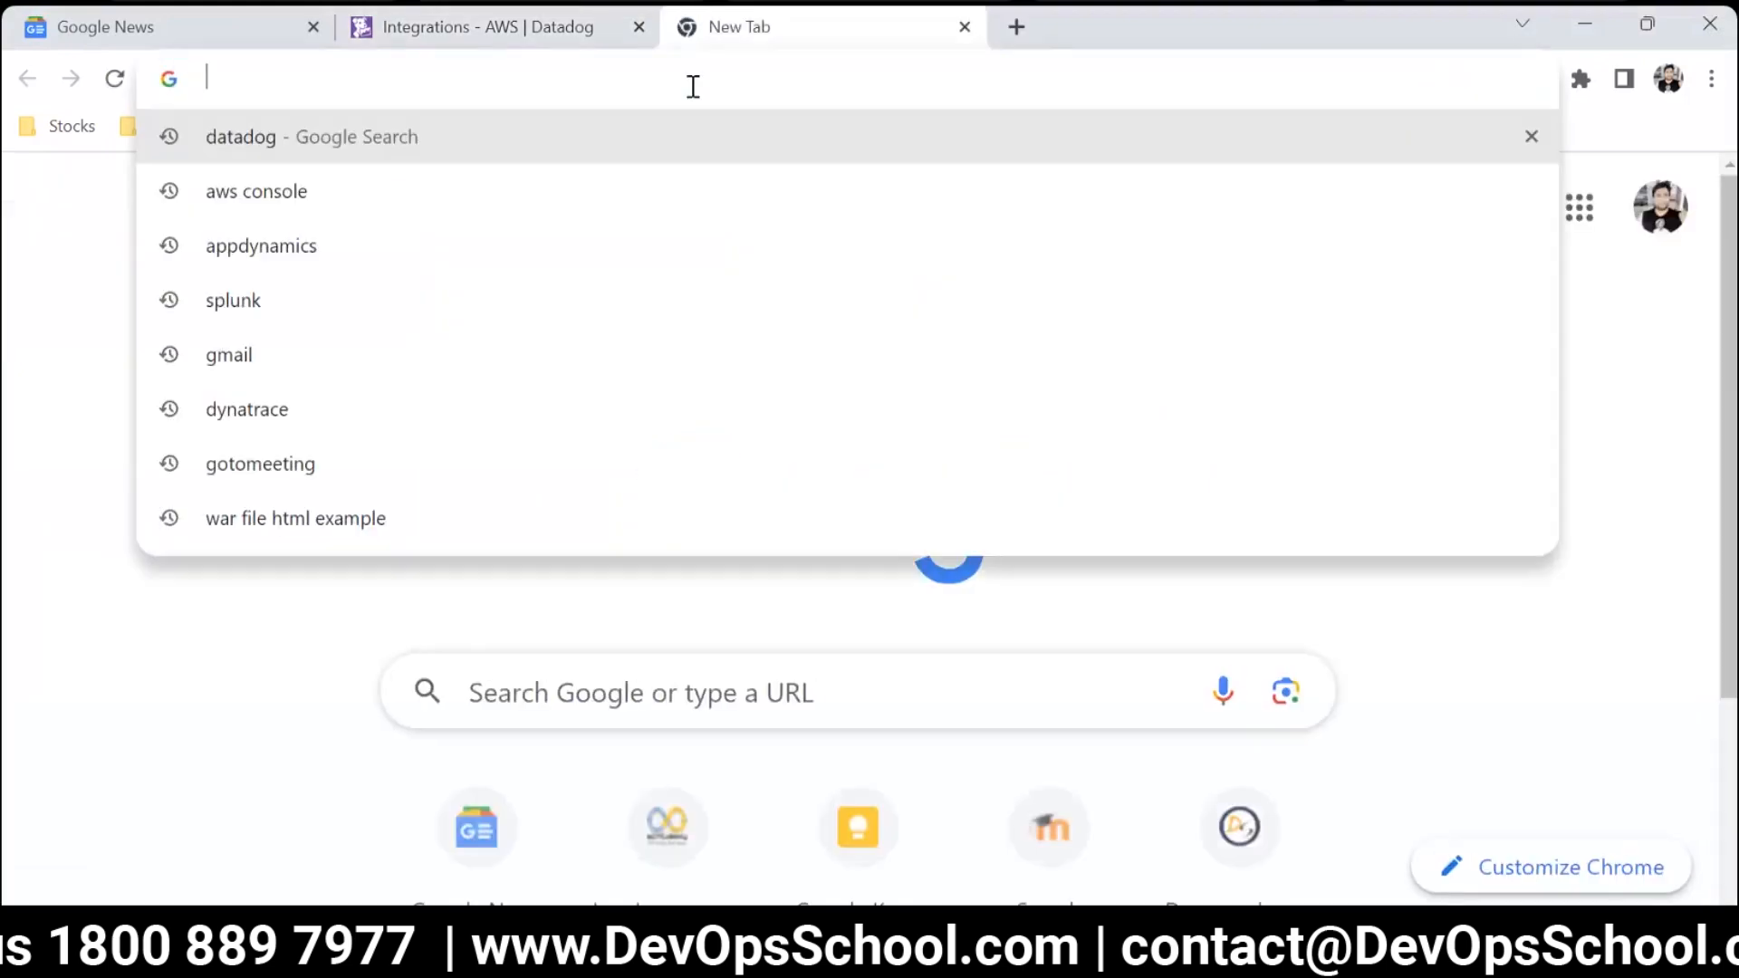
text(aws.amazon.com/console/)
key(Return)
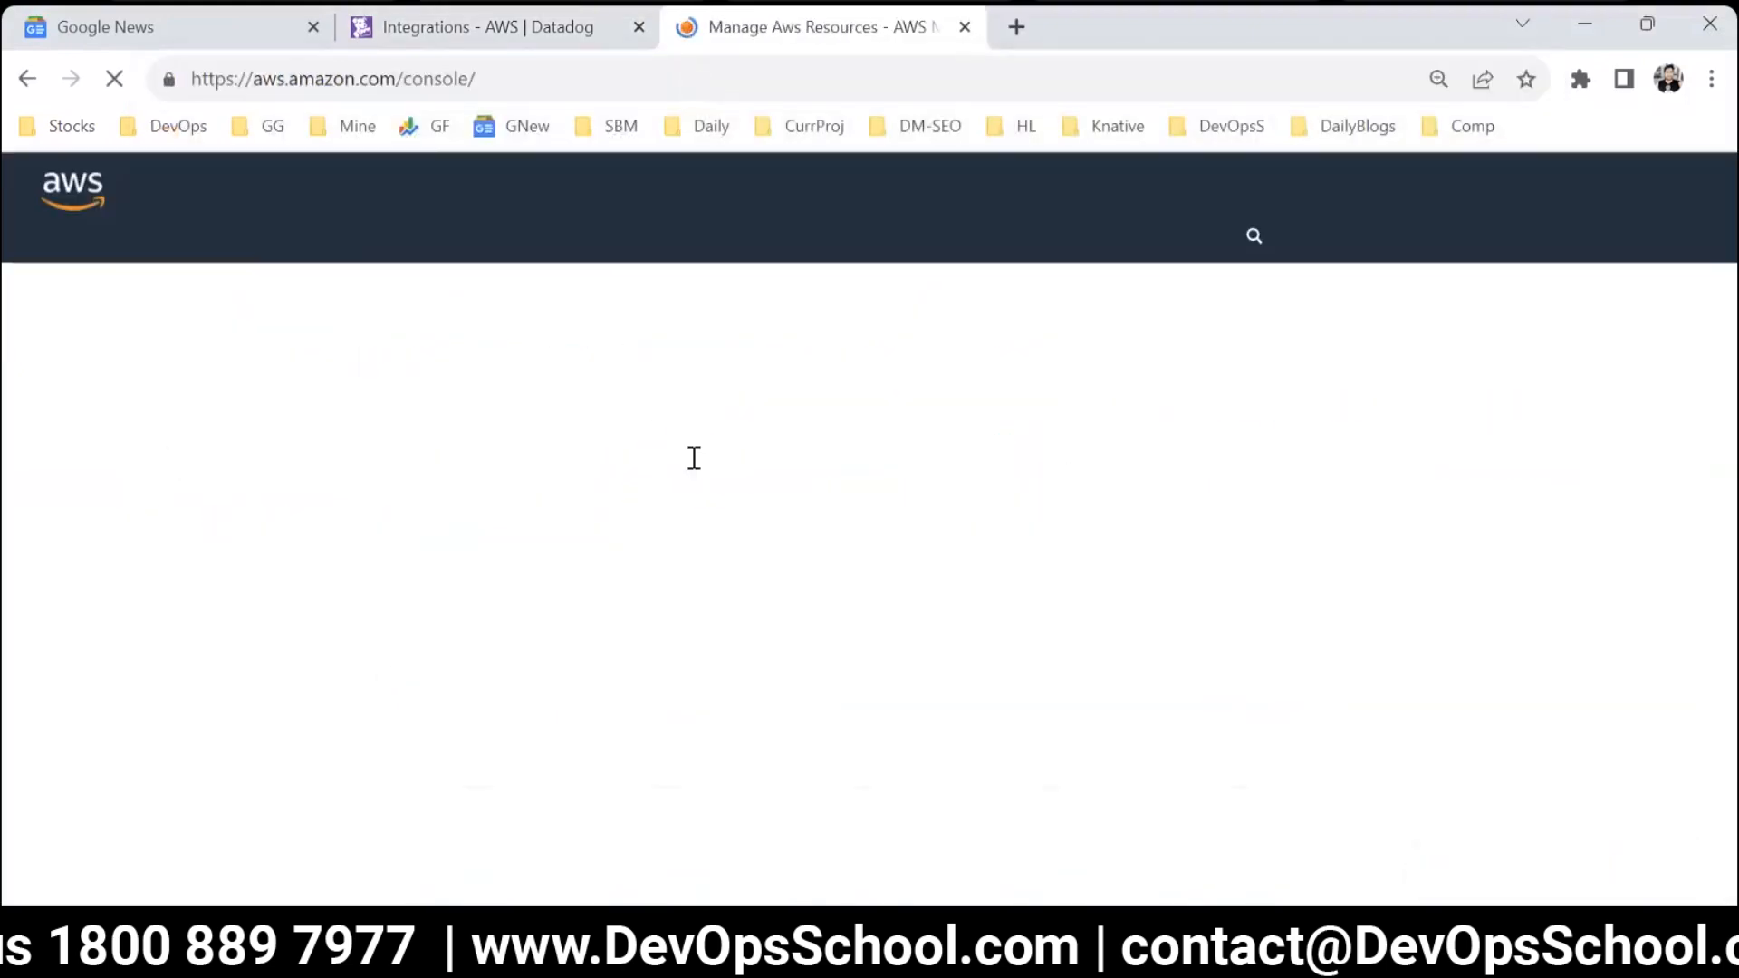
click(1533, 192)
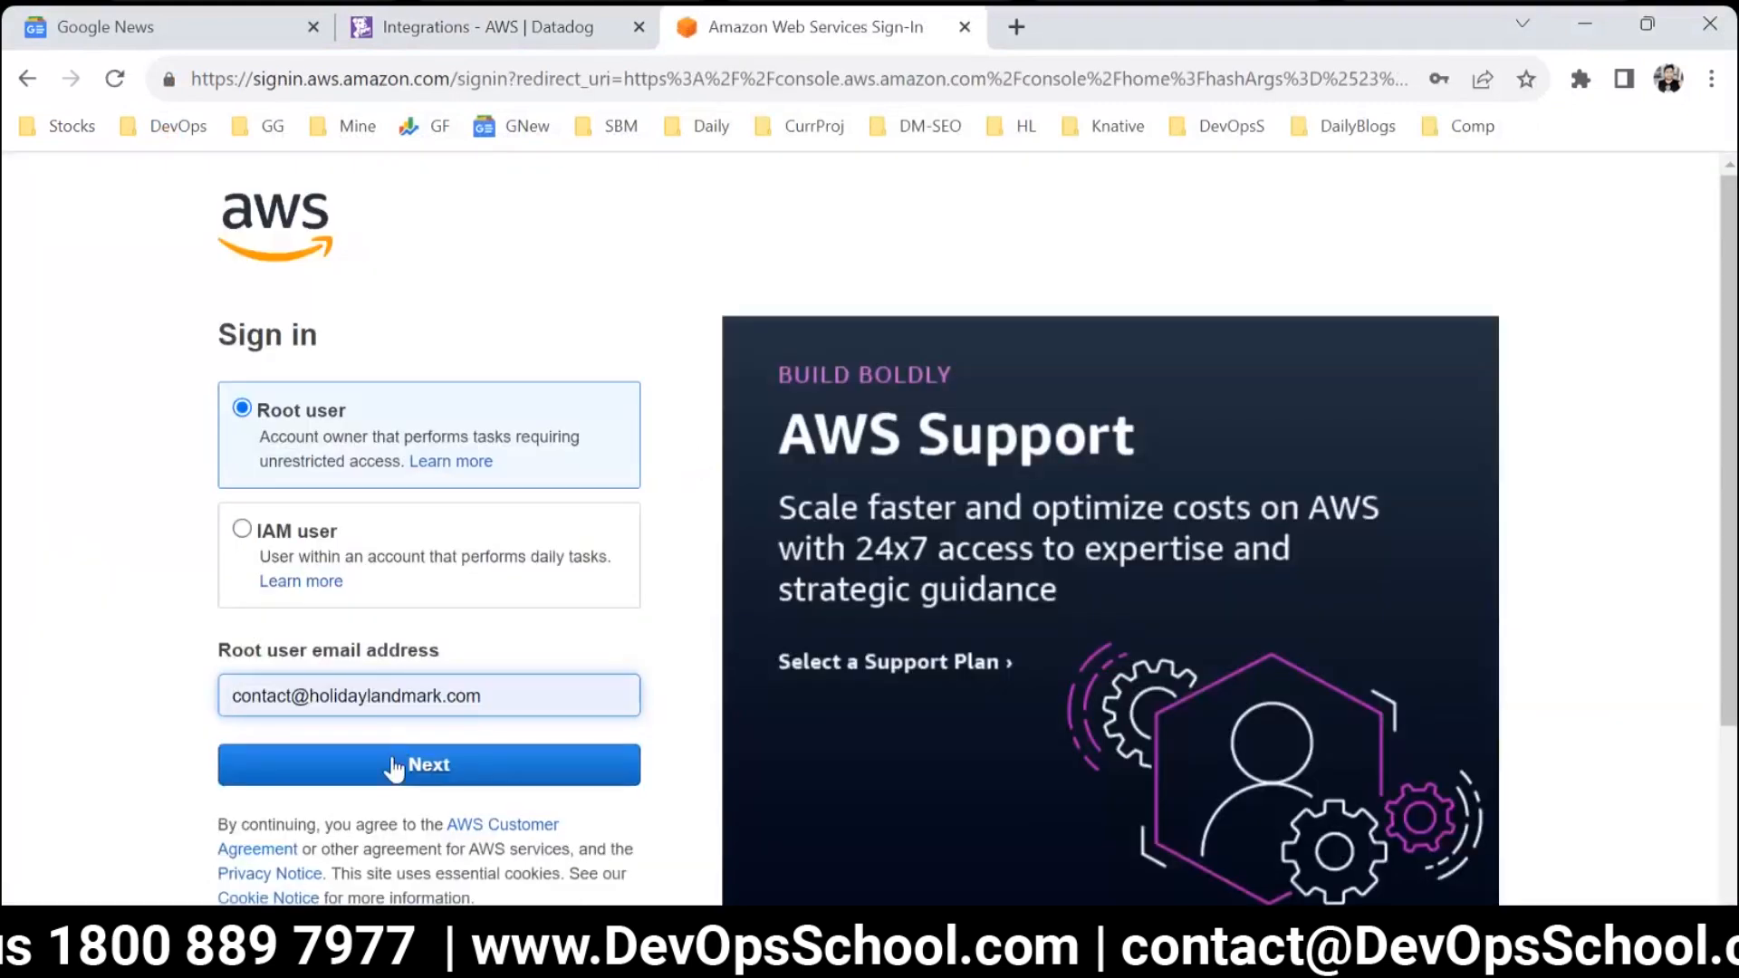
click(399, 766)
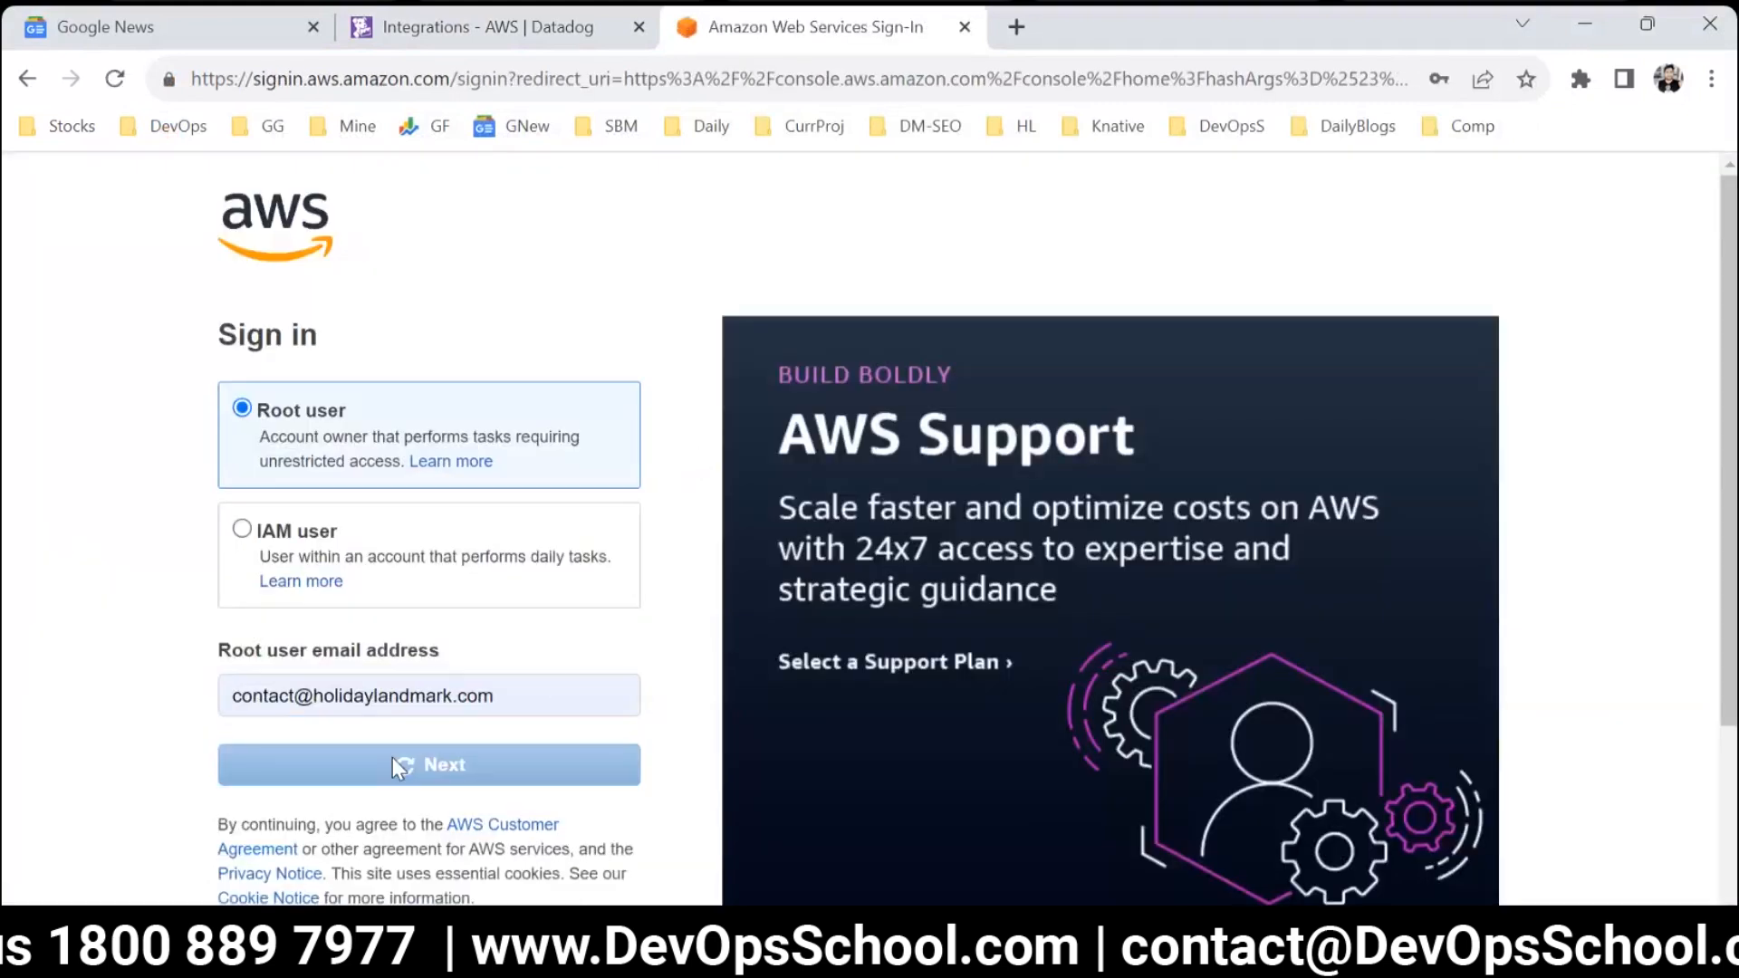
click(625, 567)
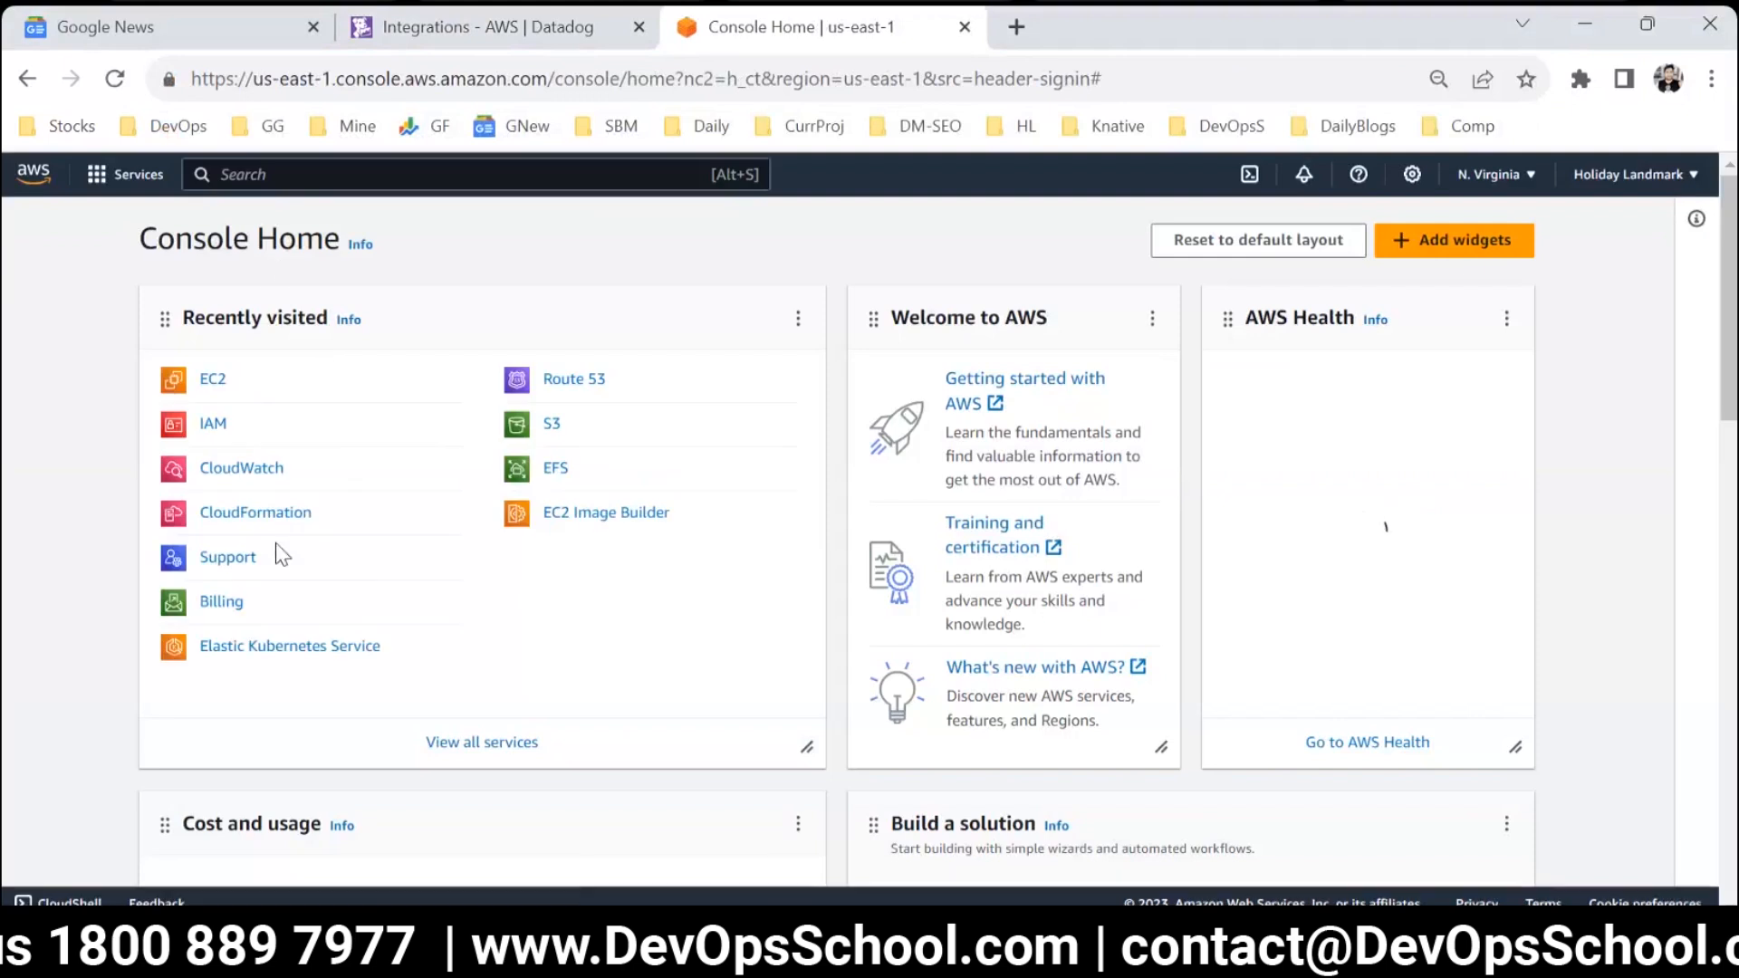
Delete the DatadogIntegration root stack in CloudFormation and confirm the deletion.
click(256, 512)
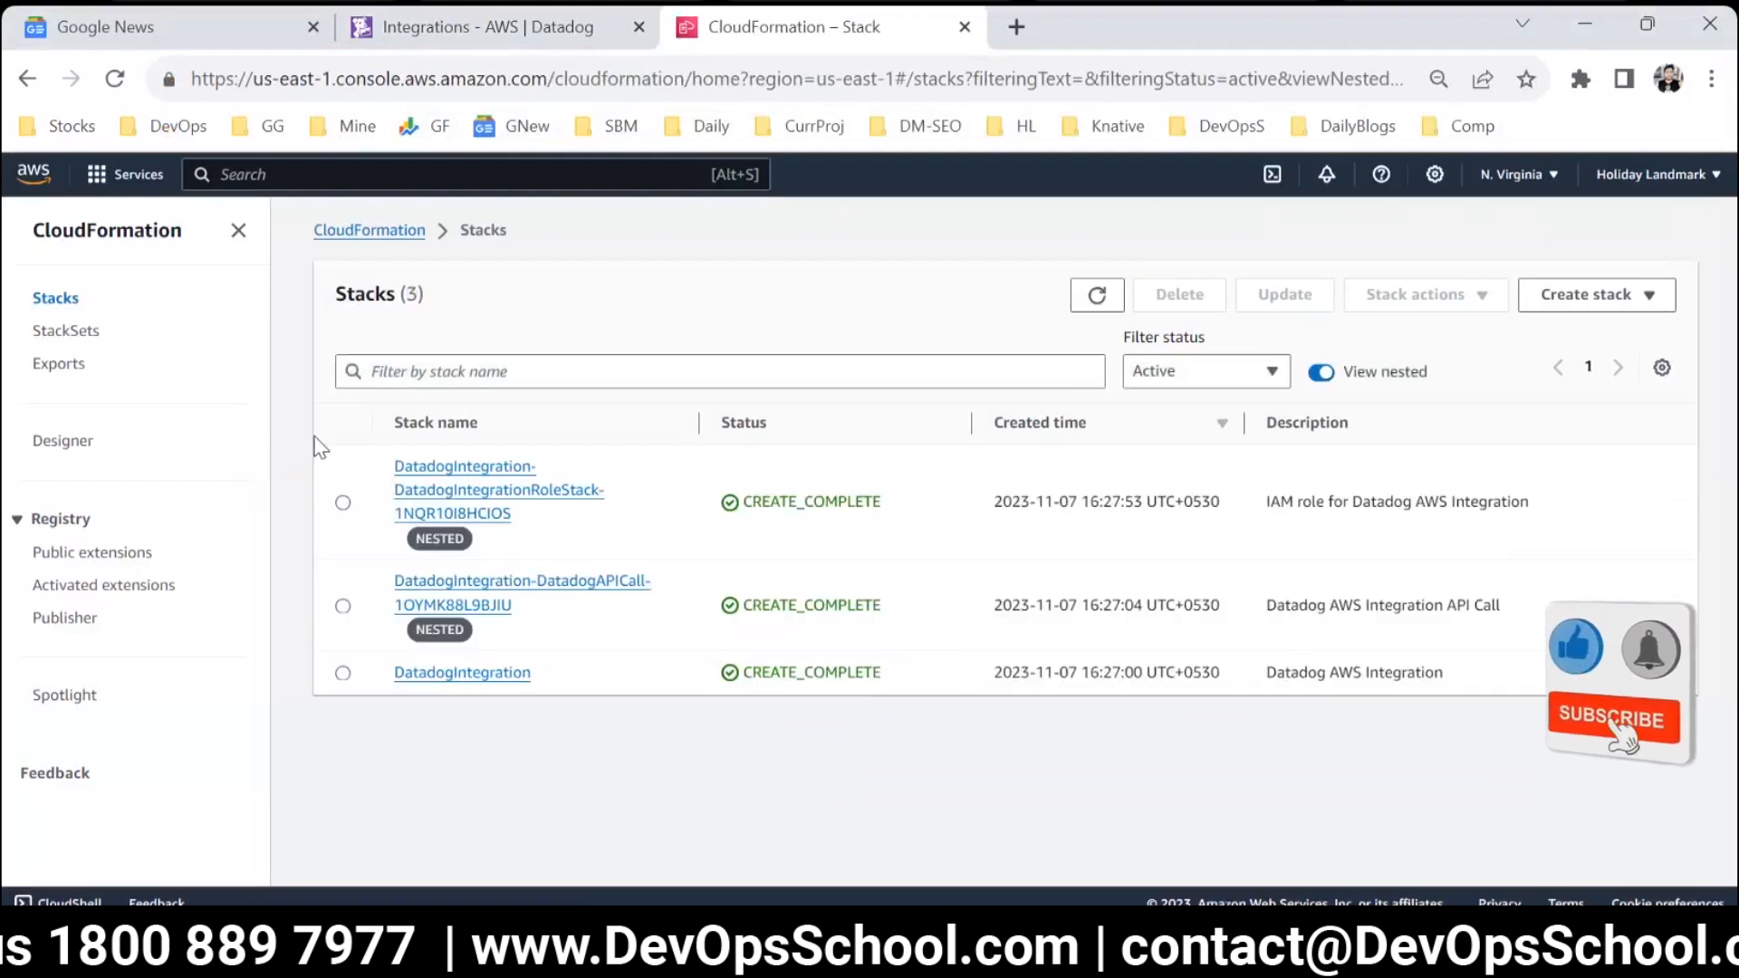
click(344, 673)
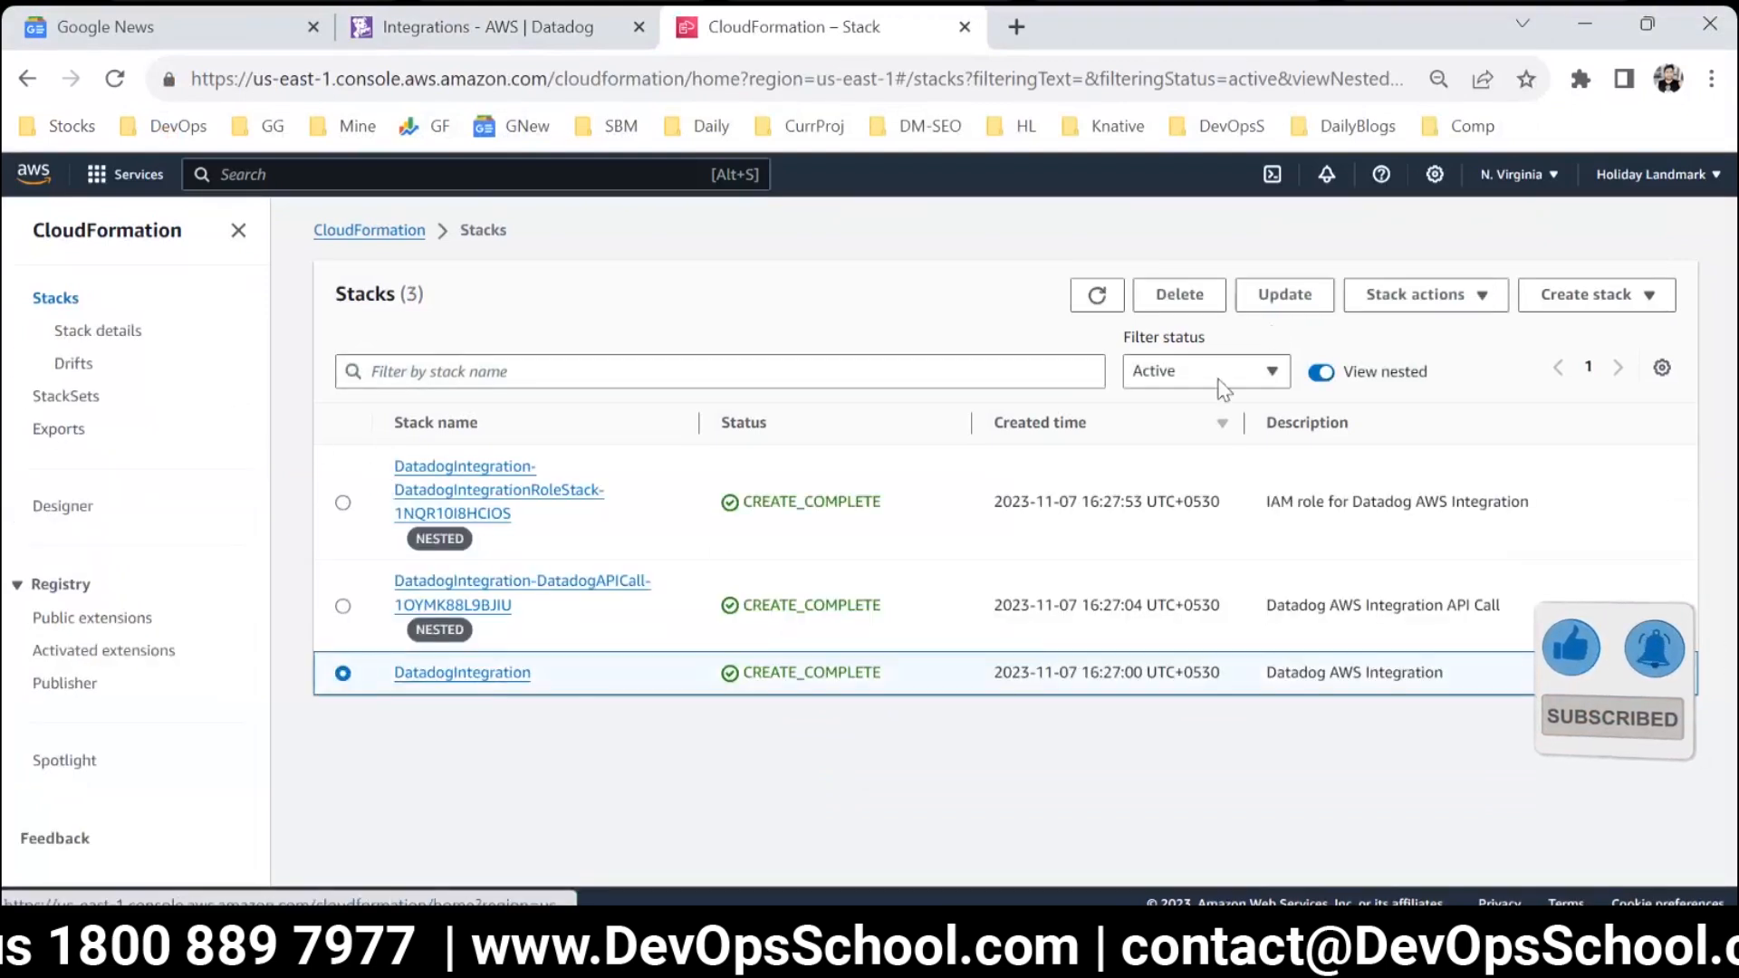
click(1179, 294)
click(1121, 654)
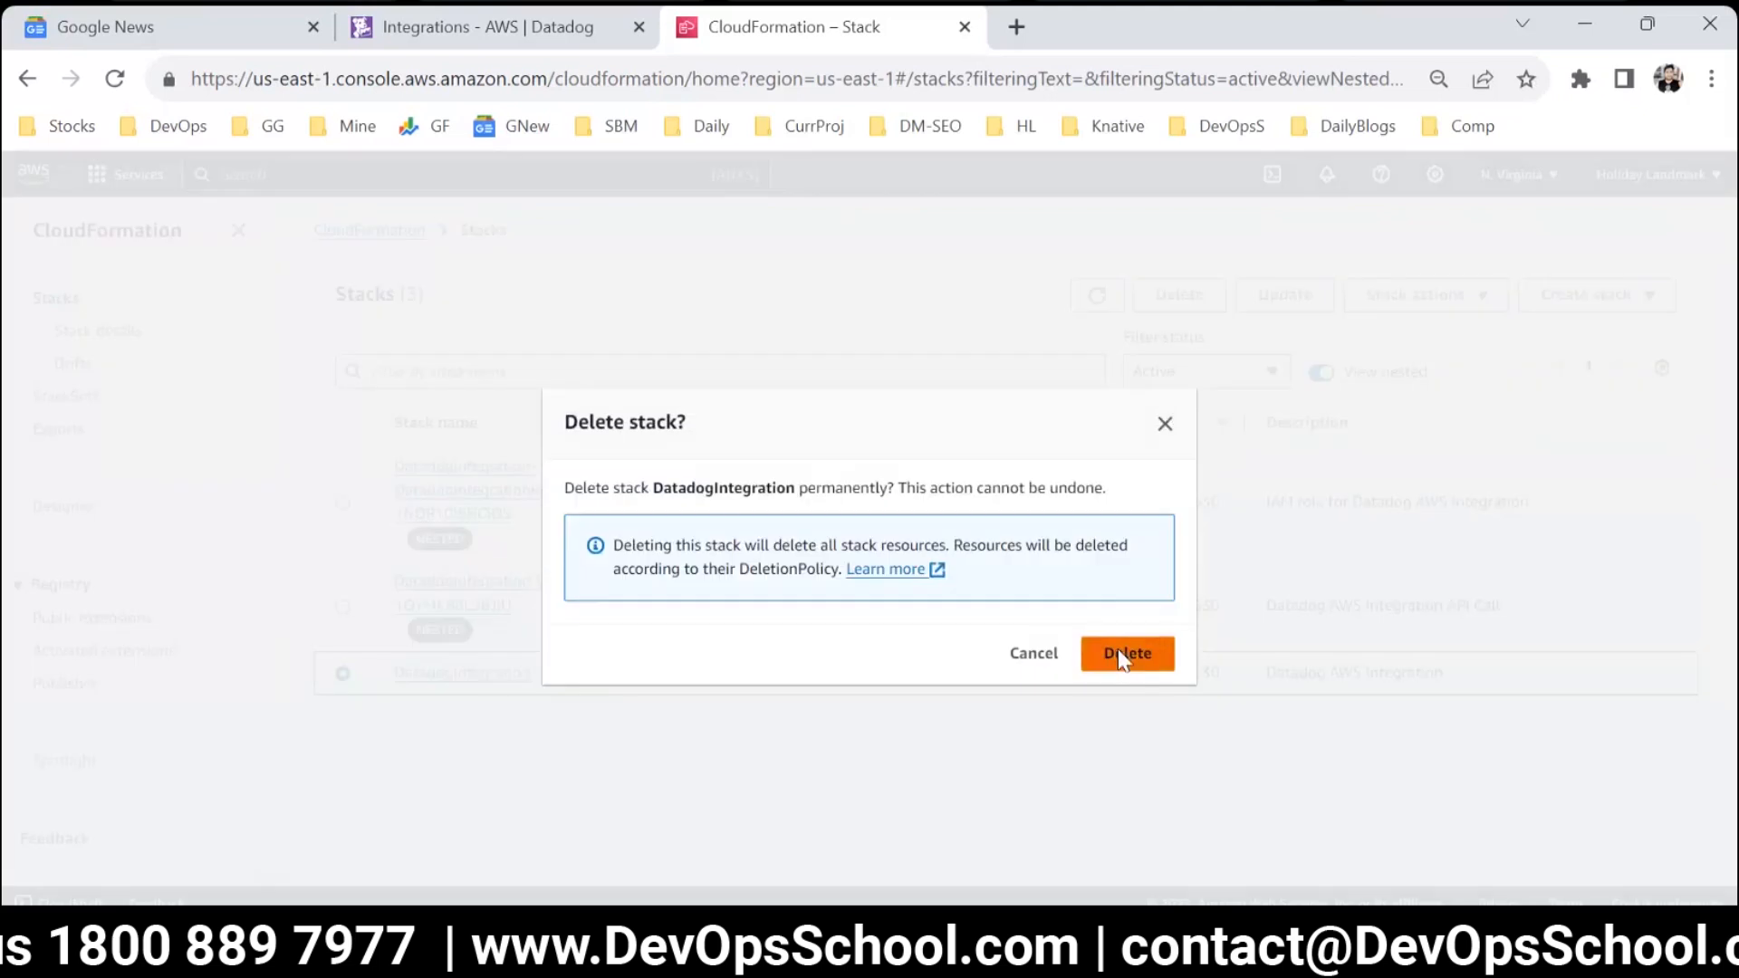
click(342, 658)
click(1204, 356)
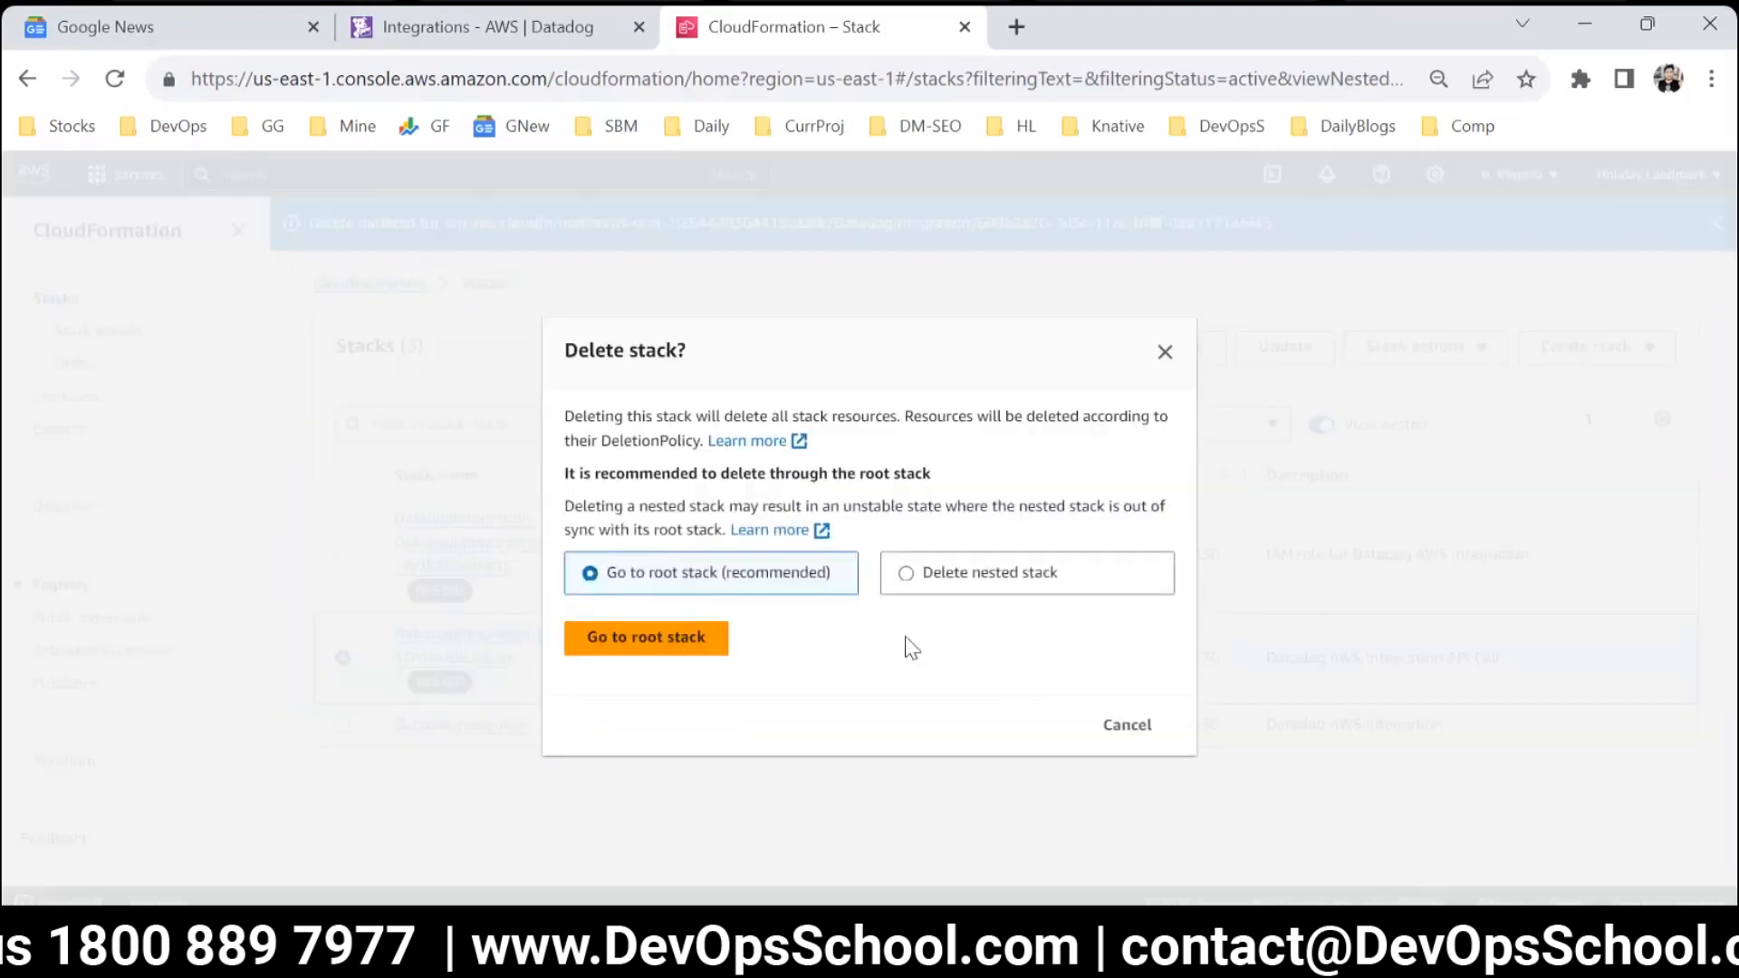
click(924, 581)
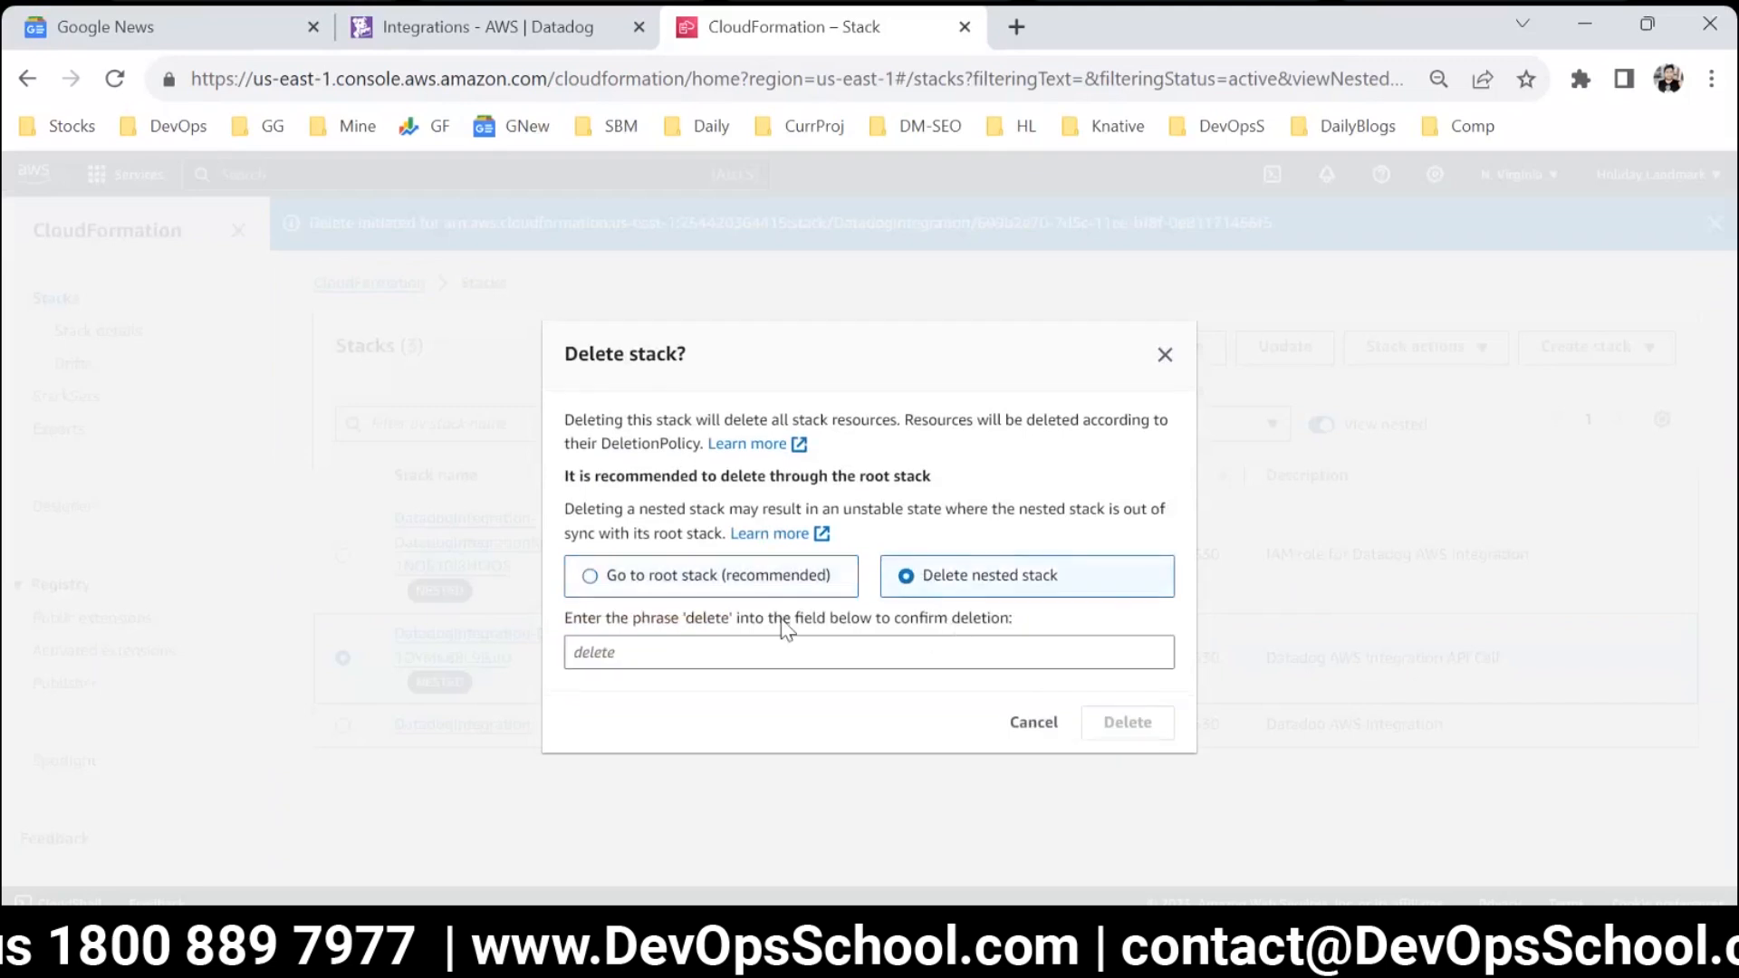
click(707, 589)
click(1123, 725)
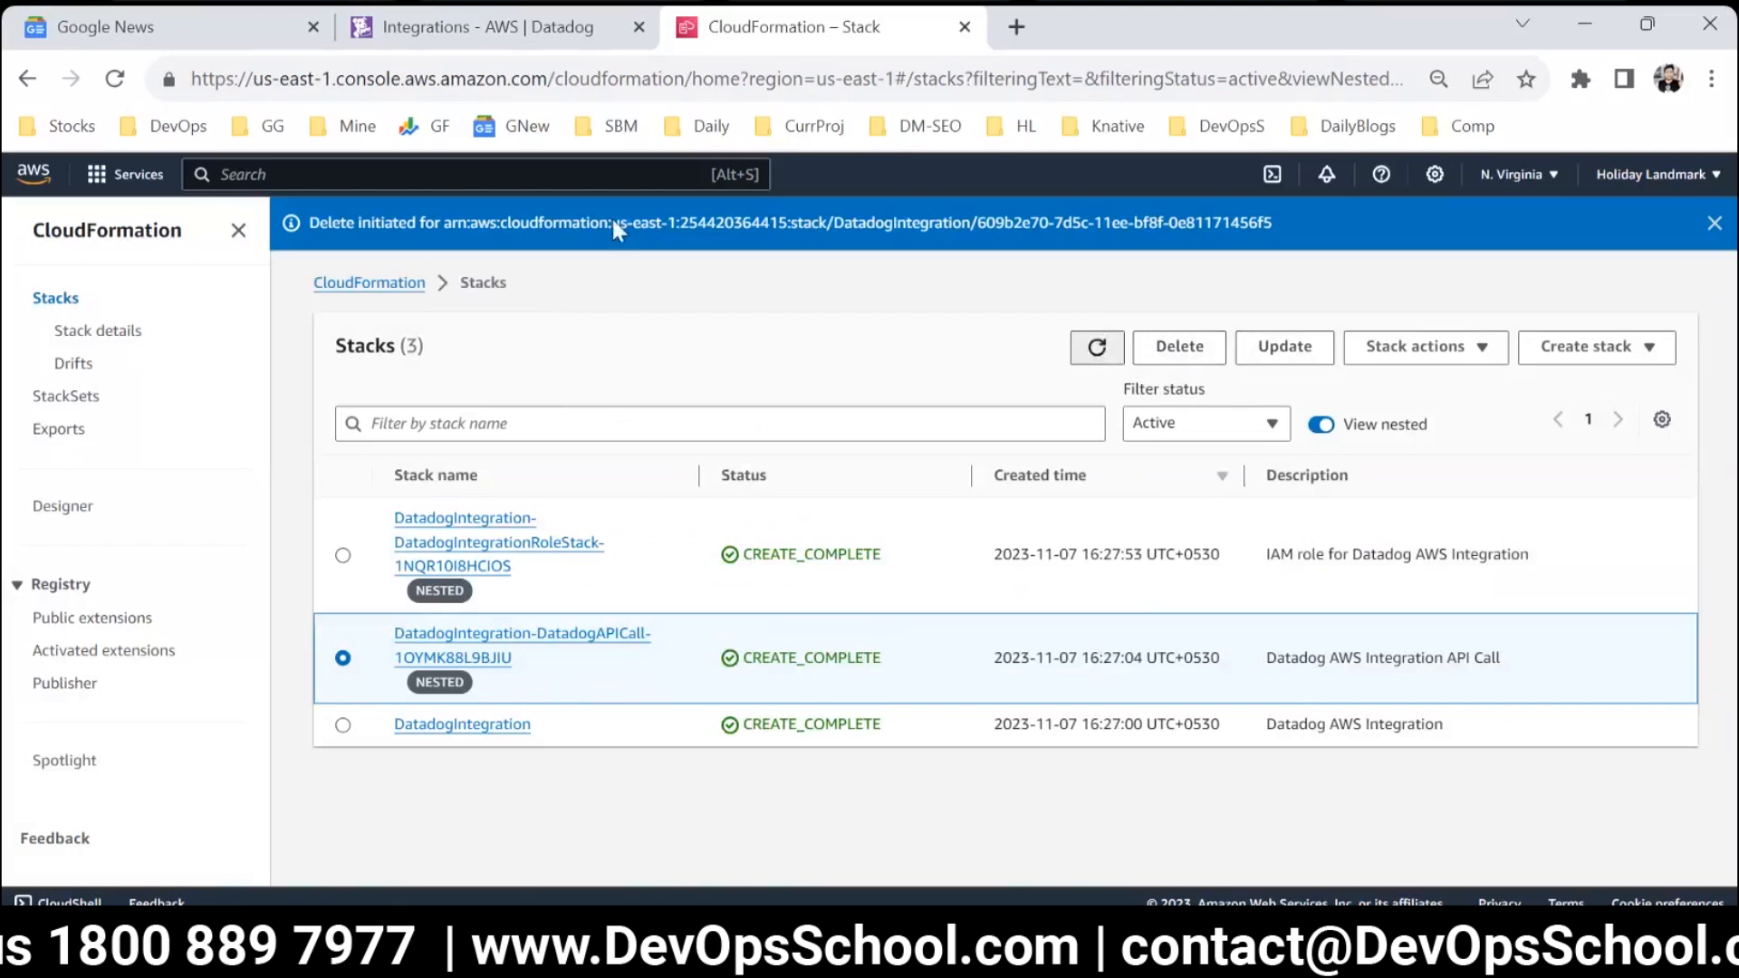
Switch back to Datadog and look through its navigation for dashboards, monitors, integrations, APM and logs.
click(467, 33)
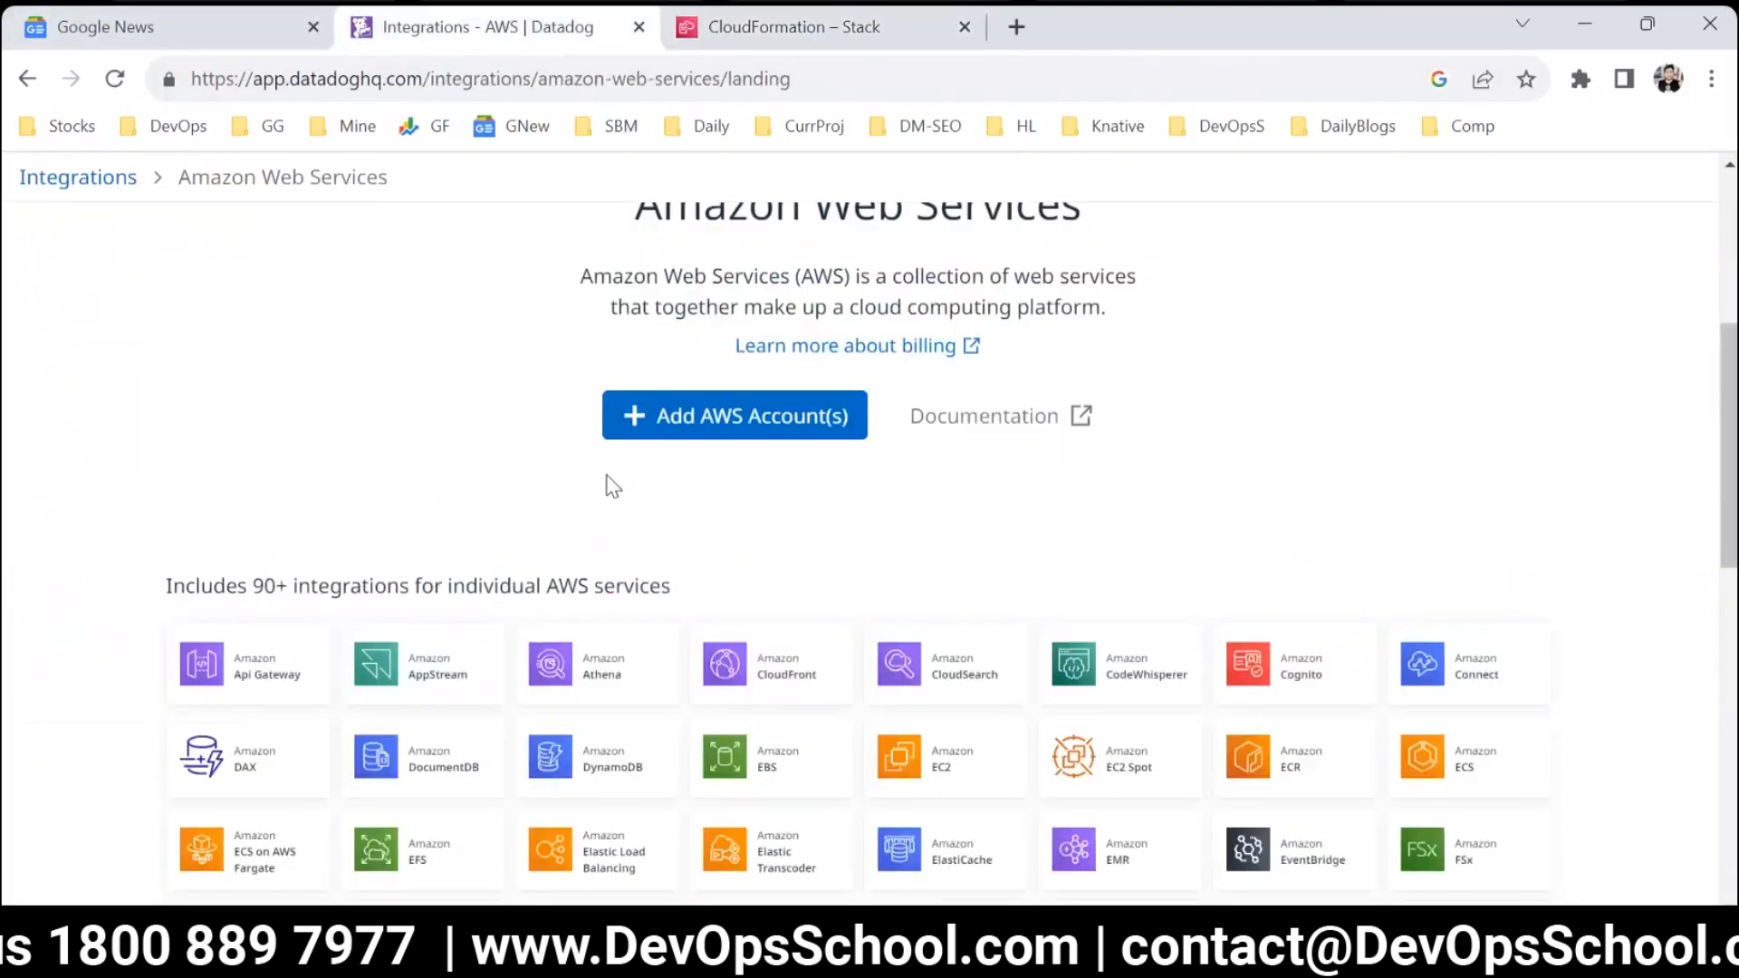
scroll(544, 453, up, 5)
mouse_move(311, 264)
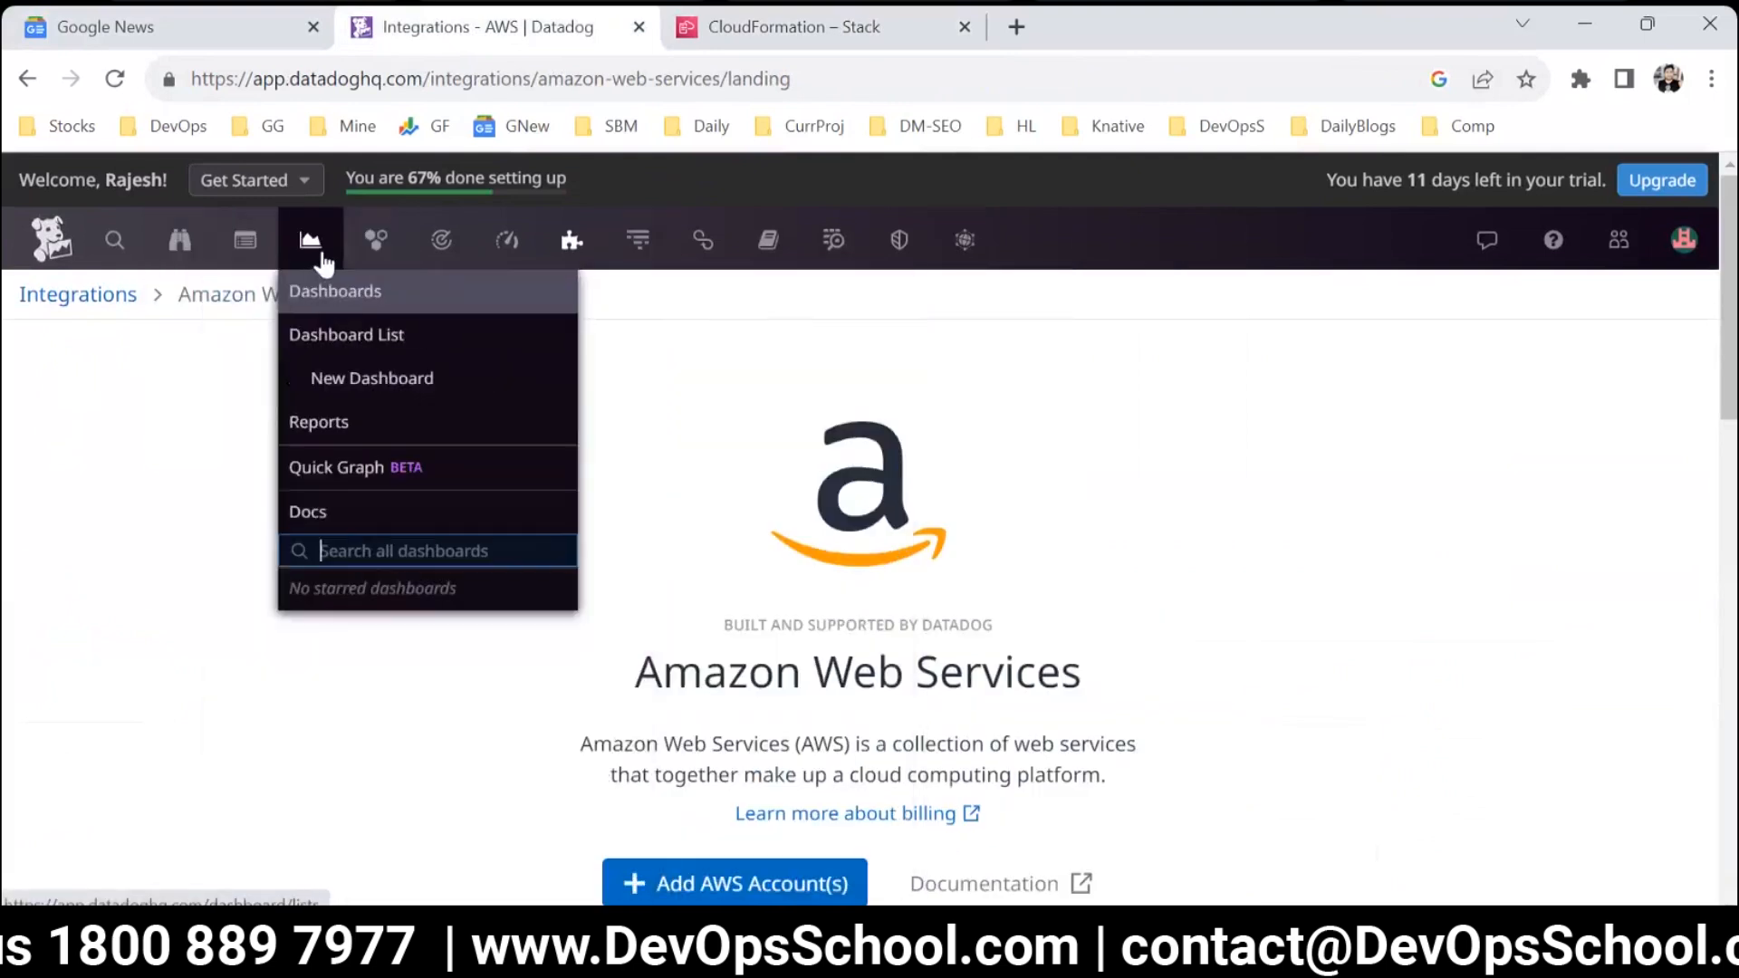
mouse_move(376, 256)
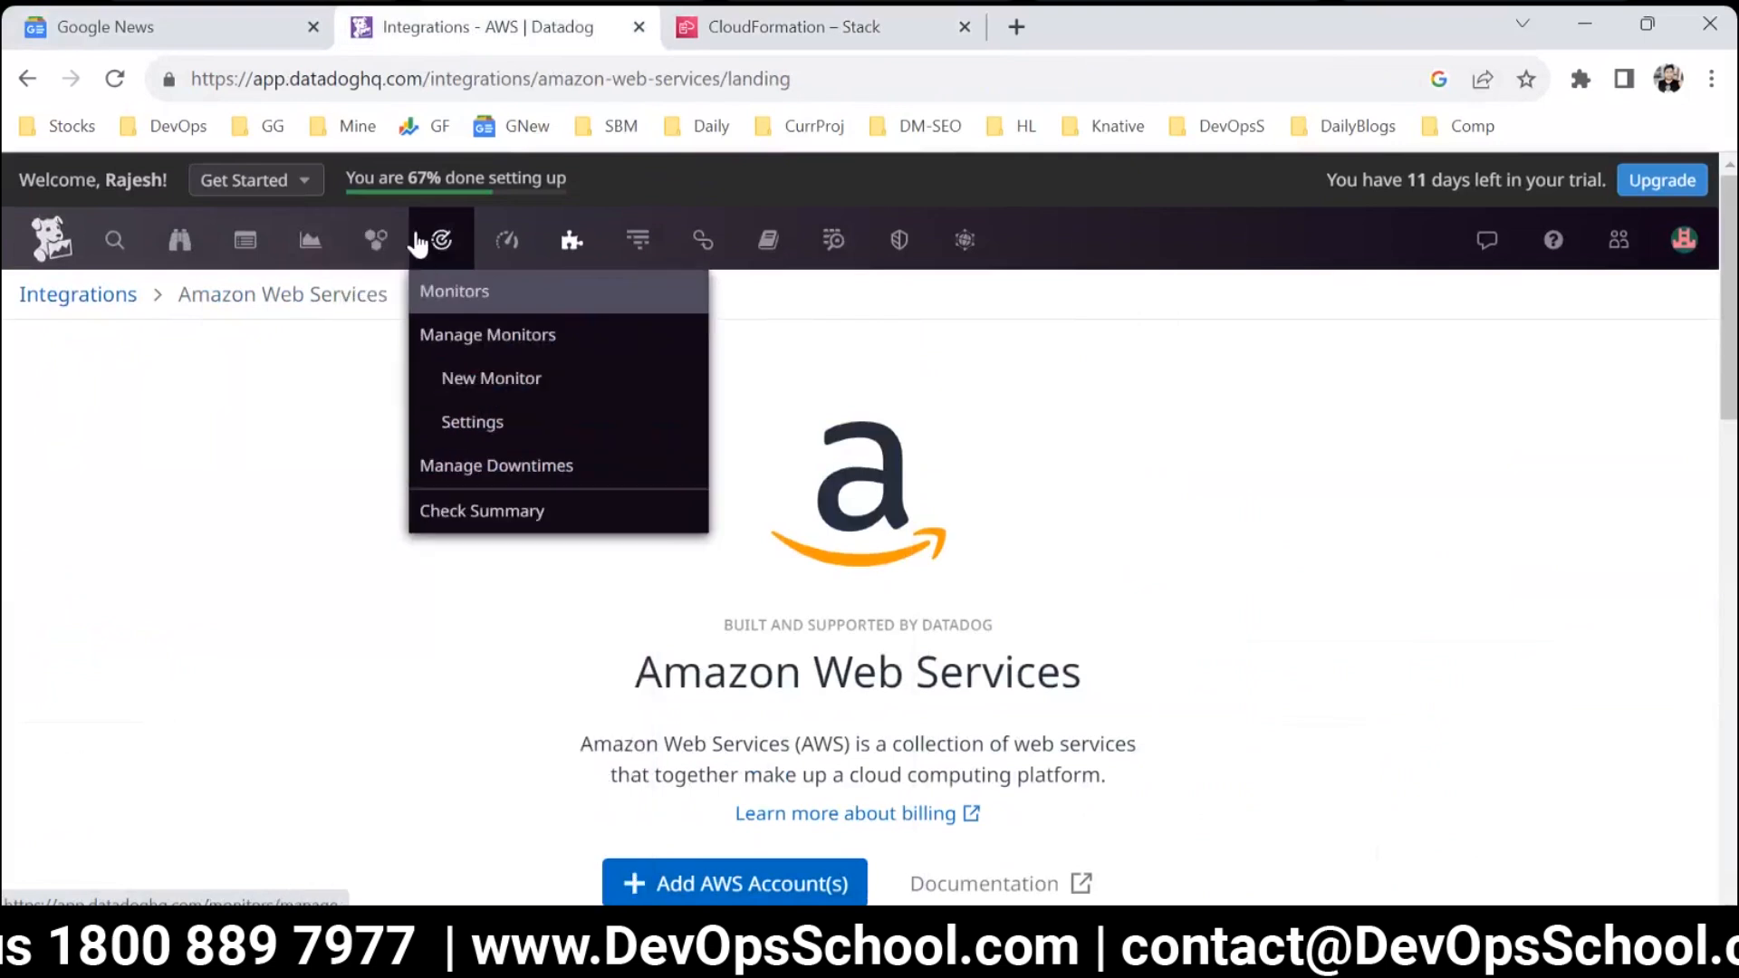
mouse_move(523, 241)
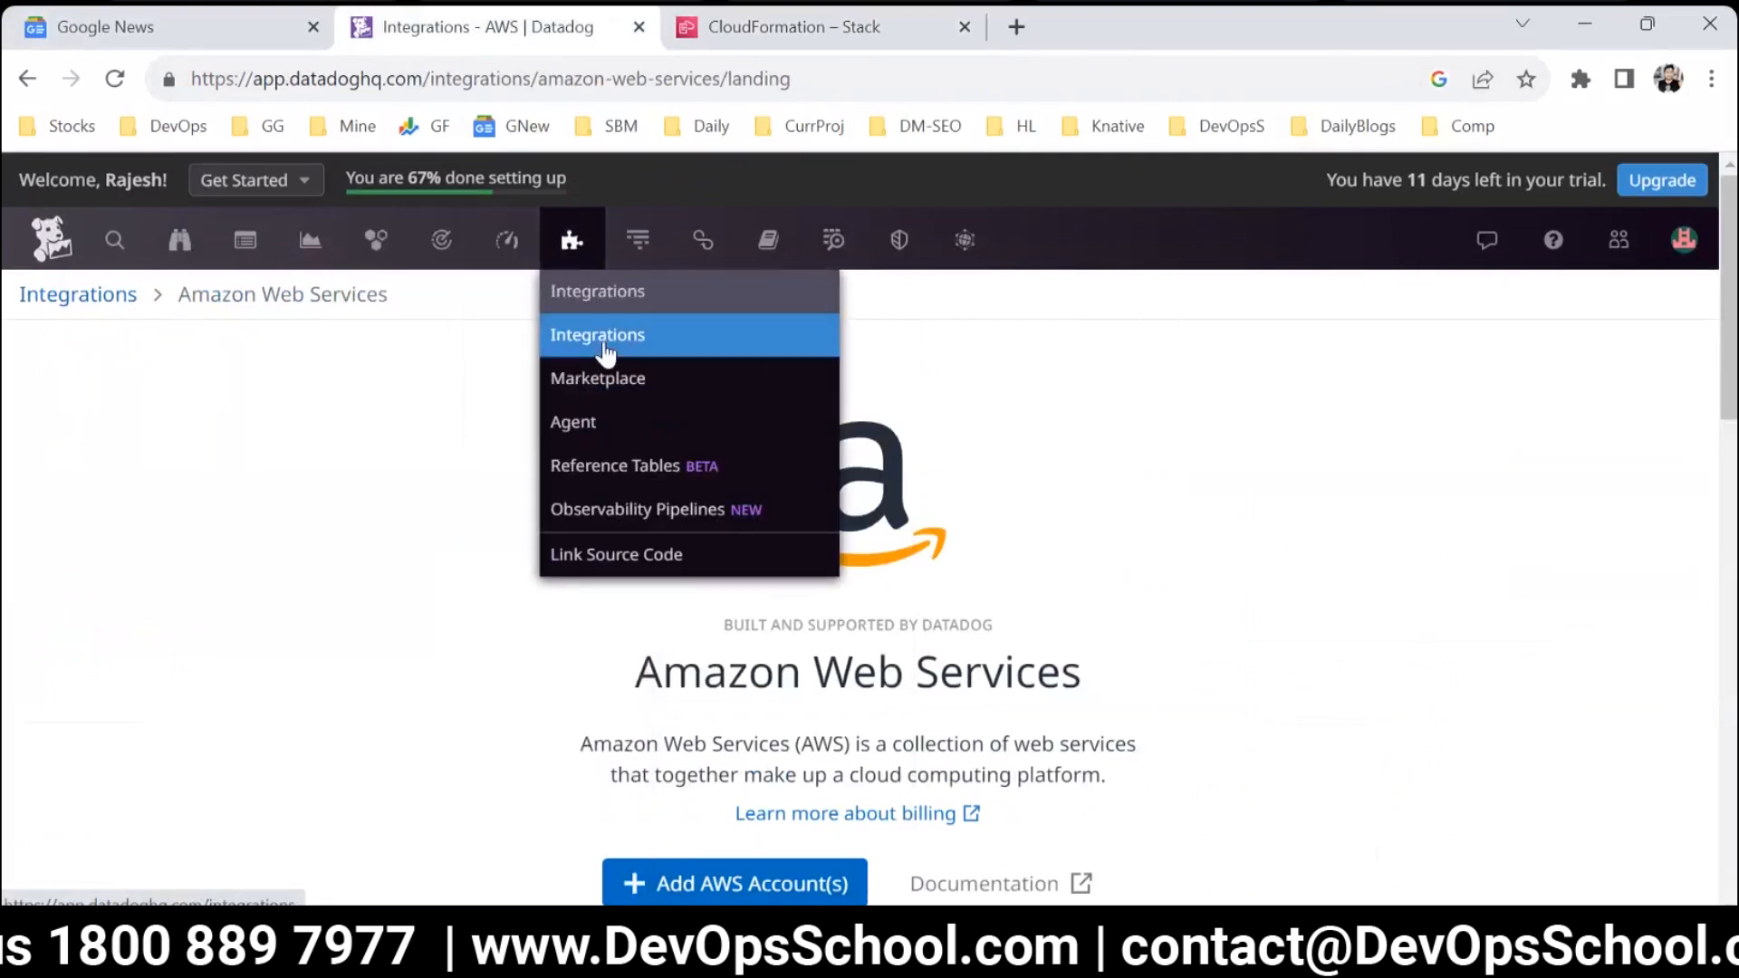
mouse_move(639, 254)
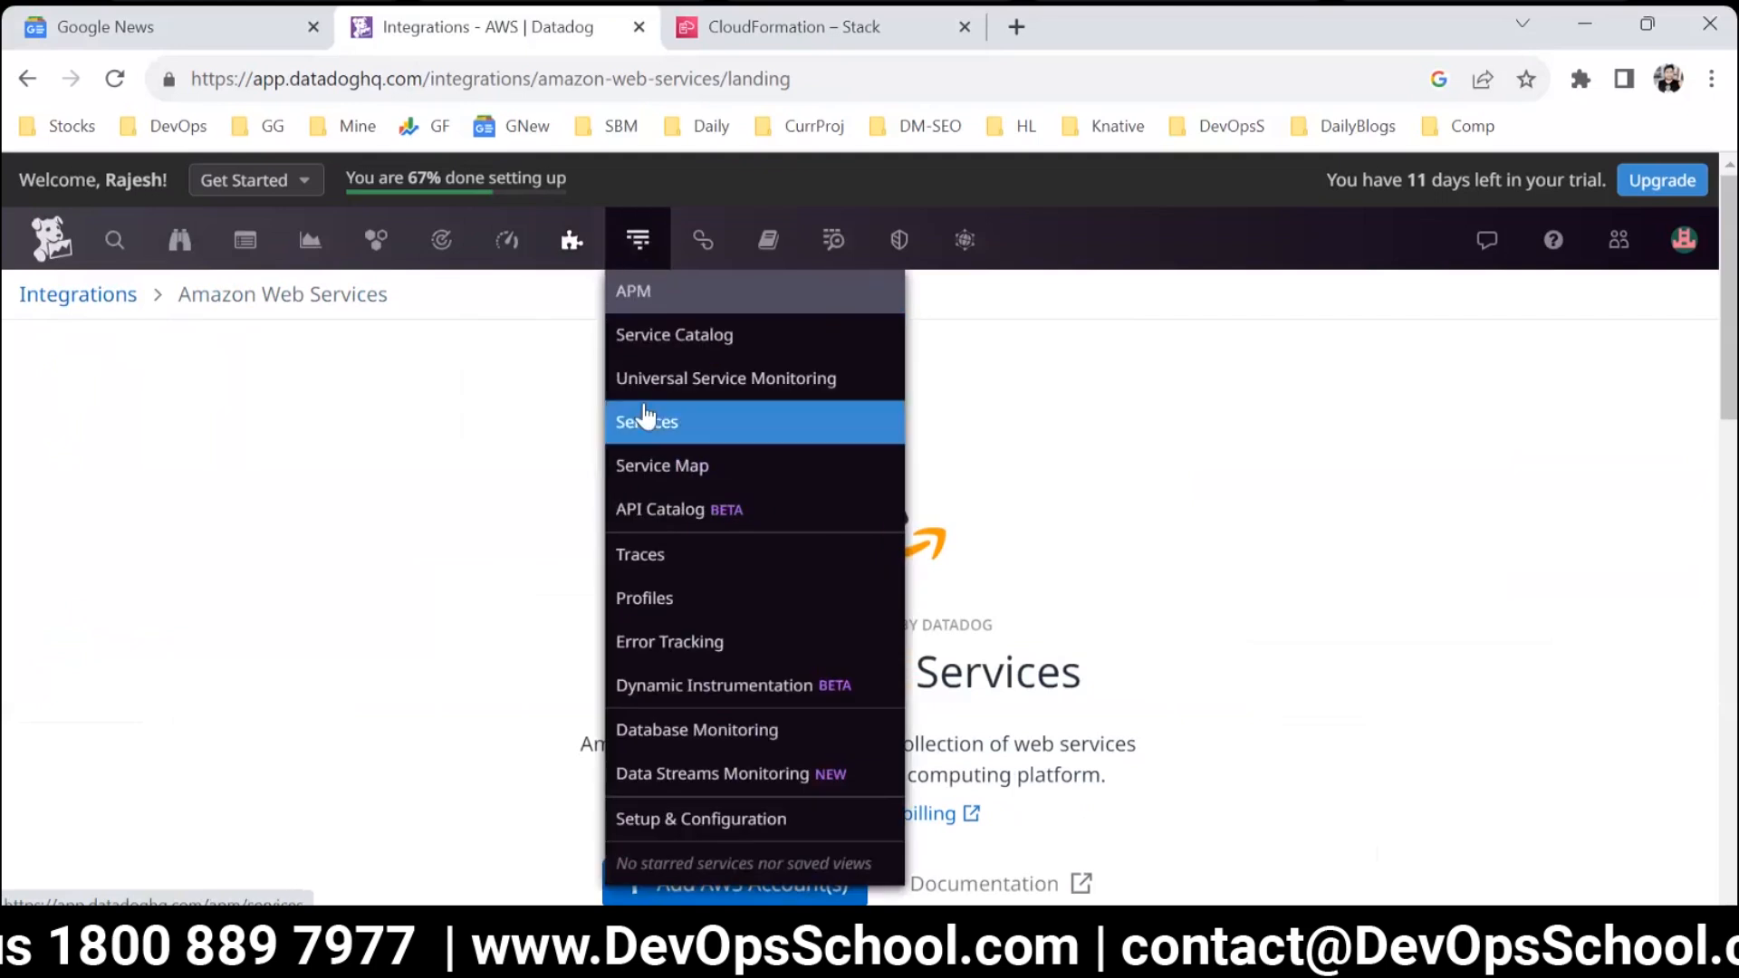
mouse_move(820, 245)
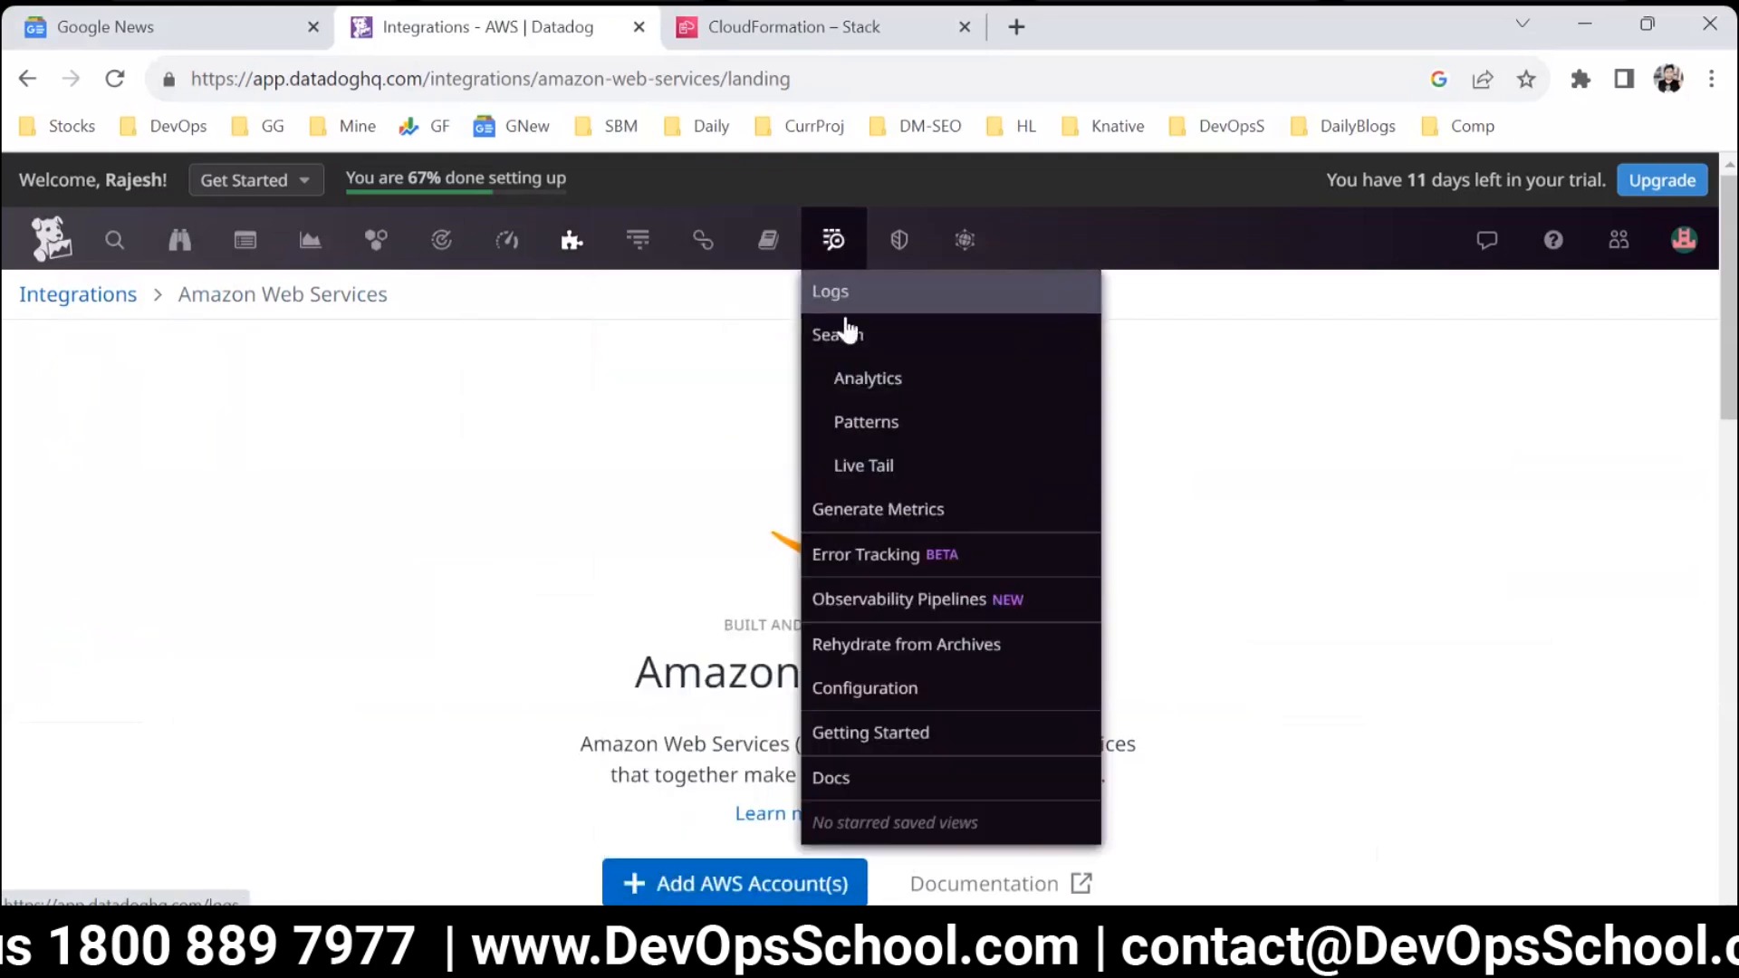
click(1665, 944)
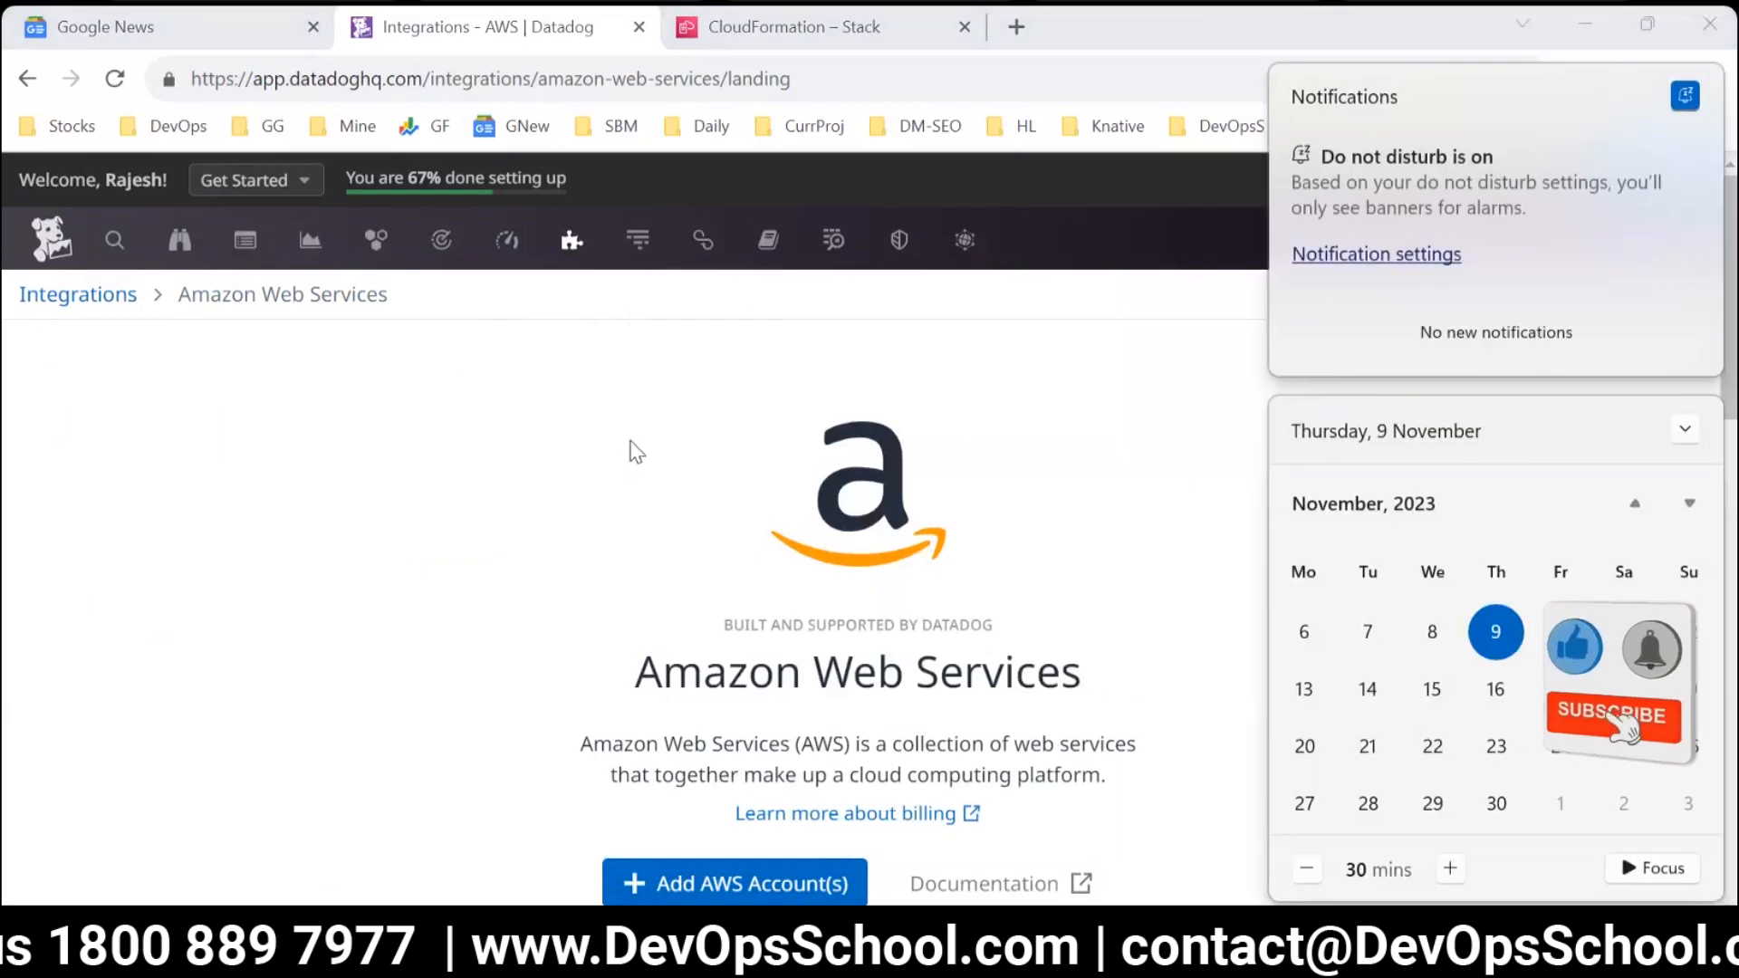
click(626, 451)
mouse_move(844, 231)
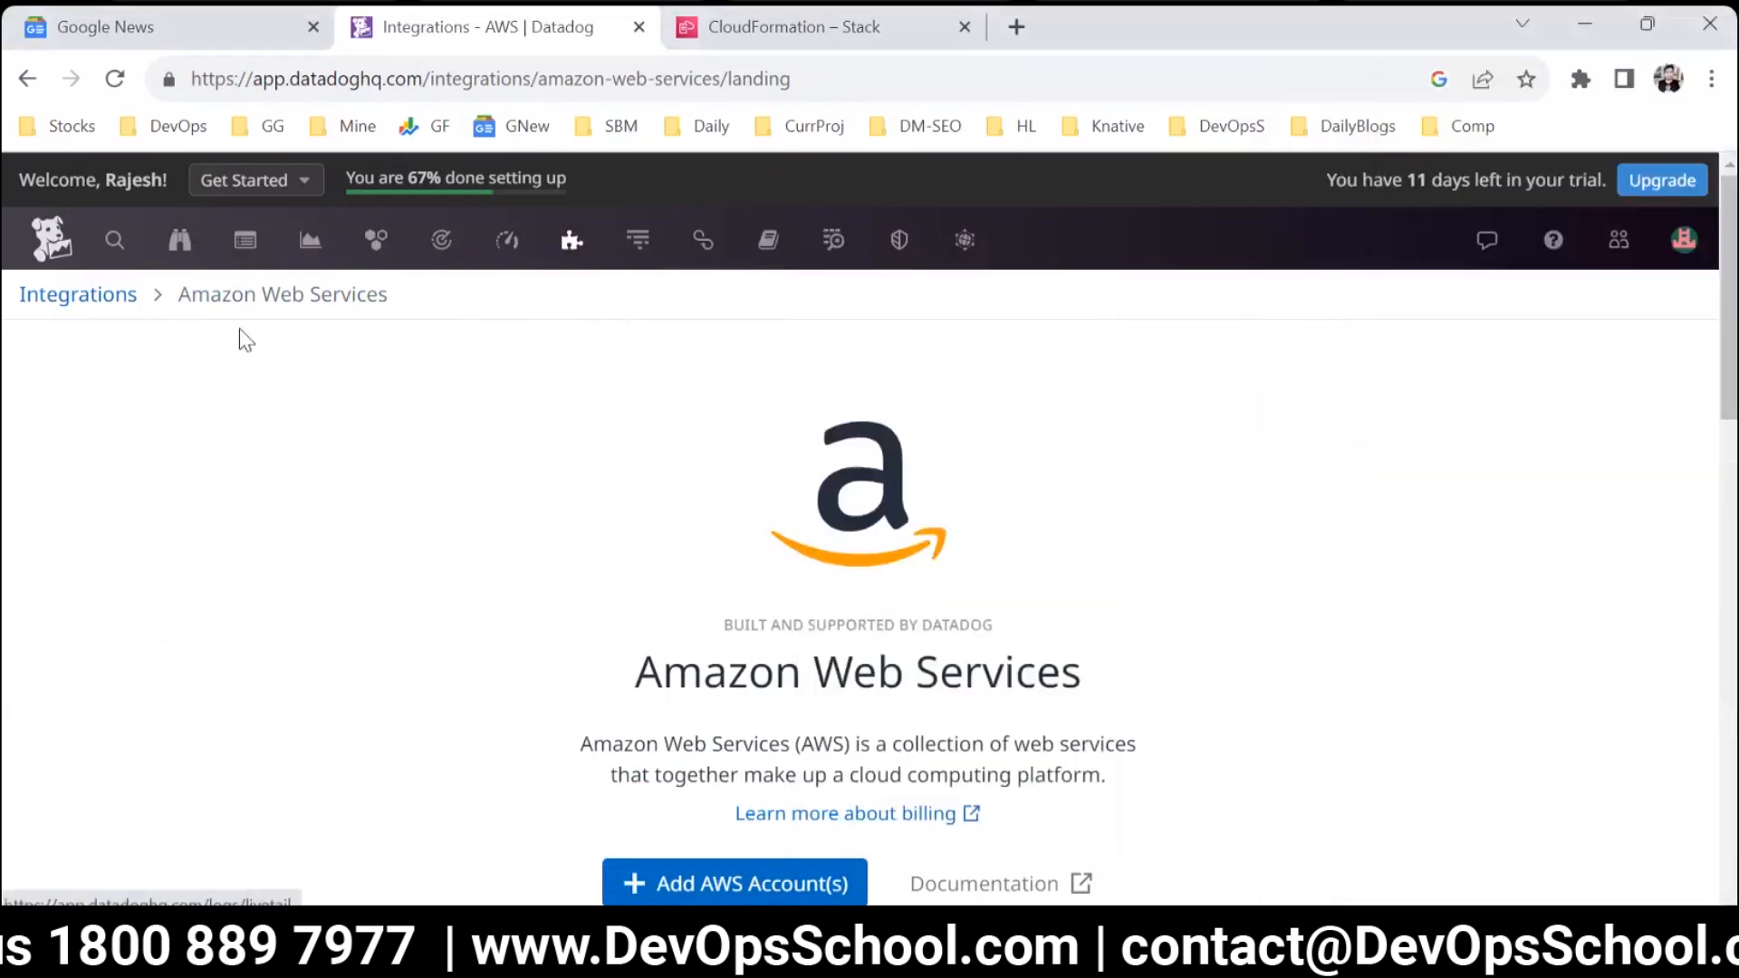
Open the Synthetic Tests page under UX Monitoring and review the test list, its status and uptime.
mouse_move(976, 241)
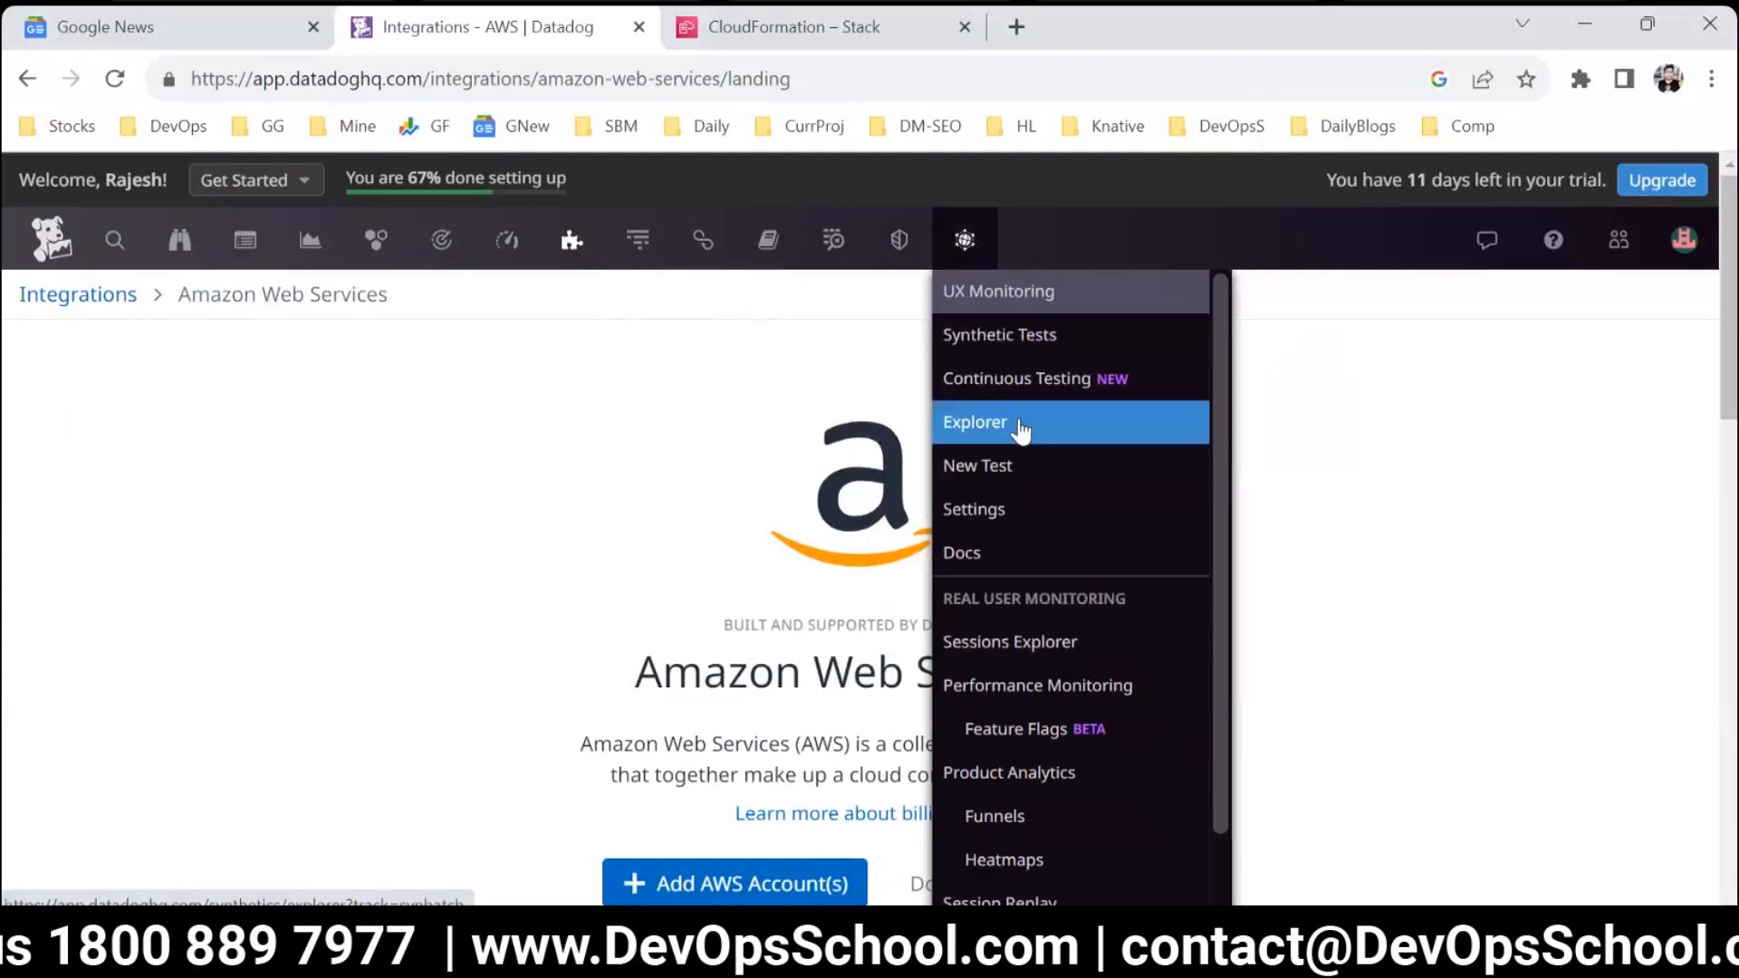
click(1031, 349)
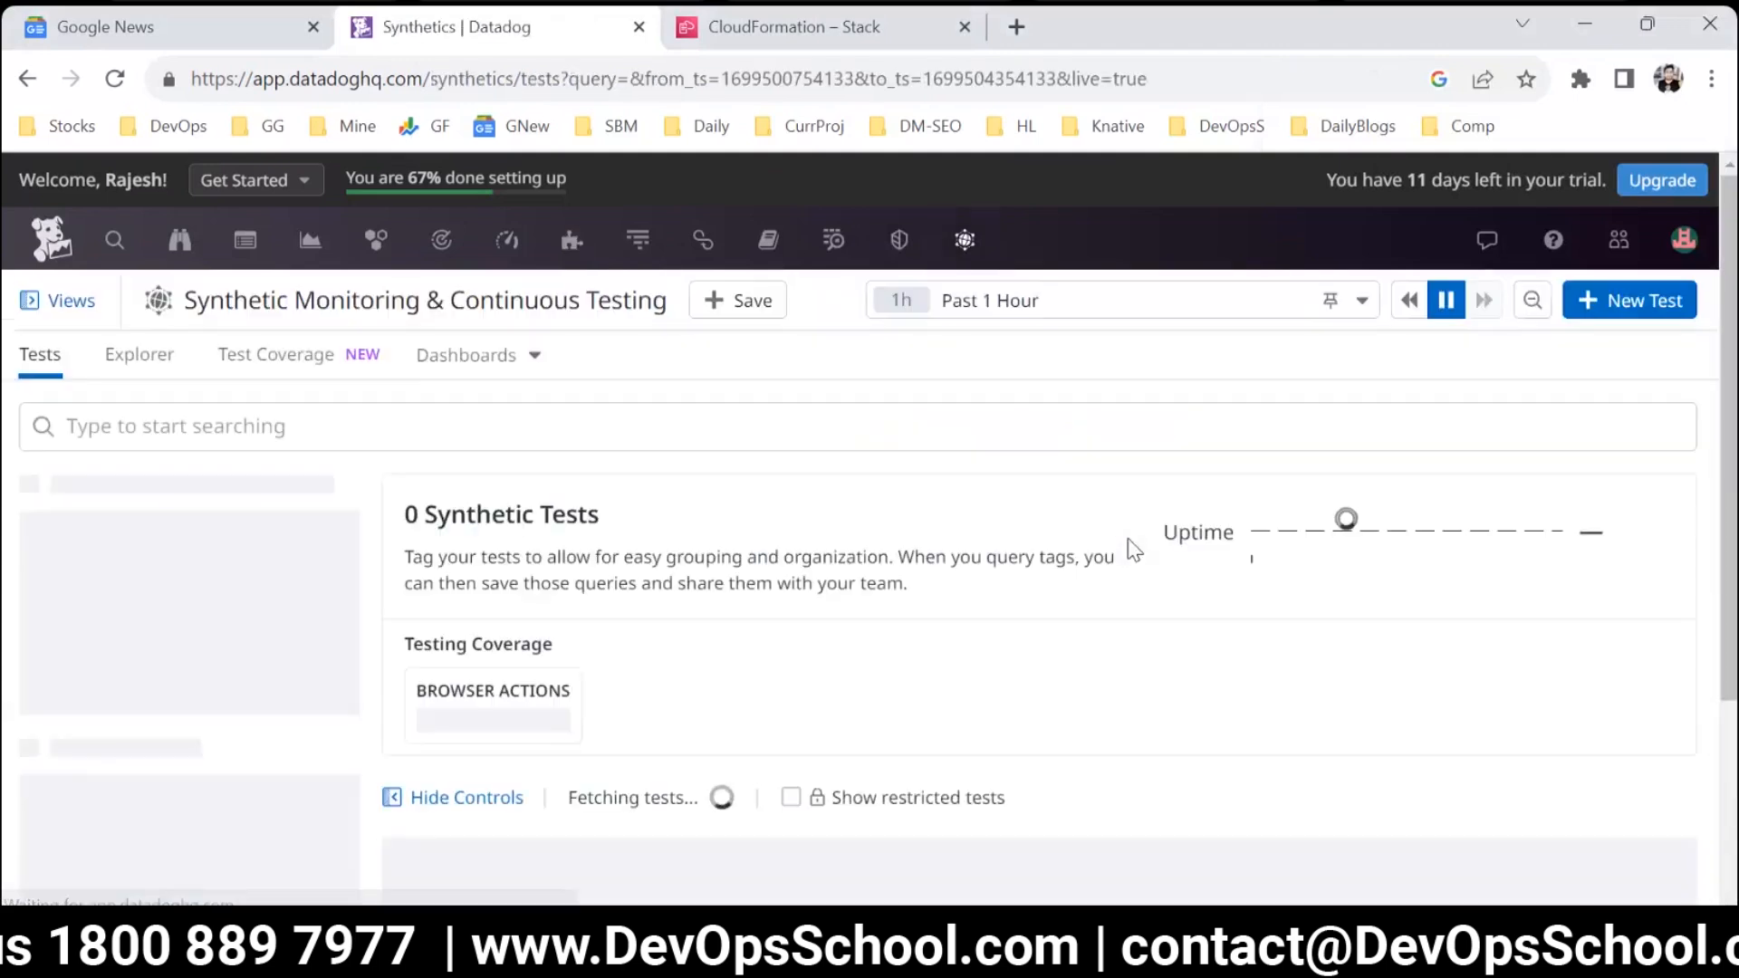
scroll(975, 690, down, 2)
scroll(975, 690, down, 2)
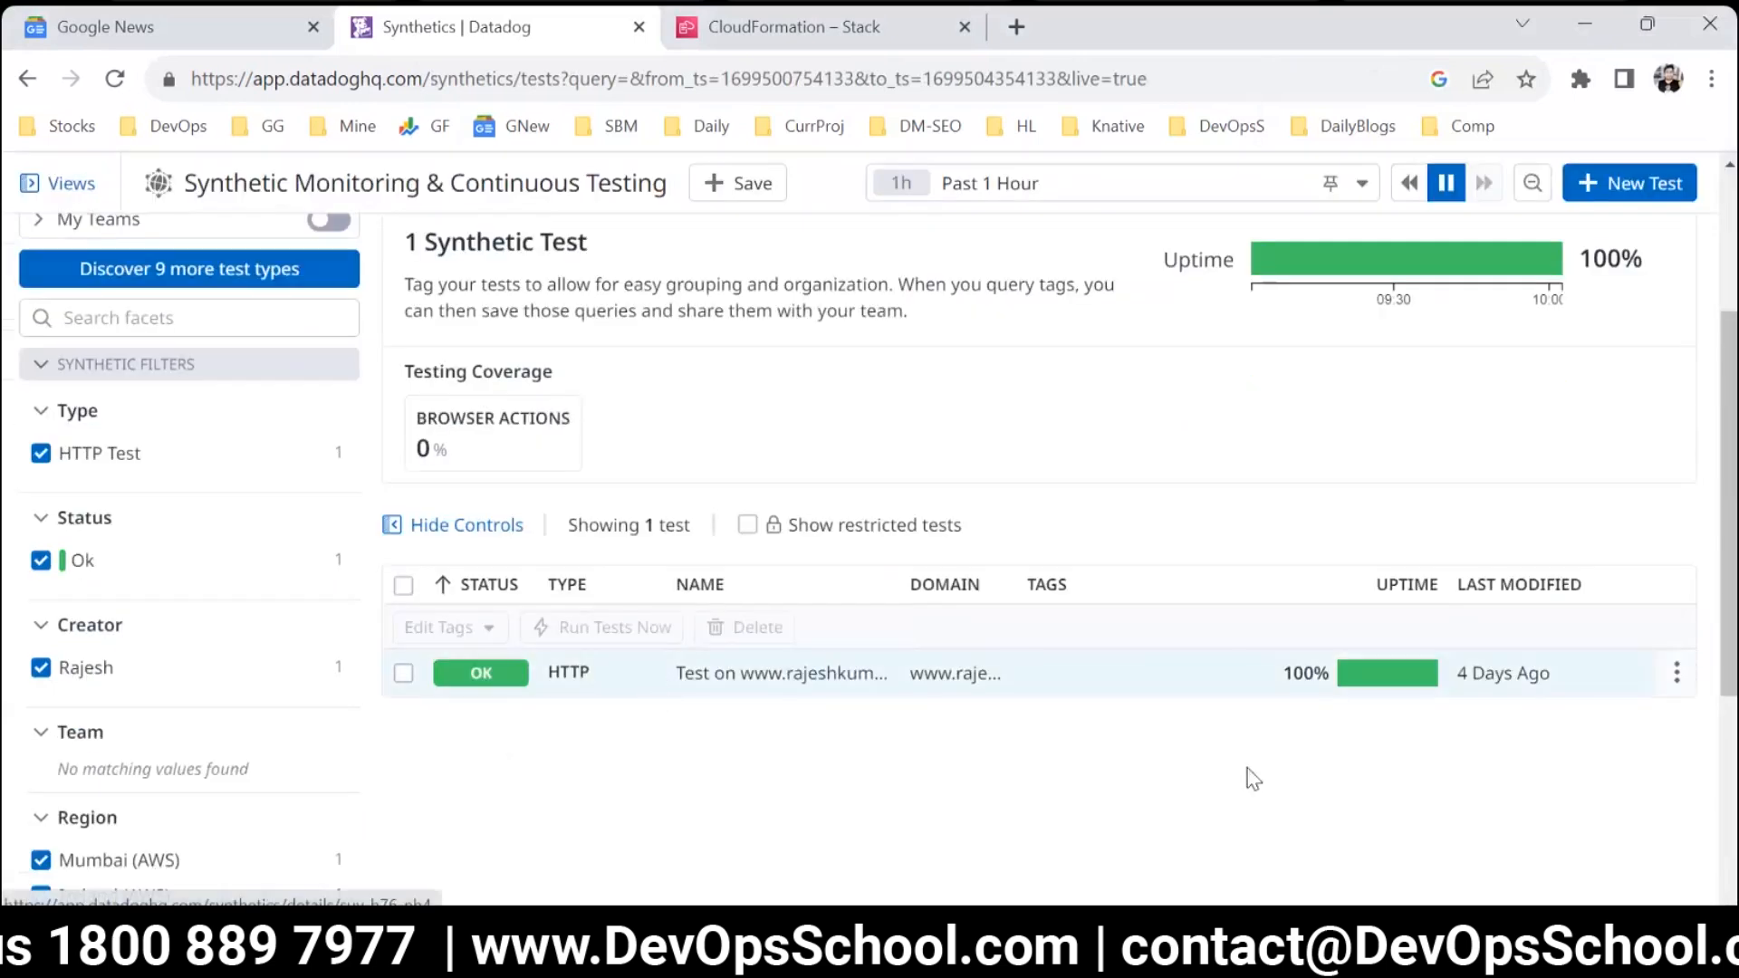
scroll(1282, 707, up, 1)
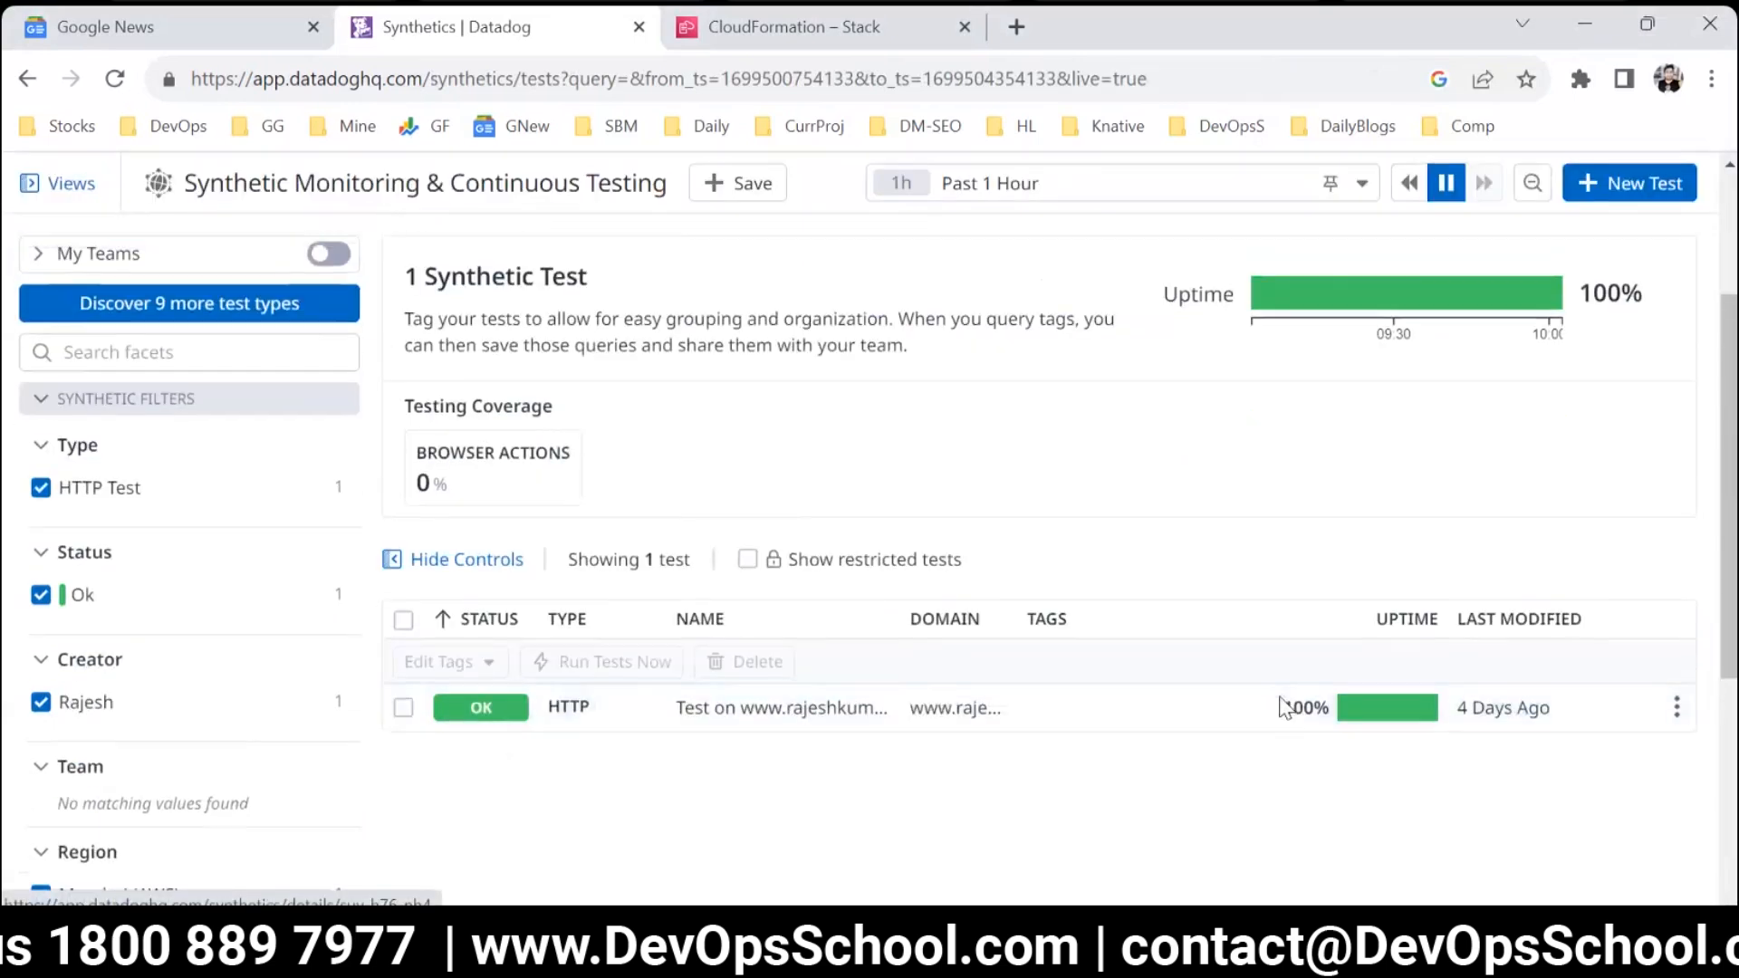
scroll(1285, 706, up, 3)
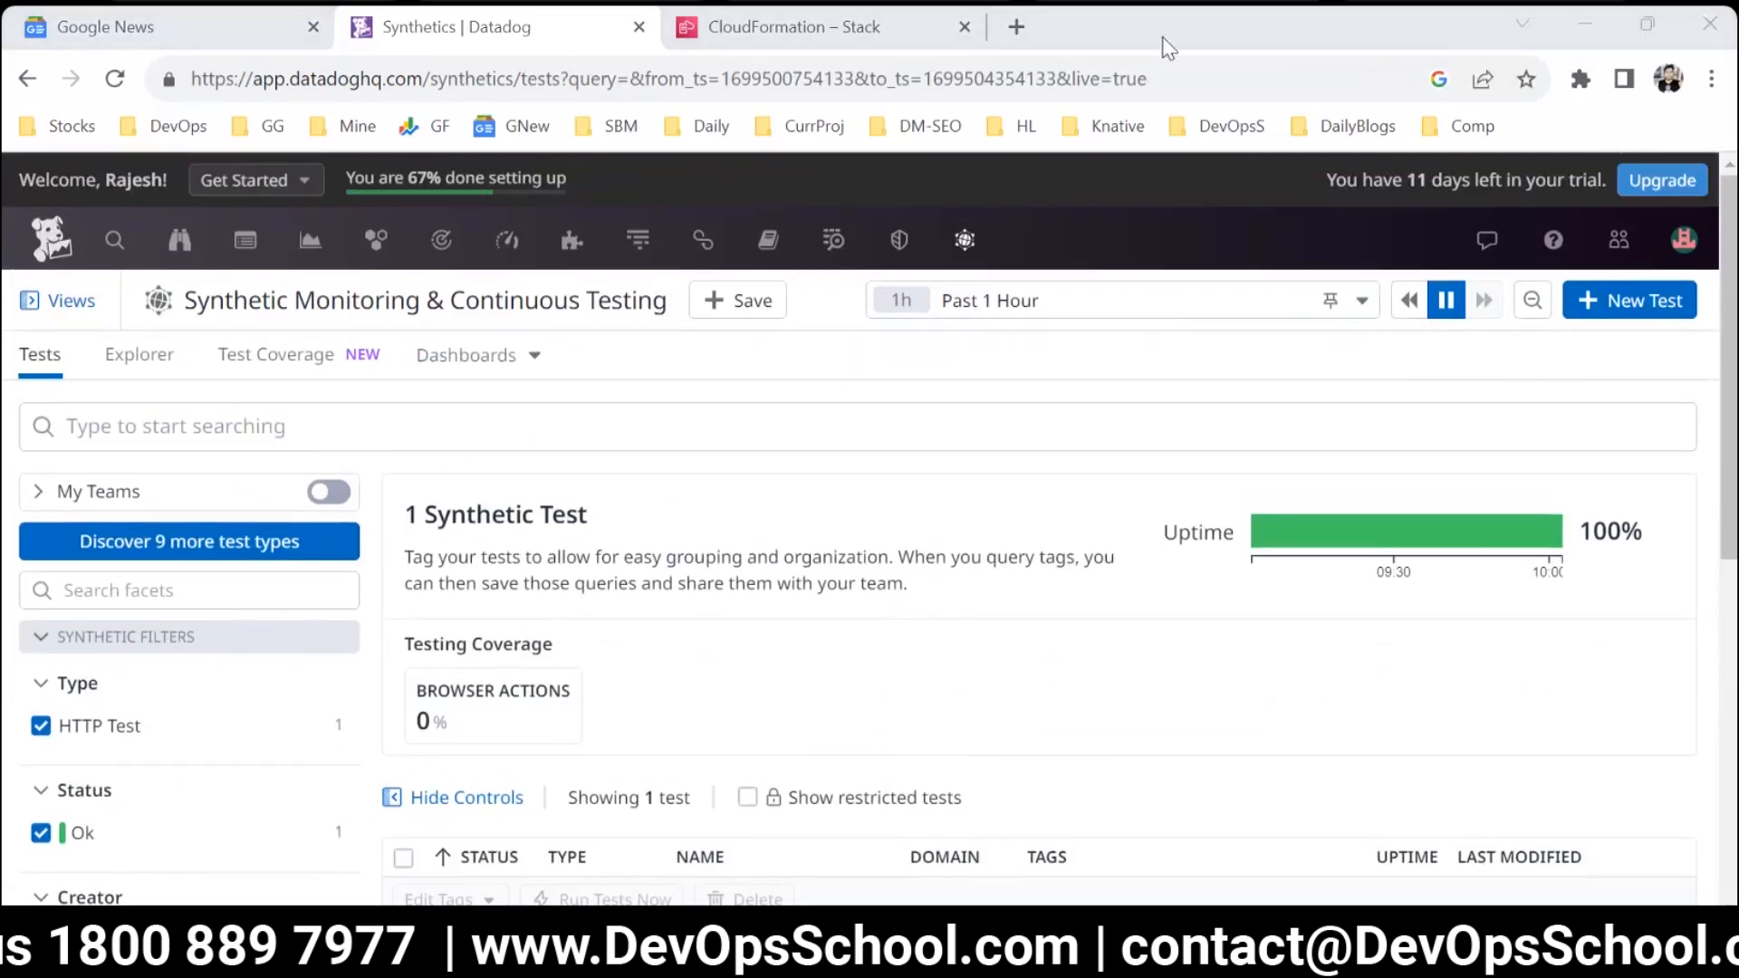
Bring up the test types for a new synthetic test, and load the personal website in a new browser tab.
click(1661, 301)
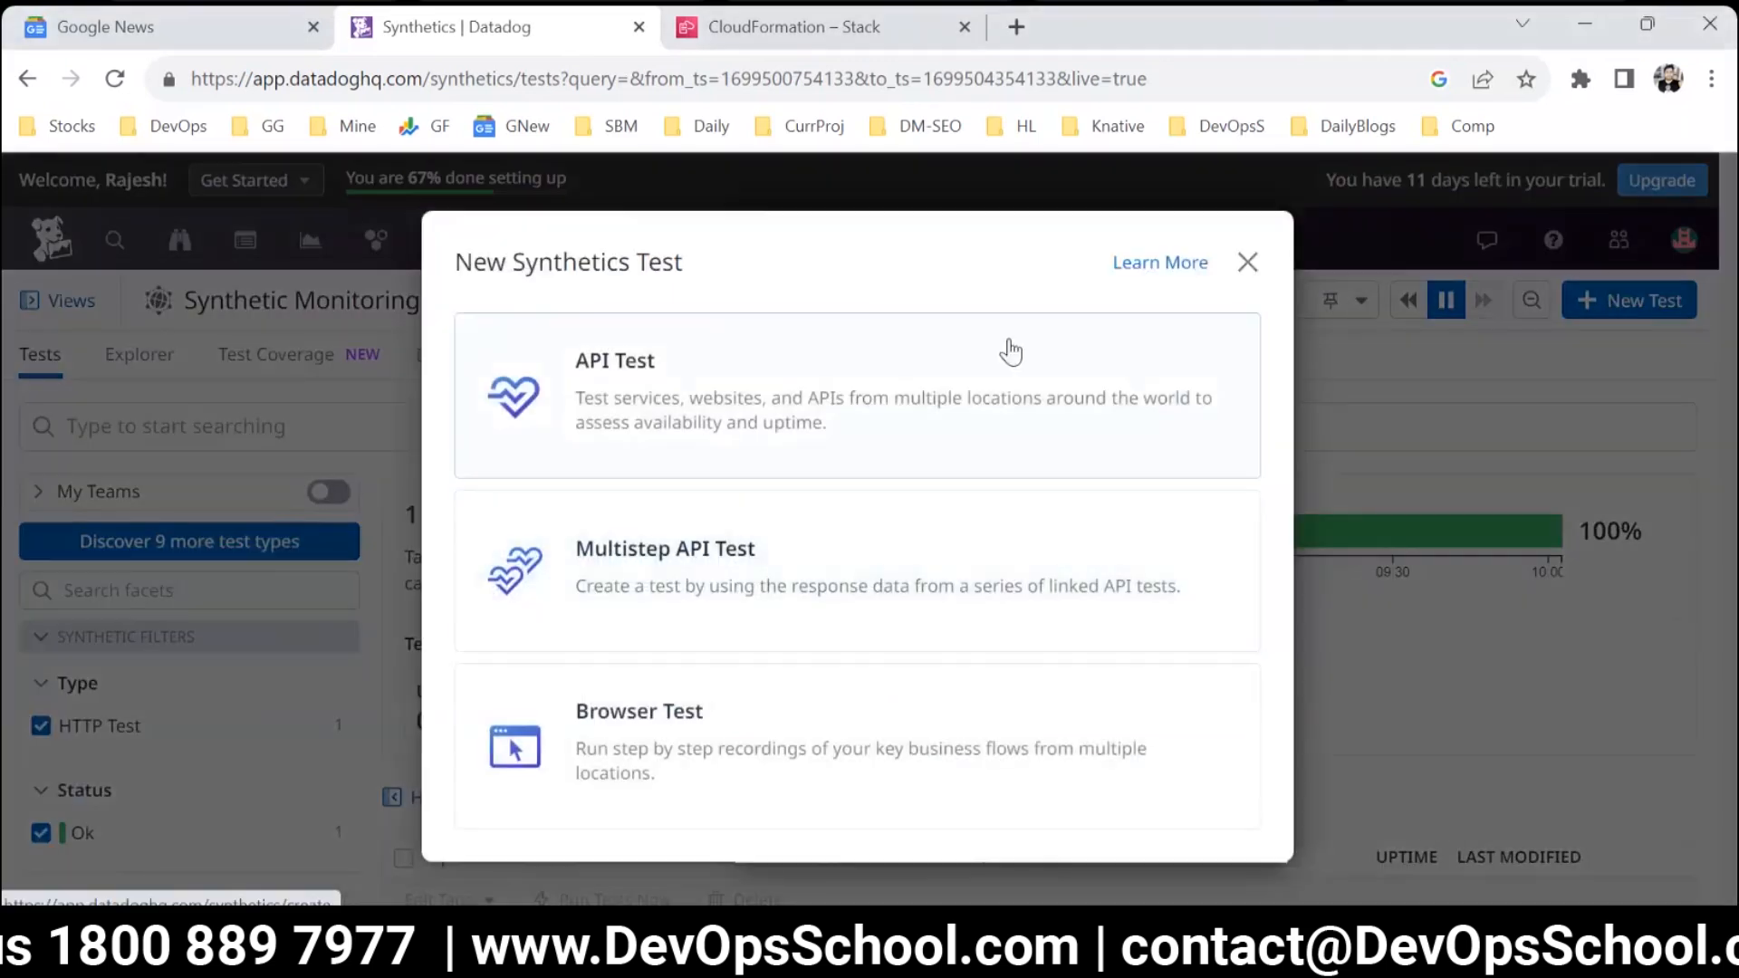
click(1016, 27)
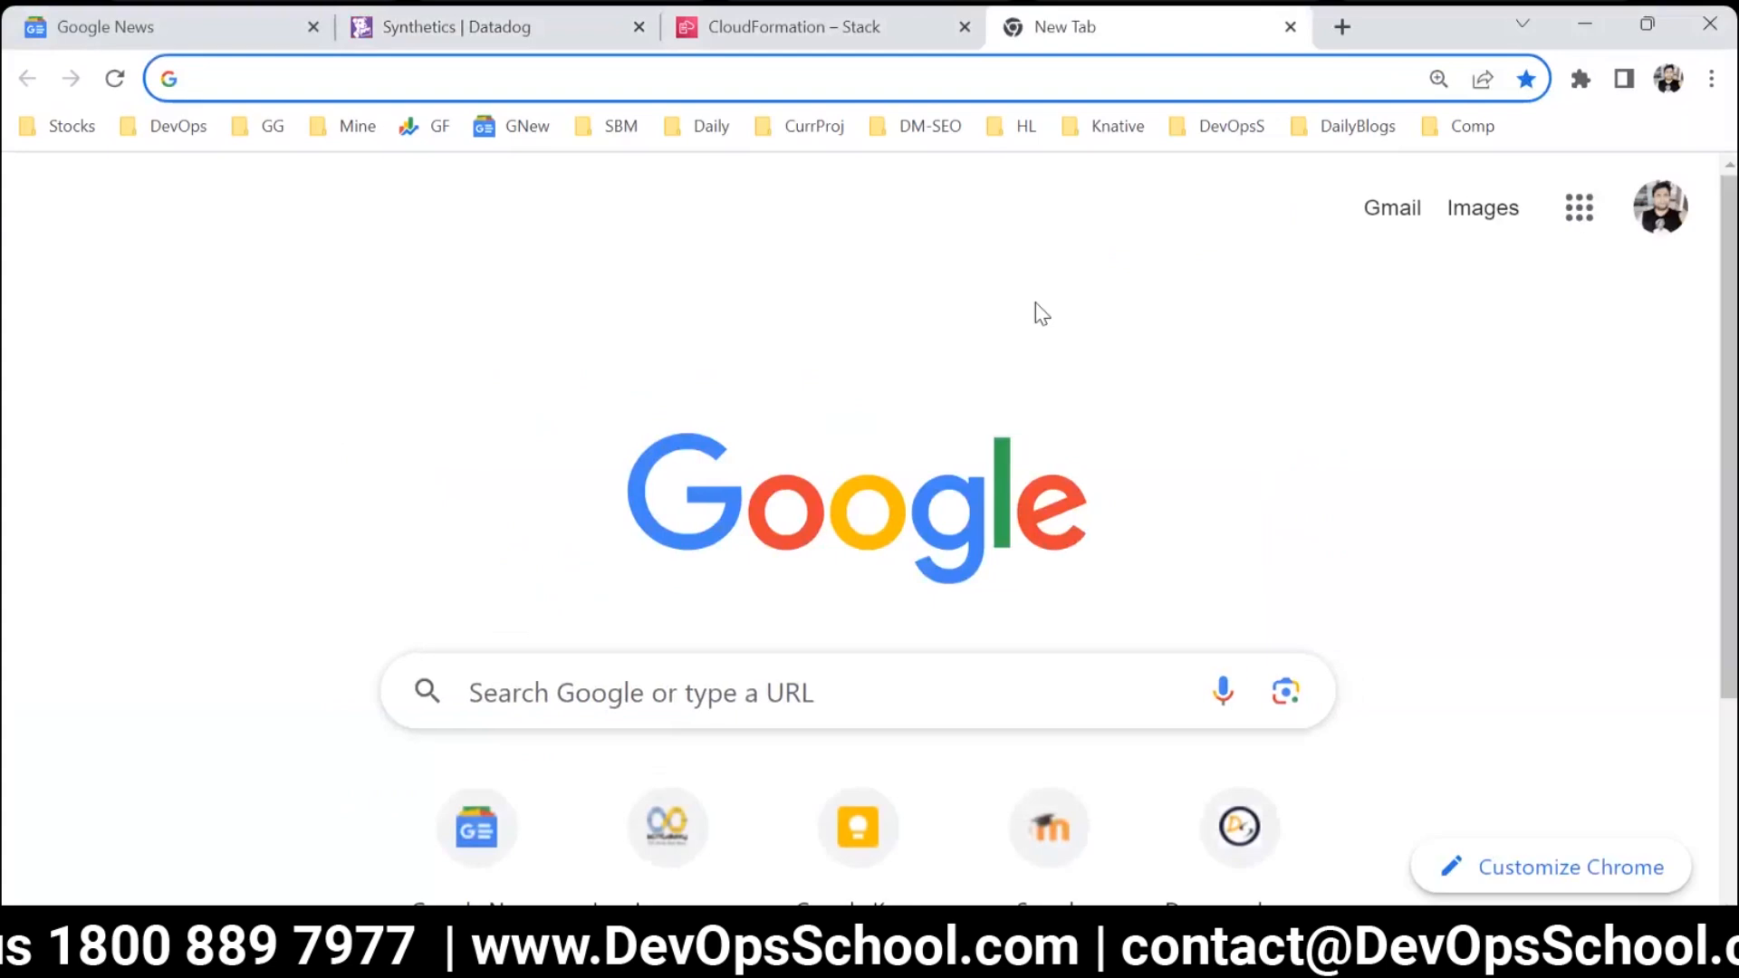
text(raj)
key(Return)
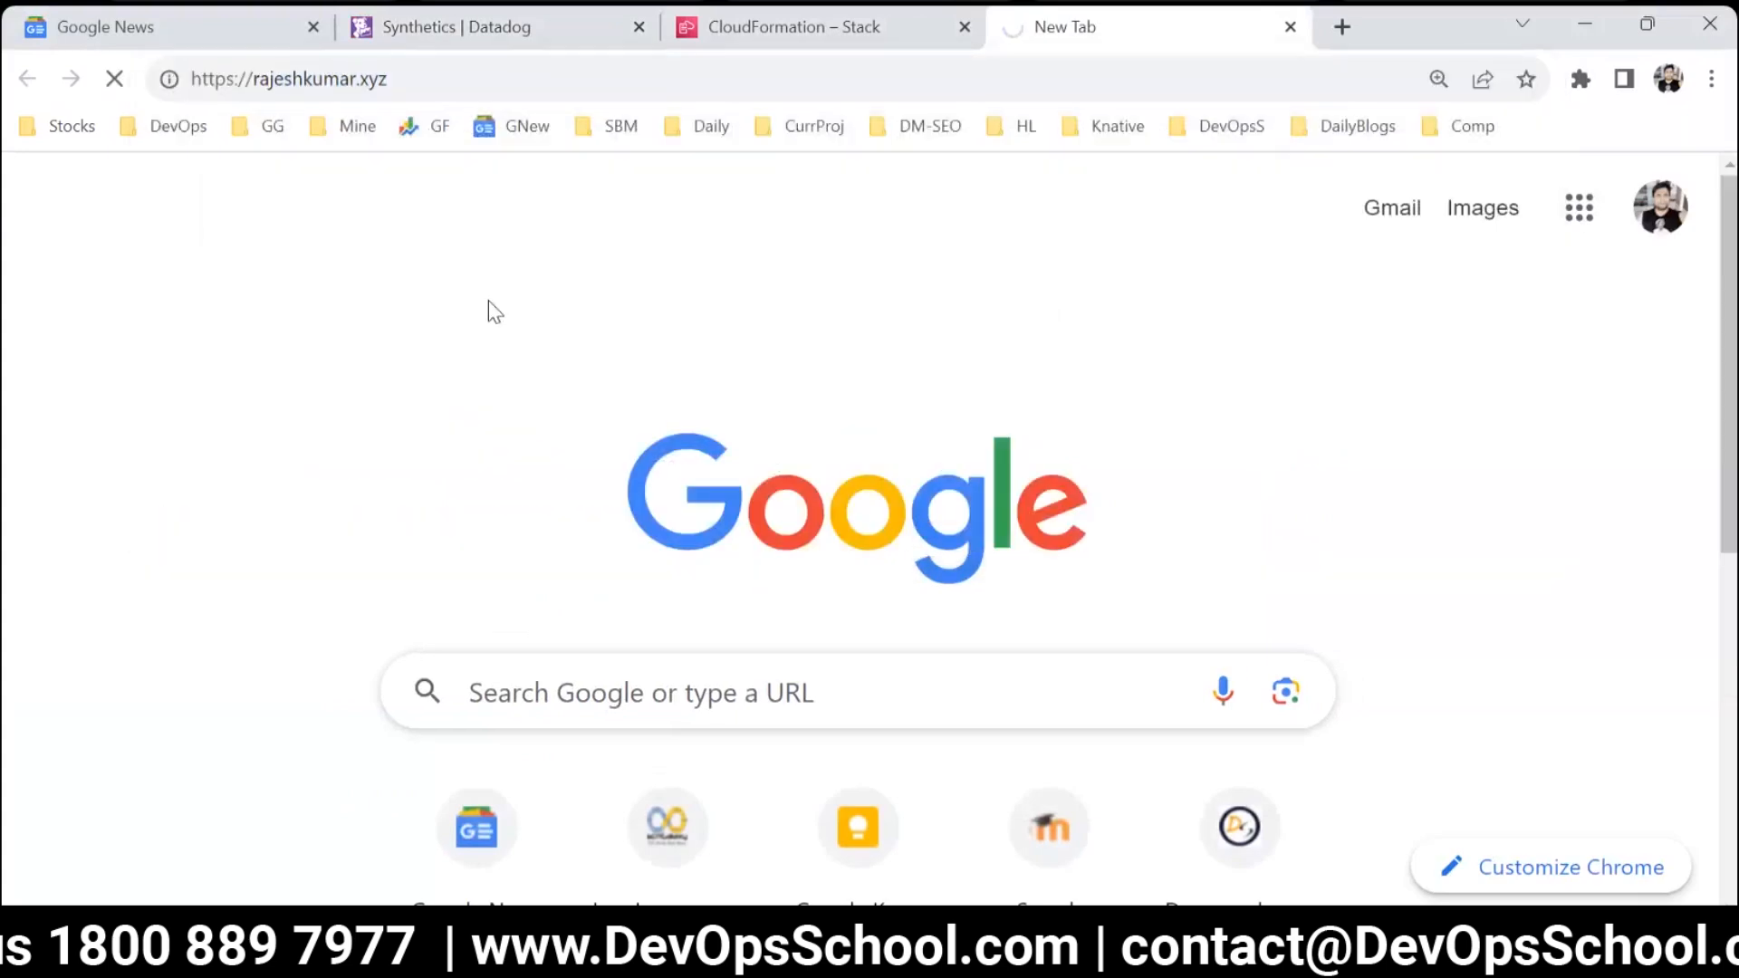
scroll(677, 572, down, 10)
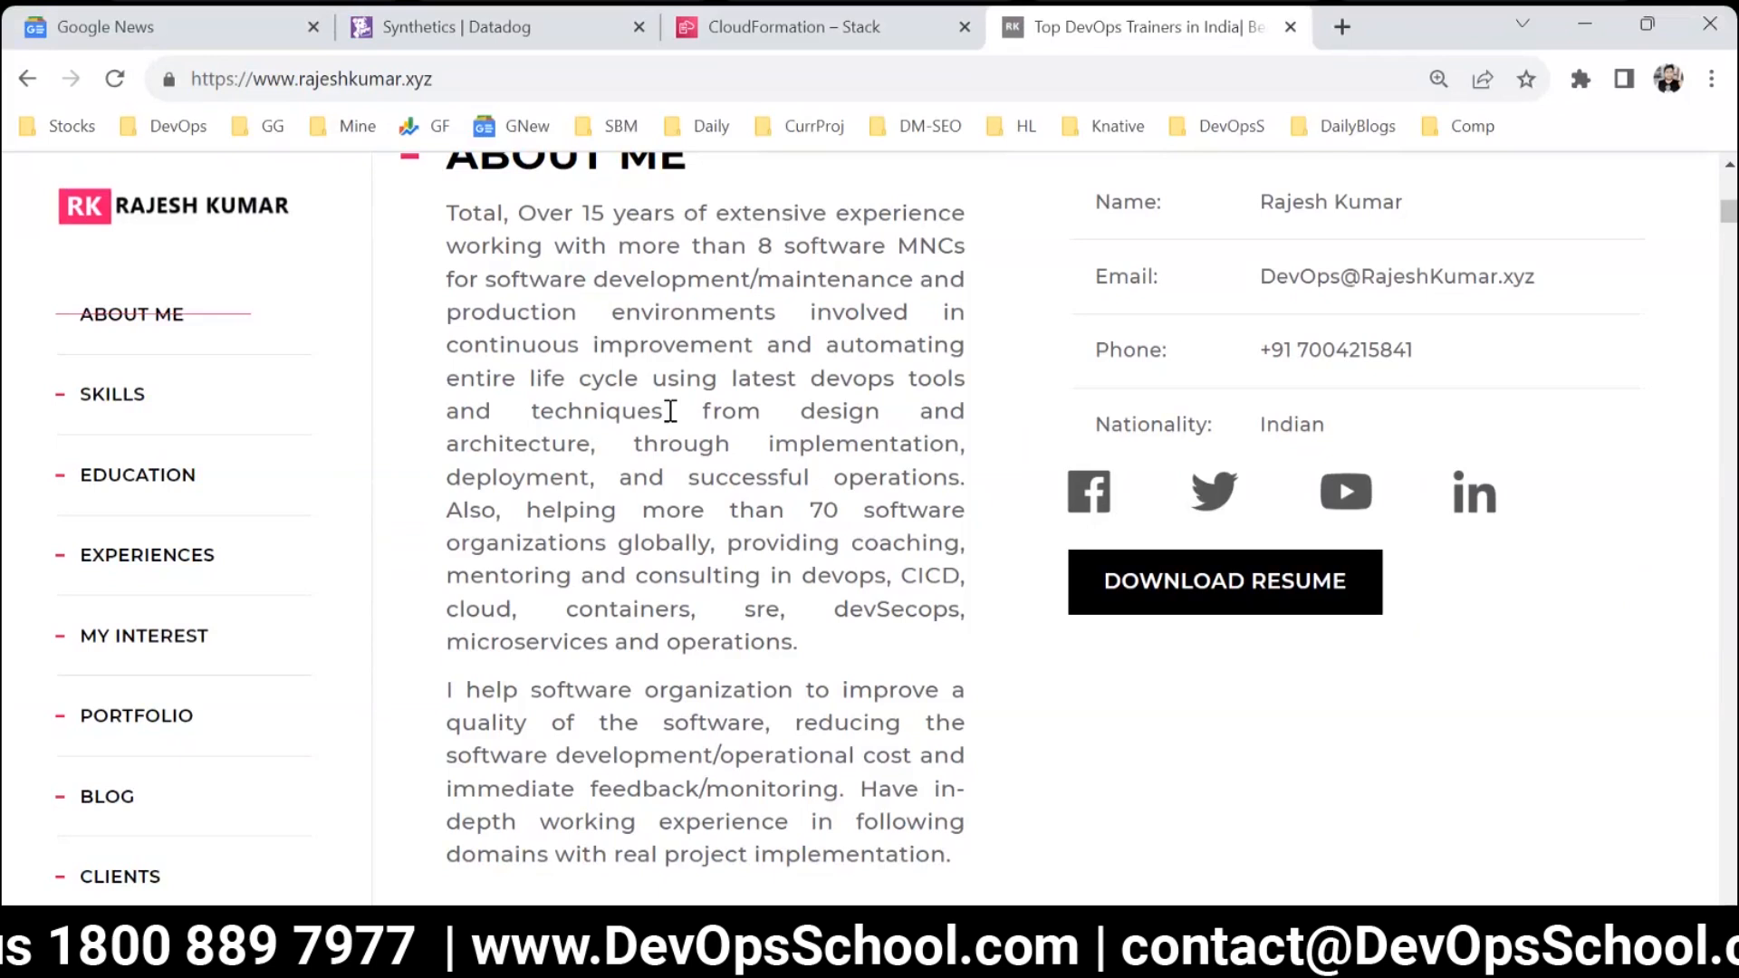
Return to Datadog and start creating a synthetic API Test.
click(729, 25)
click(558, 25)
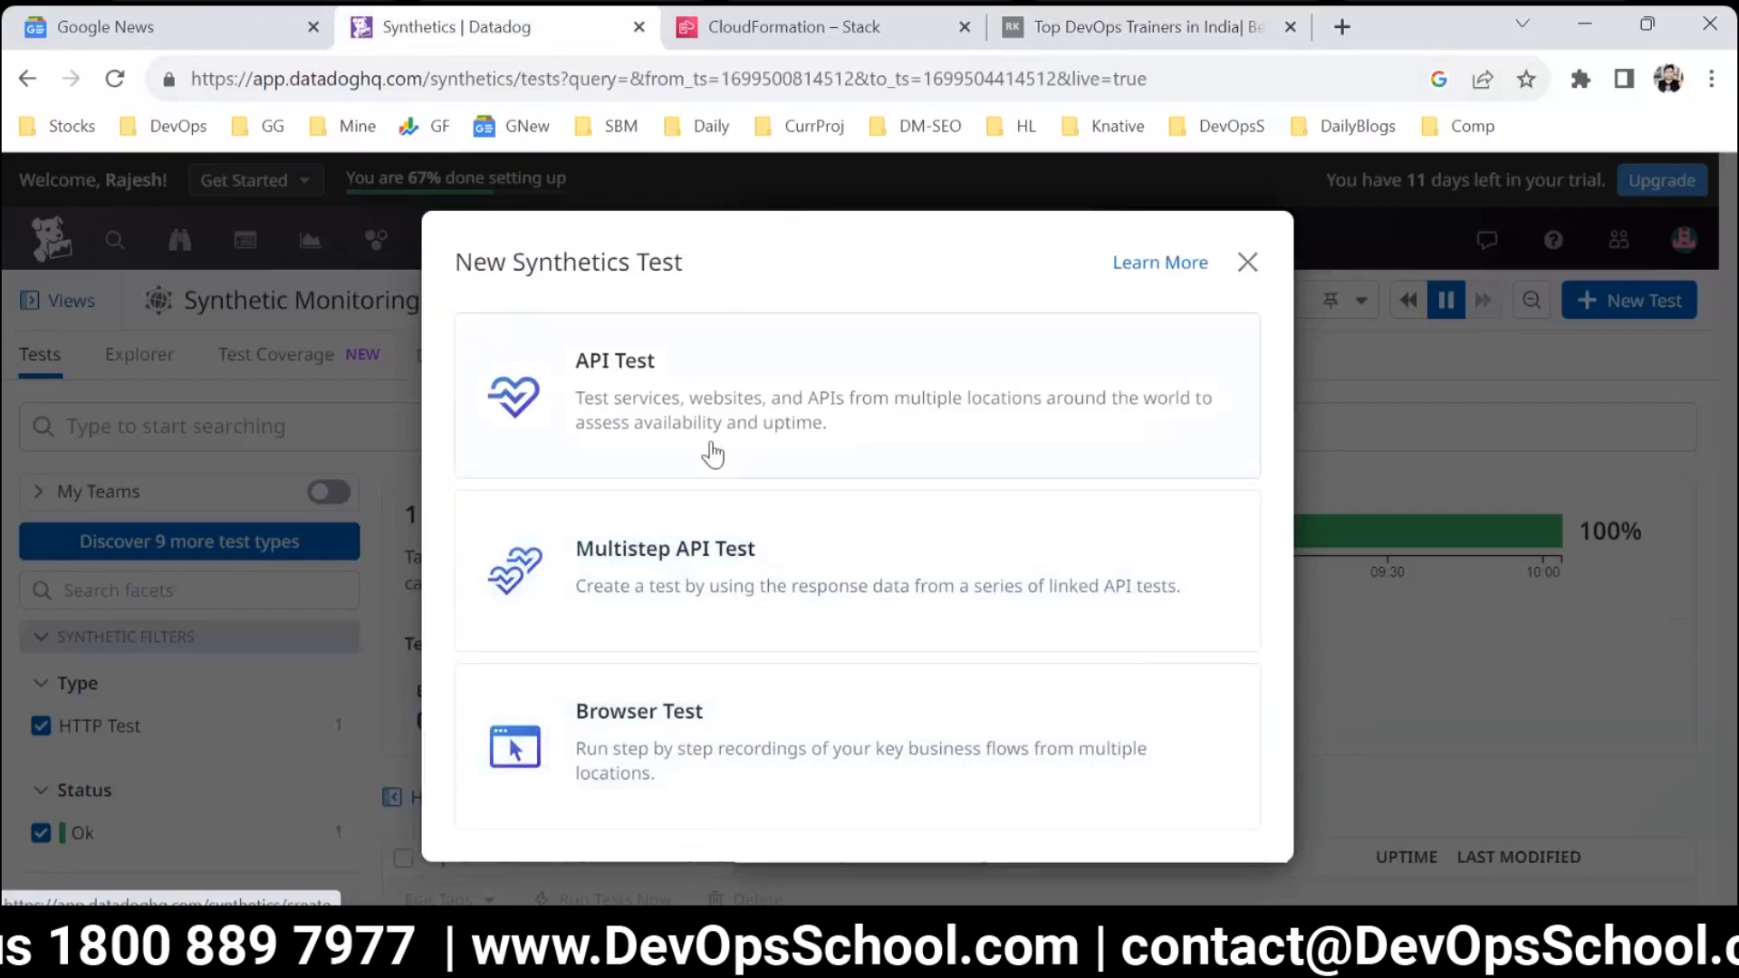
click(690, 396)
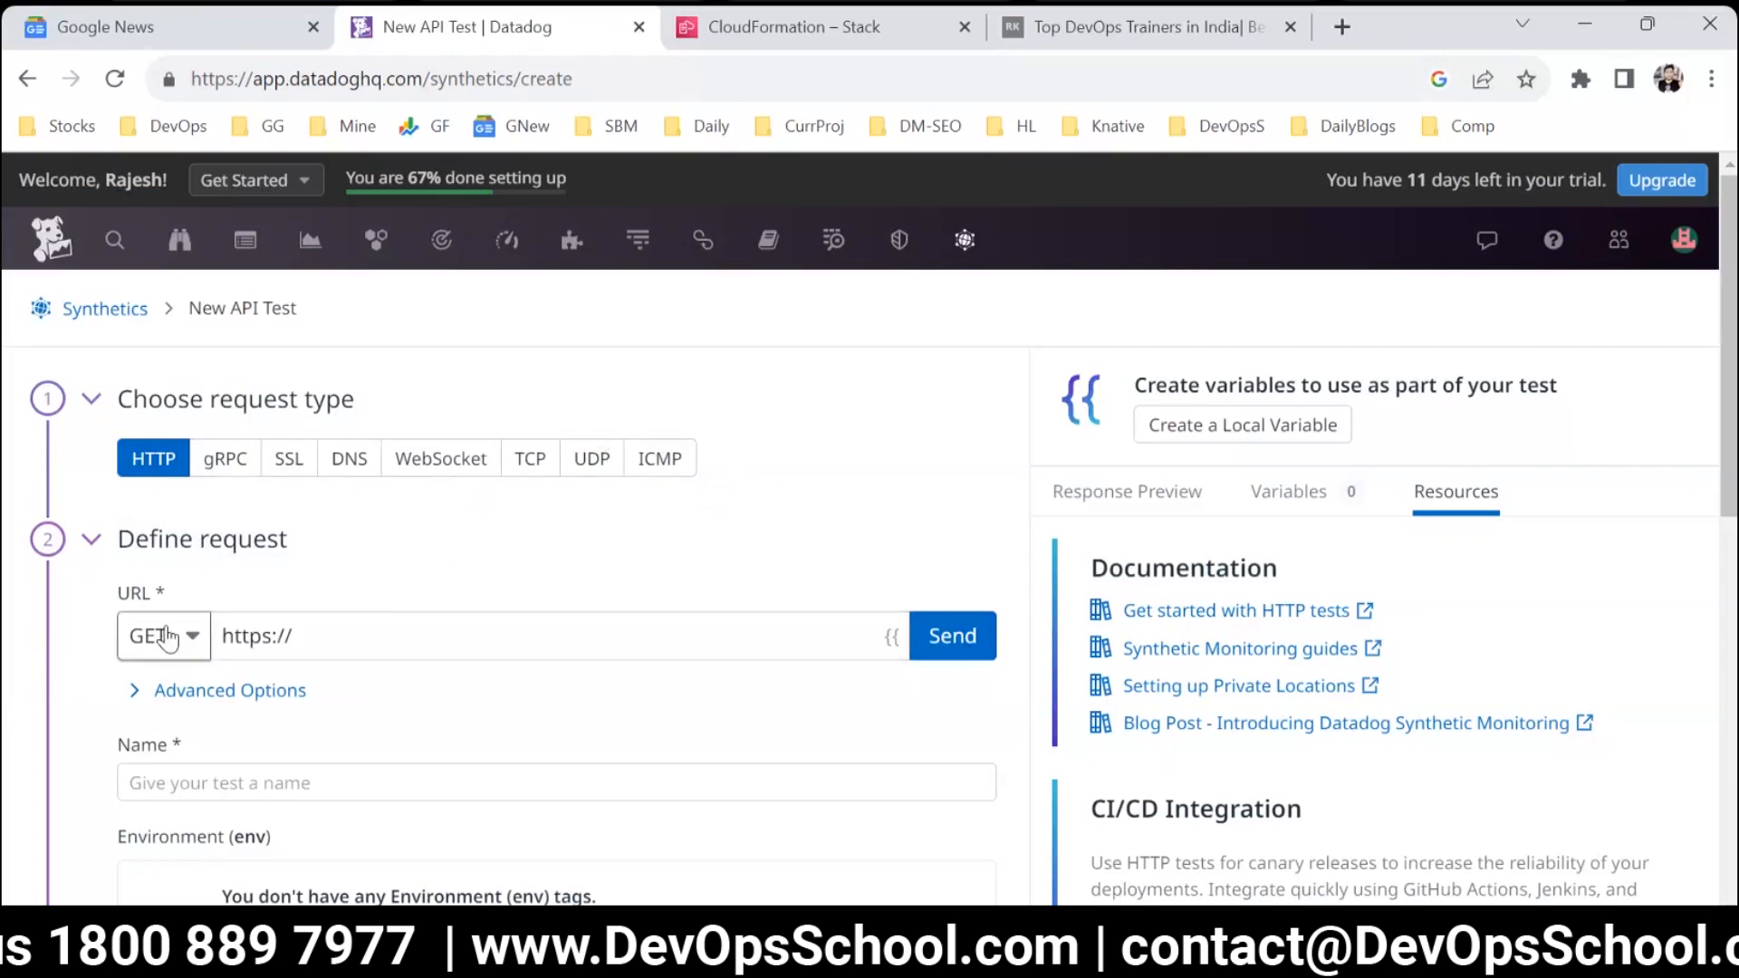
Copy the personal website's address and paste it as the URL of the HTTP GET request.
click(339, 645)
key(ctrl+a)
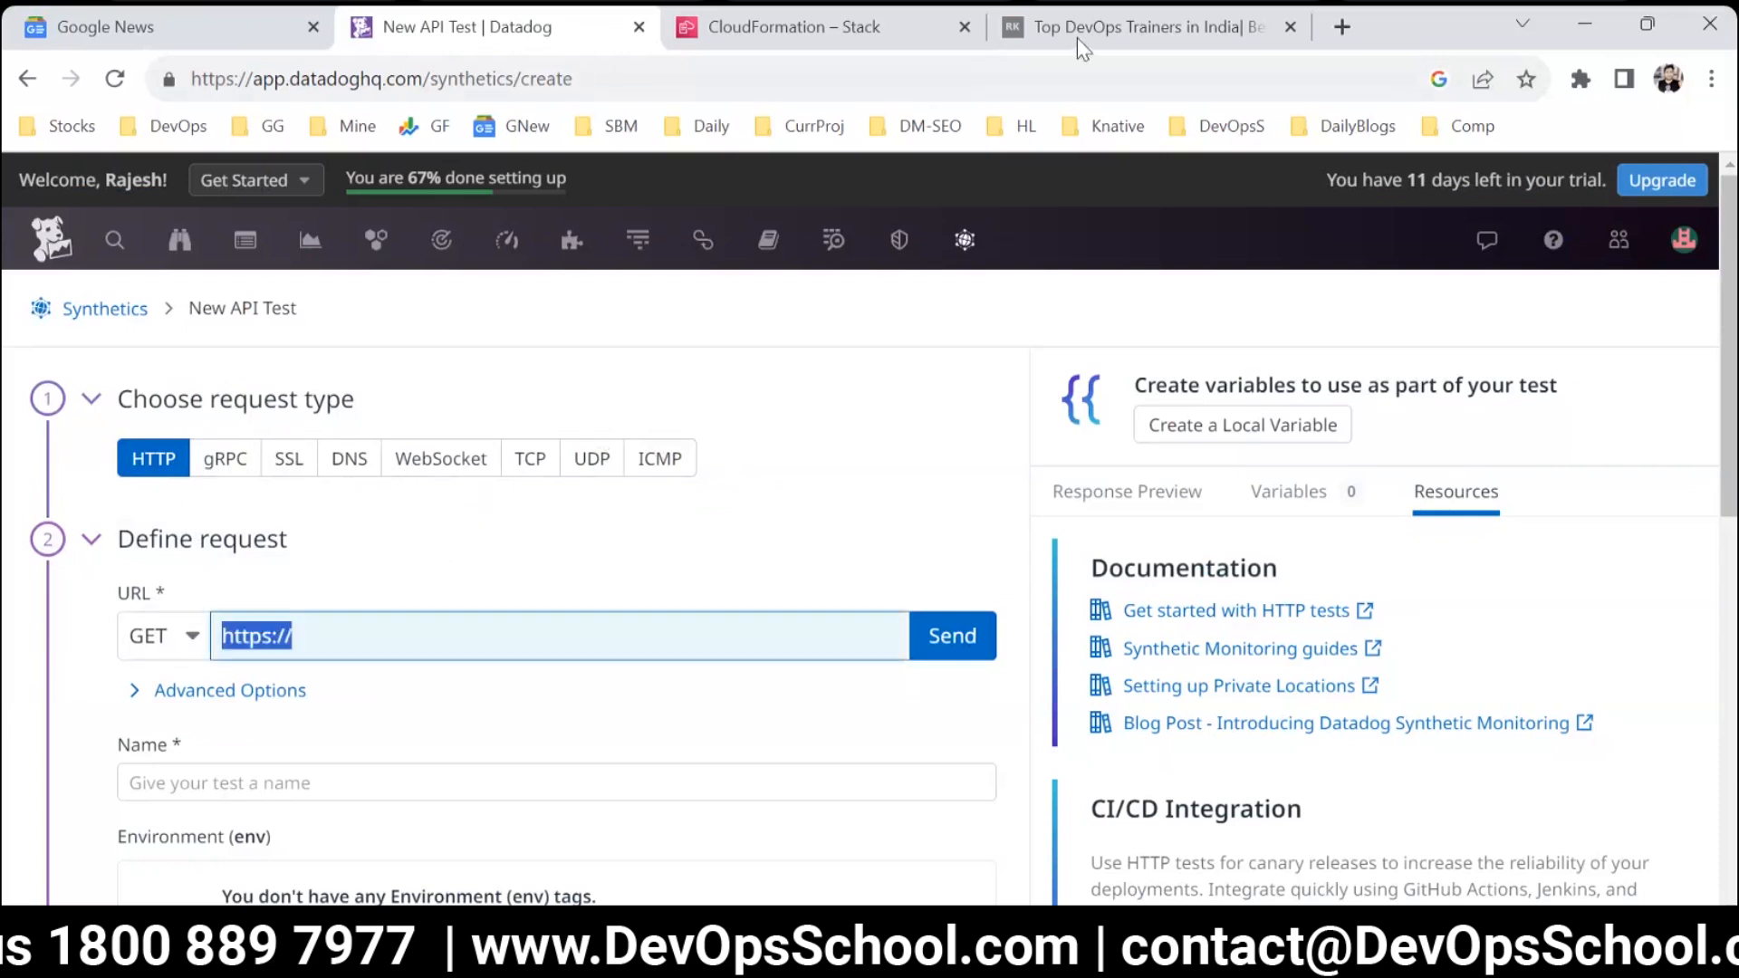
click(1087, 27)
click(669, 81)
key(ctrl+c)
click(465, 25)
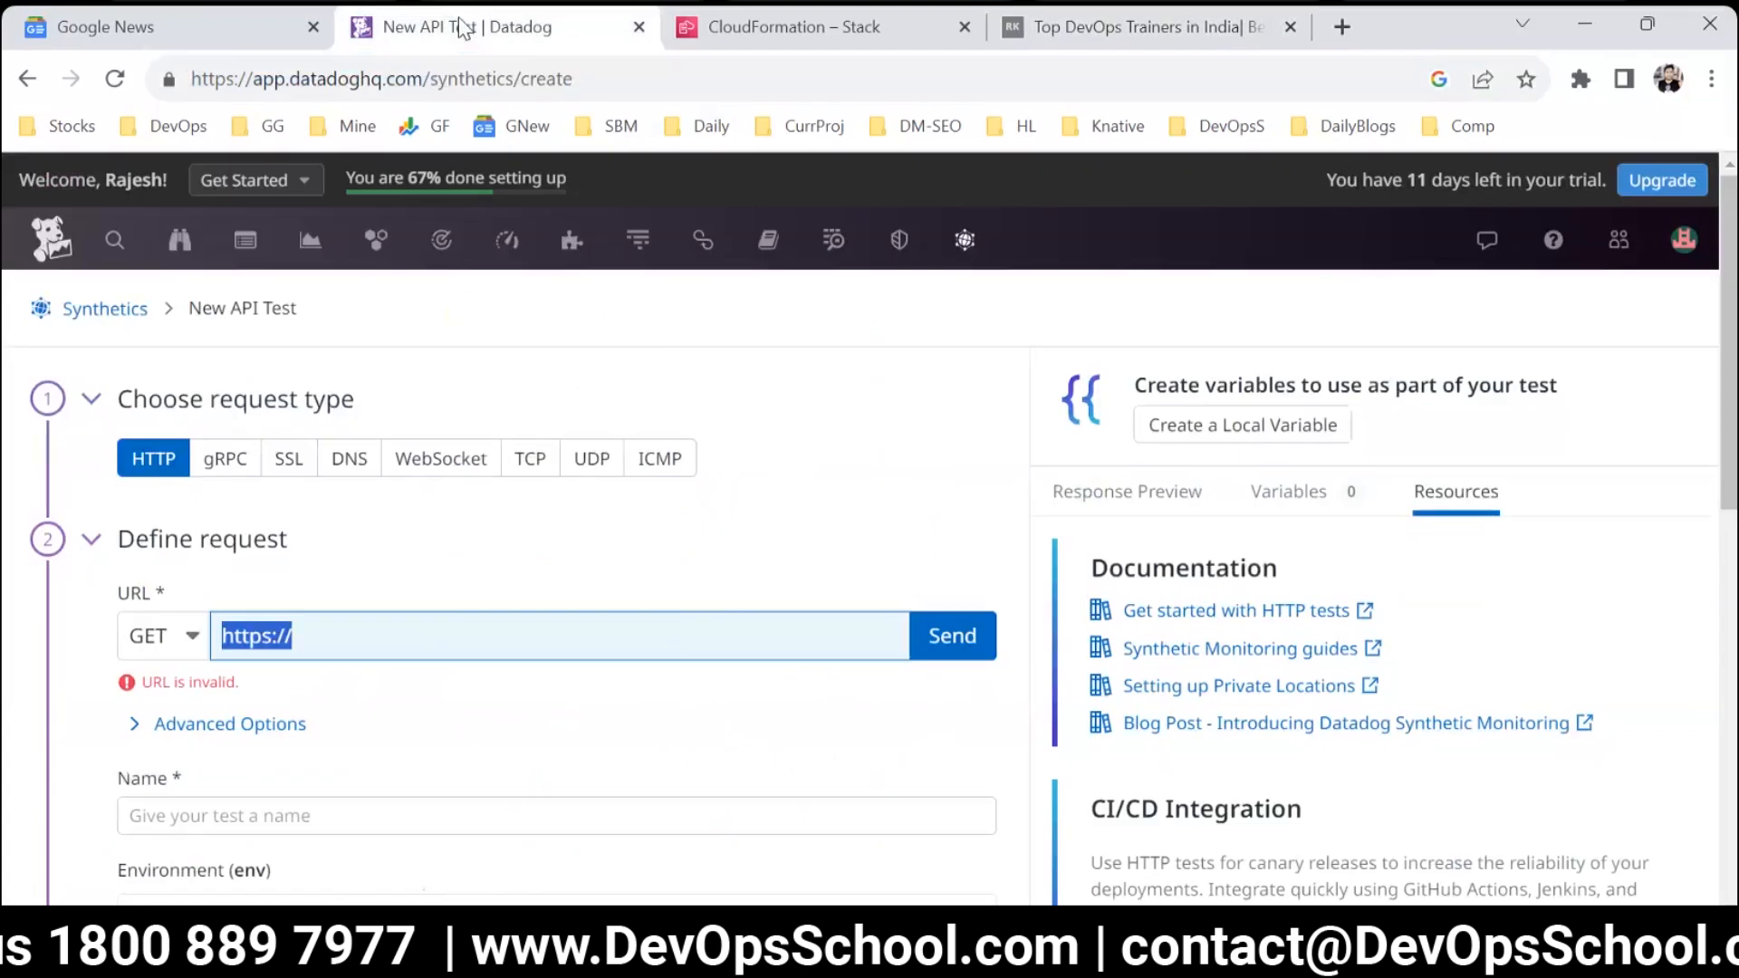
key(ctrl+v)
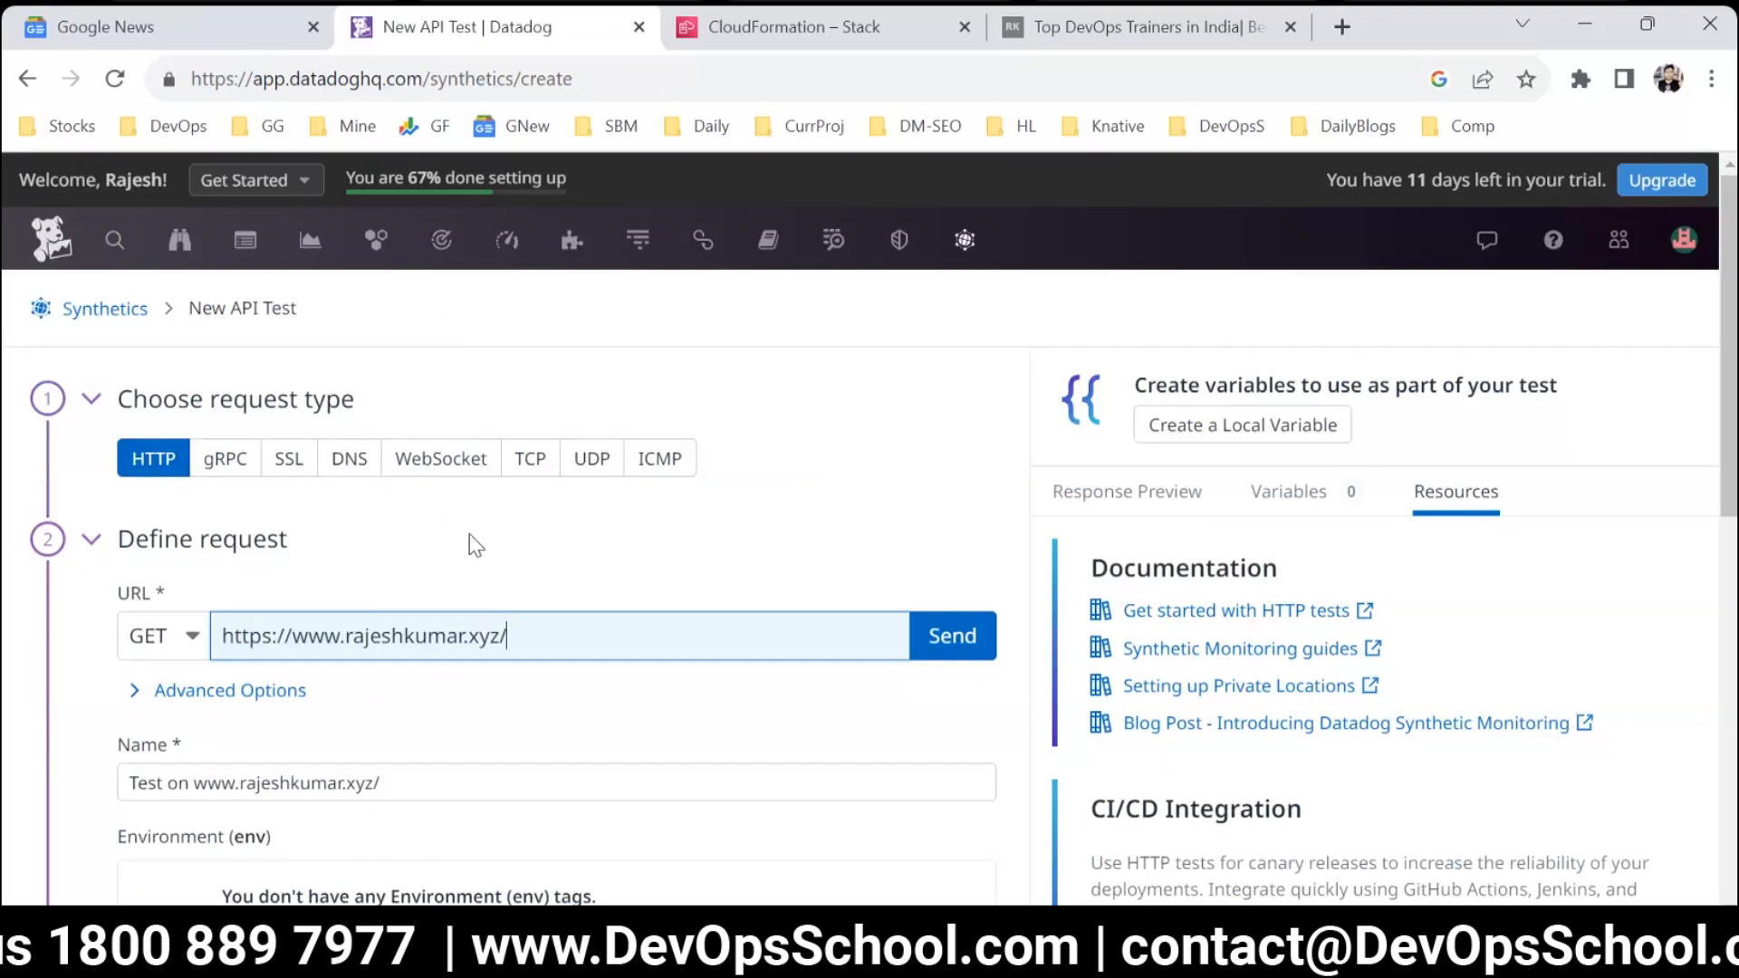
Open Notepad, clear any existing text and write the heading "API Test - Up oR not".
key(super+r)
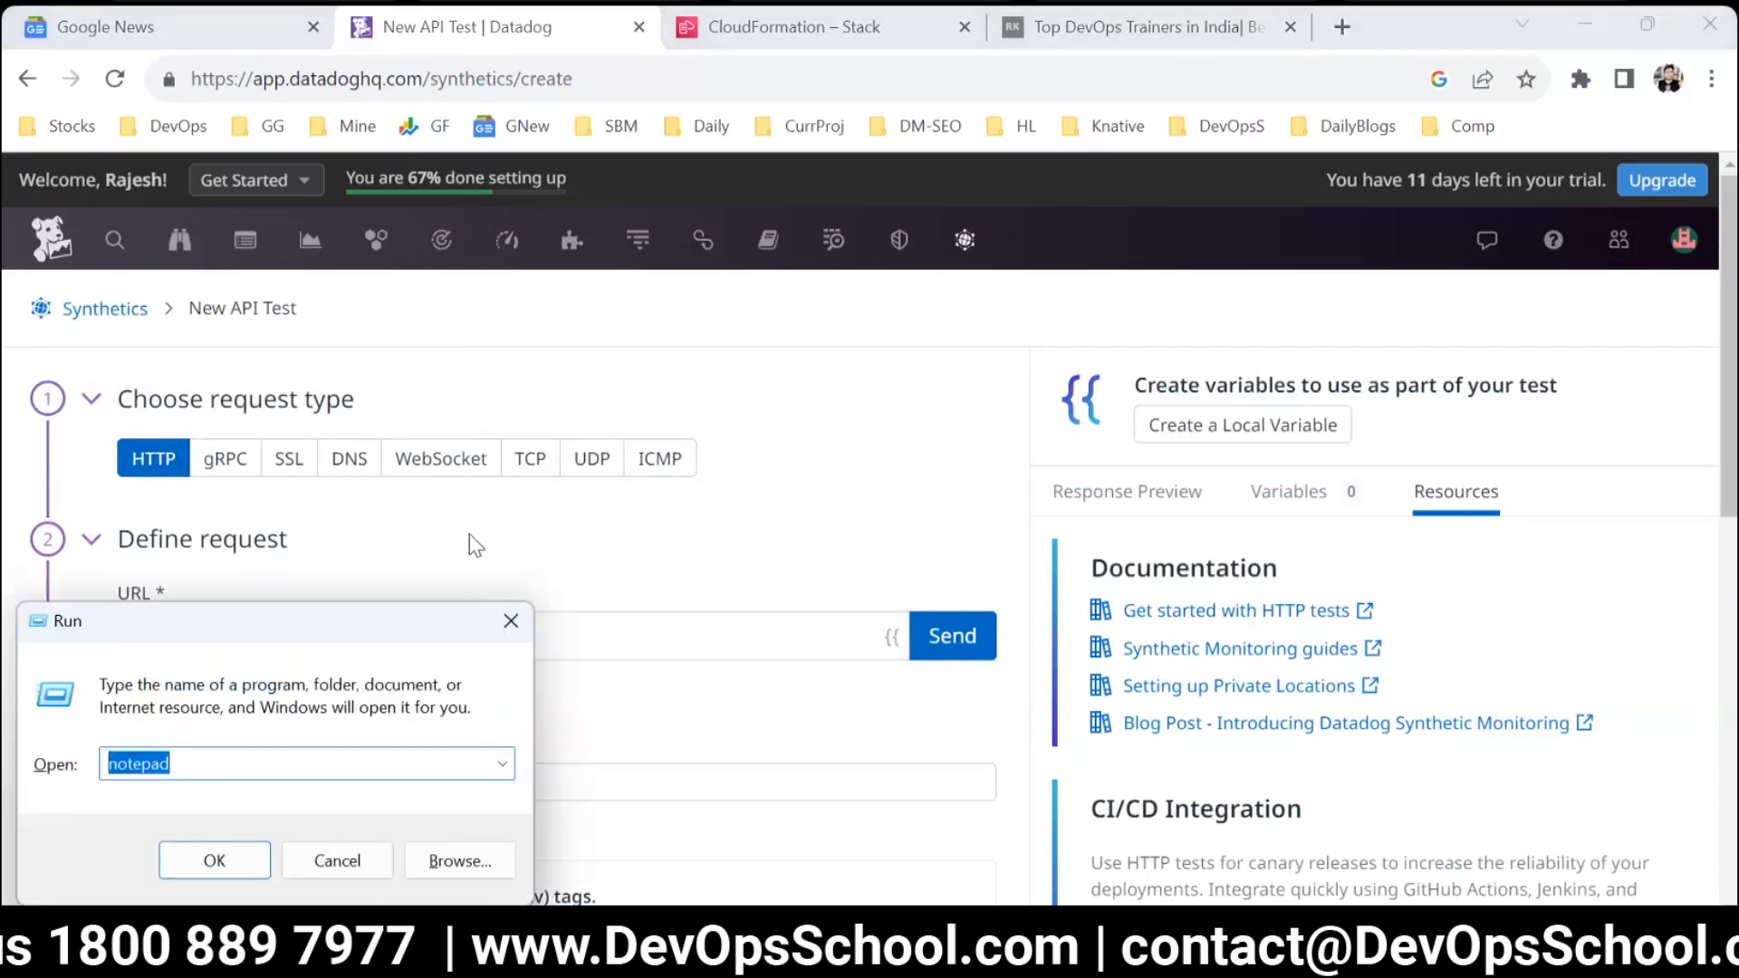
key(Return)
key(ctrl+a)
key(Delete)
text(API Tes t)
key(BackSpace)
key(BackSpace)
text(t - Up a)
key(BackSpace)
text(oR not)
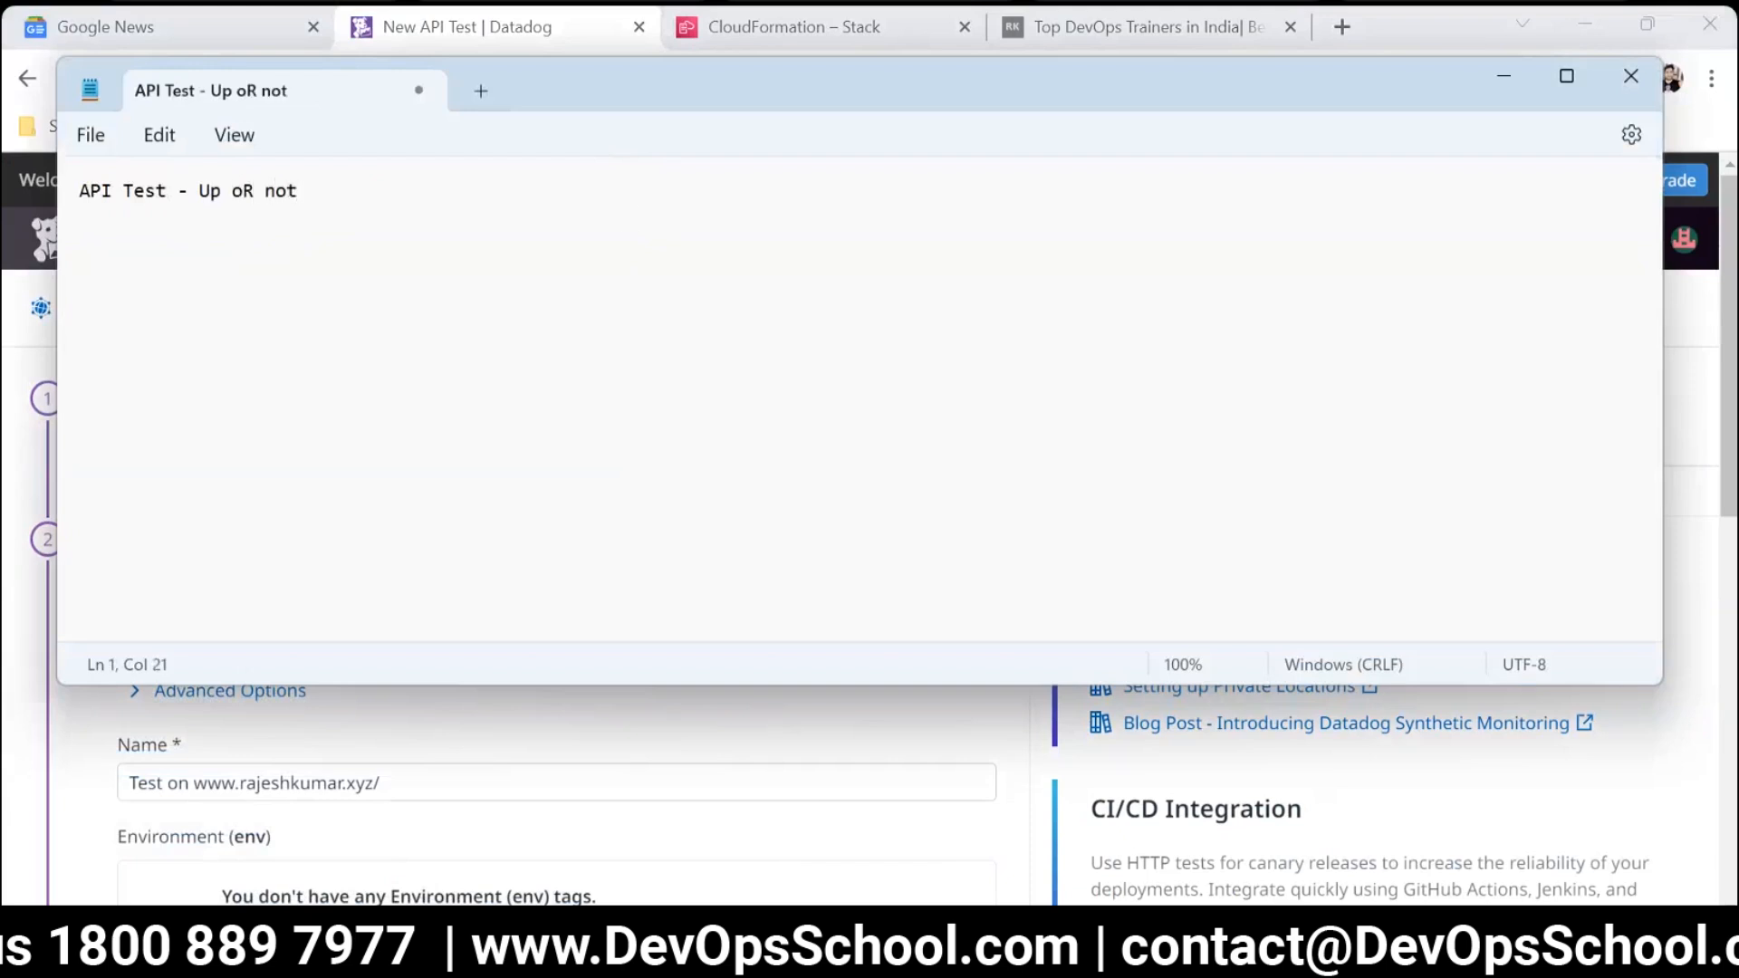
Enlarge the note text and underline the API Test heading with a row of equals signs.
ctrl+scroll(629, 218, up, 3)
key(Return)
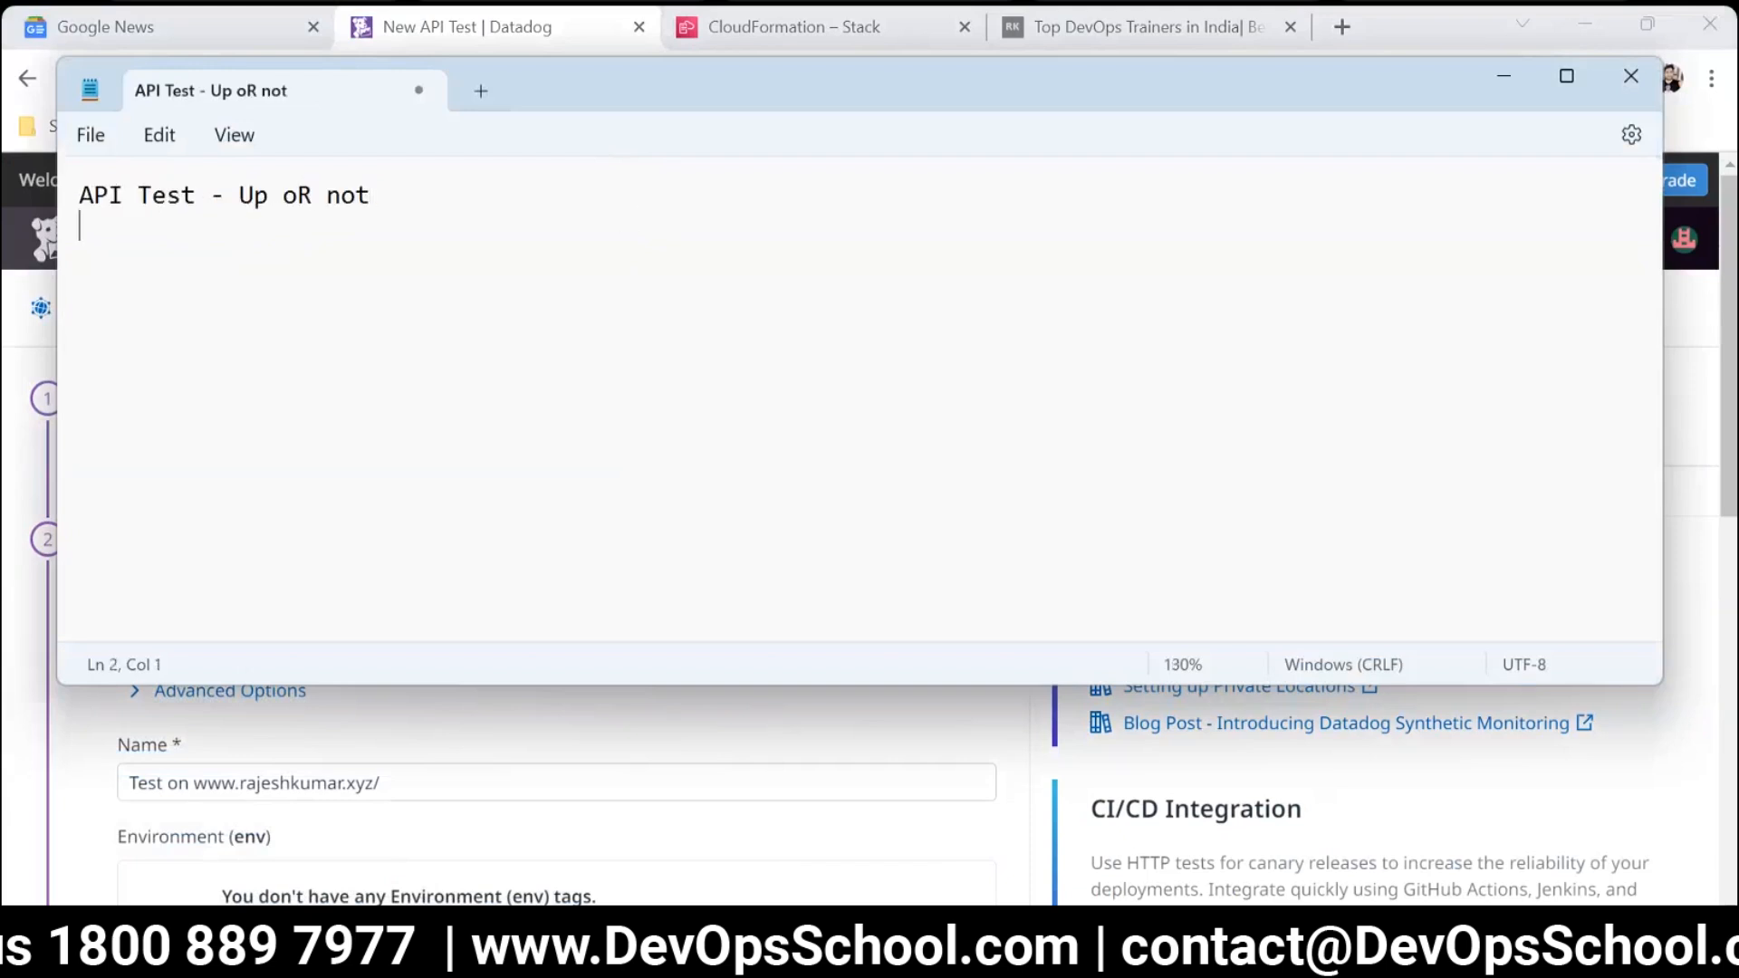
text(===========================)
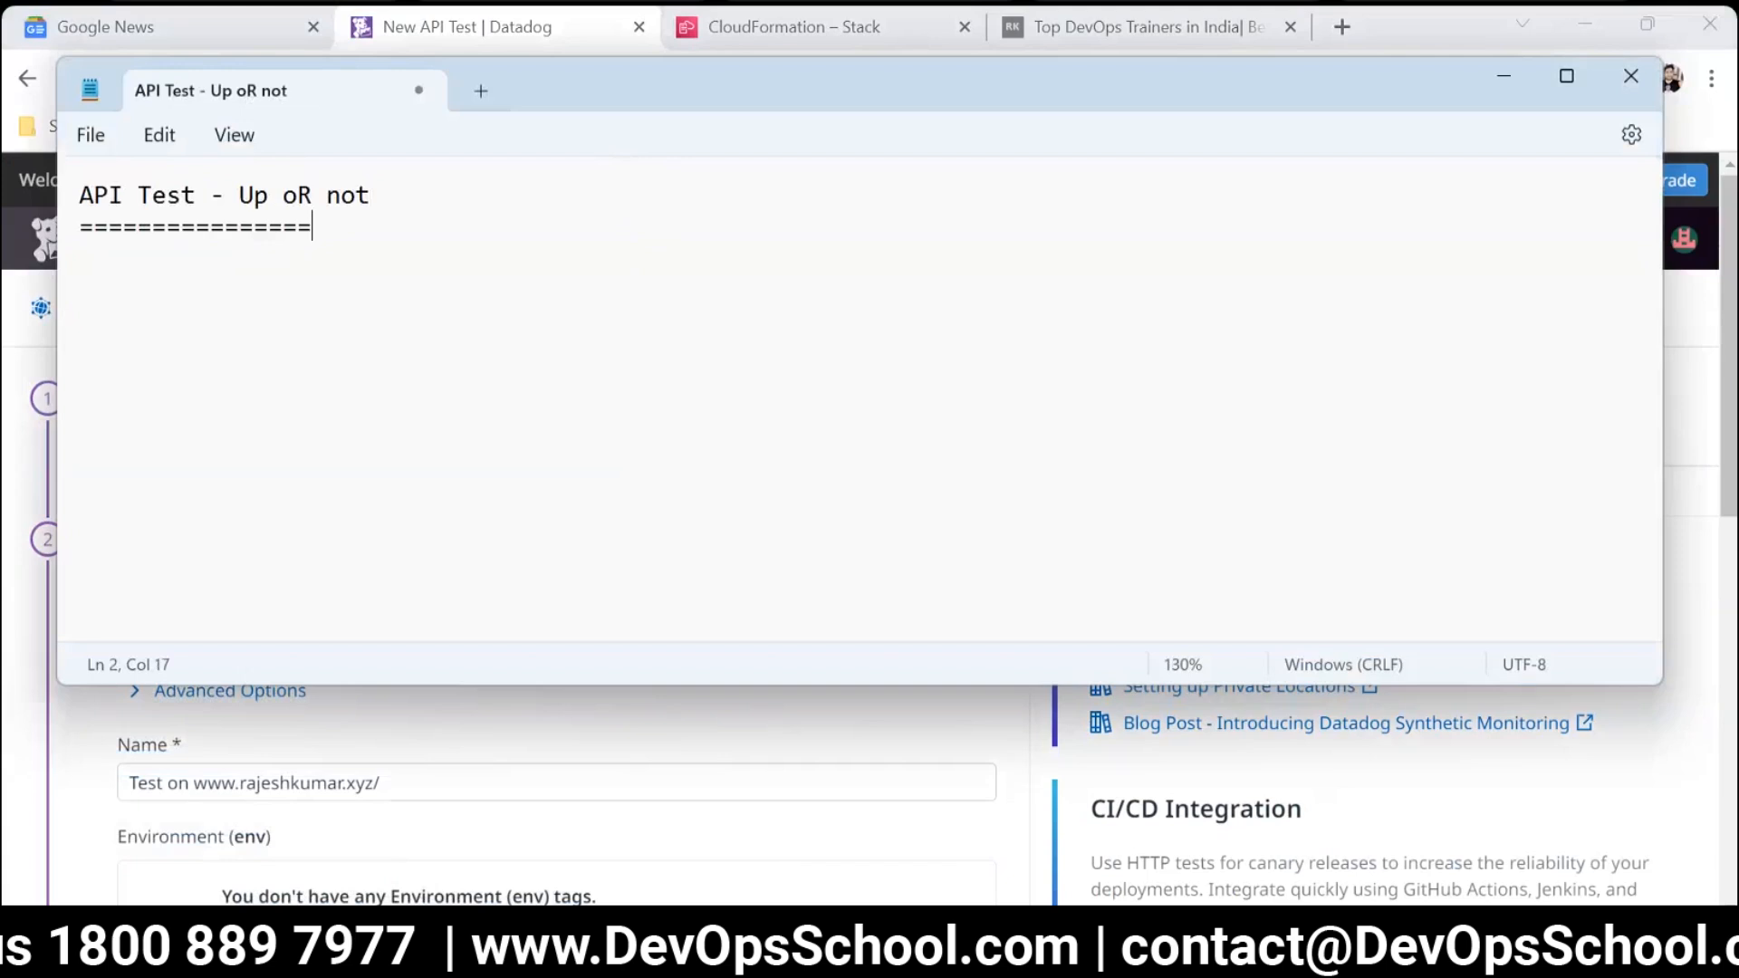
key(Return)
key(Return)
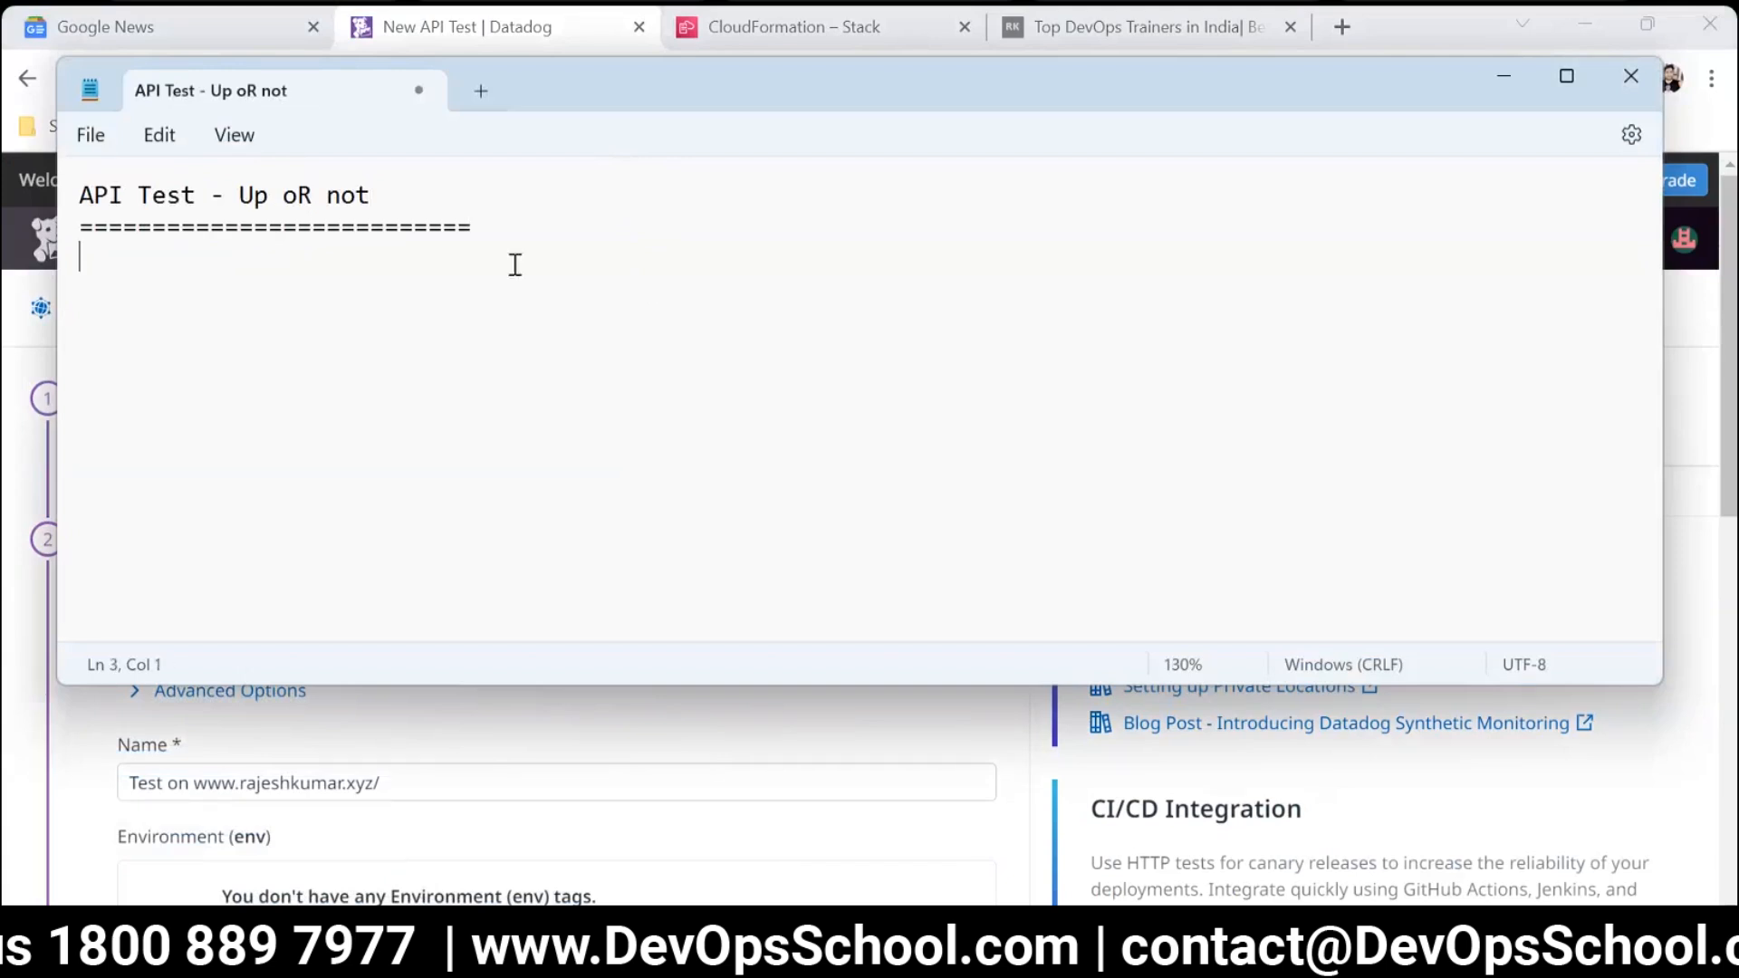
Add the line "Code CLient Call" directly below the underline in the notes.
click(523, 230)
key(Return)
text(Code CLient Call)
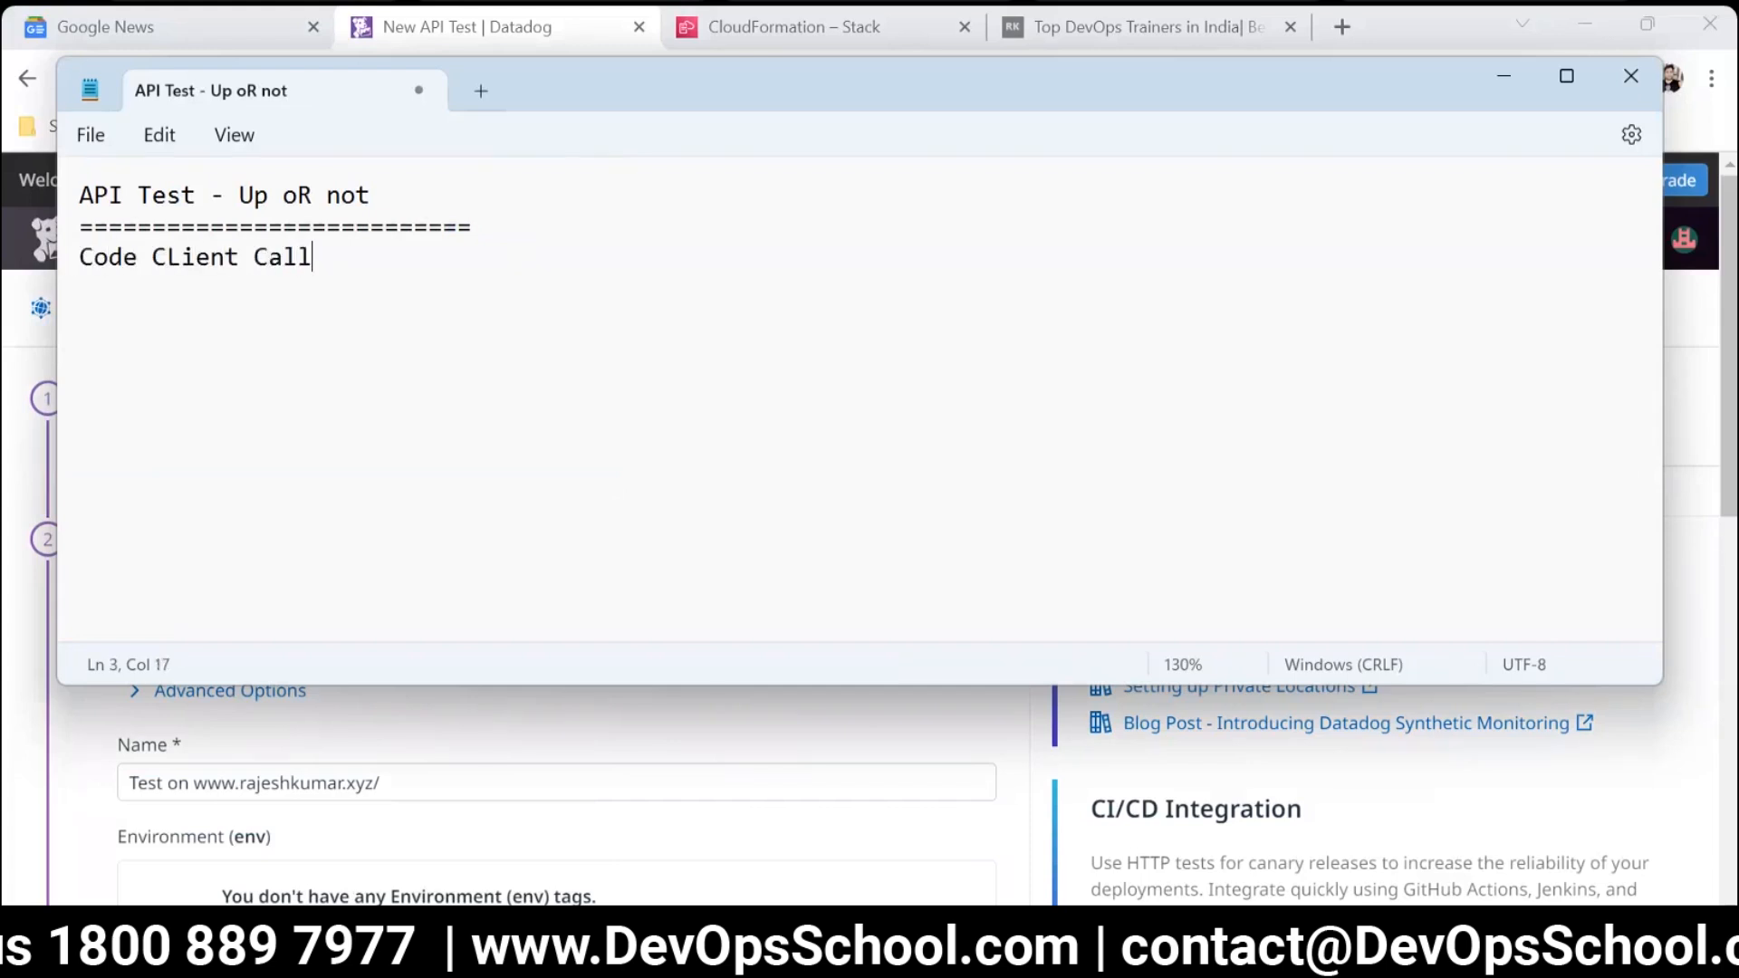
double_click(164, 258)
click(382, 248)
drag(314, 258, 155, 256)
click(535, 277)
Copy the API Test heading a few lines further down and change its "API" to "Website".
key(Return)
key(Return)
key(Return)
drag(415, 193, 78, 195)
click(342, 346)
key(ctrl+v)
drag(127, 350, 65, 349)
text(Website)
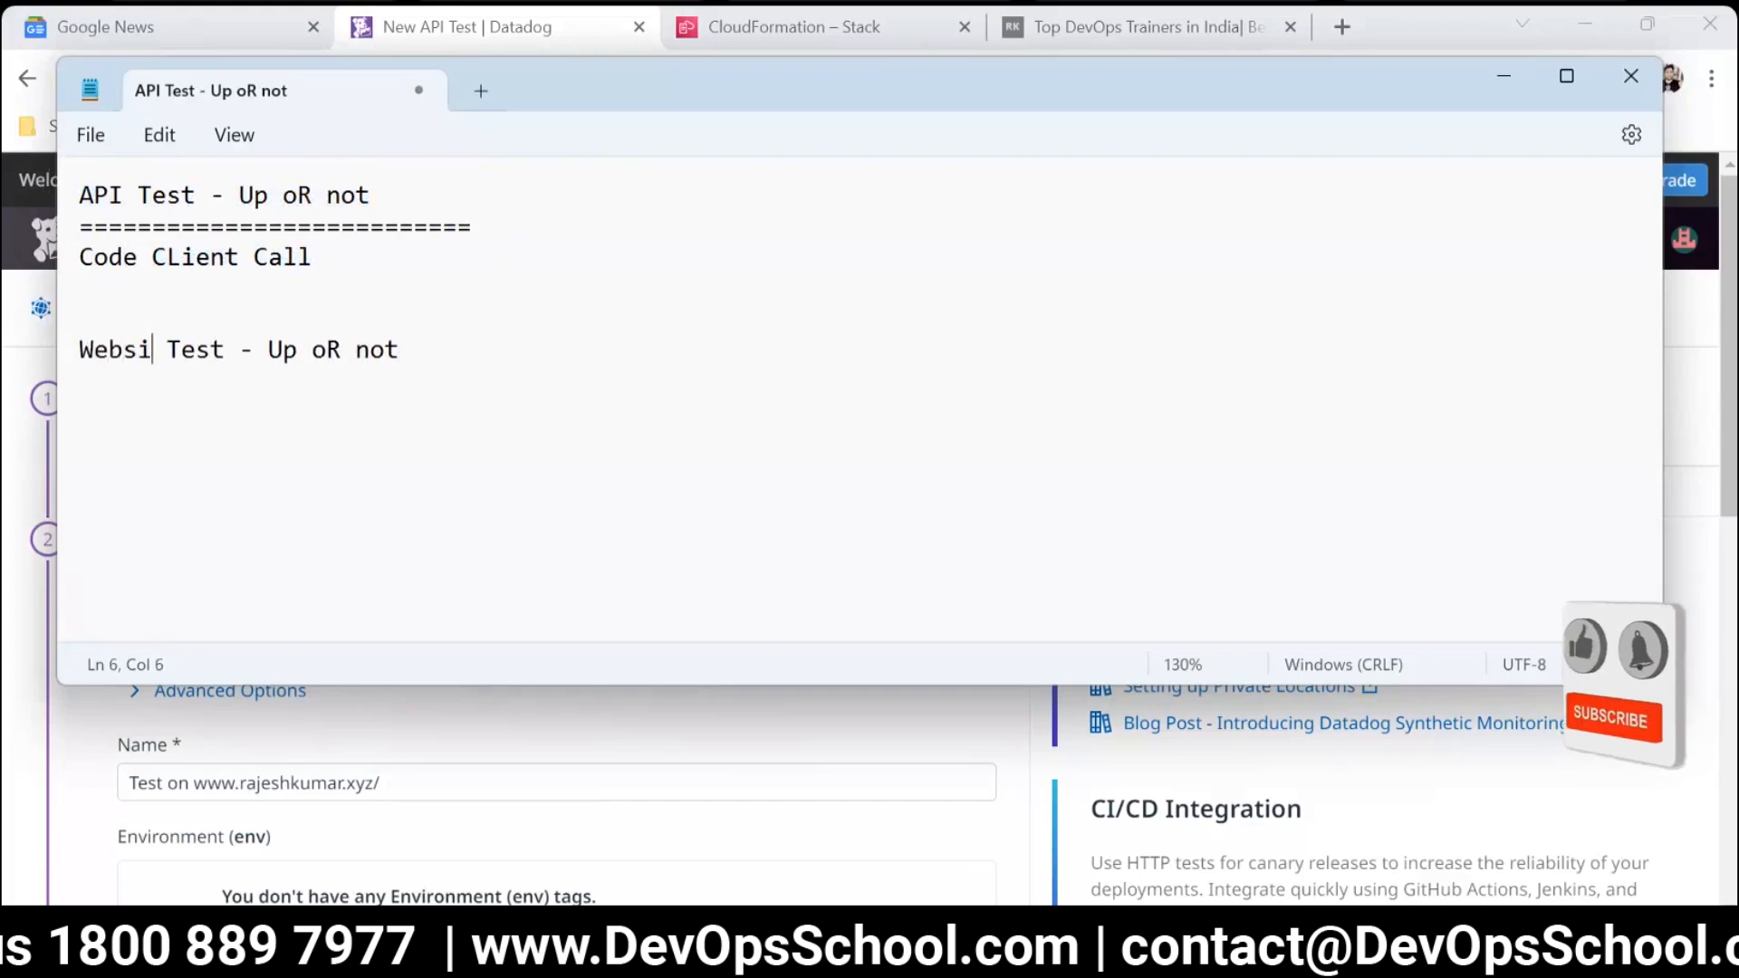
Rewrite the end of the Website Test heading as "UP OR NOT" and add "LOAD JS" indented beneath it.
drag(256, 353, 78, 355)
click(490, 356)
drag(490, 357, 307, 356)
key(BackSpace)
text(UP OR NOT)
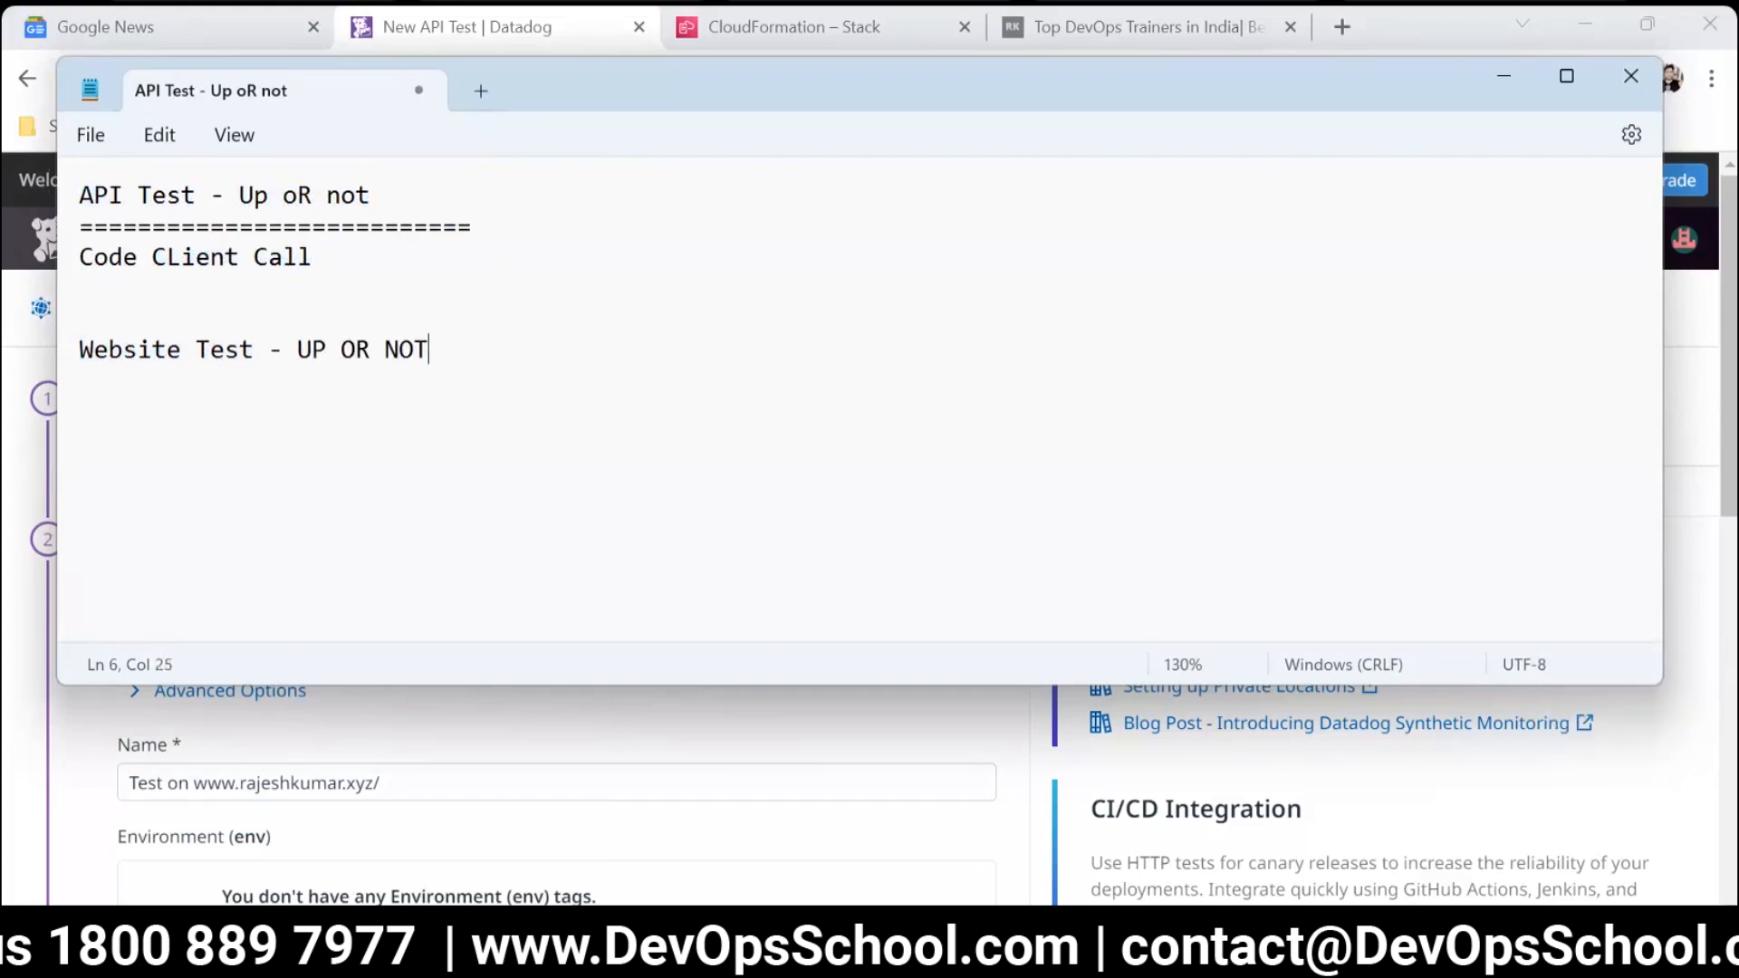
click(312, 381)
text(LOAD JS)
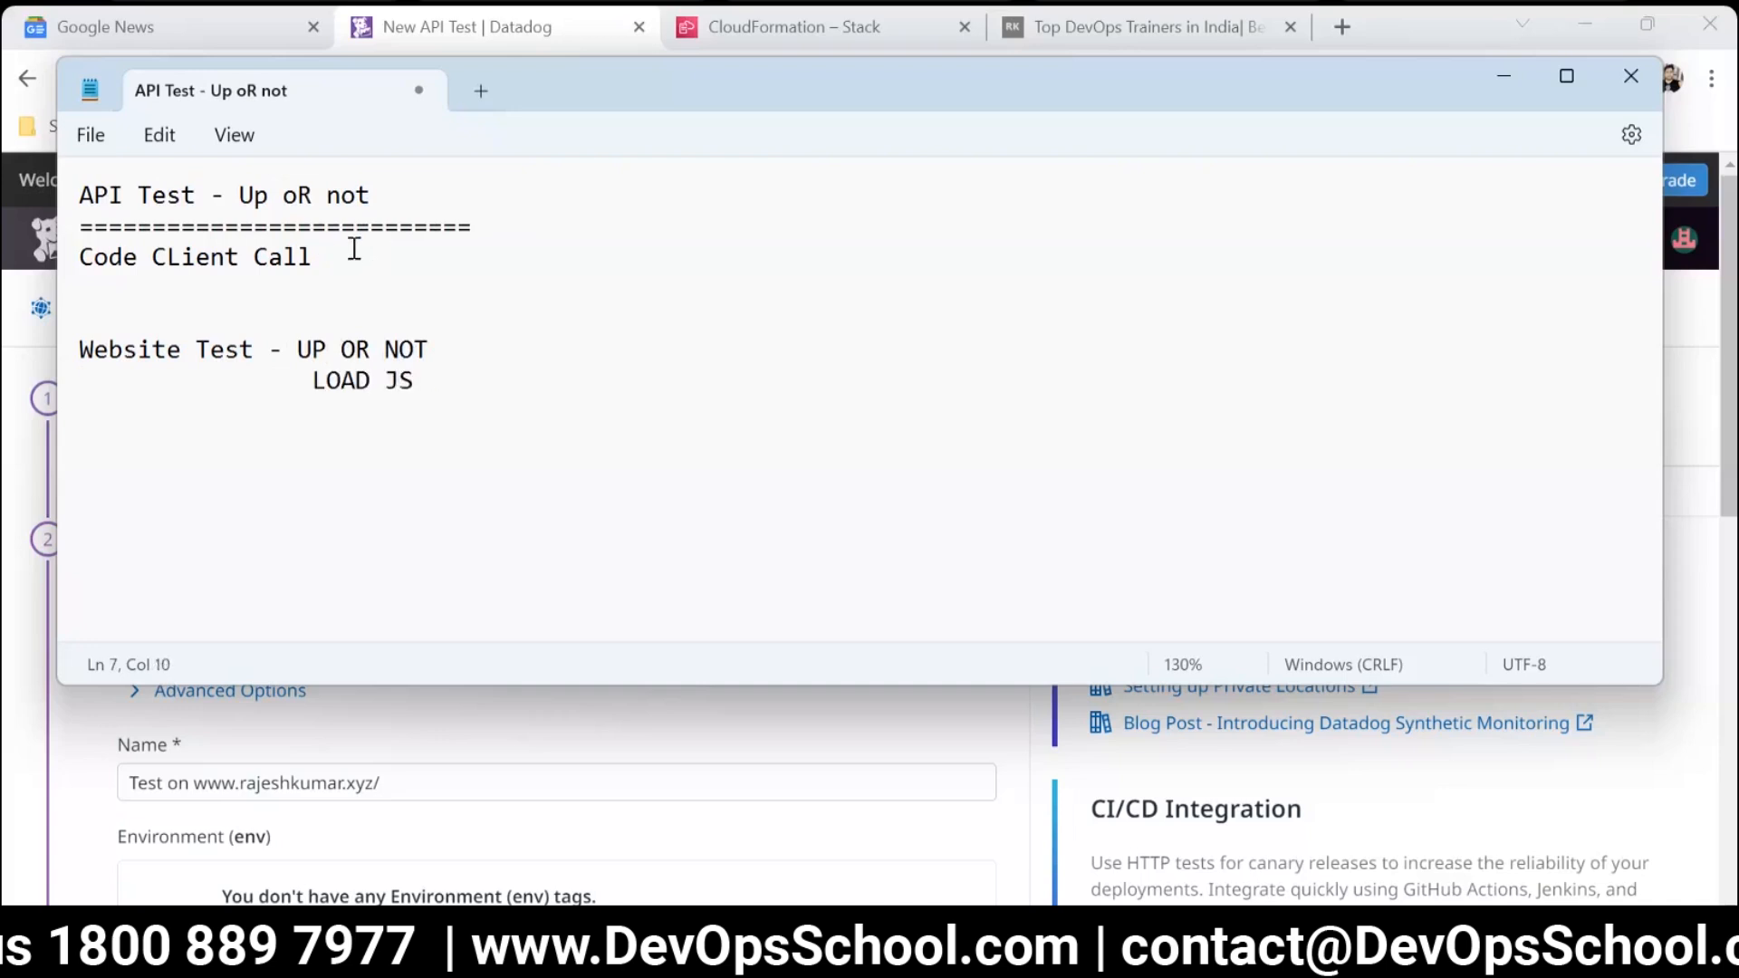
Add an indented line "succeed 200" below "Code CLient Call" in the API Test notes.
drag(312, 245, 80, 192)
click(427, 268)
key(Return)
key(Tab)
key(Tab)
text(success)
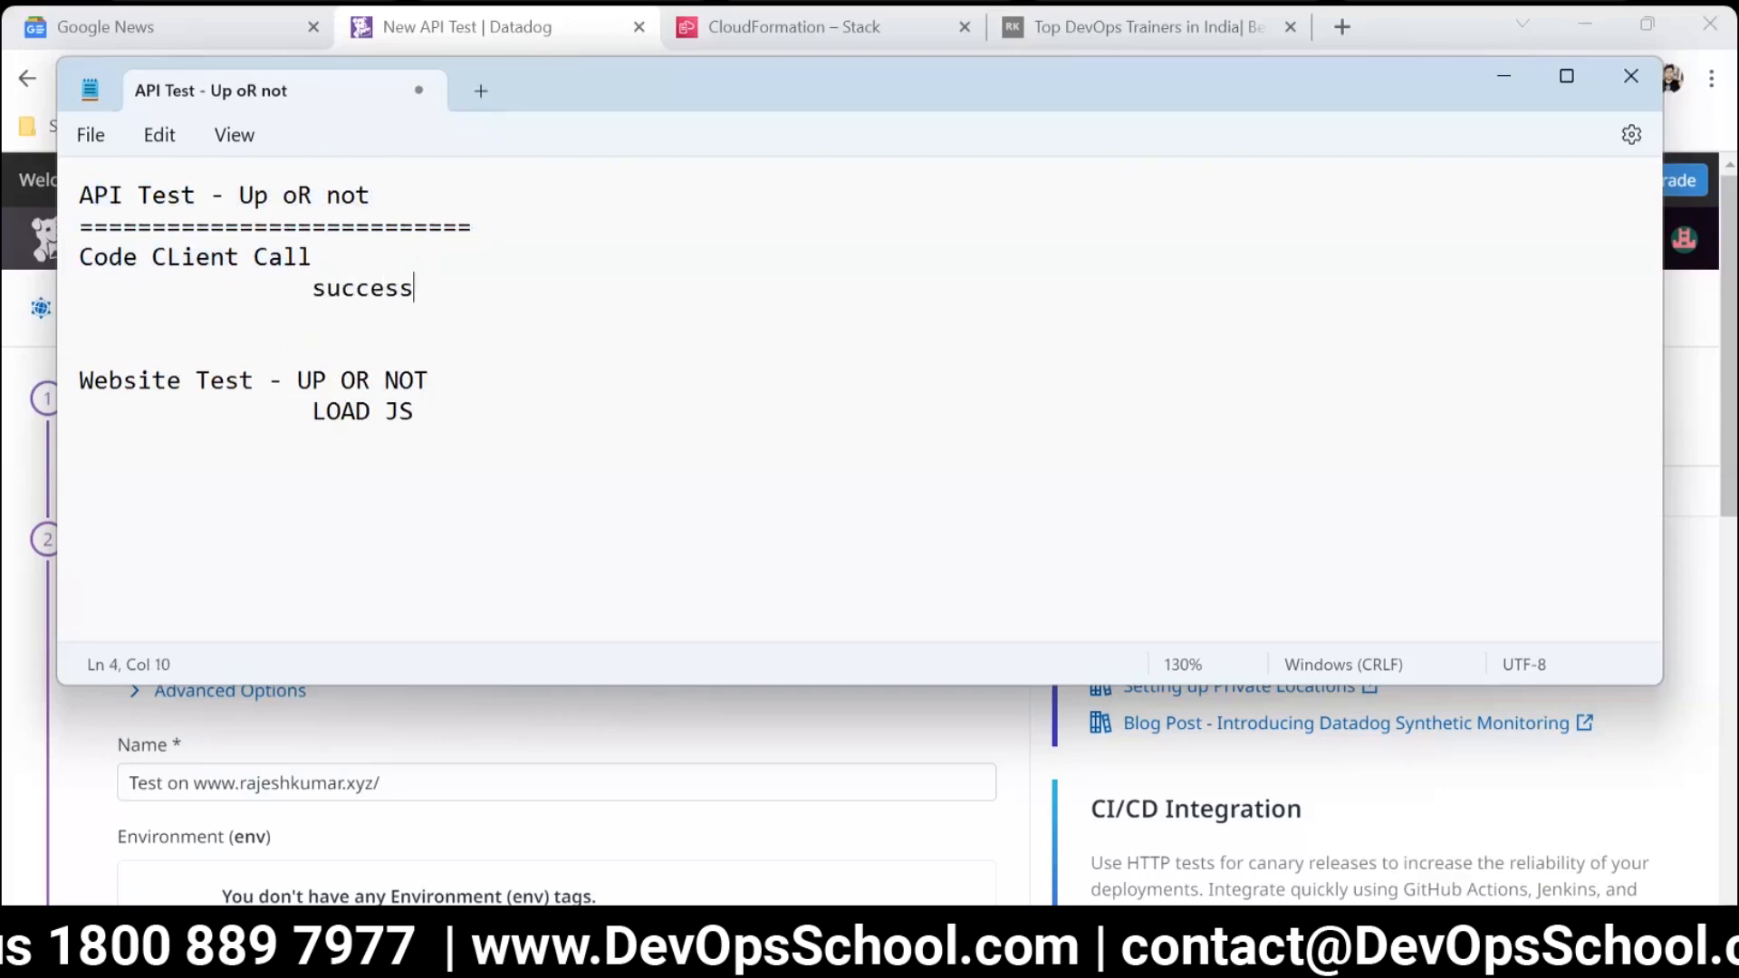
key(BackSpace)
key(BackSpace)
text(ed)
double_click(358, 288)
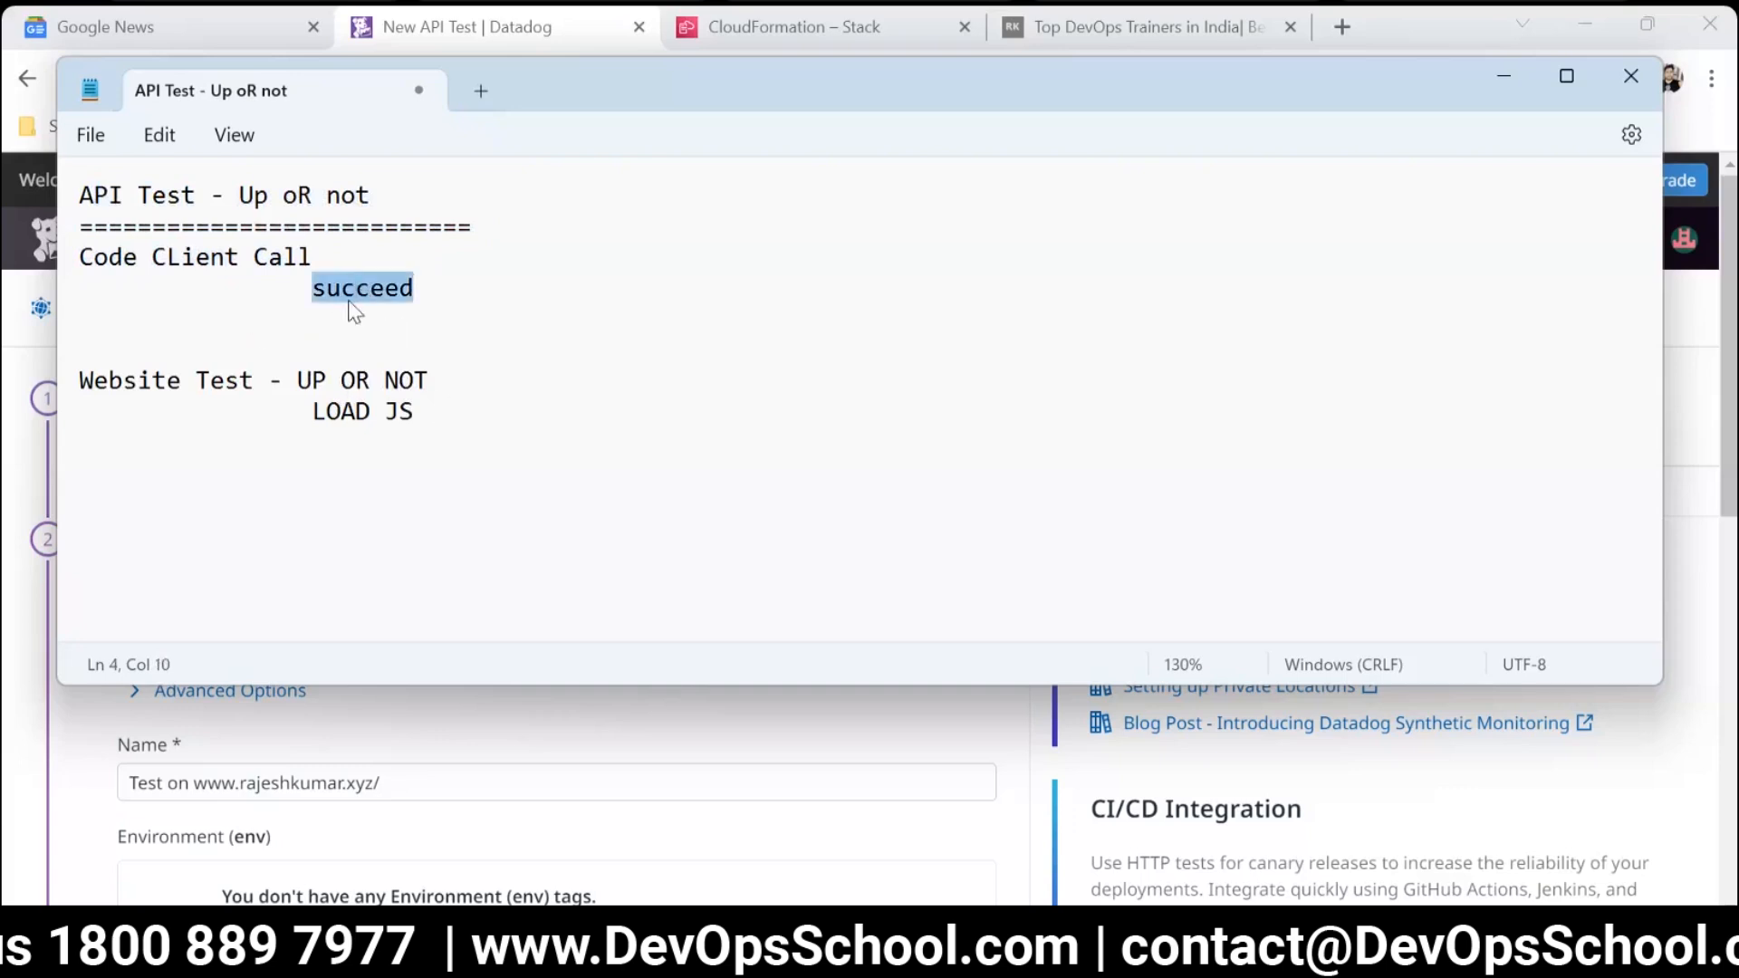
click(432, 288)
text(200)
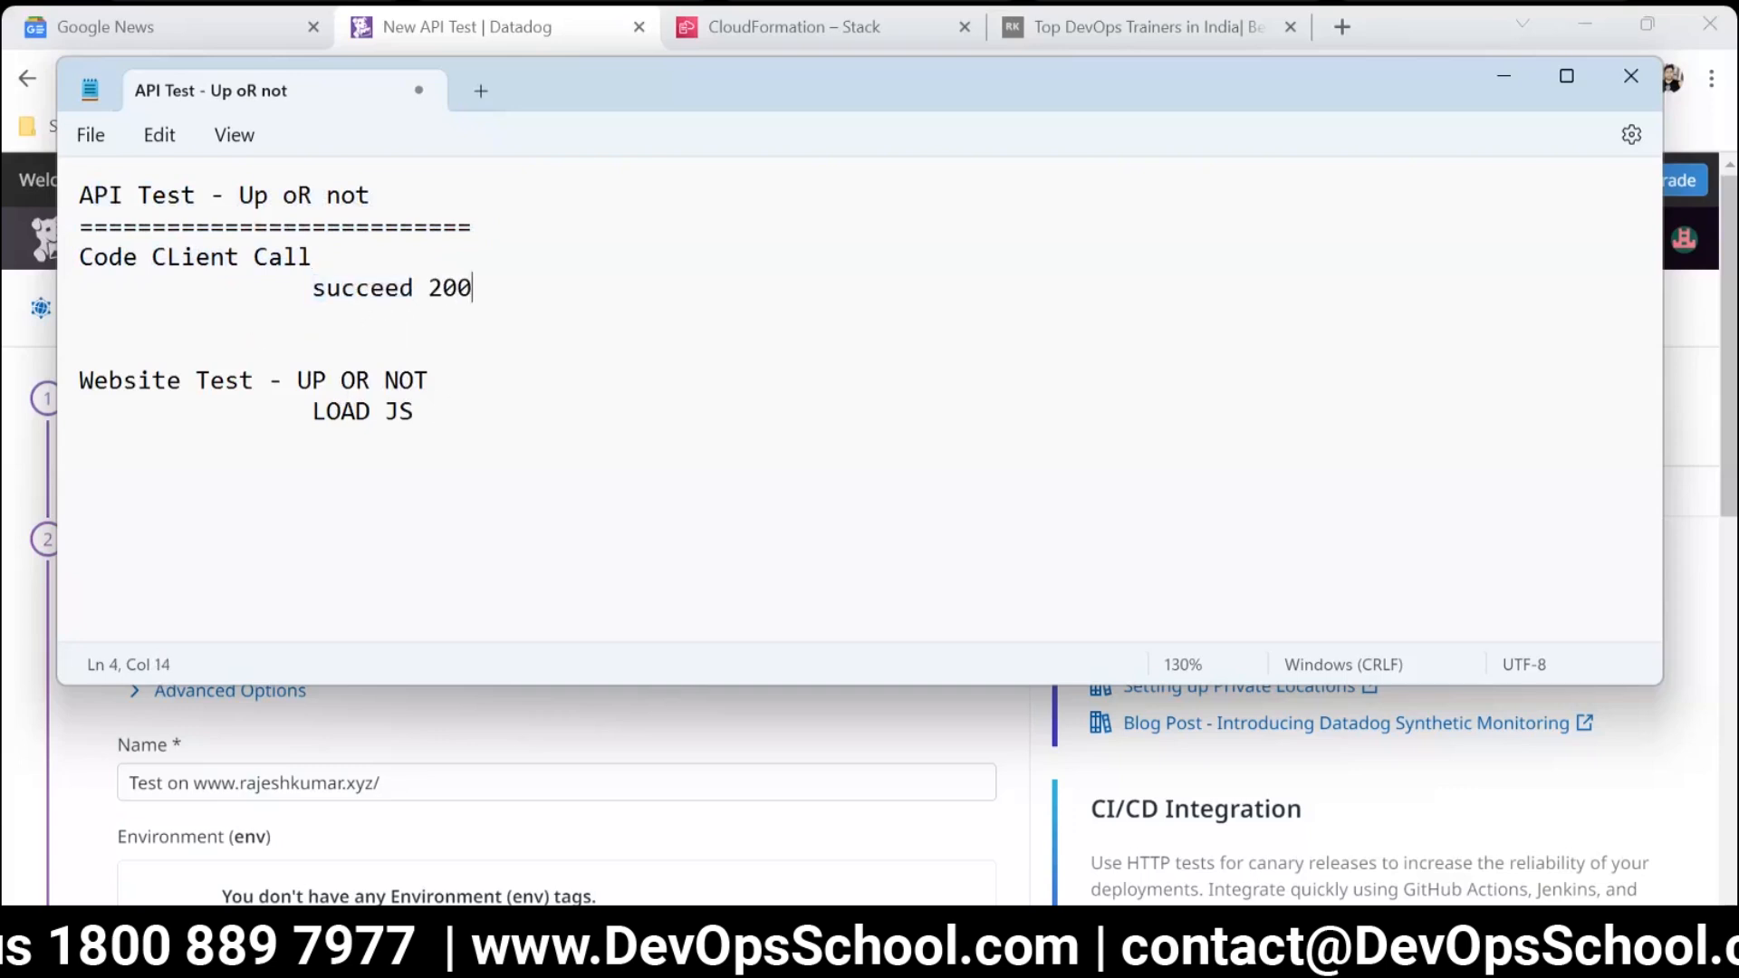
Review both parts of the notes against the website and the new API test form, then return to the notes.
drag(636, 285, 60, 156)
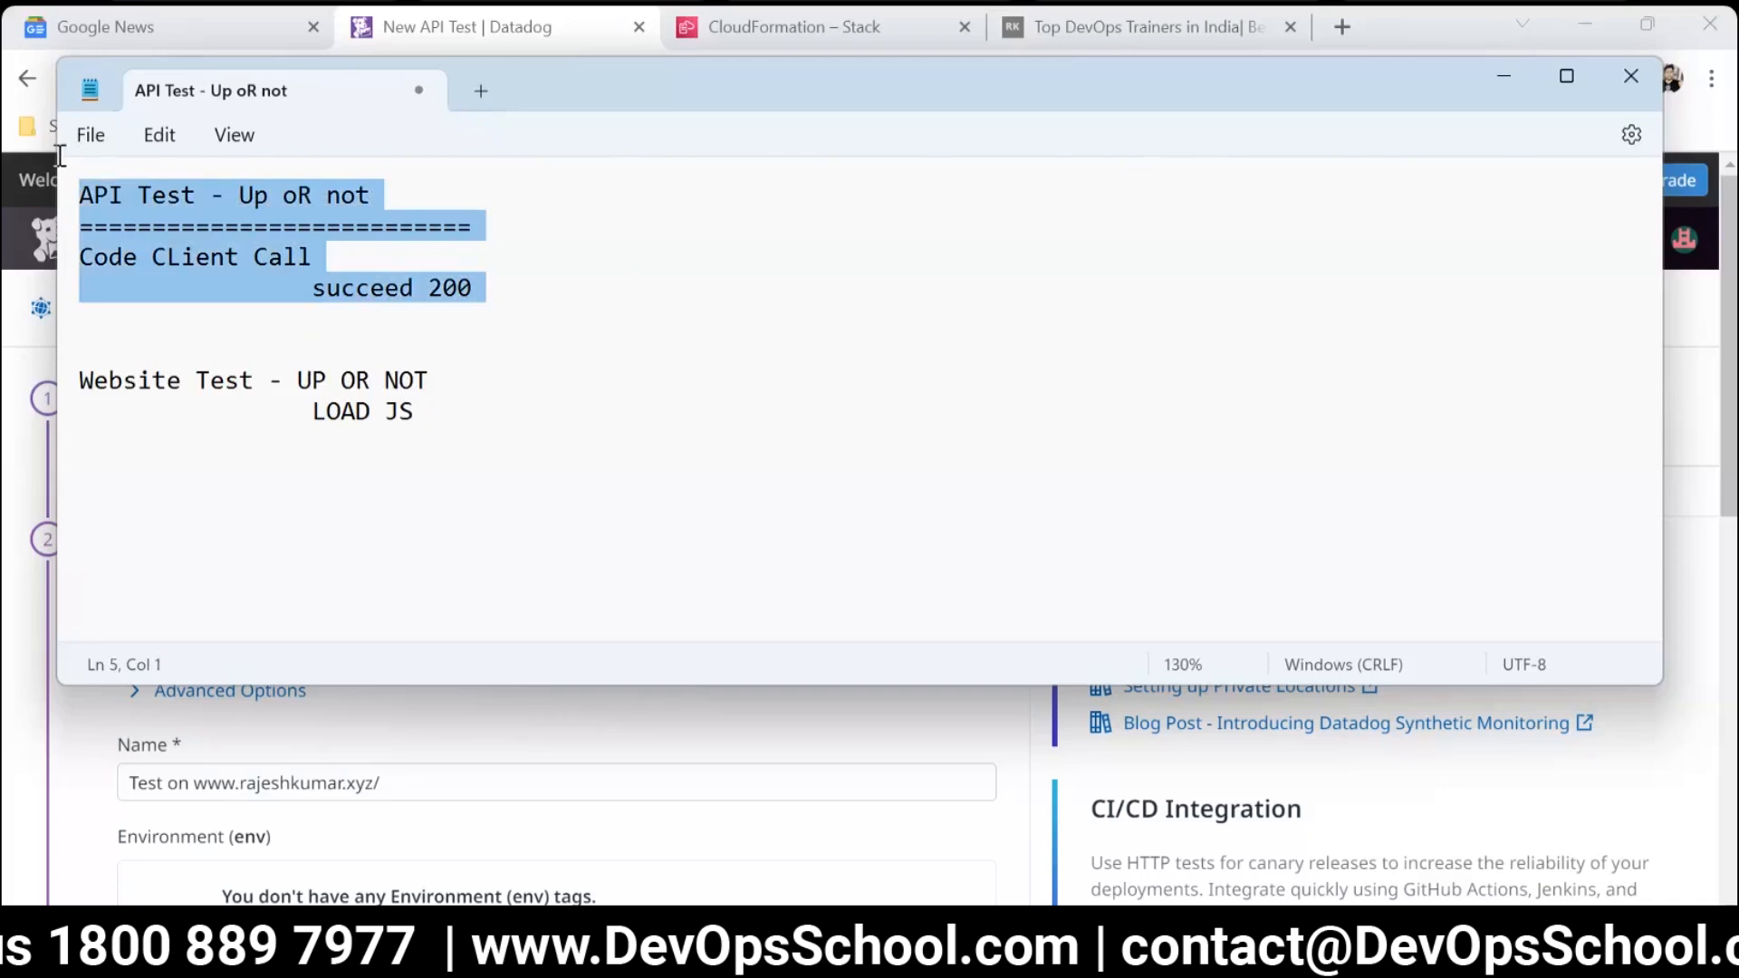
drag(240, 380, 124, 380)
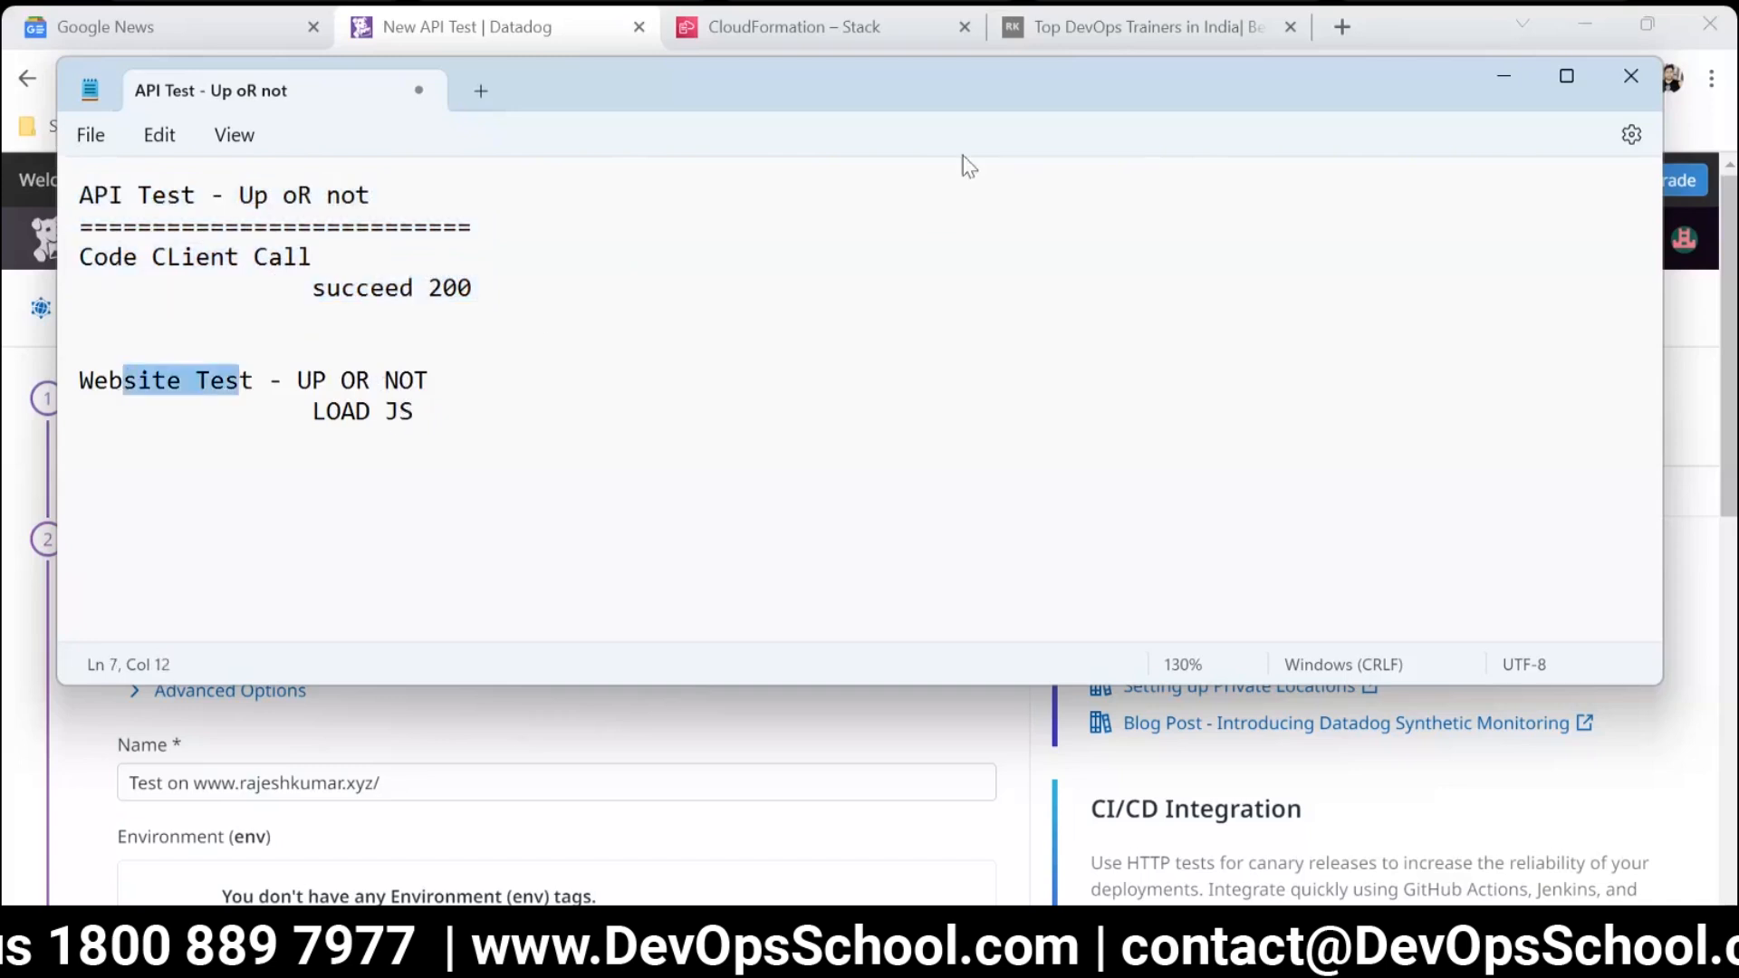
click(1090, 28)
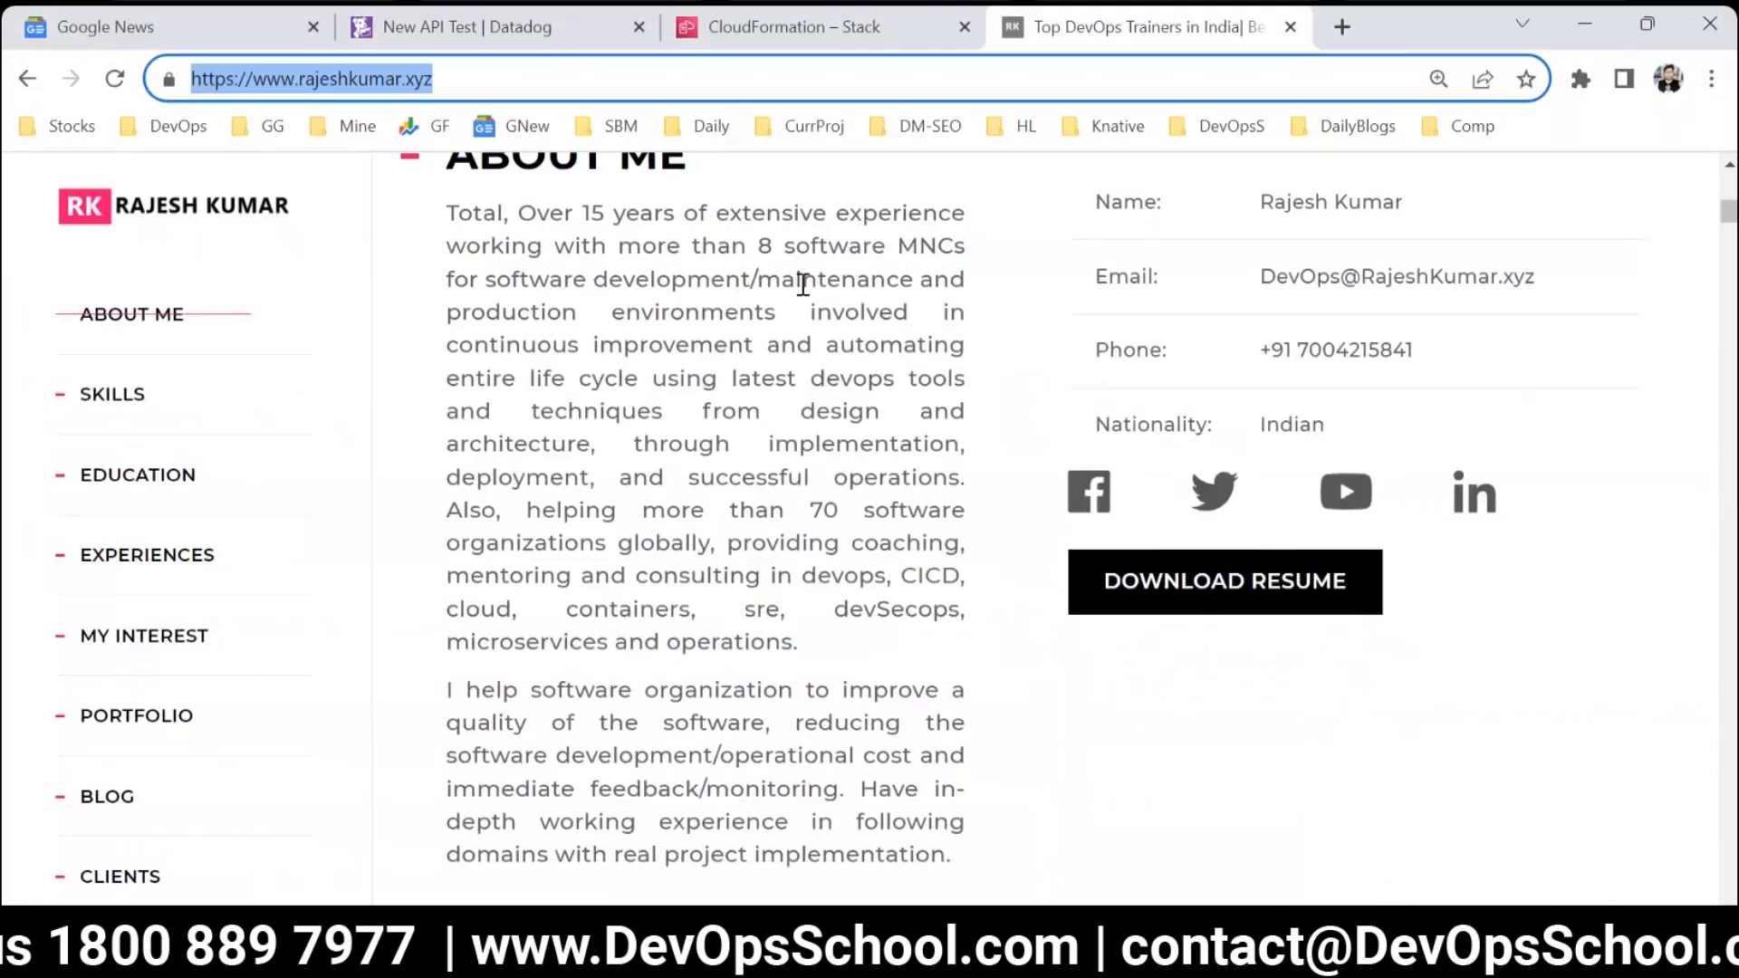
click(528, 27)
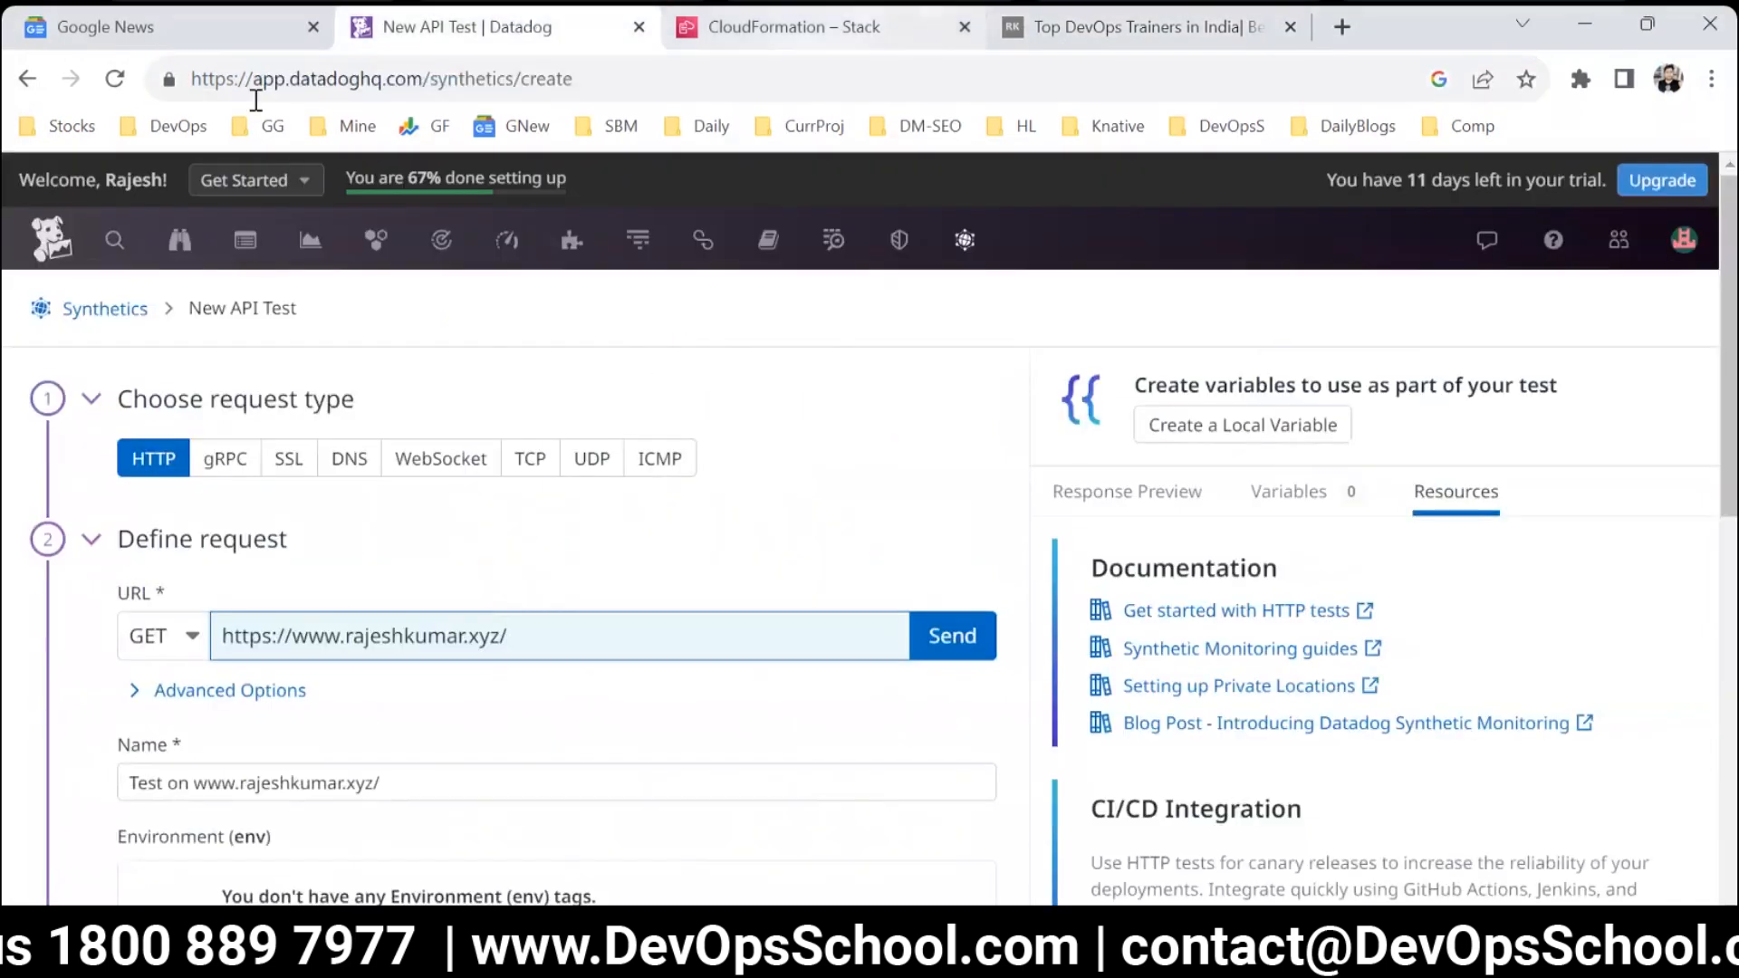
key(alt+Tab)
click(256, 425)
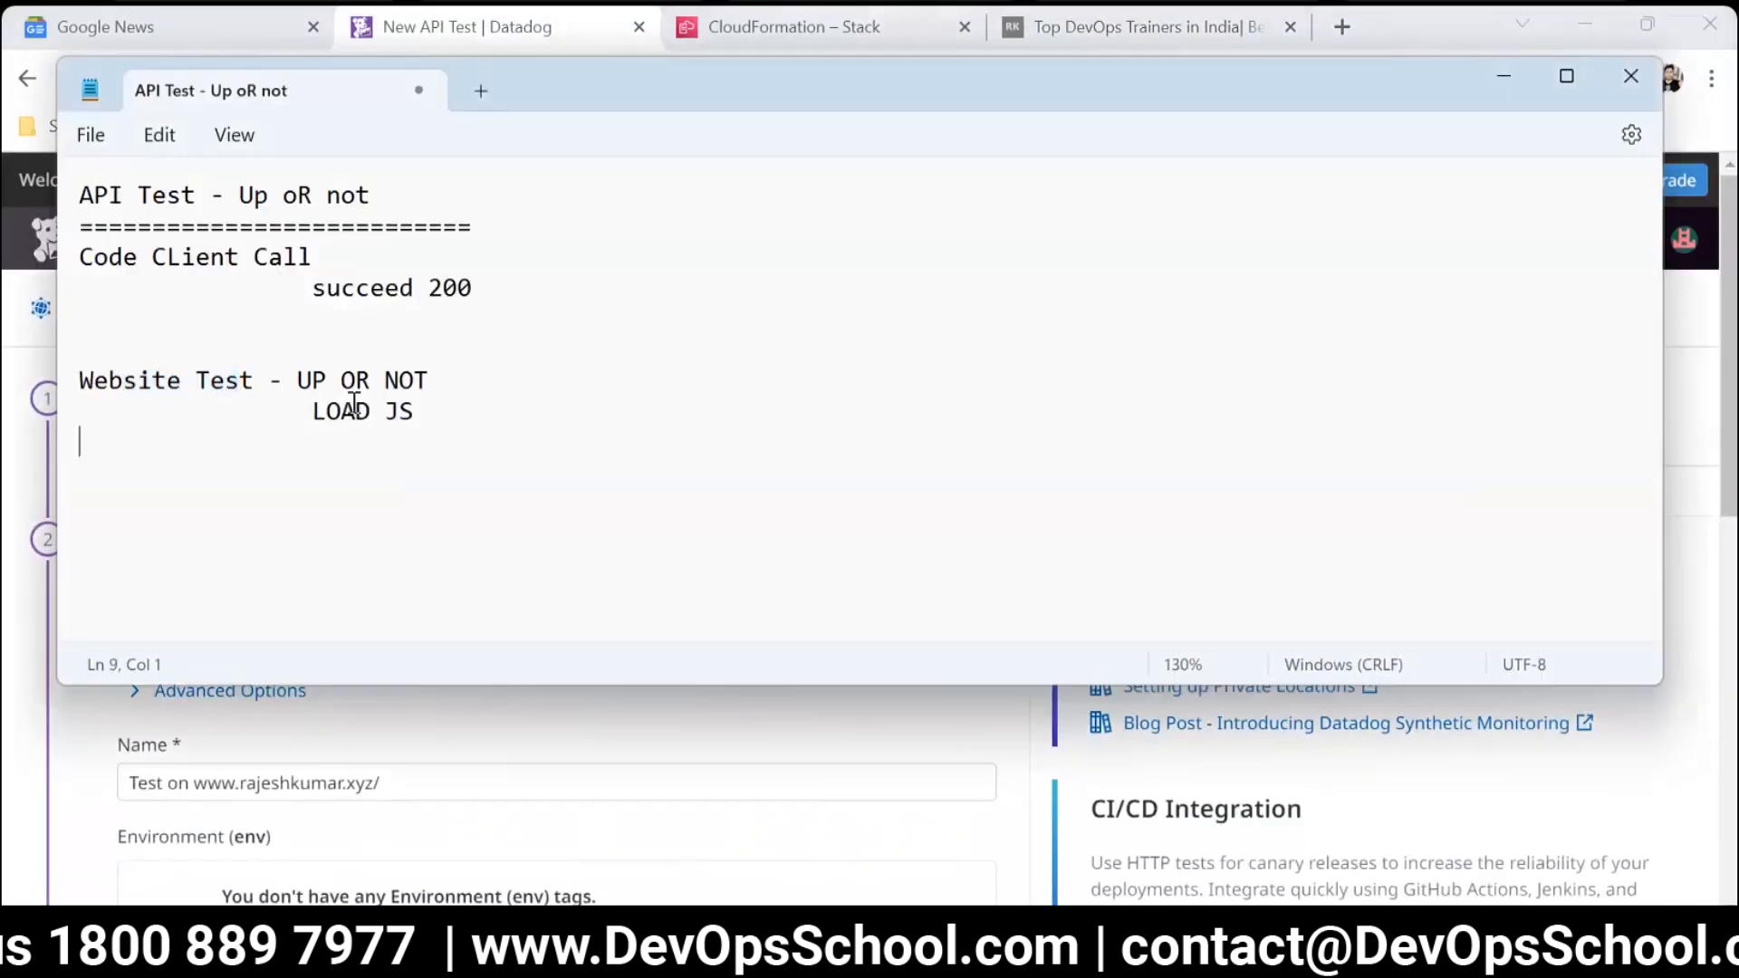
Insert an indented line "no js" between "Code CLient Call" and "succeed 200".
drag(417, 409, 315, 409)
click(469, 260)
key(Return)
key(Tab)
key(Tab)
text(no js)
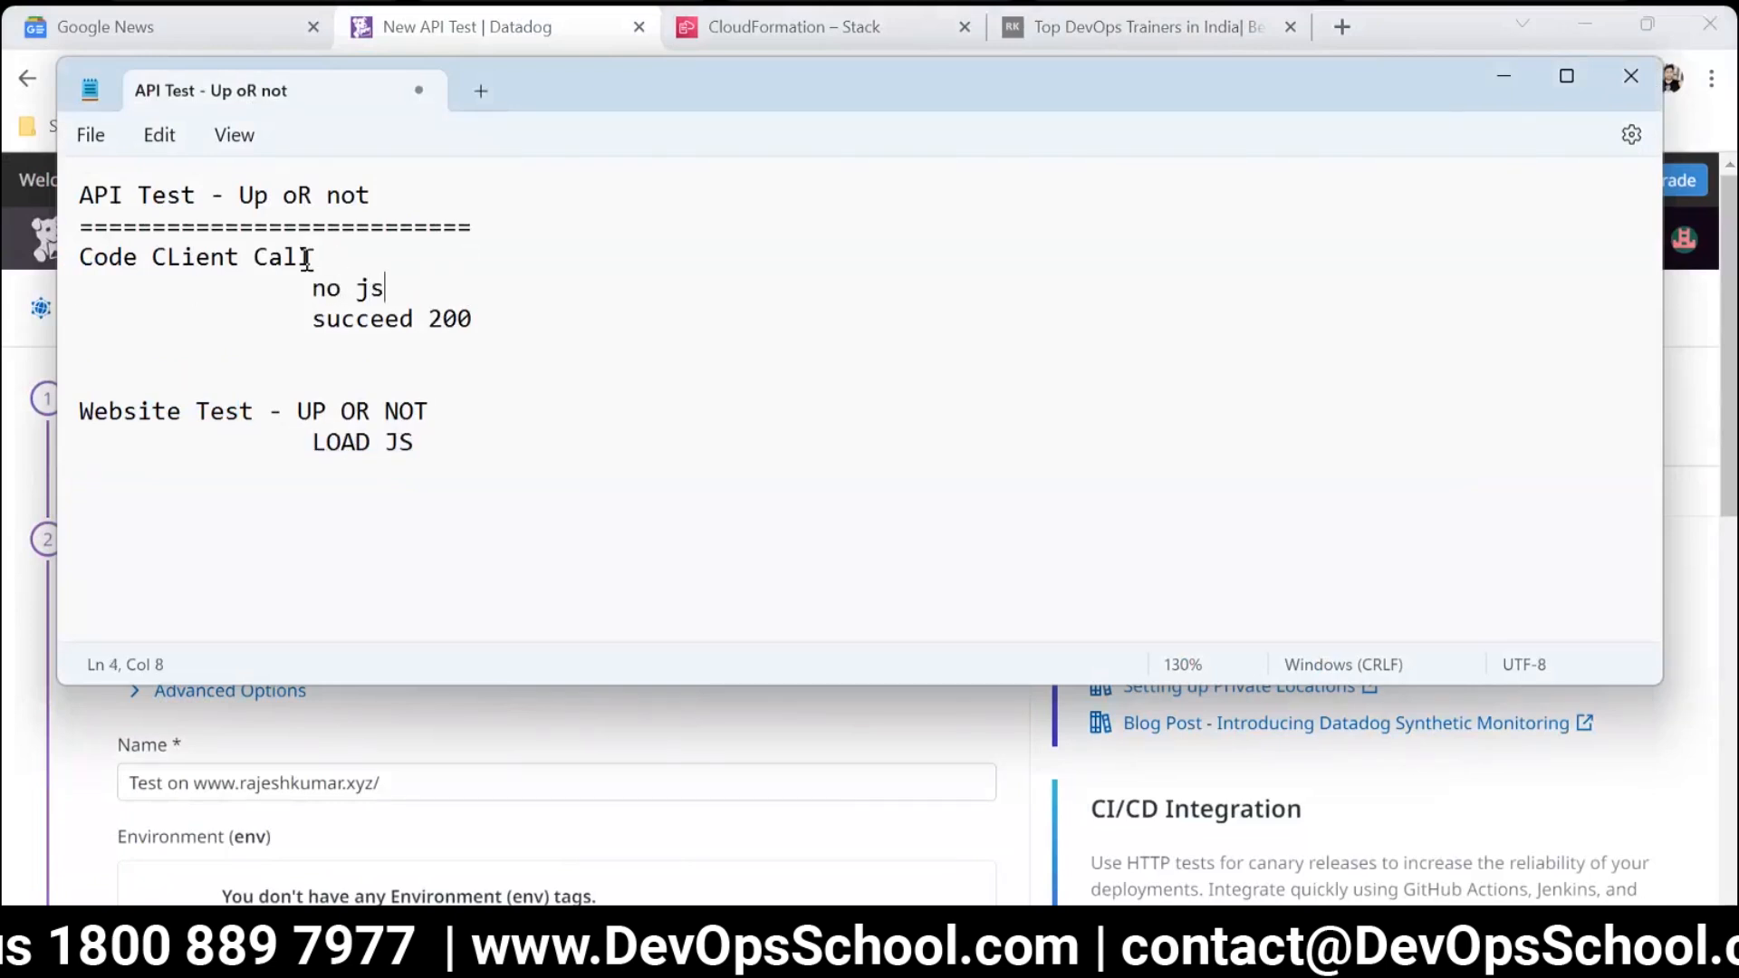
drag(311, 258, 144, 251)
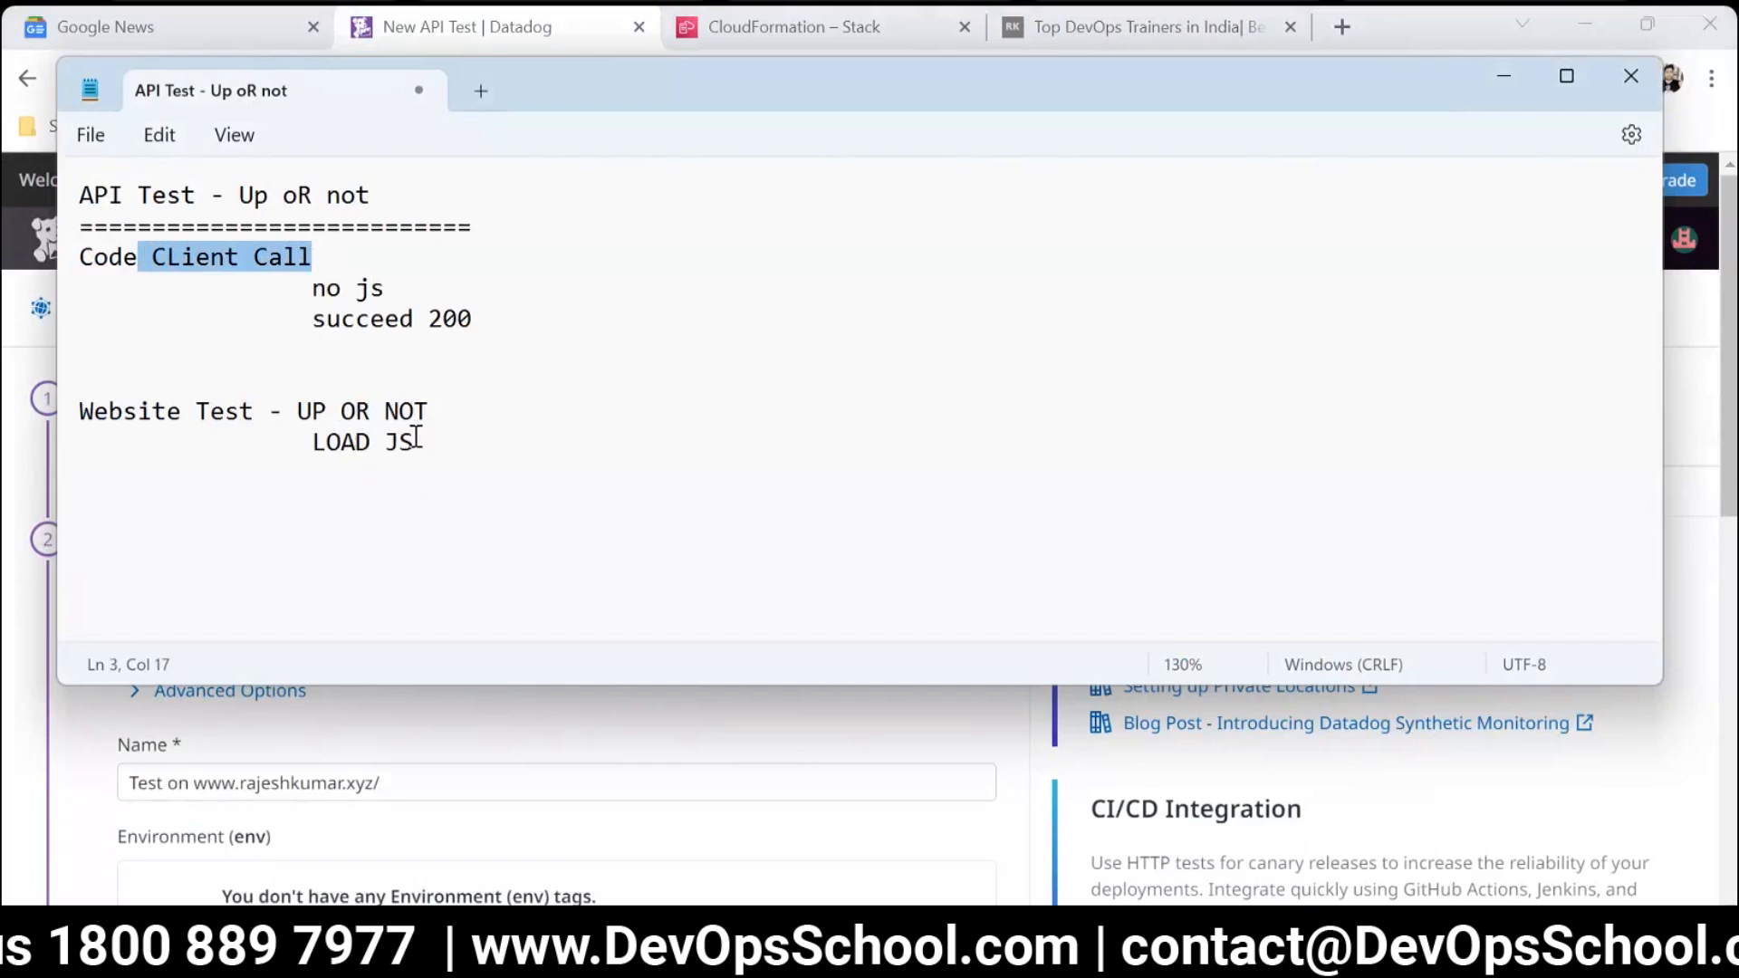
Insert an indented line "browsers" under the Website Test heading and indent "LOAD JS" one level below it.
click(494, 416)
key(Return)
key(Tab)
key(Tab)
text(browsers)
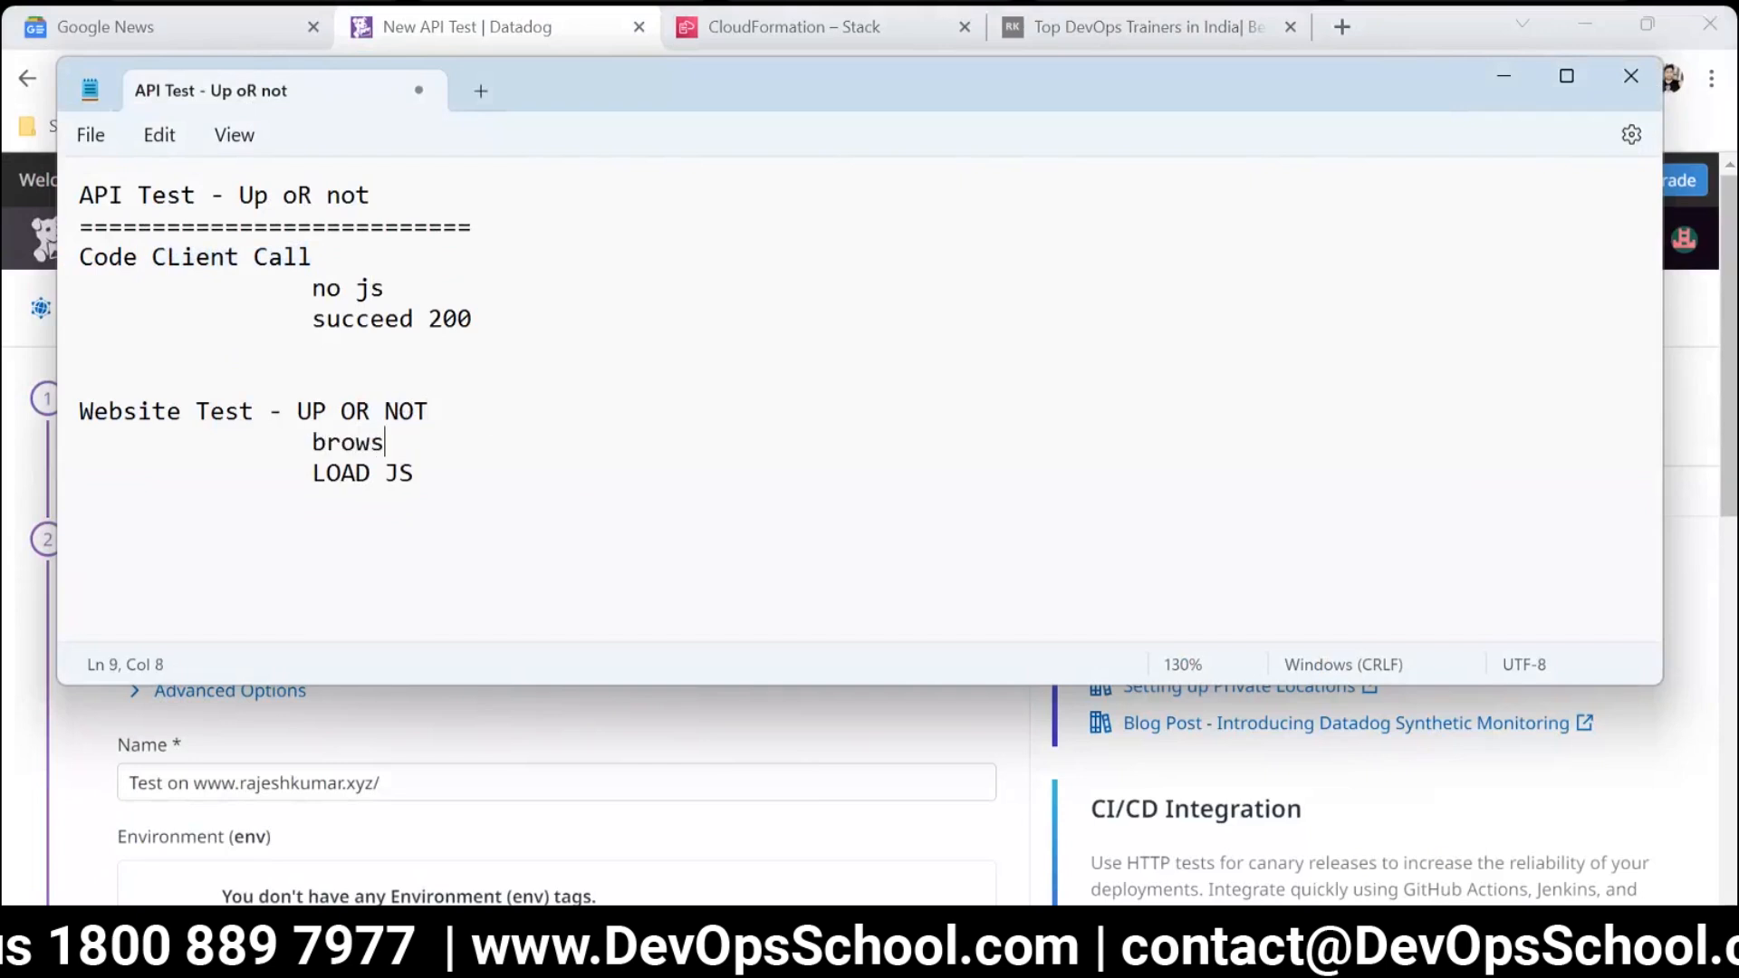
click(322, 469)
key(Tab)
Add the entry "Validate" below "LOAD JS" at the level of "browsers", with "Do step1" indented under it.
click(626, 466)
key(Return)
key(Tab)
key(Tab)
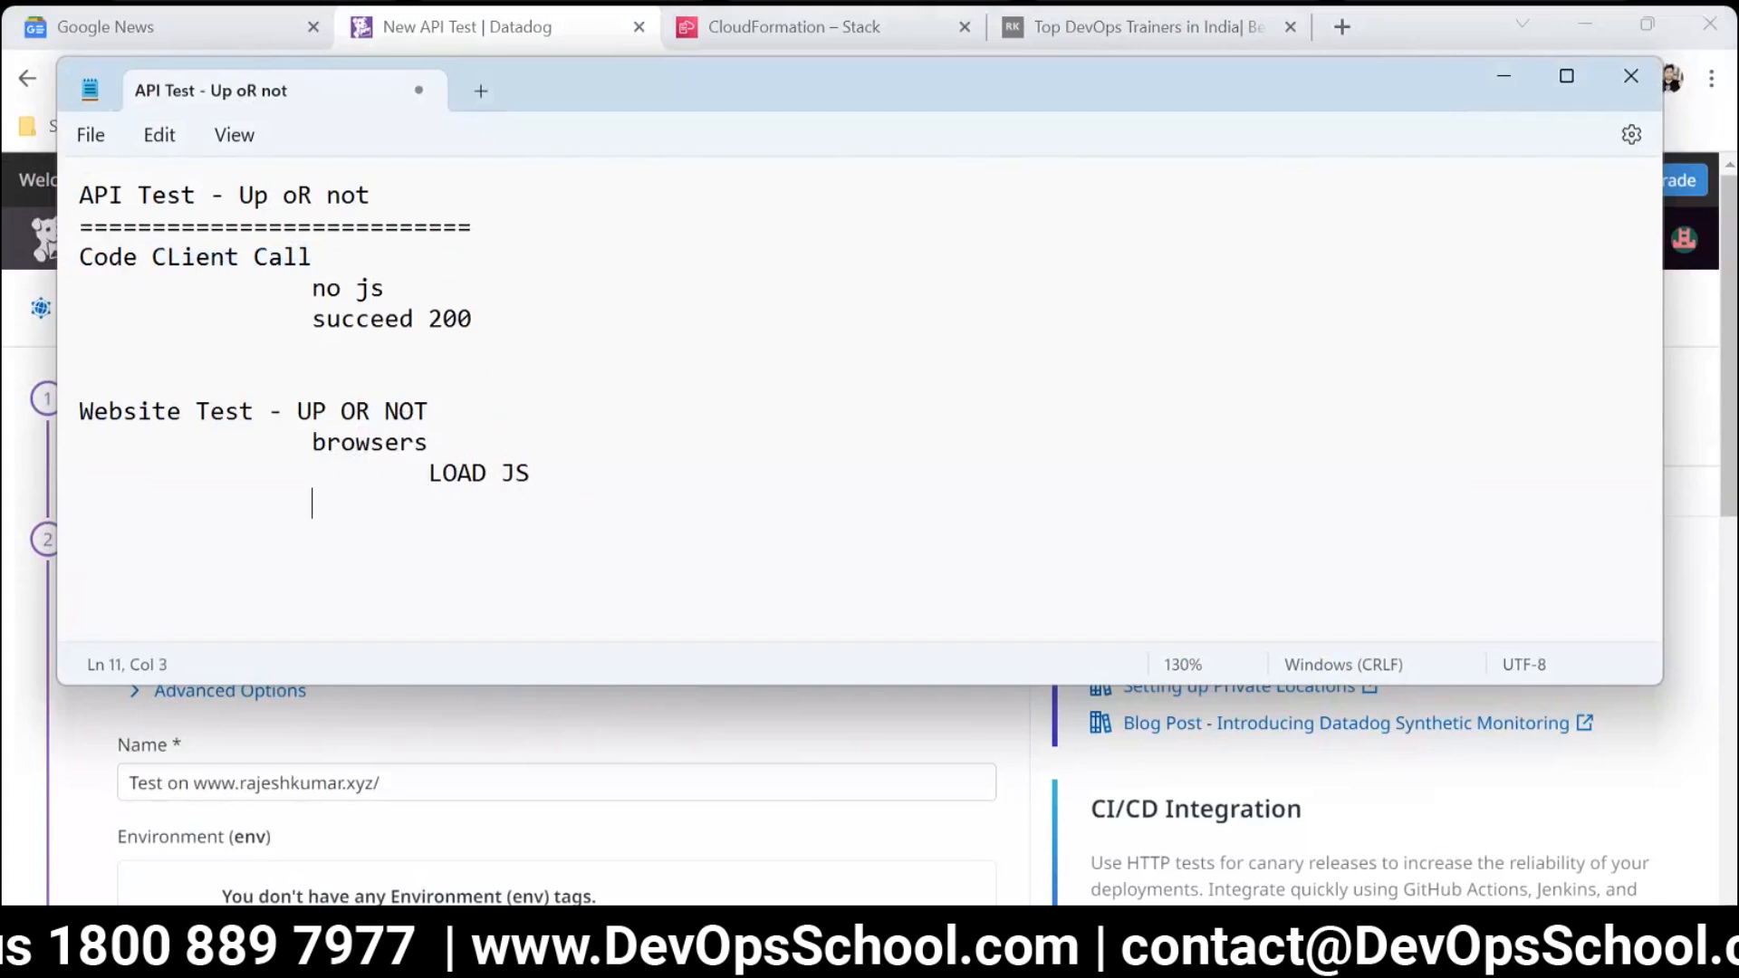
text(Validate)
key(Return)
key(Tab)
key(Tab)
key(Tab)
text(Do step1)
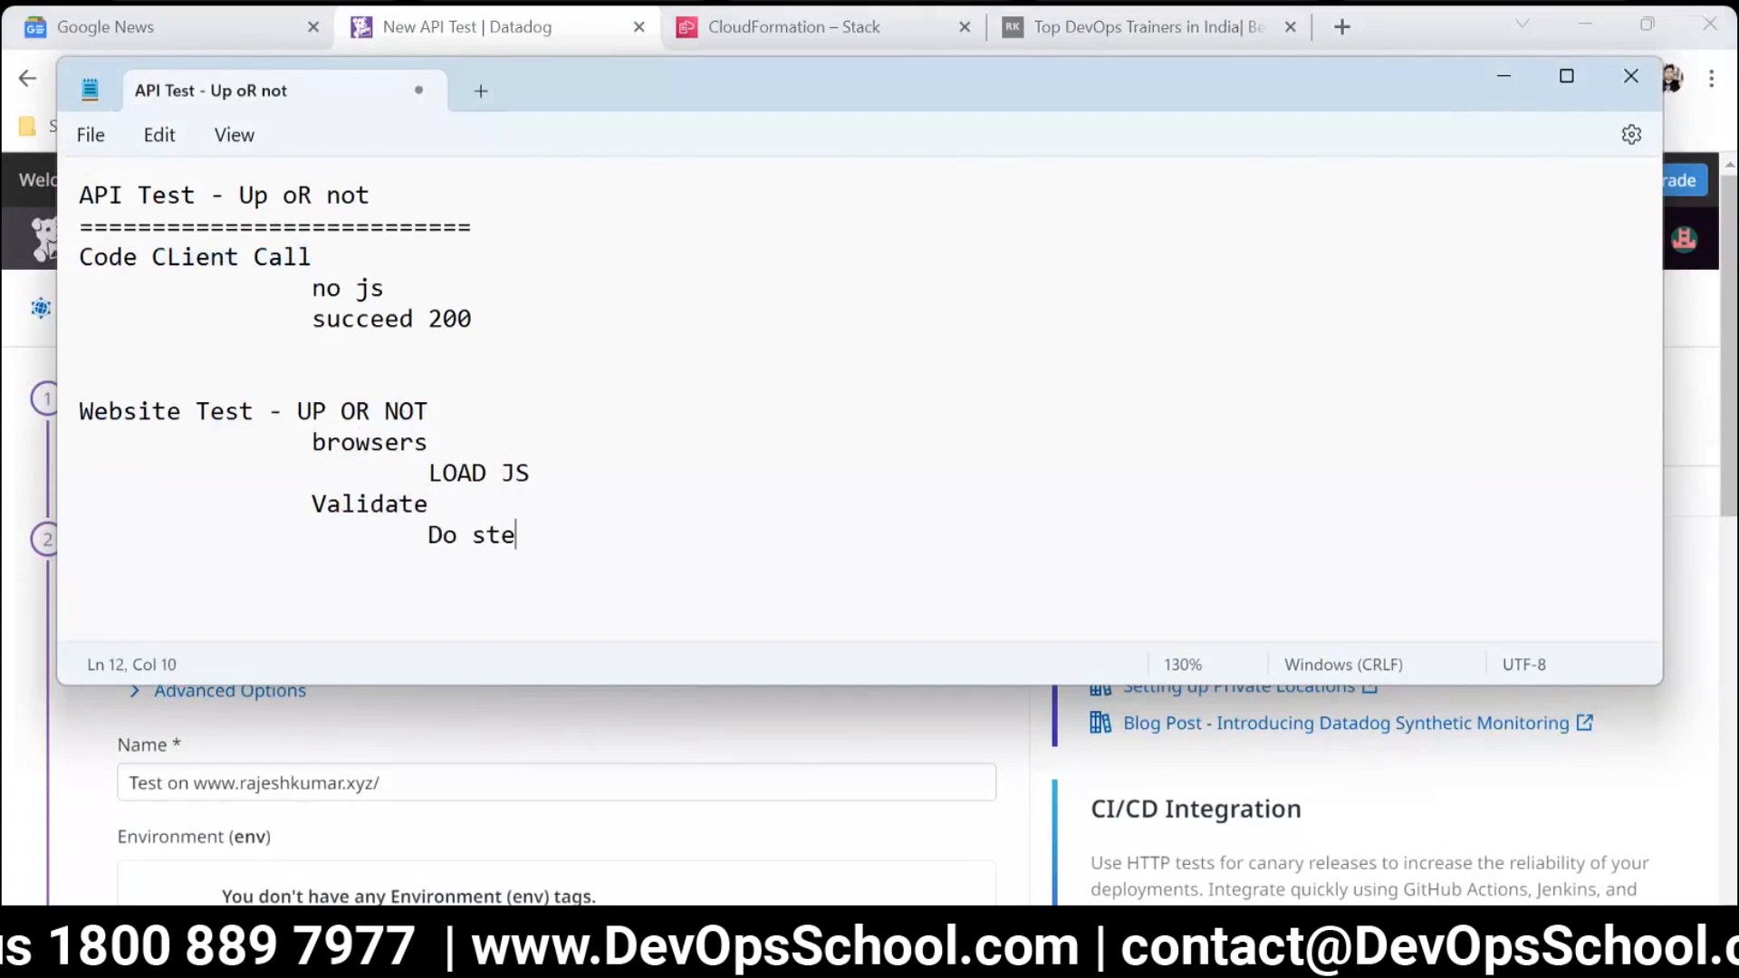
Add "step 2" and "step2" on separate lines below "Do step1", each indented one level deeper.
key(Return)
key(Tab)
key(Tab)
key(Tab)
key(Tab)
text(step 2)
key(Return)
key(Tab)
key(Tab)
key(Tab)
key(Tab)
key(Tab)
text(2)
Look over the personal website's page and sections alongside the Website Test notes.
click(1070, 41)
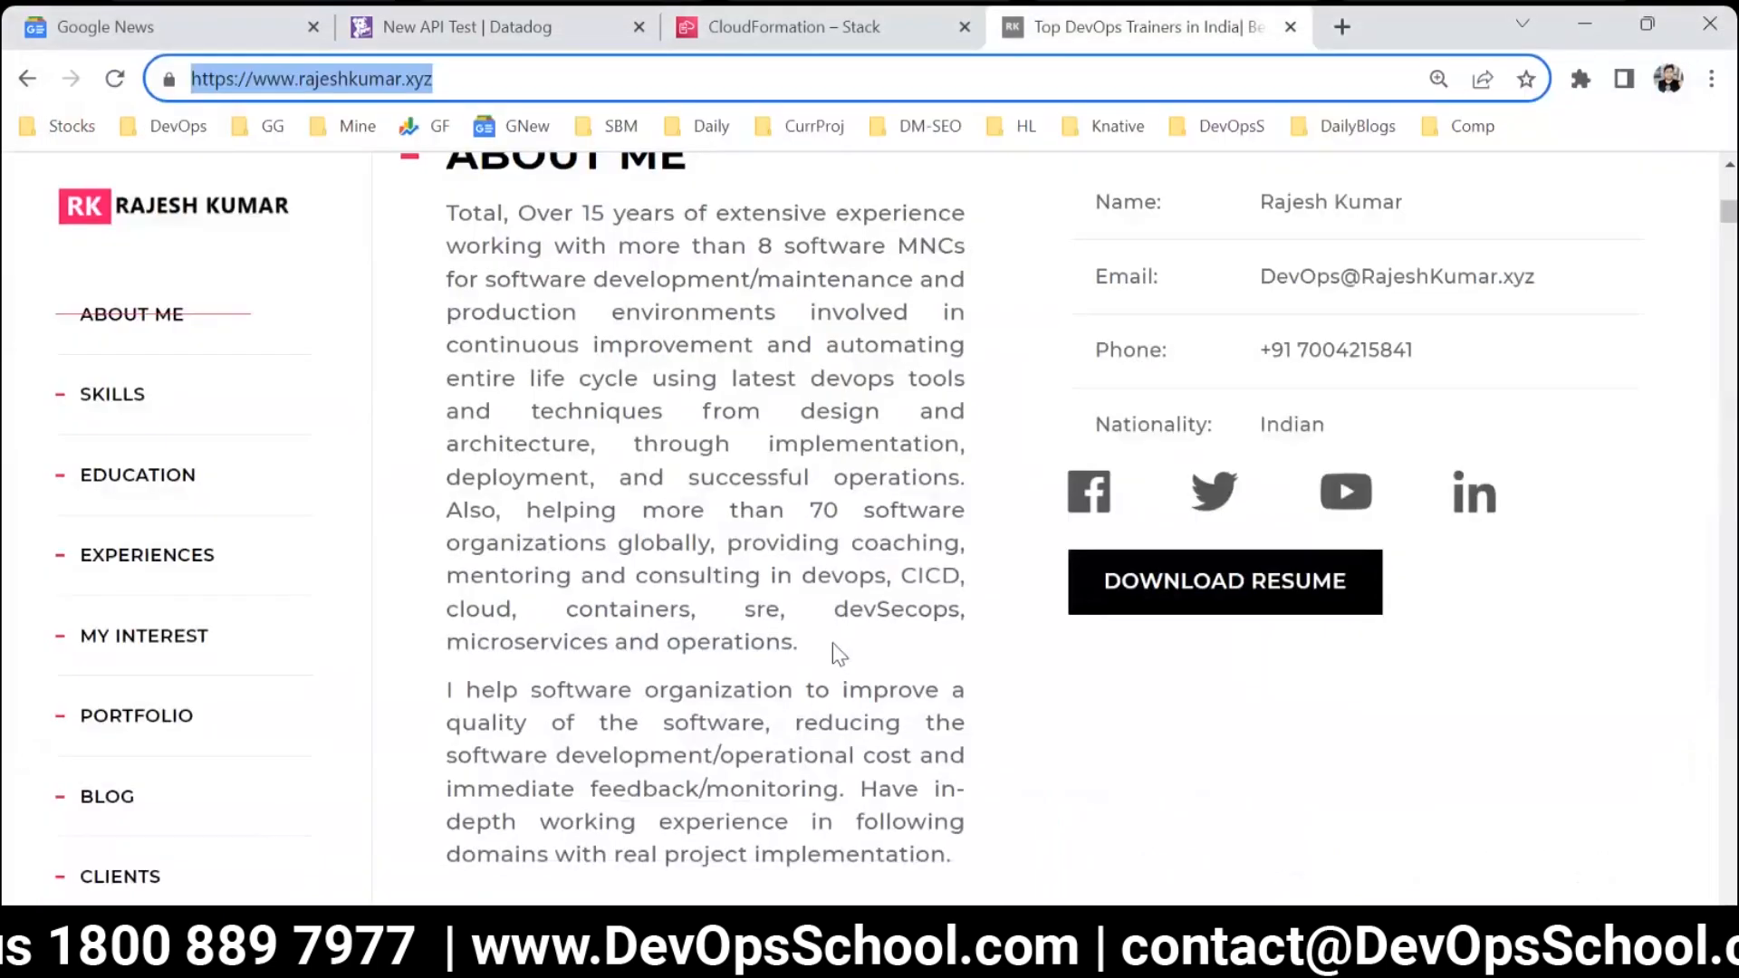
key(alt+Tab)
drag(780, 590, 64, 420)
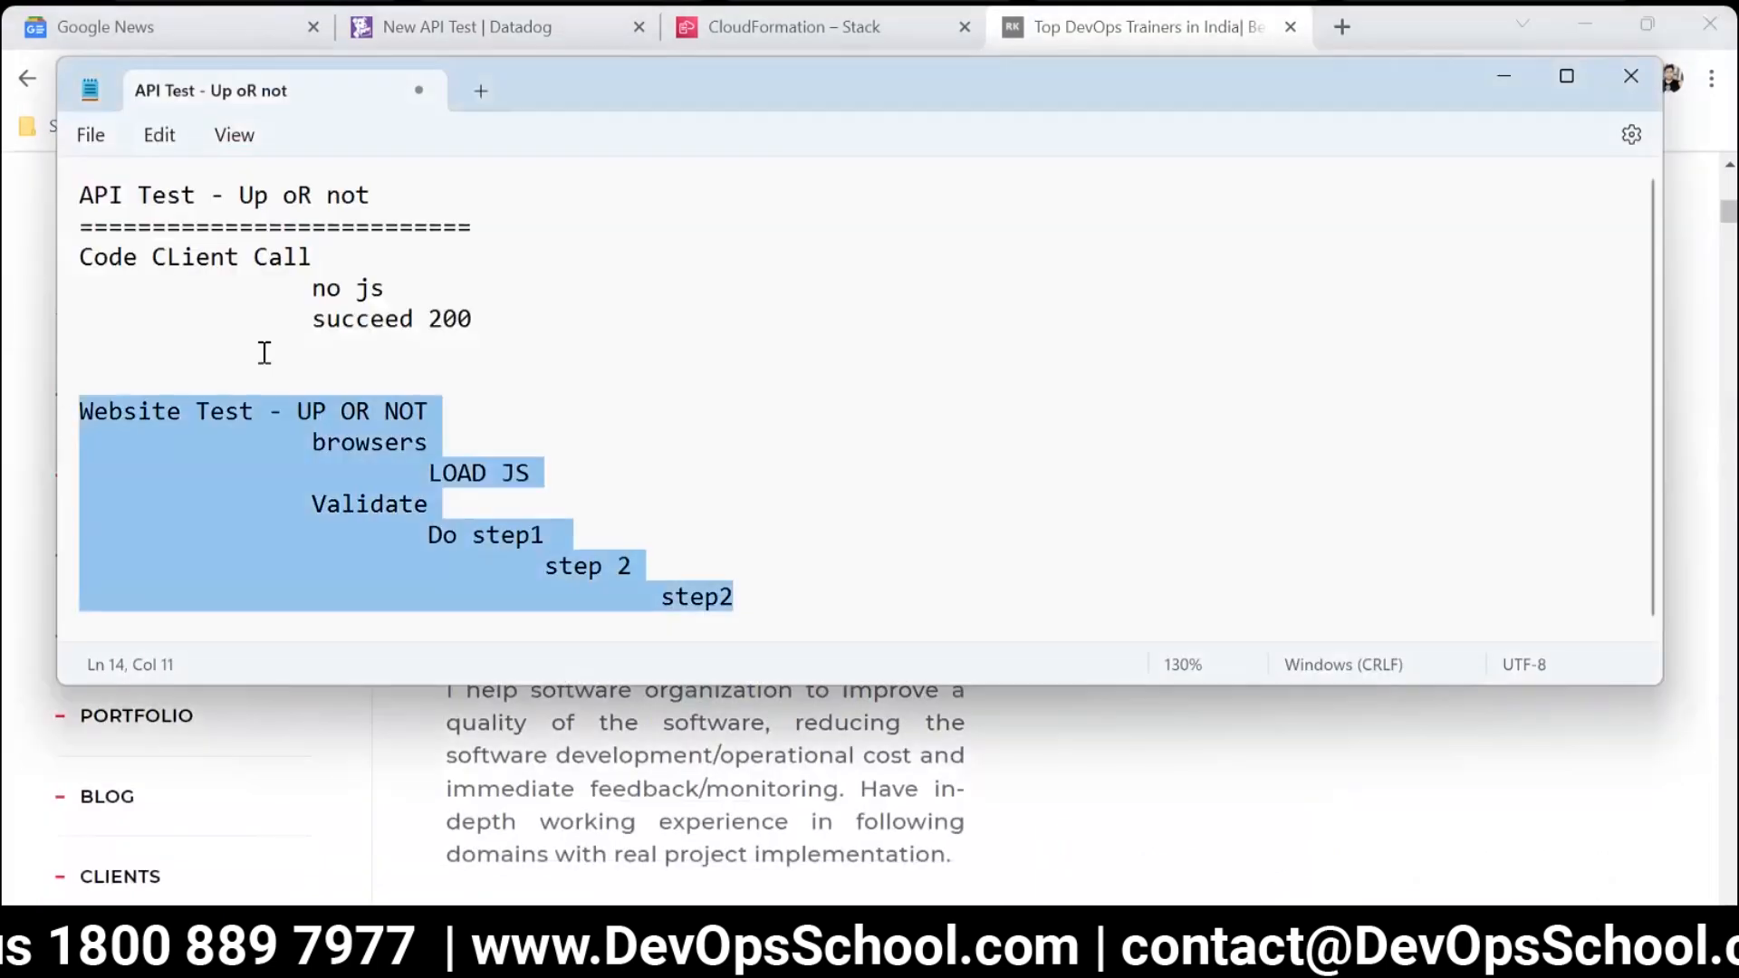
key(alt+Tab)
scroll(283, 551, up, 3)
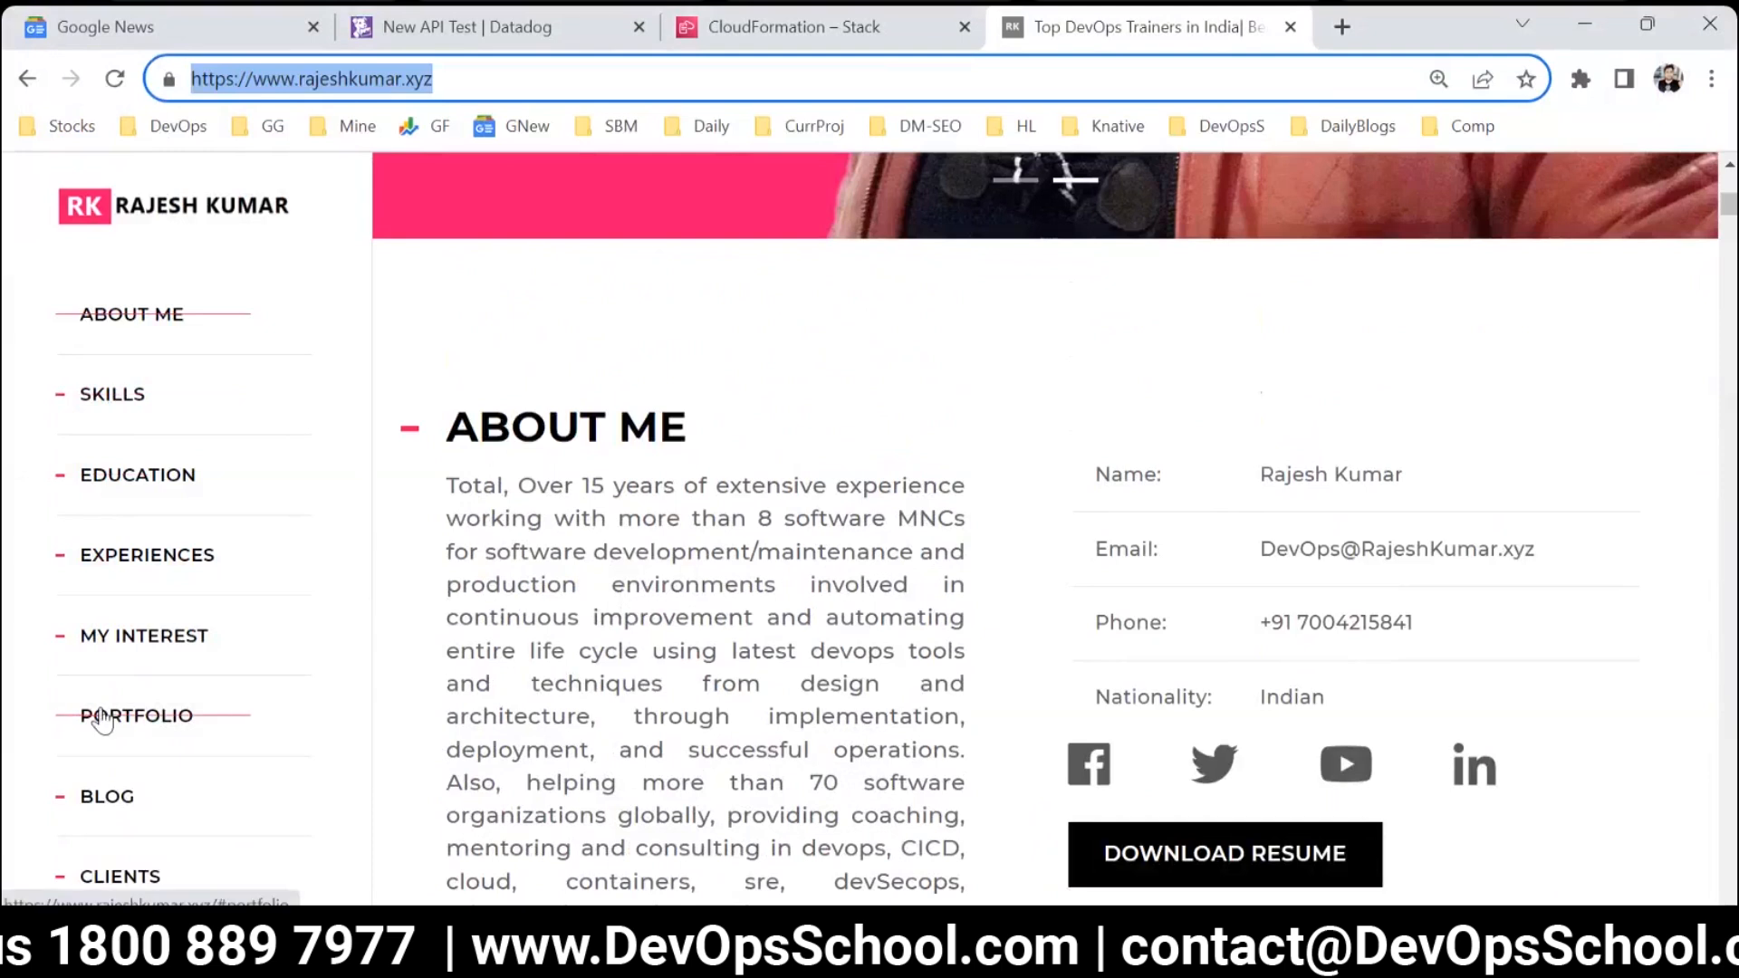
key(alt+Tab)
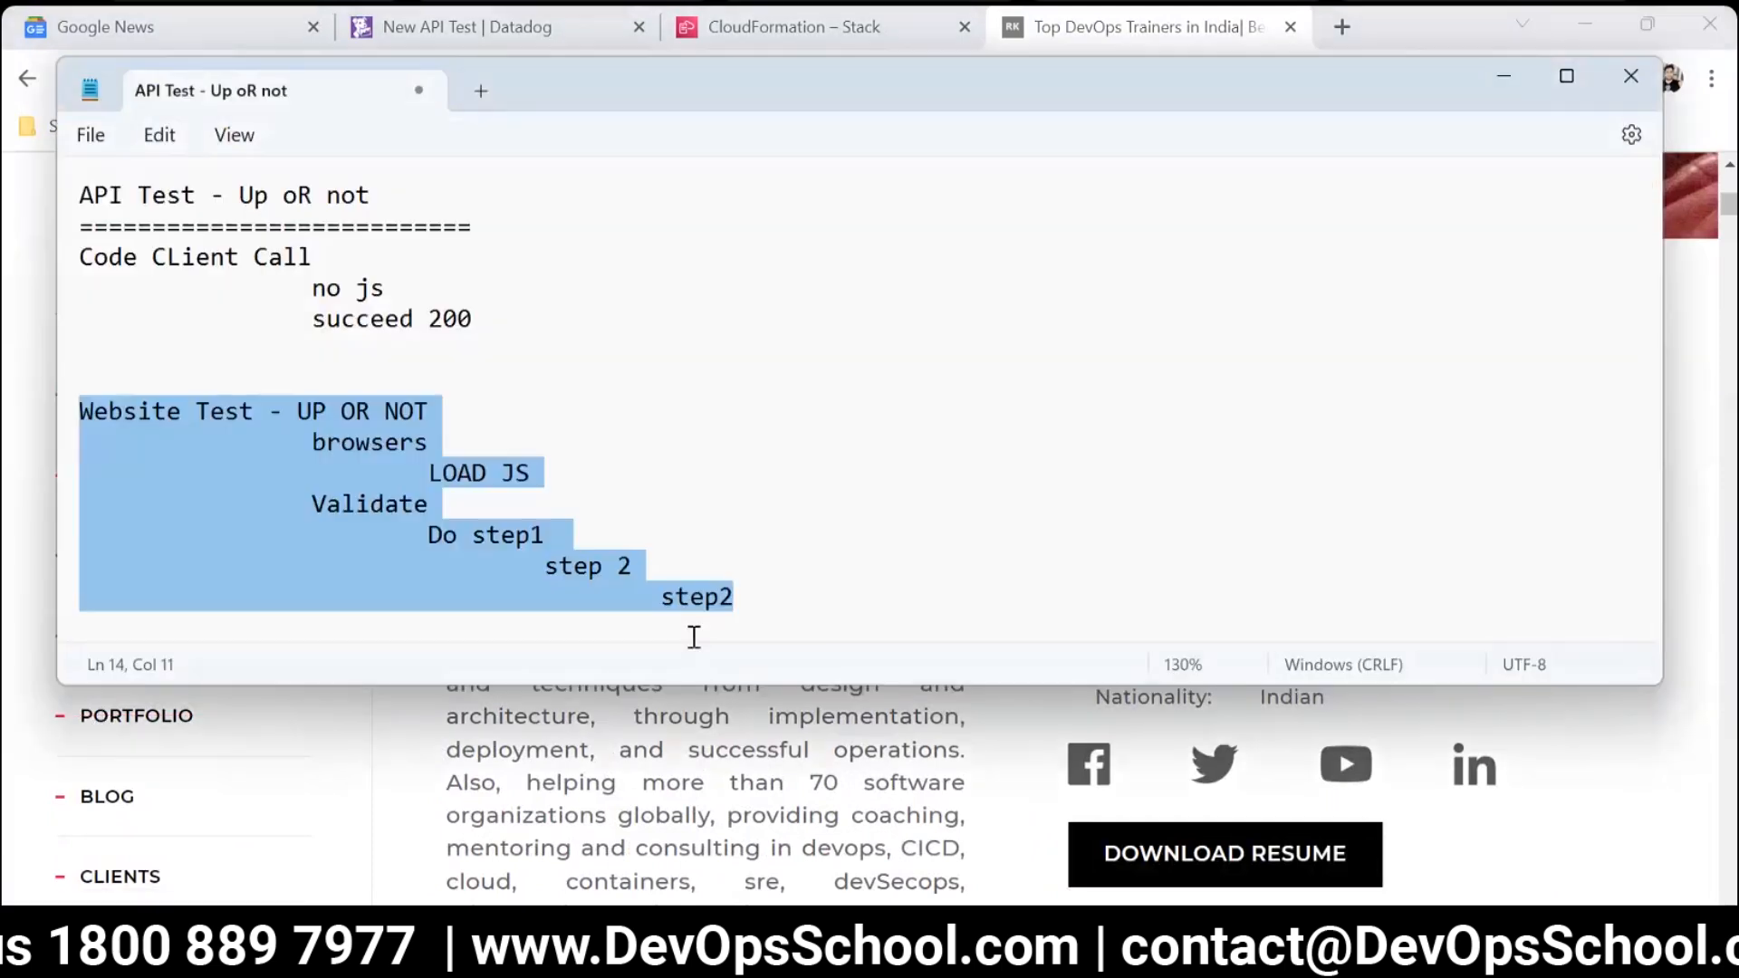
Add the line "RECORD" below "step2" in the Website Test notes, indented one level.
click(789, 624)
drag(777, 562, 446, 490)
drag(527, 428, 310, 375)
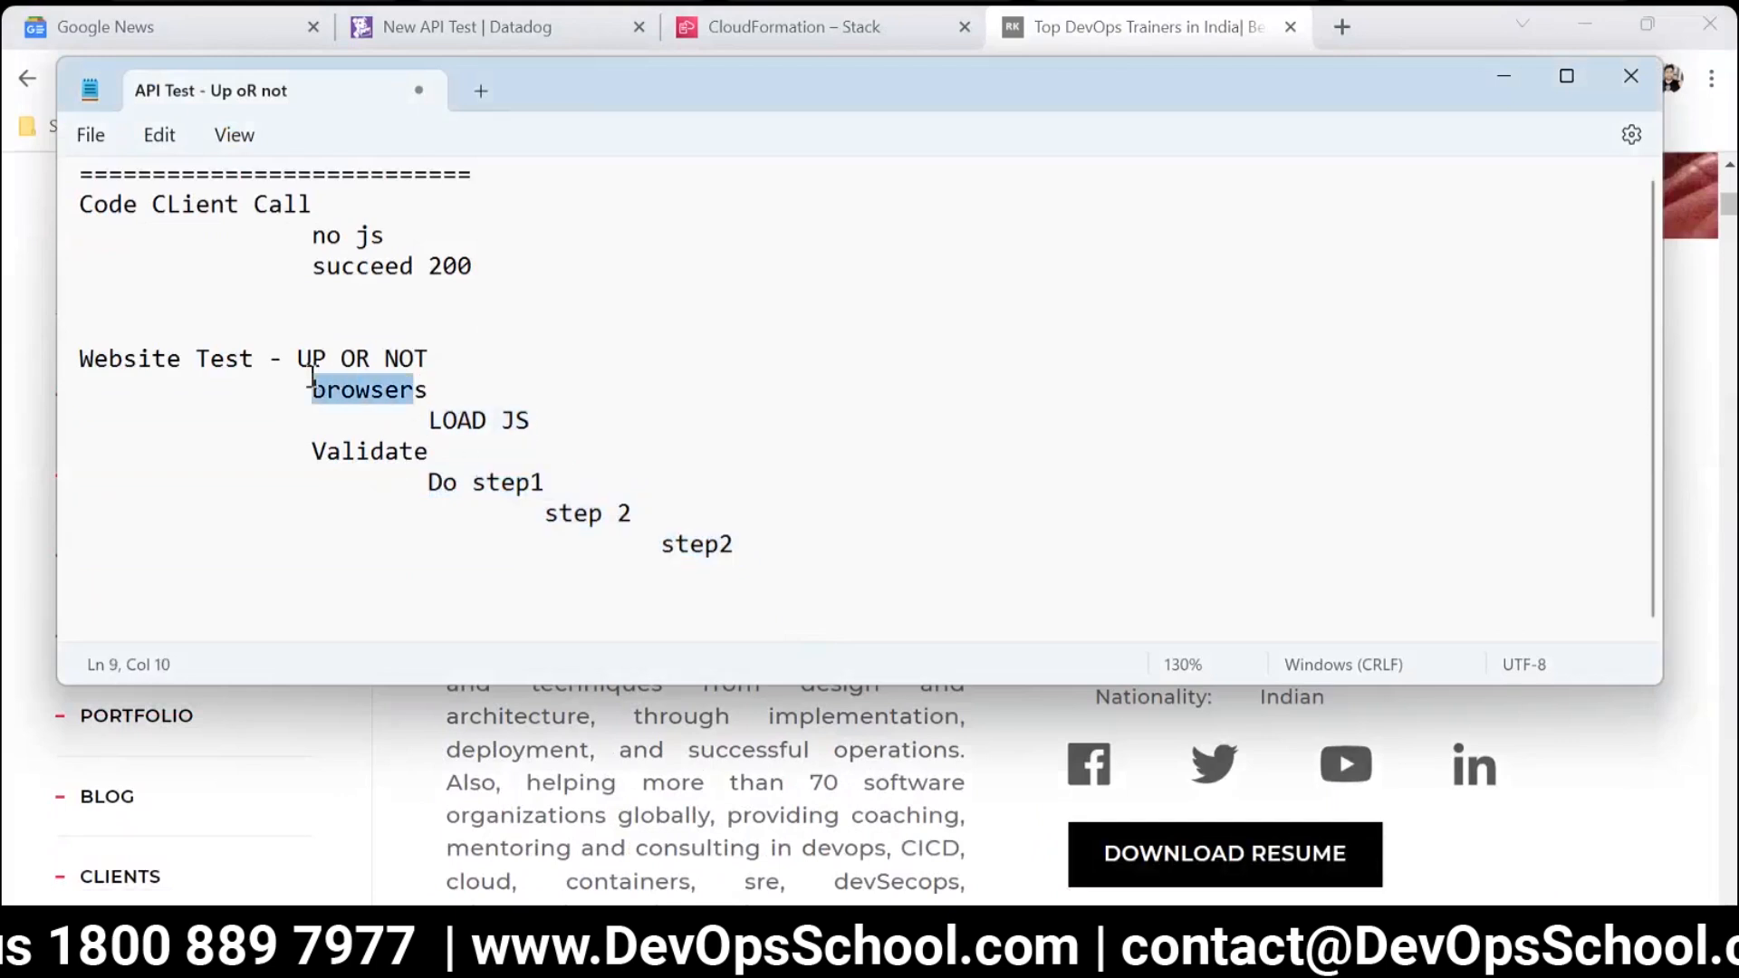
click(283, 399)
click(757, 544)
key(Return)
key(Tab)
text(R)
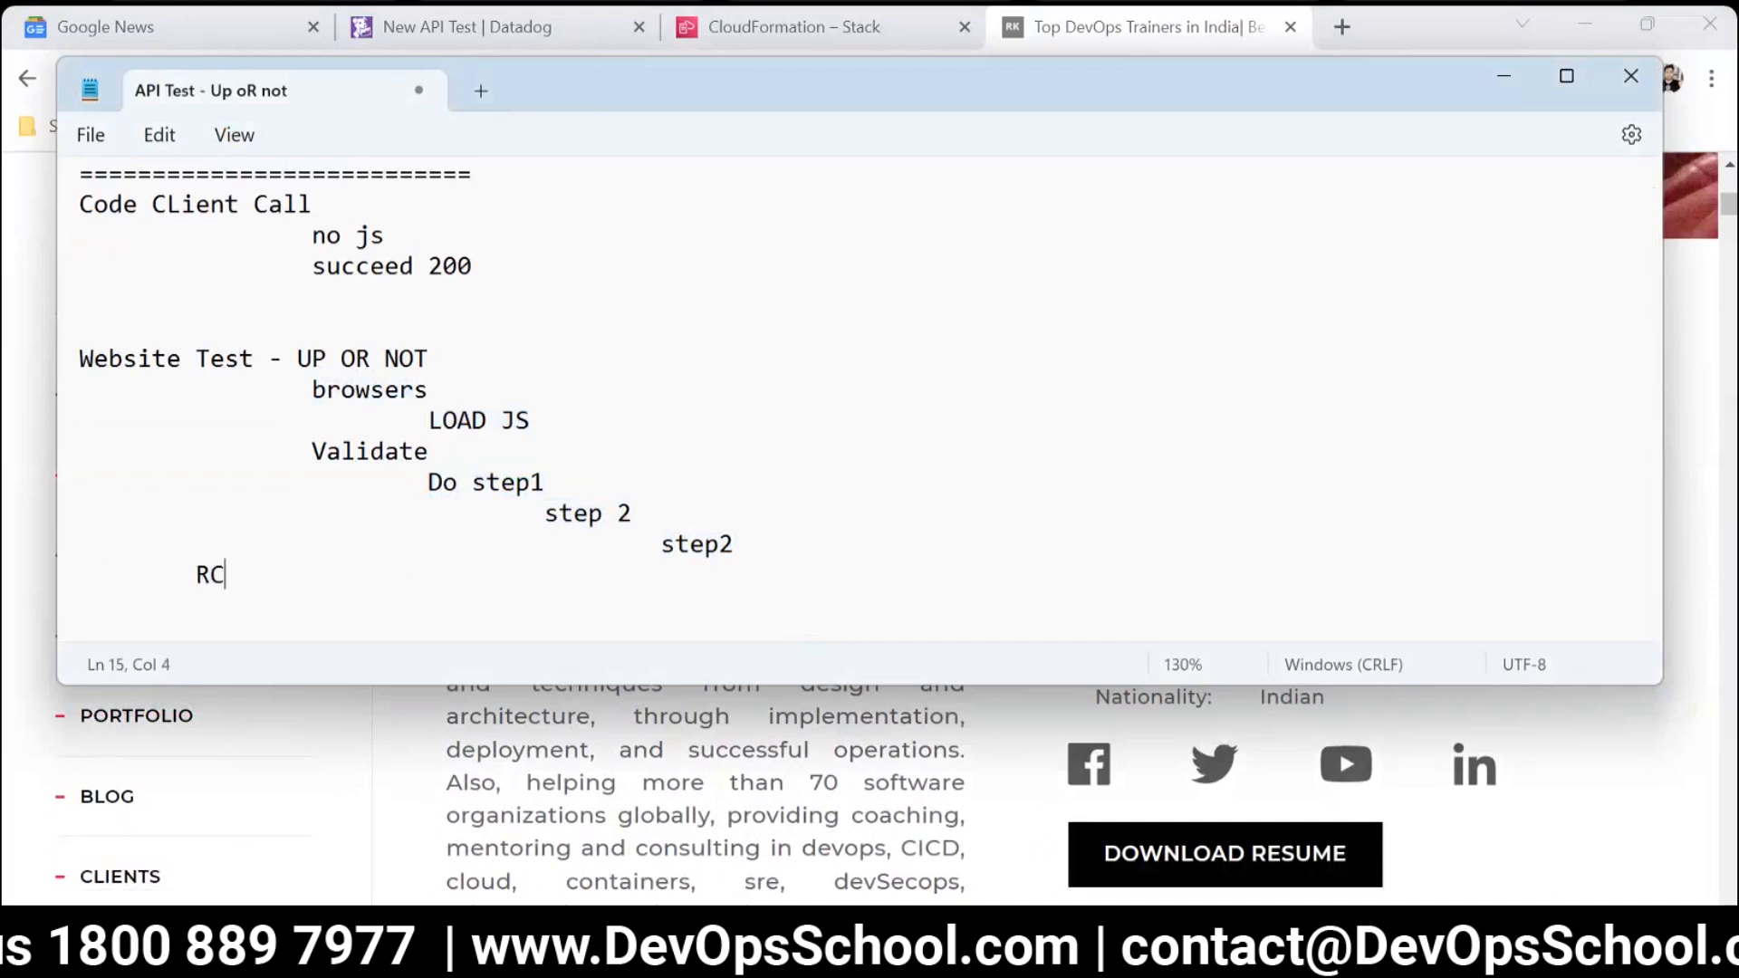
text(ECPO)
key(BackSpace)
text(RD)
Compare the Code CLient Call notes with the Website Test notes by highlighting each block.
drag(450, 616, 72, 371)
click(208, 454)
drag(394, 301, 84, 172)
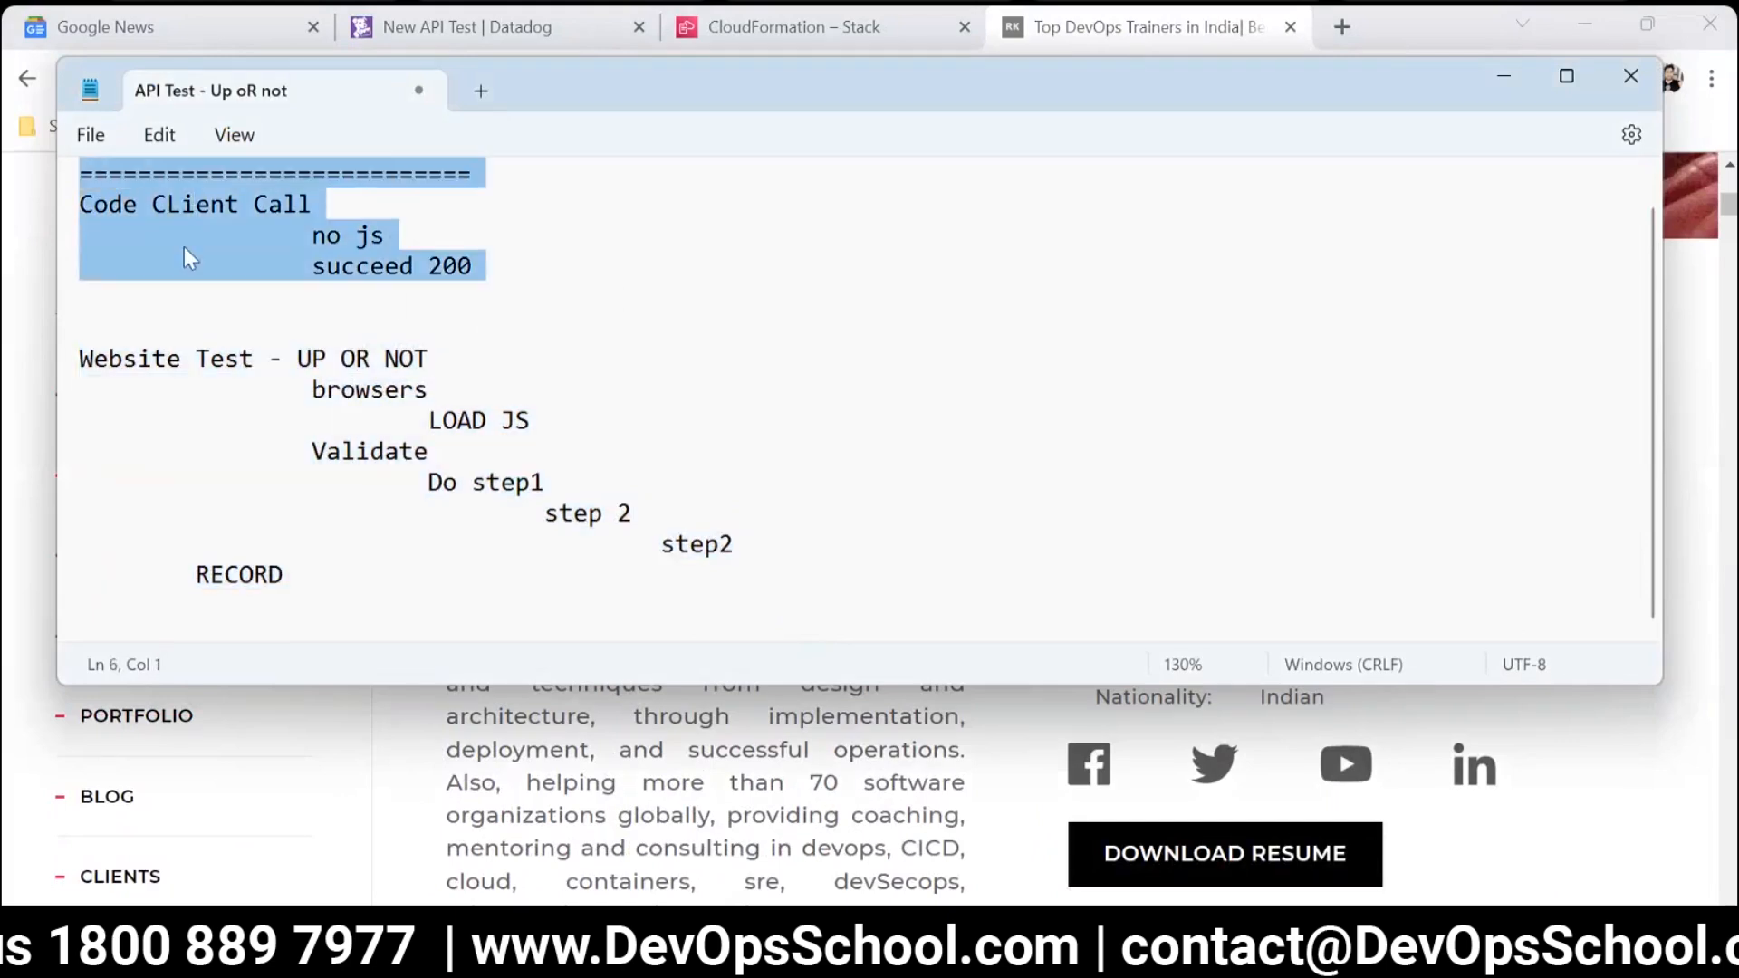
click(190, 247)
drag(88, 356, 401, 590)
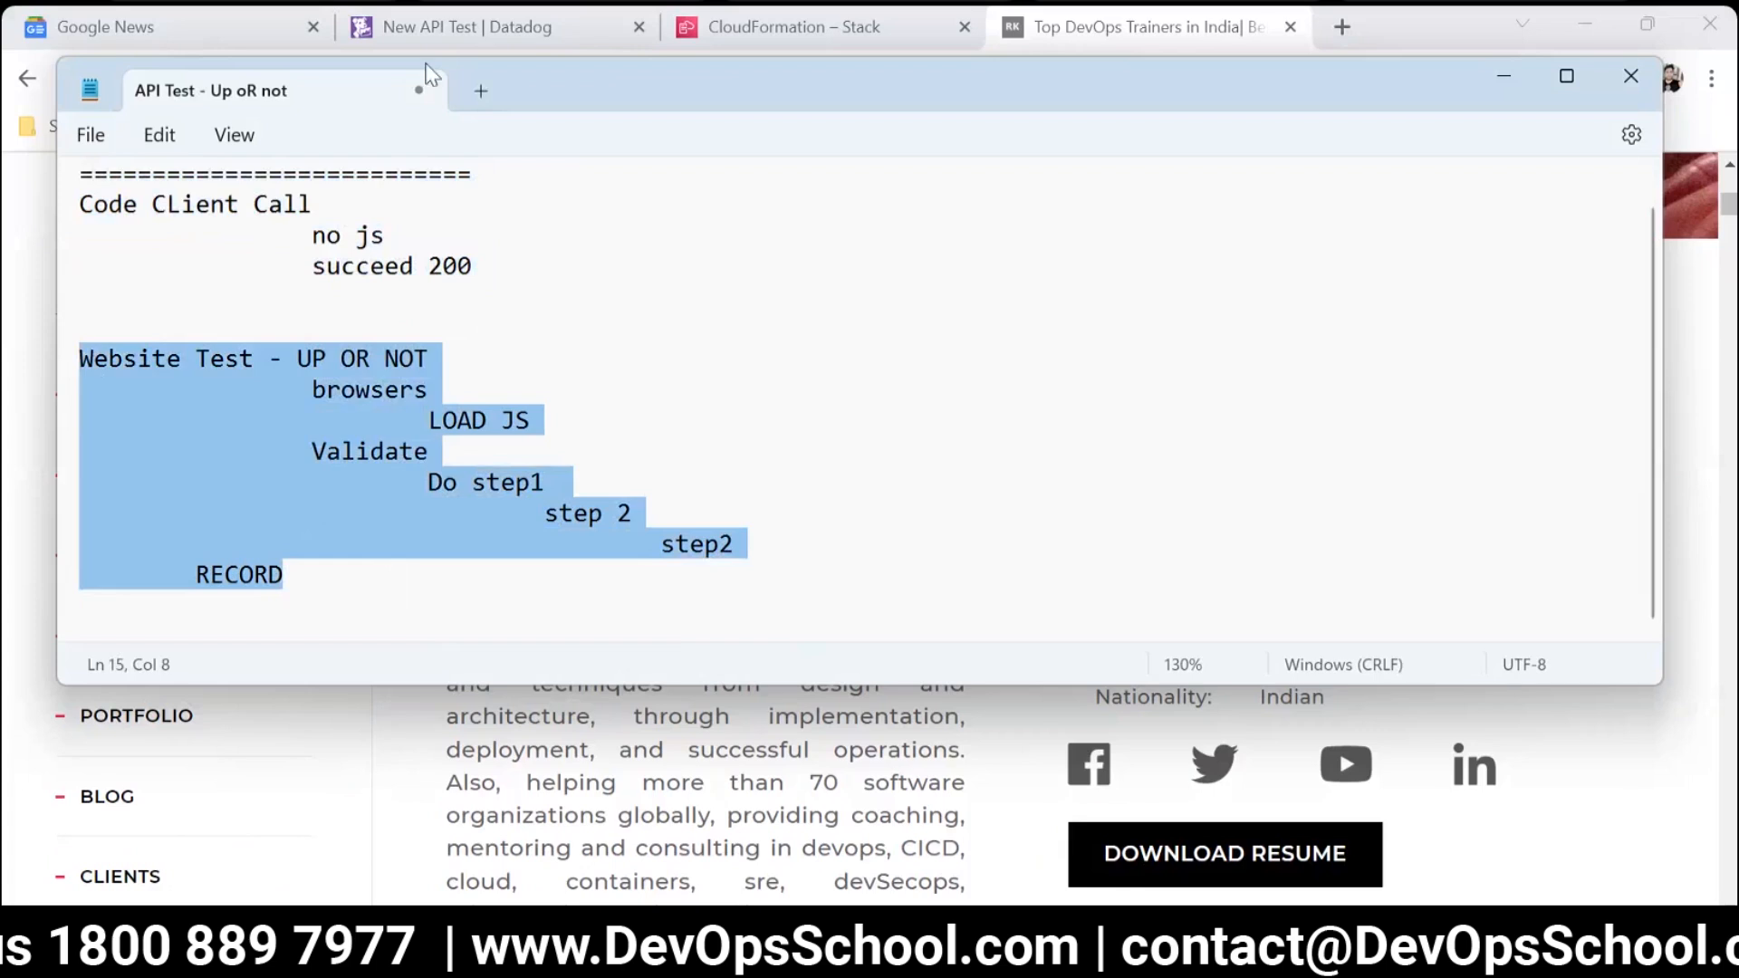
Switch to the Datadog New API Test form and expand the request's advanced options.
click(433, 29)
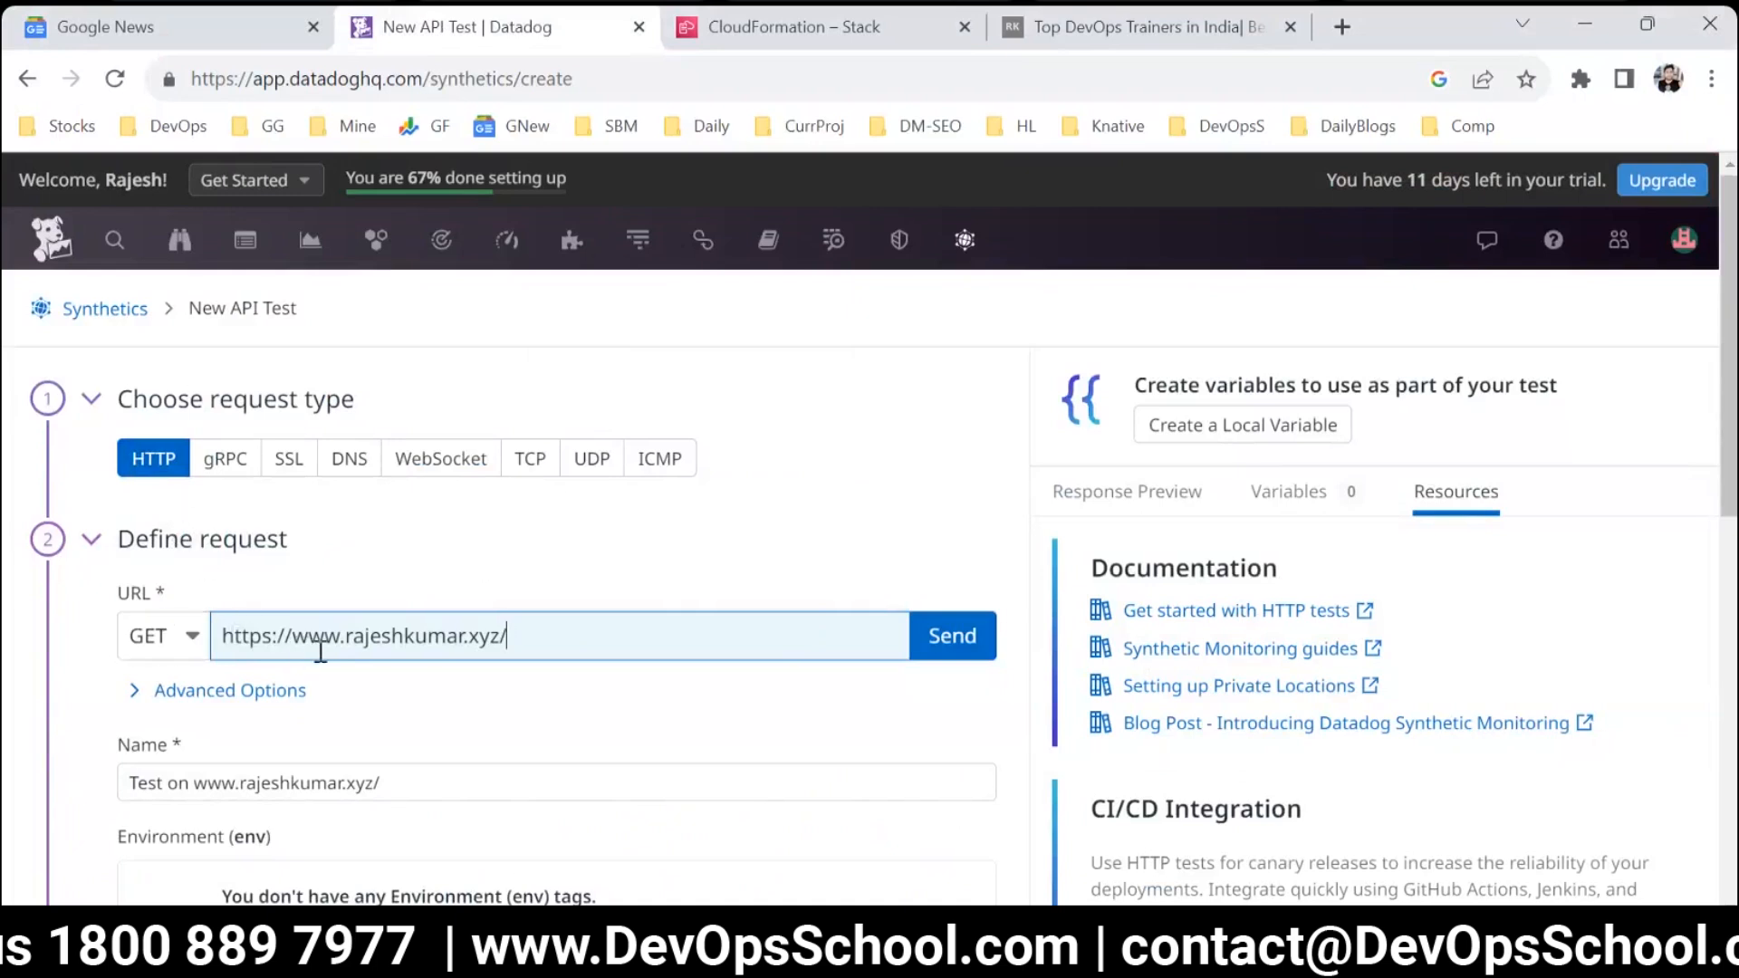
scroll(399, 691, down, 2)
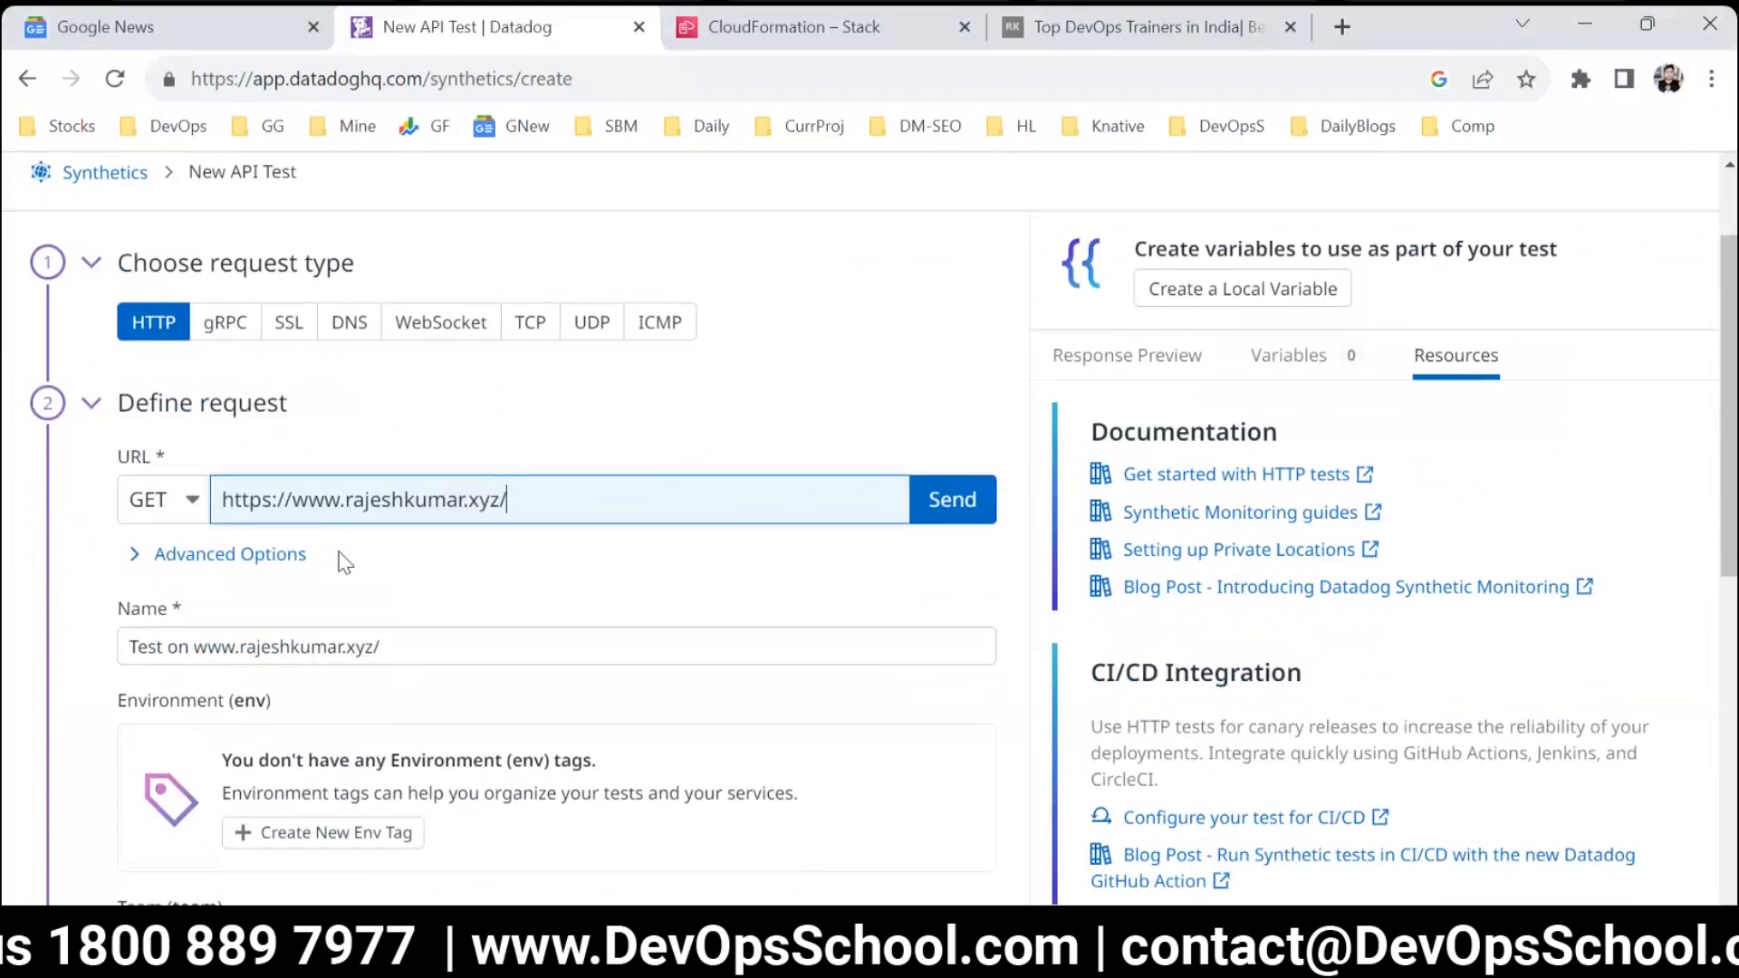
click(233, 557)
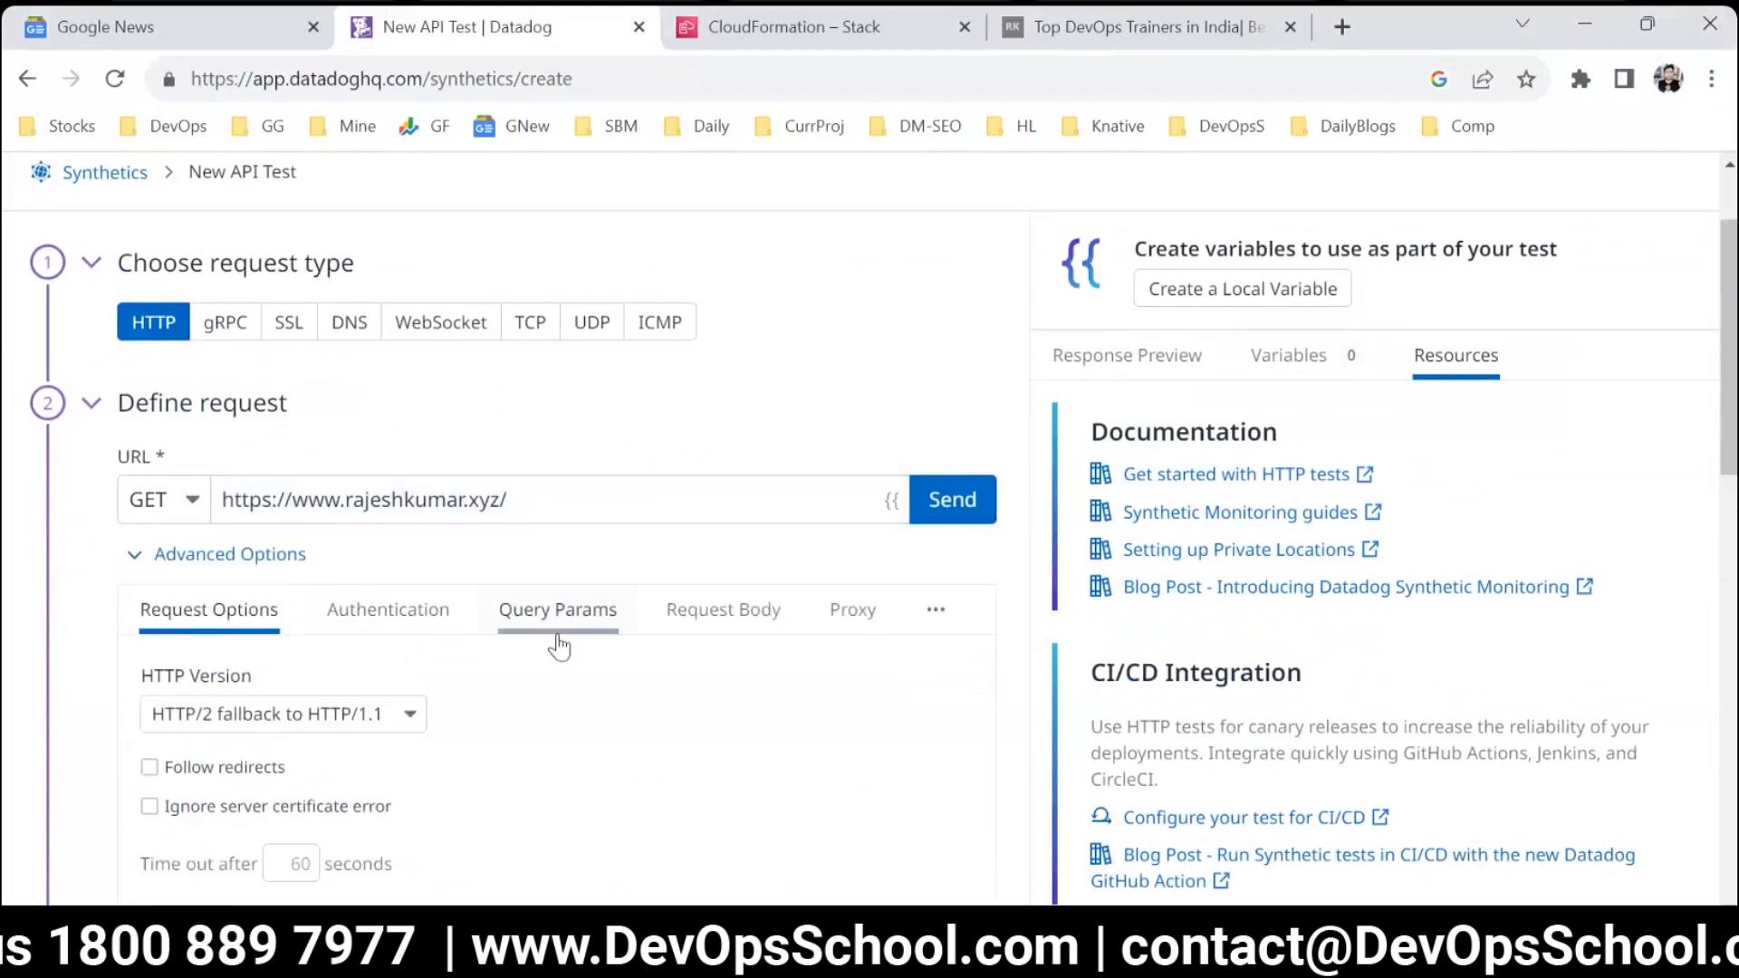
scroll(555, 645, down, 2)
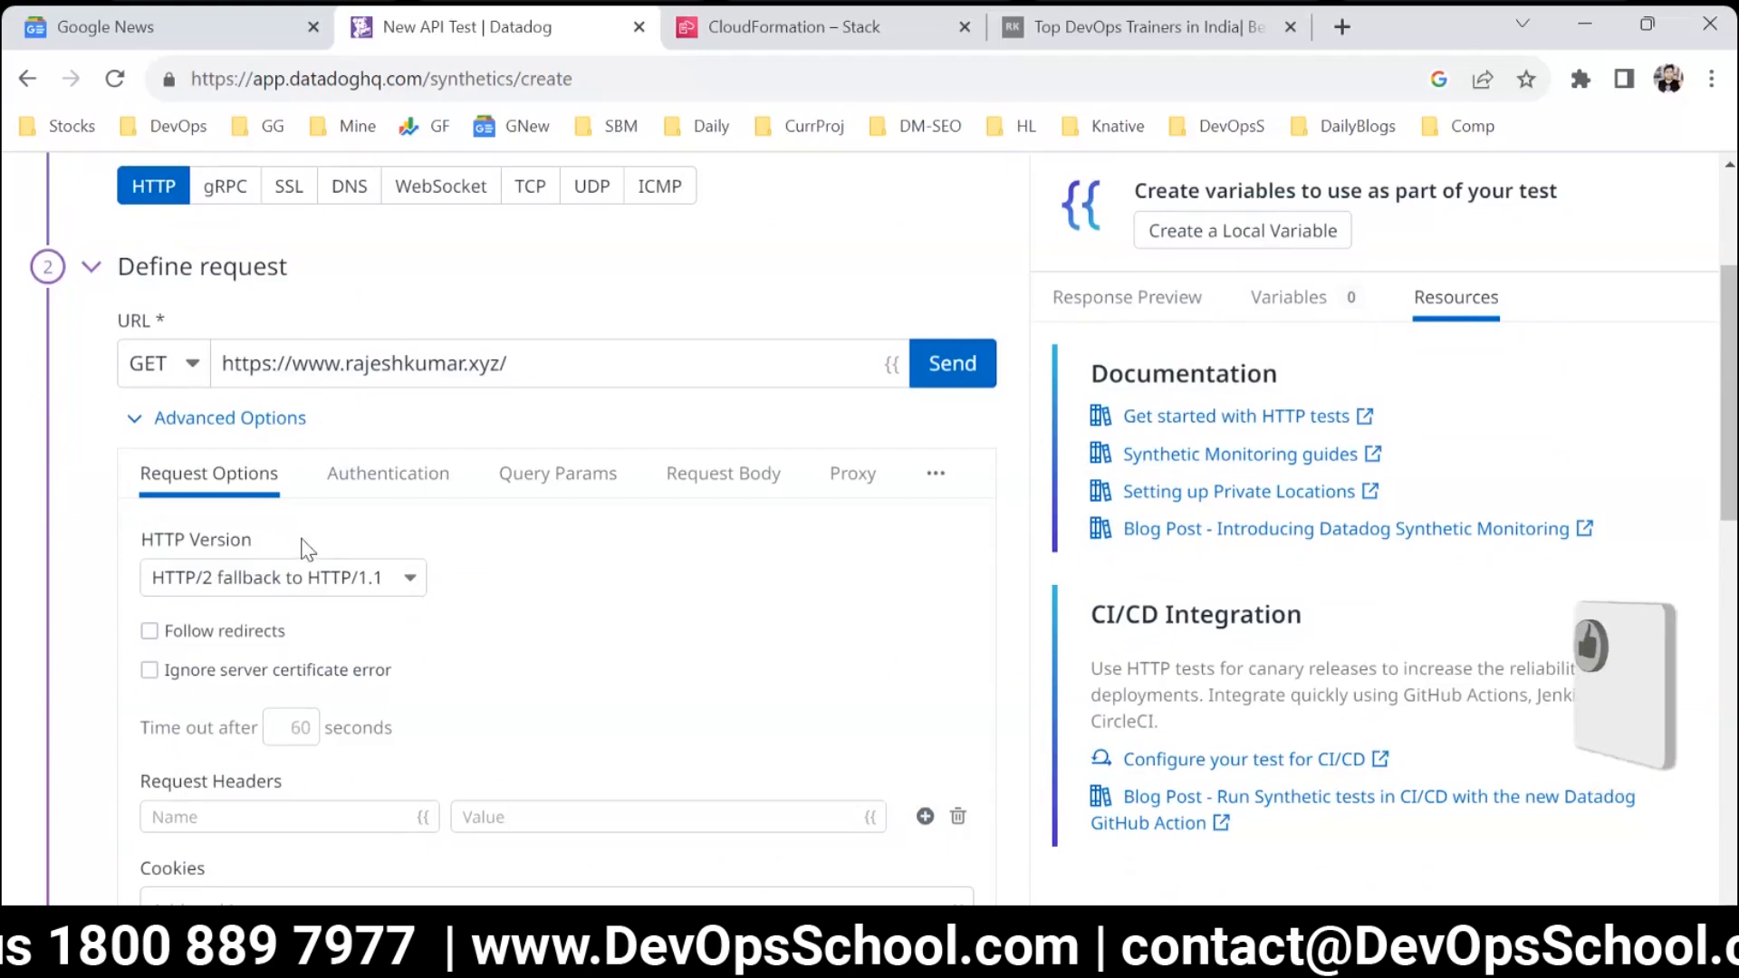
Examine the HTTP version choices and try the Follow redirects option on and off in the request options.
scroll(308, 550, down, 1)
drag(141, 403, 262, 405)
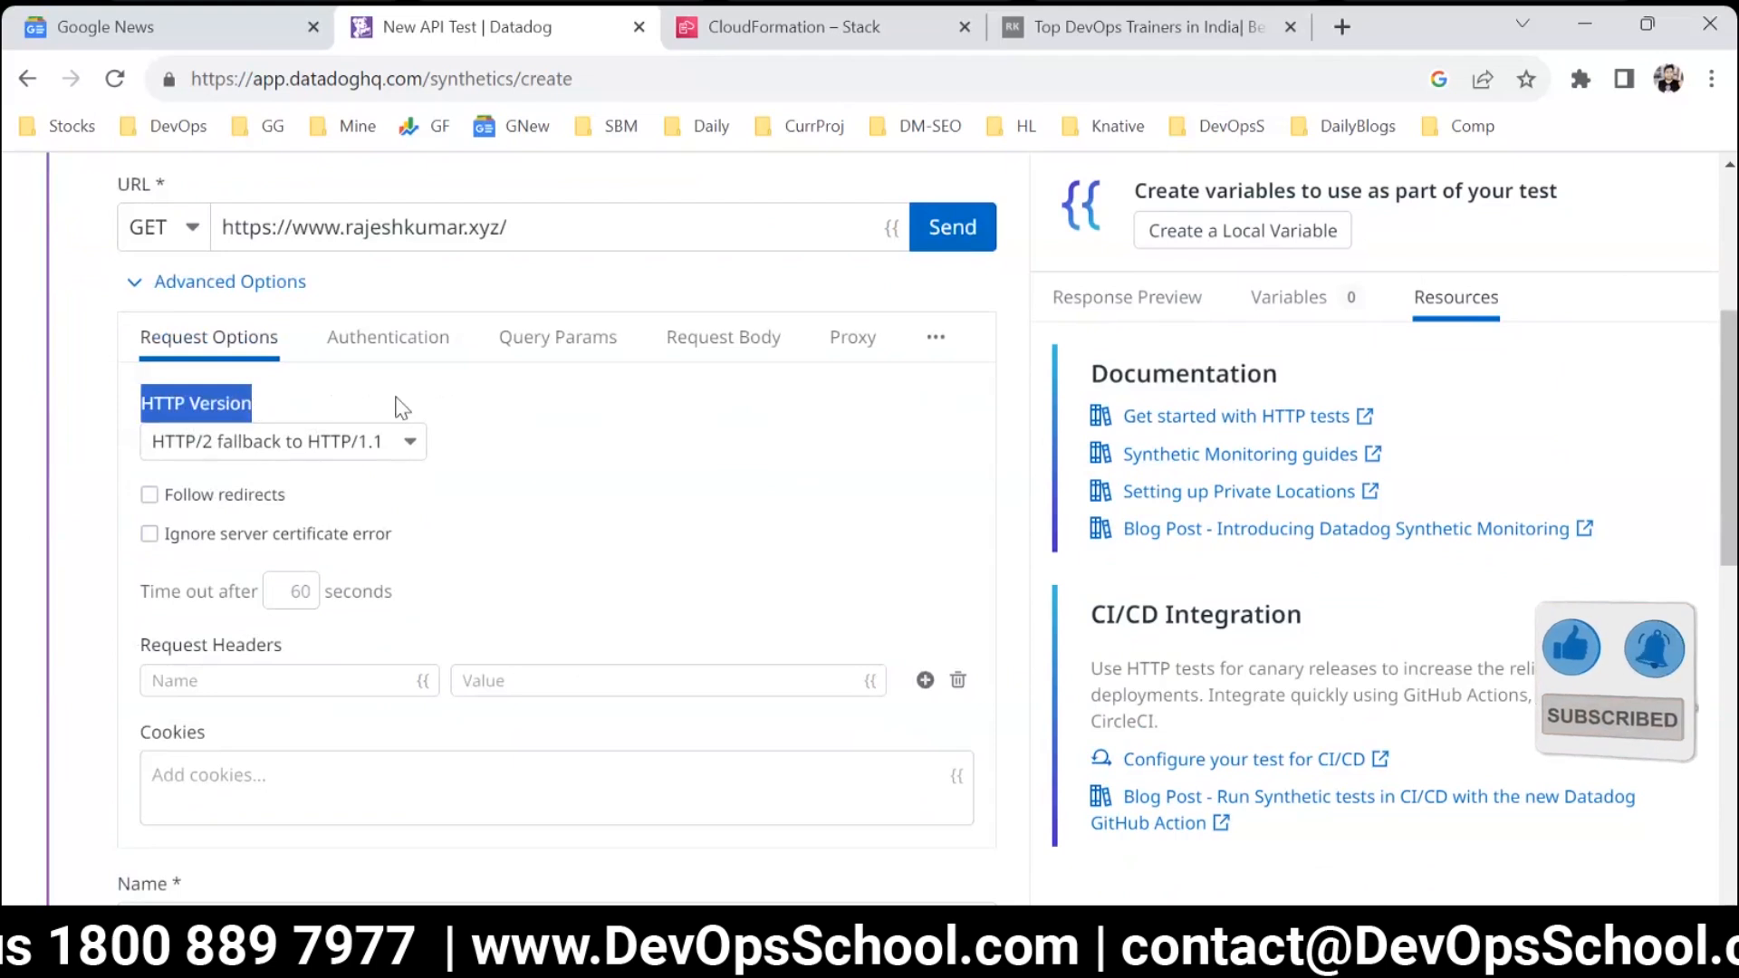
scroll(262, 289, up, 3)
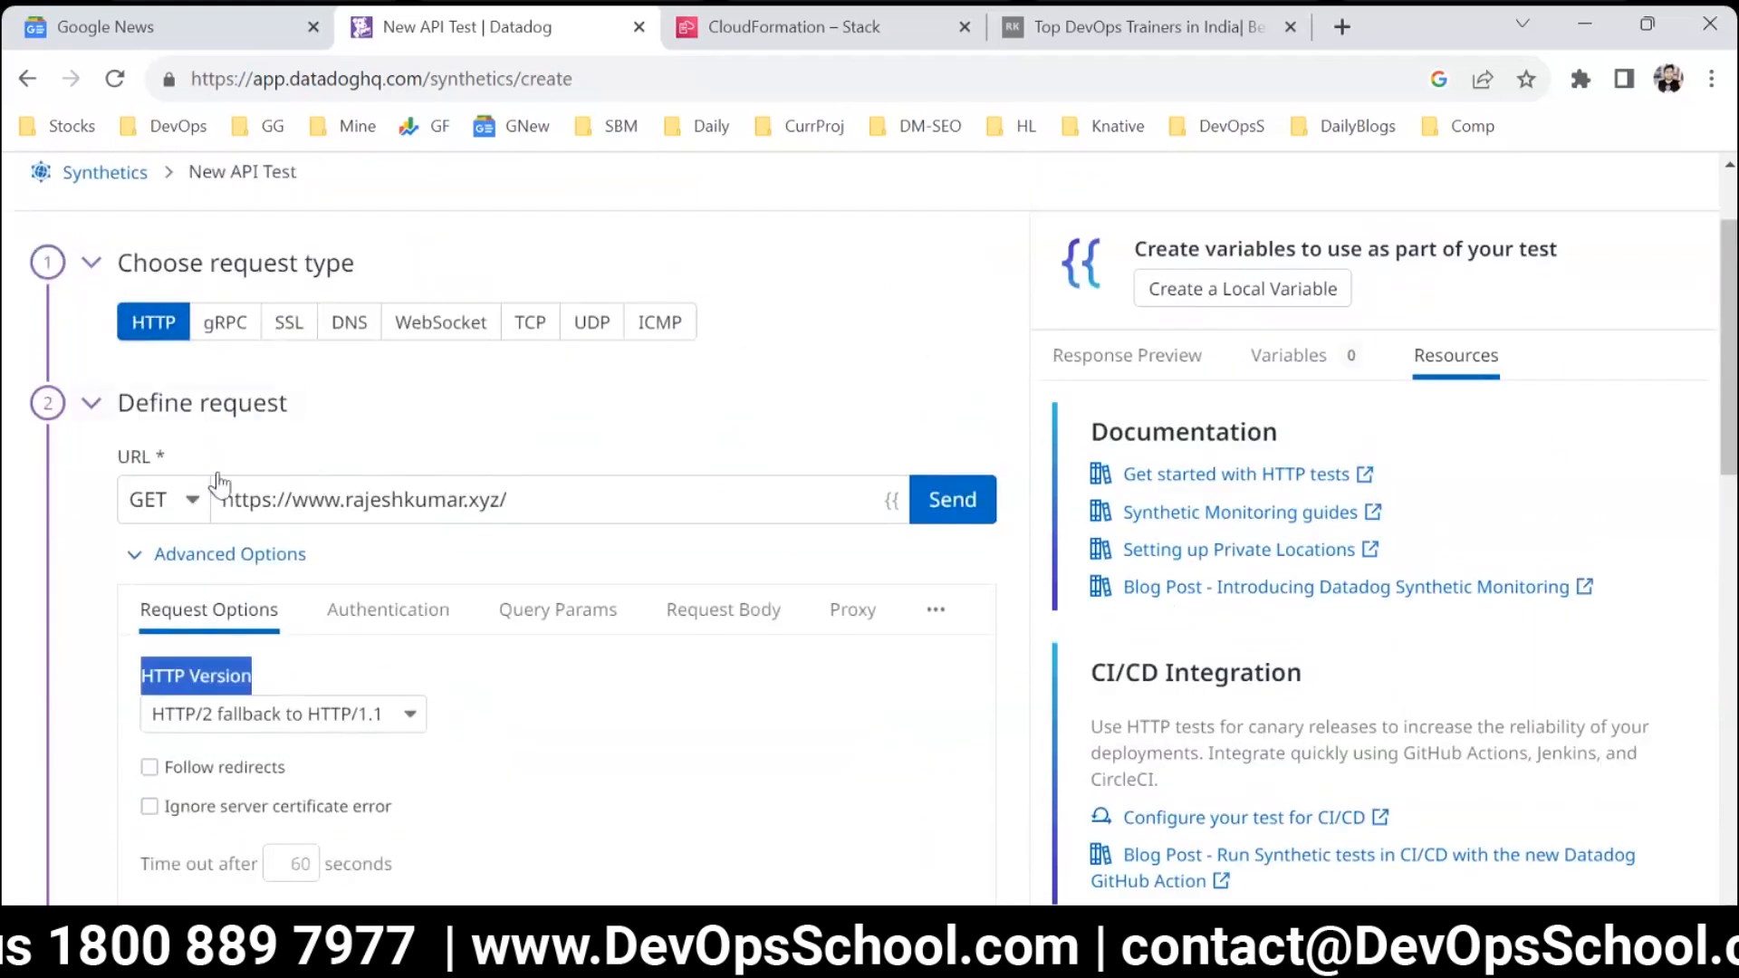
scroll(217, 475, down, 4)
click(233, 308)
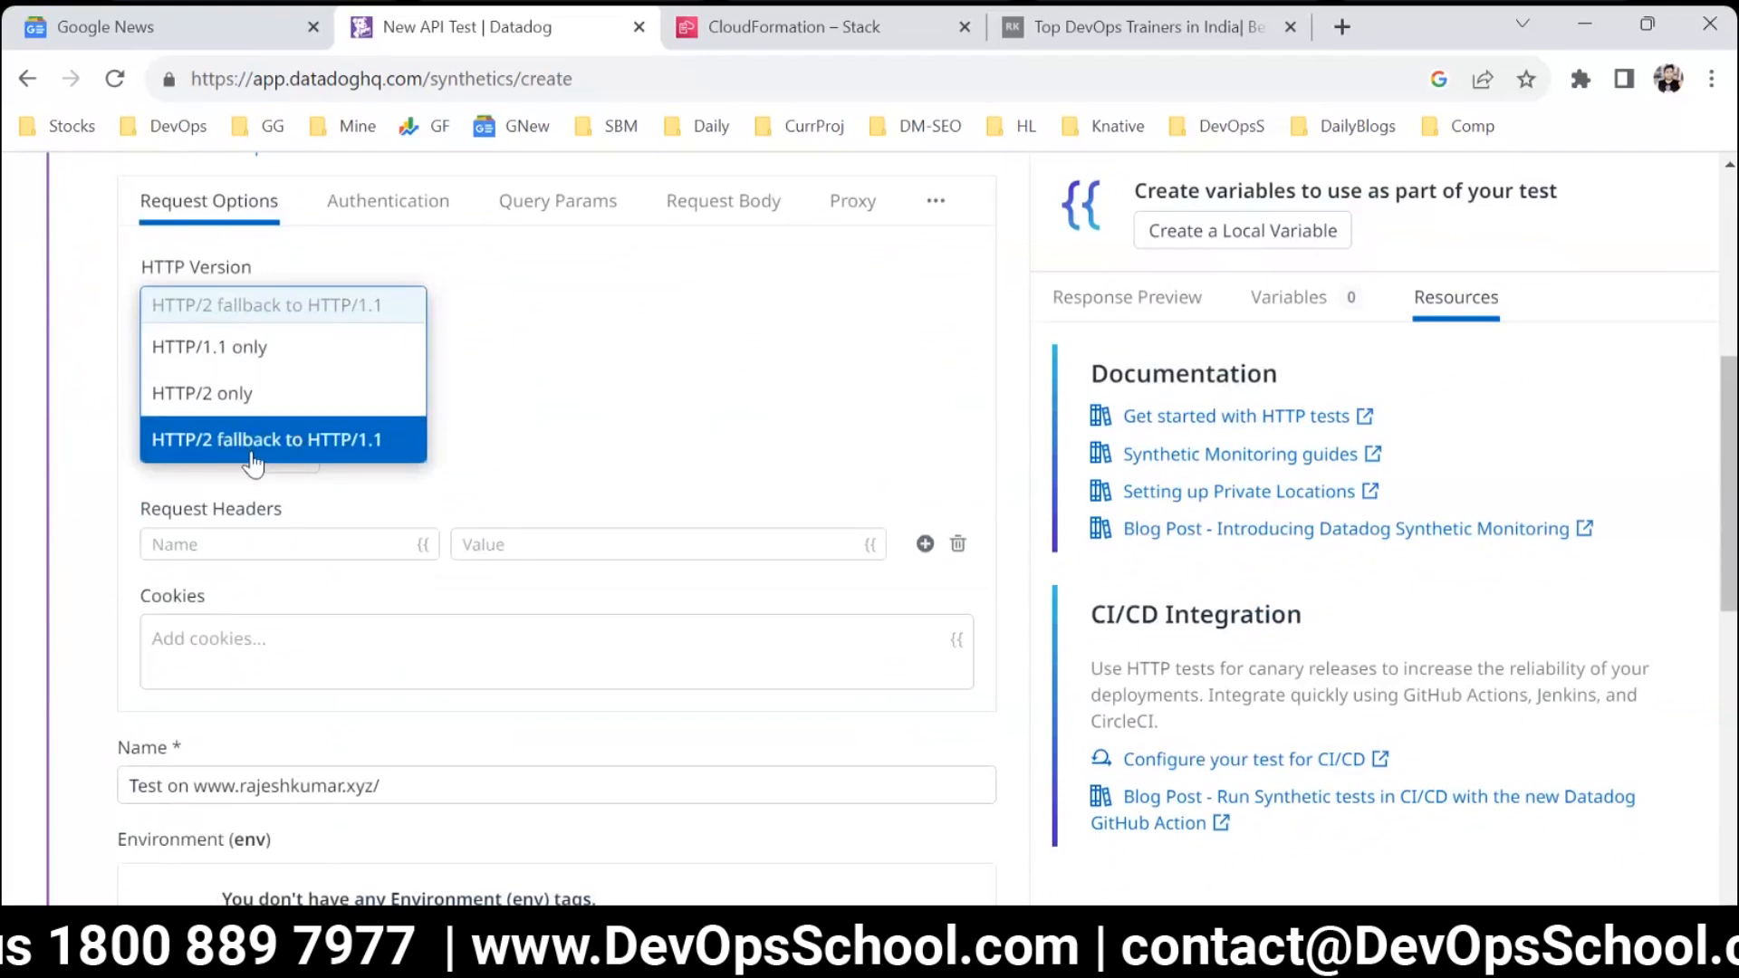
click(551, 387)
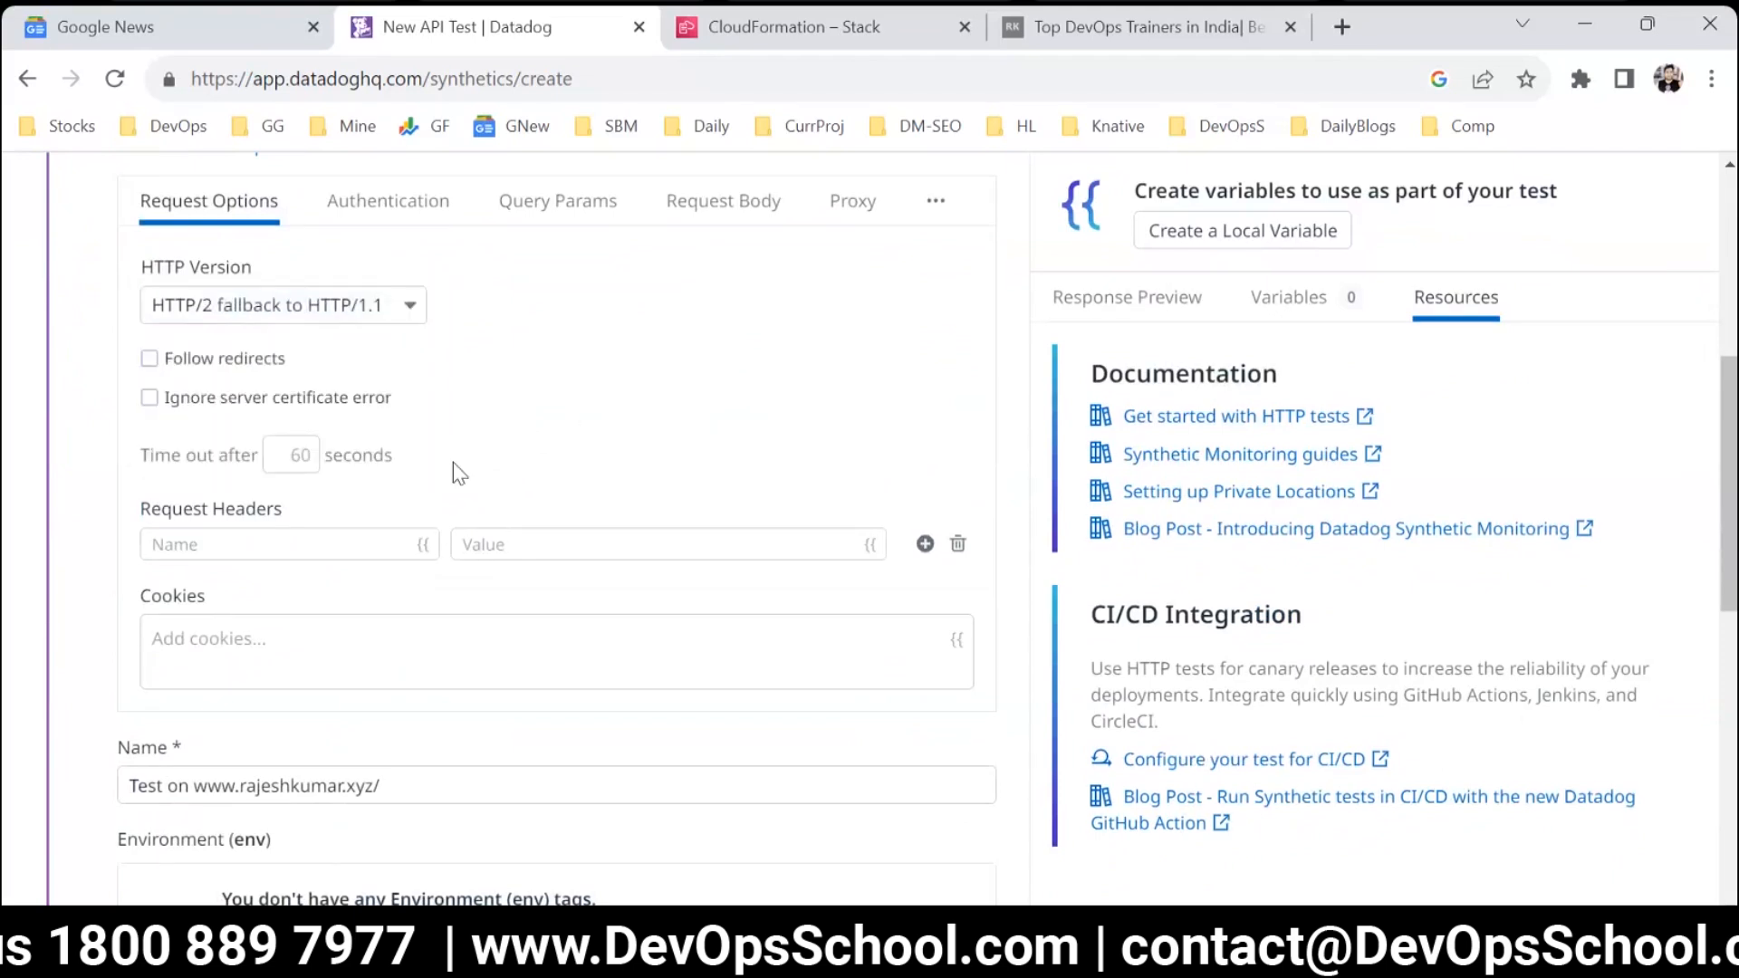
scroll(435, 543, up, 2)
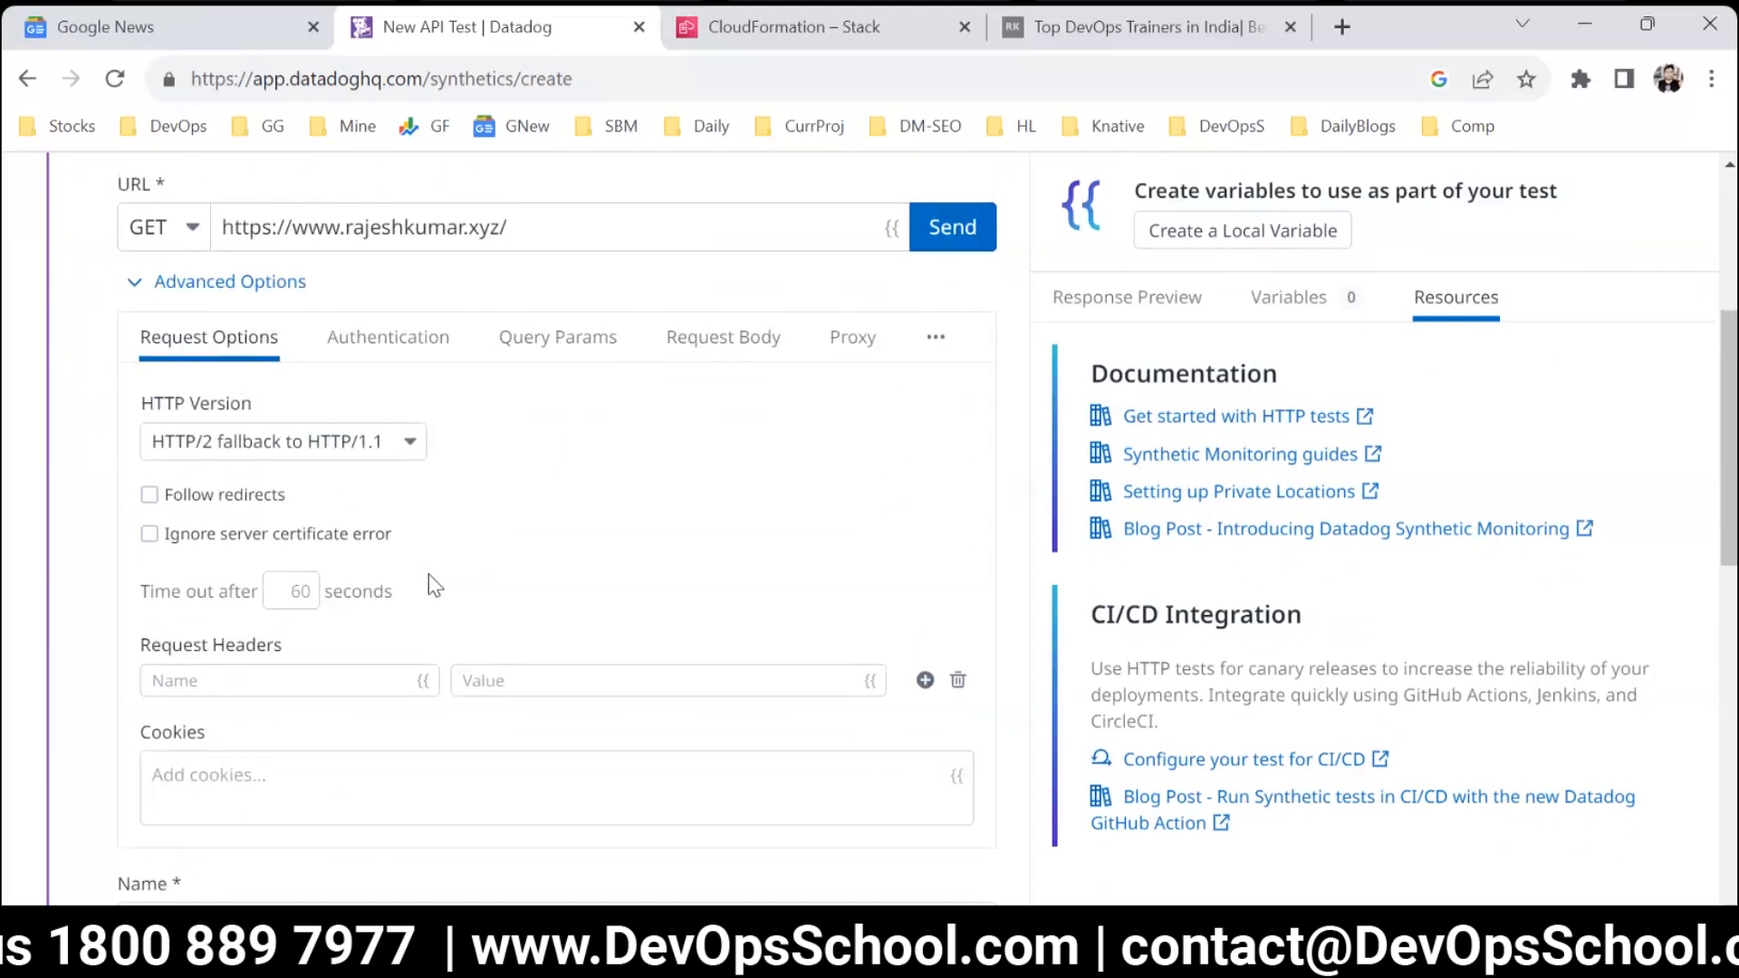
click(228, 501)
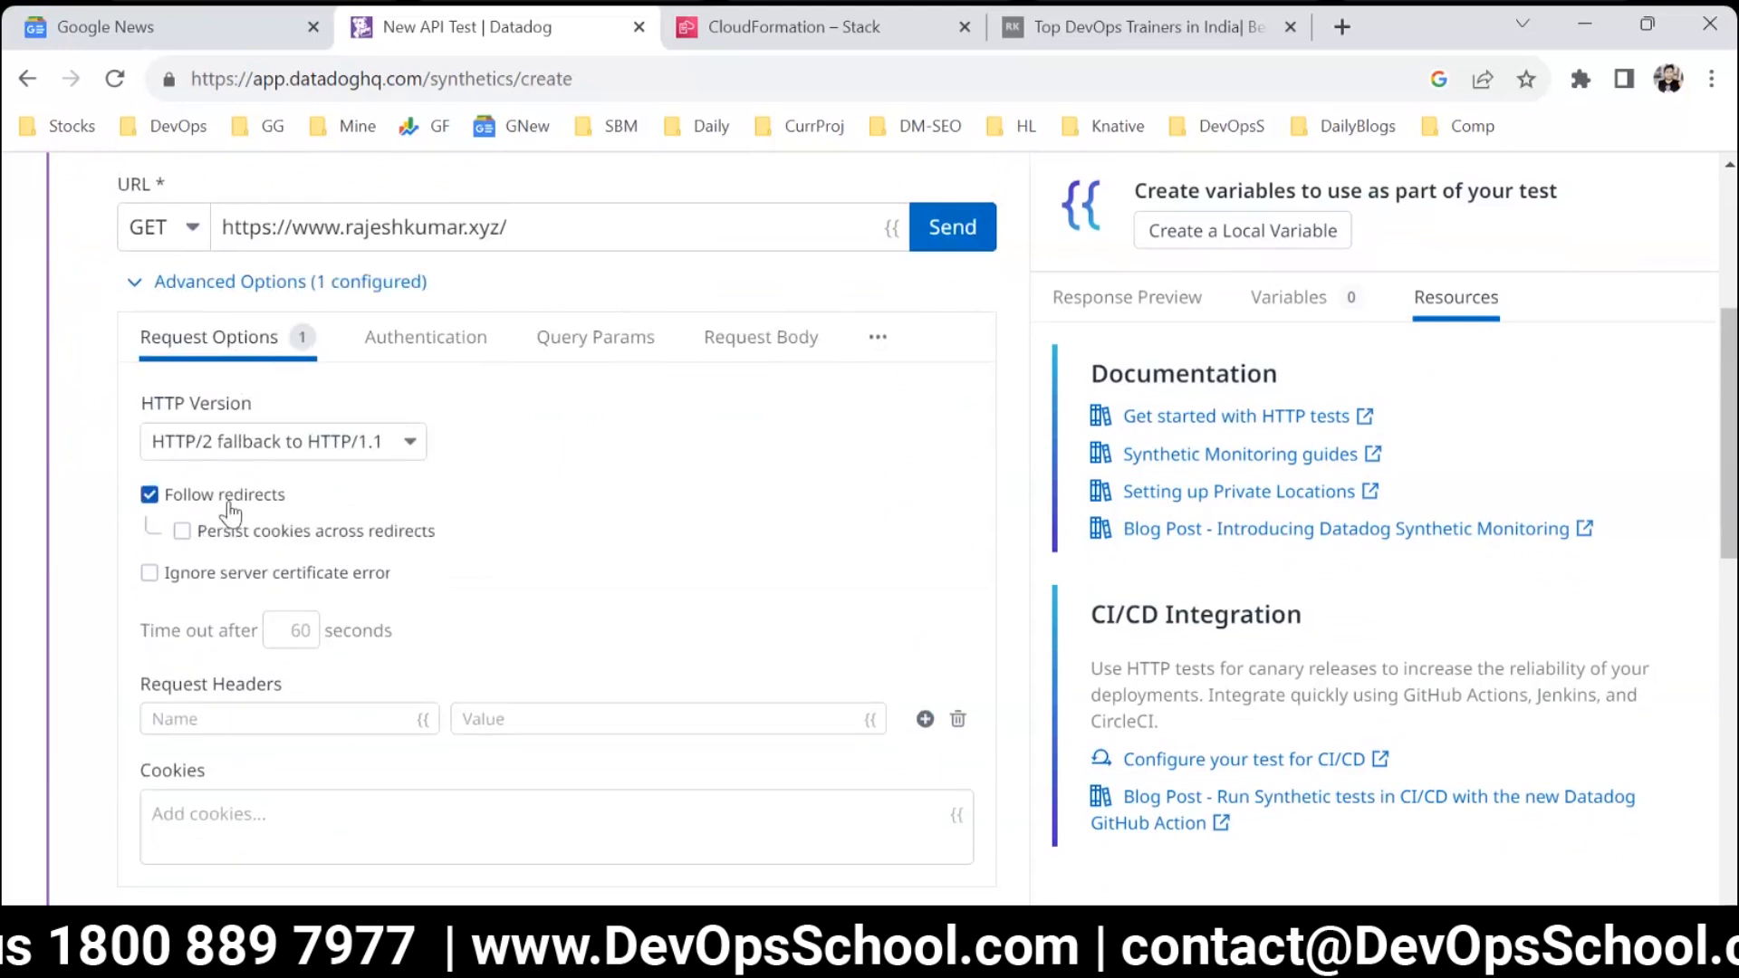
click(229, 504)
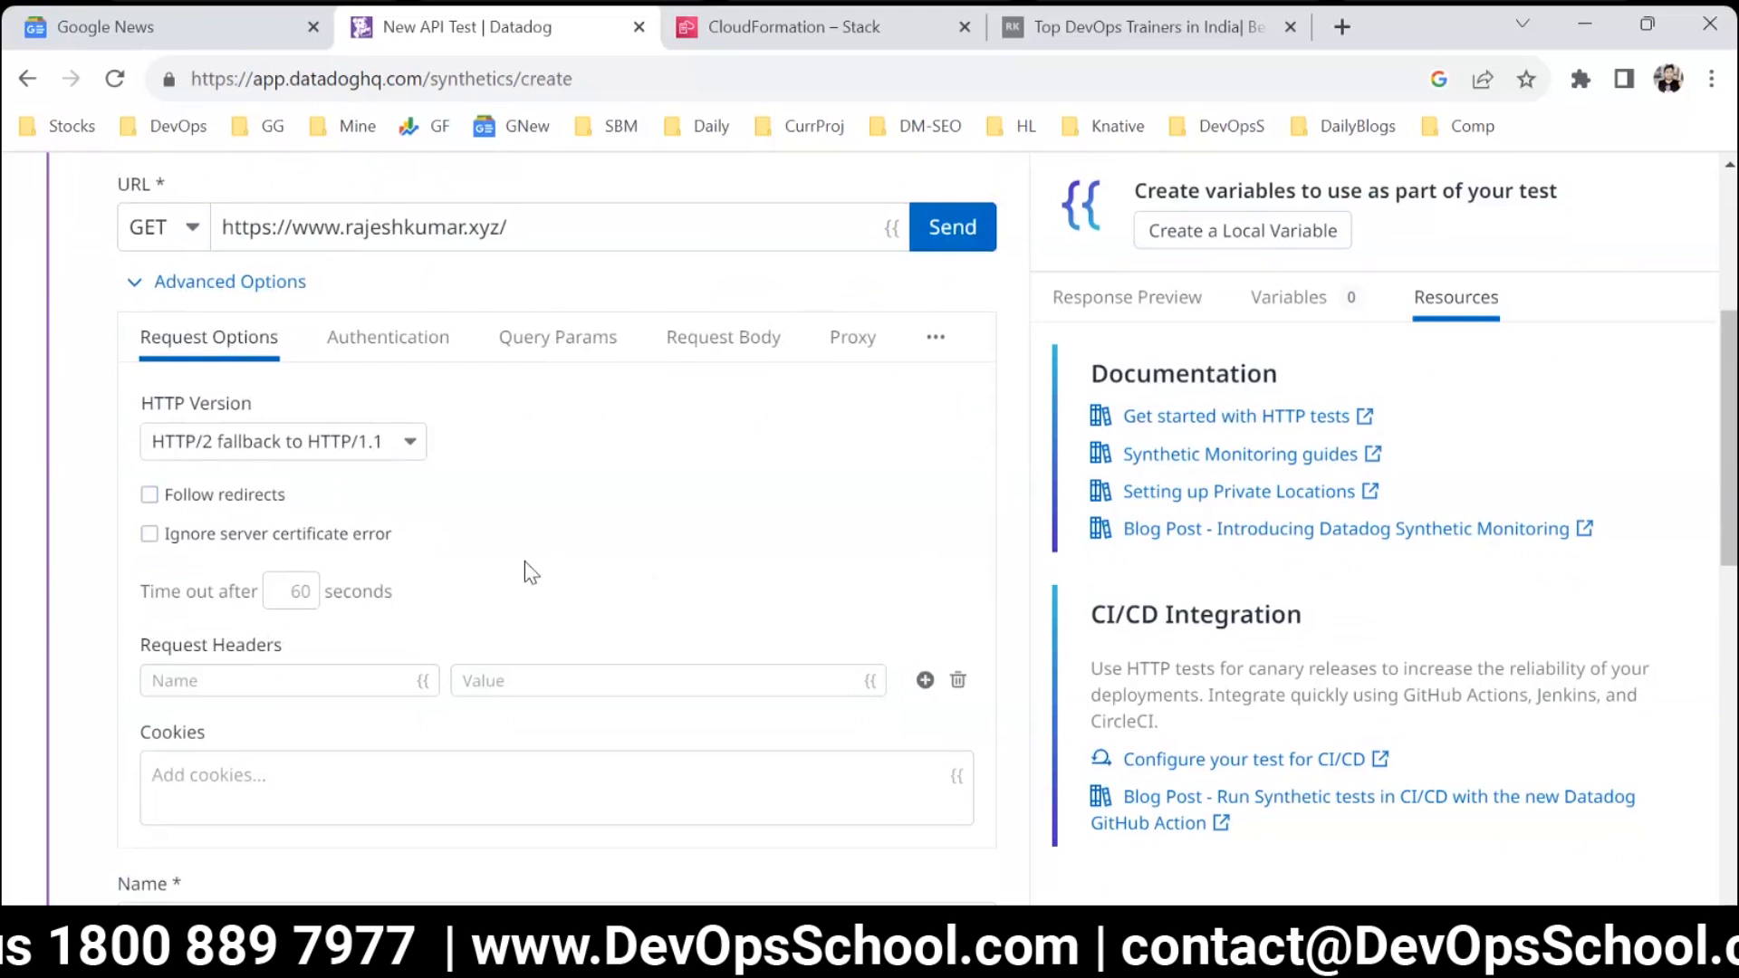
Review the timeout, request header and cookie settings together with the request URL.
scroll(524, 566, down, 2)
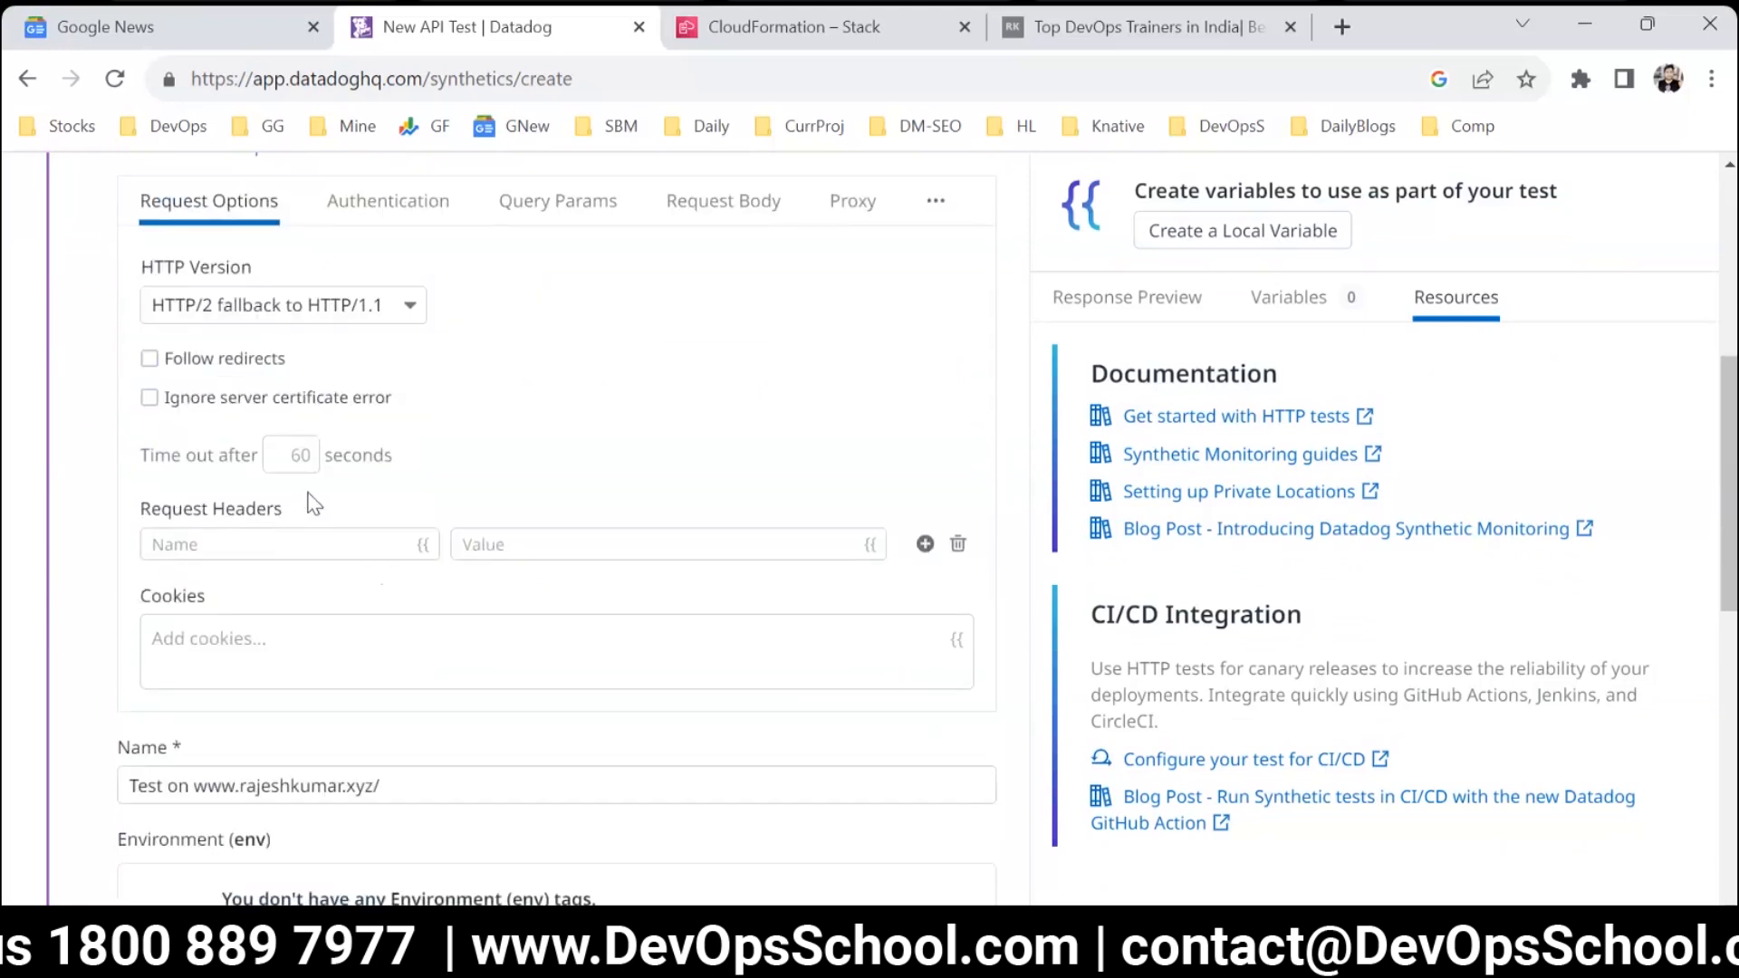
scroll(314, 505, up, 3)
drag(507, 362, 194, 361)
scroll(343, 620, down, 1)
scroll(342, 620, down, 2)
drag(163, 505, 331, 508)
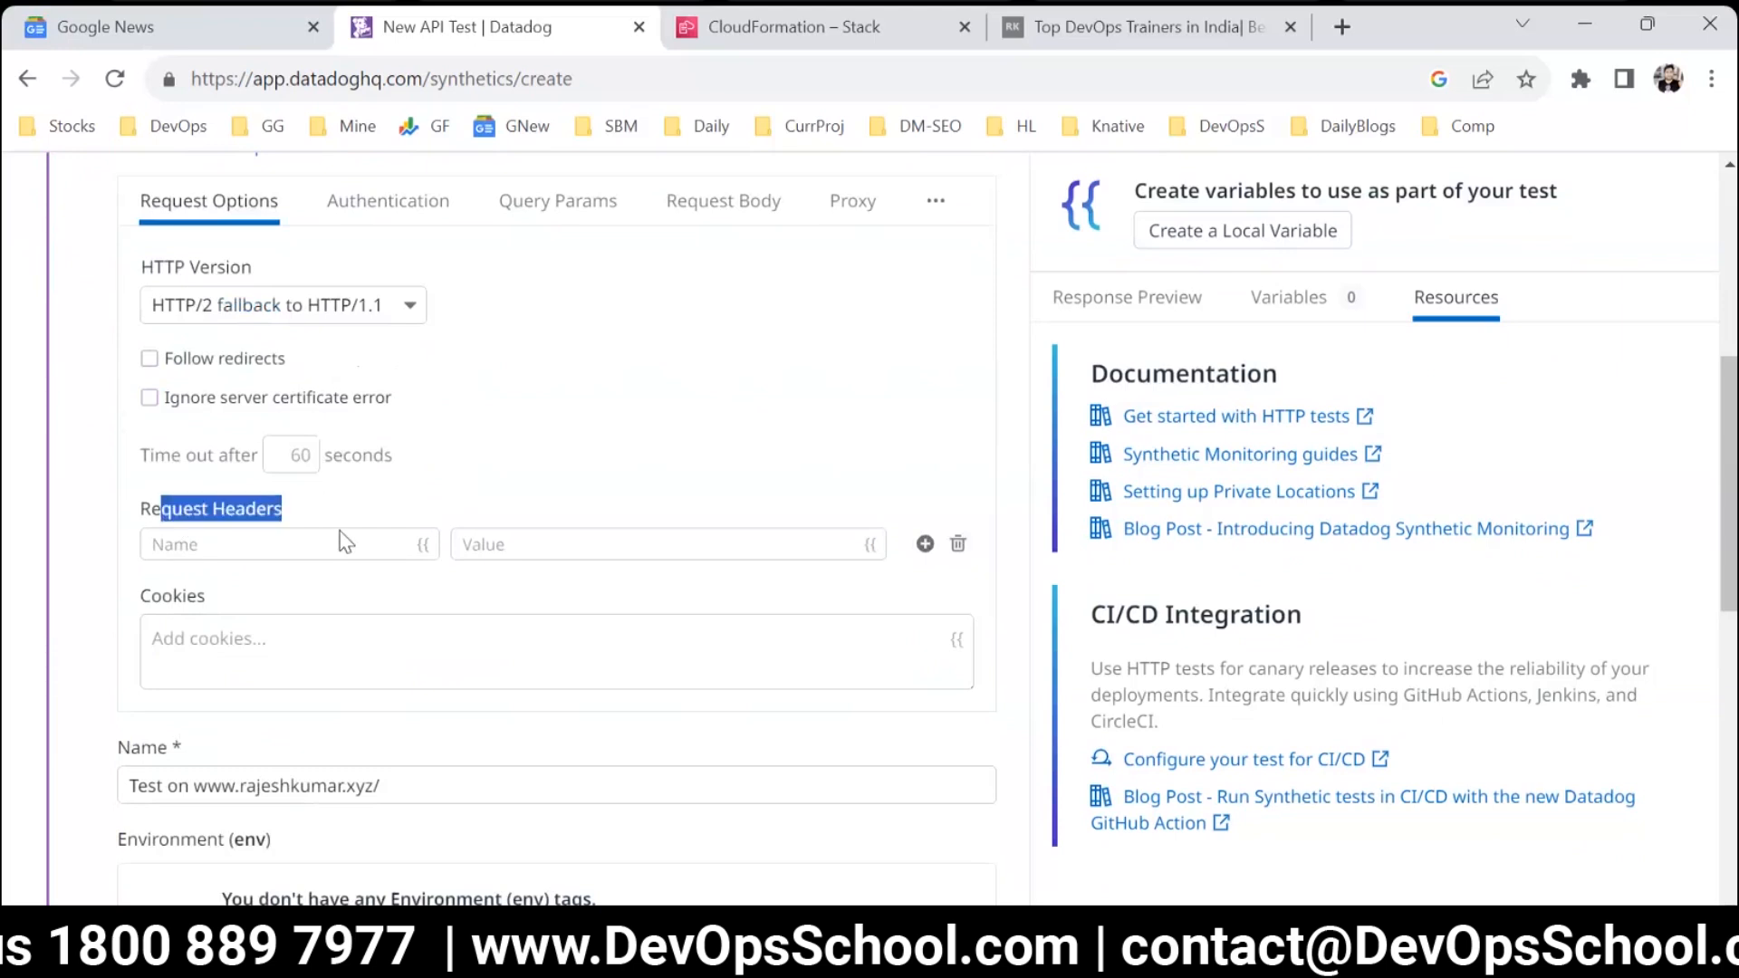
click(294, 628)
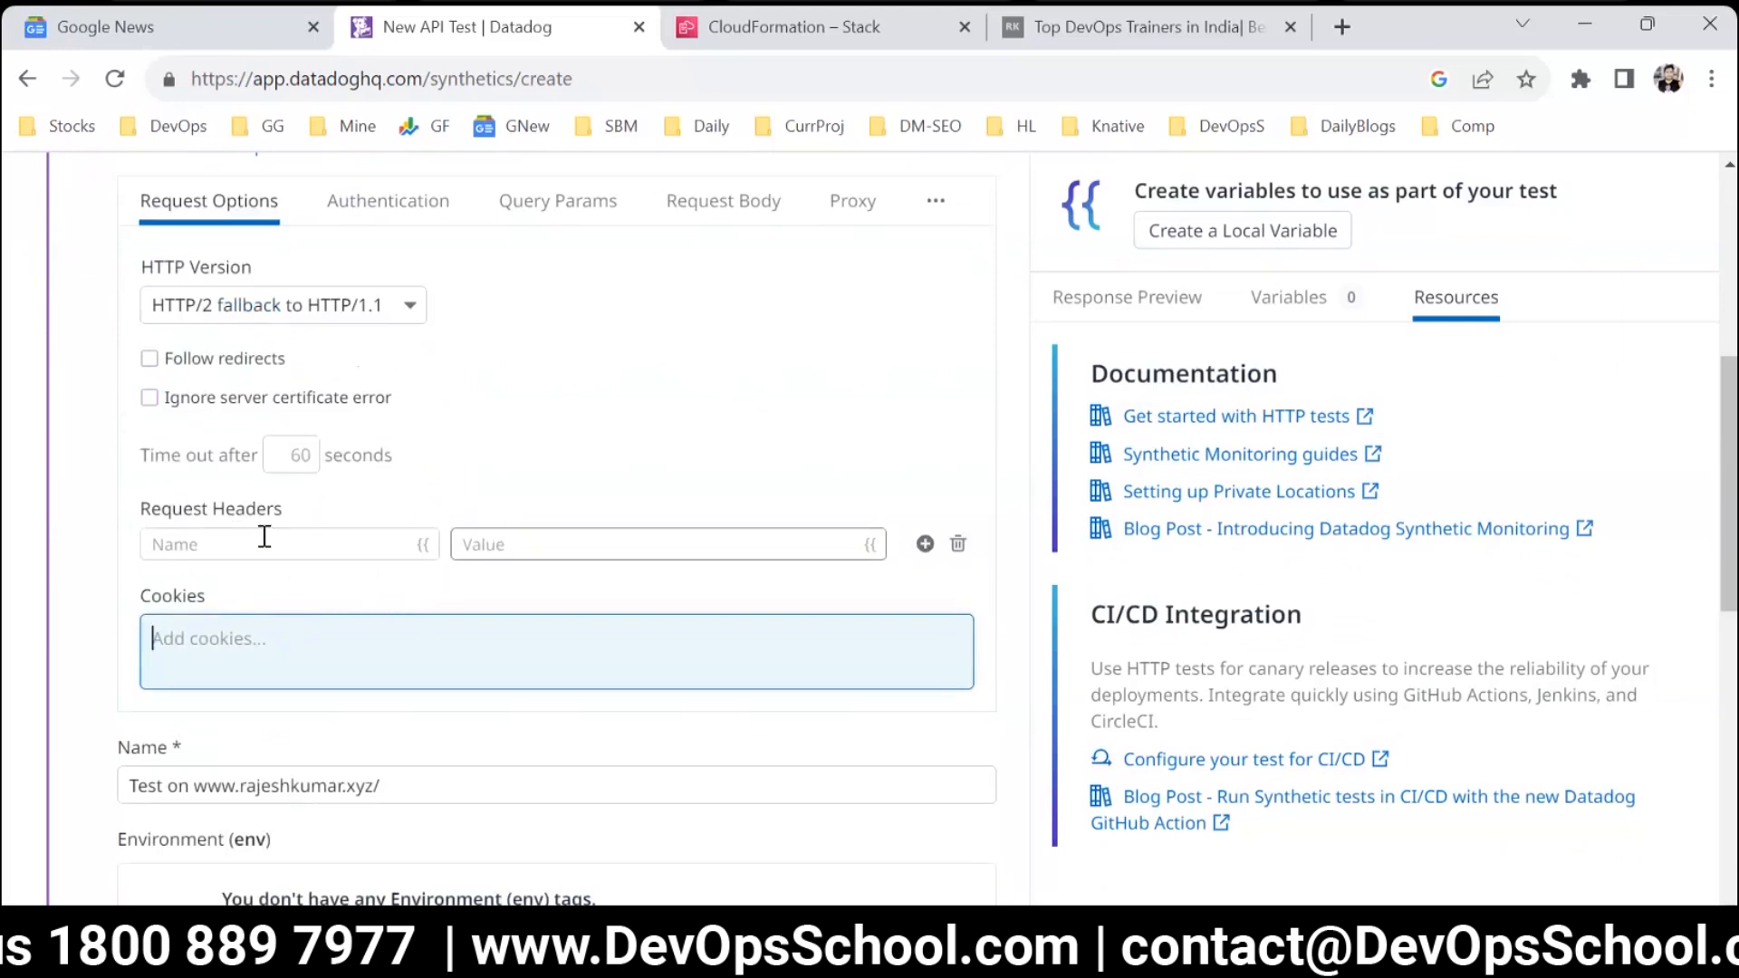
scroll(393, 574, up, 1)
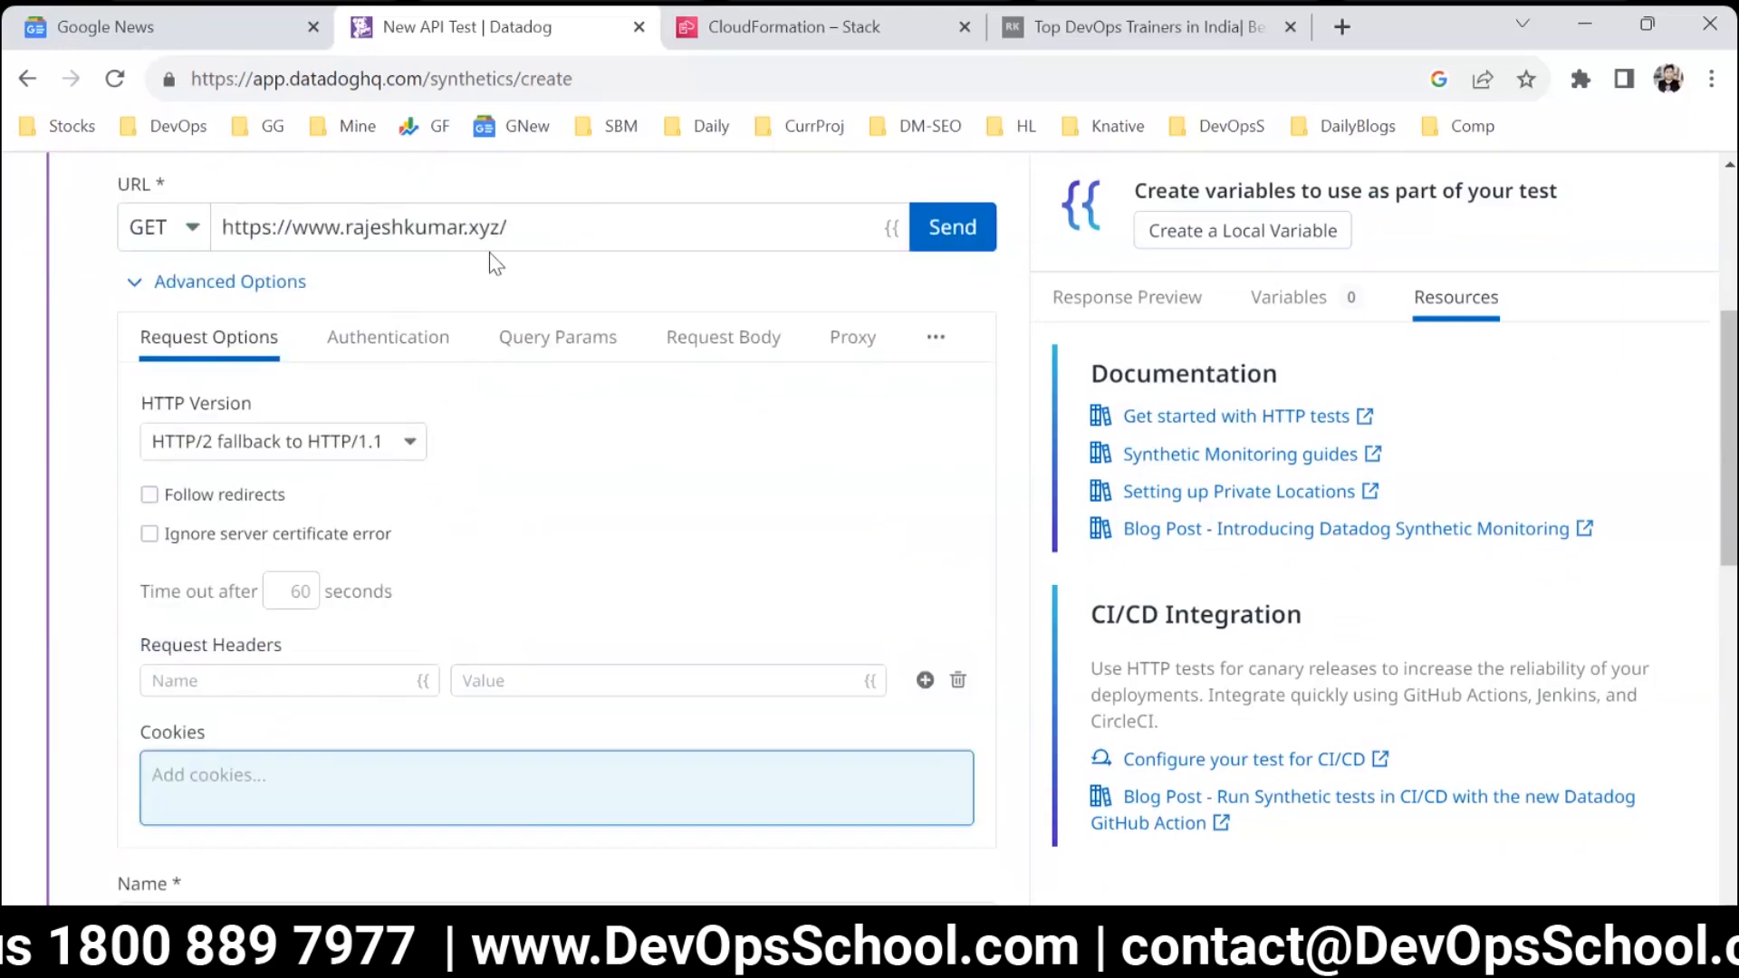
drag(519, 220, 222, 221)
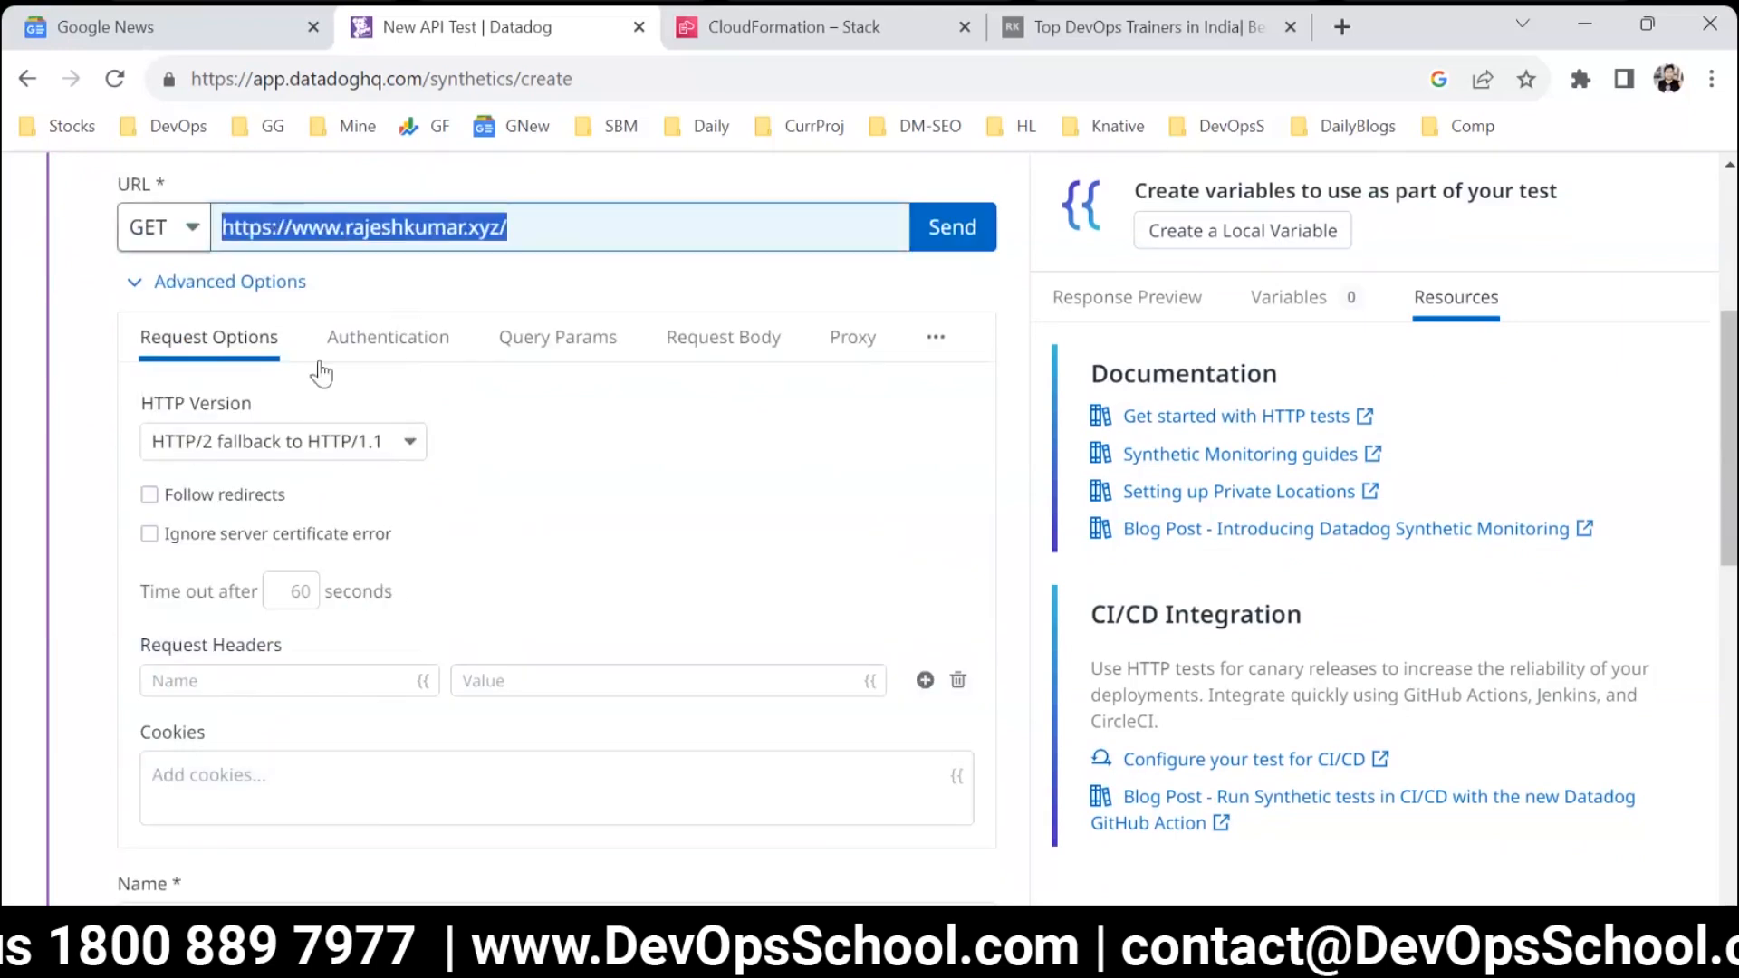
Examine the client certificate and authentication type settings, and show the query parameter settings.
click(388, 354)
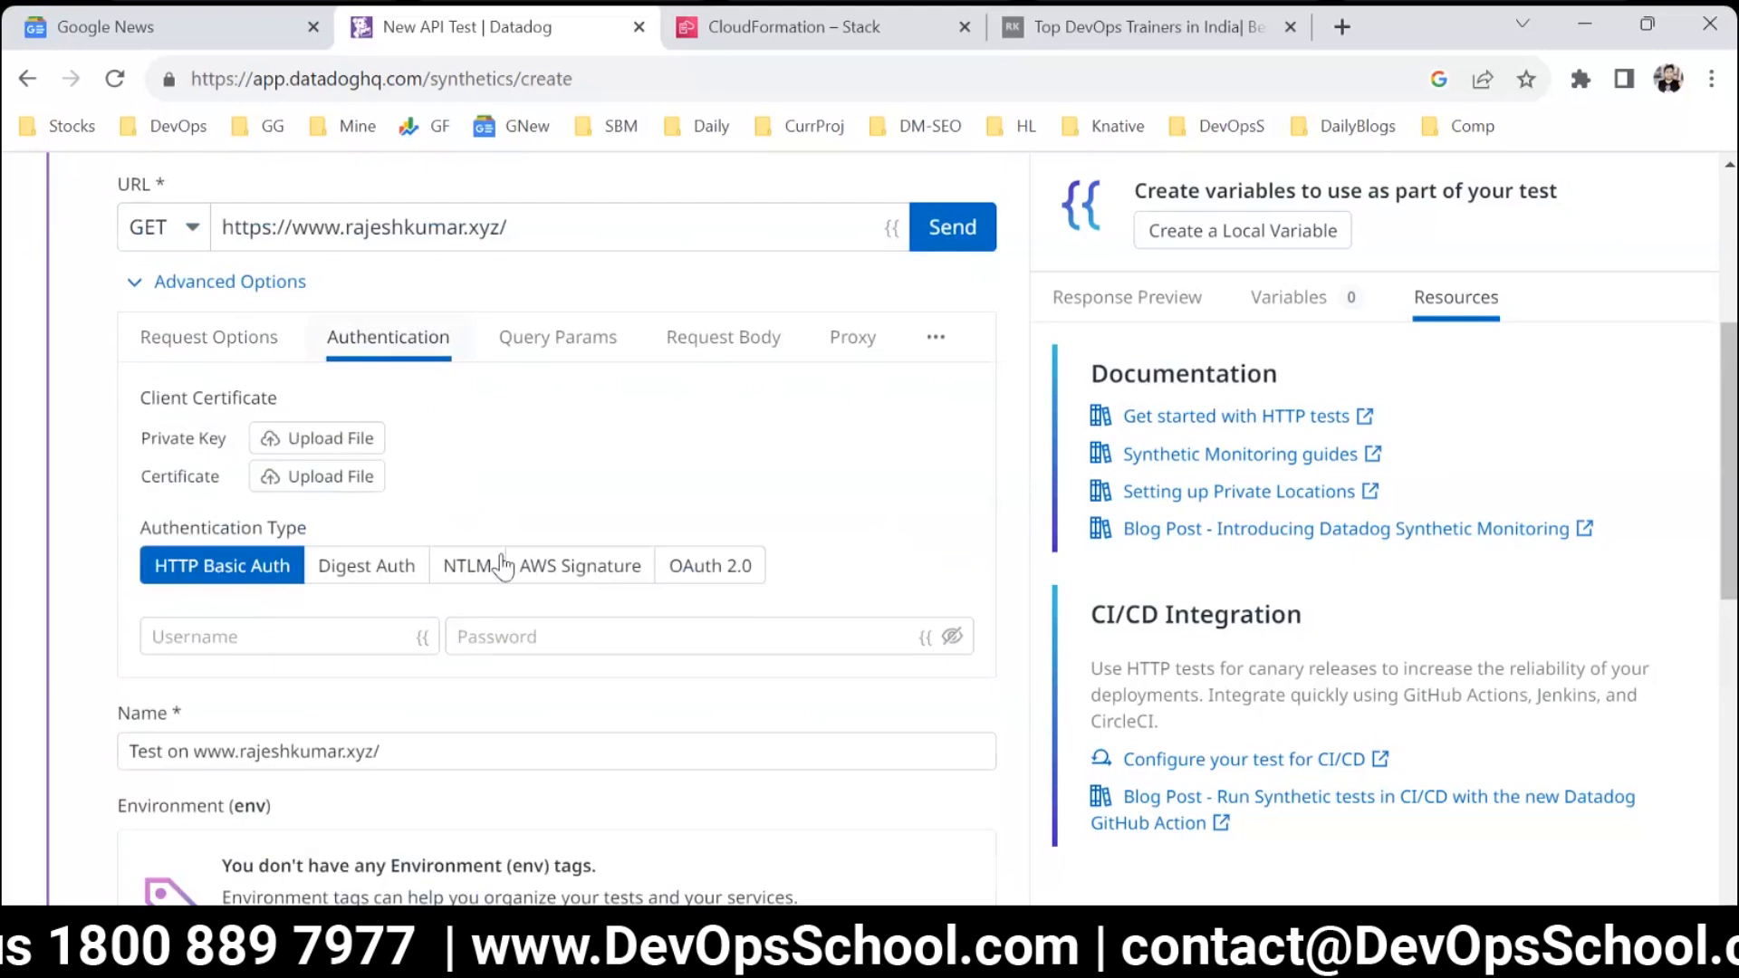
double_click(154, 479)
double_click(168, 438)
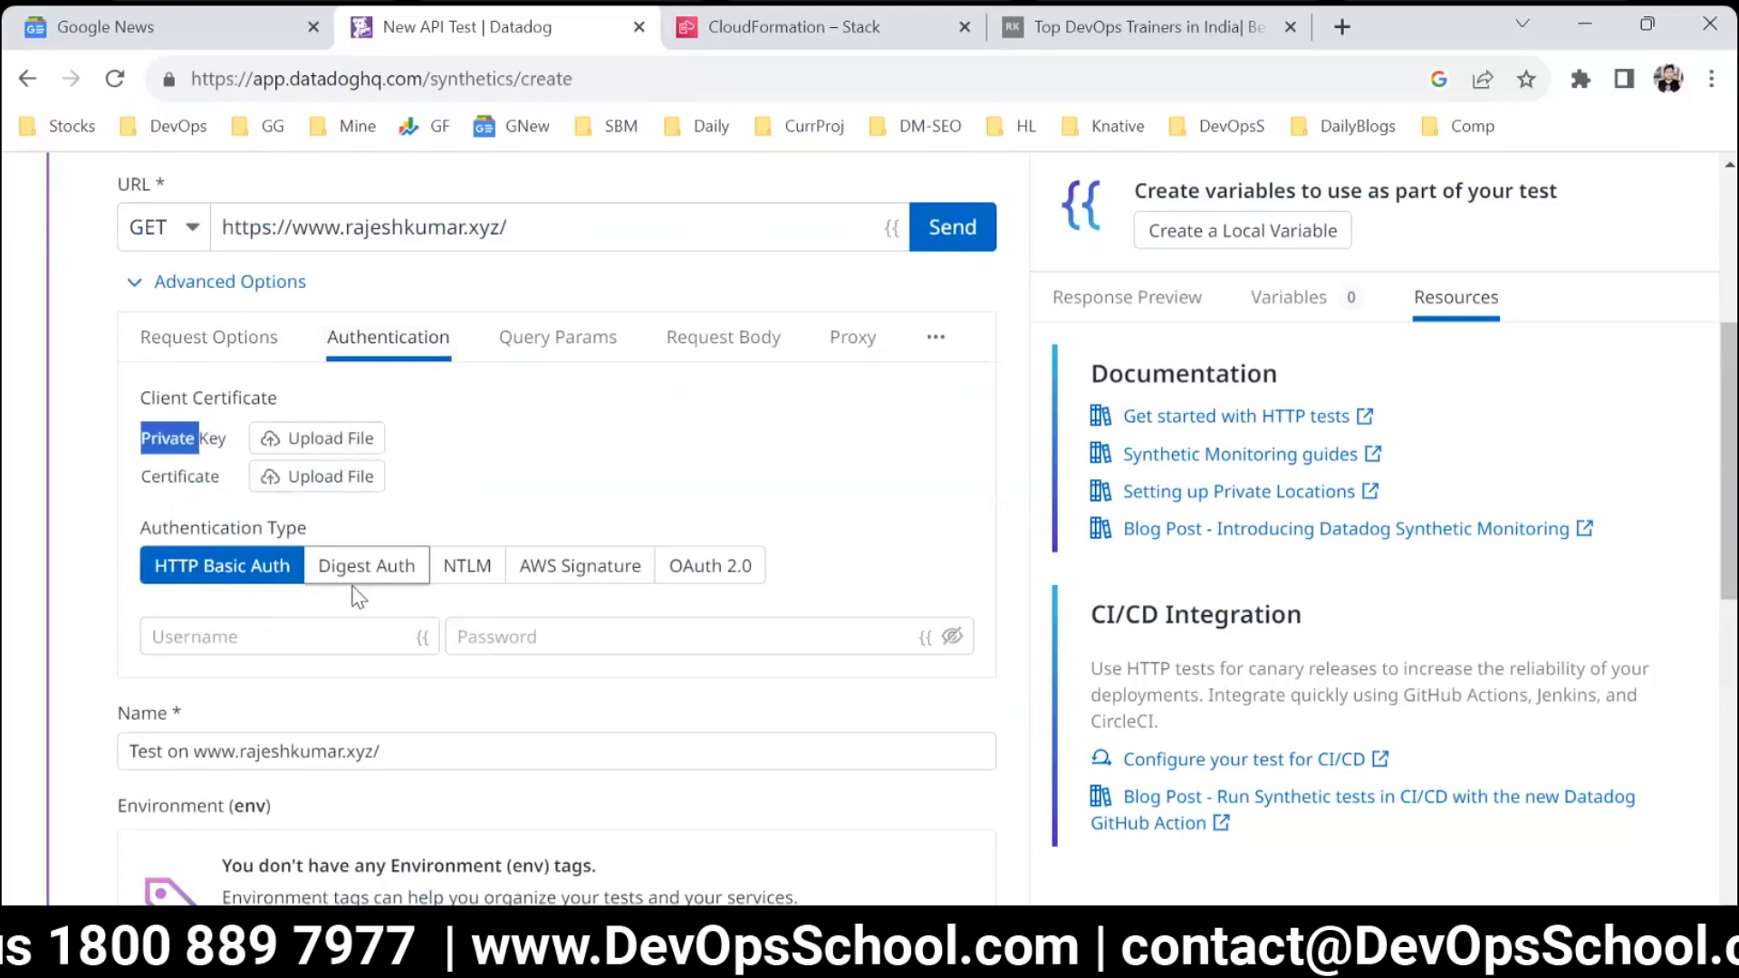
scroll(211, 462, down, 2)
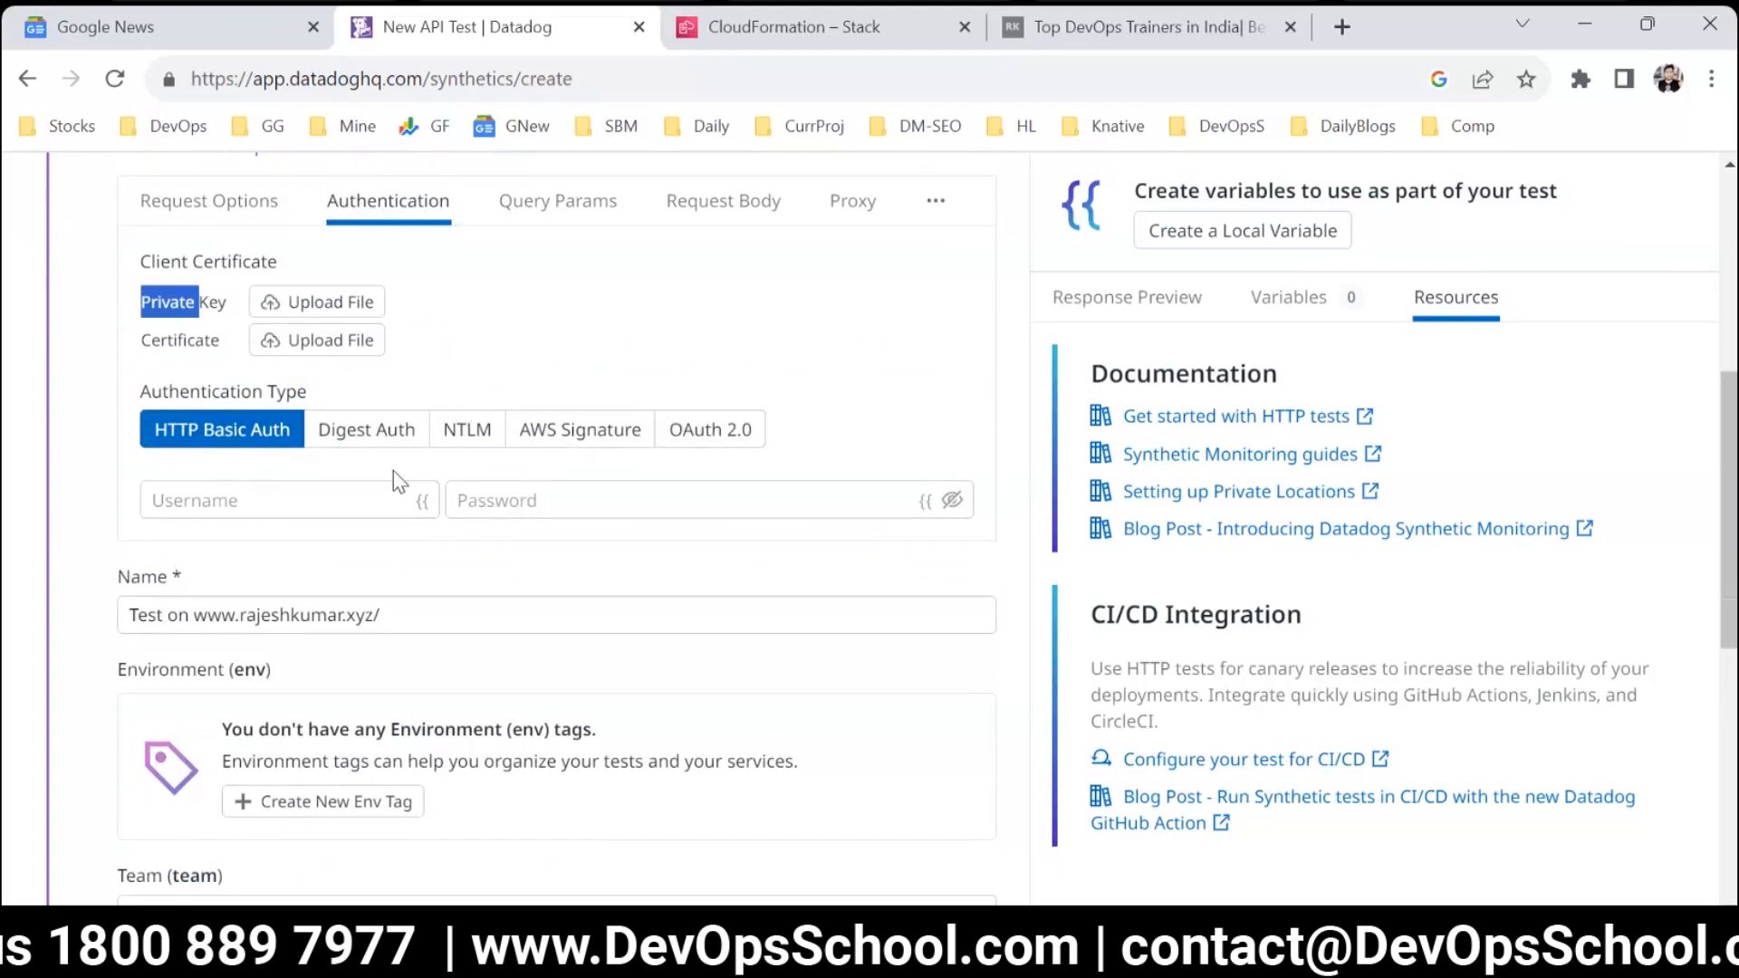
click(540, 216)
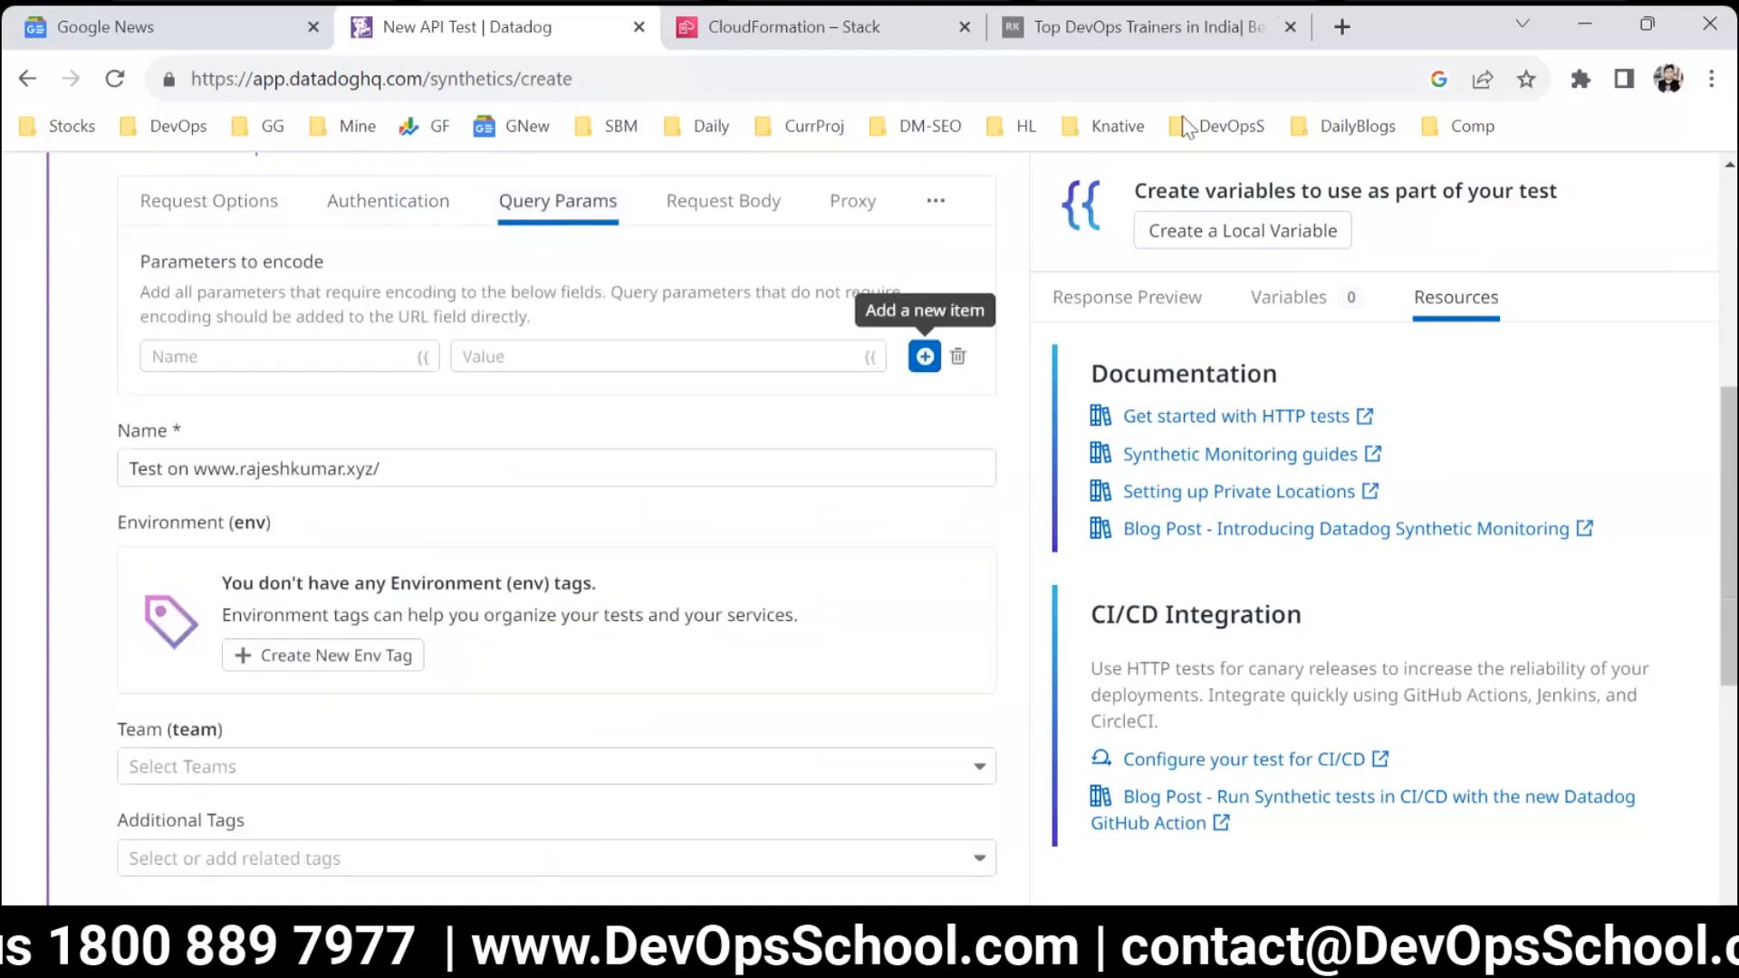
Open the Flipkart website in a new browser tab.
click(1285, 20)
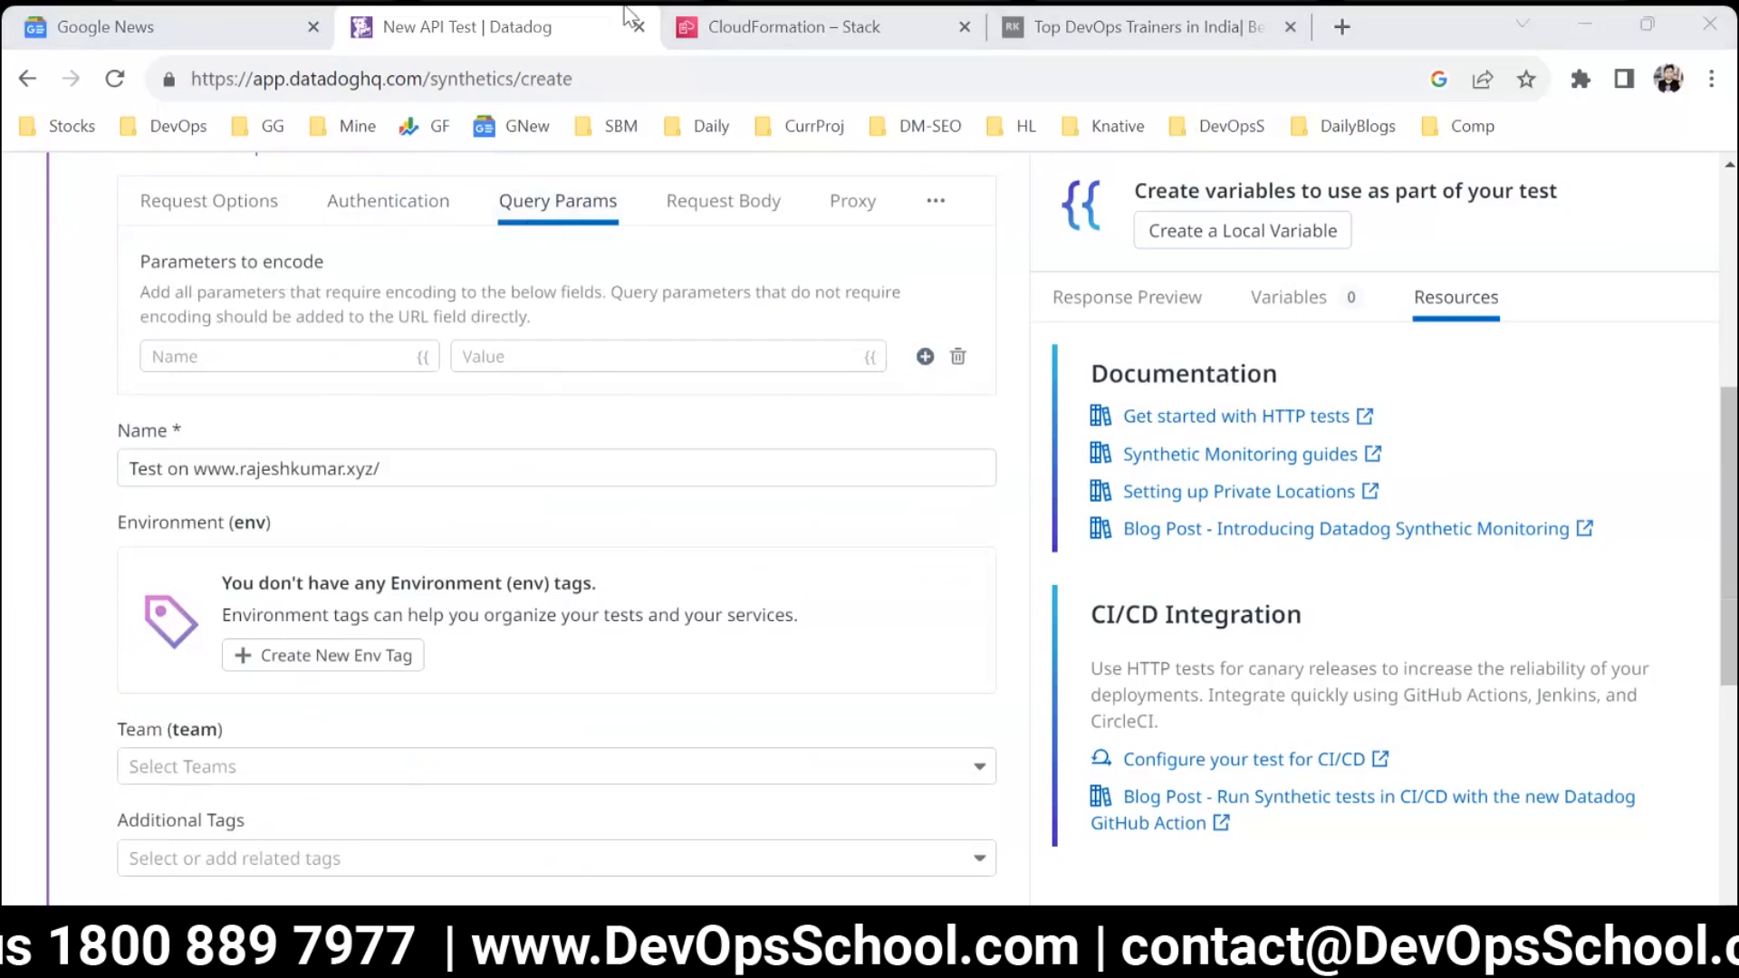
click(1342, 29)
text(flki)
key(BackSpace)
key(BackSpace)
key(BackSpace)
key(BackSpace)
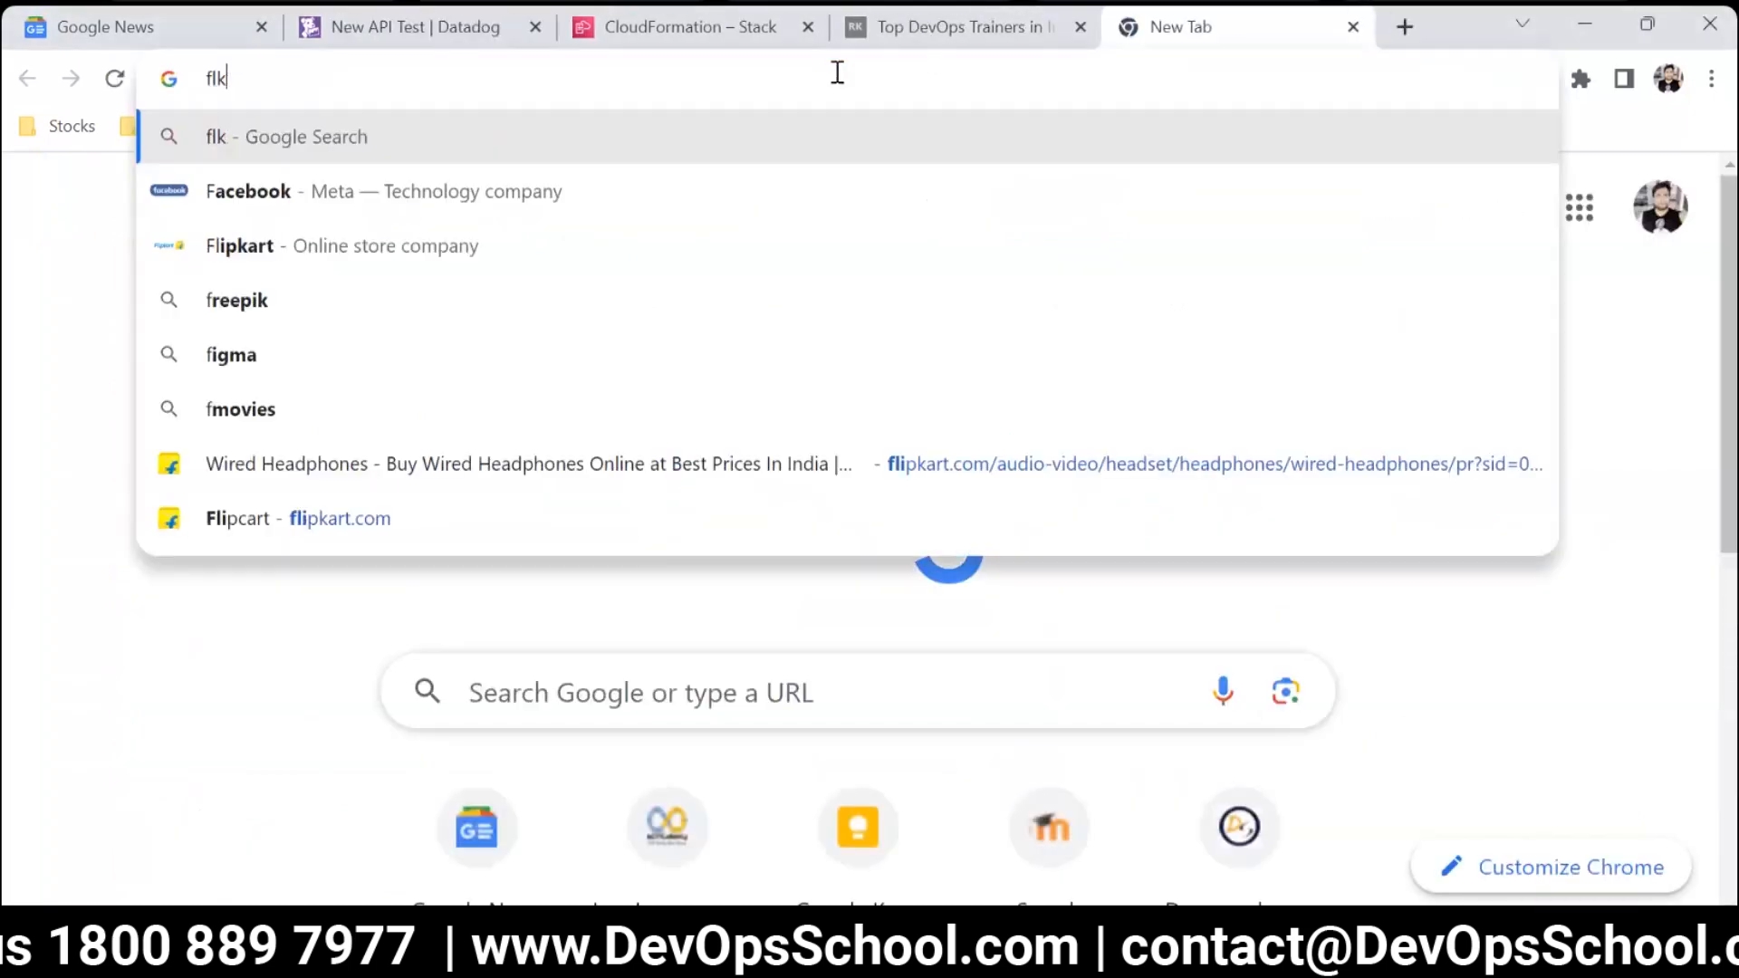
text(fli)
key(Return)
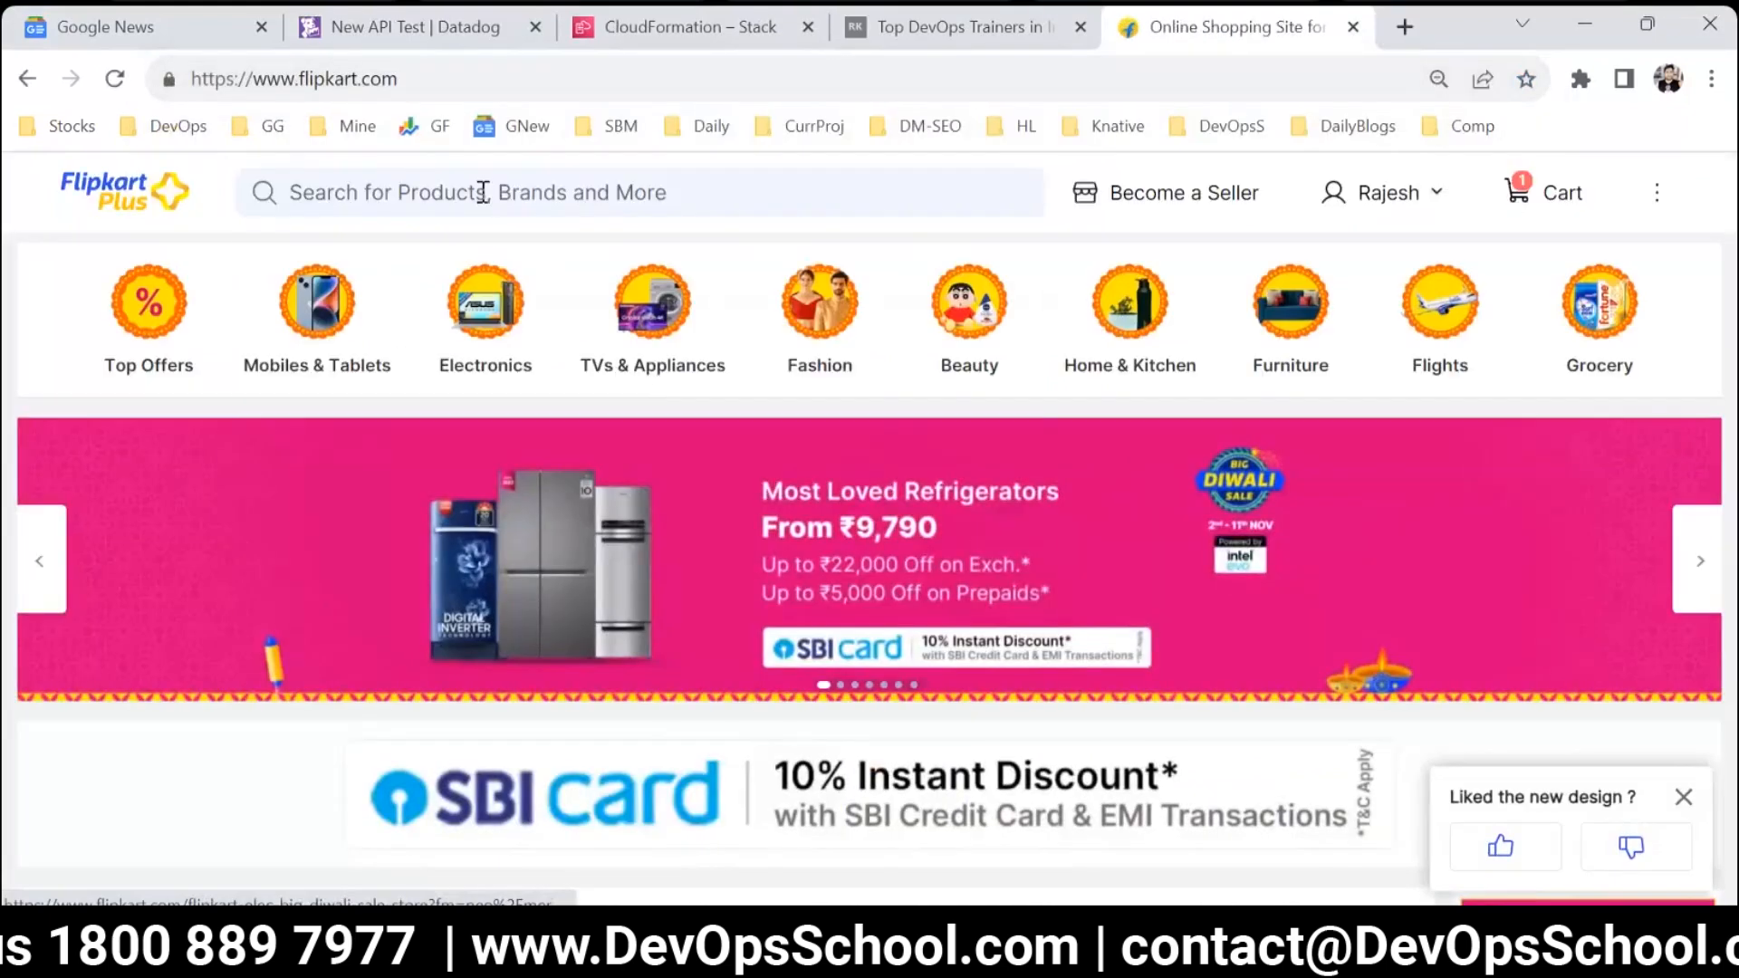
Search Flipkart for "mobile".
click(483, 191)
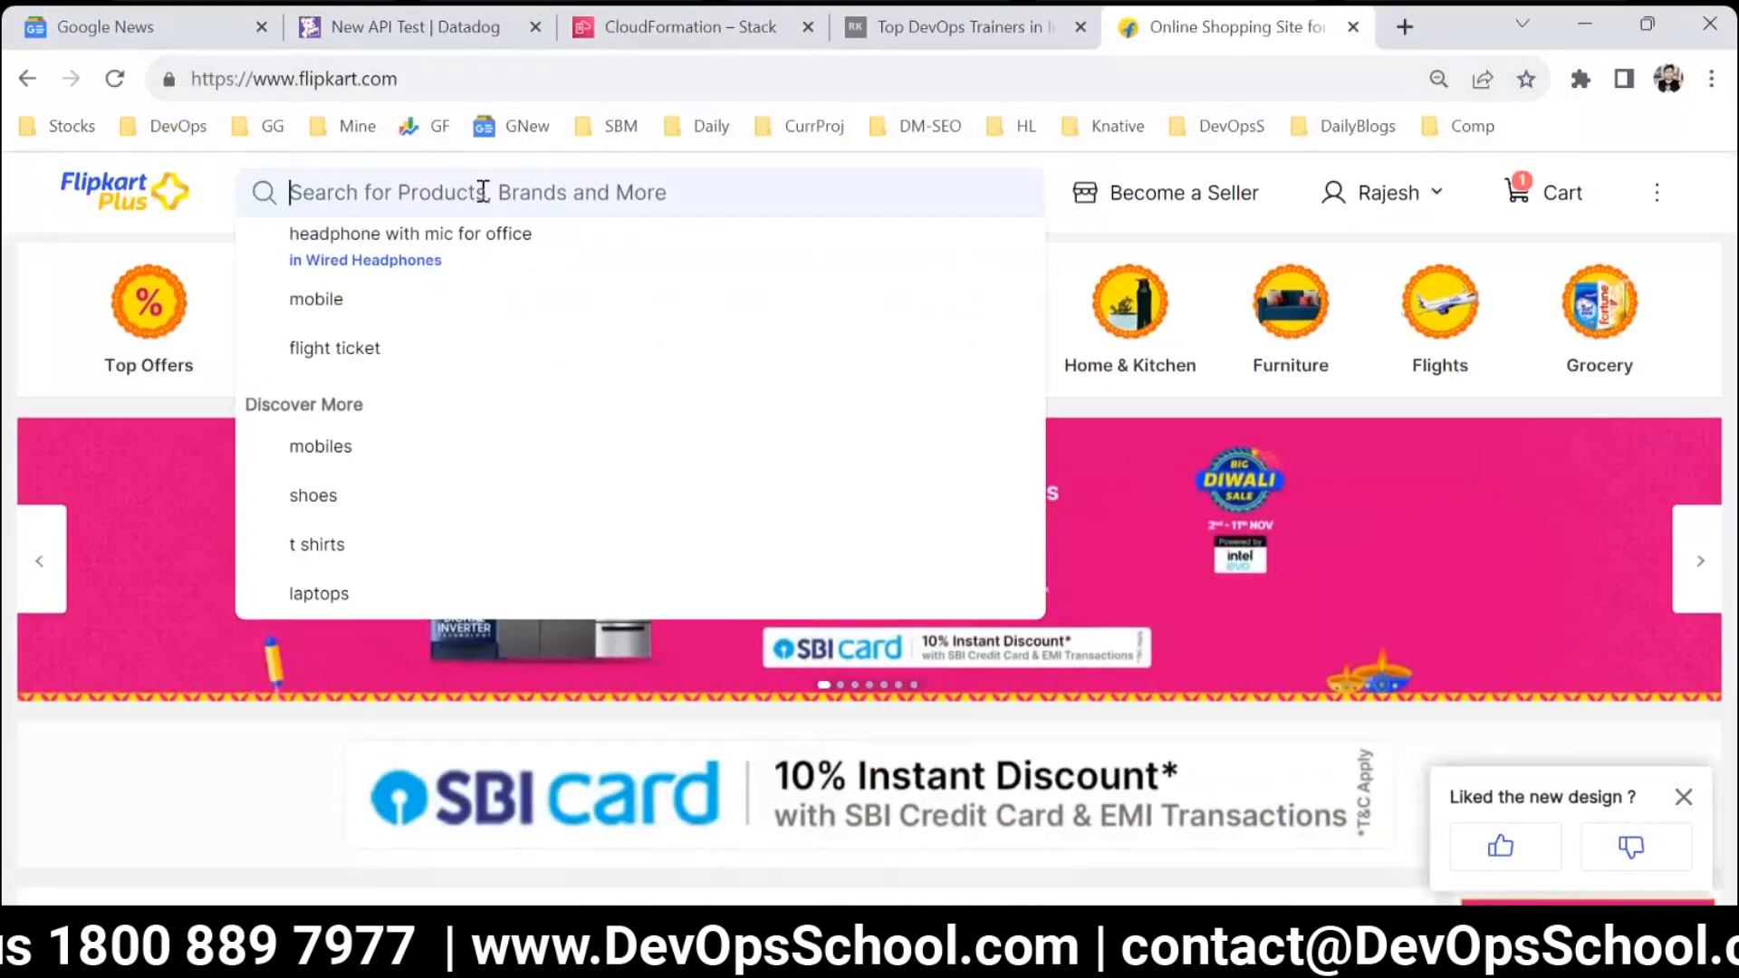
click(14, 778)
scroll(936, 718, down, 1)
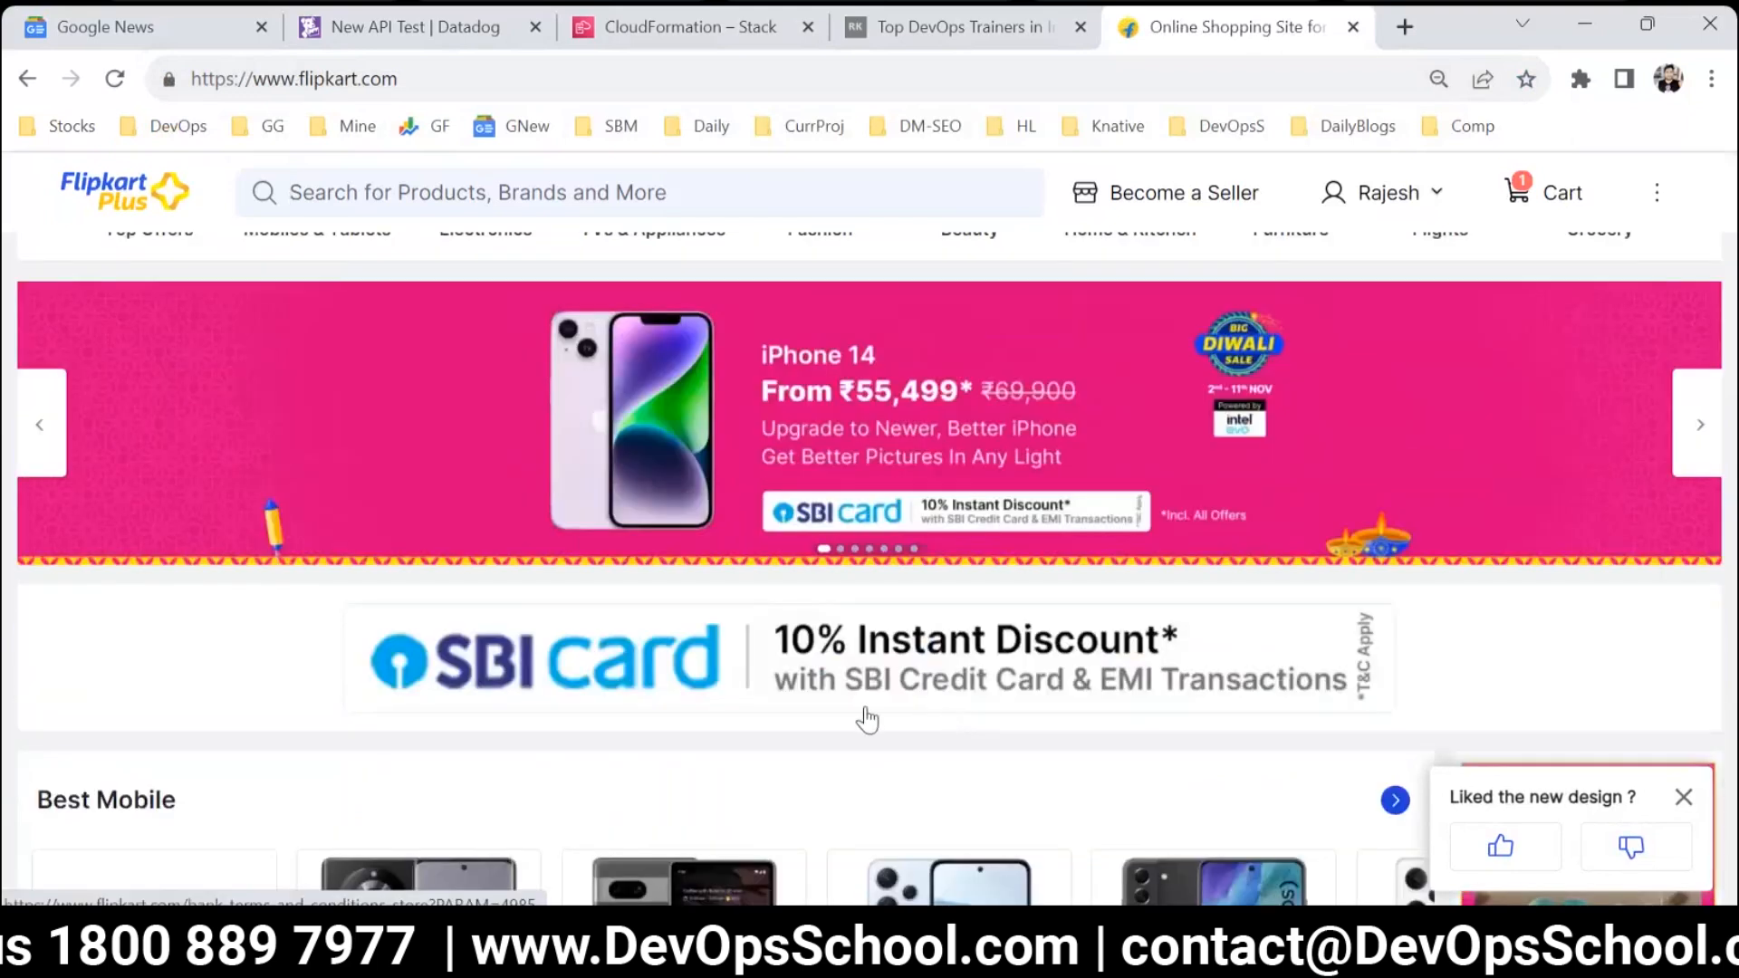
scroll(865, 716, up, 1)
click(424, 186)
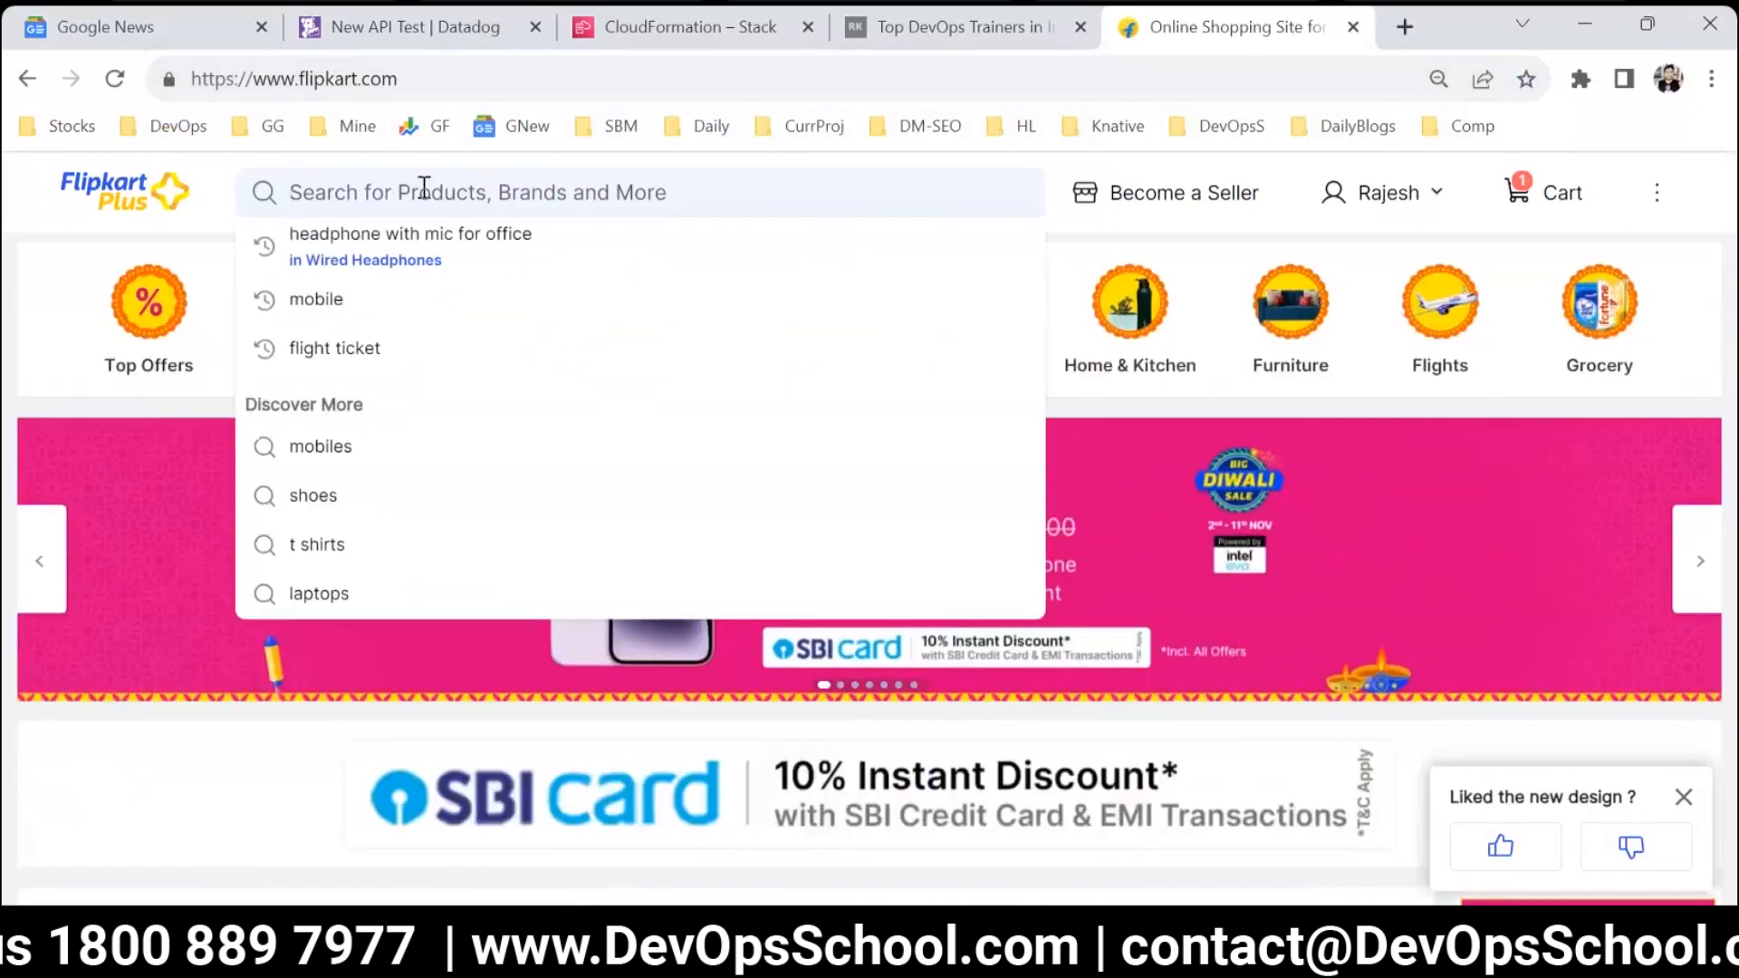
text(mobil)
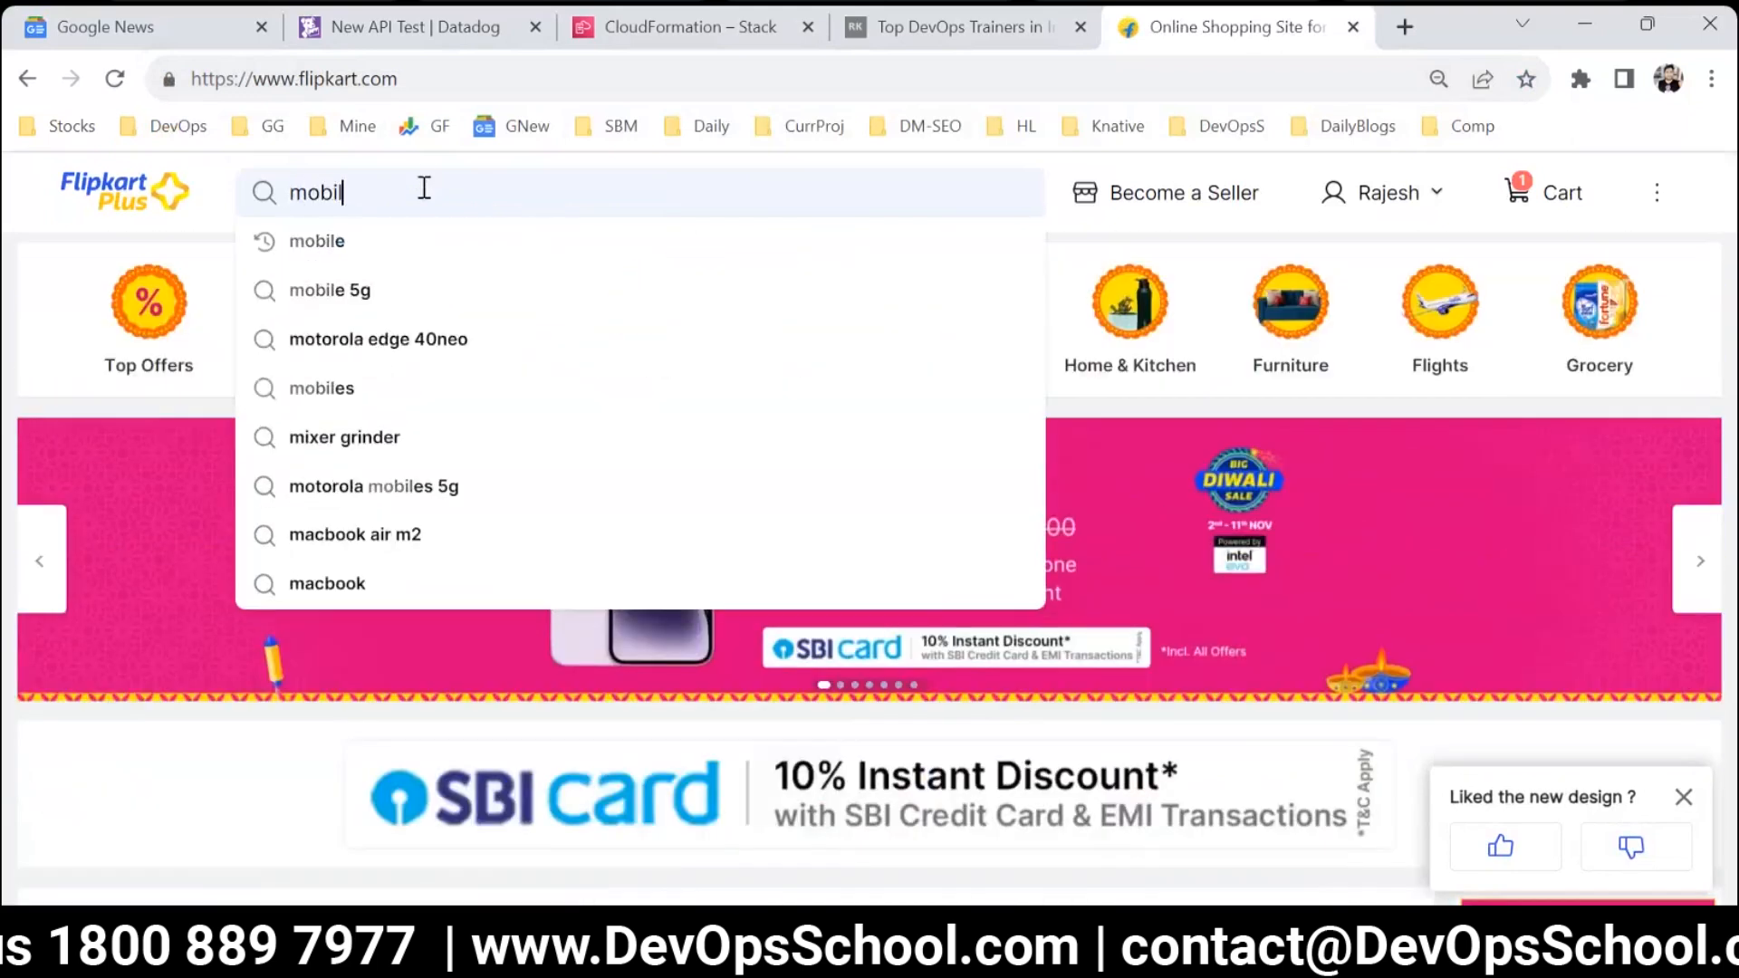
text(e)
key(Return)
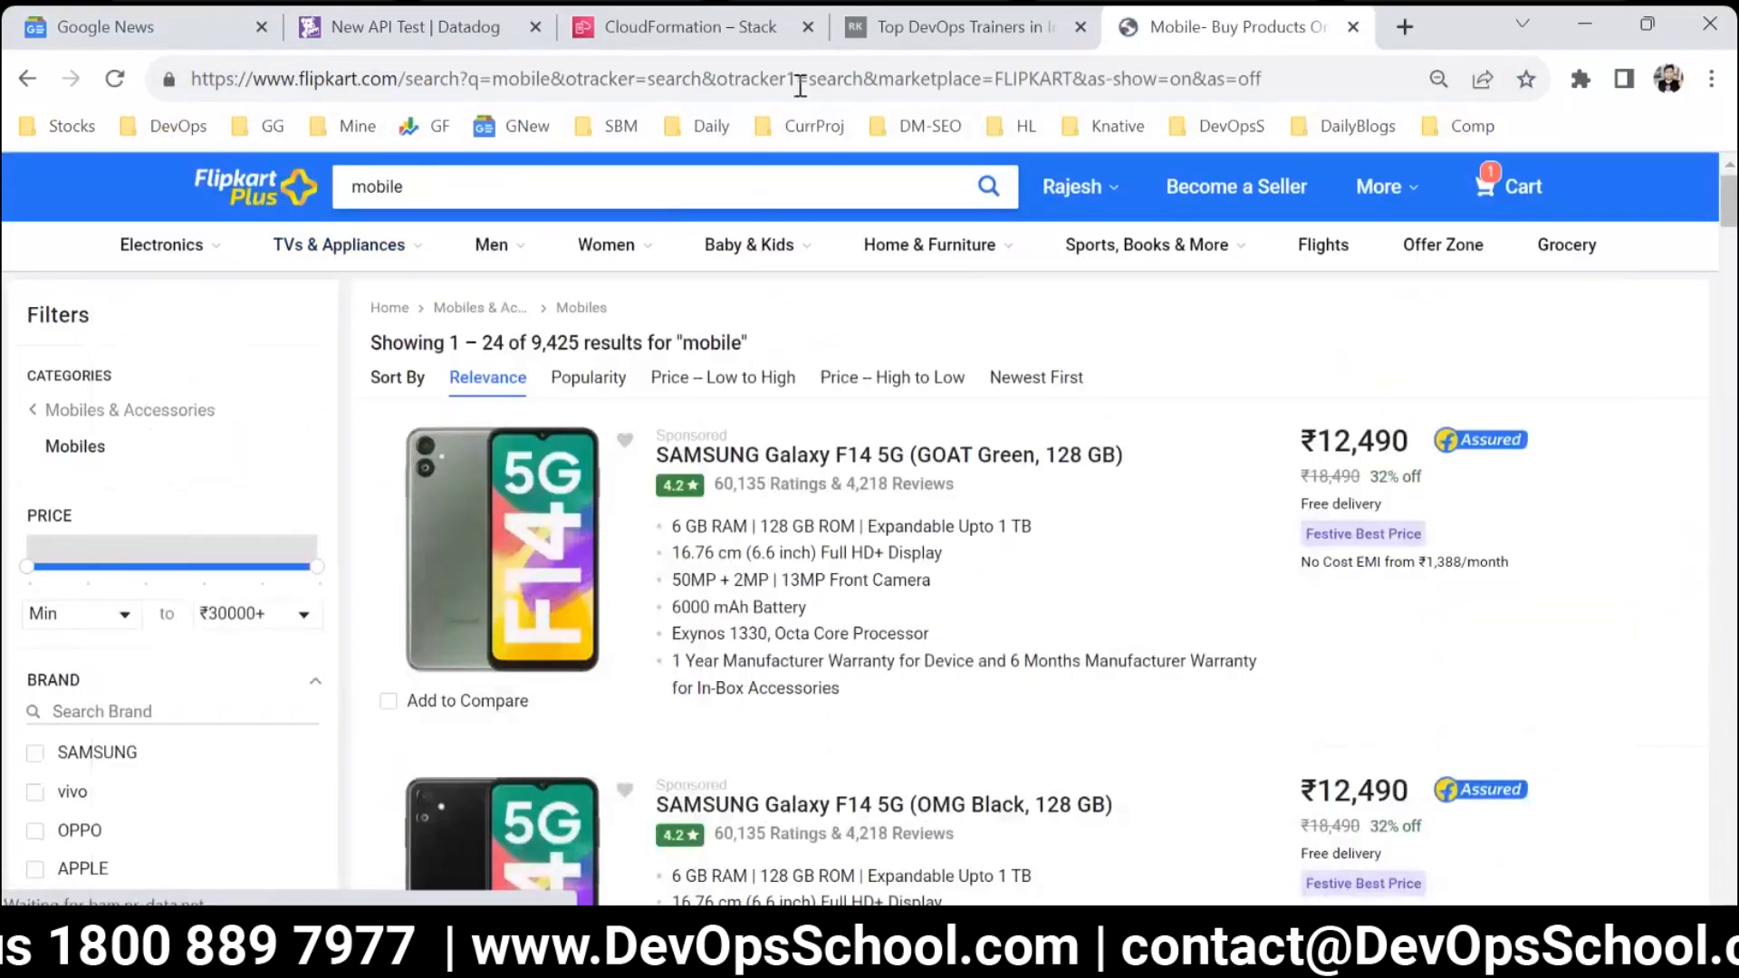
Copy the search results URL into a new Notepad document and highlight the part before the query string.
click(797, 82)
key(ctrl+c)
key(super+r)
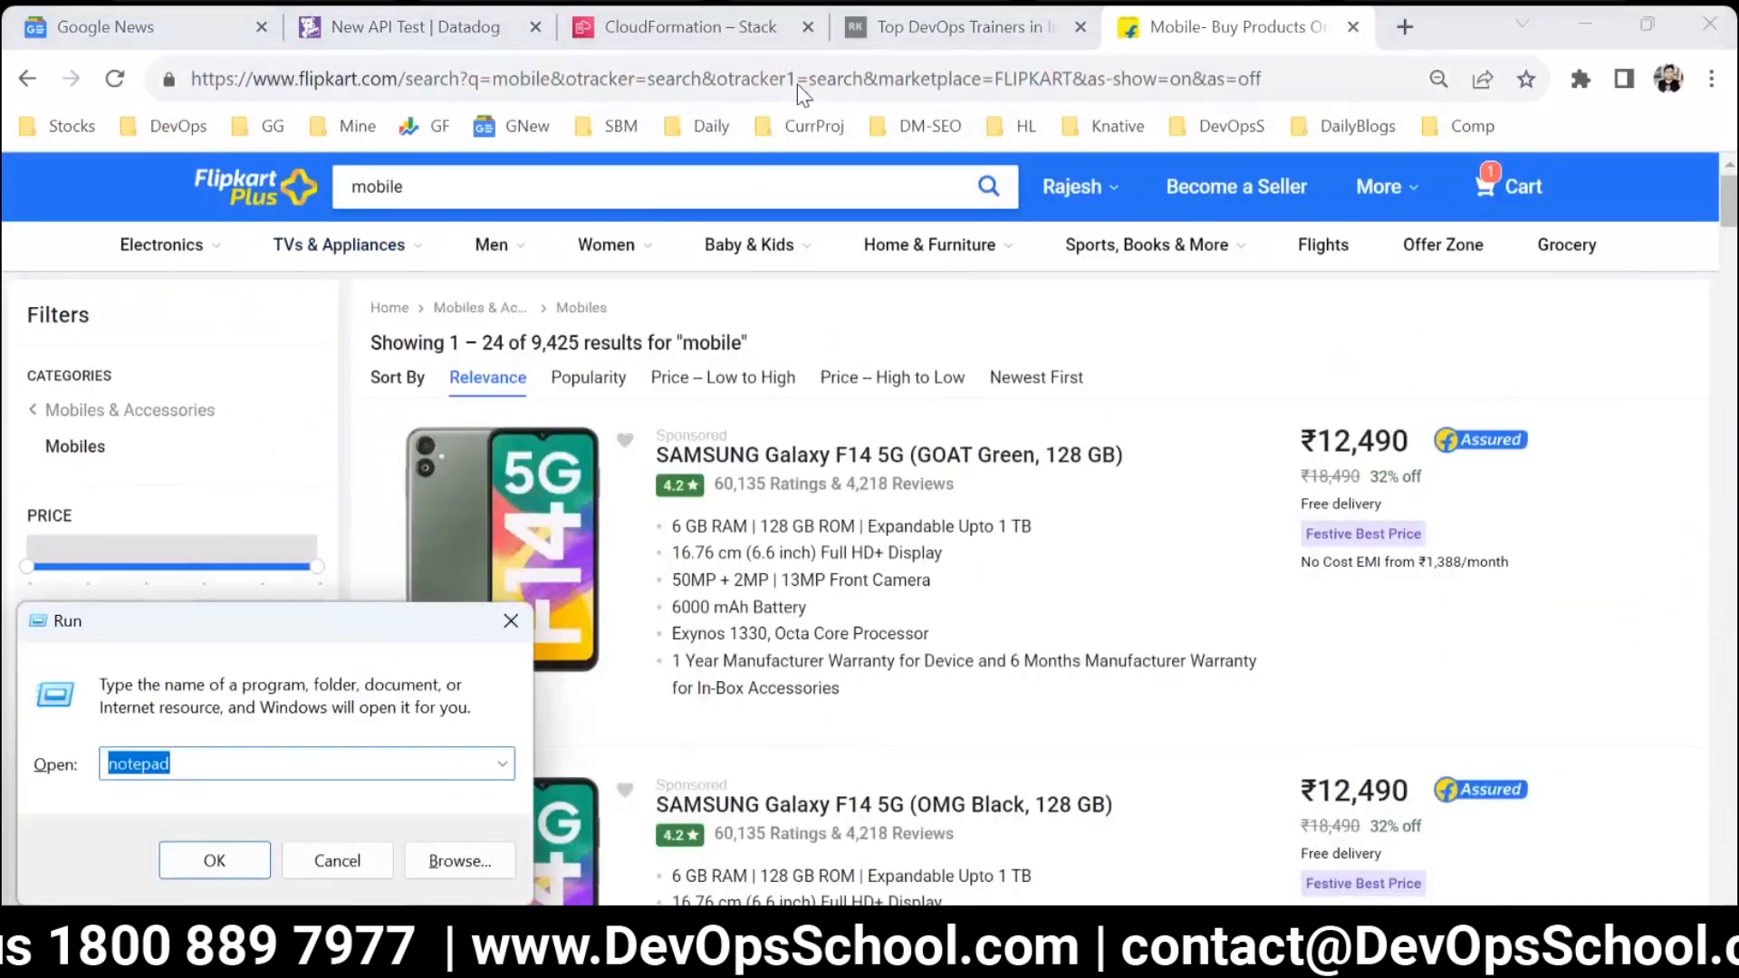
key(Return)
key(ctrl+v)
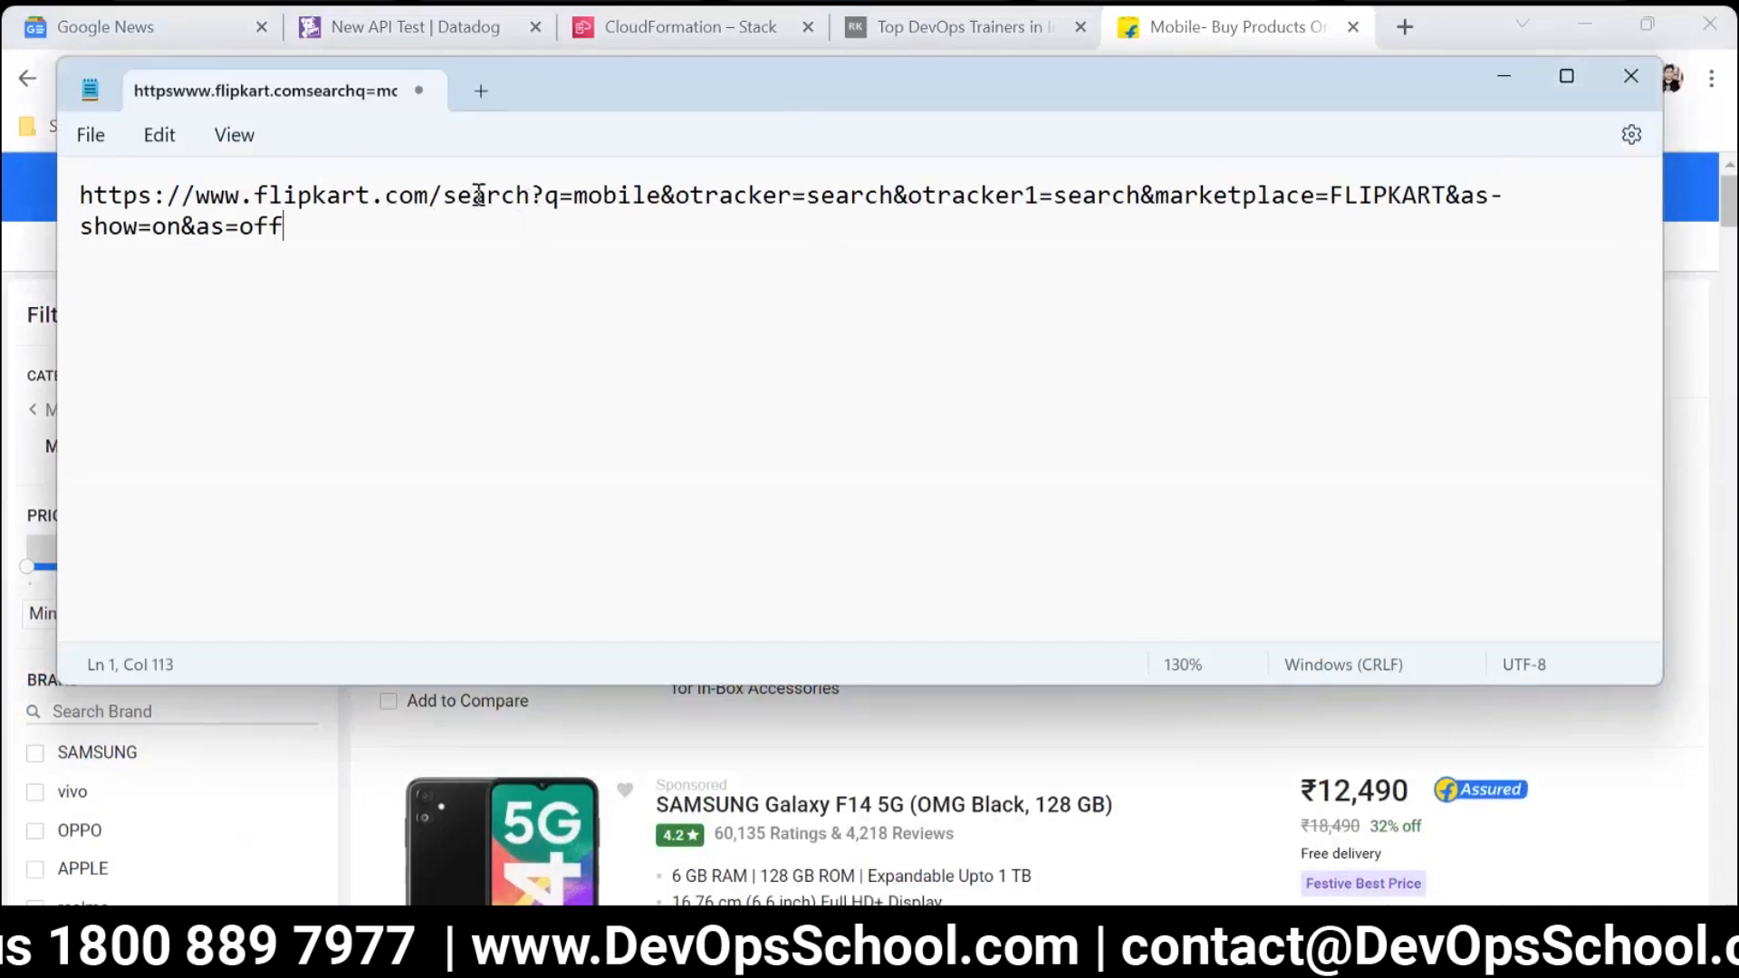
drag(531, 196, 56, 181)
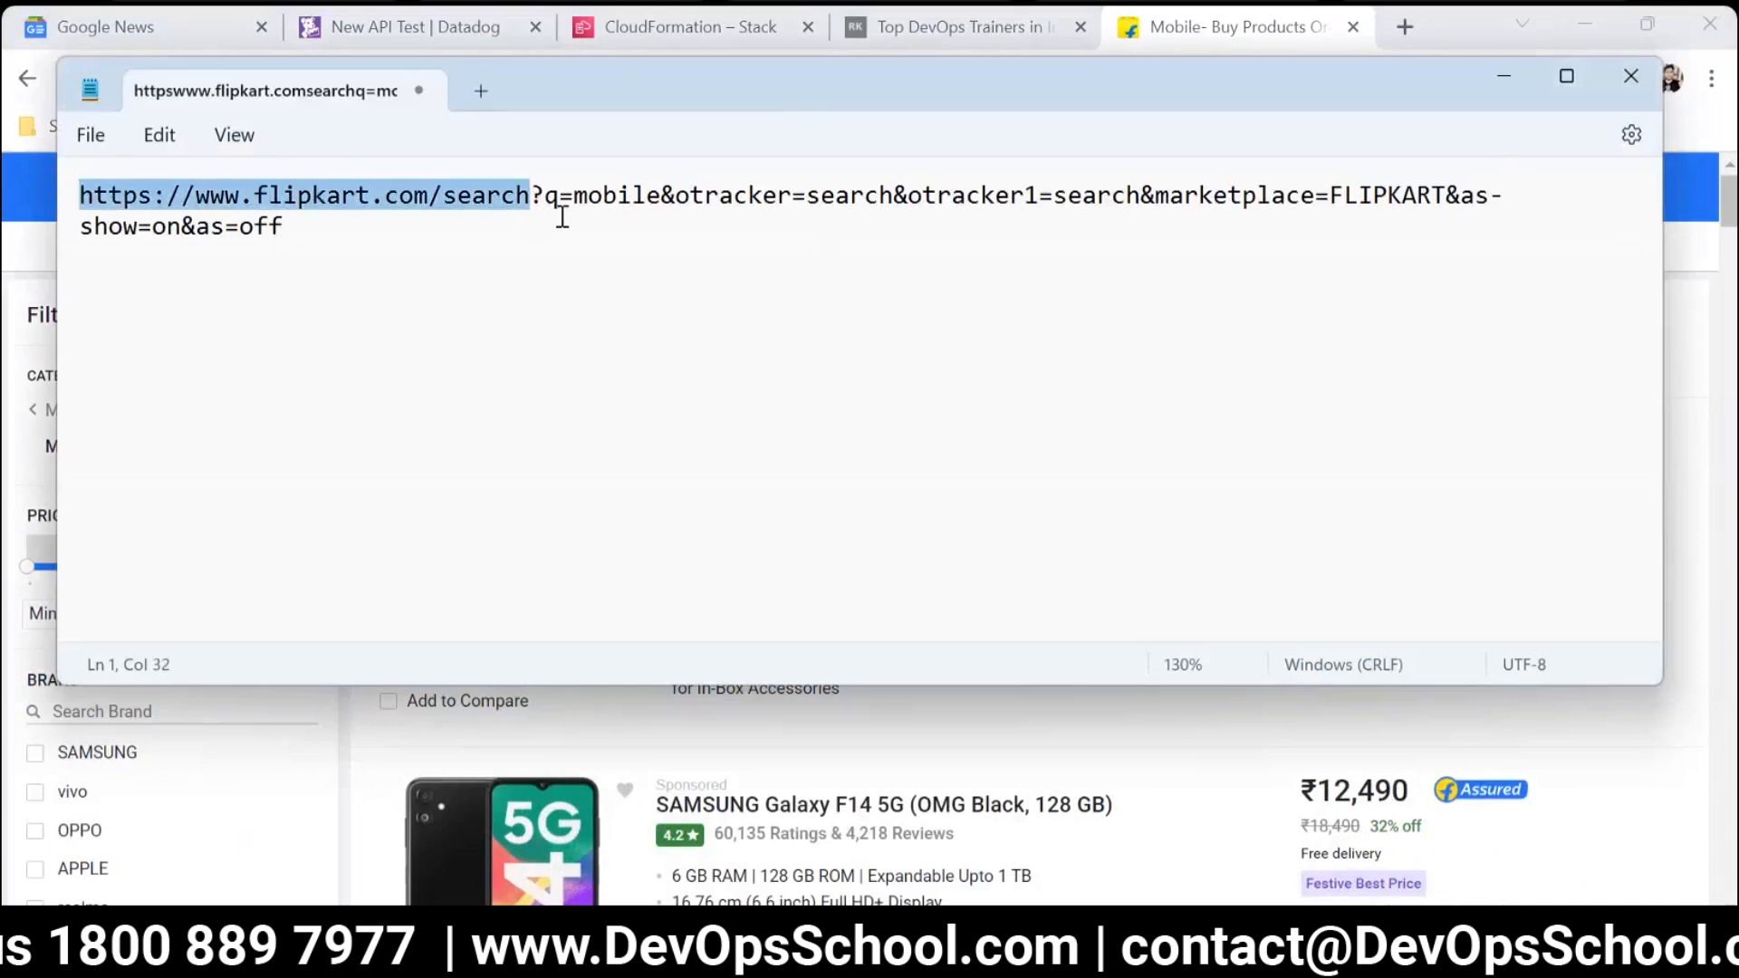
Split the Flipkart search URL in Notepad into separate lines for the base address, ?q=mobile, &otracker, &otracker1, &marketplace and the remaining parameters.
click(533, 195)
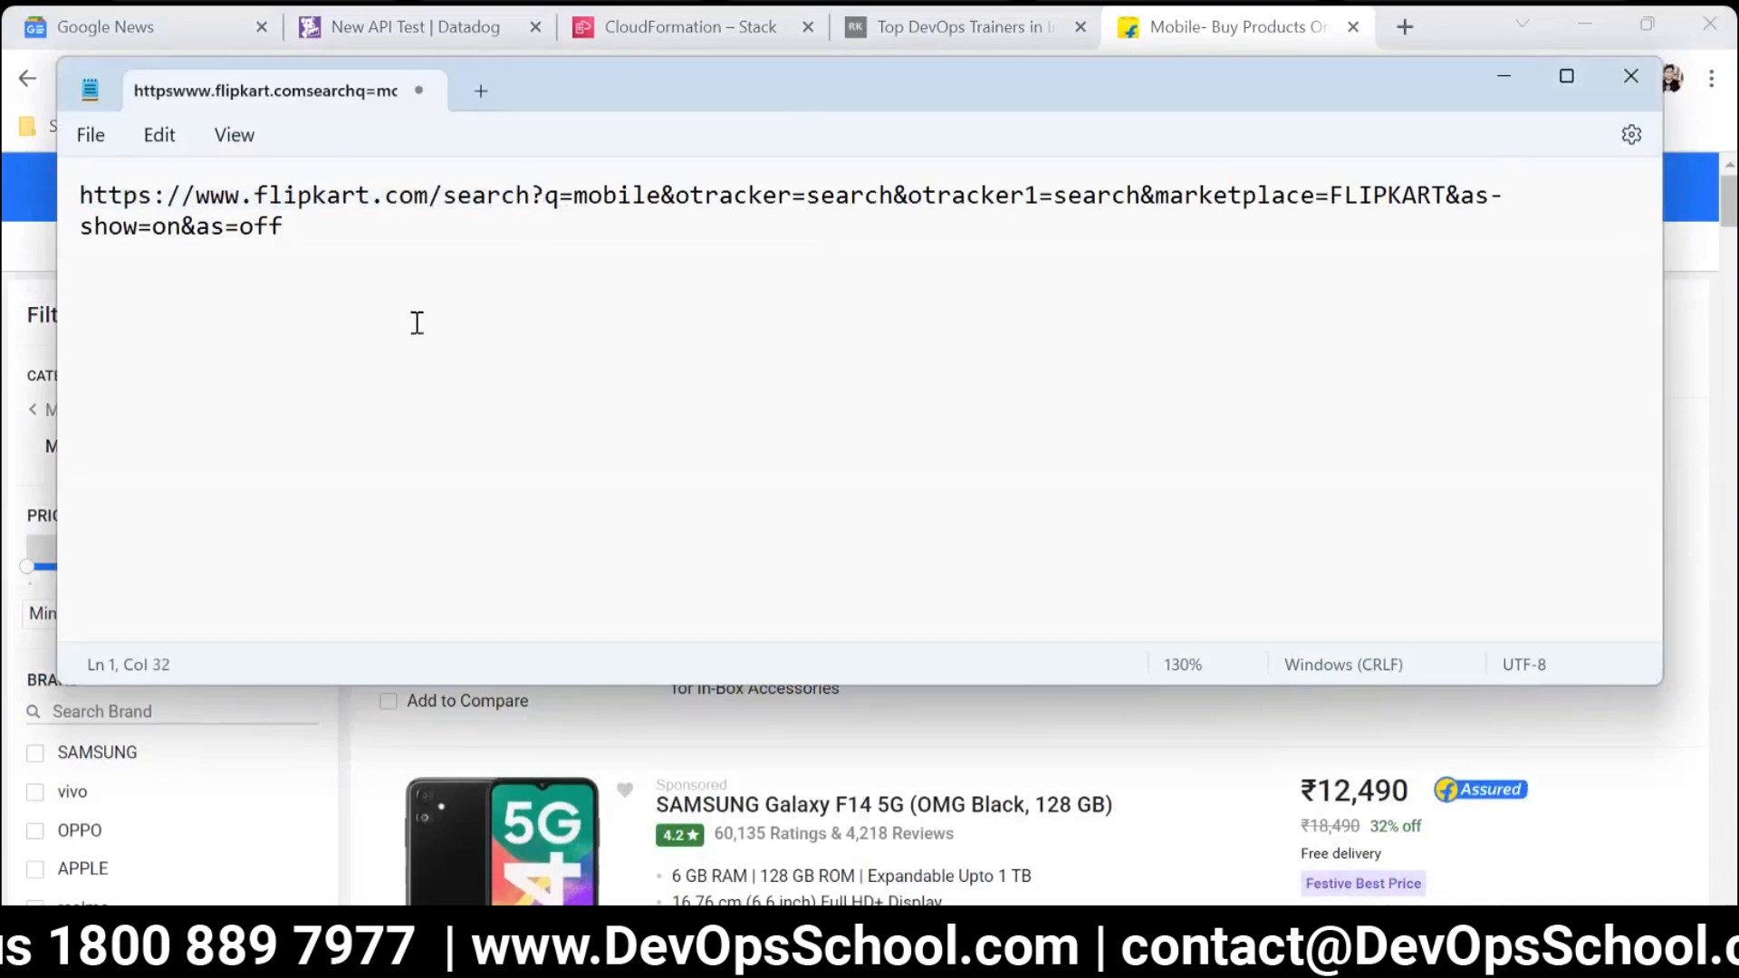
key(Return)
drag(574, 192, 78, 194)
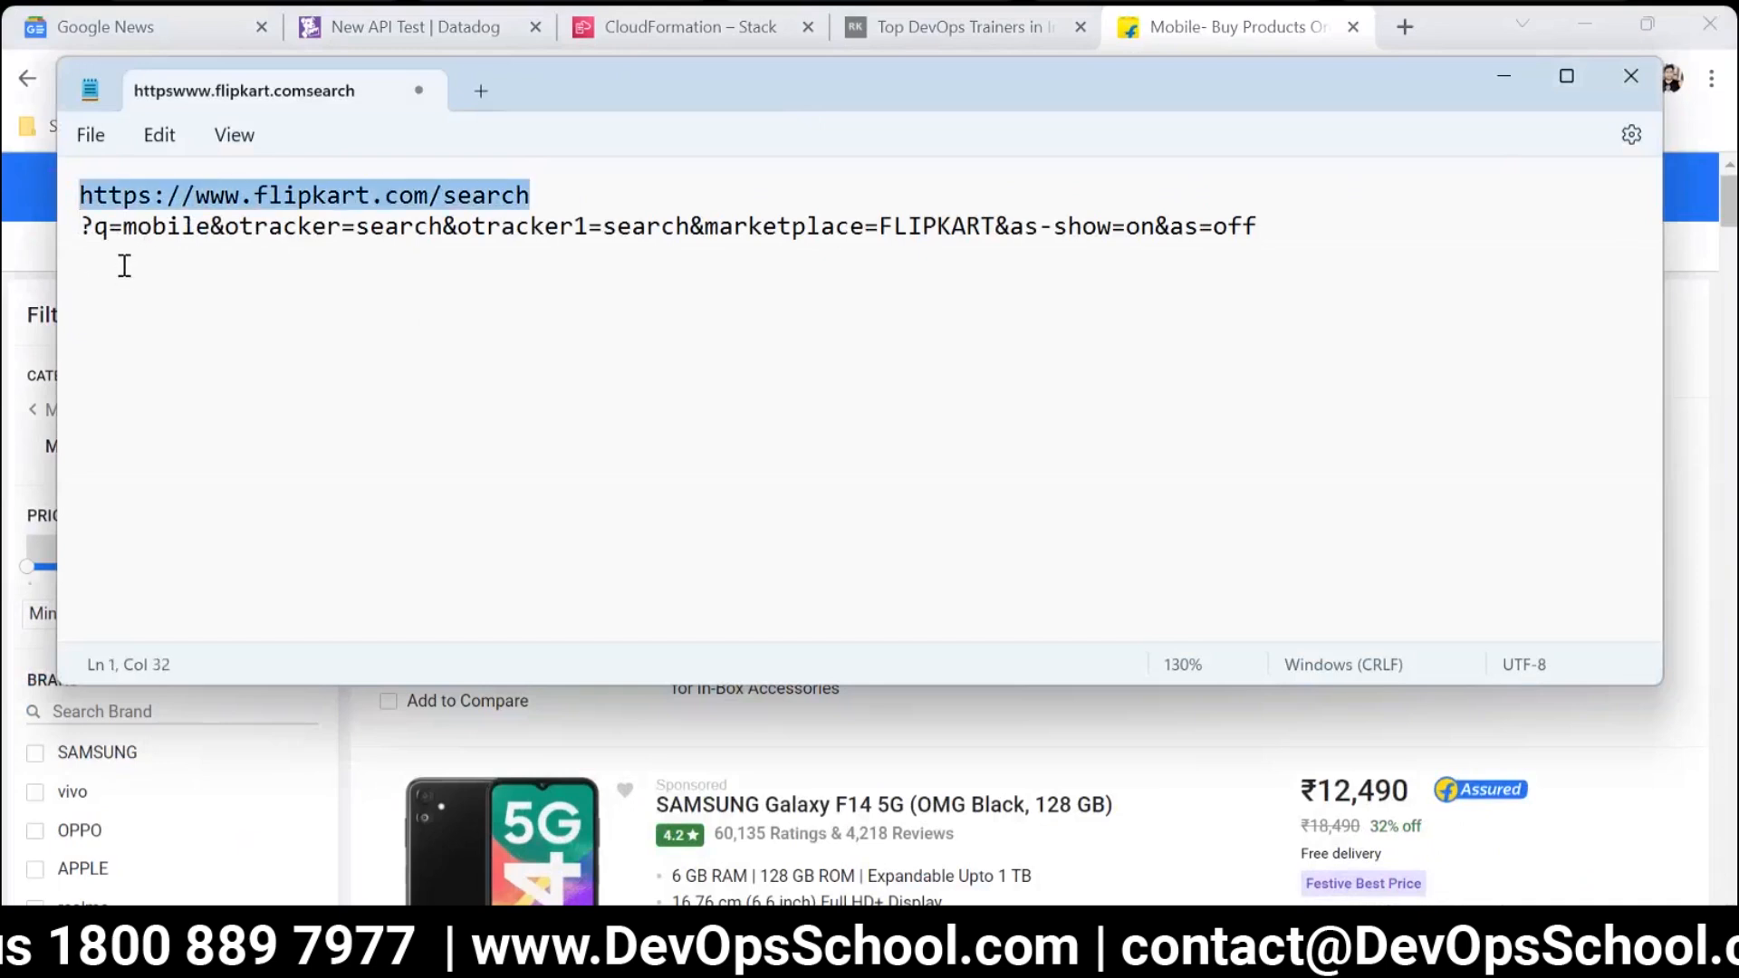
click(214, 224)
key(Return)
key(Return)
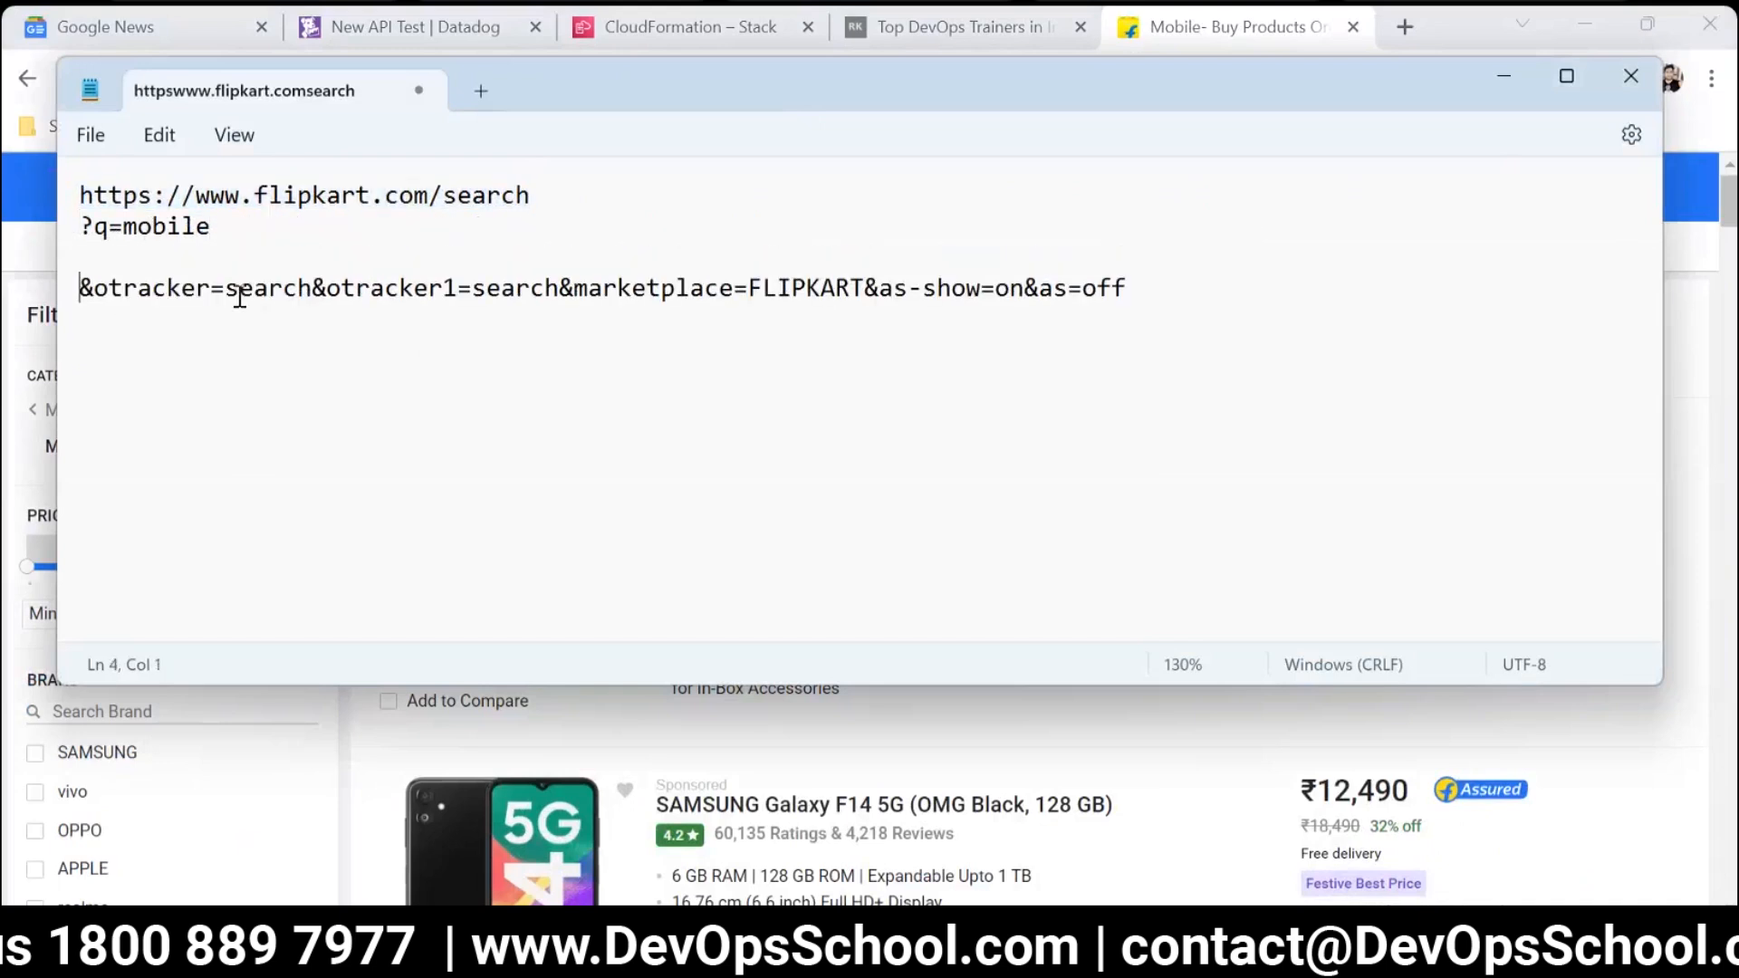
key(Return)
click(325, 320)
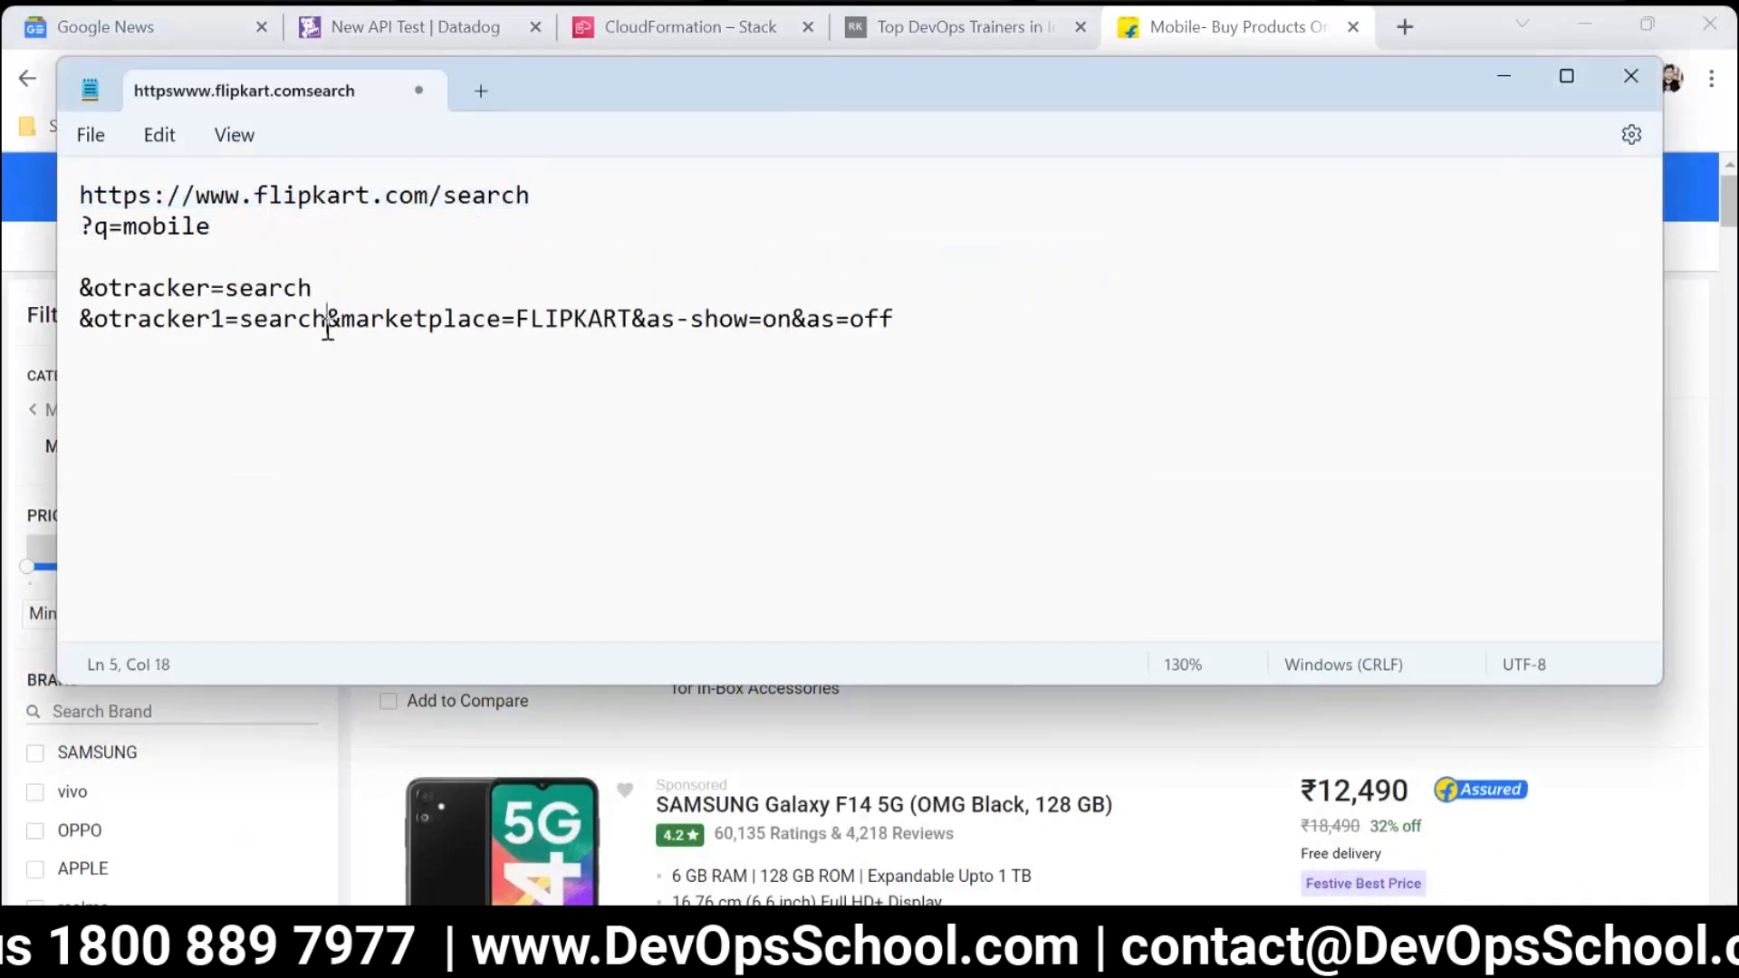
key(Return)
click(386, 351)
key(Return)
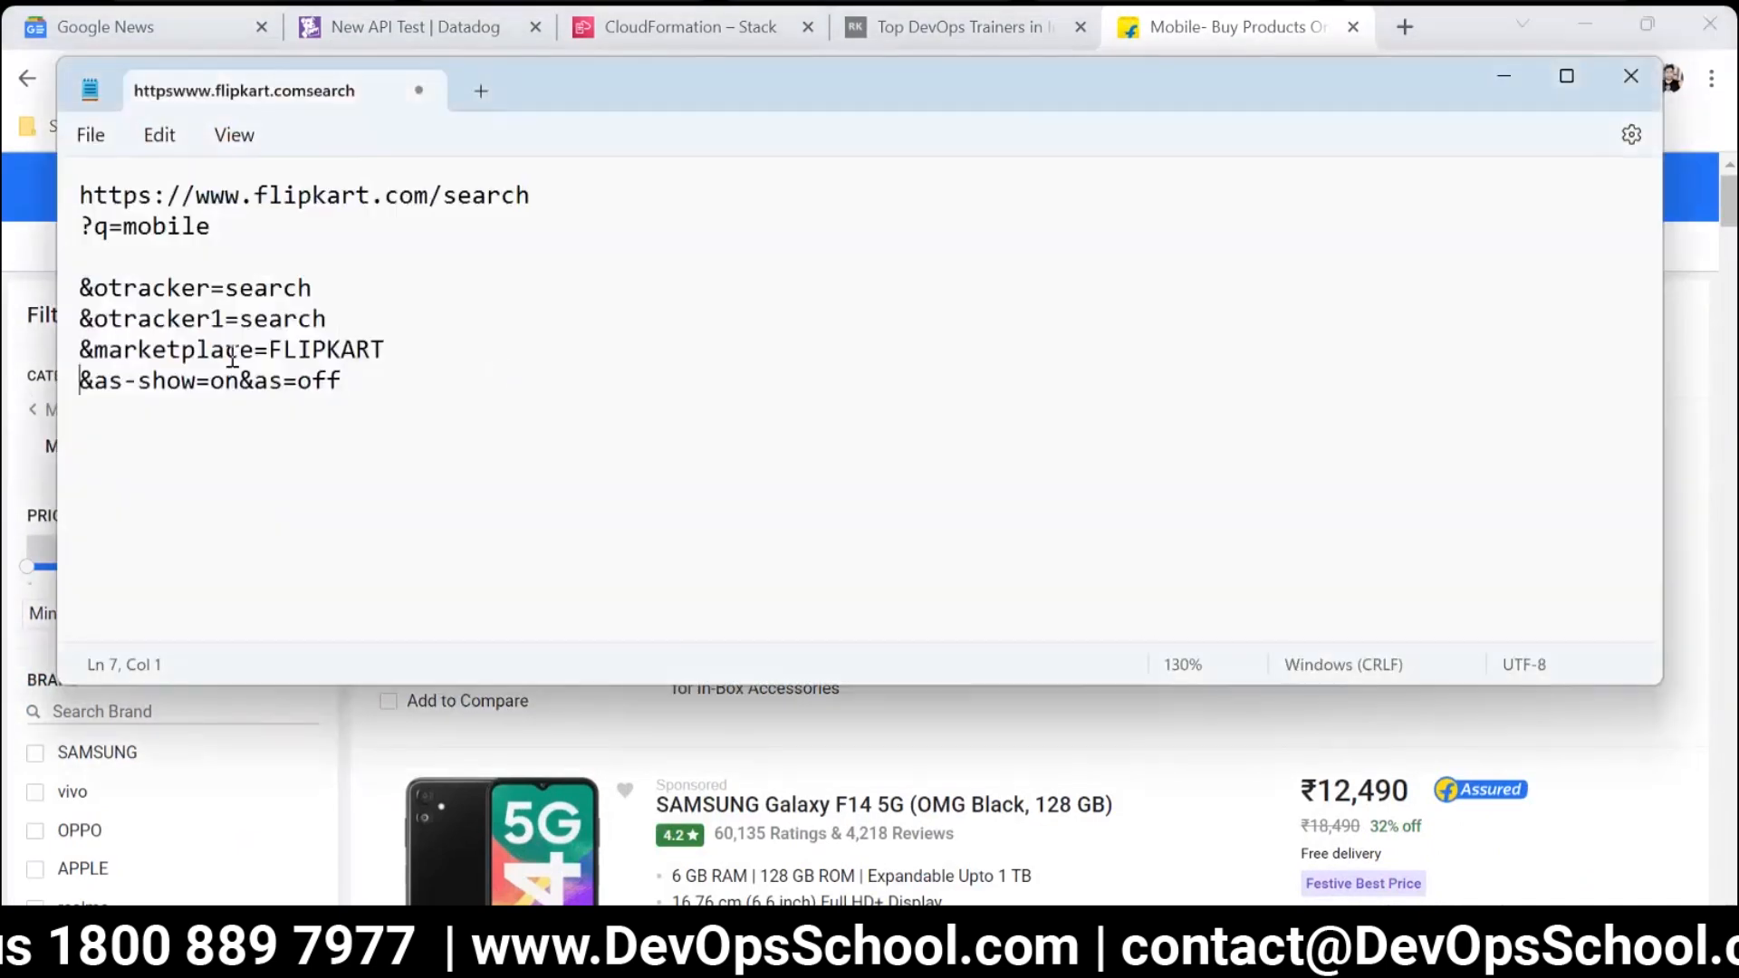
Highlight the base address and query parameters of the split URL in turn, and move &as=off to its own line.
drag(342, 380, 42, 199)
click(267, 247)
drag(214, 232, 75, 218)
click(114, 288)
drag(115, 288, 317, 290)
drag(55, 292, 344, 380)
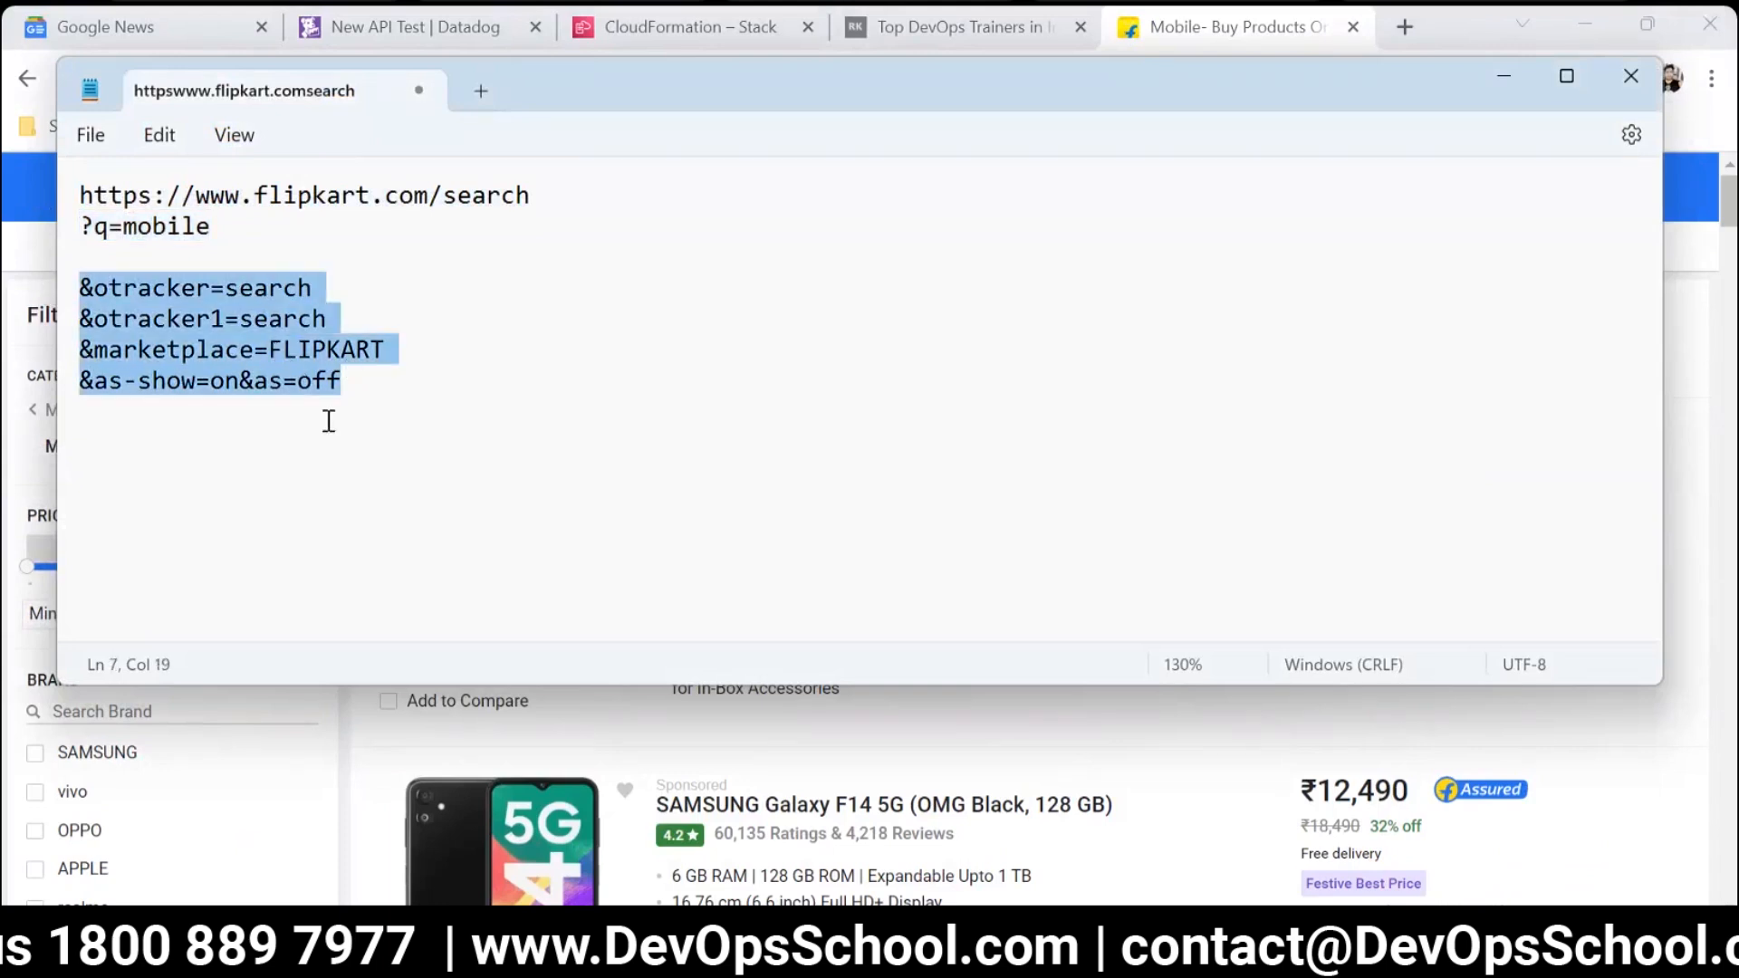
click(239, 380)
key(Return)
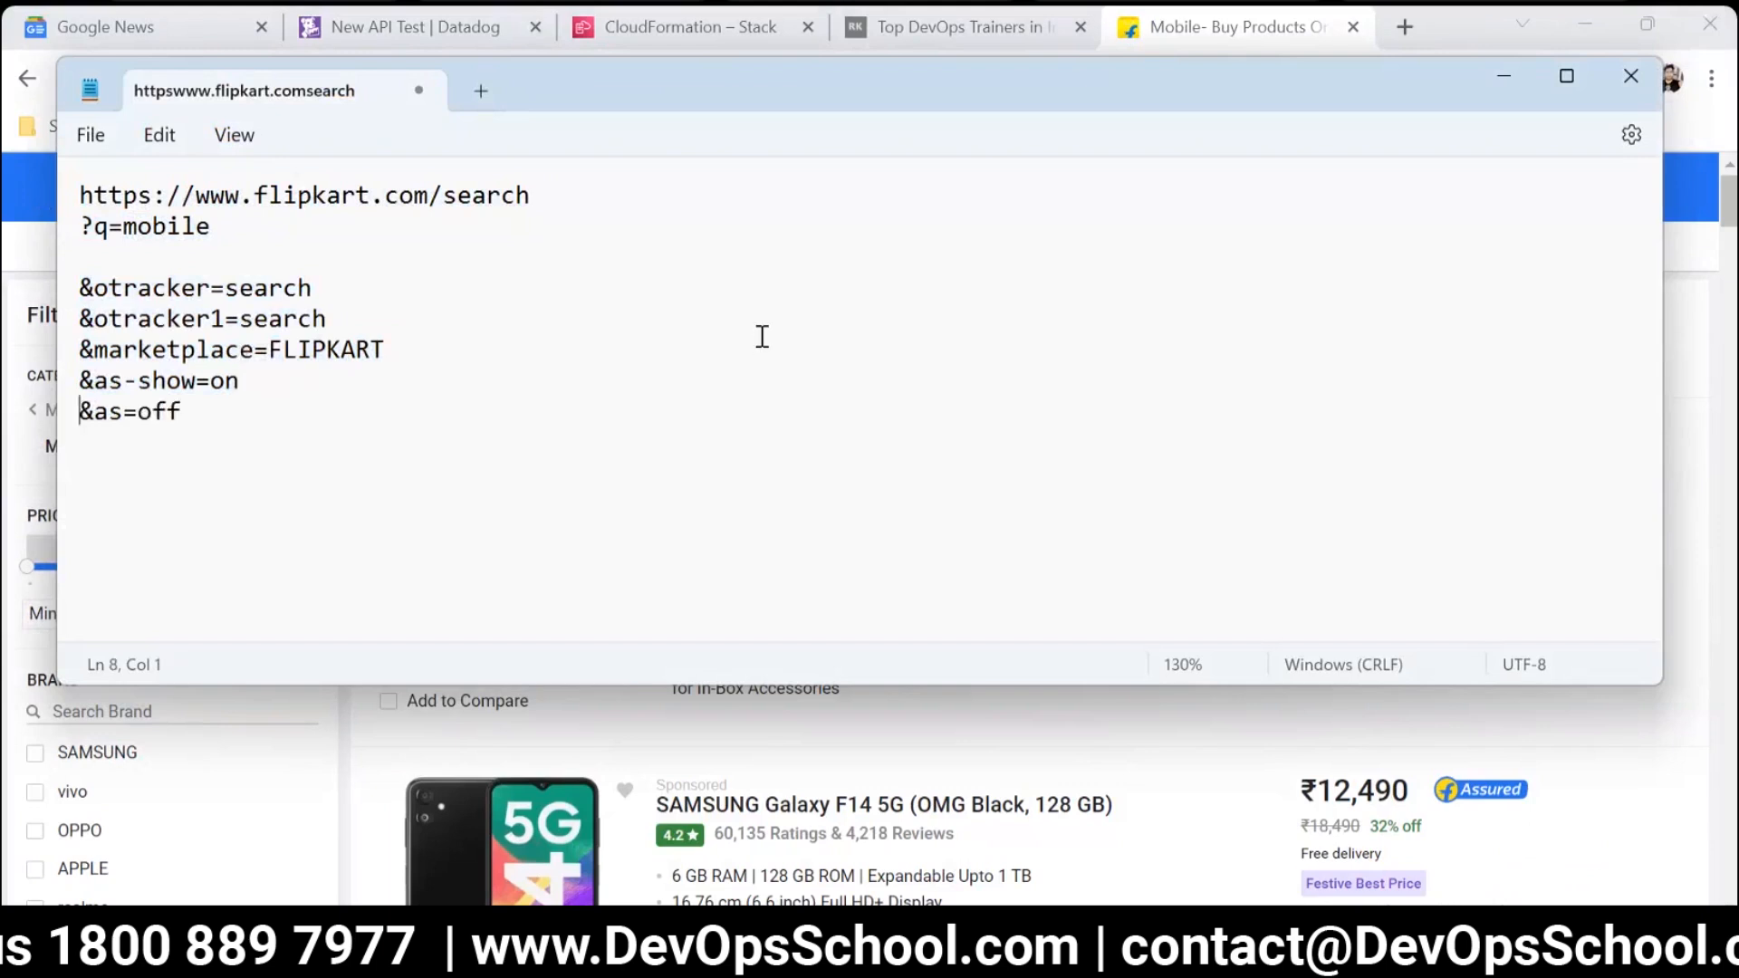
Switch back to the Datadog New API Test page and review the fields for query parameters to encode.
key(alt+Tab)
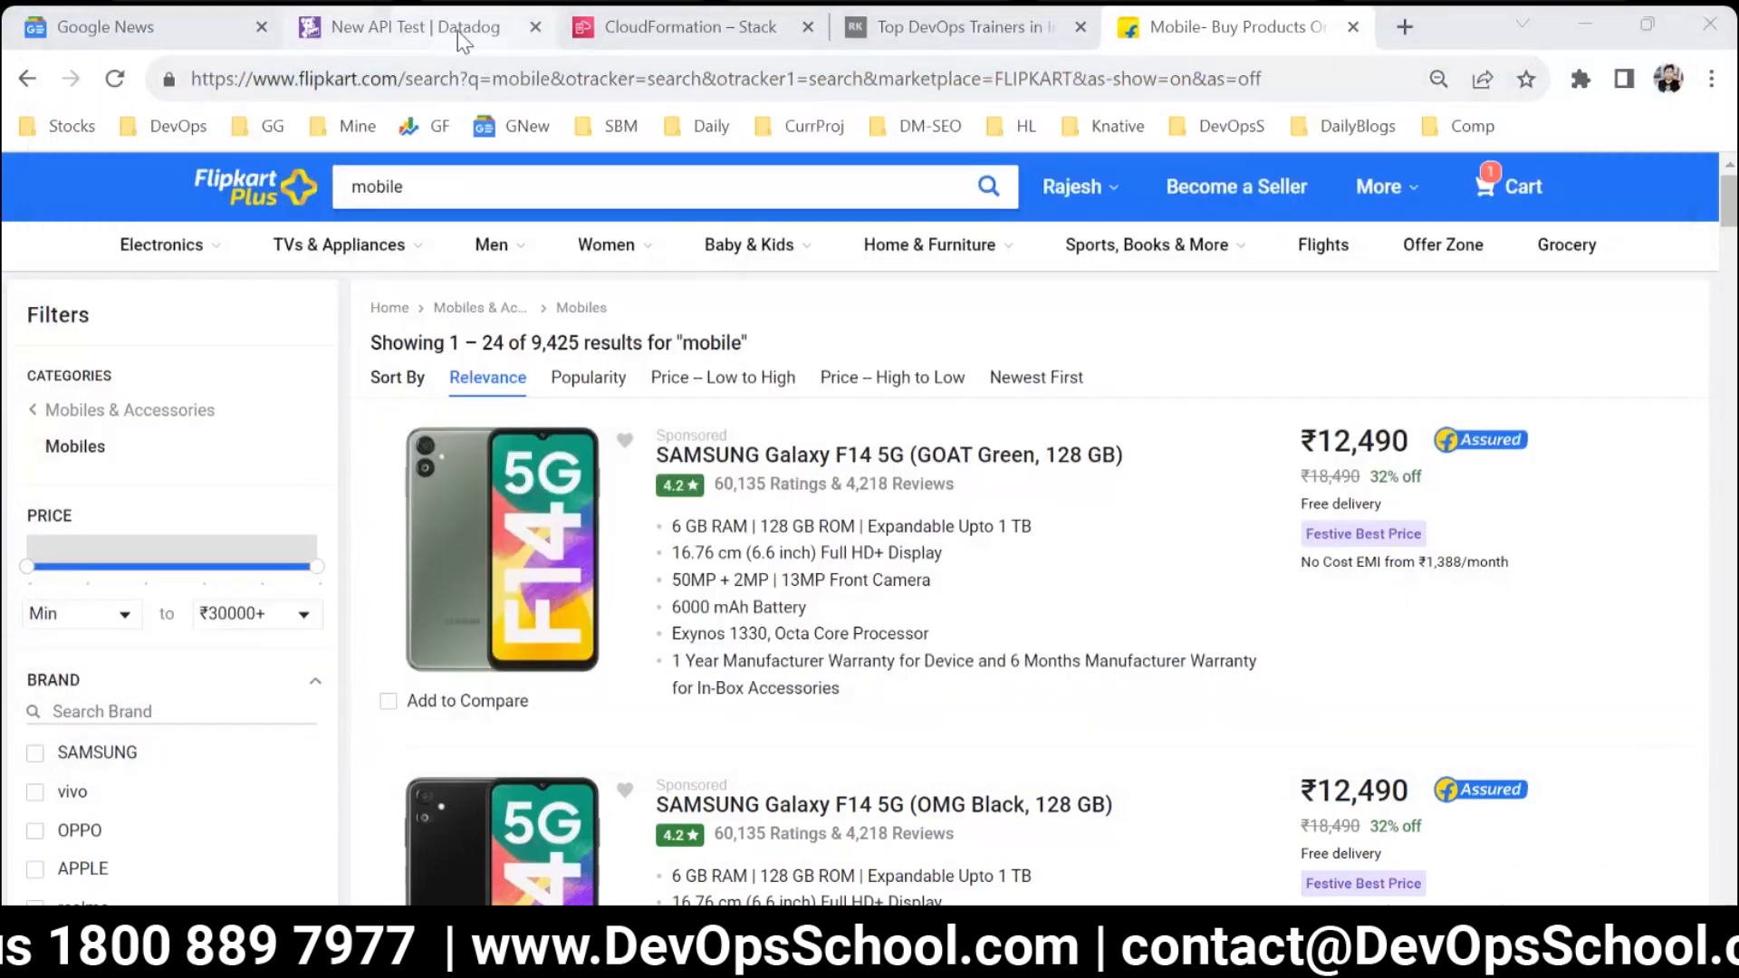
click(459, 29)
scroll(397, 462, down, 2)
scroll(396, 466, up, 2)
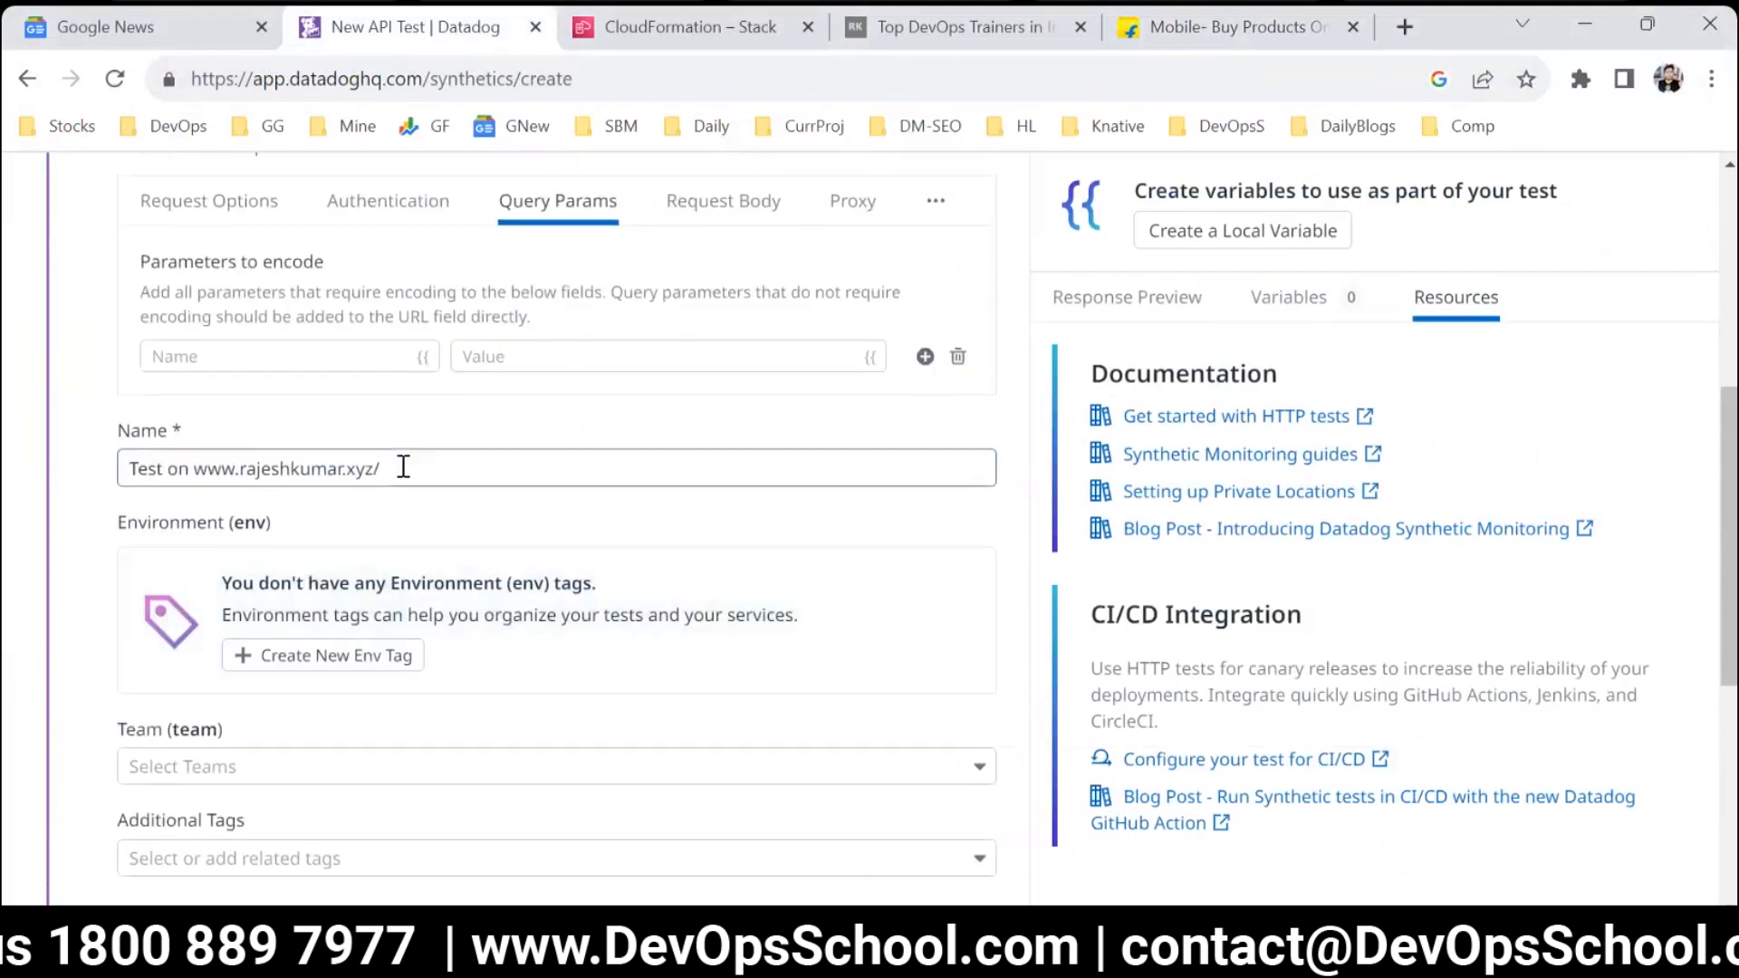
scroll(404, 468, up, 3)
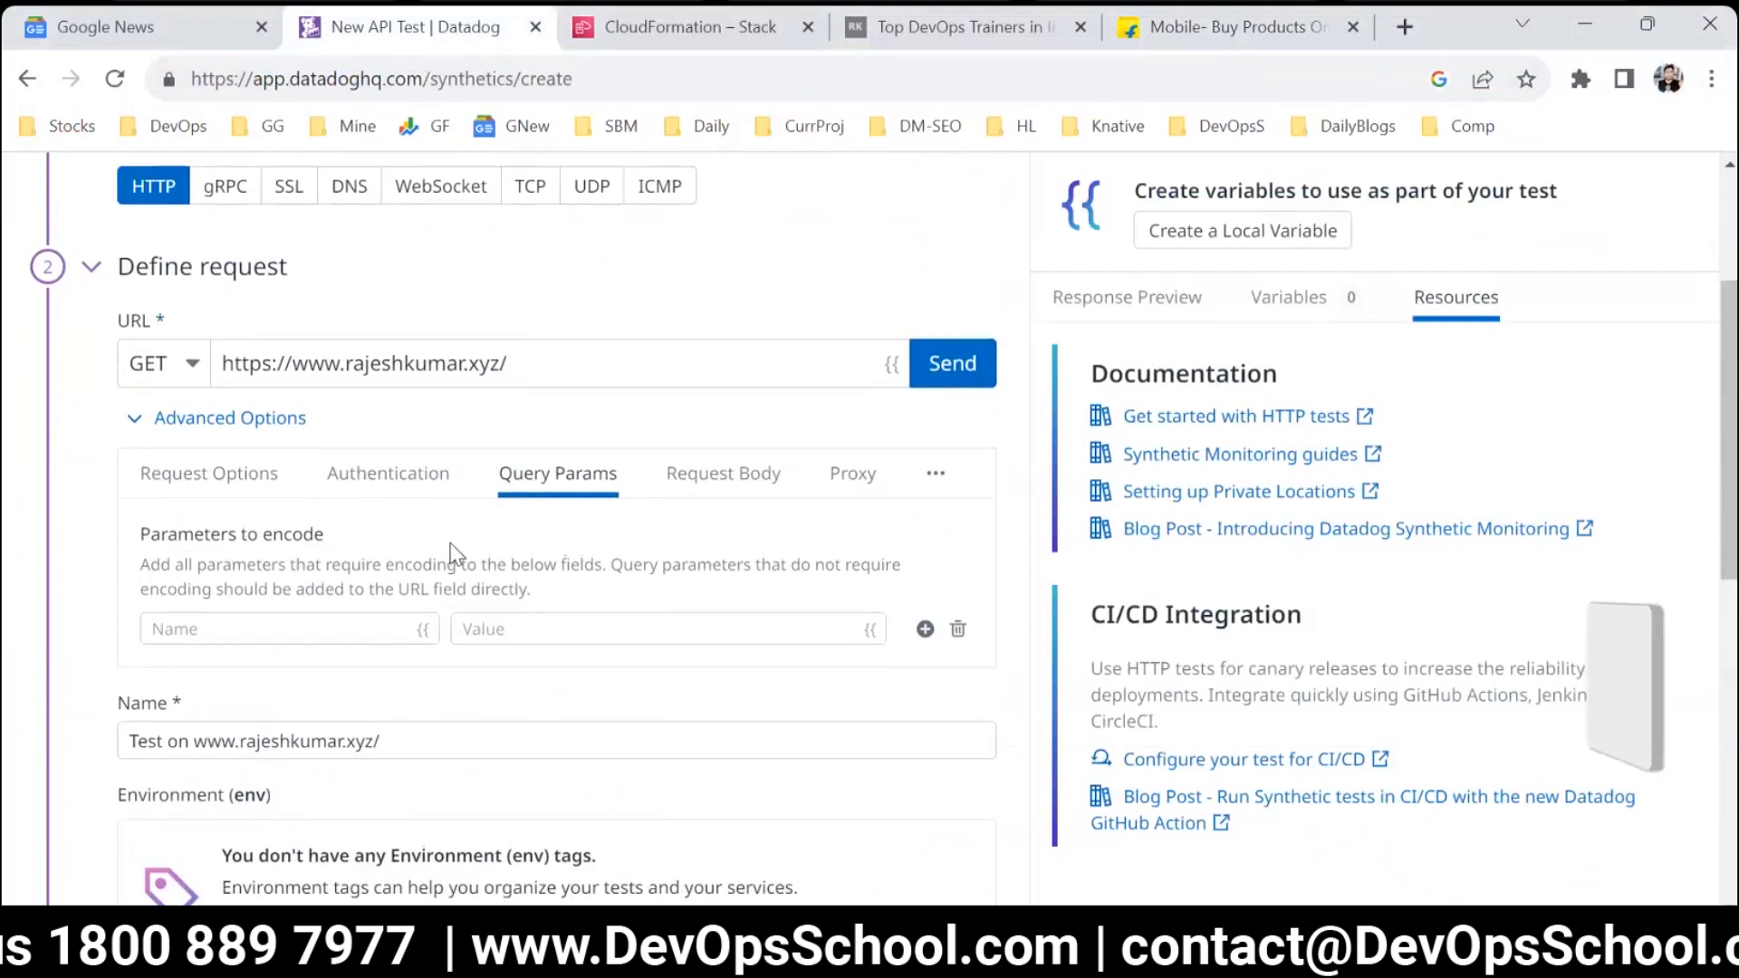
Show the request body settings of the API test and examine the body type and body fields.
click(696, 480)
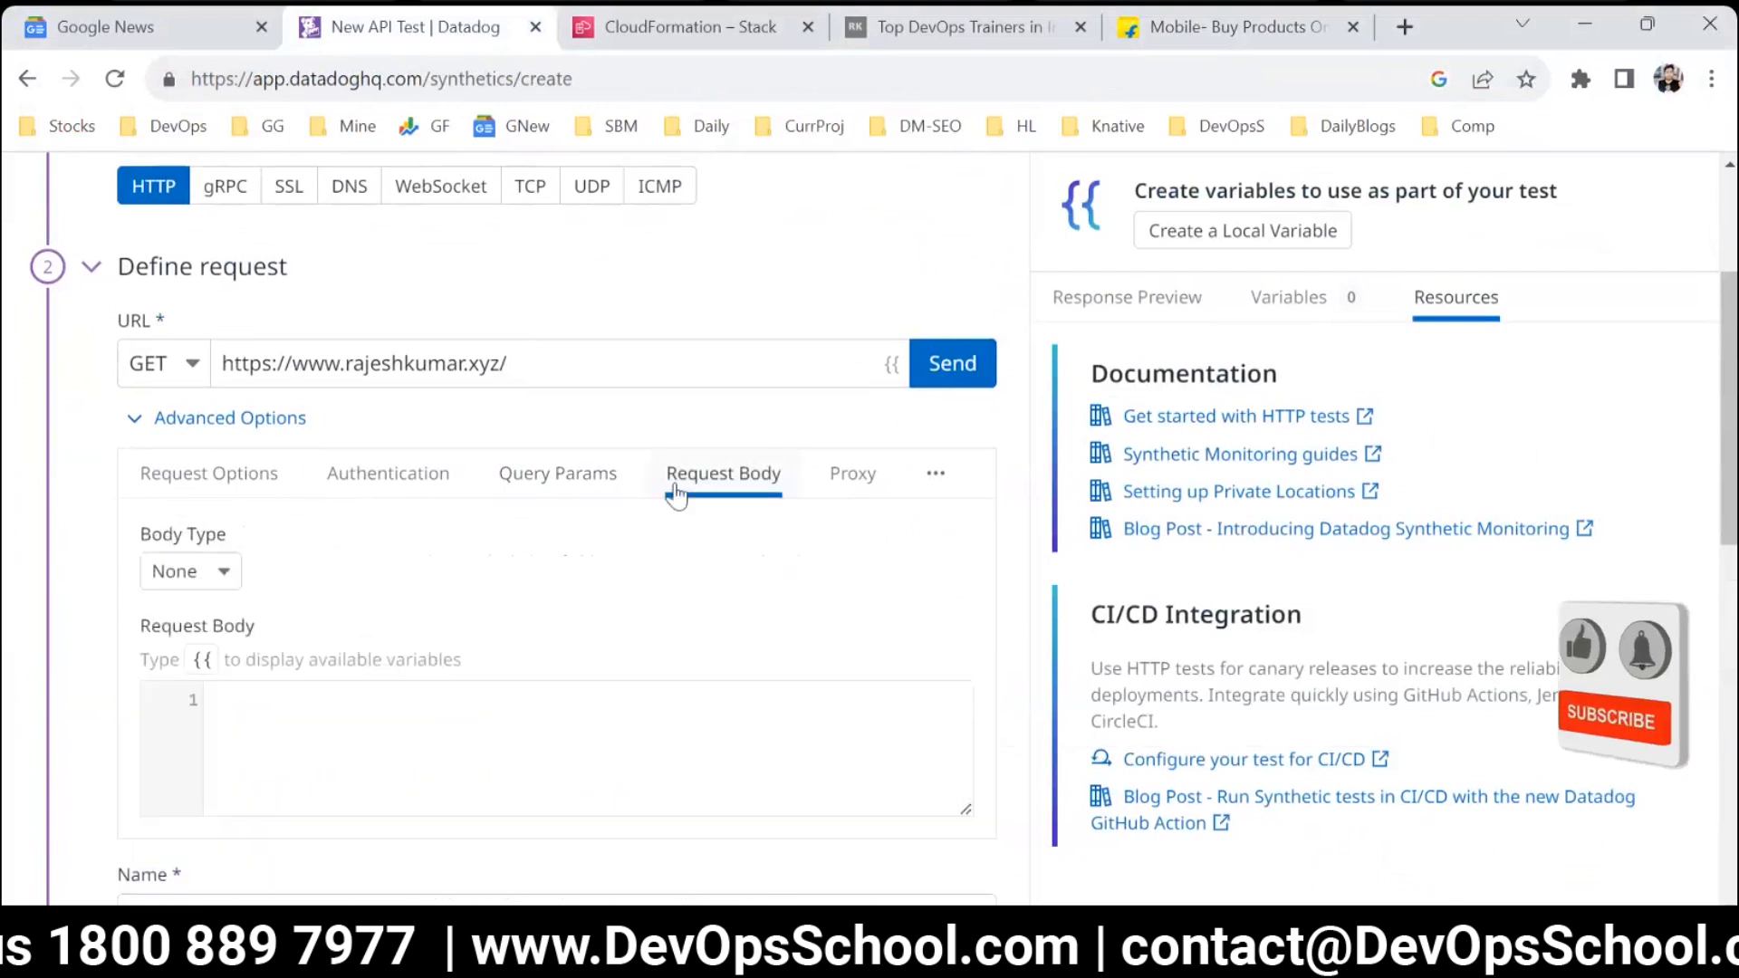
scroll(299, 598, down, 3)
click(326, 444)
scroll(338, 512, up, 3)
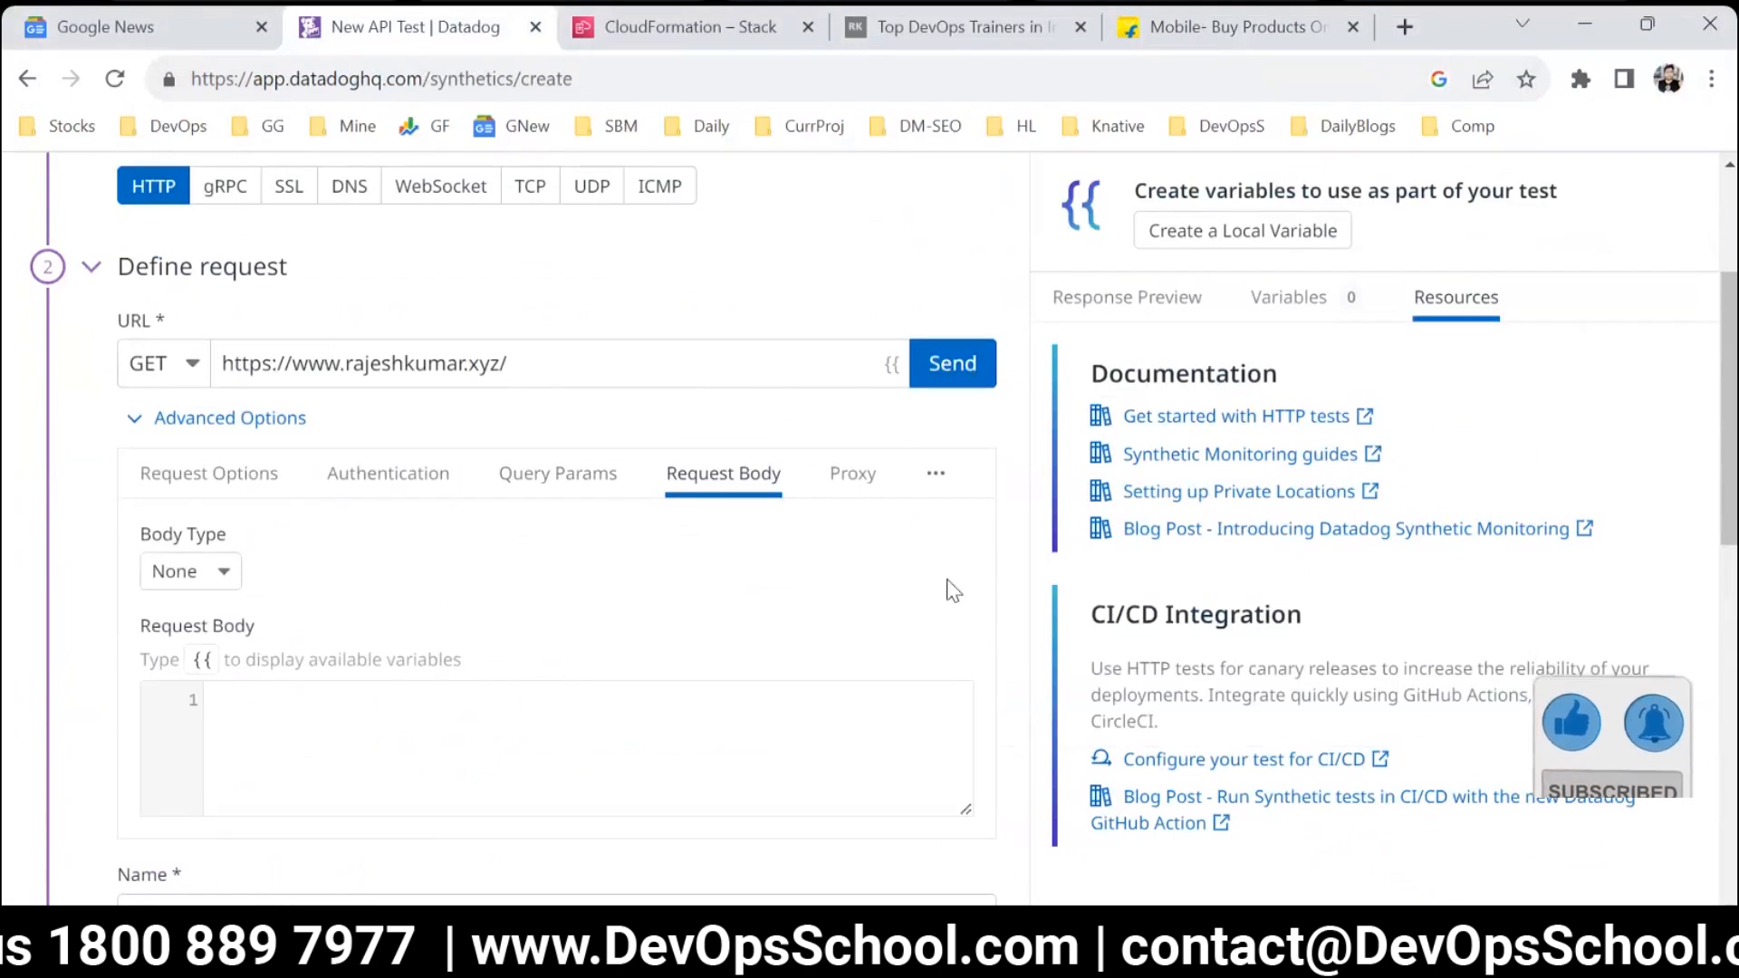
Examine the proxy settings, check which further advanced option is offered, and collapse the advanced options.
click(843, 489)
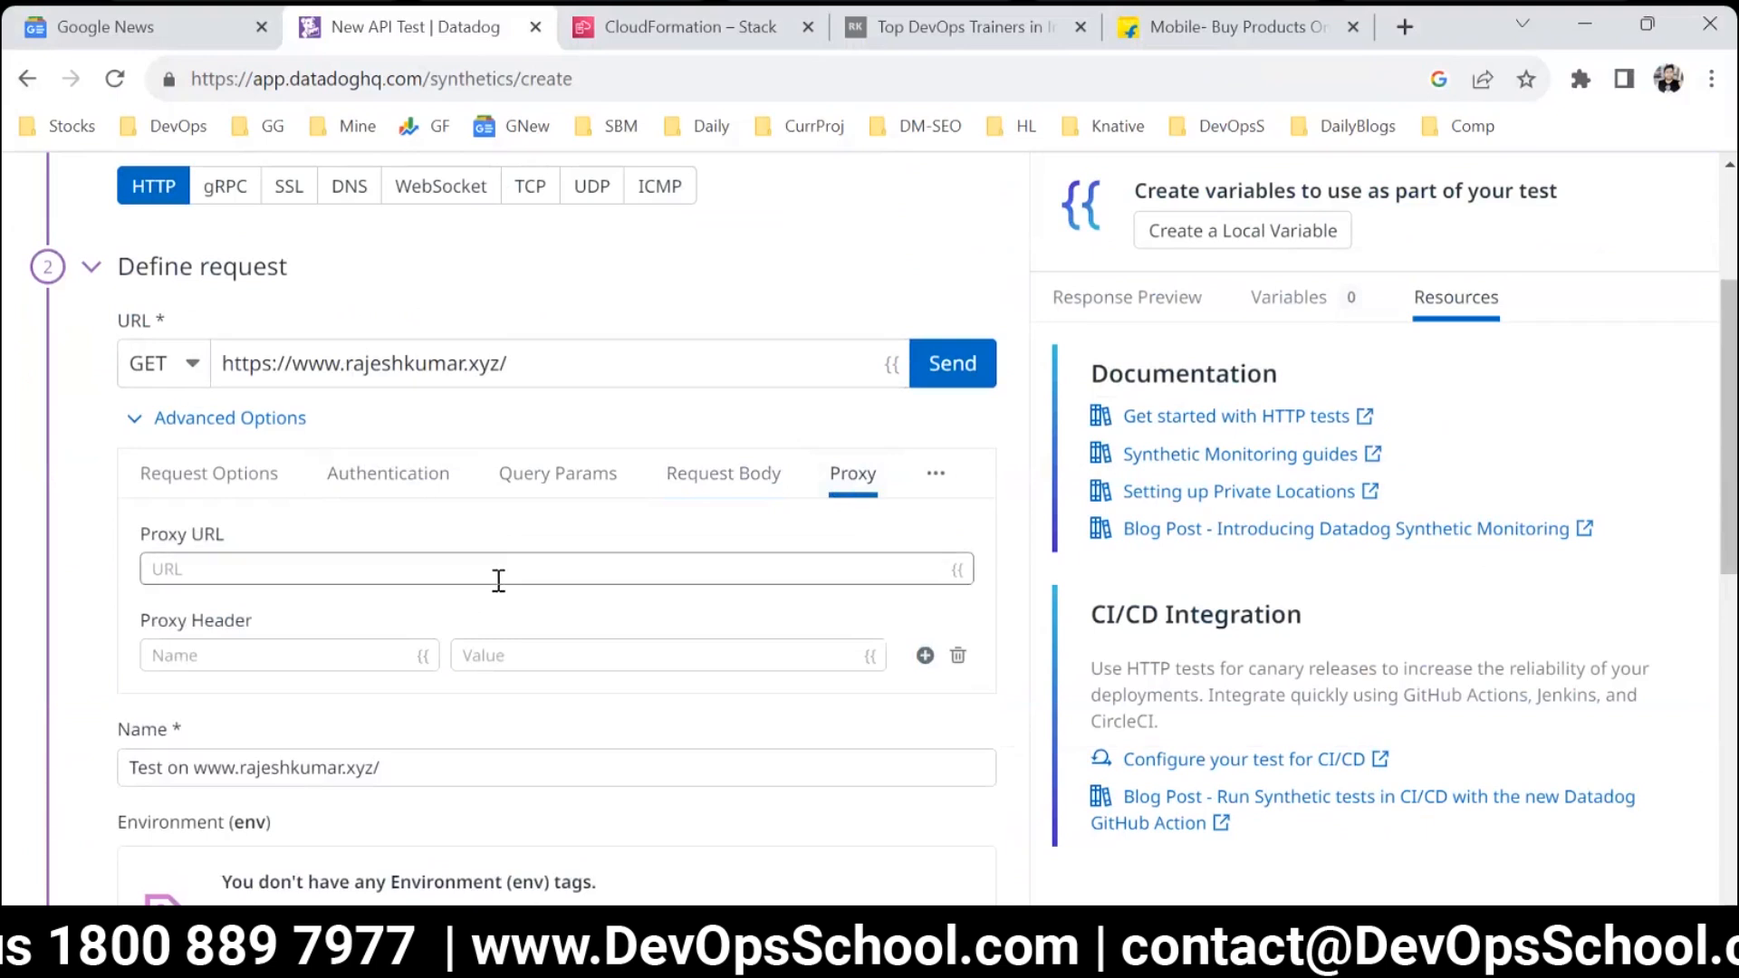
click(933, 480)
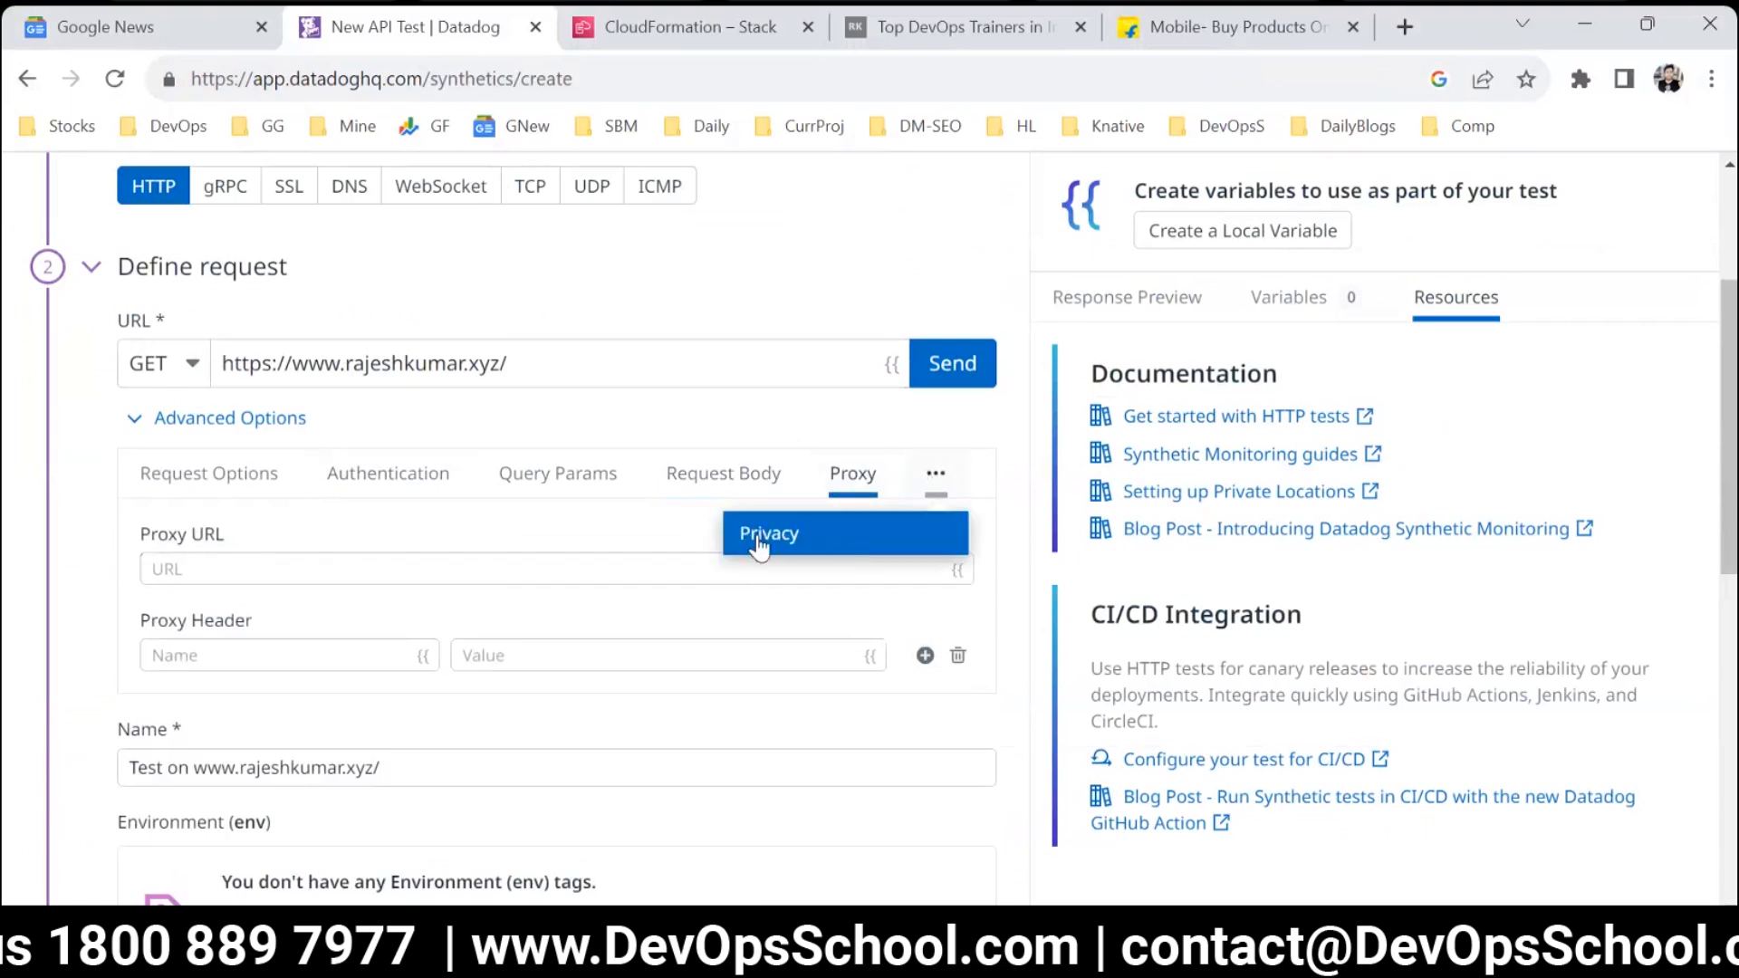
click(71, 503)
click(211, 424)
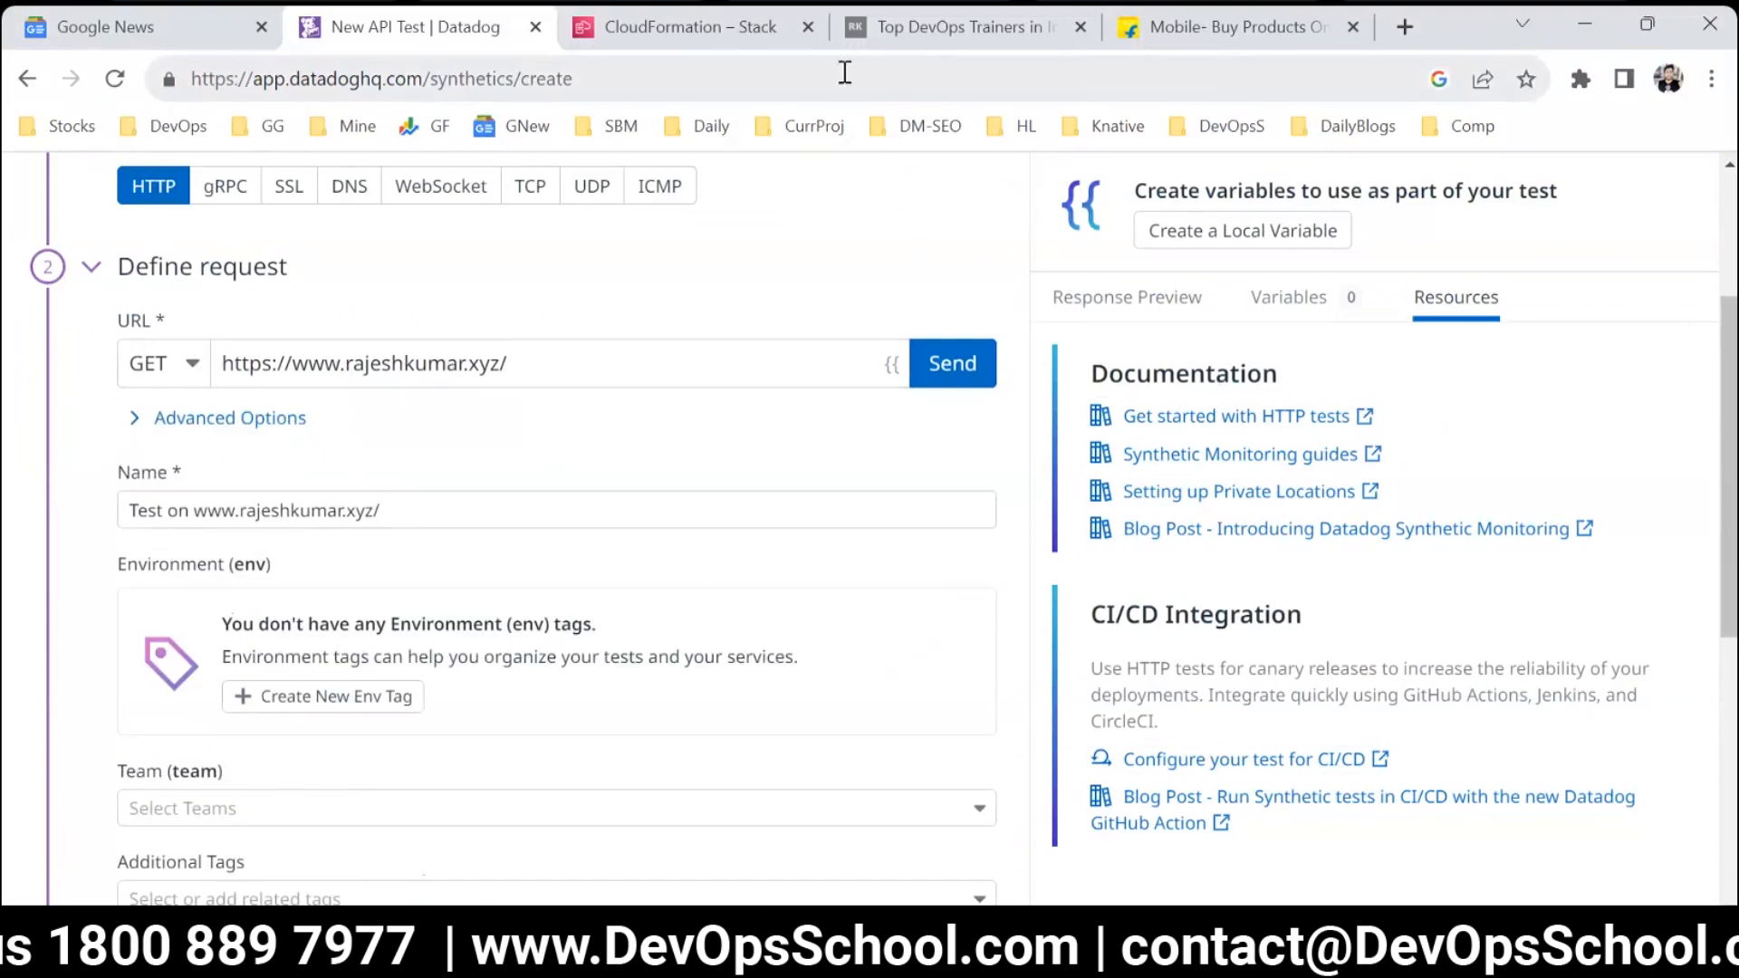
Revisit the personal website's browser tab, and highlight the request URL and test name in the Datadog API test.
click(924, 36)
click(462, 20)
click(567, 362)
text(https://www.rajeshkumar.xyz/)
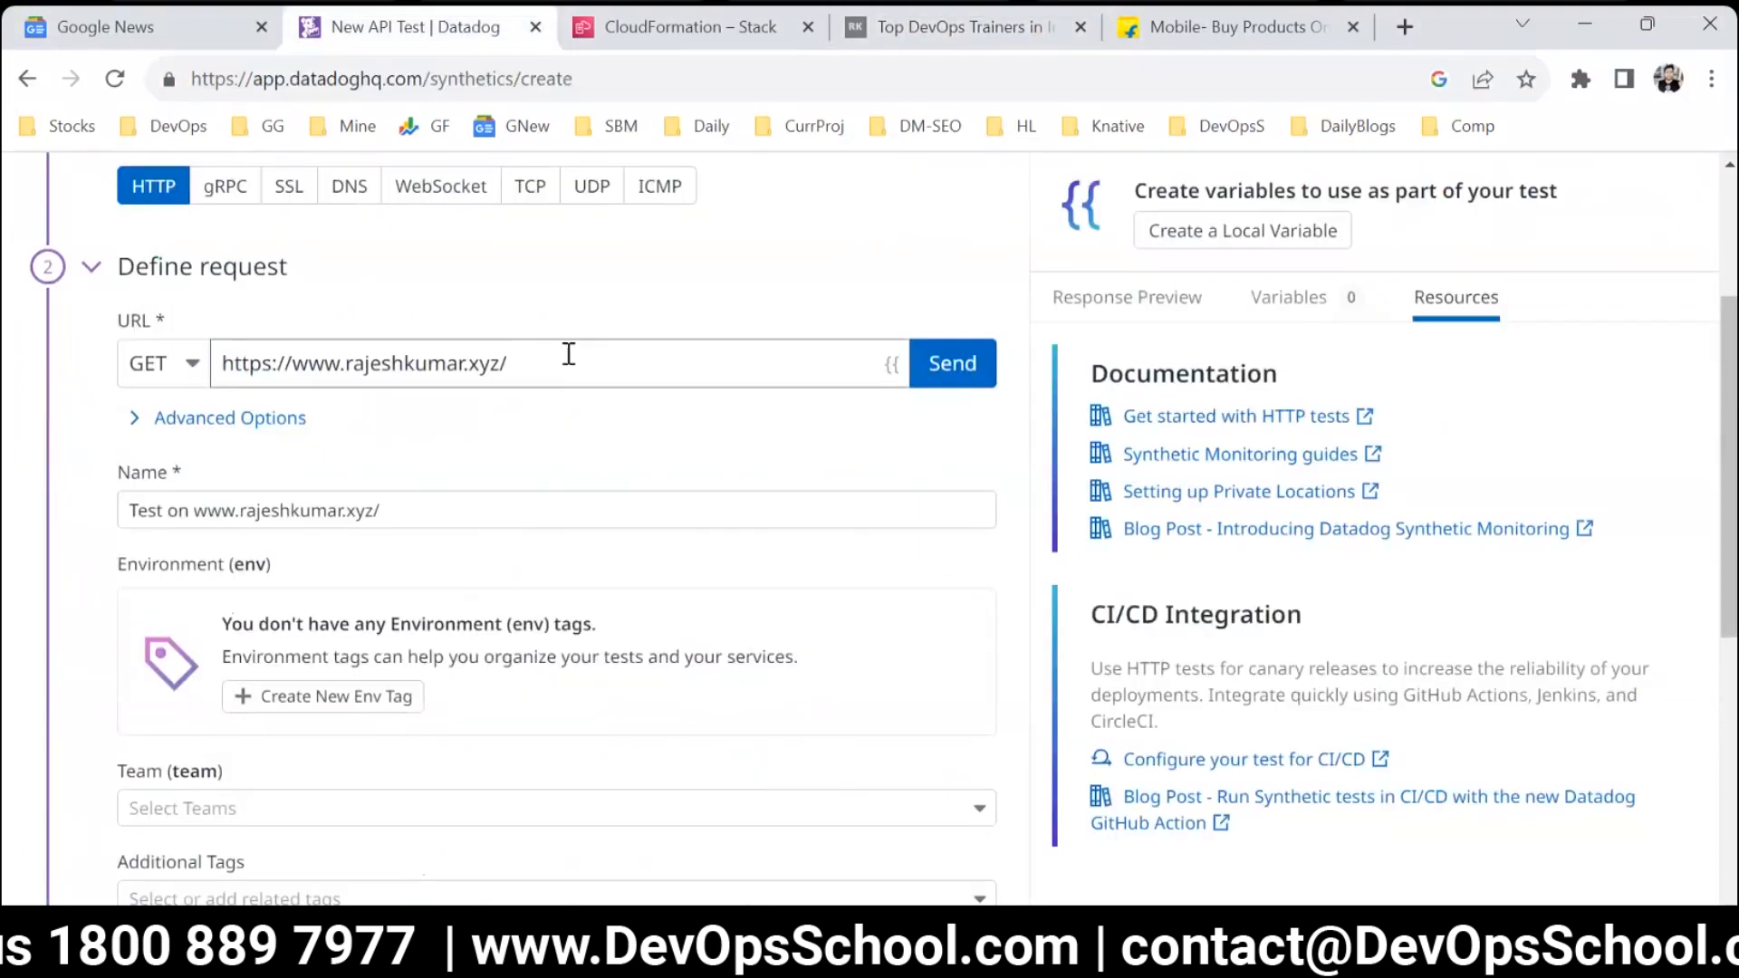
drag(567, 362, 85, 369)
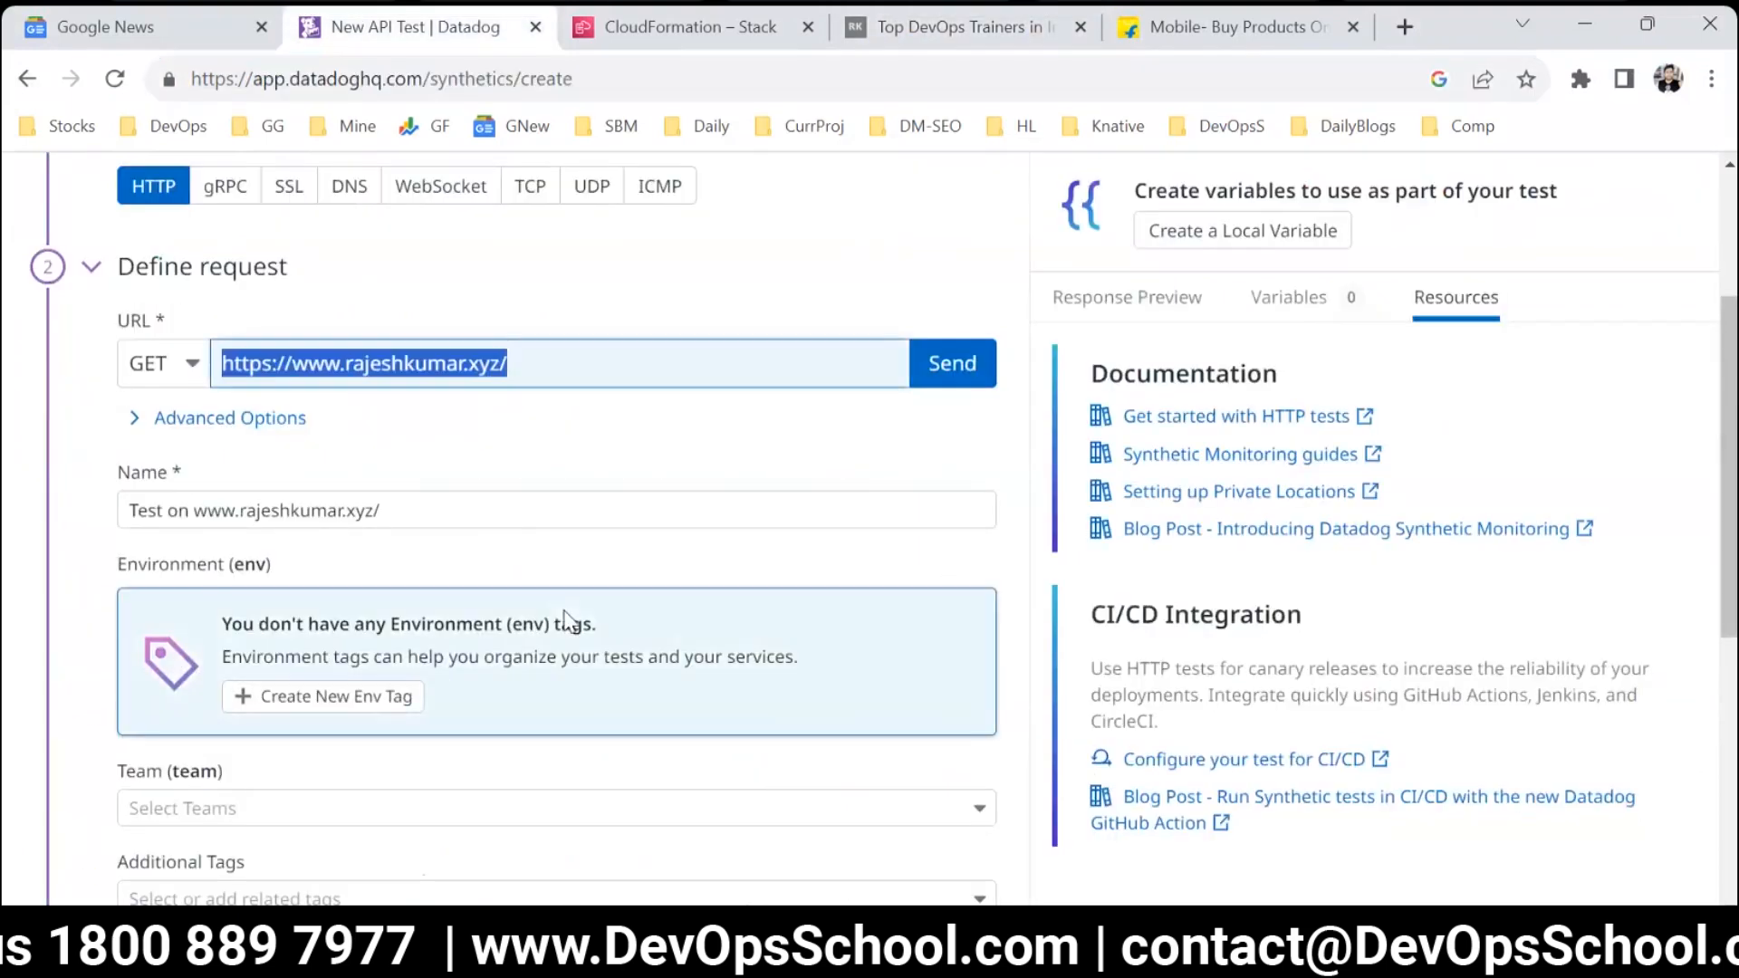
drag(392, 504, 87, 509)
Examine the environment, team and additional tags fields of the API test.
scroll(272, 698, down, 3)
scroll(299, 707, up, 2)
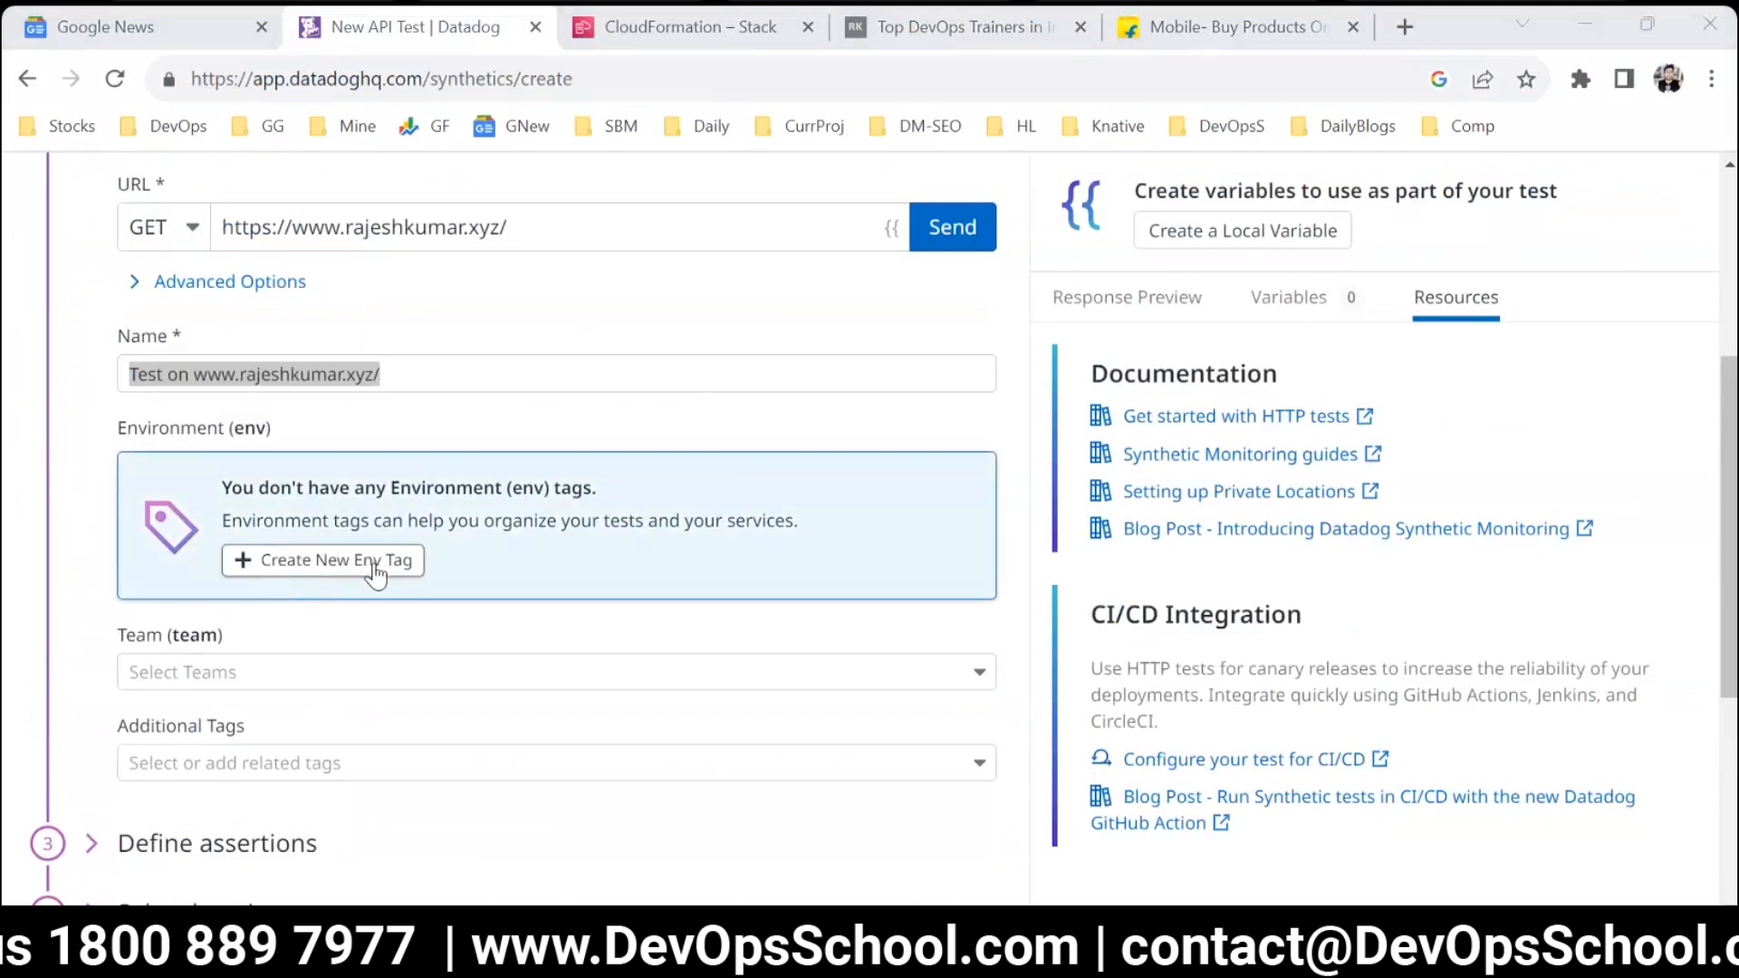
click(380, 675)
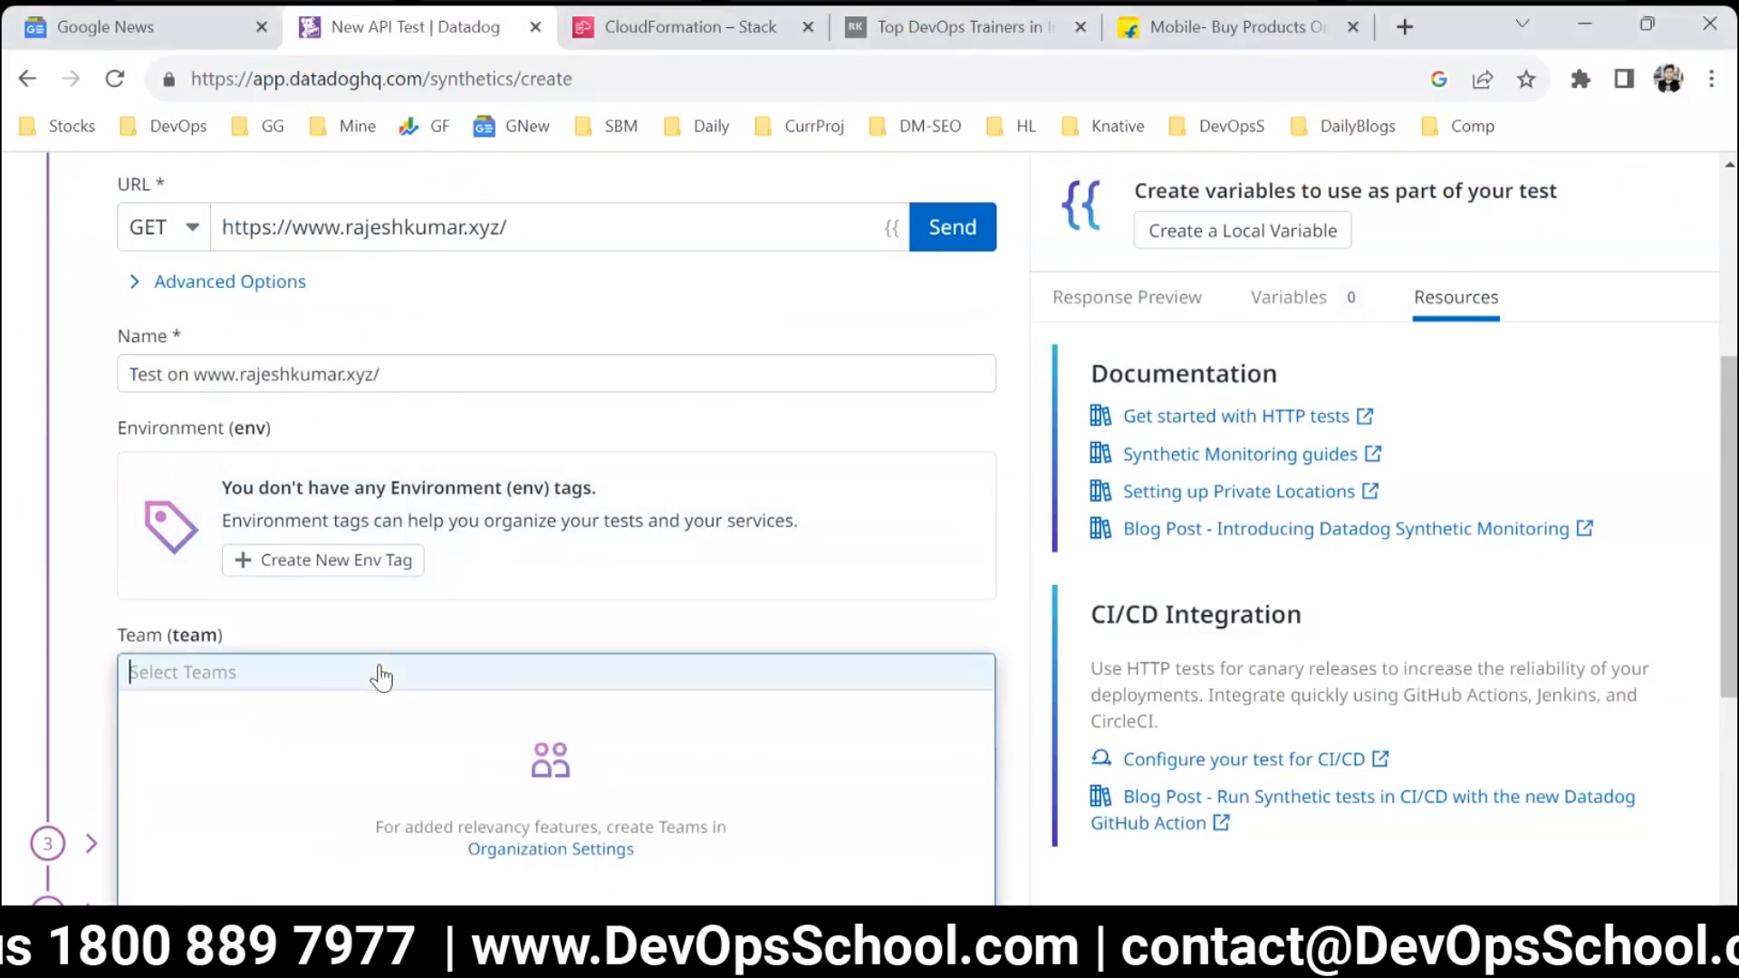
click(156, 602)
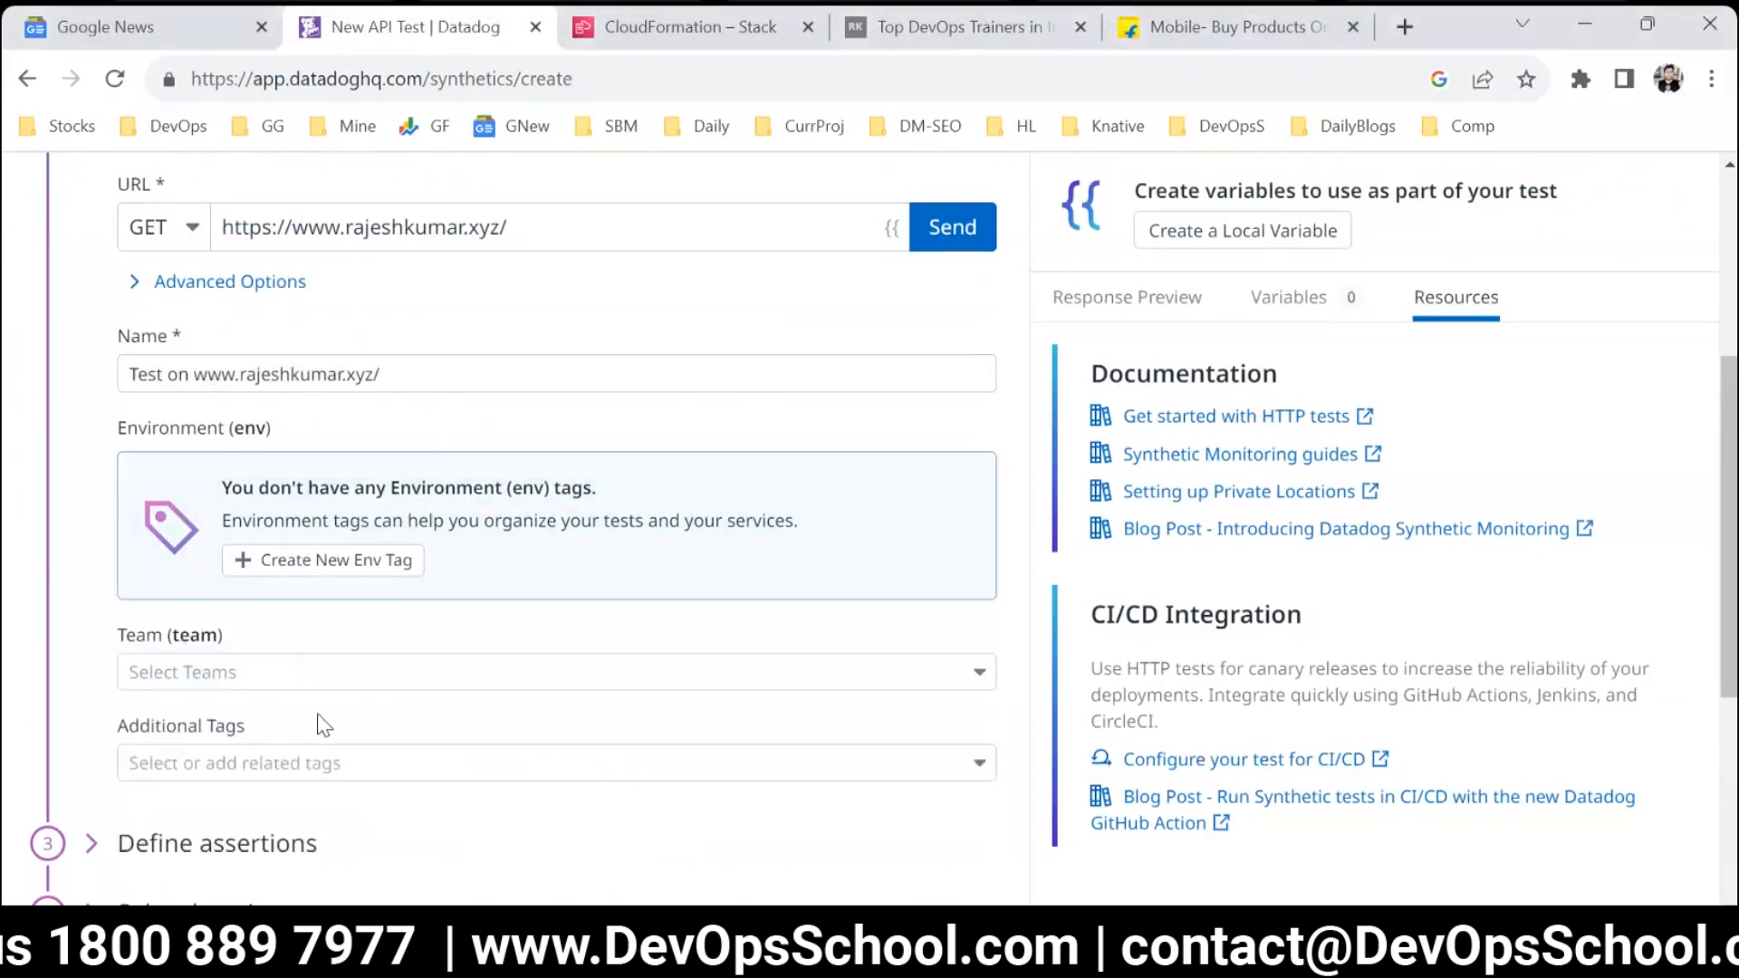
scroll(263, 640, down, 2)
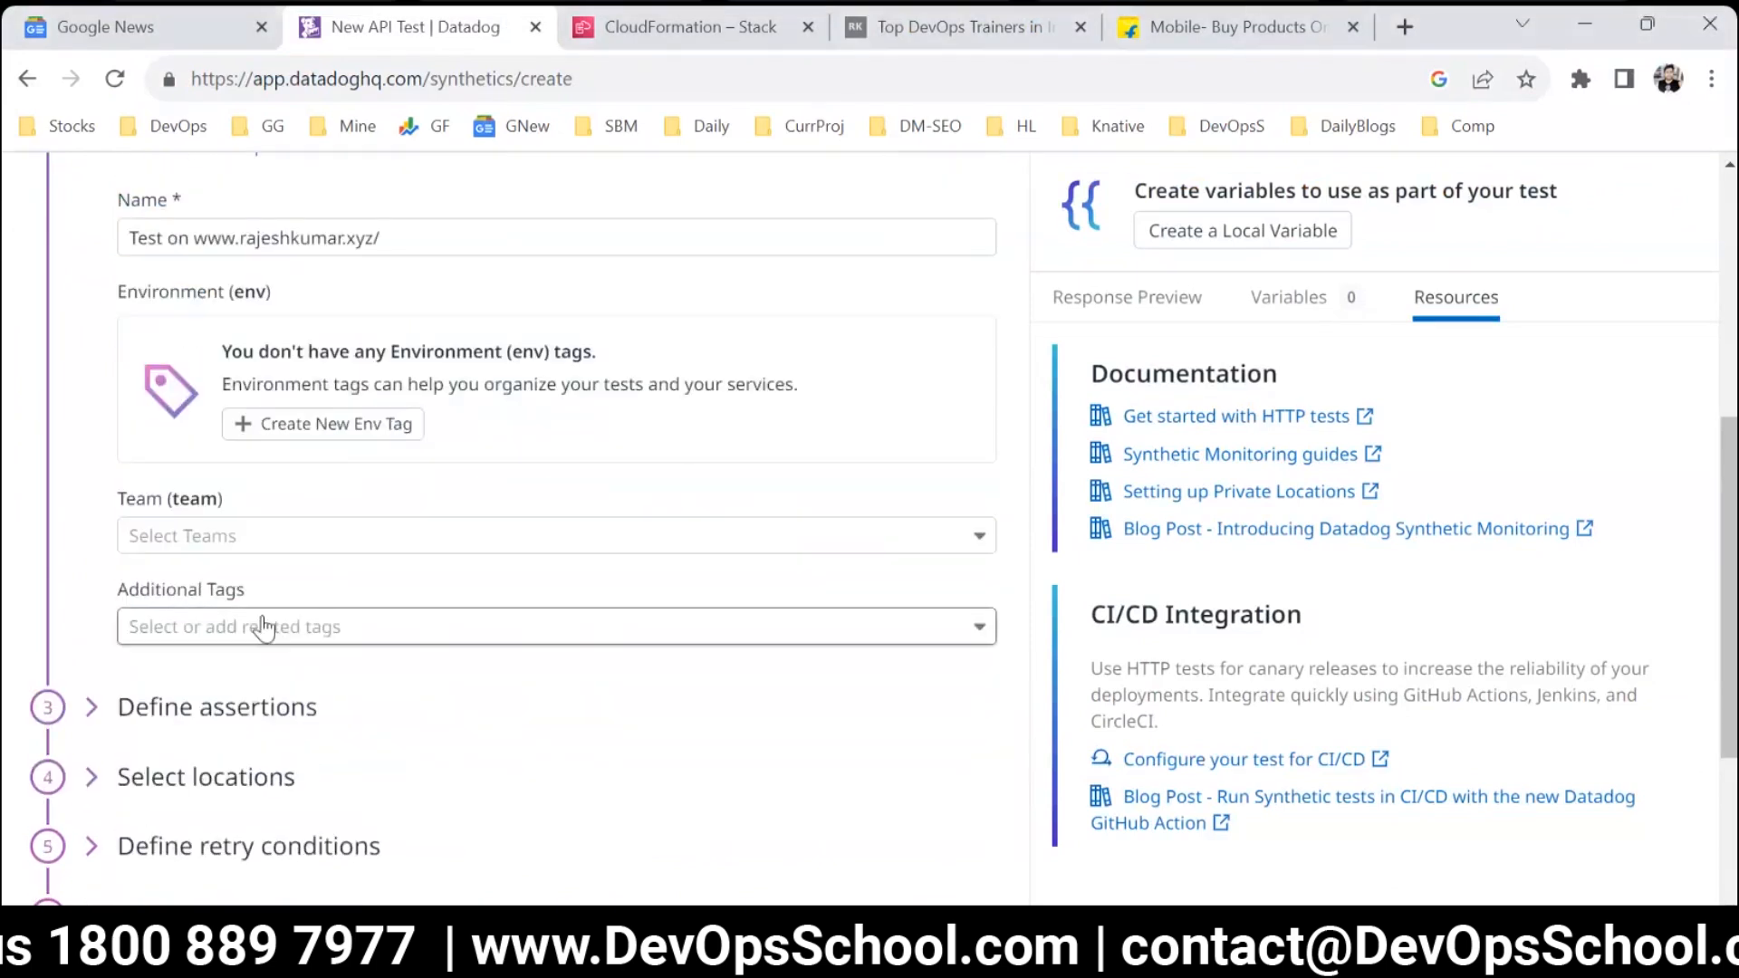
scroll(262, 625, up, 6)
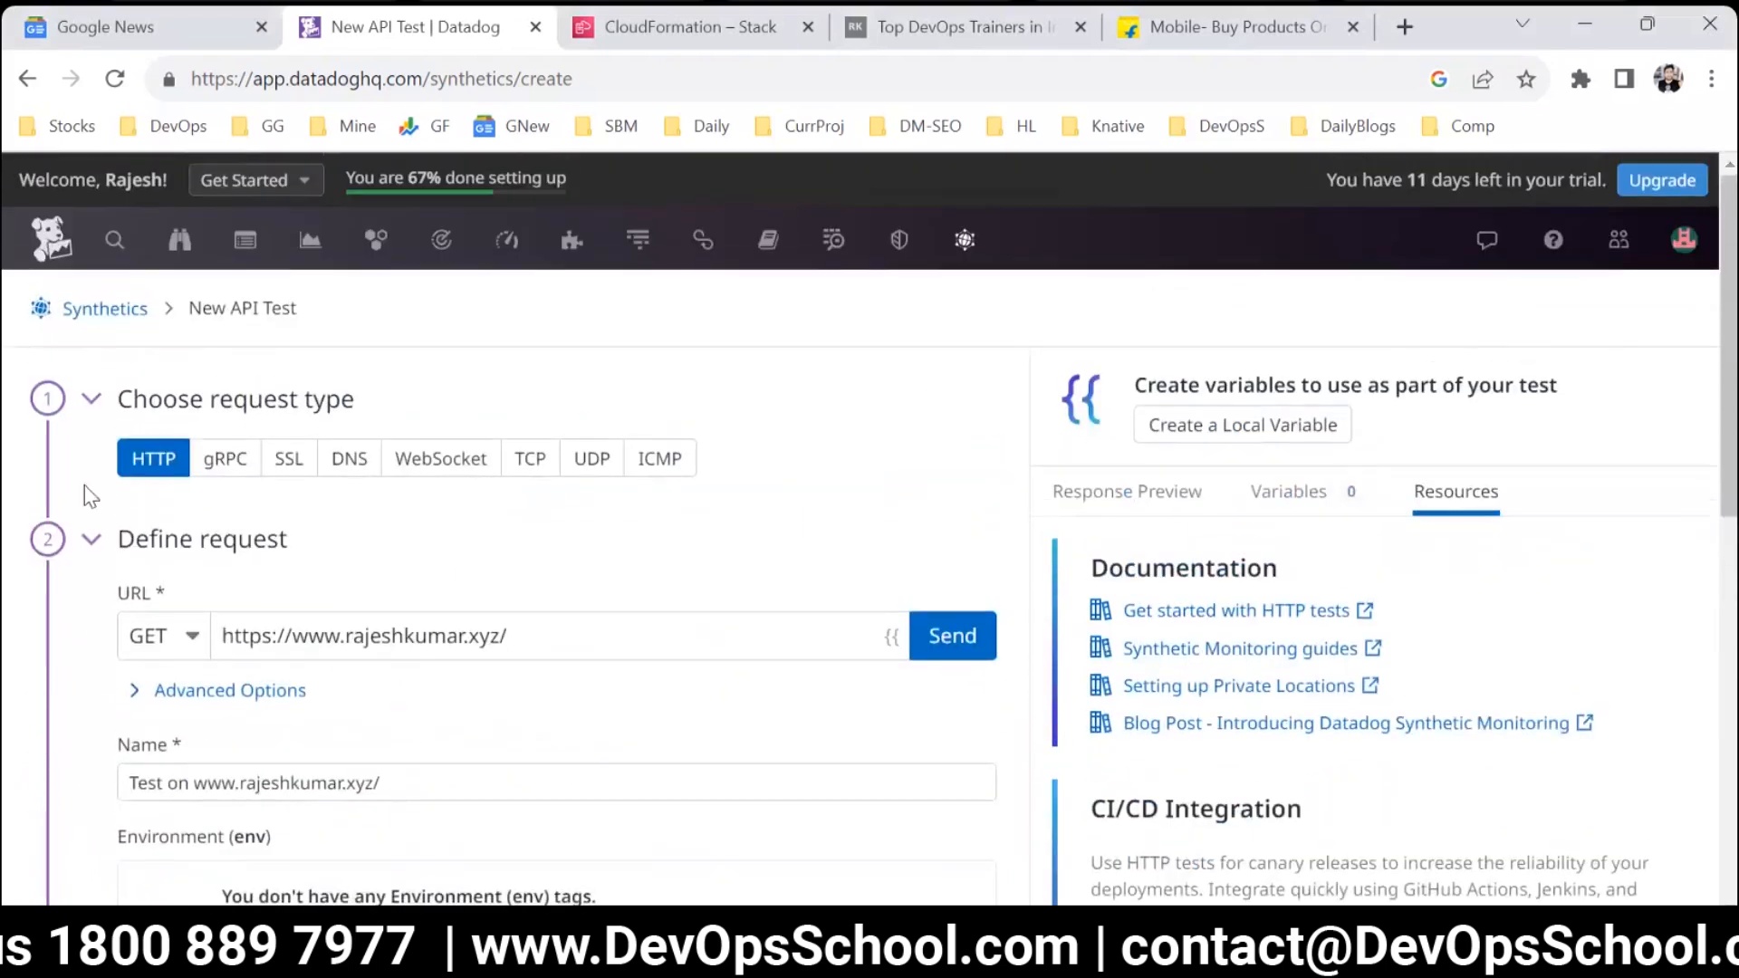
Collapse the request type and request definition sections and expand the assertion definitions.
click(51, 412)
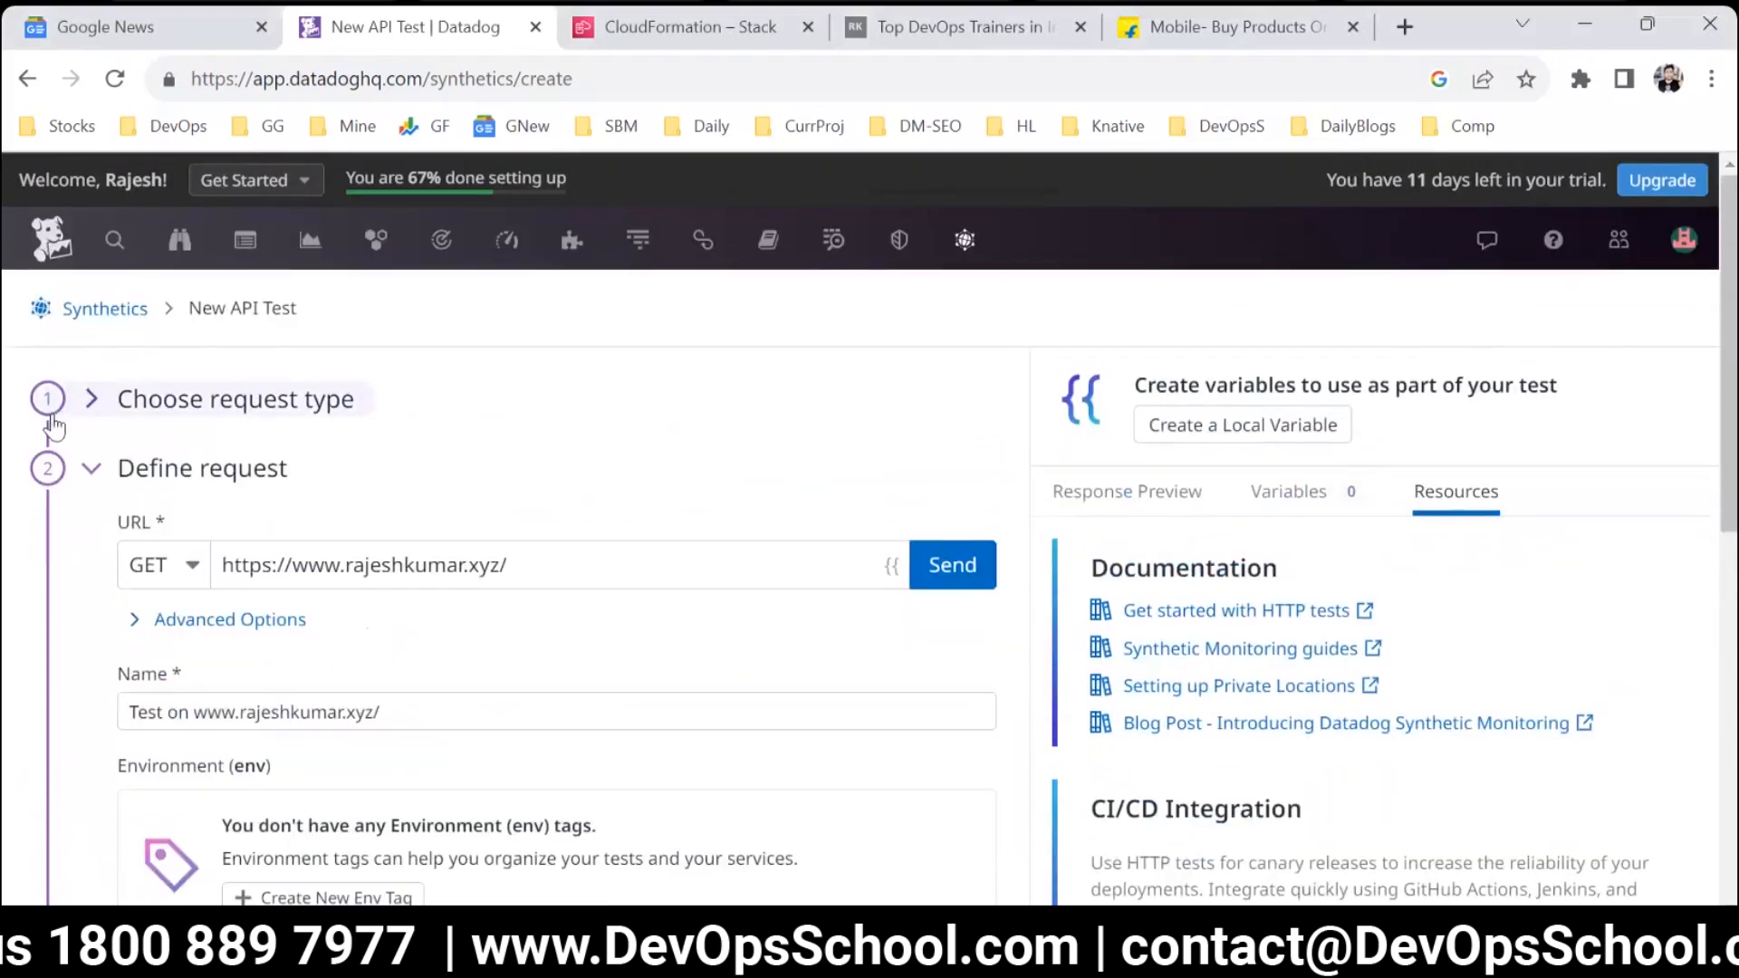
click(45, 478)
click(44, 545)
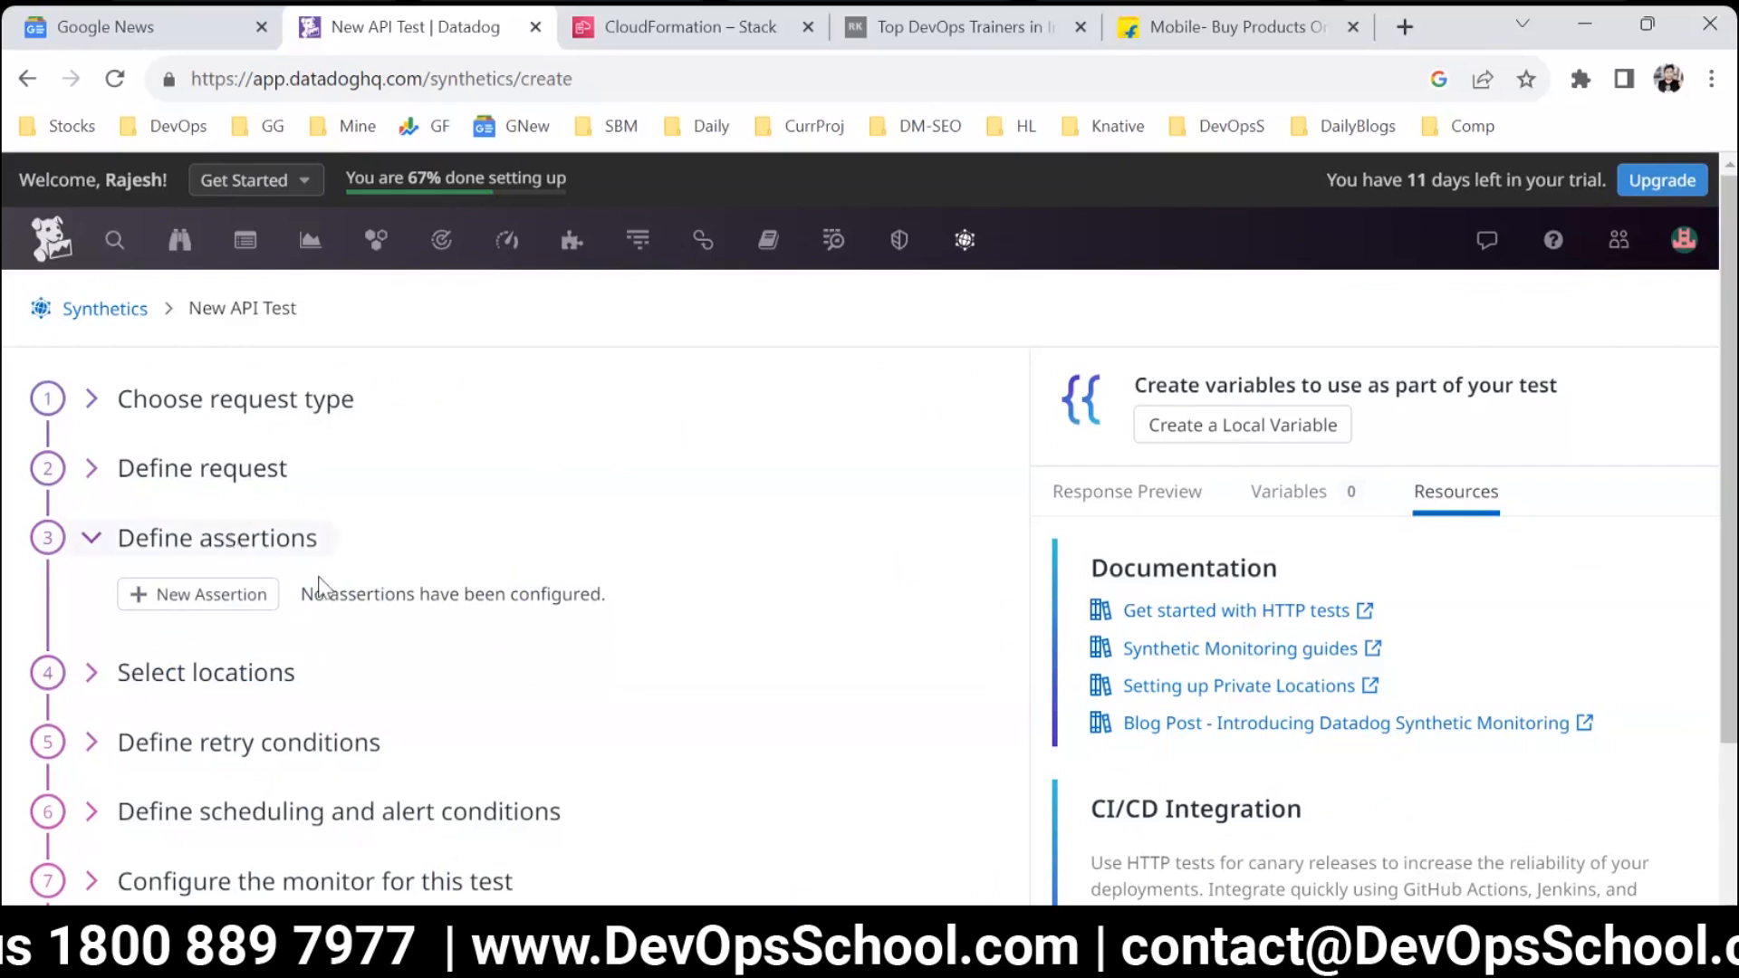
Search Google for "assertions" in a new browser tab and show the image results.
double_click(375, 593)
key(ctrl+c)
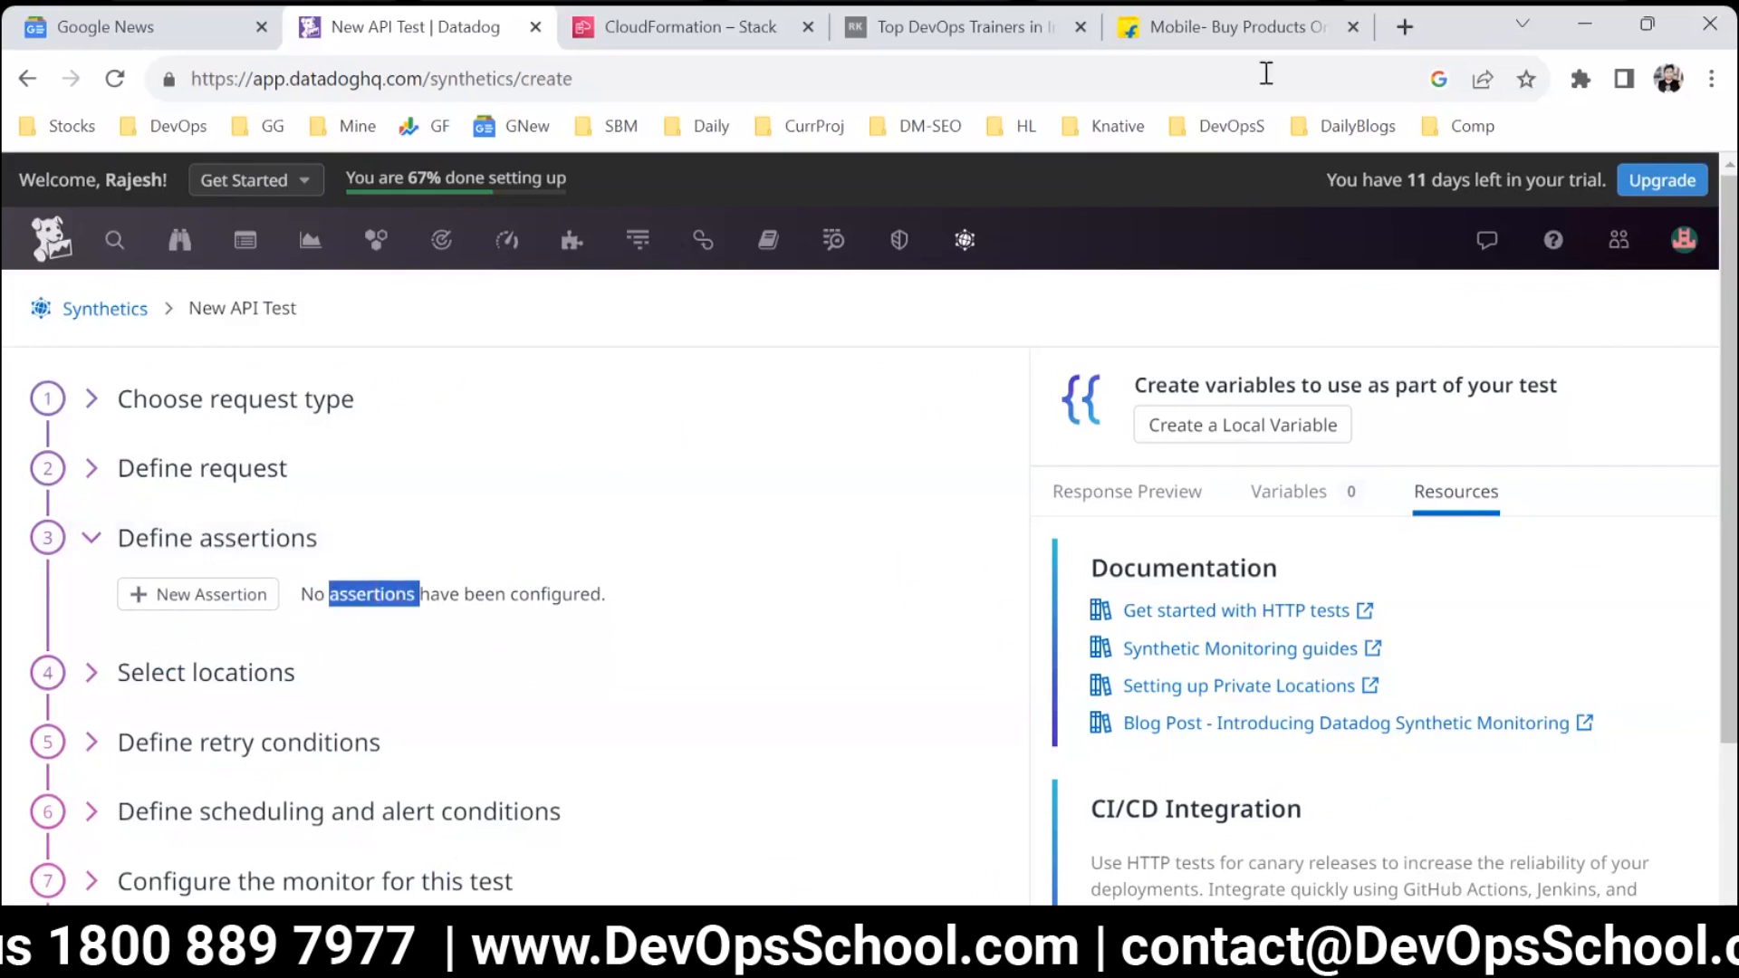
click(1395, 28)
key(ctrl+v)
key(Return)
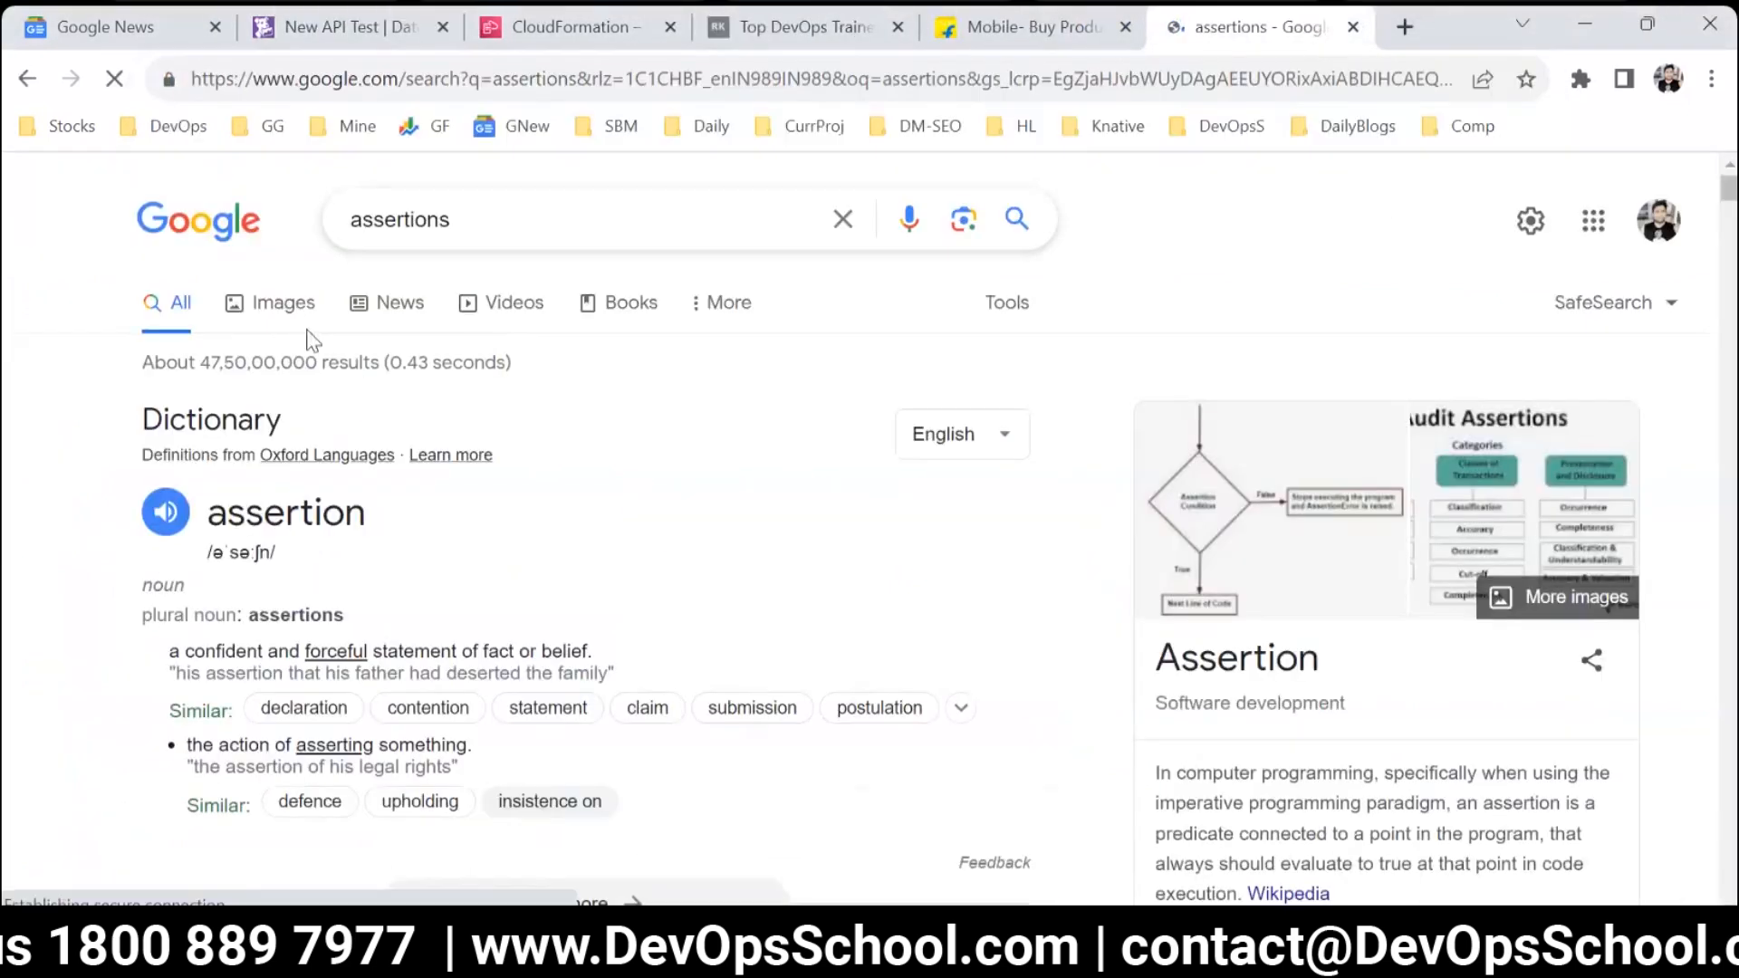
click(278, 302)
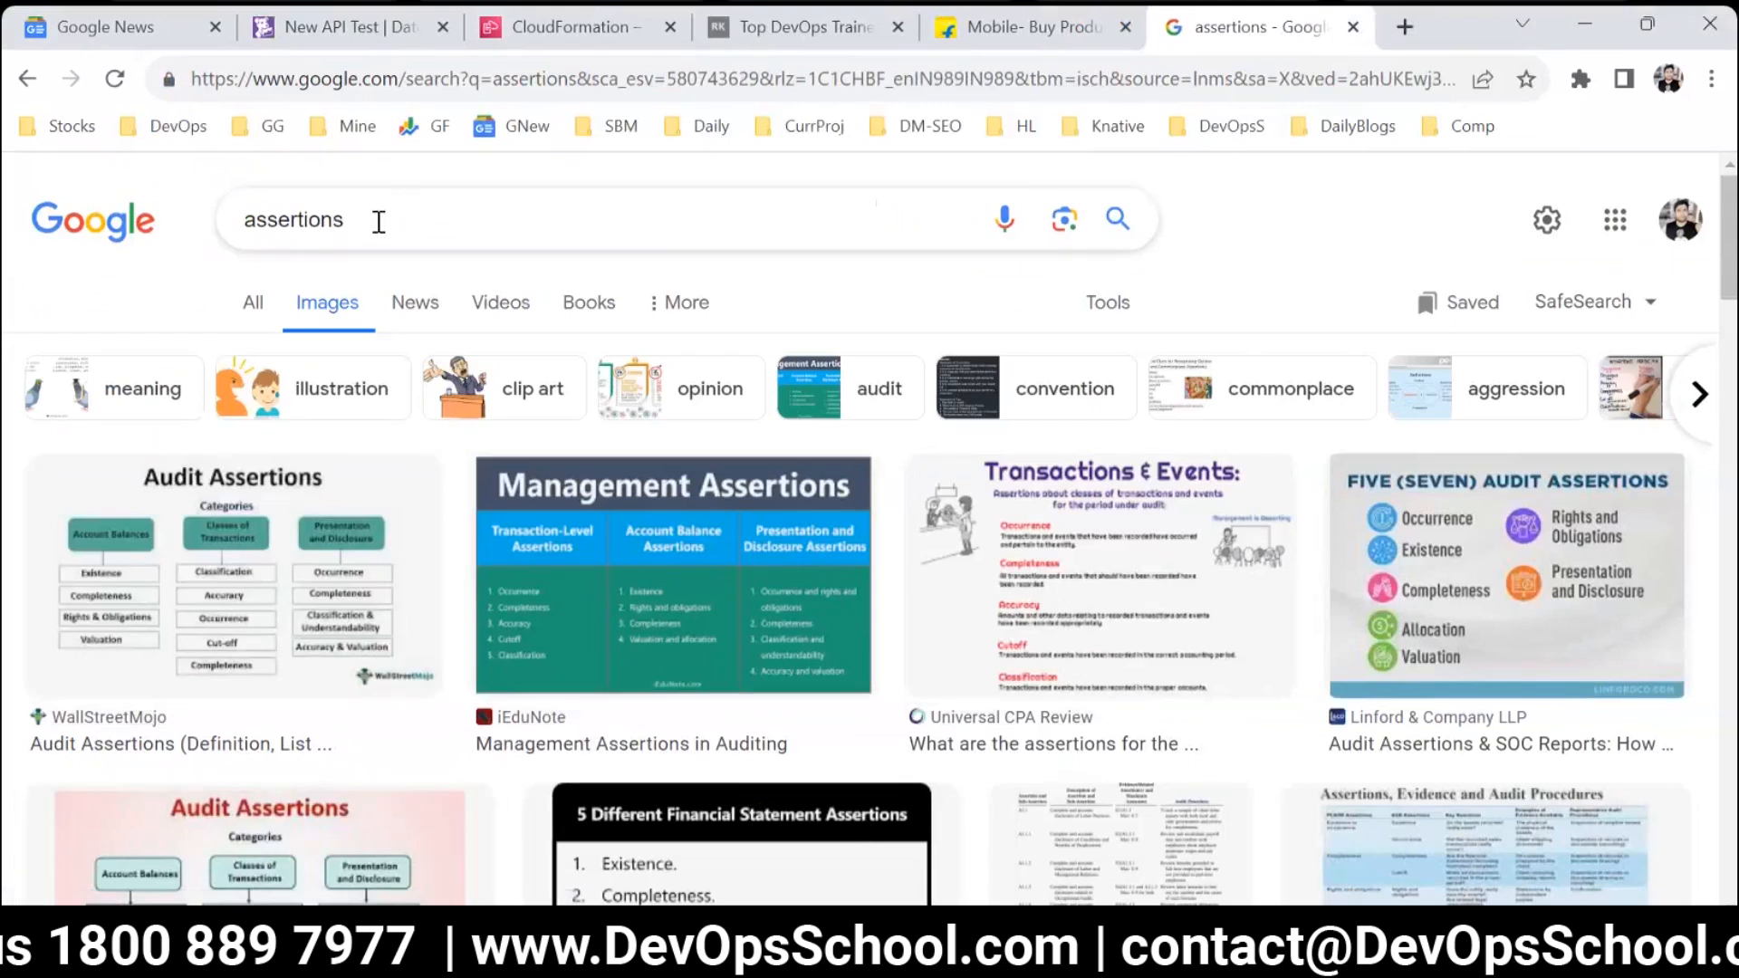
Browse the assertions images and preview the "5 Different Financial Statement Assertions" picture.
scroll(1150, 684, down, 5)
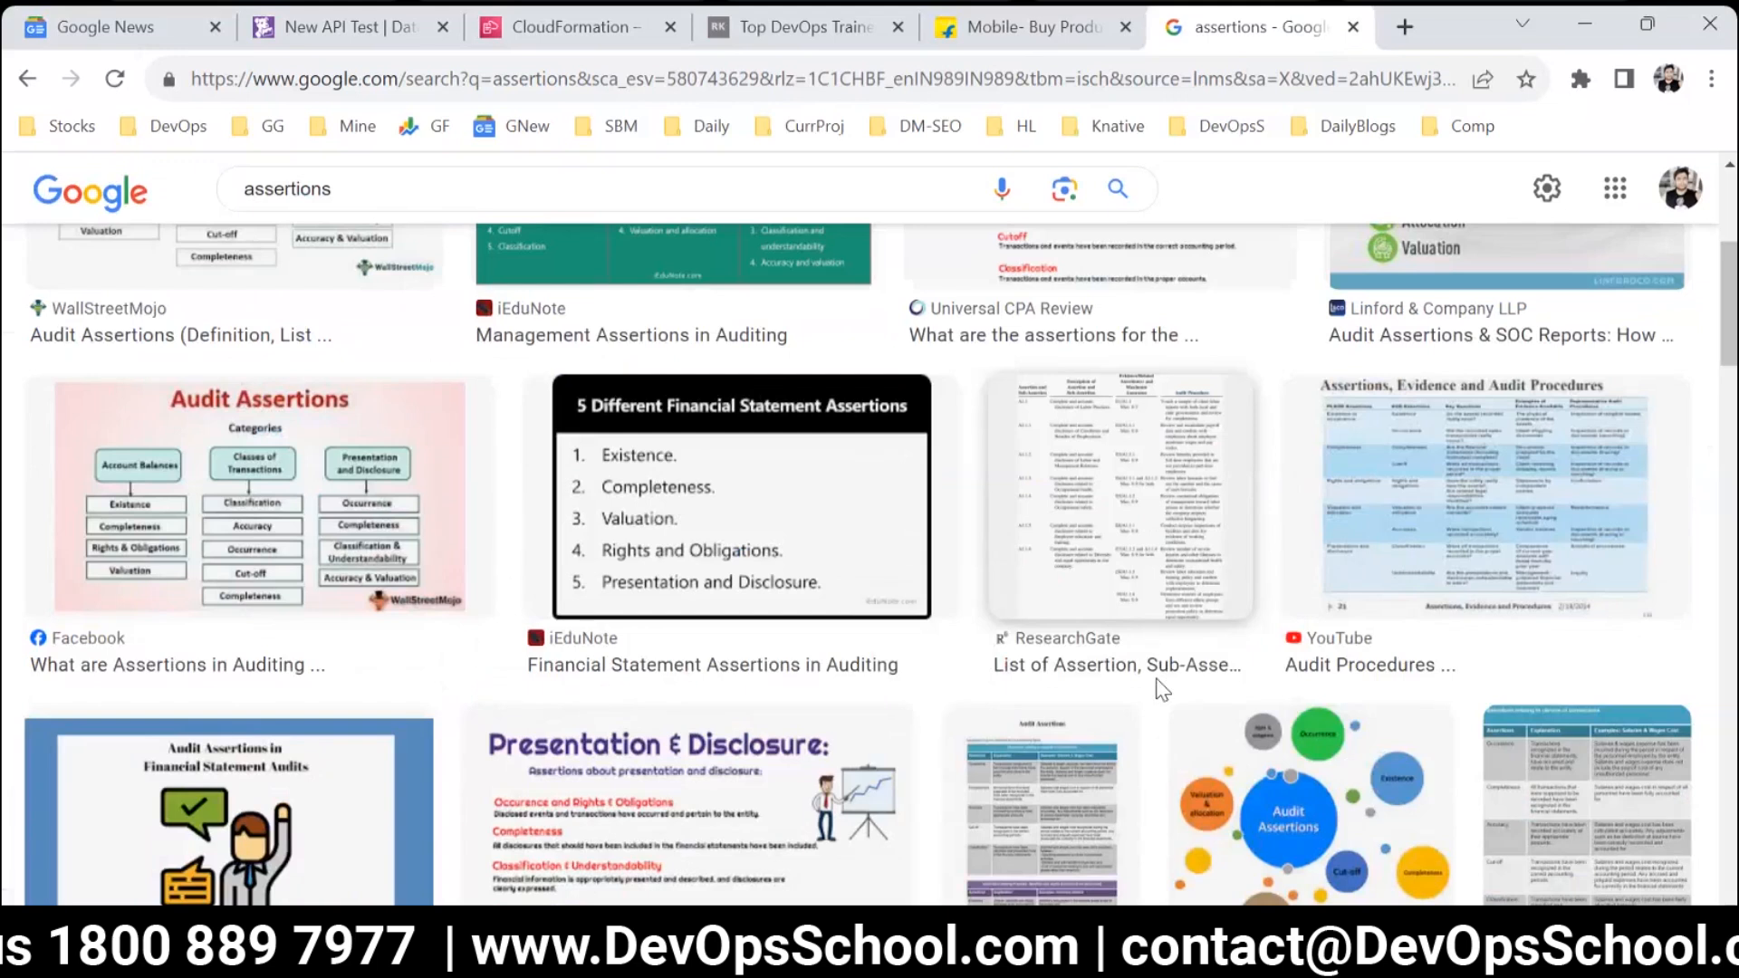
scroll(90, 738, down, 3)
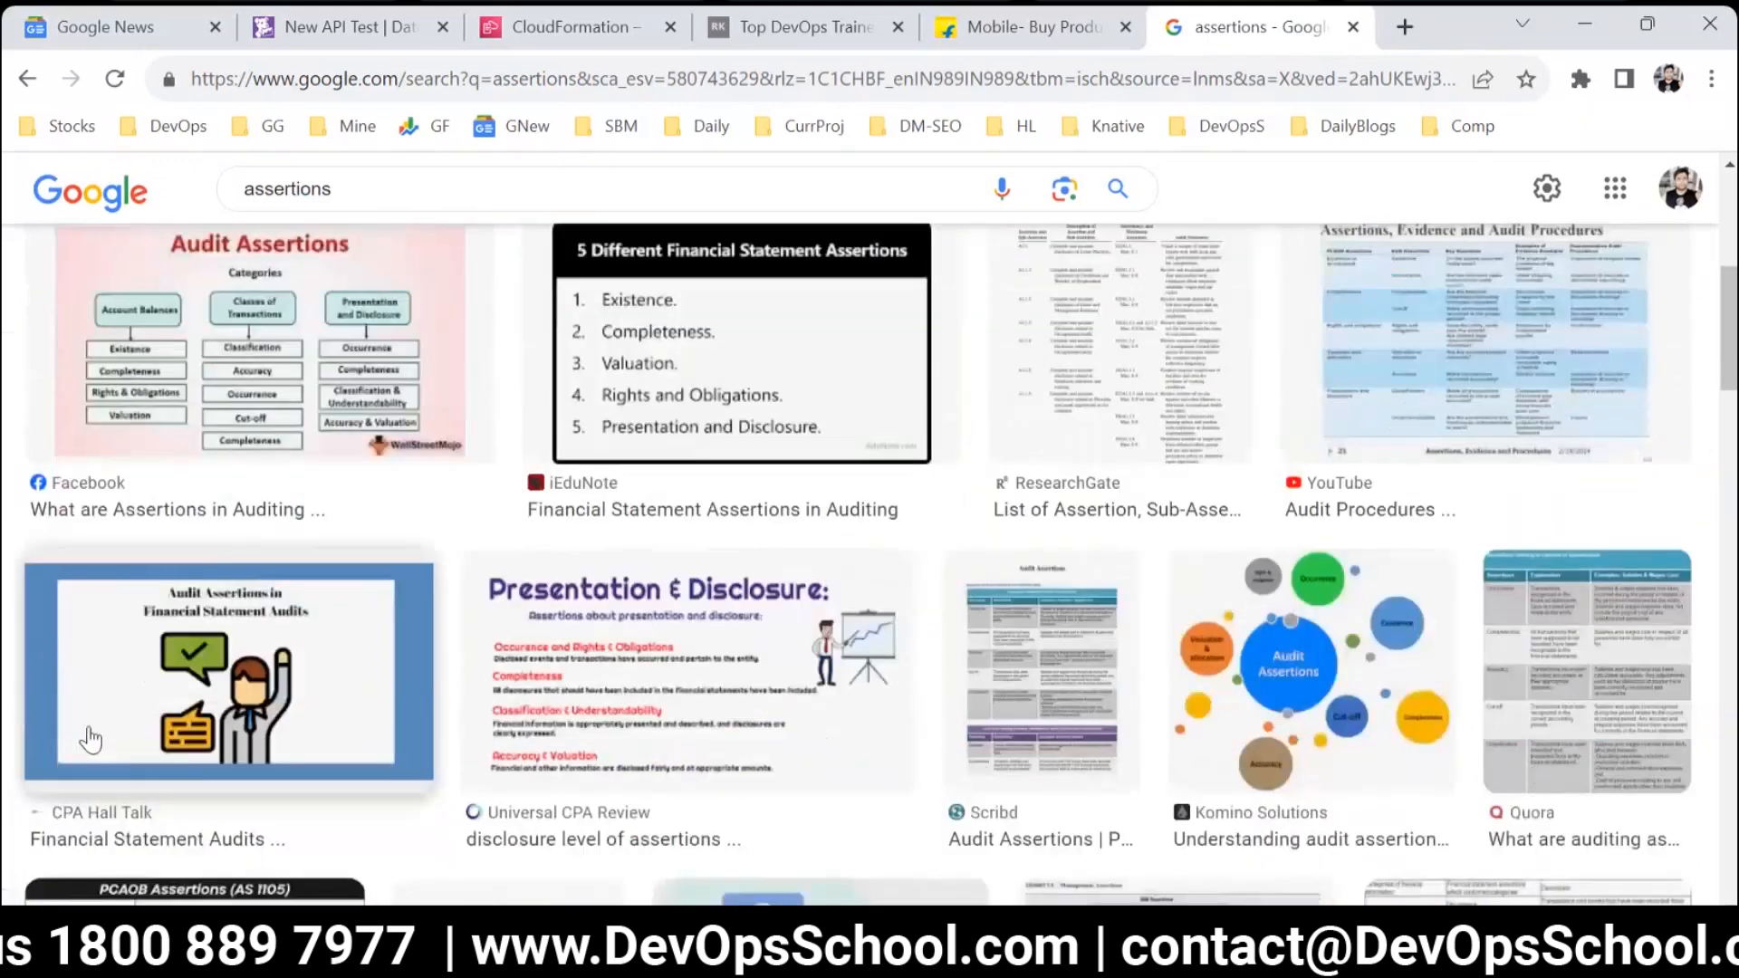
scroll(90, 738, up, 3)
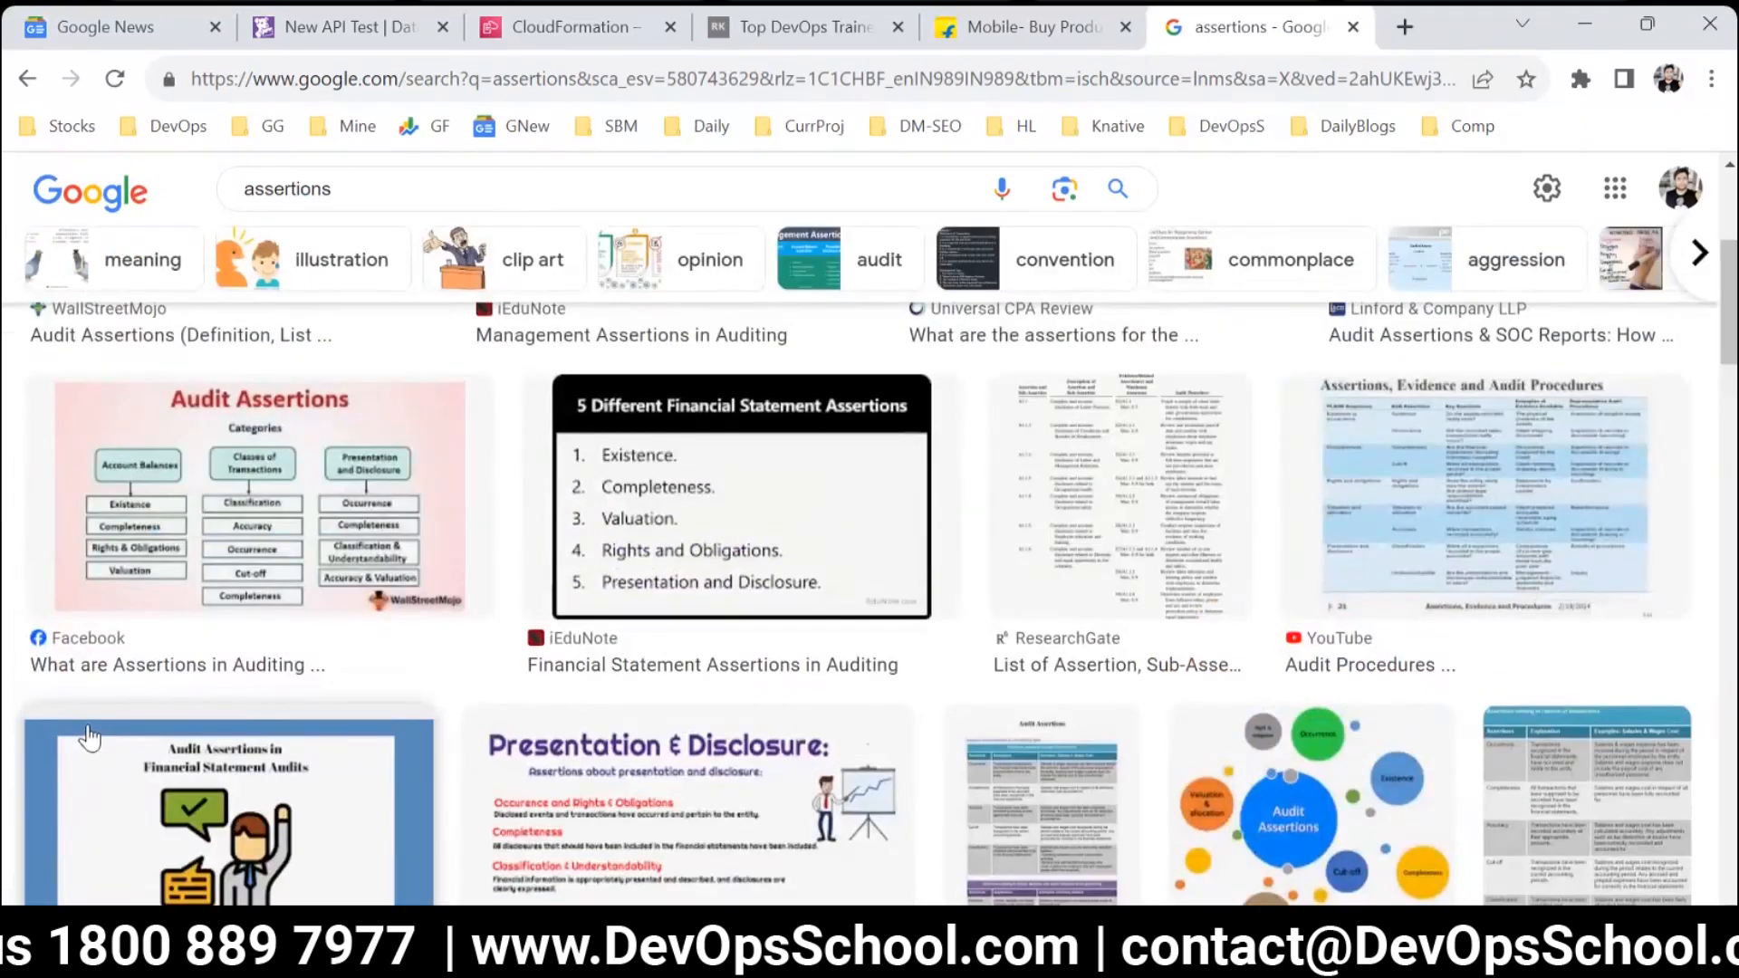
click(679, 493)
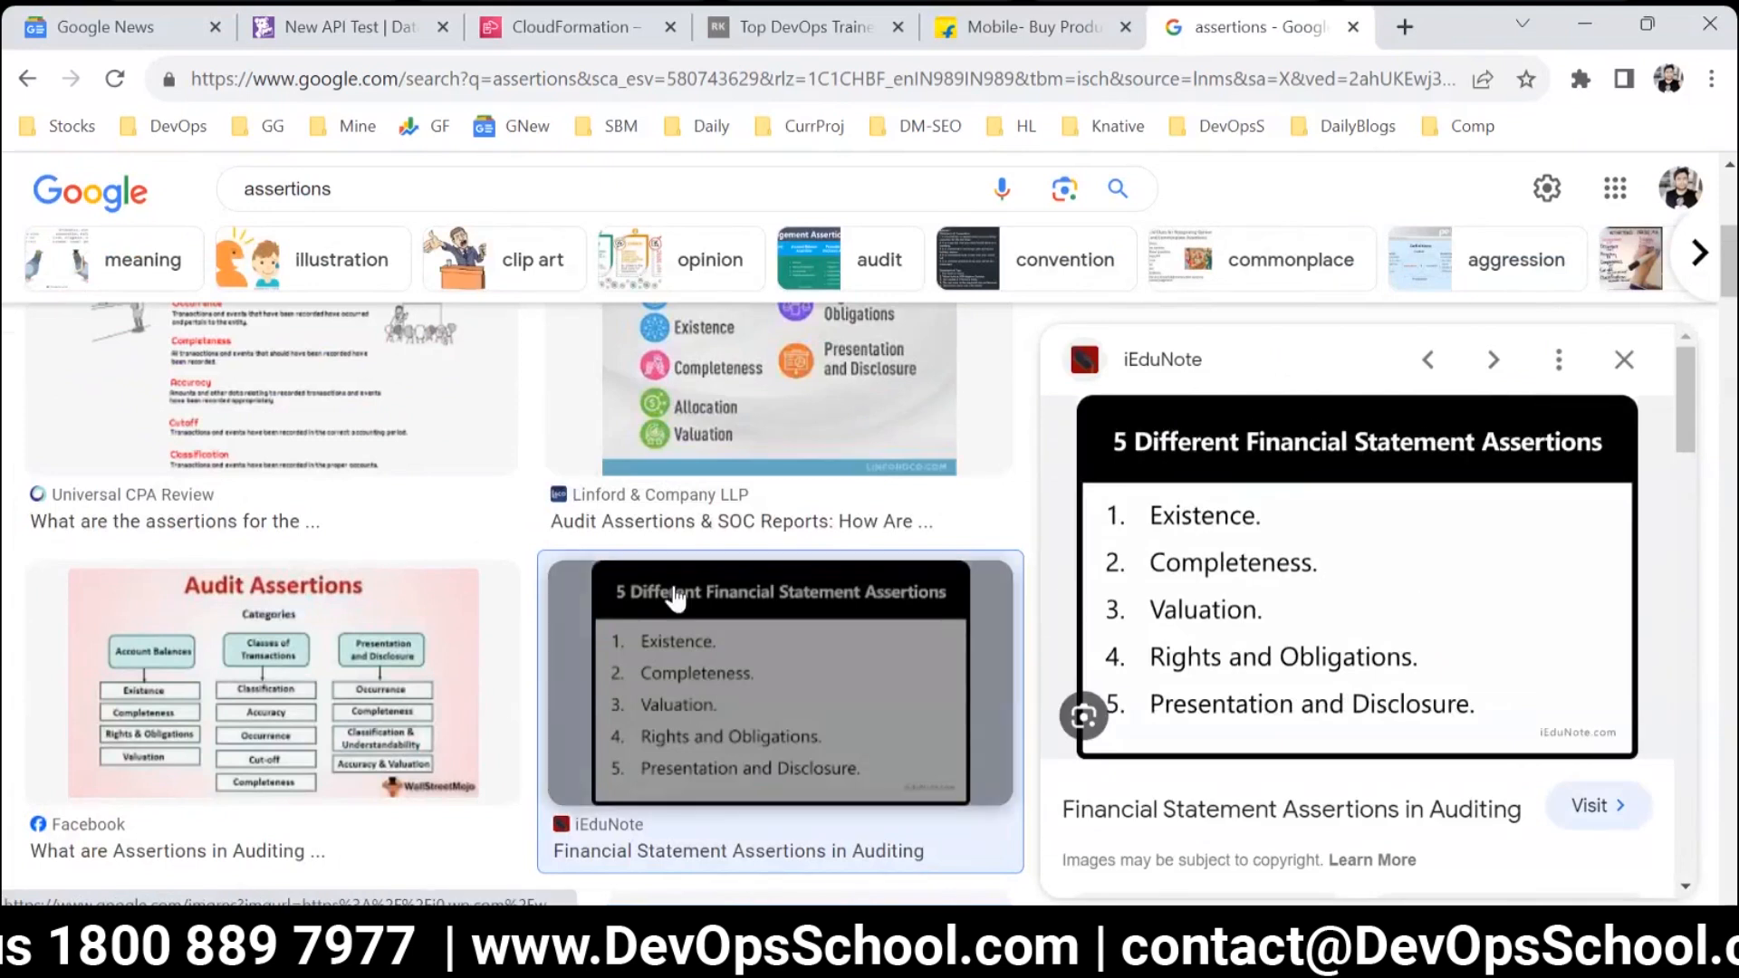
Search the images for "assertions in testing" and preview the Assert versus Verify comparison from ArtOfTesting.
scroll(689, 634, up, 5)
click(365, 218)
text(in  t)
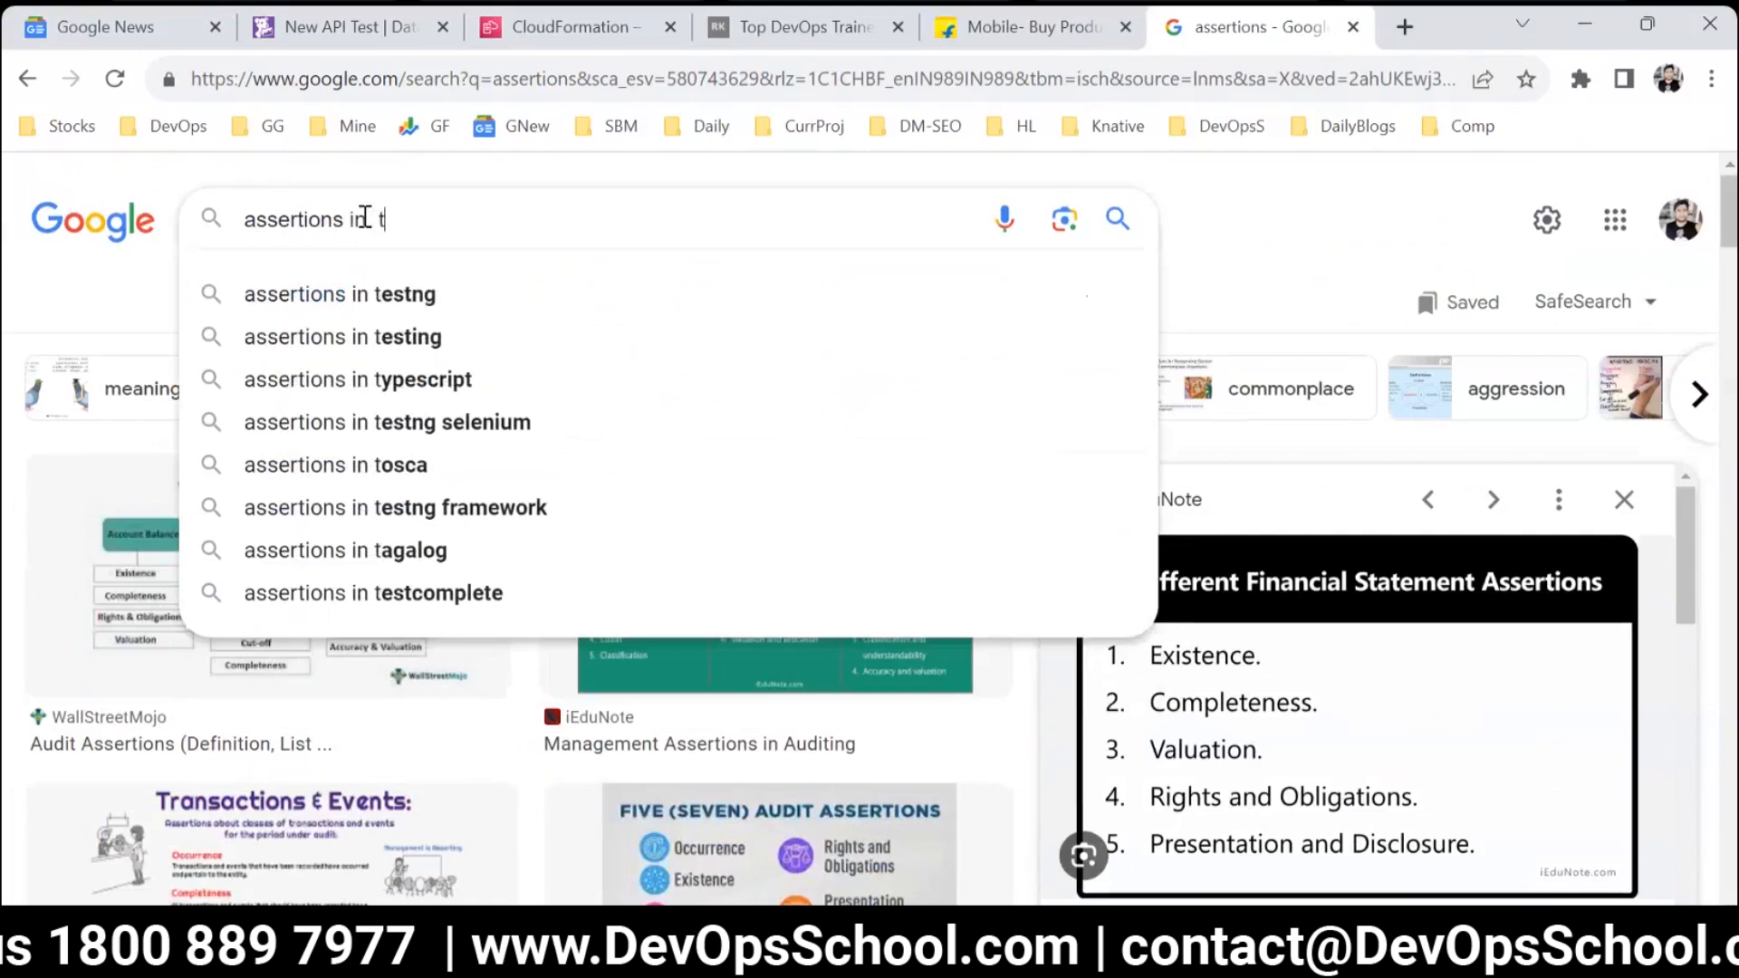
text(esting)
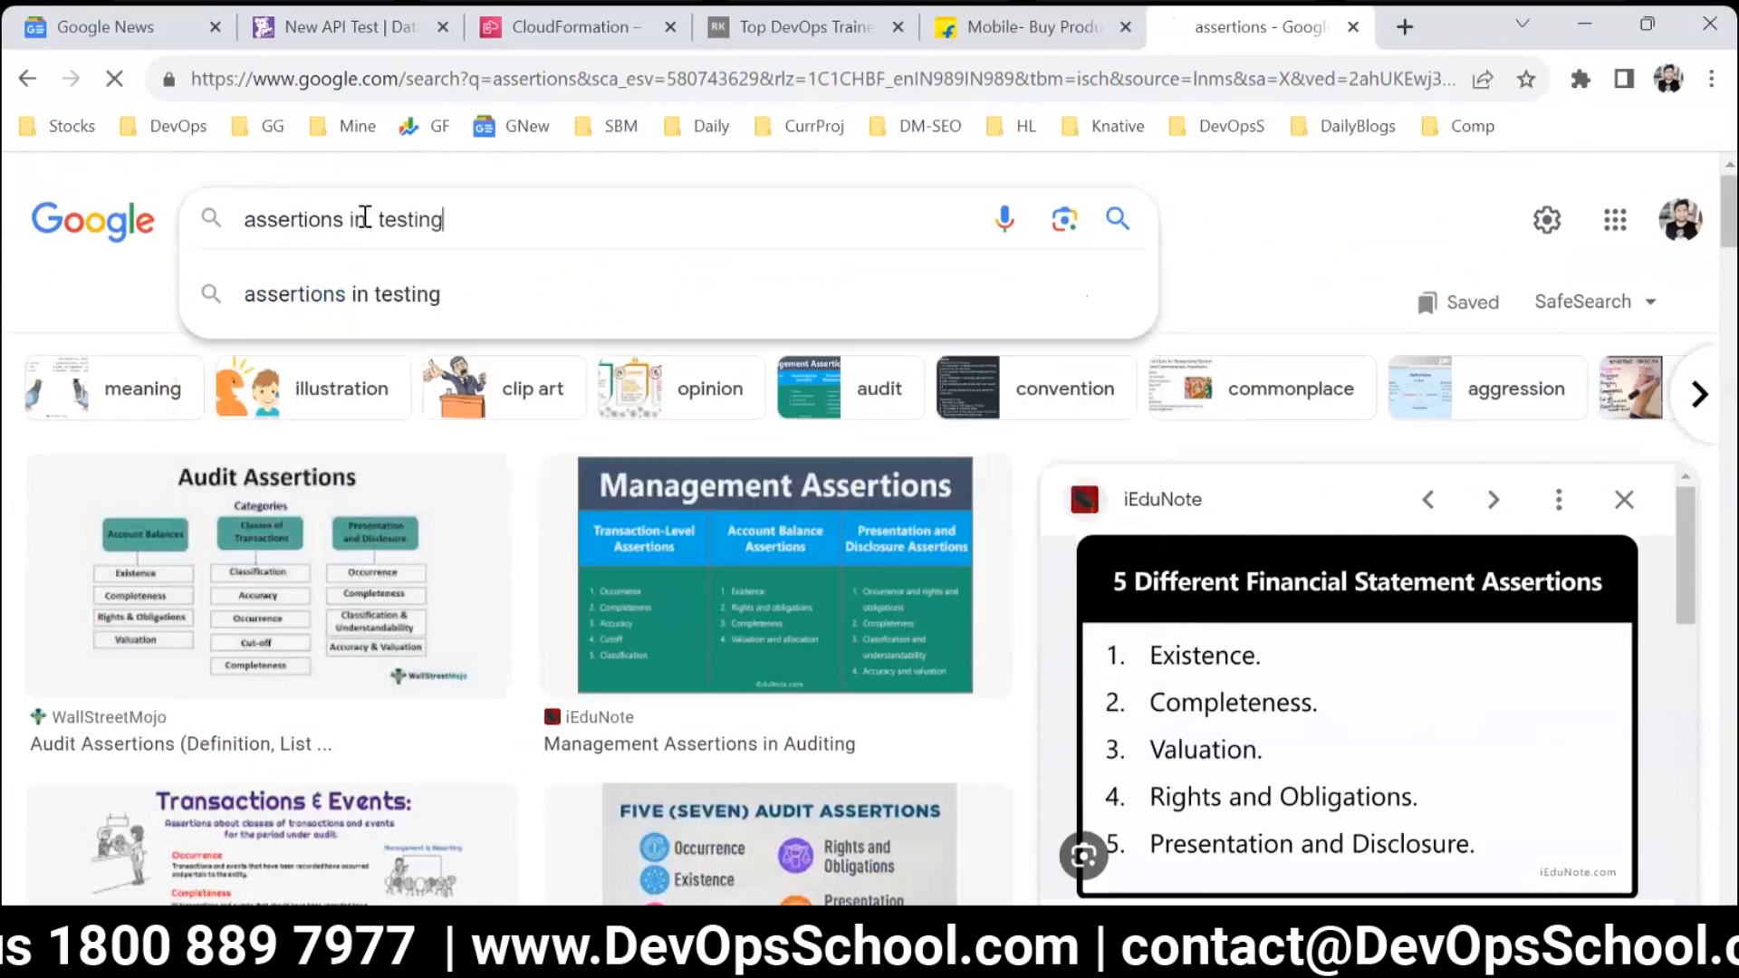
key(Return)
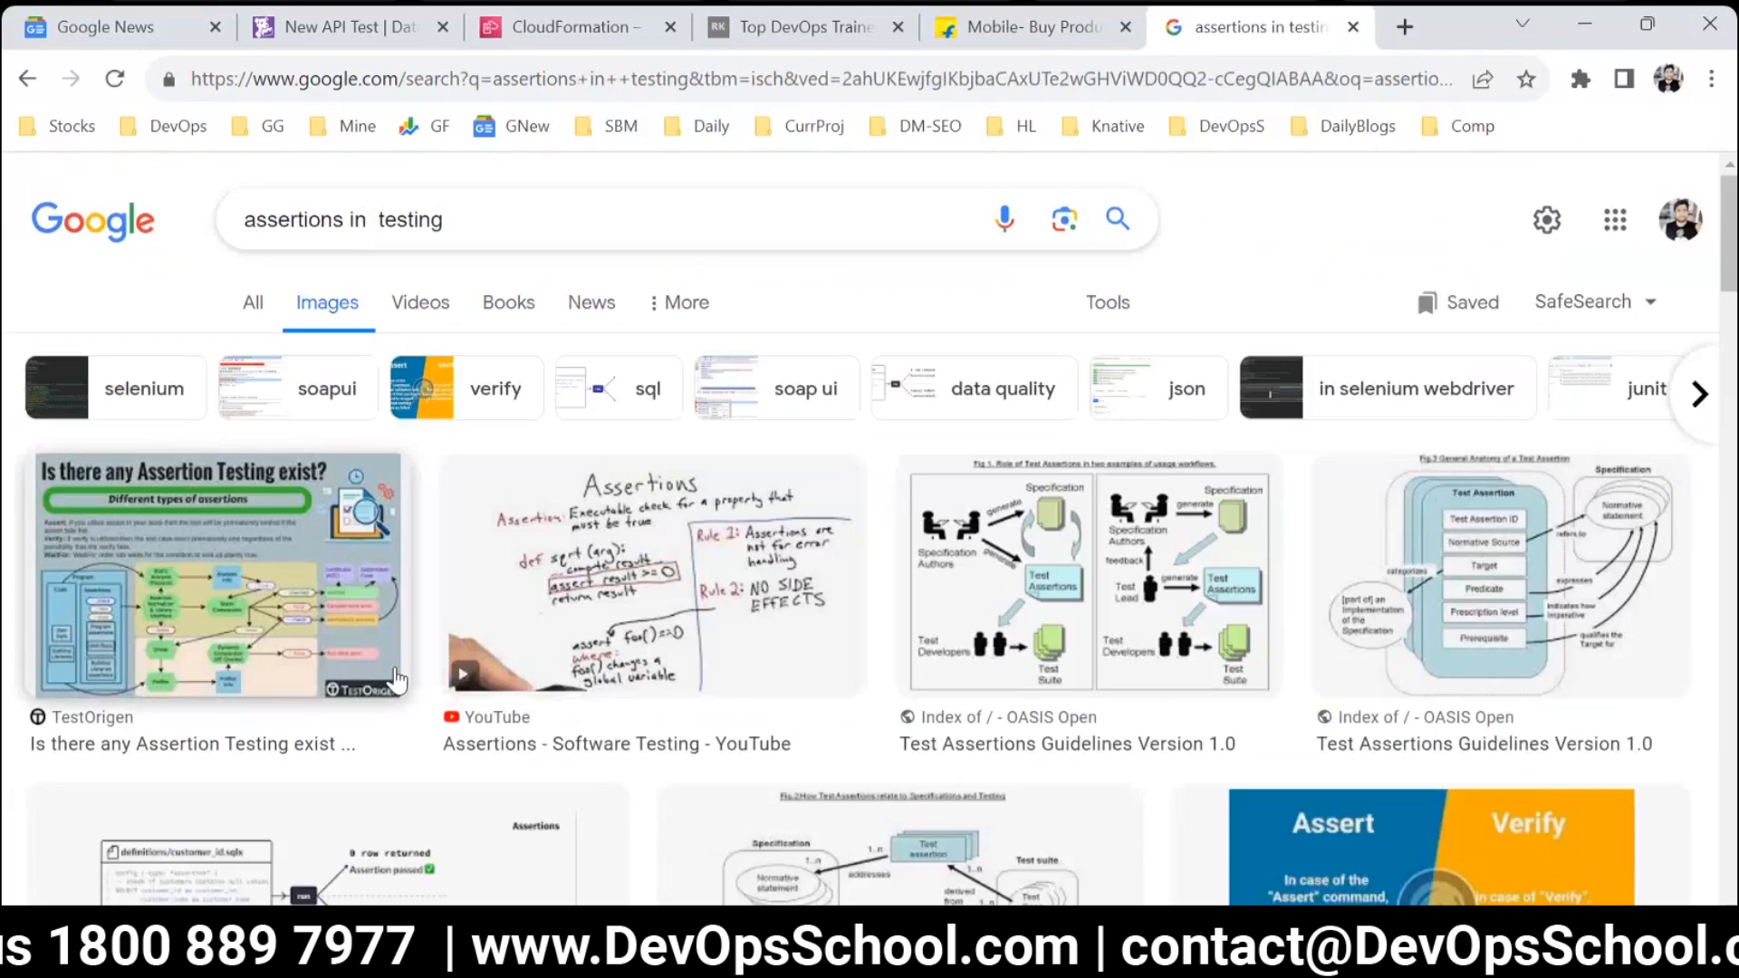
scroll(1063, 698, down, 3)
click(1436, 634)
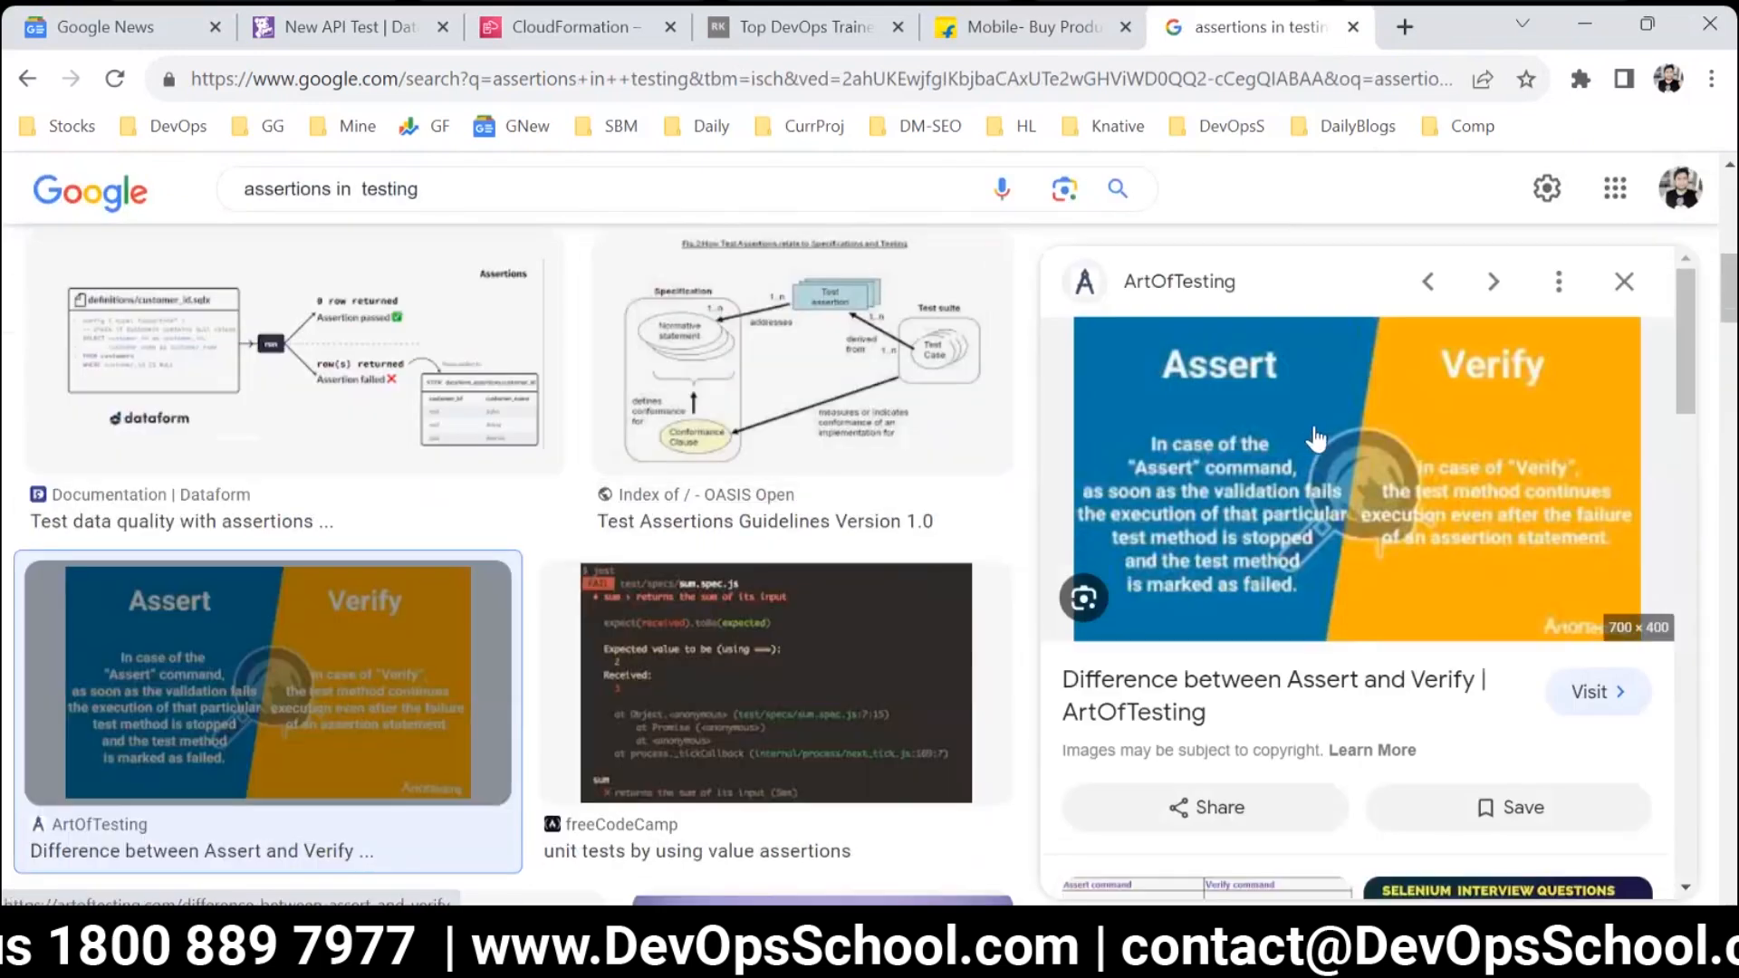
Open the Assert versus Verify image in a new tab, enlarge it to read, and return to the image results.
right_click(1286, 433)
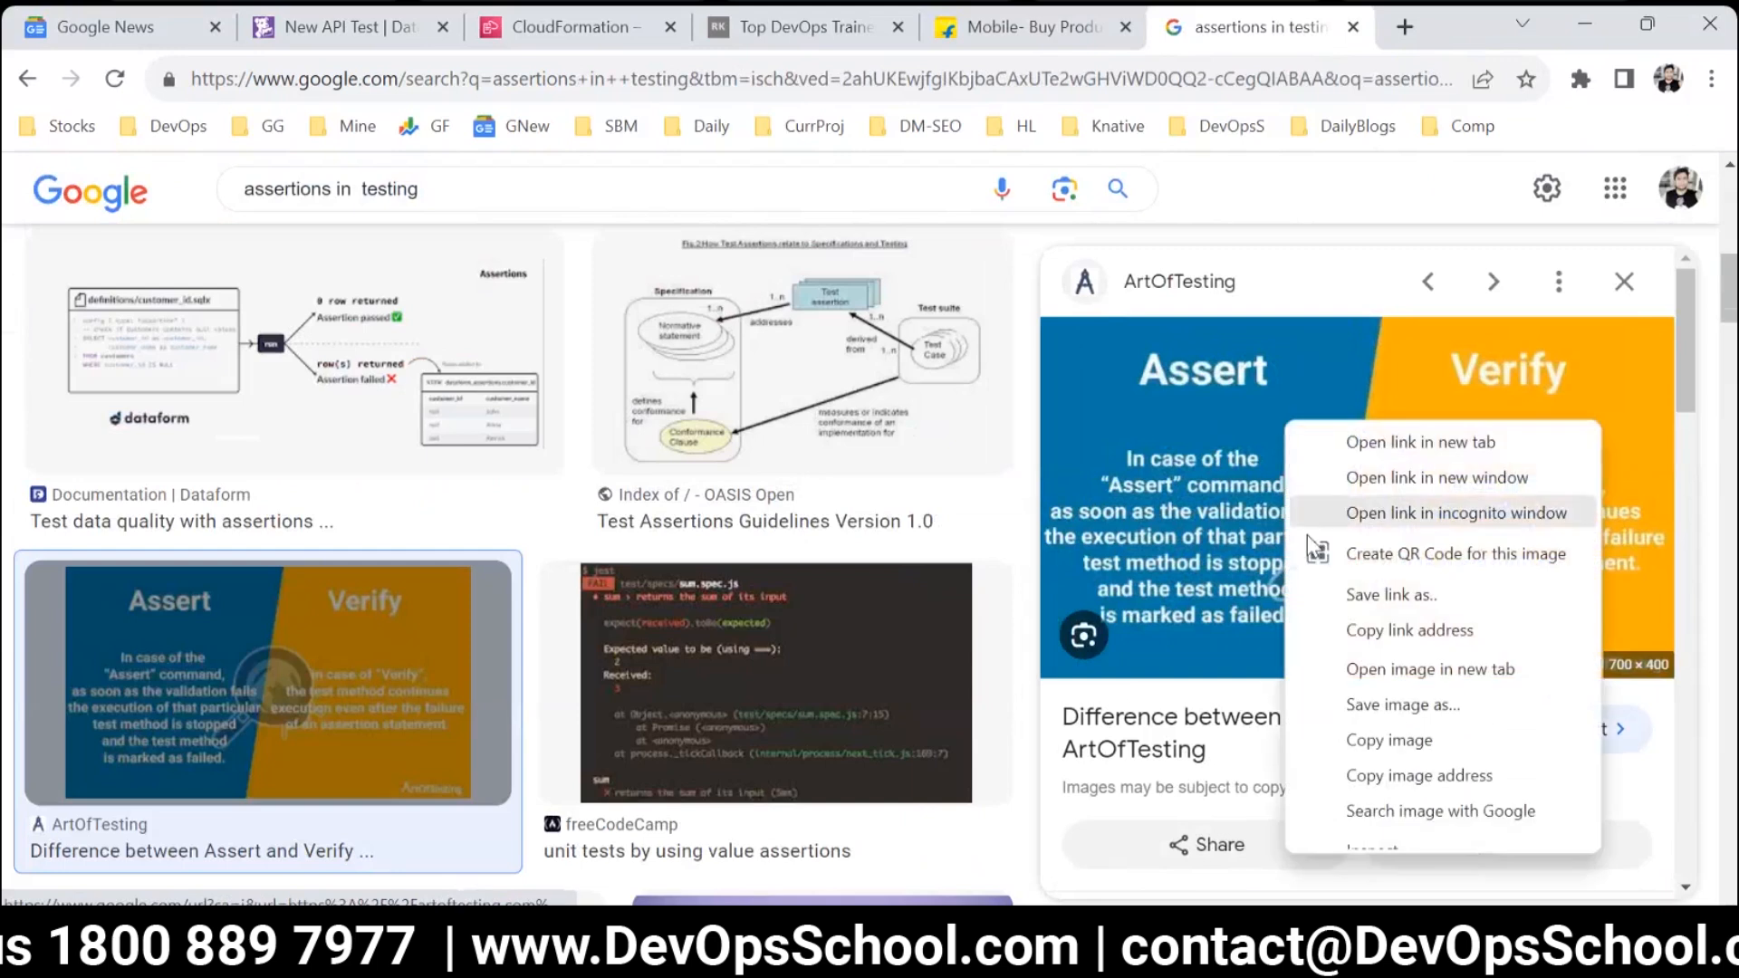
click(1359, 671)
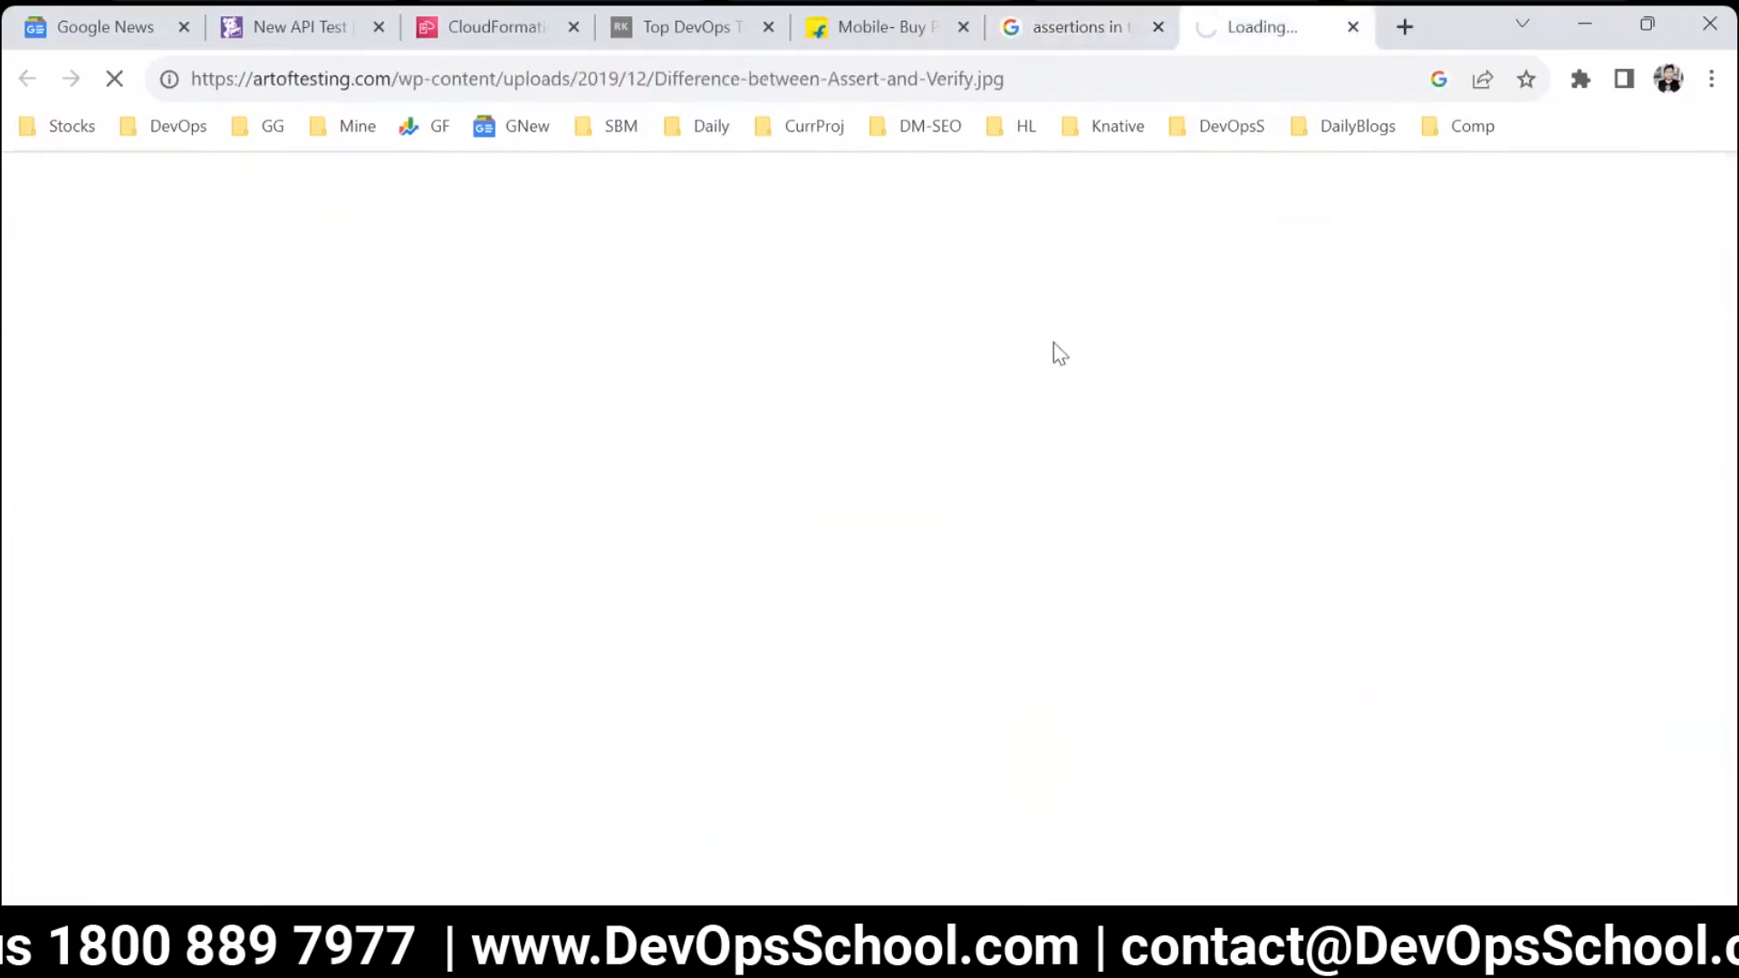
key(ctrl+plus)
key(ctrl+plus)
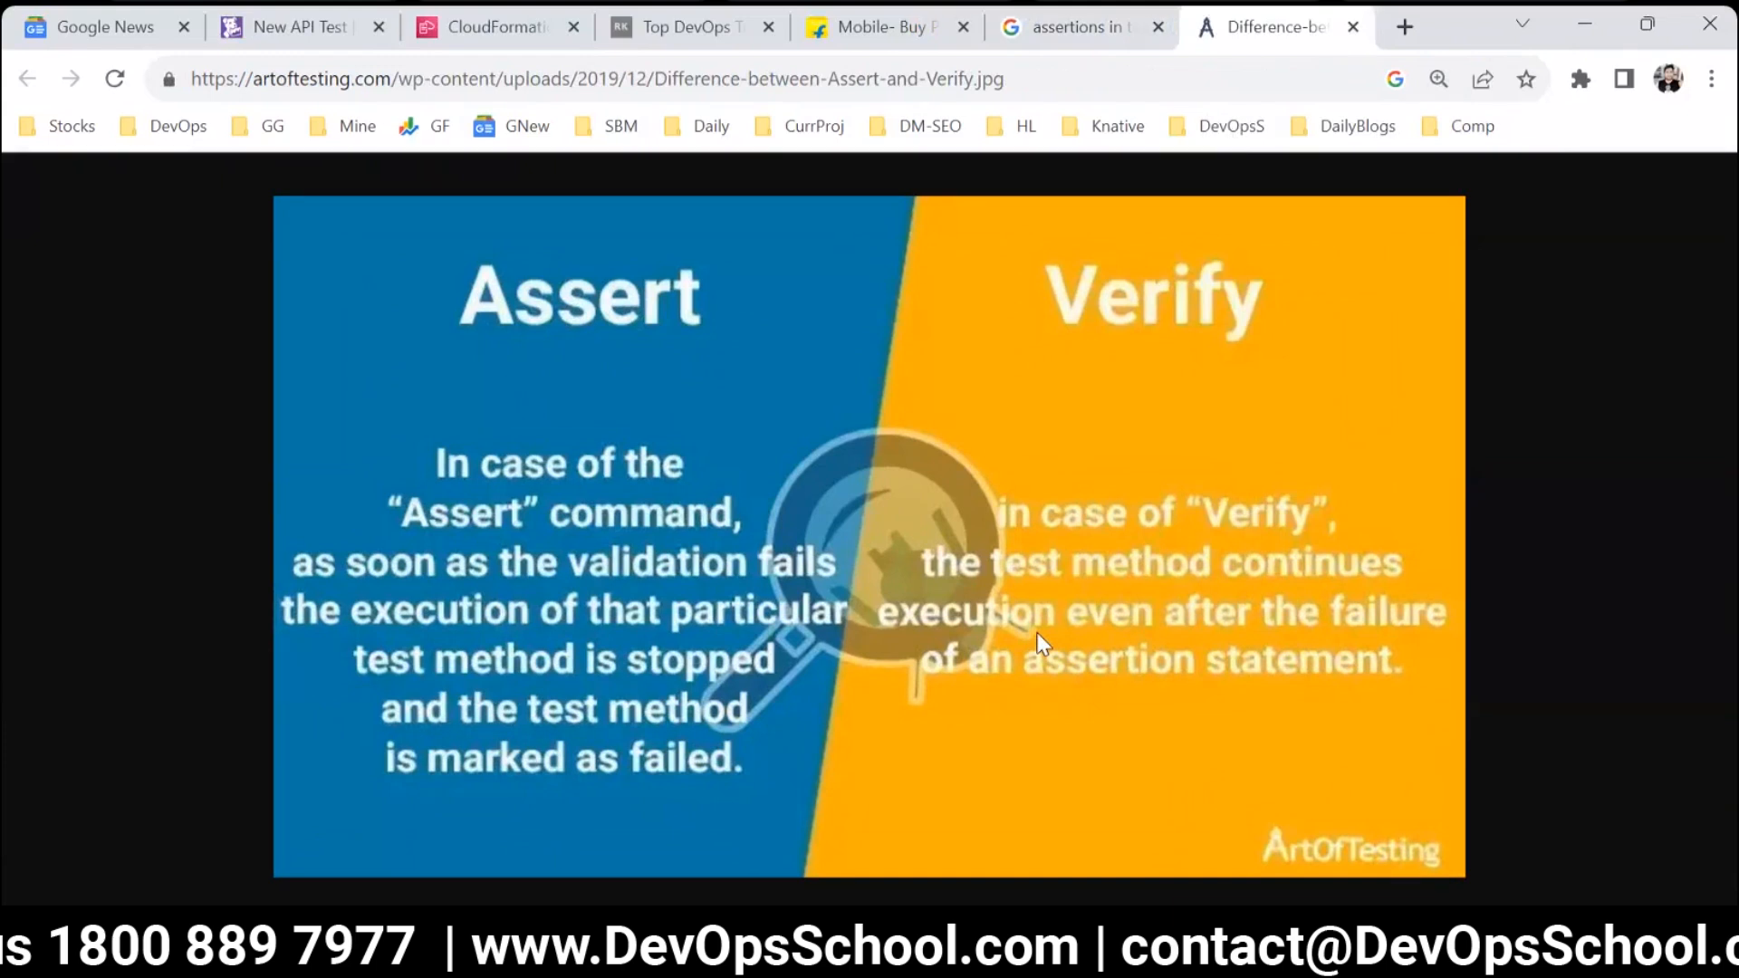
click(1073, 27)
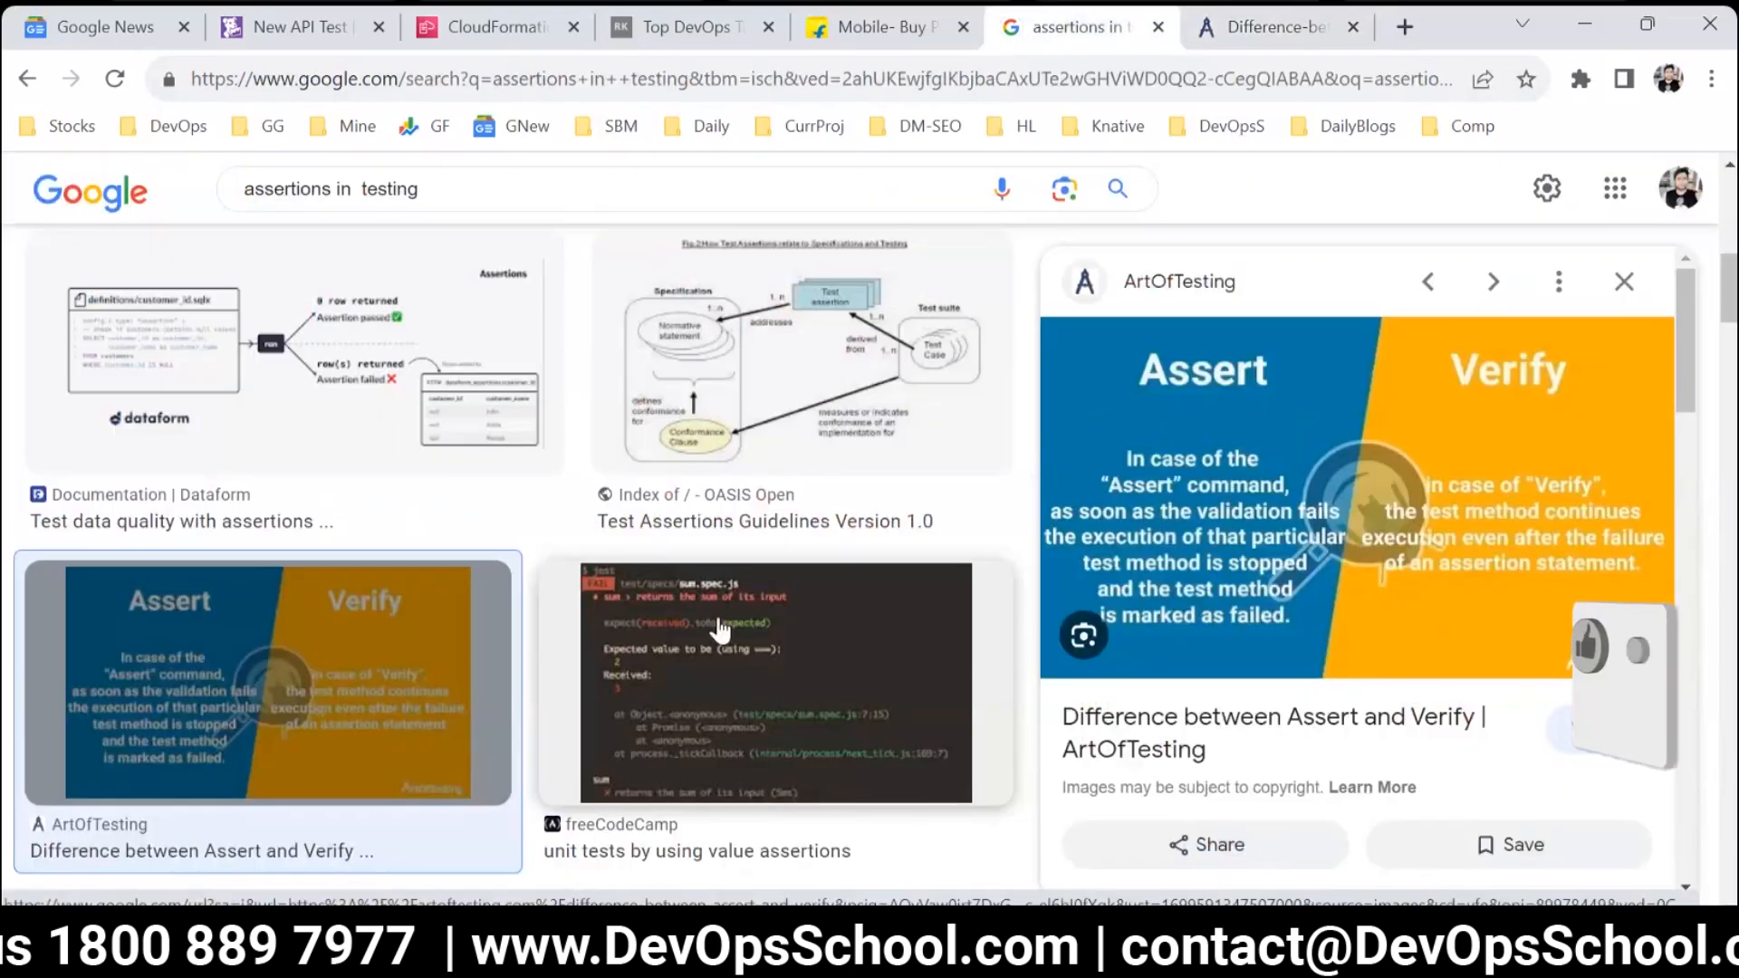
scroll(752, 670, down, 3)
scroll(779, 688, up, 4)
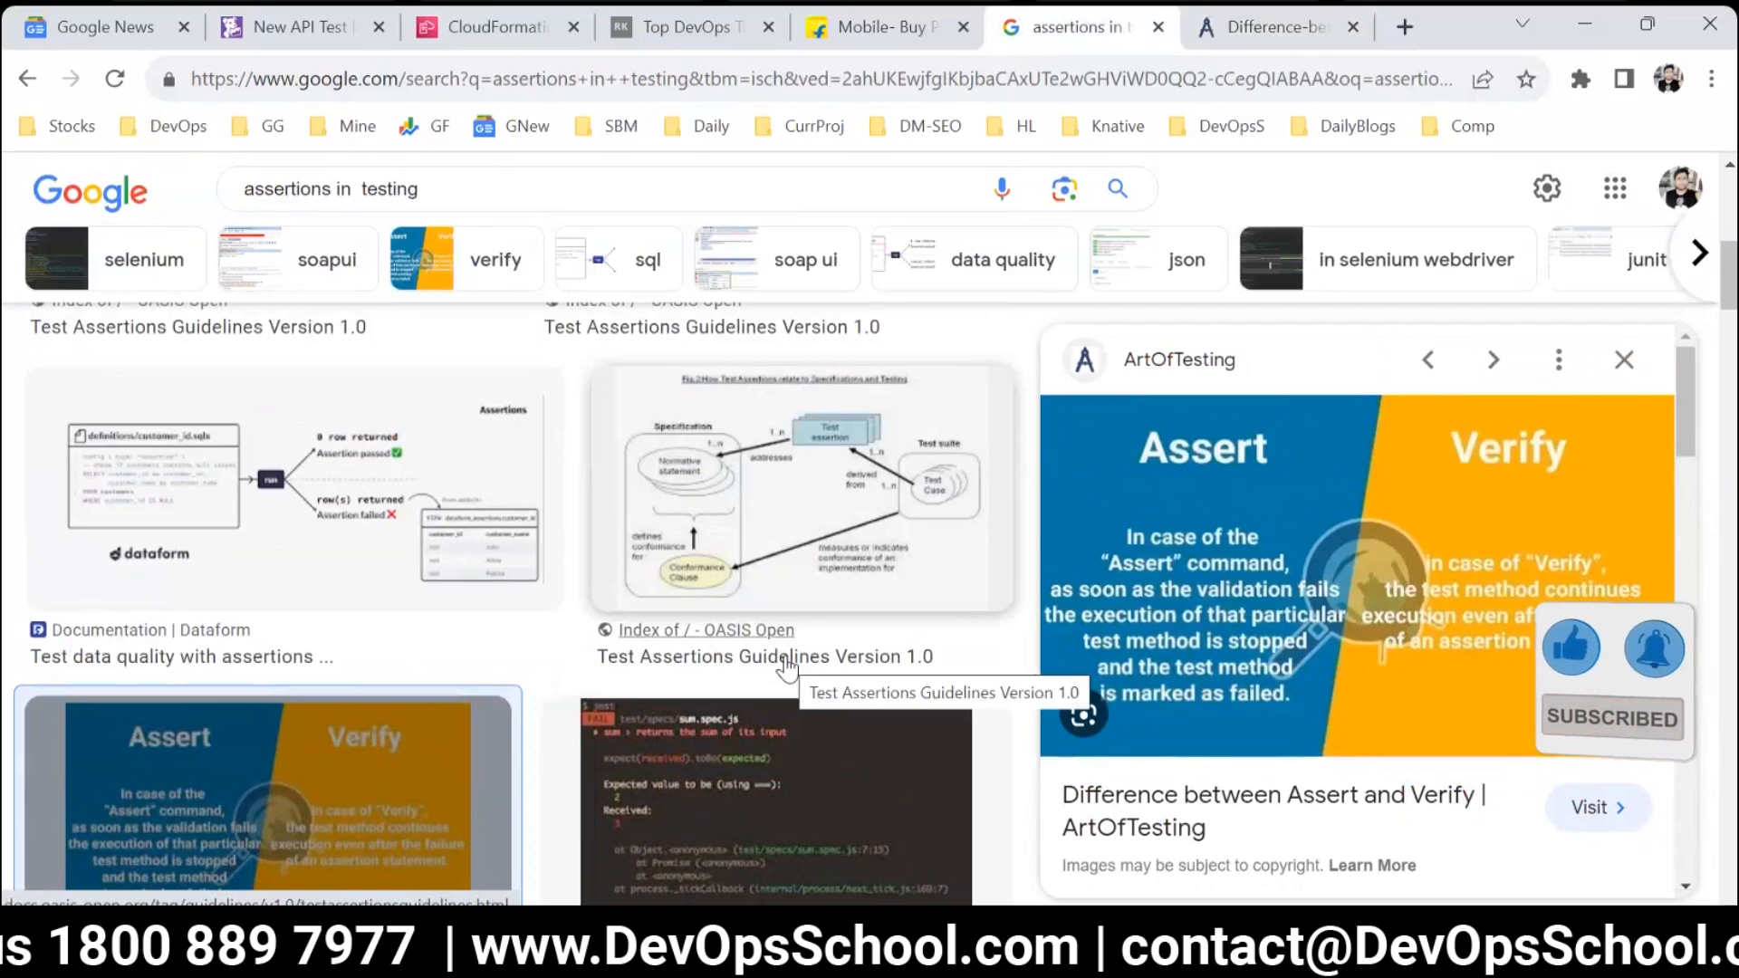
Return to the new API test in Datadog and examine its assertions section.
click(290, 27)
drag(181, 539, 449, 594)
drag(4, 572, 19, 611)
click(19, 613)
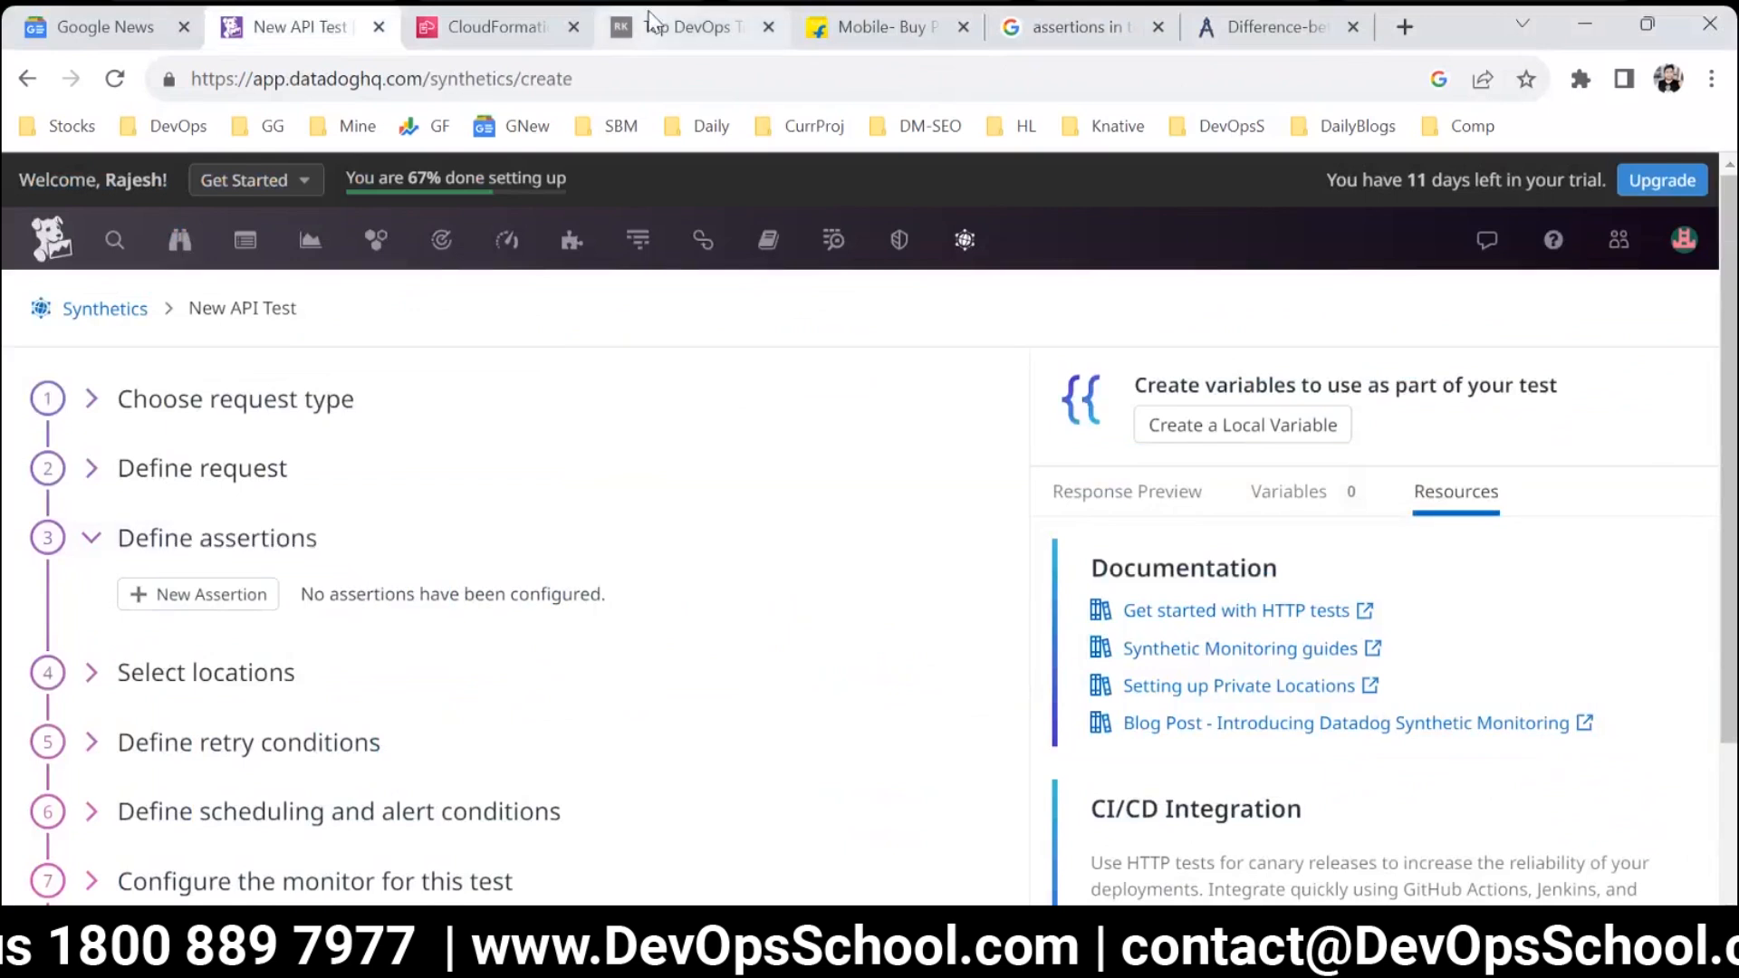
Copy the phrase "Over 15 years of extensive experience" from the About Me section of the personal website.
click(680, 27)
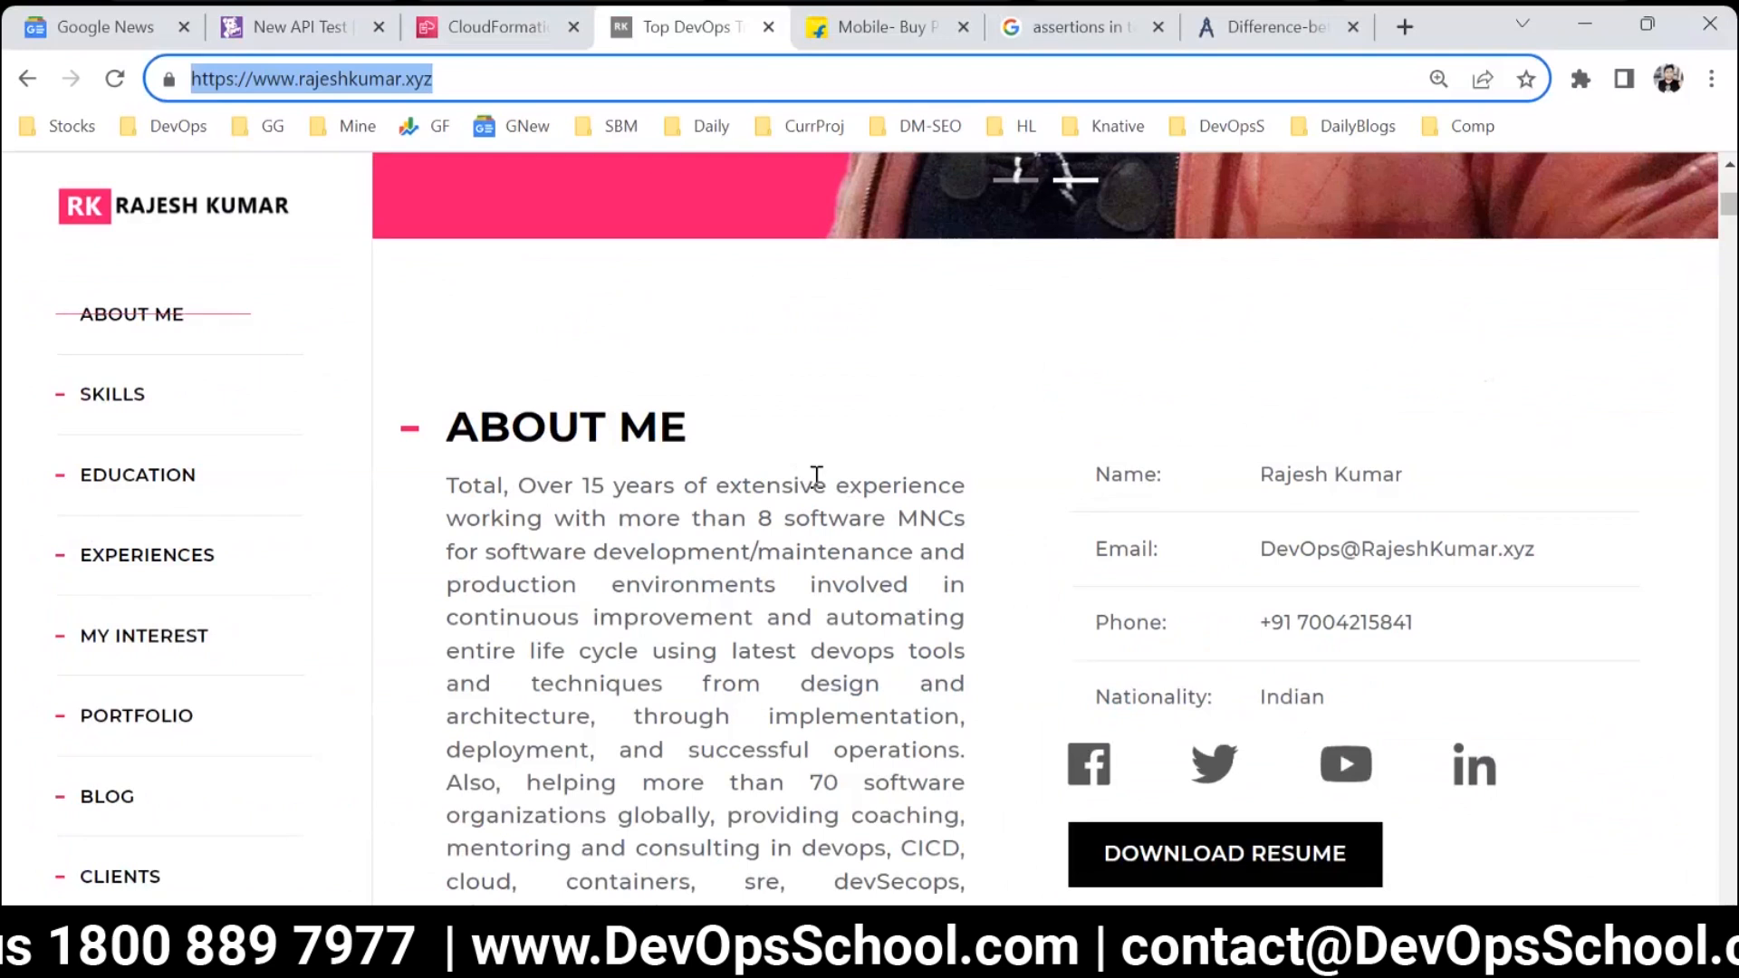
scroll(816, 508, down, 2)
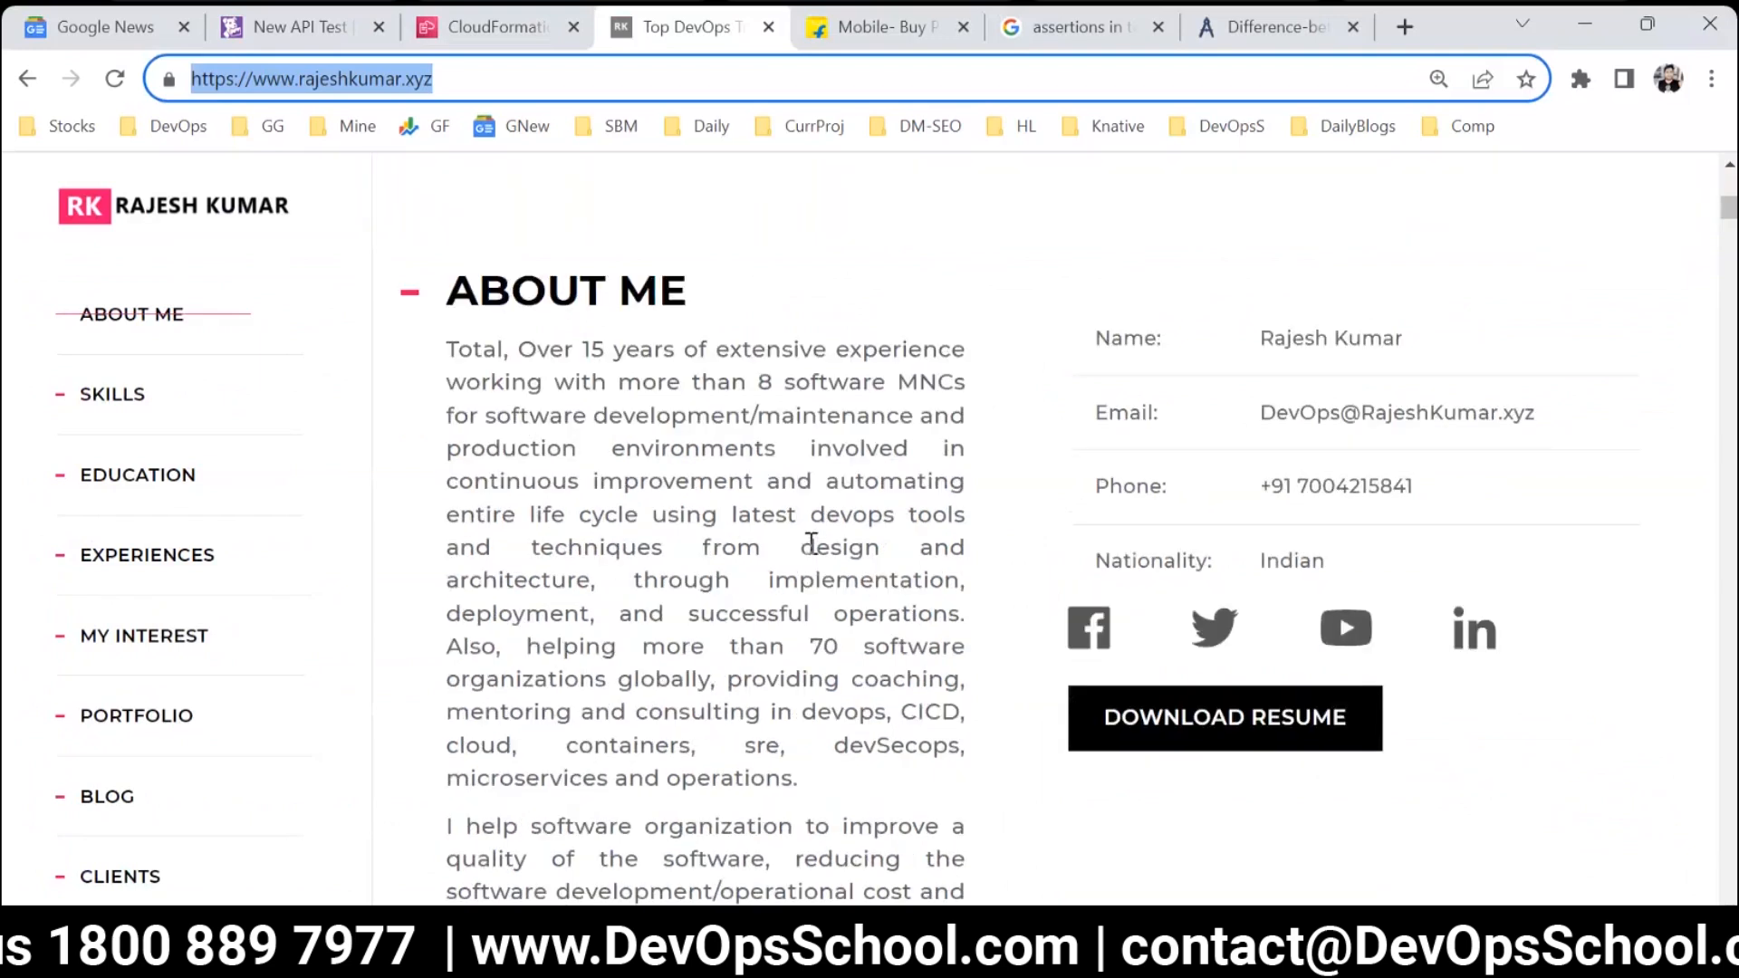
drag(522, 350, 972, 356)
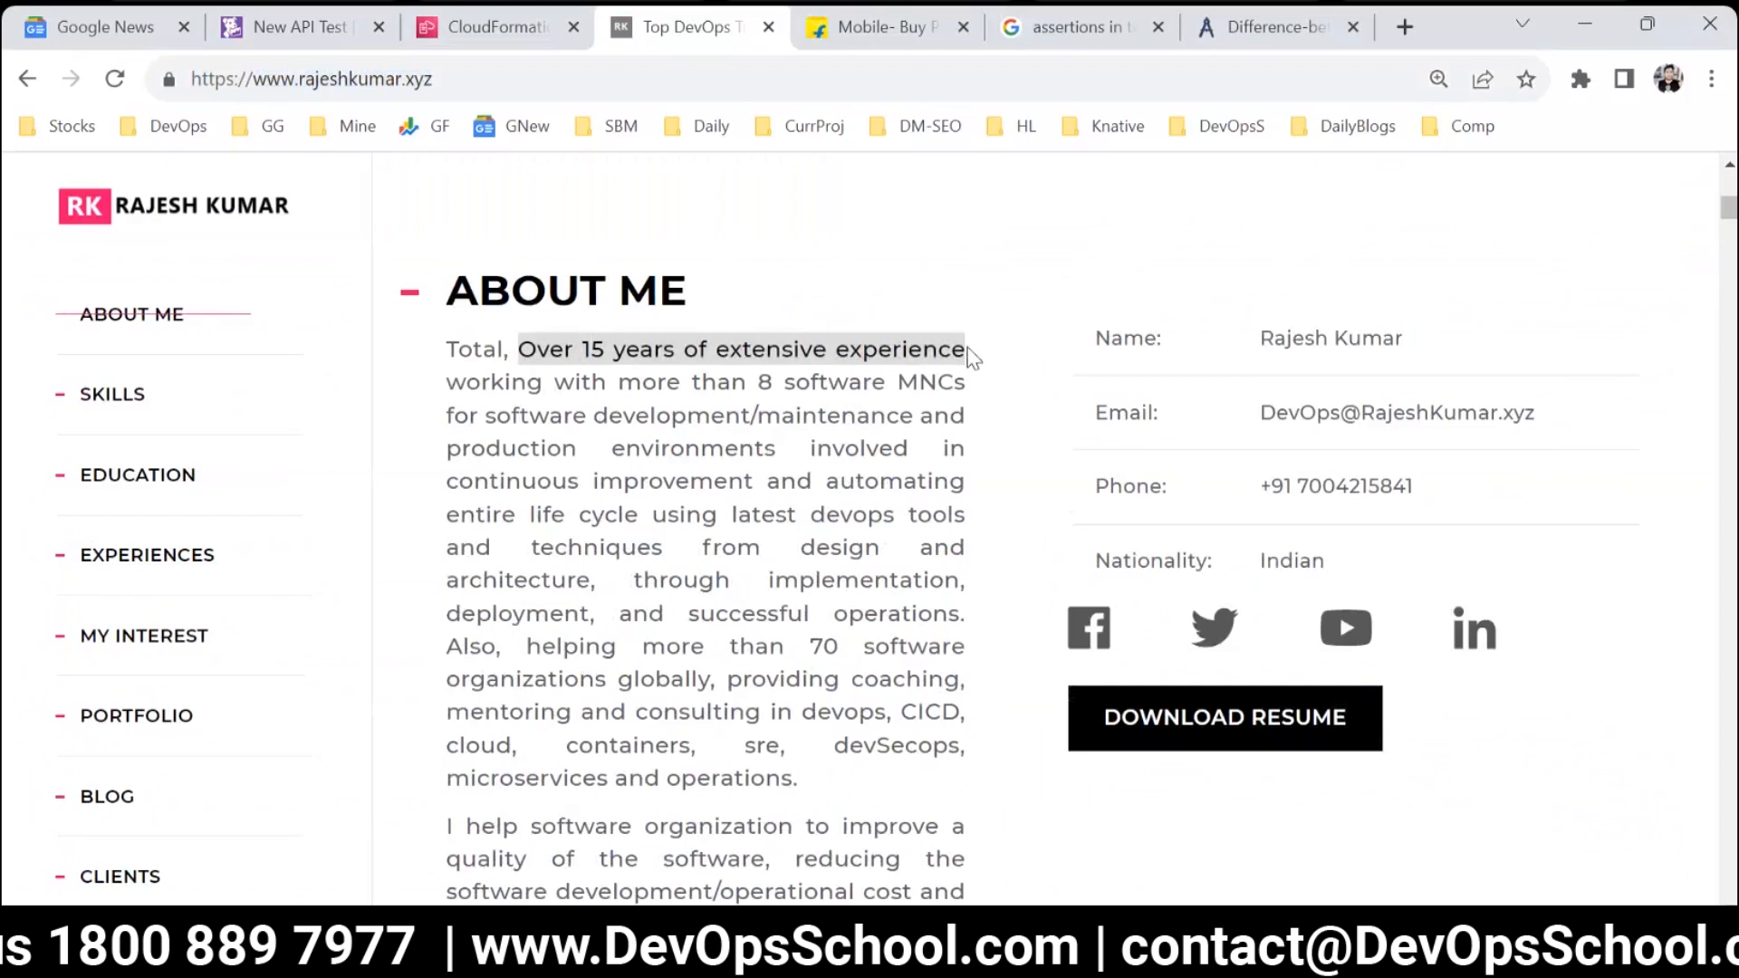
drag(522, 350, 967, 349)
drag(523, 350, 986, 354)
key(ctrl+c)
Add an assertion to the API test that the body contains "Over 15 years of extensive experience".
click(283, 37)
click(217, 592)
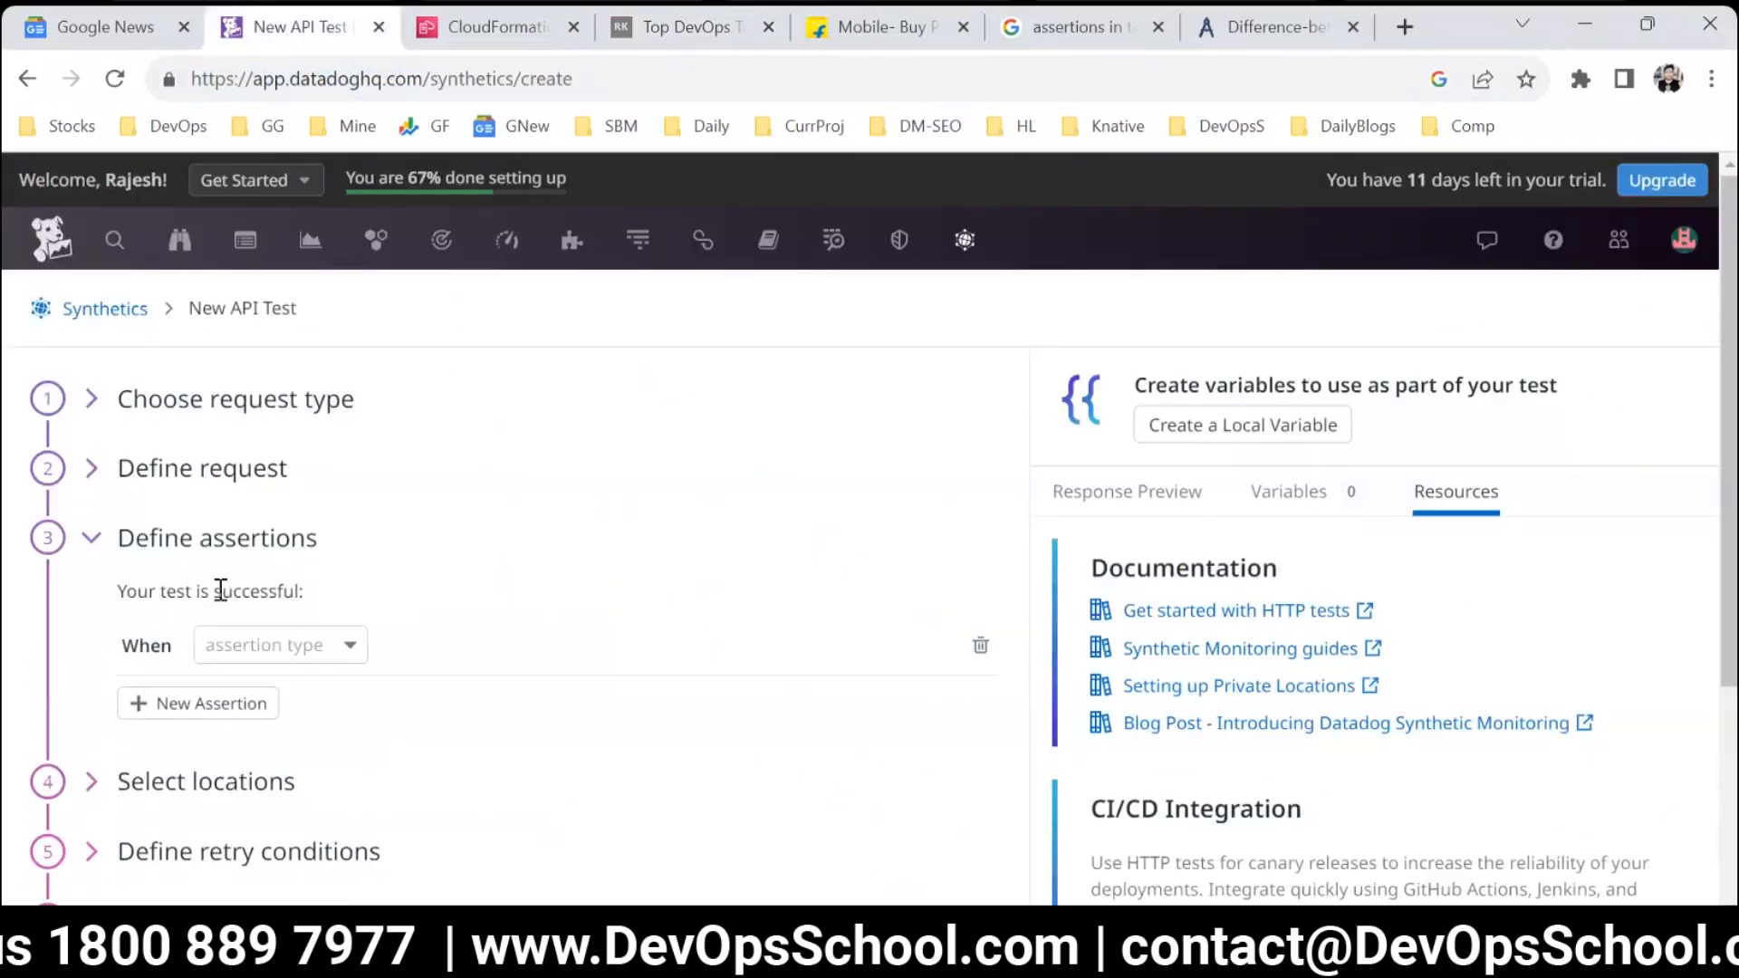
click(333, 513)
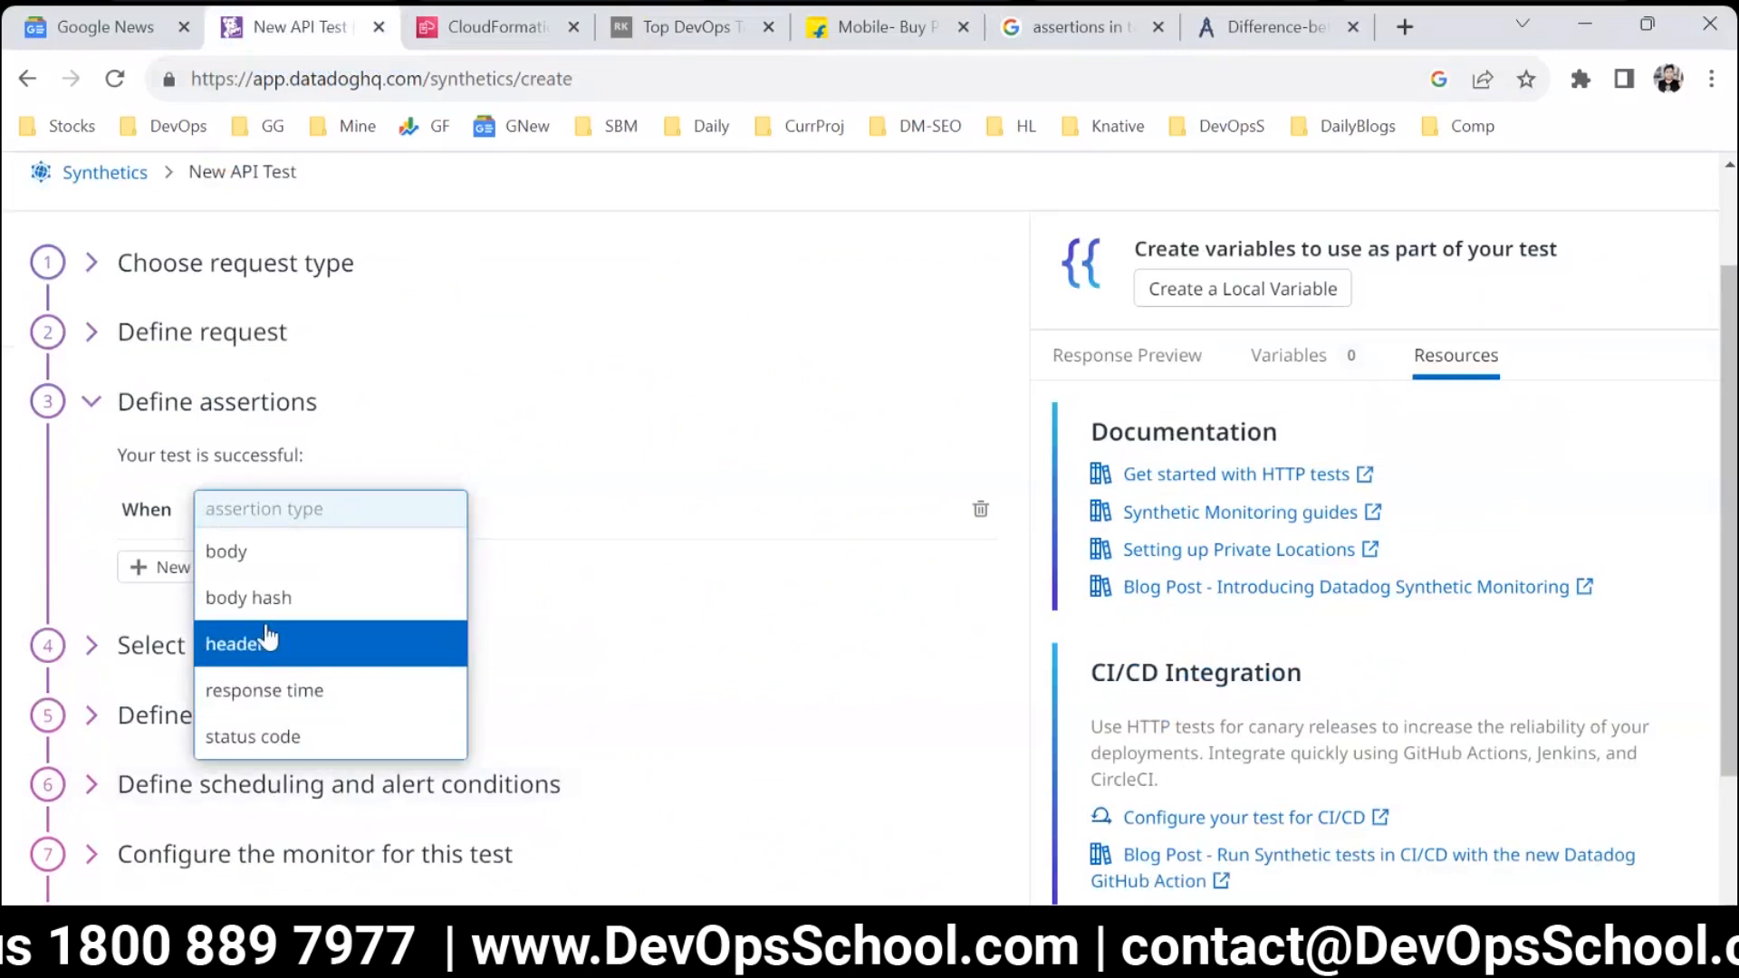
click(262, 564)
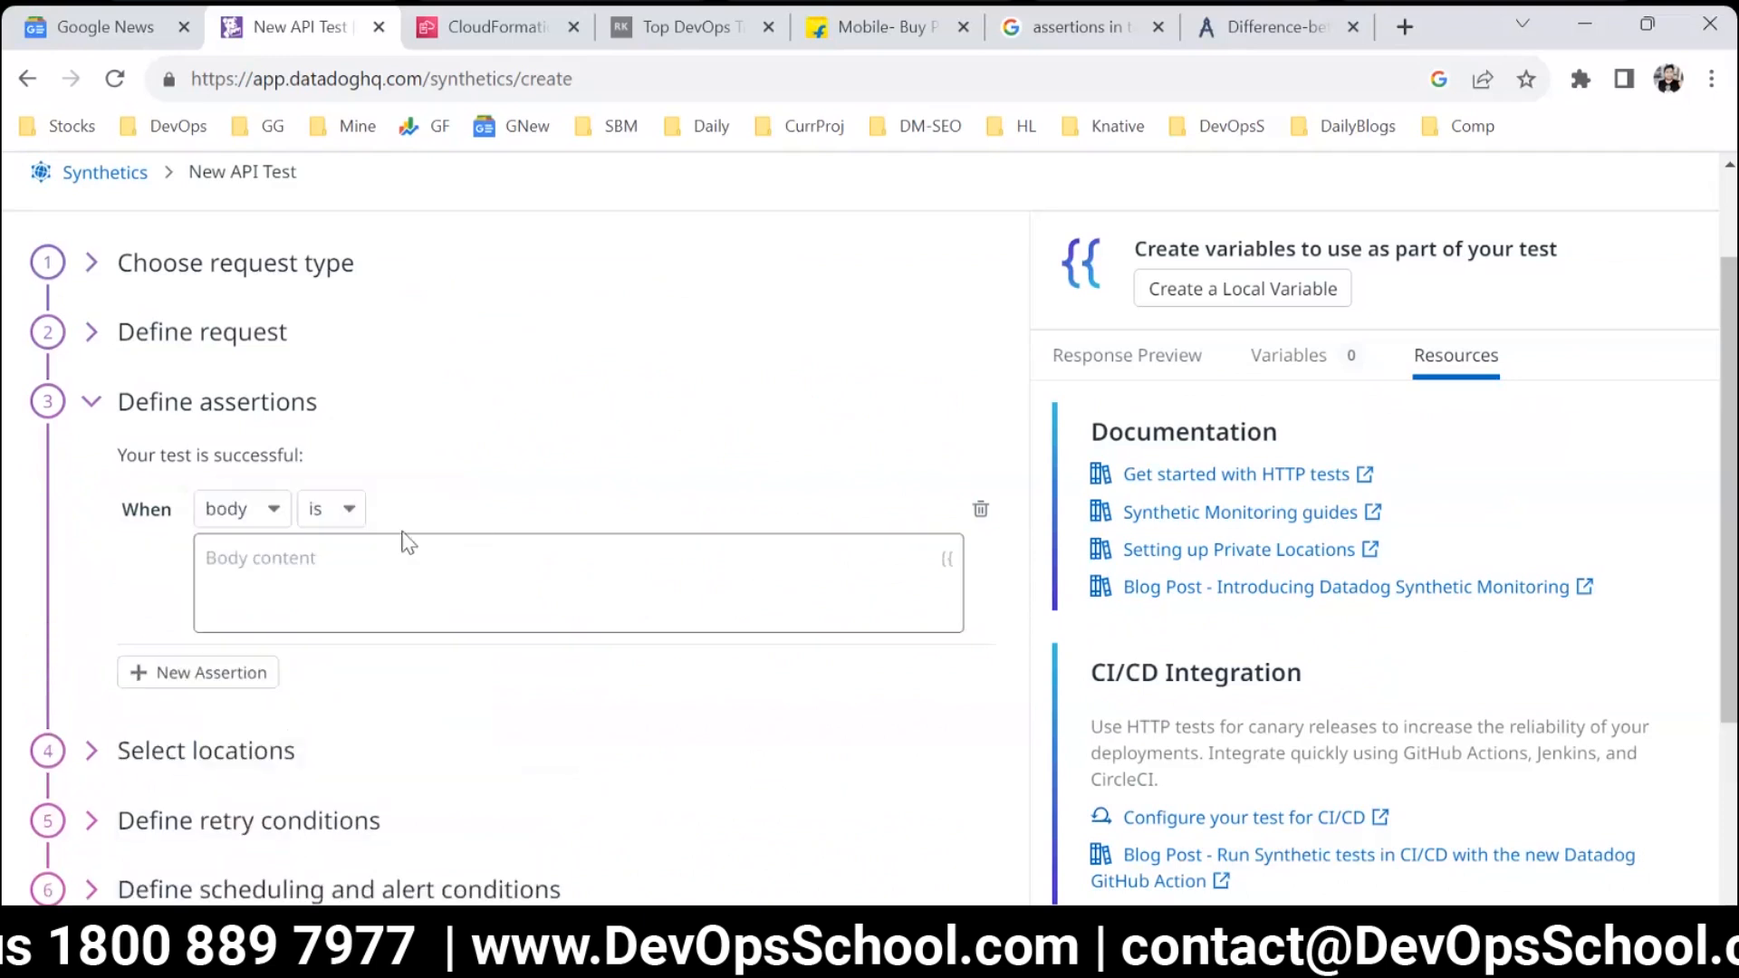
click(351, 515)
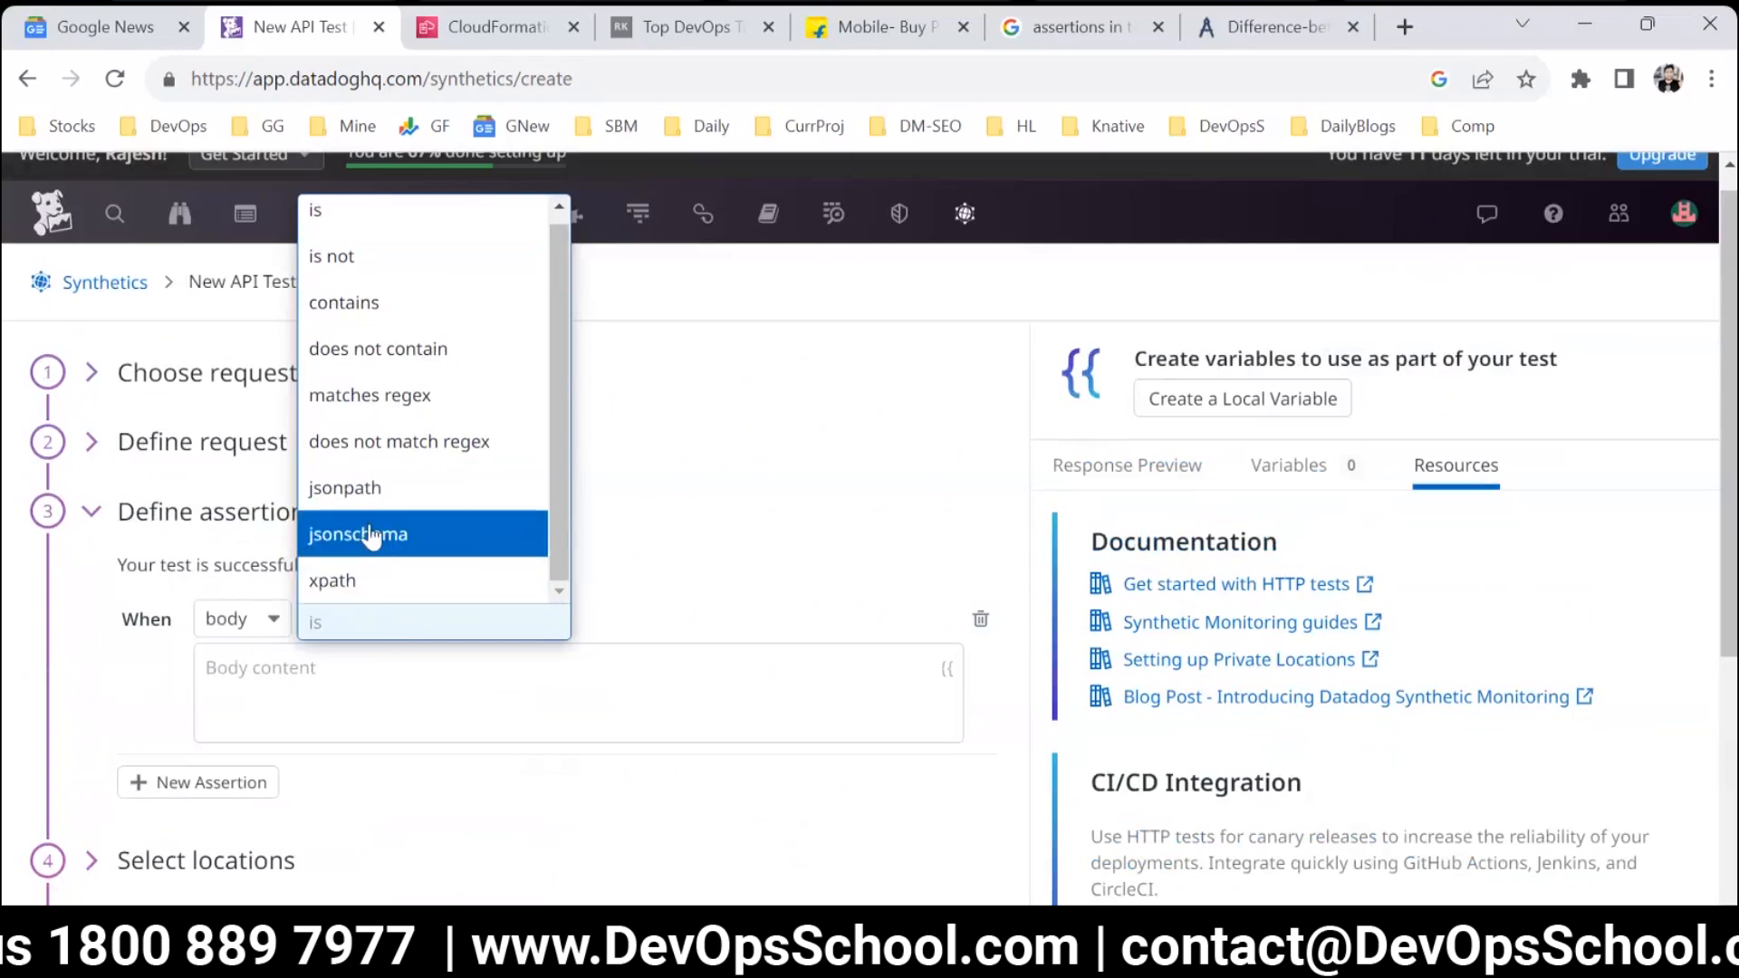
click(374, 303)
click(485, 714)
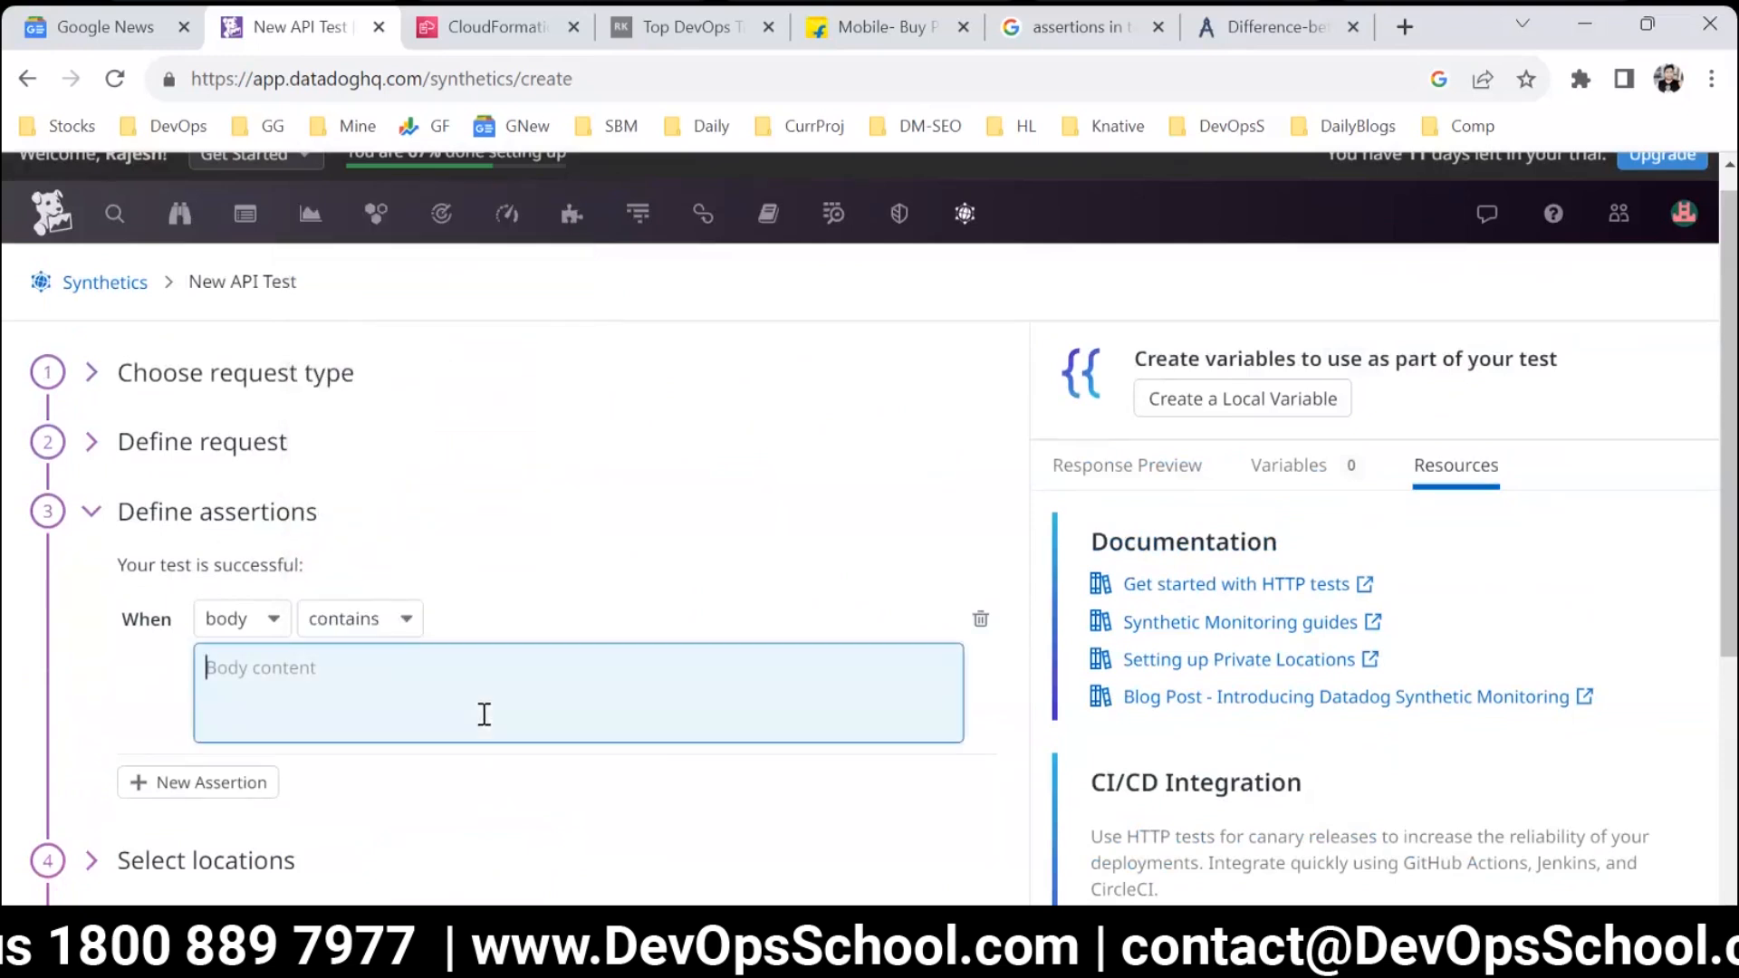
key(ctrl+v)
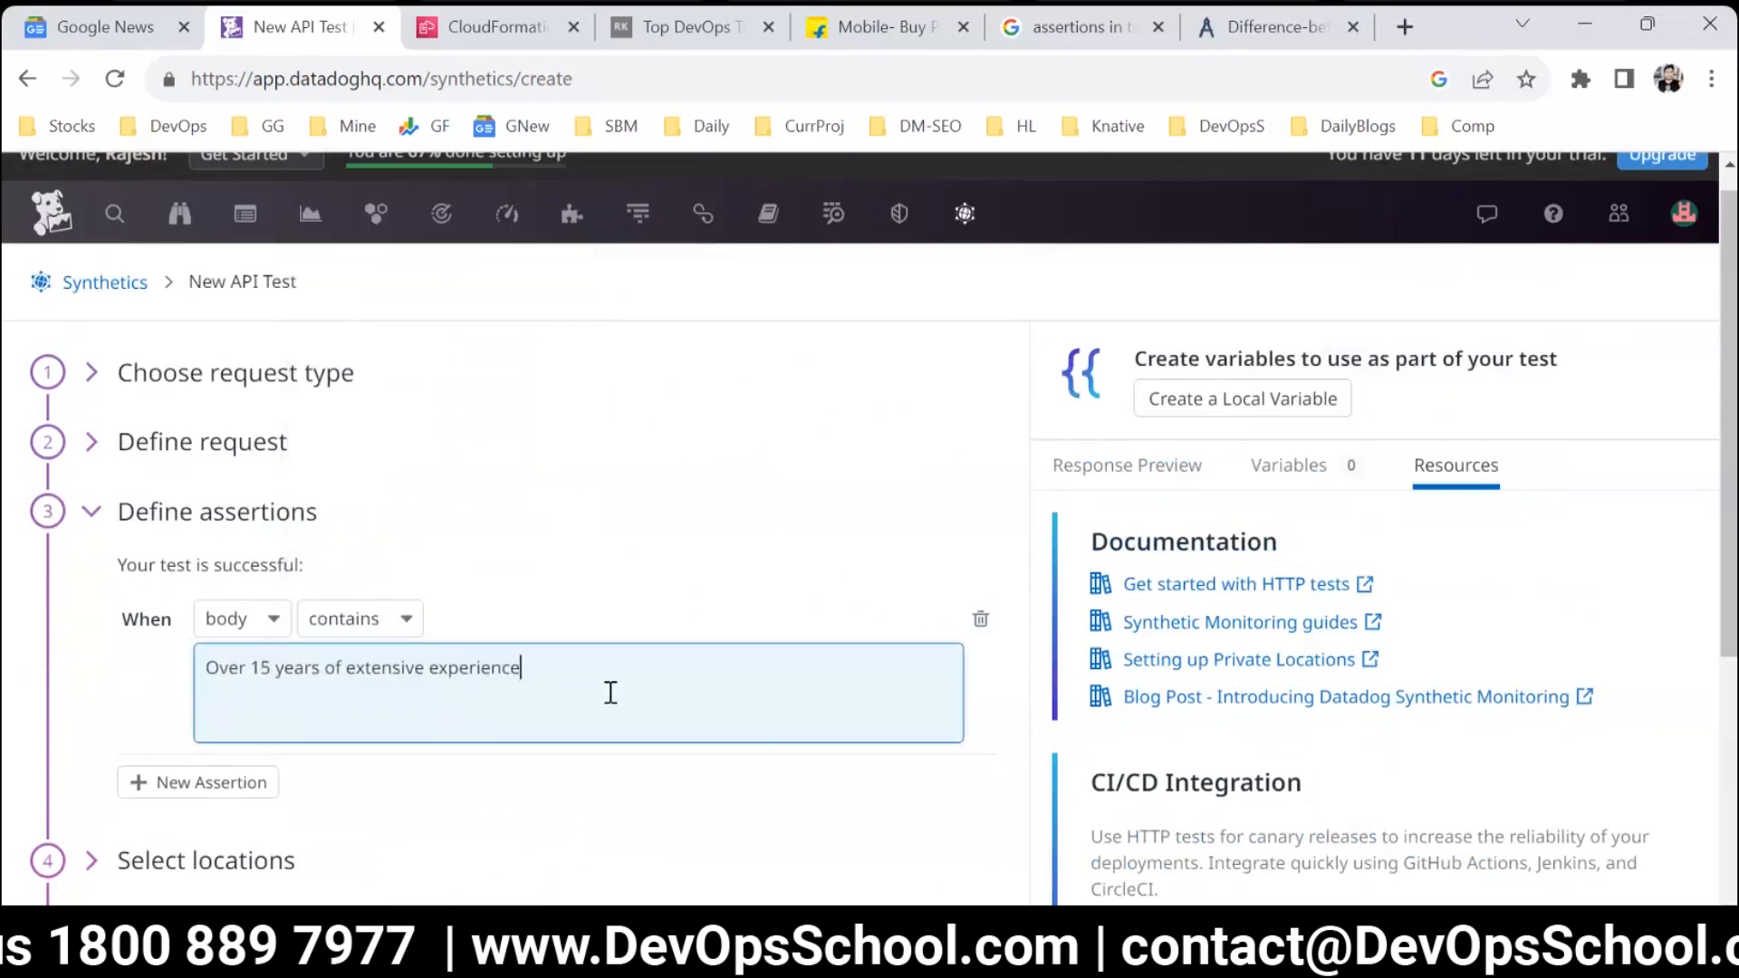
Recheck the request definition and the expected text of the body assertion.
drag(610, 691, 185, 639)
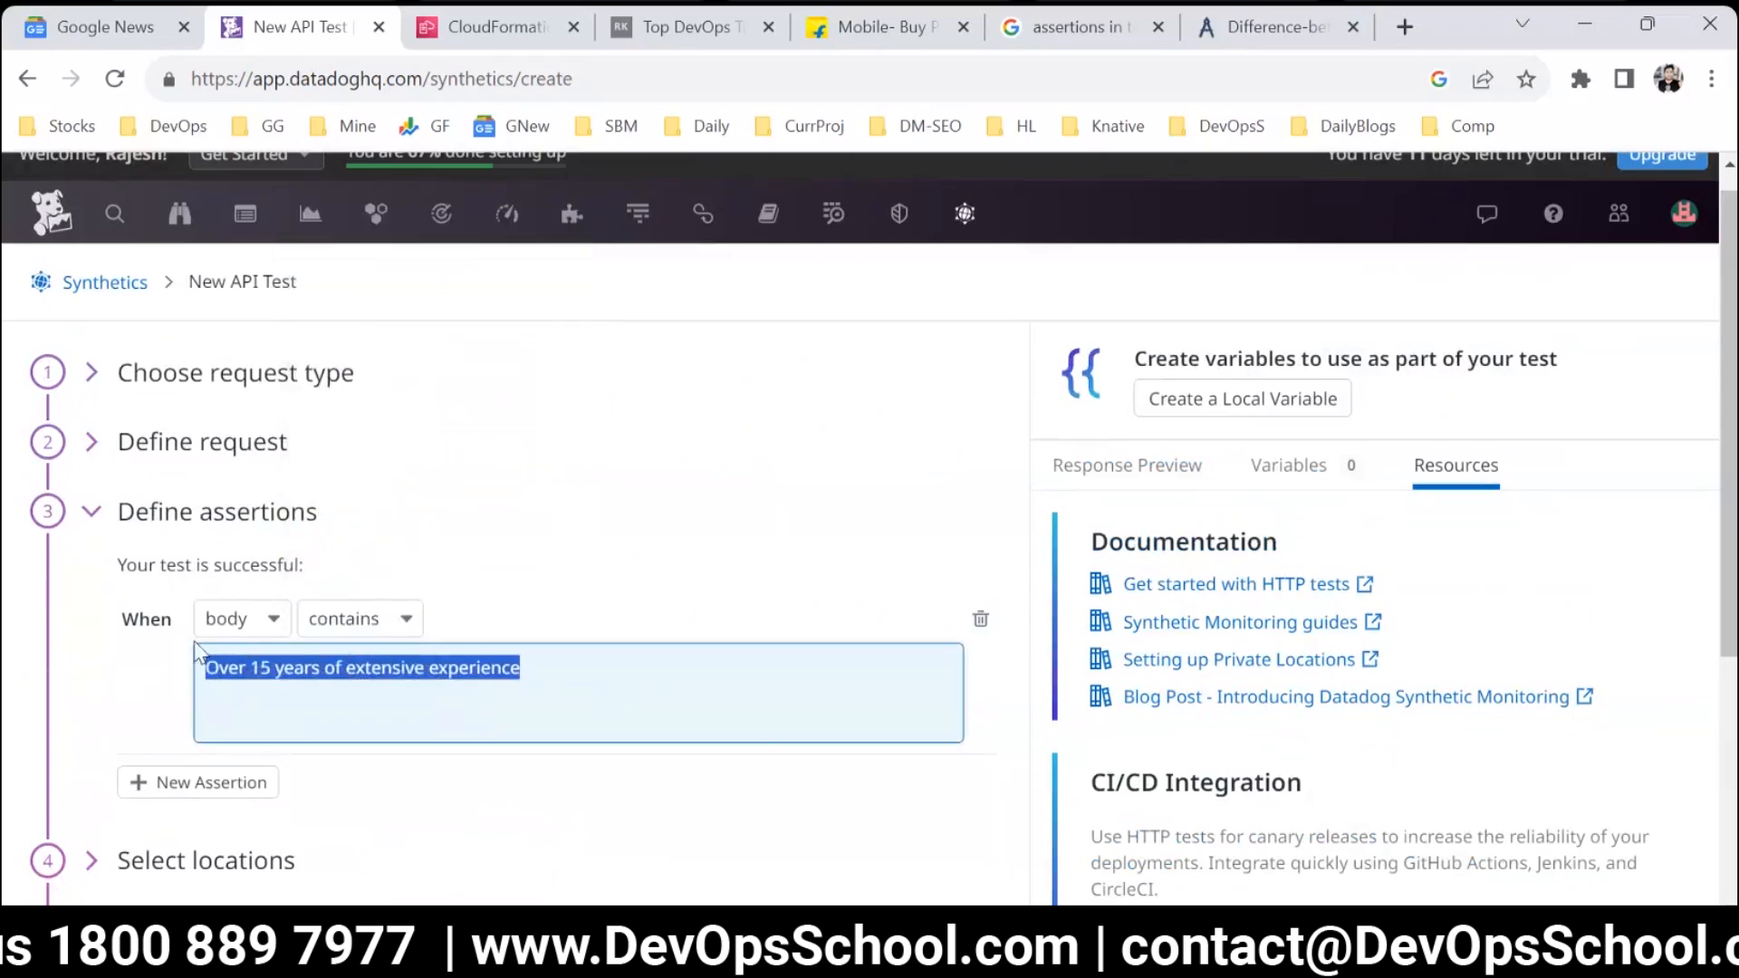
click(256, 446)
click(171, 468)
drag(535, 675, 194, 666)
key(ctrl+c)
scroll(639, 719, down, 2)
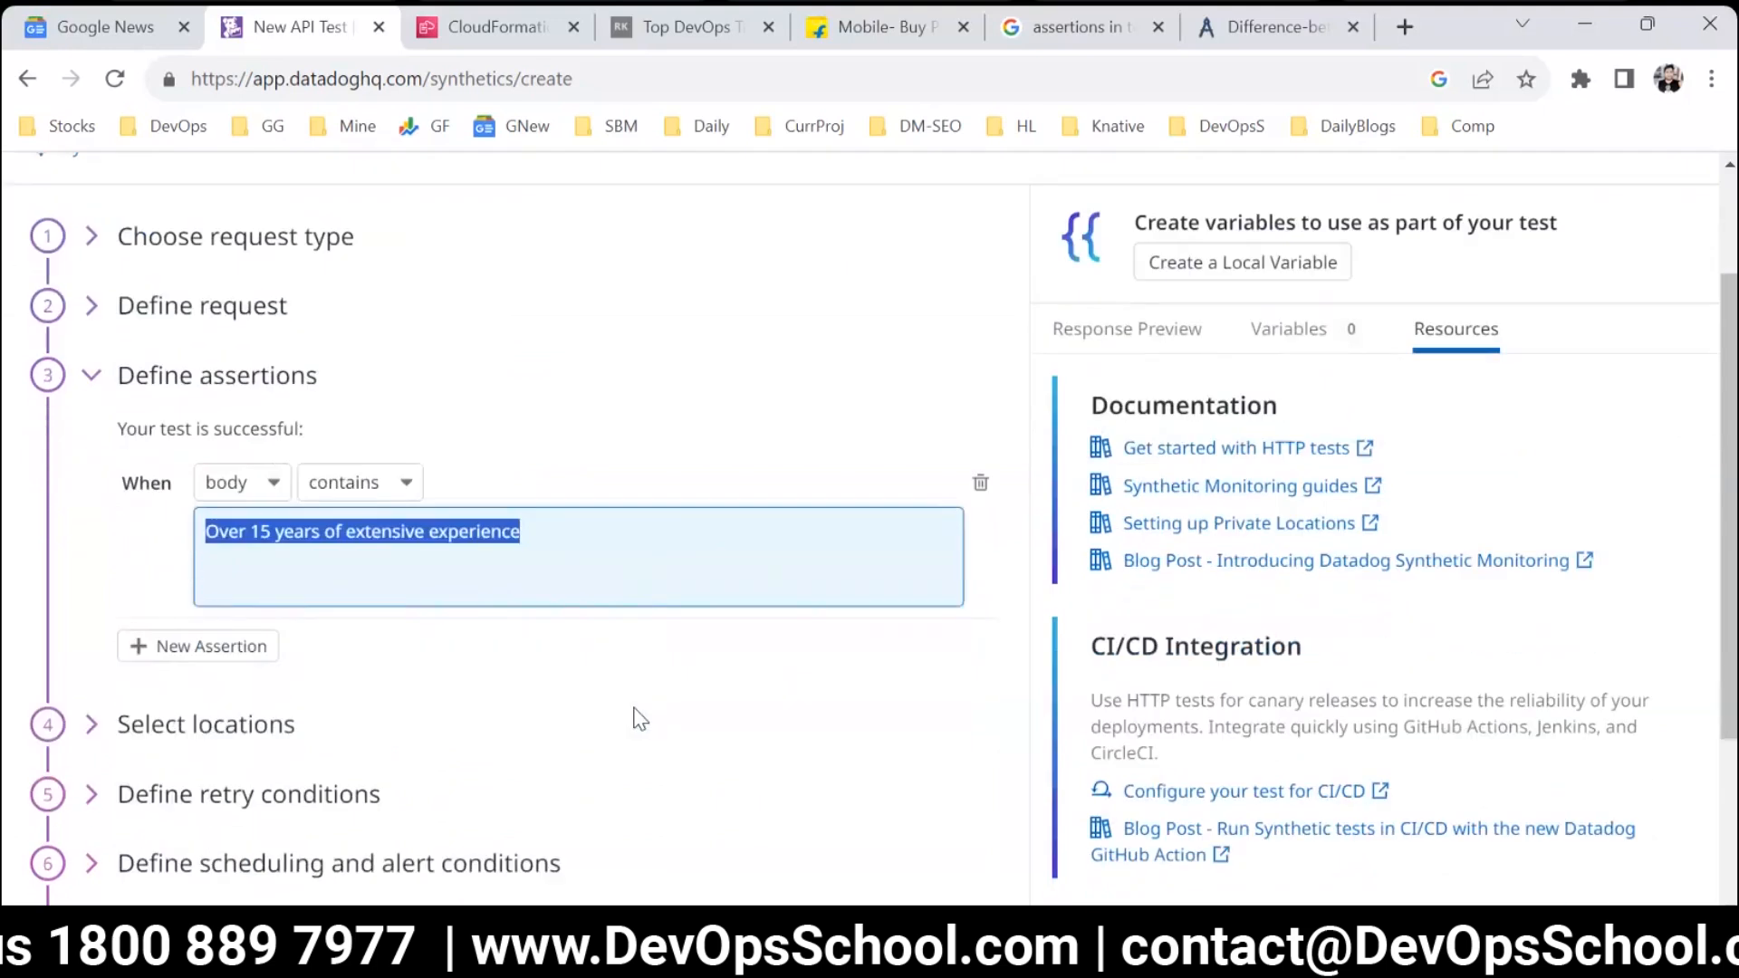
Change the assertion to require that the status code is 200.
click(272, 490)
click(291, 709)
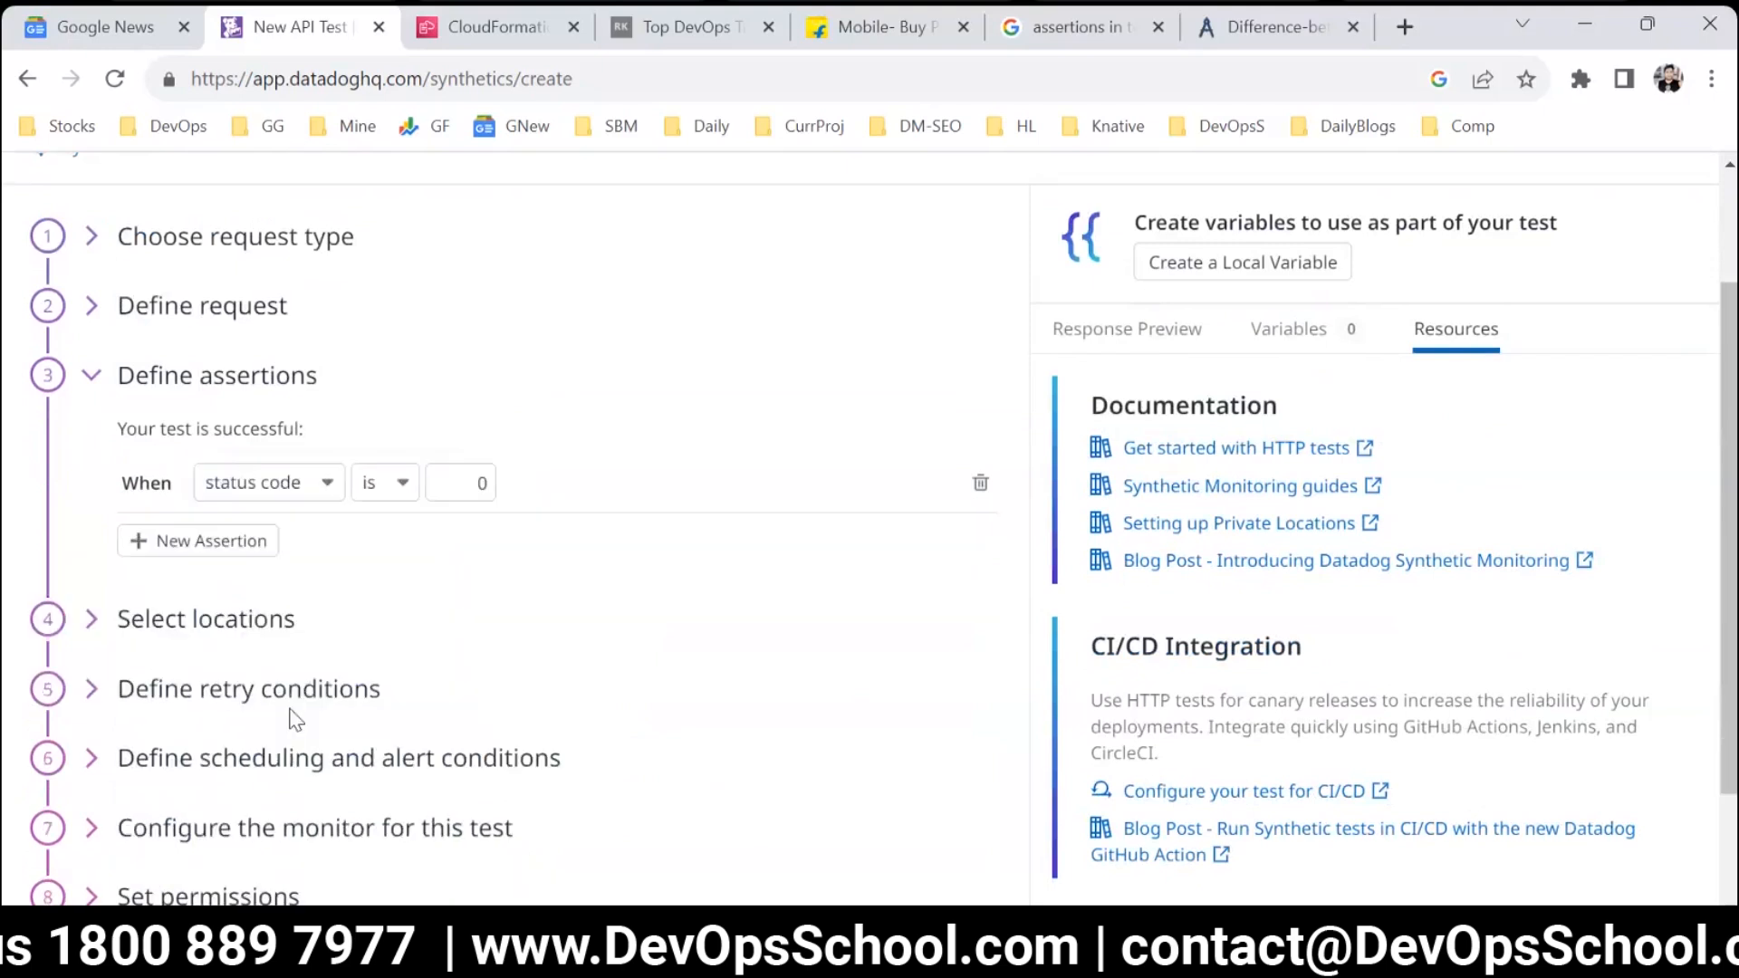
click(385, 494)
click(381, 528)
double_click(473, 480)
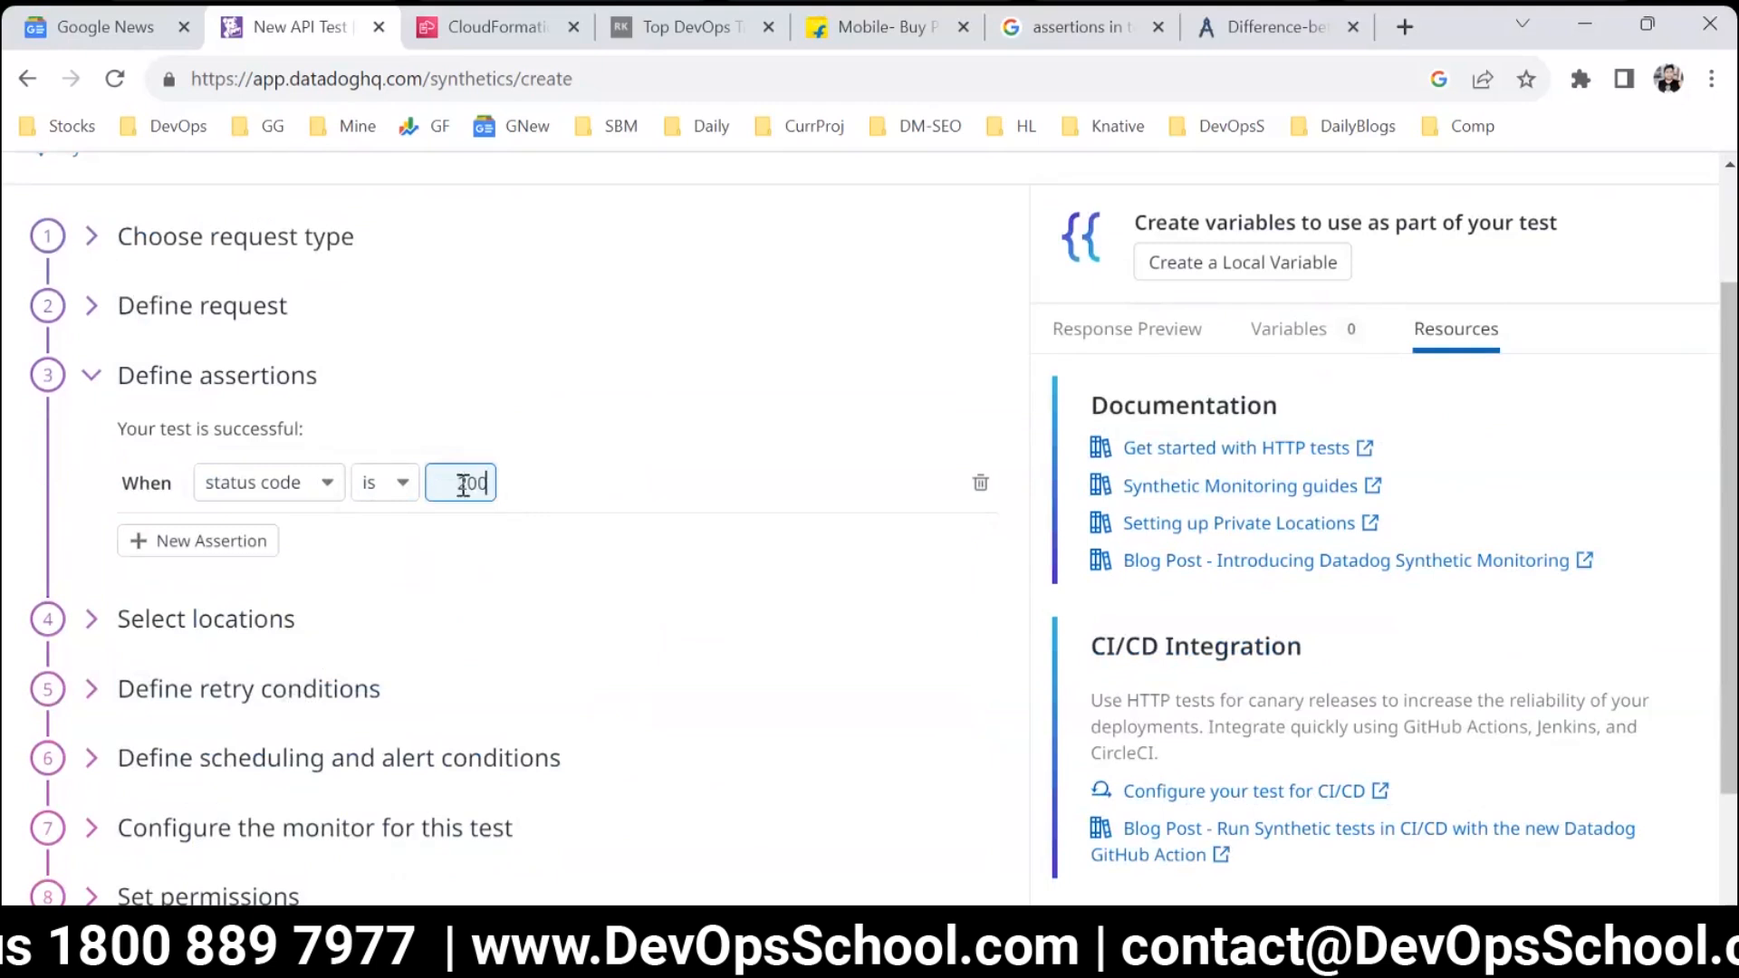
Switch the assertion back to body contains and paste "Over 15 years of extensive experience" as its content.
click(237, 483)
click(259, 524)
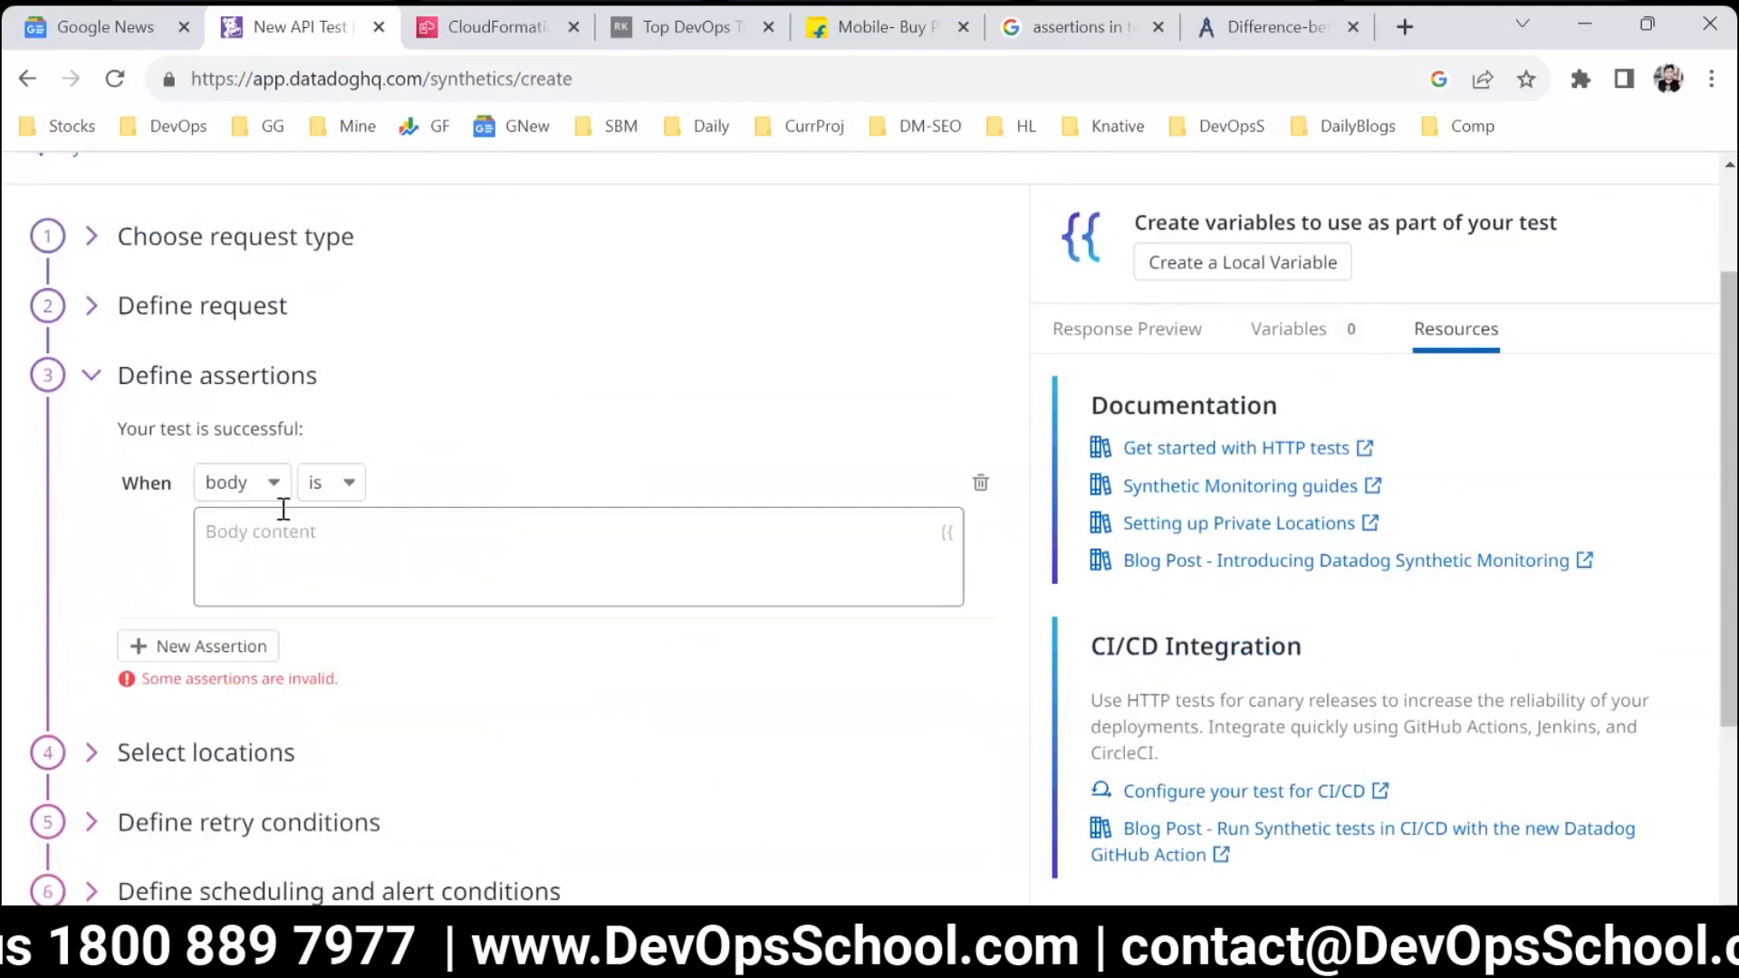
click(349, 484)
click(334, 584)
click(358, 489)
click(346, 616)
click(362, 578)
key(ctrl+v)
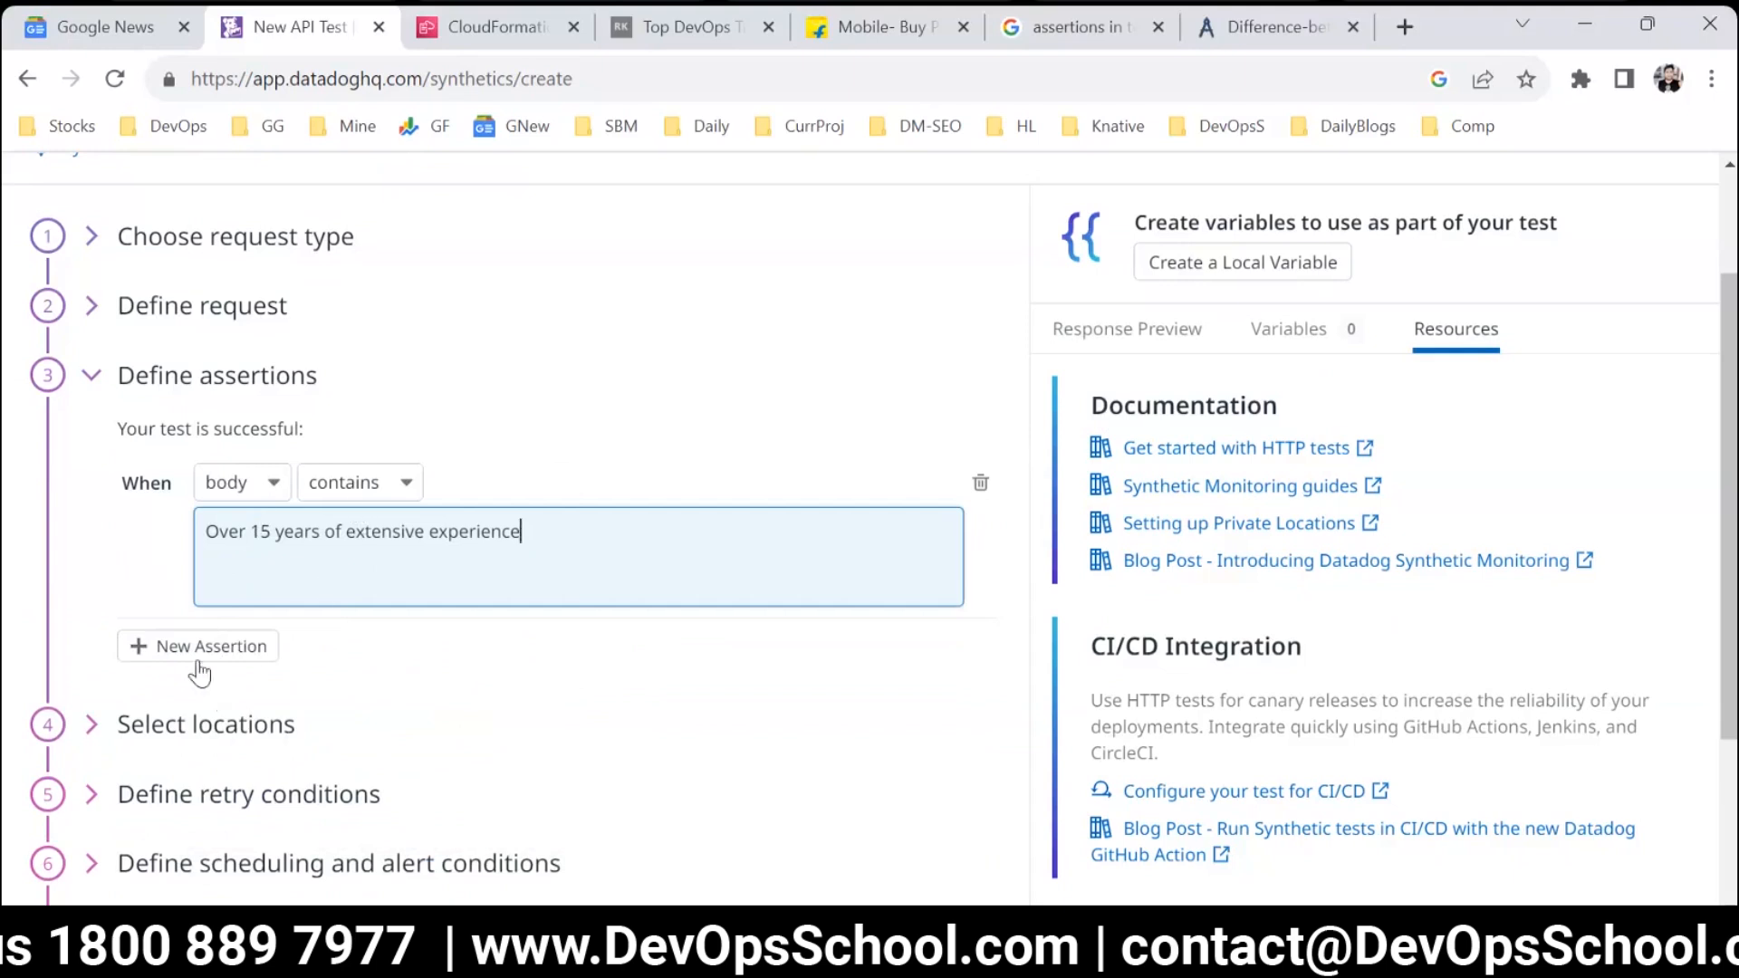
Collapse the assertions and restrict the test locations to Mumbai (AWS) and N. California (AWS).
click(182, 388)
click(187, 453)
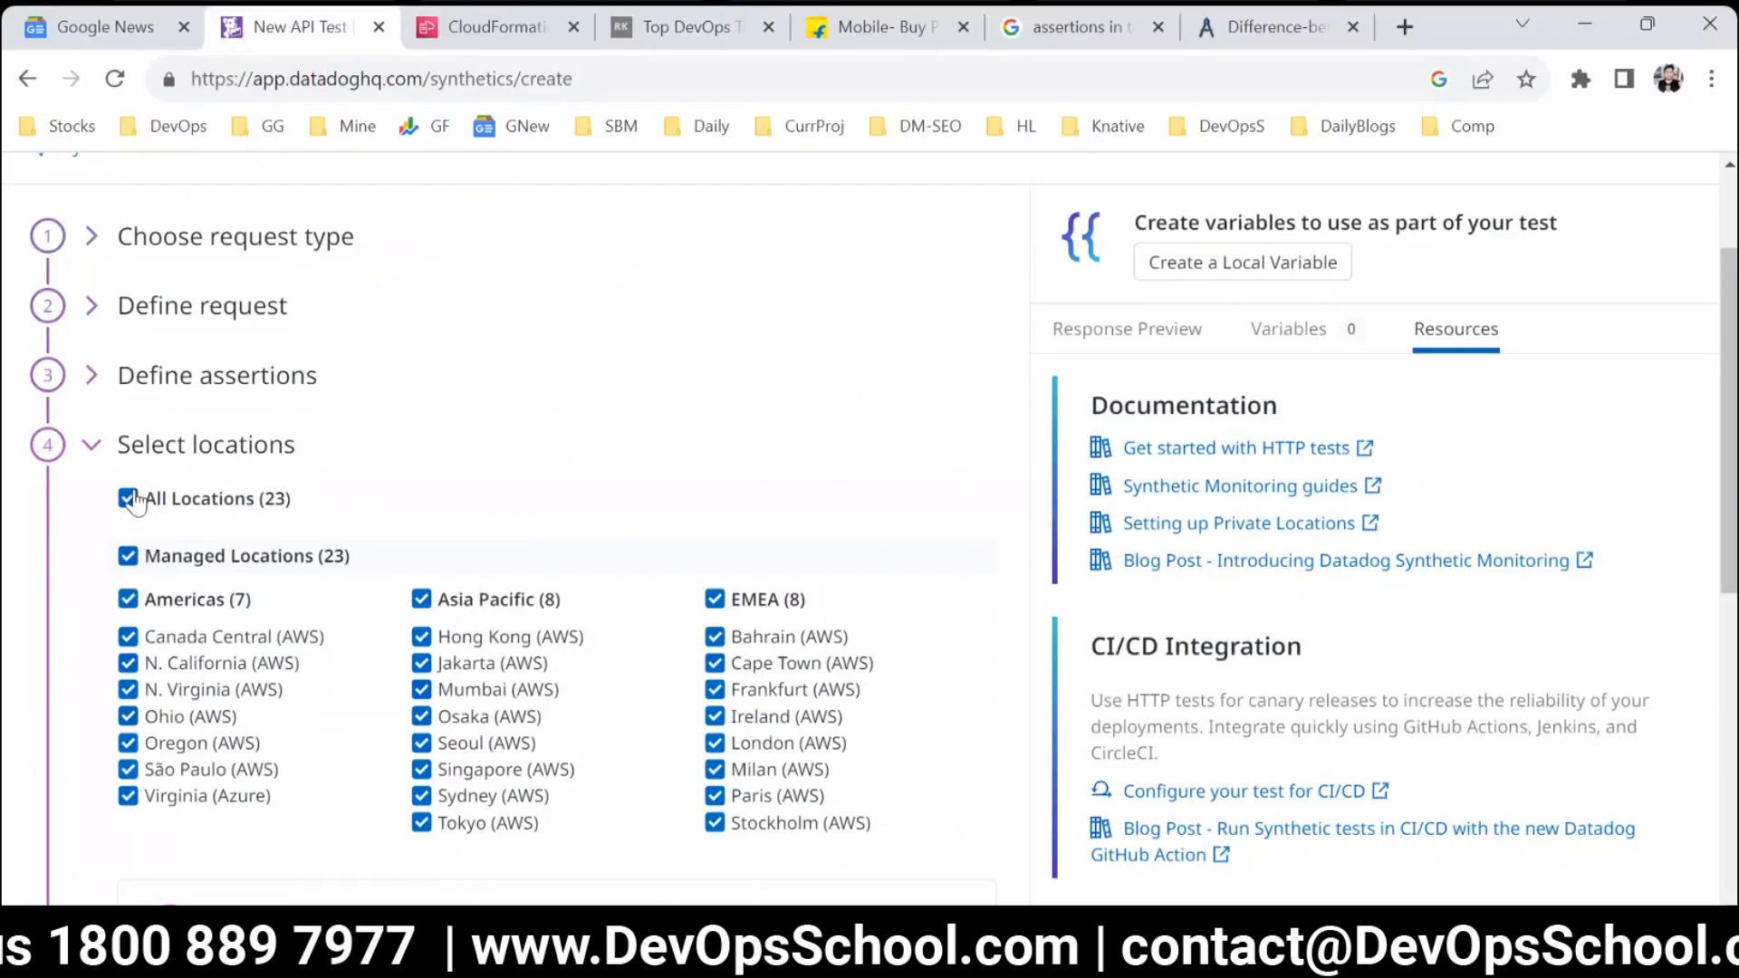
click(129, 499)
click(422, 692)
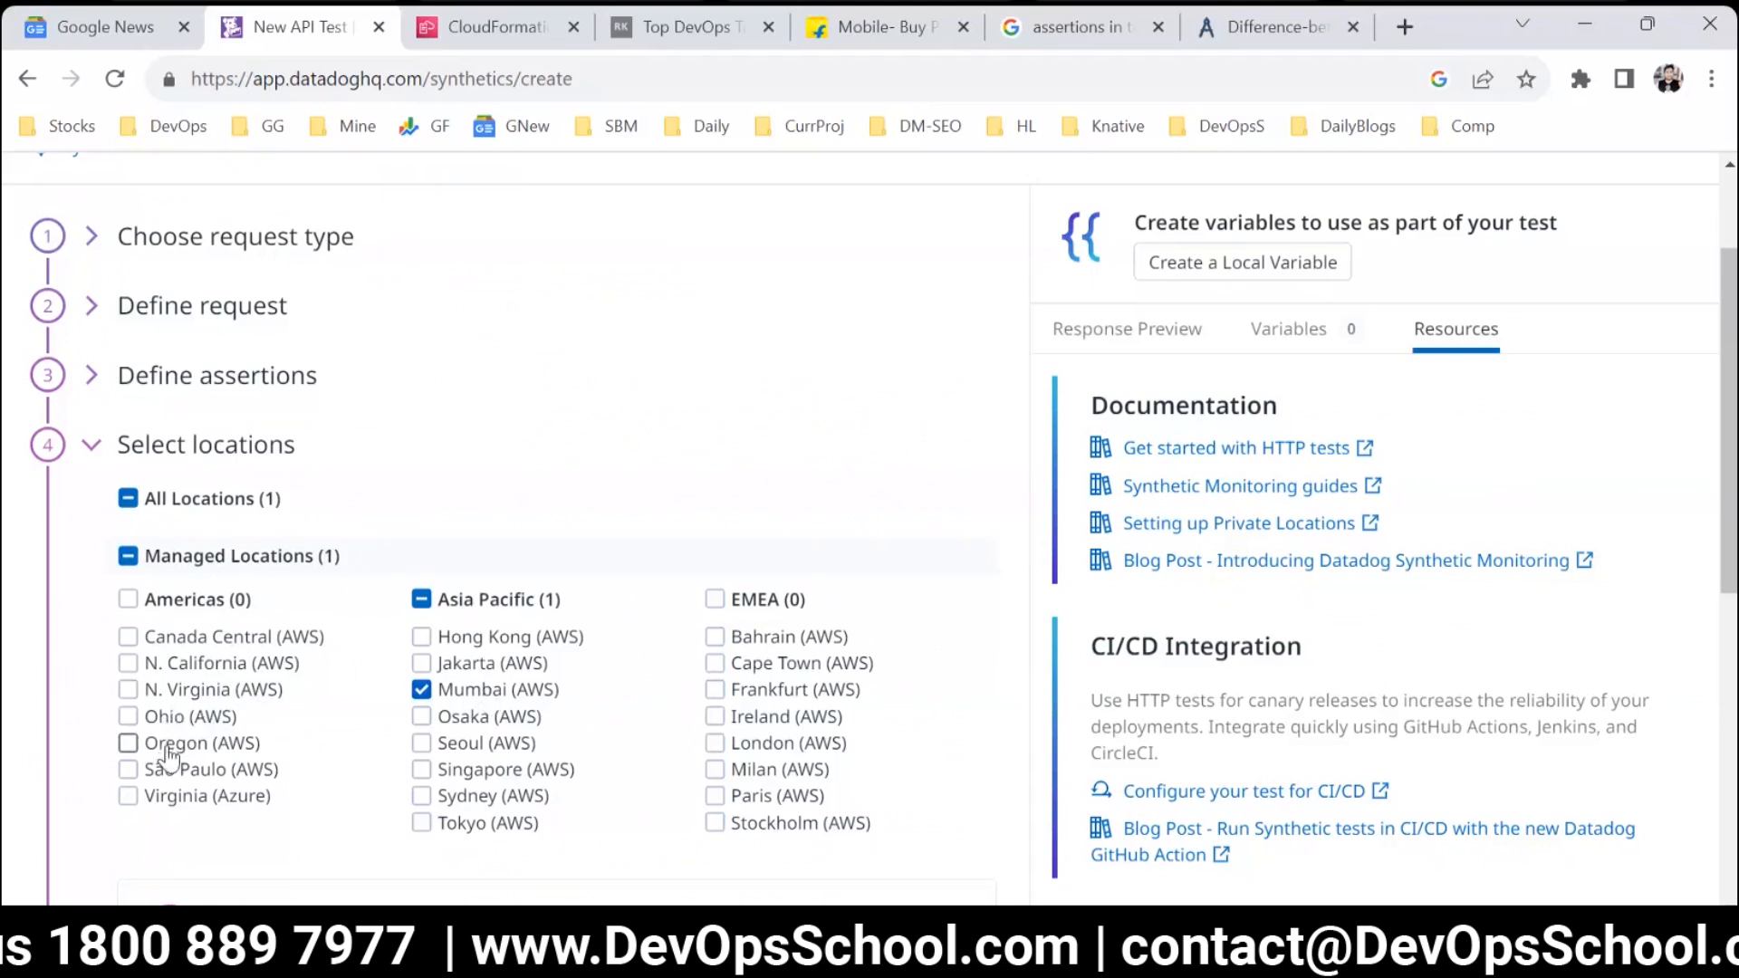
click(128, 664)
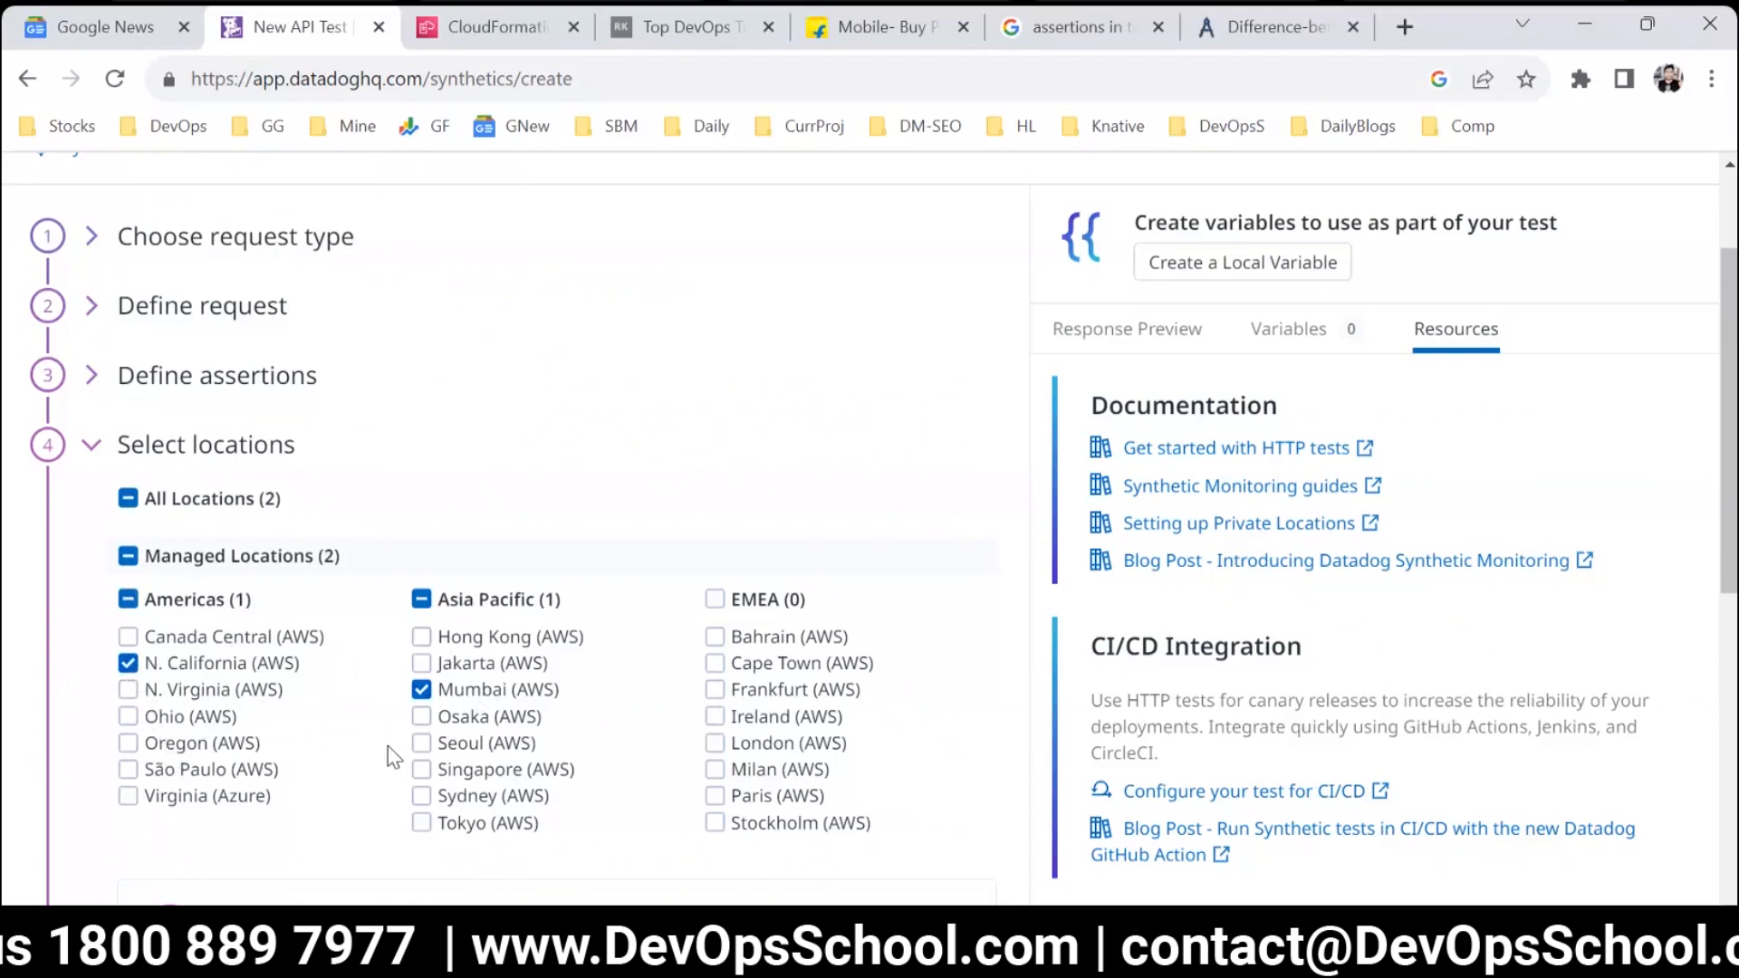
Examine the private location and testing tunnel options, and collapse the locations section.
scroll(498, 643, down, 1)
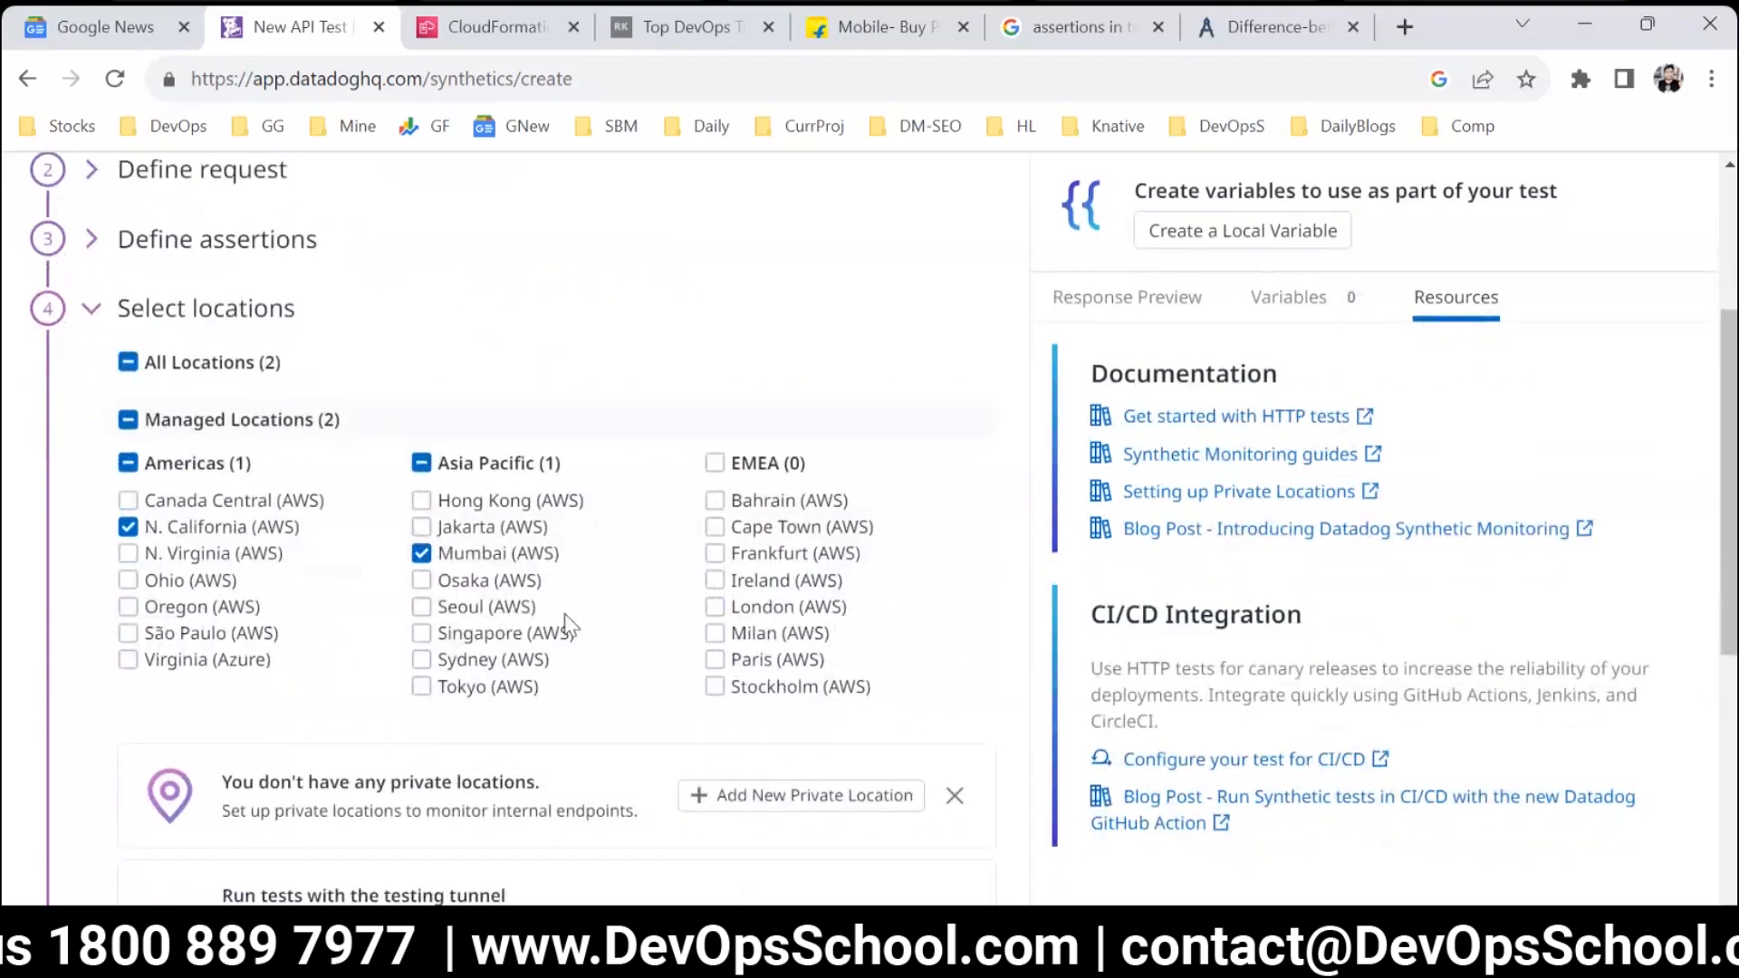
scroll(565, 625, down, 1)
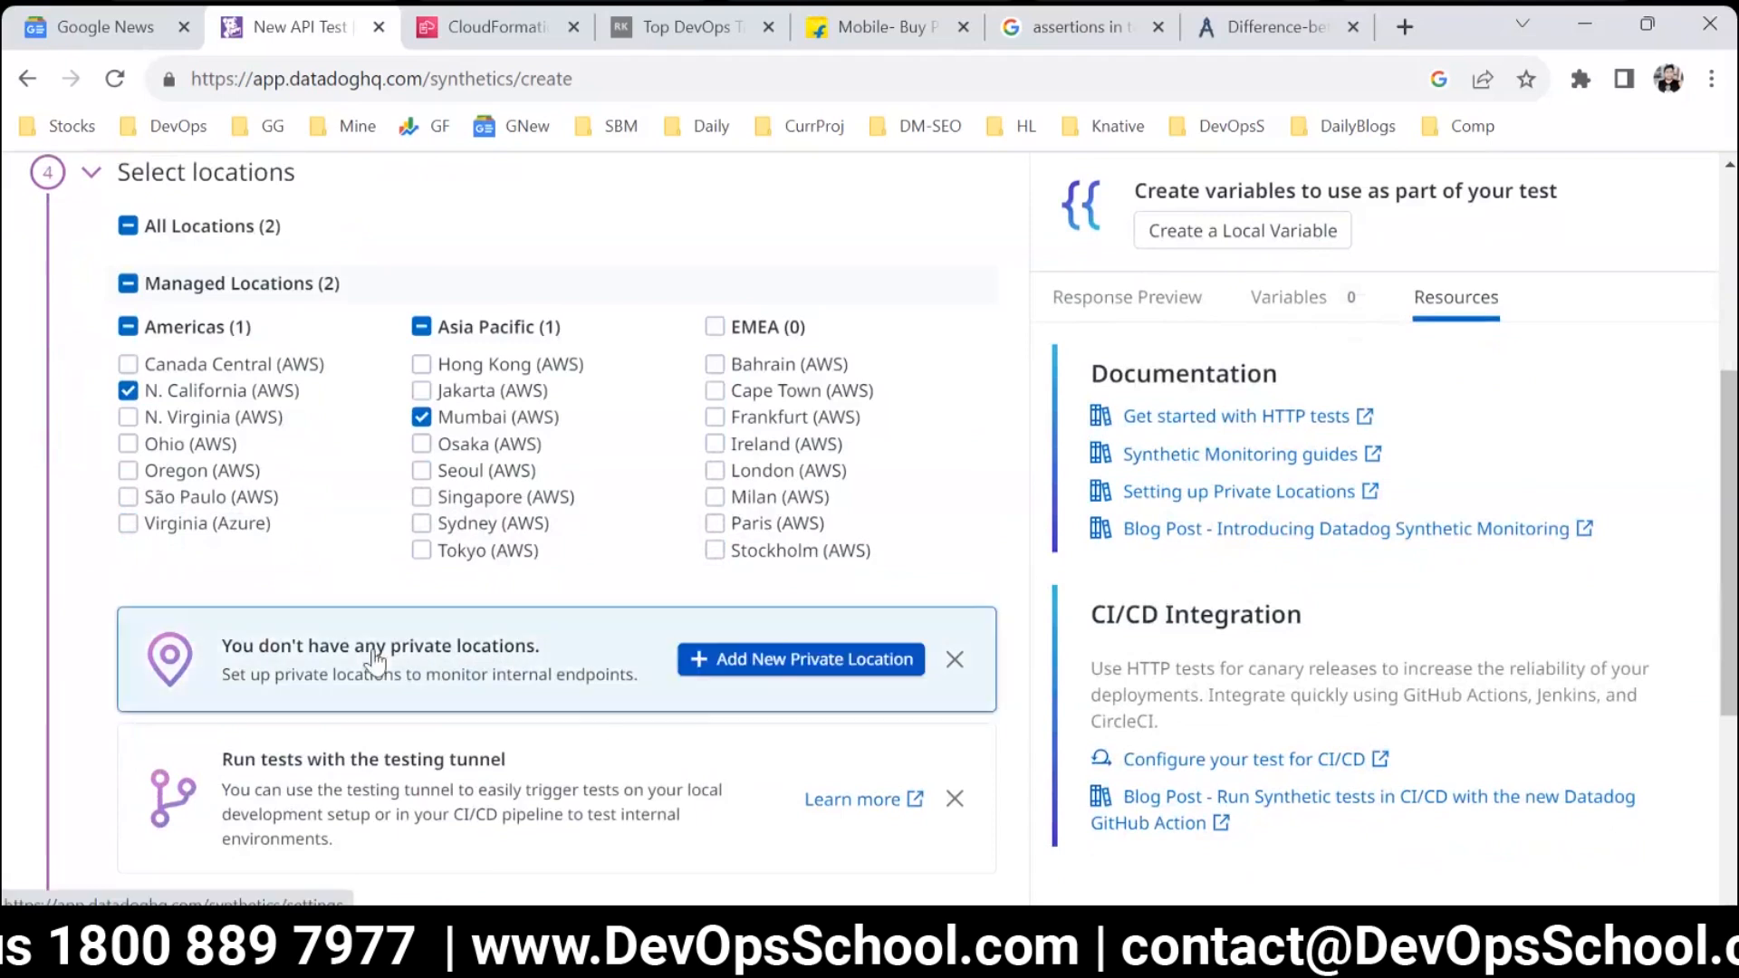
scroll(444, 515, up, 1)
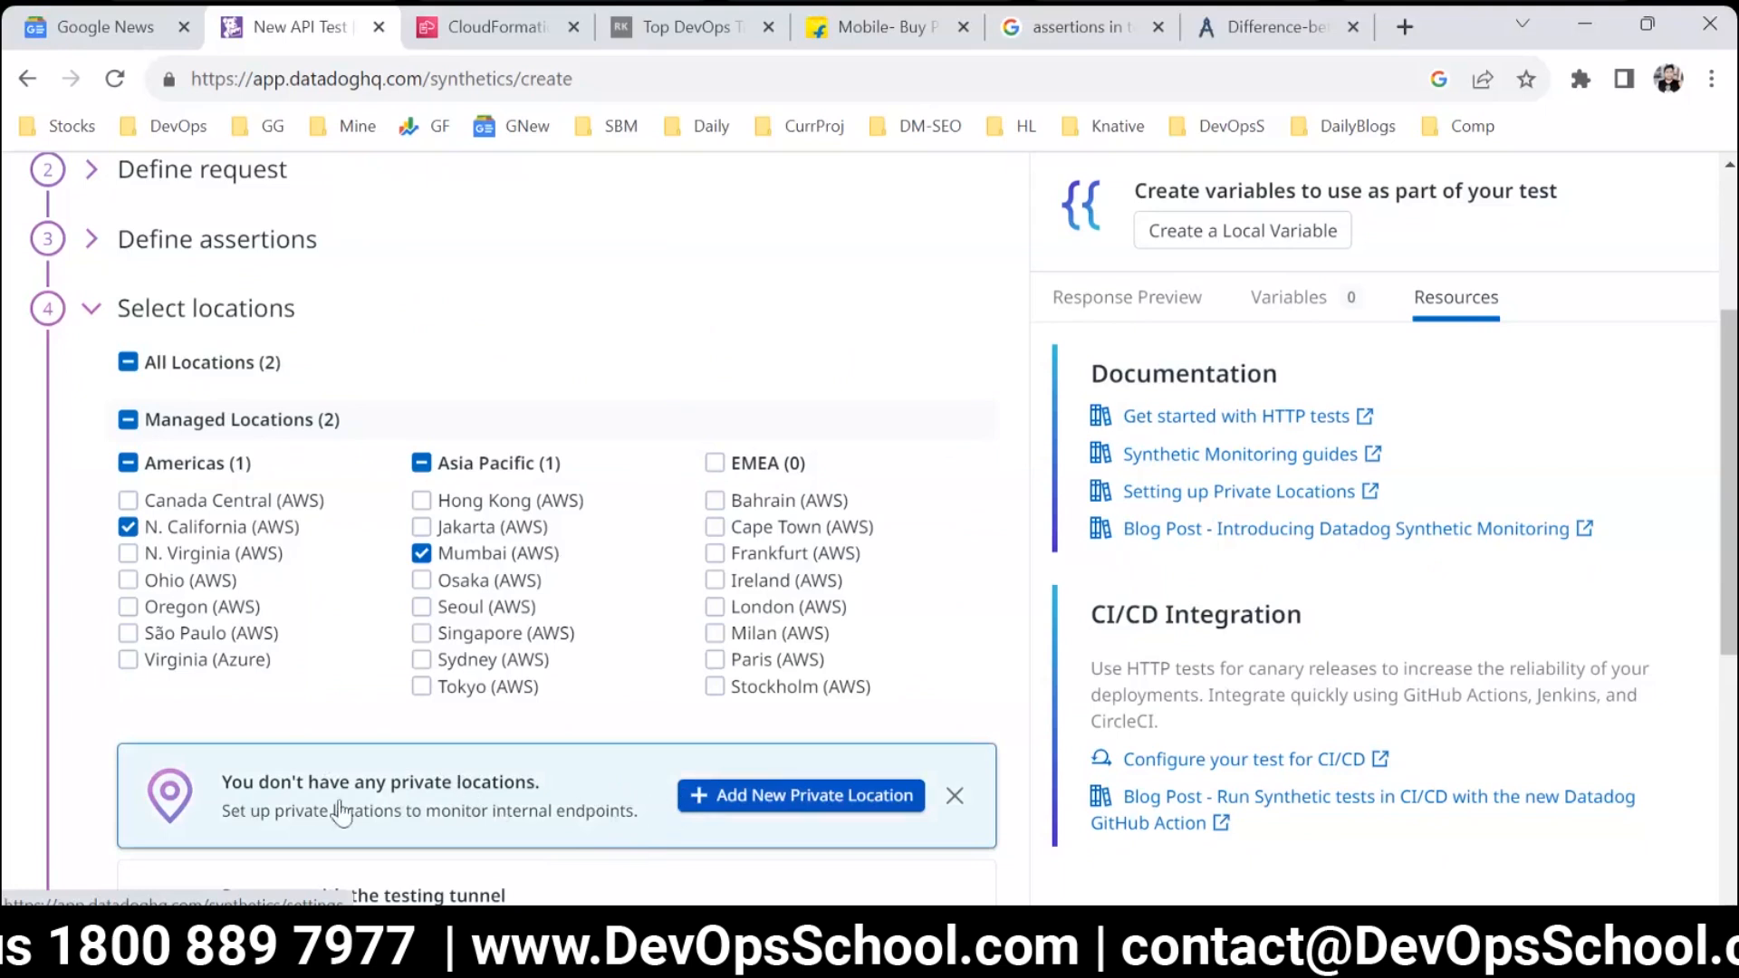
scroll(416, 730, down, 3)
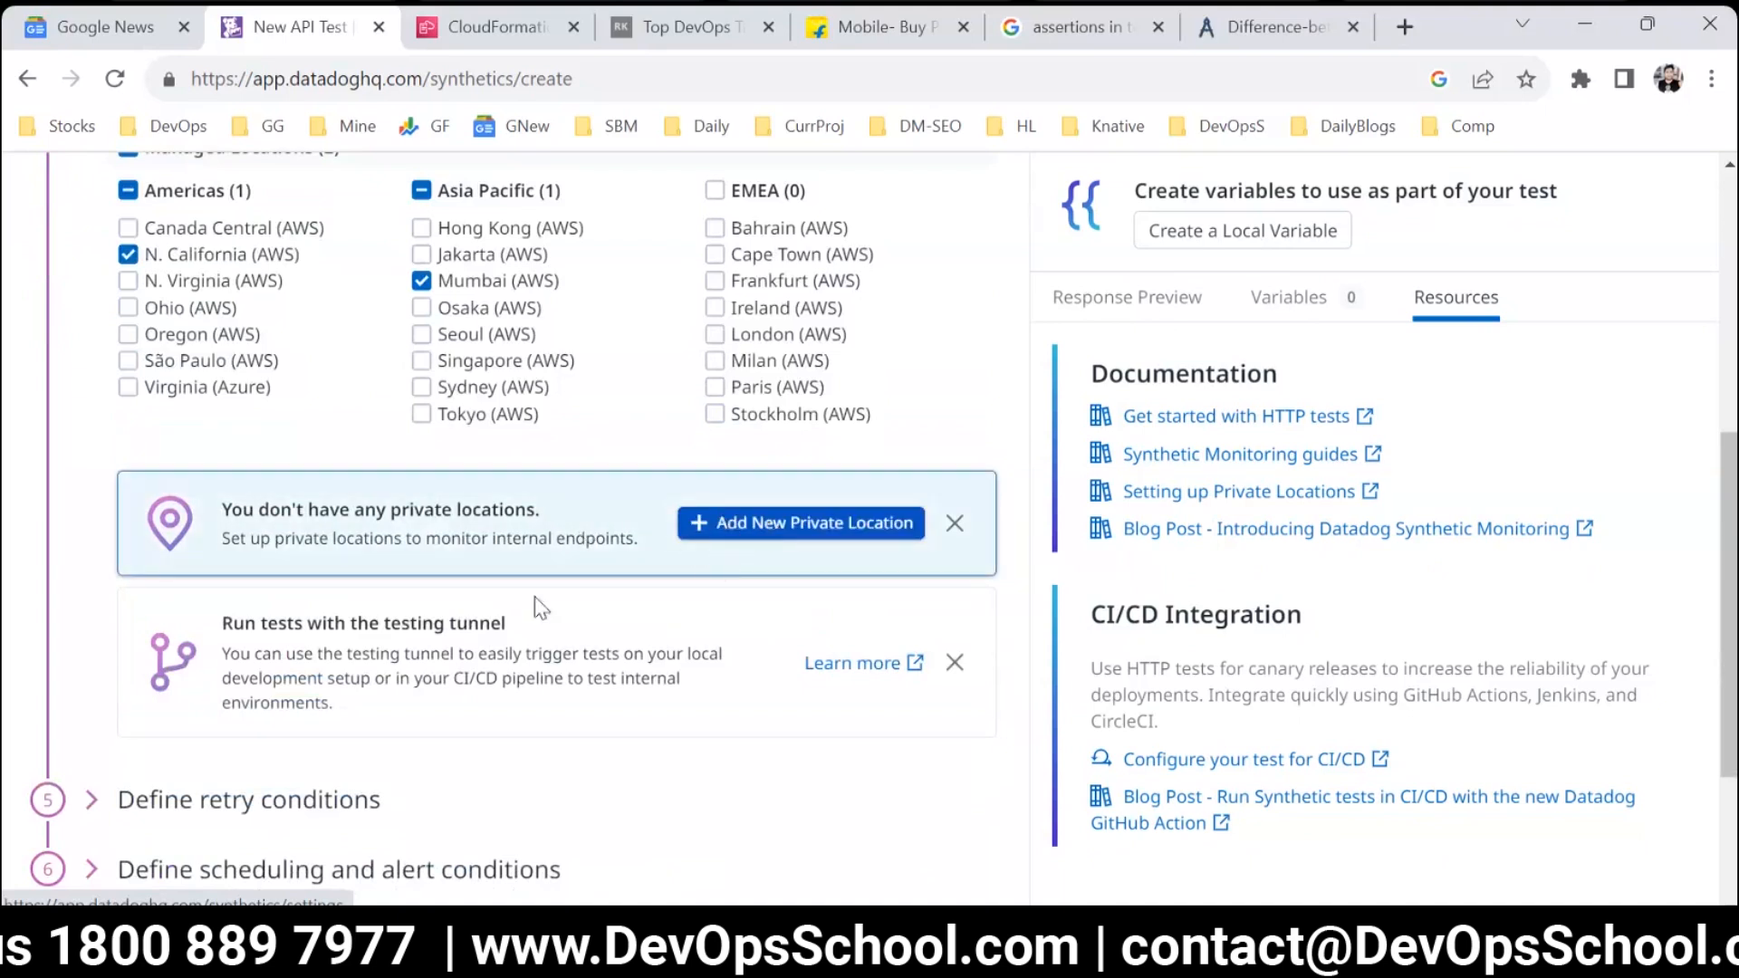
scroll(602, 639, up, 1)
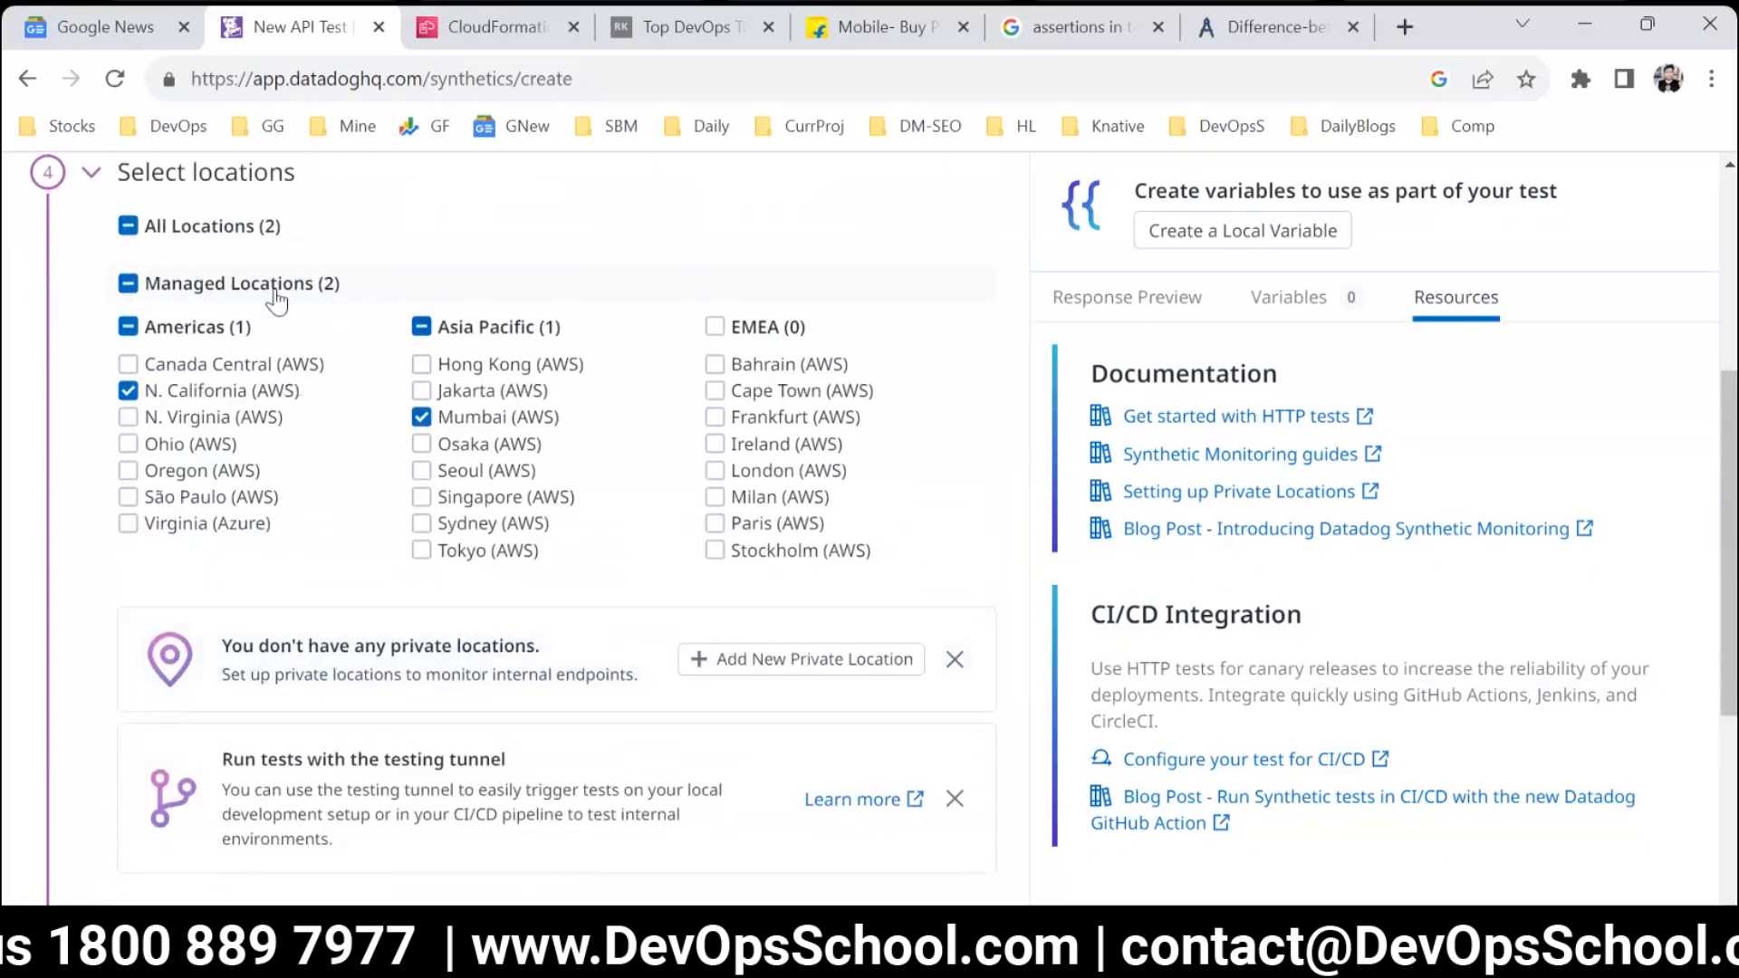
scroll(331, 323, up, 3)
click(185, 448)
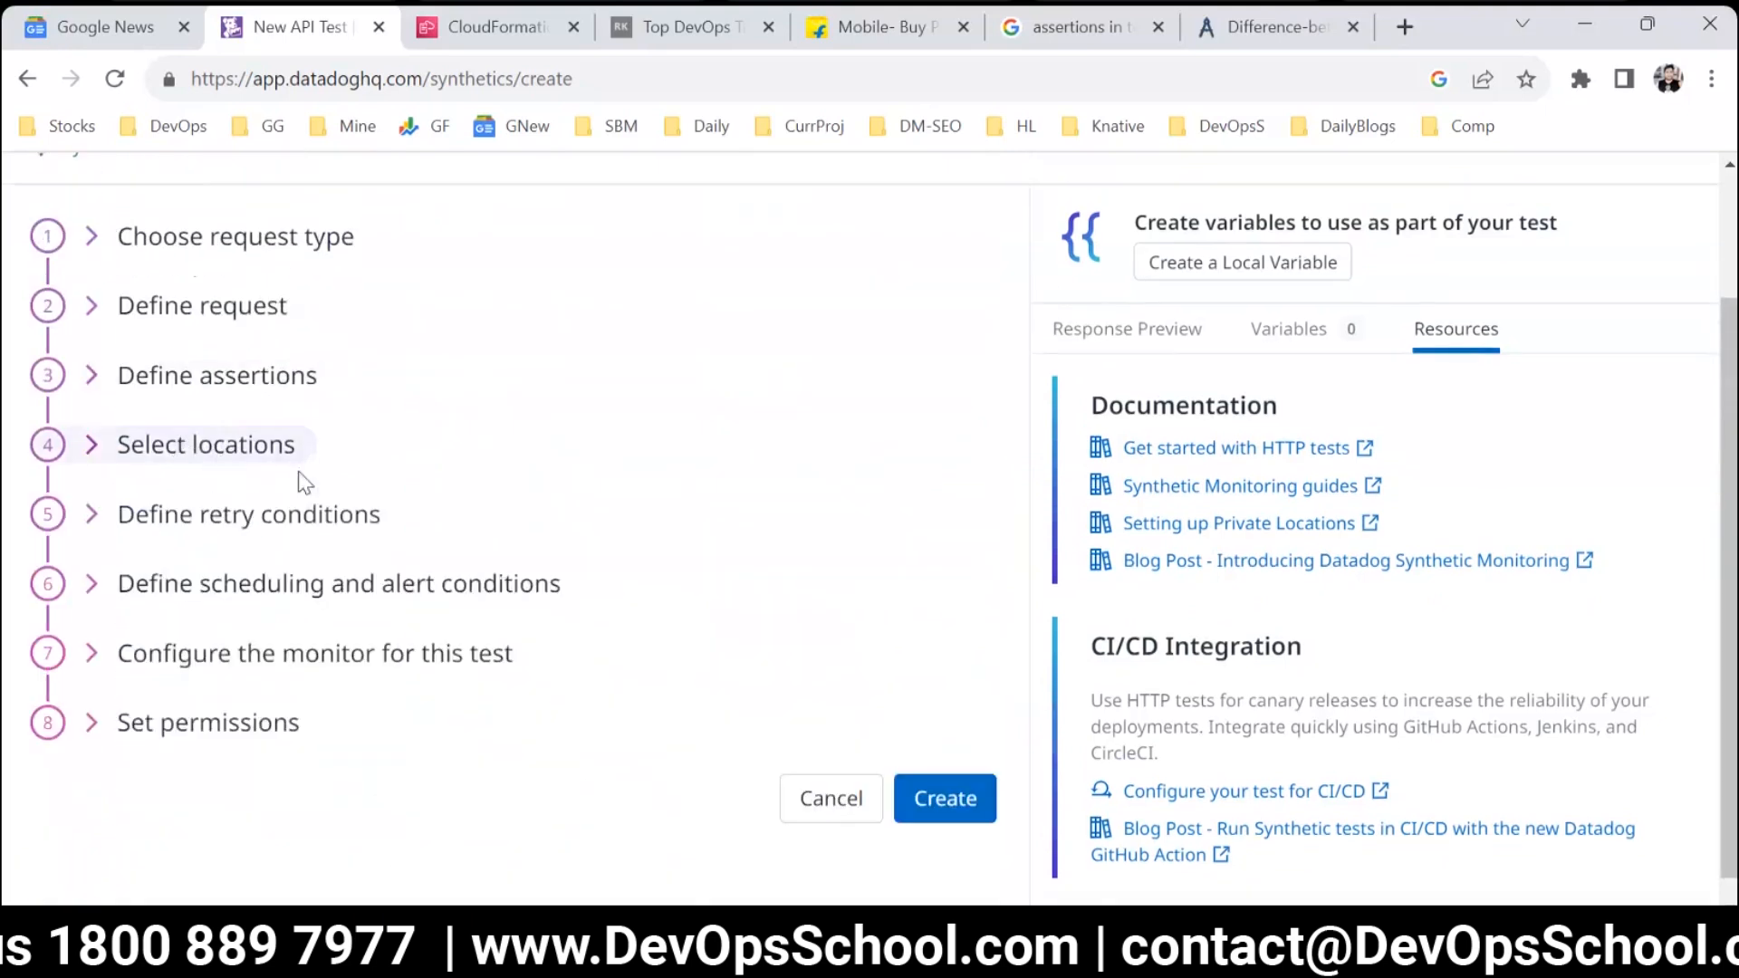
Expand the retry conditions and the scheduling and alert conditions to review their settings.
click(311, 523)
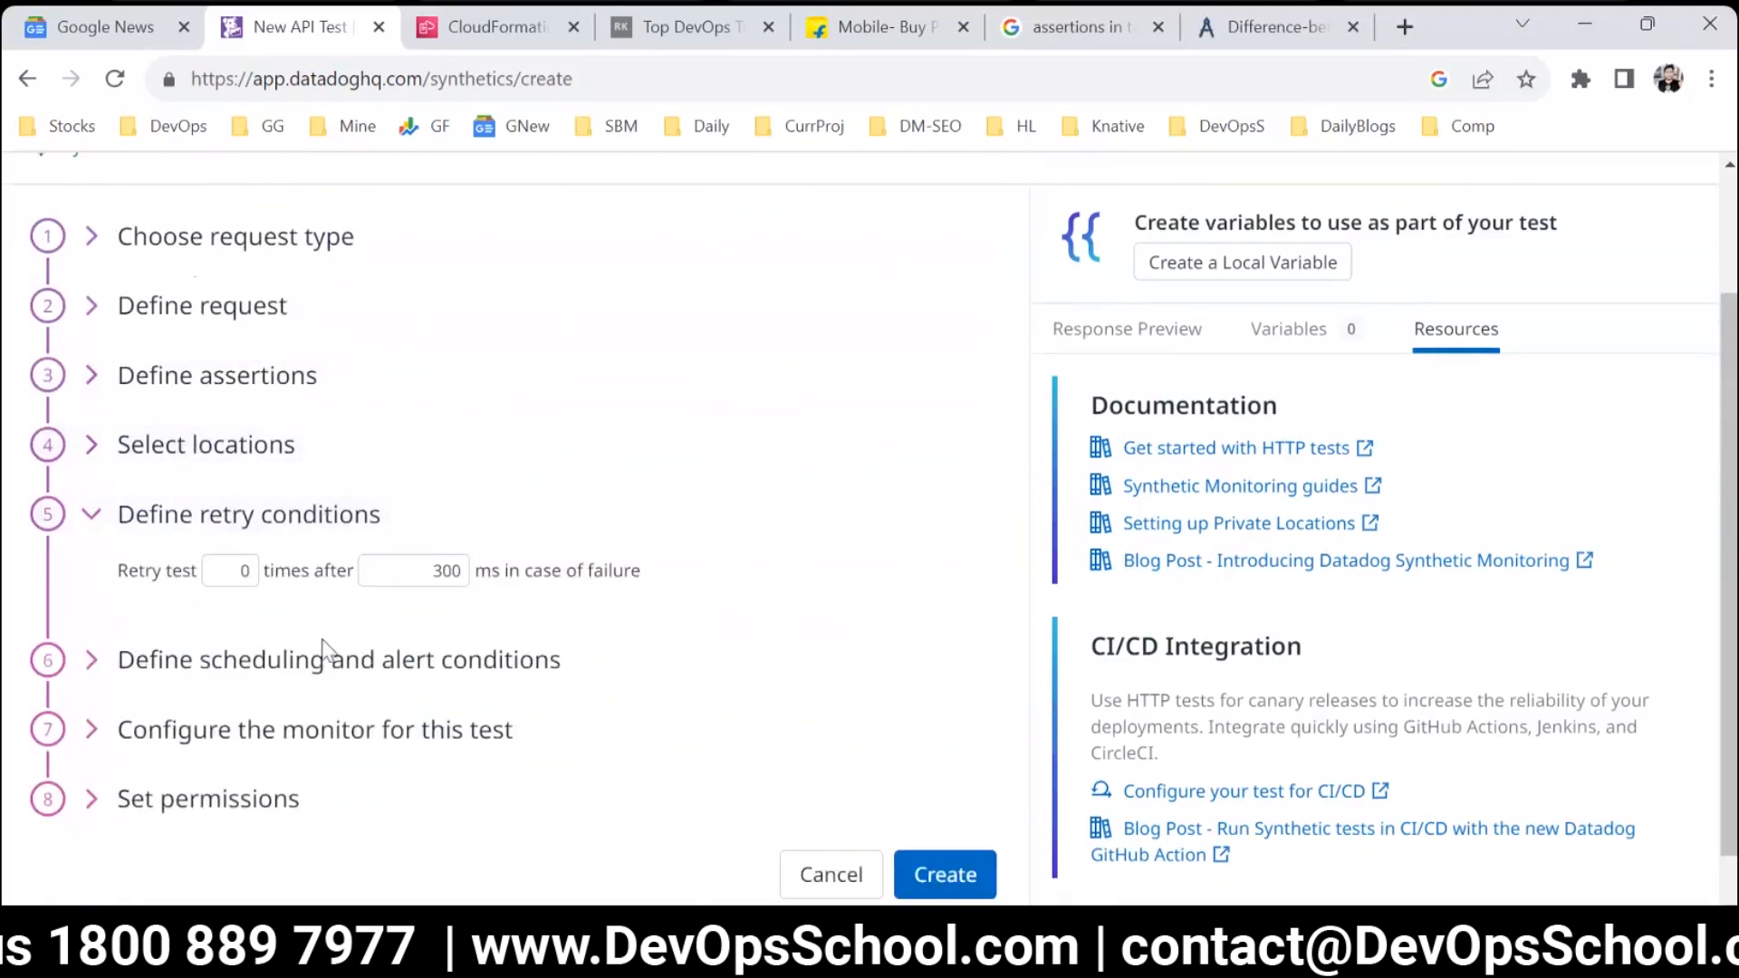
click(343, 668)
scroll(649, 690, down, 3)
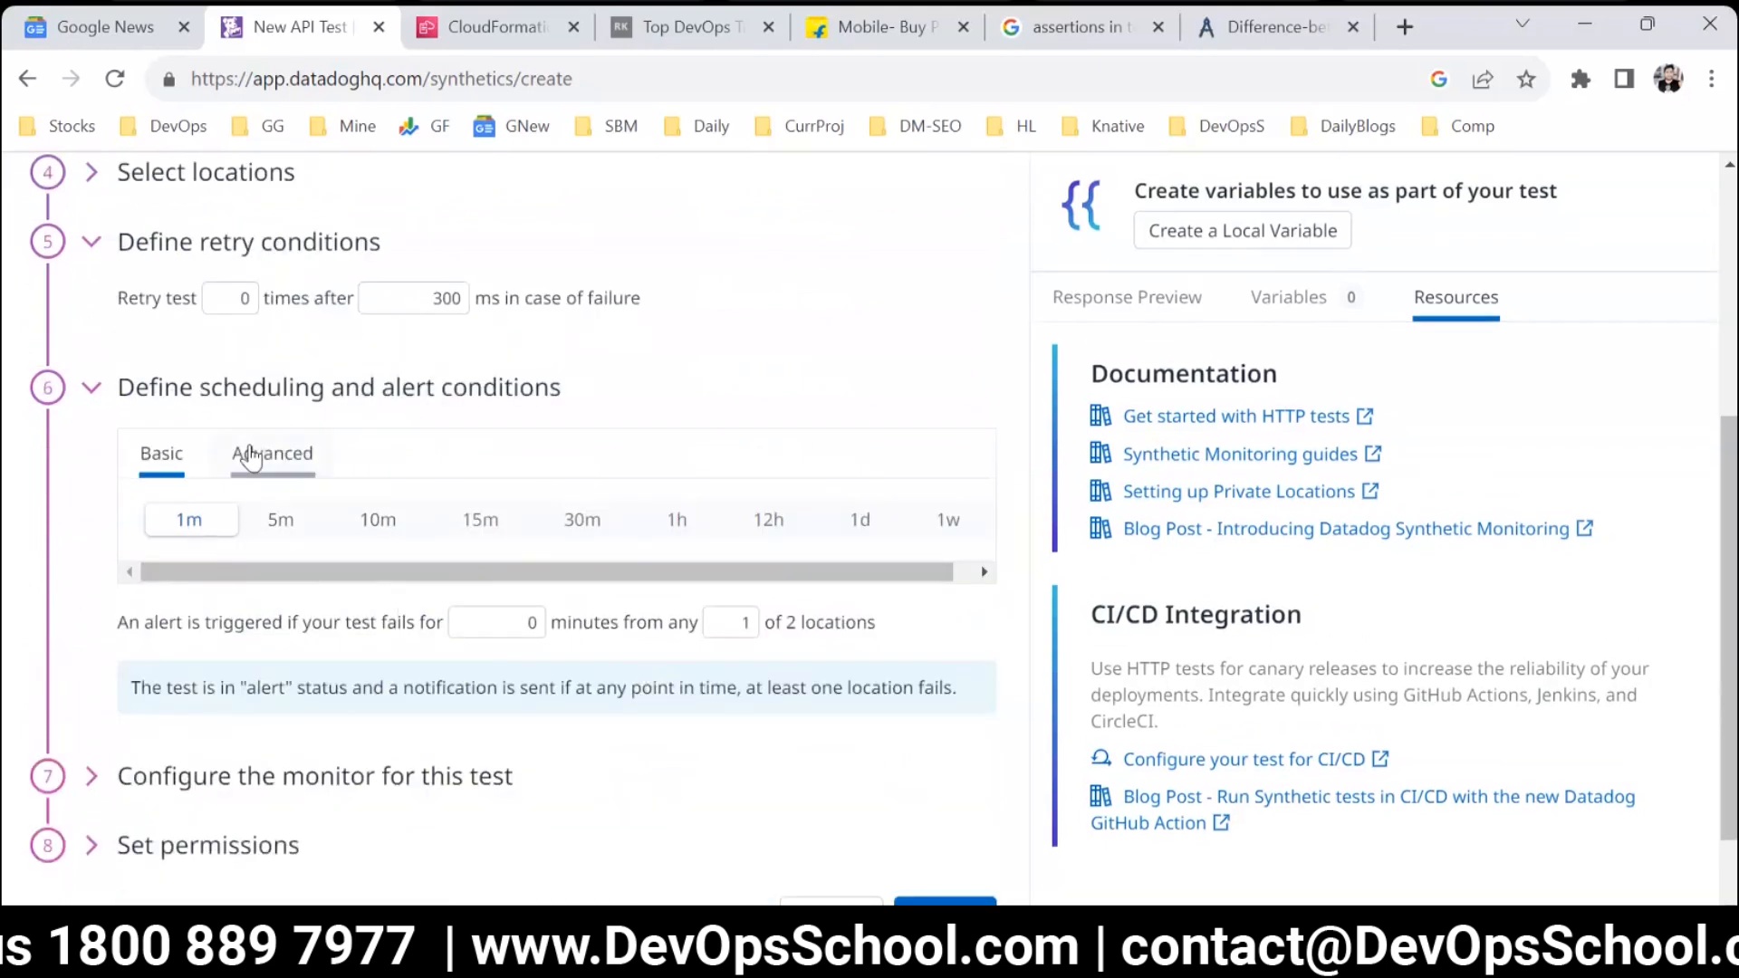
scroll(348, 625, down, 1)
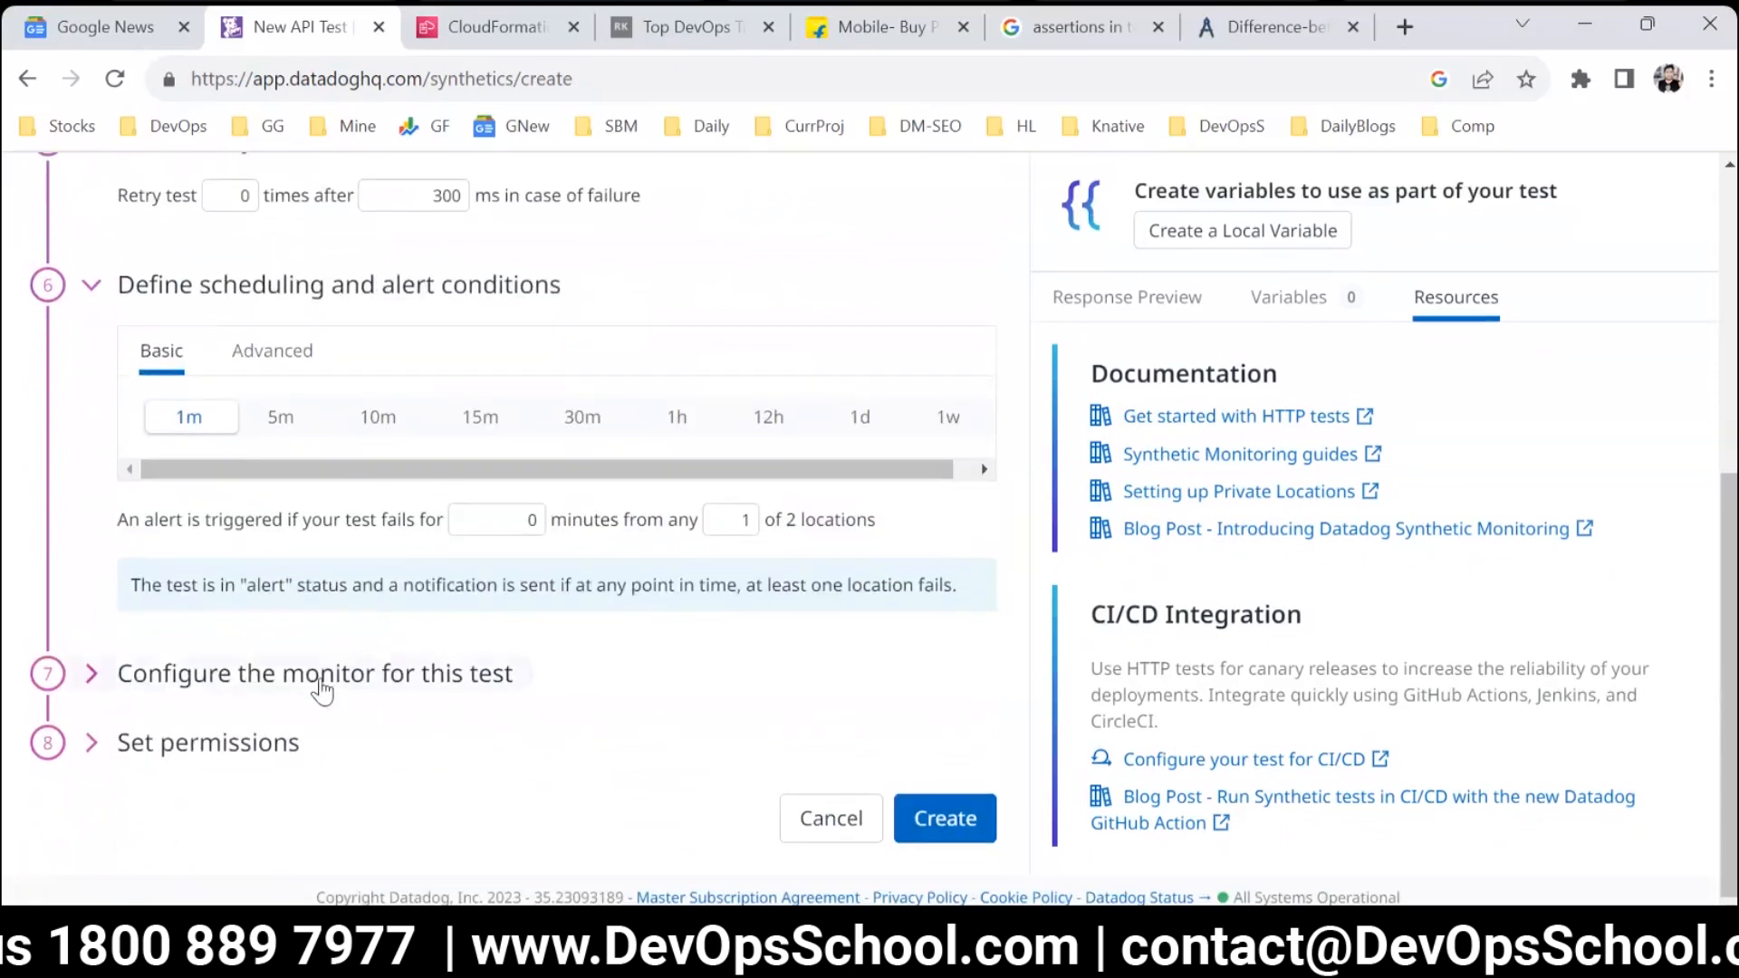
Expand the monitor configuration and enter a monitor title made of the owner's full name followed by "SYn TEst".
click(323, 681)
scroll(668, 680, down, 3)
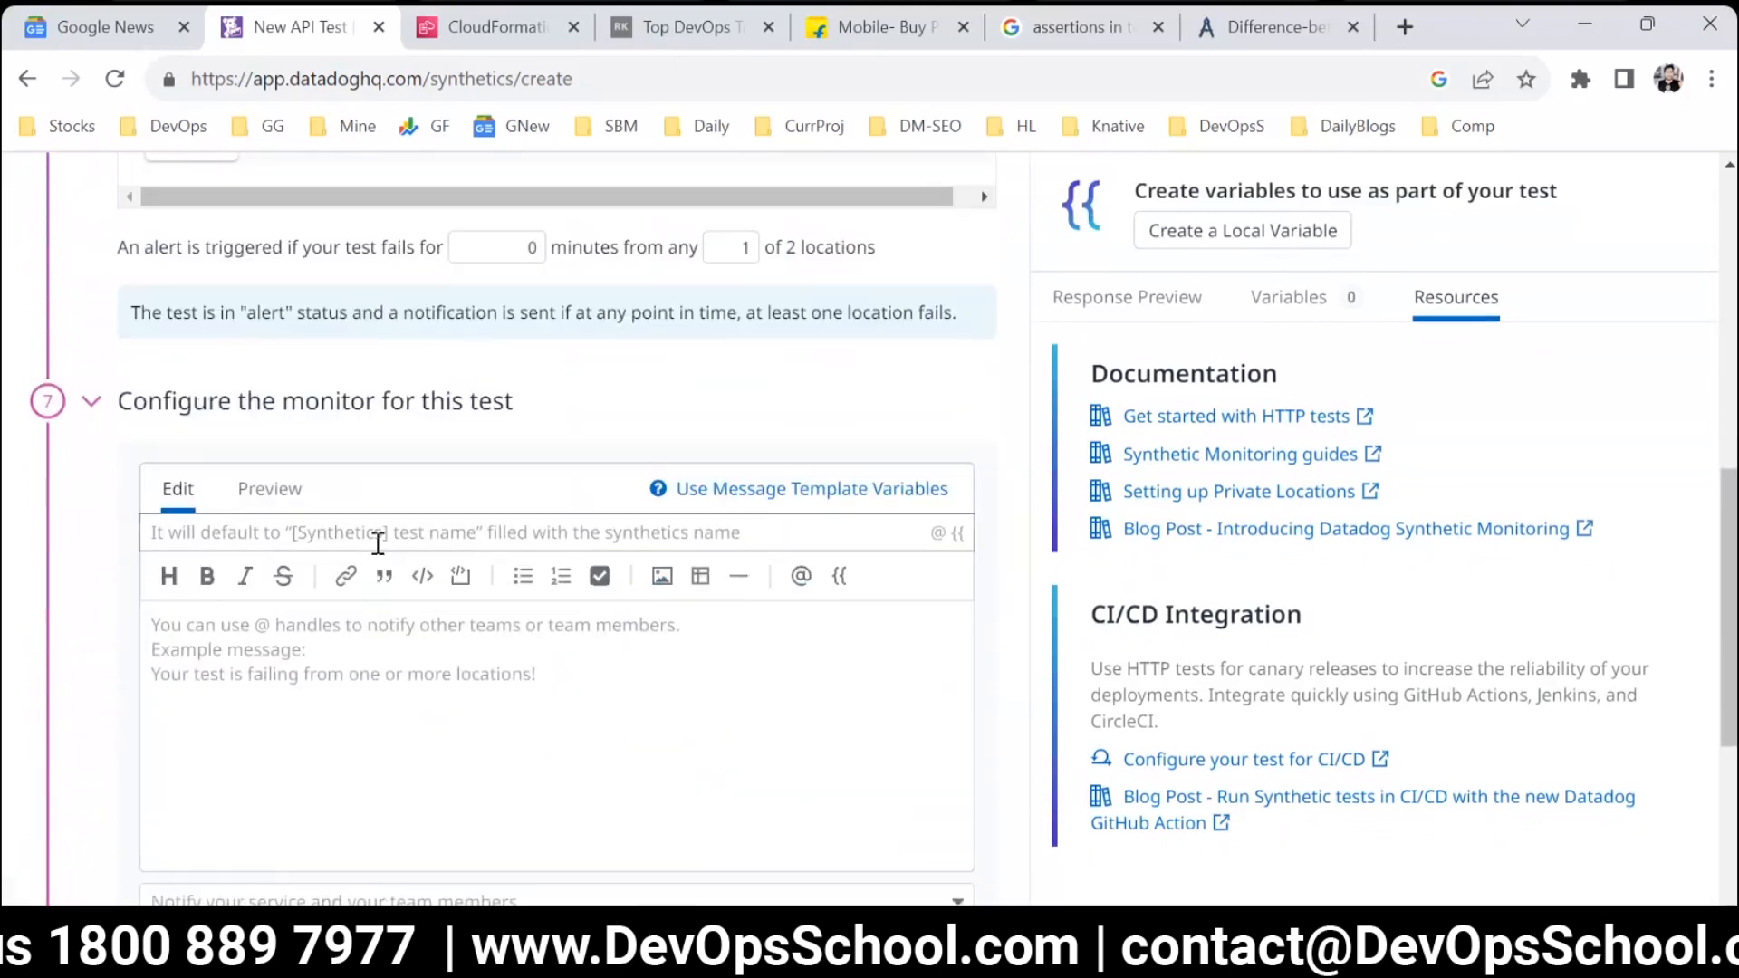
click(372, 533)
text(Rajesh Kumar SYn stec)
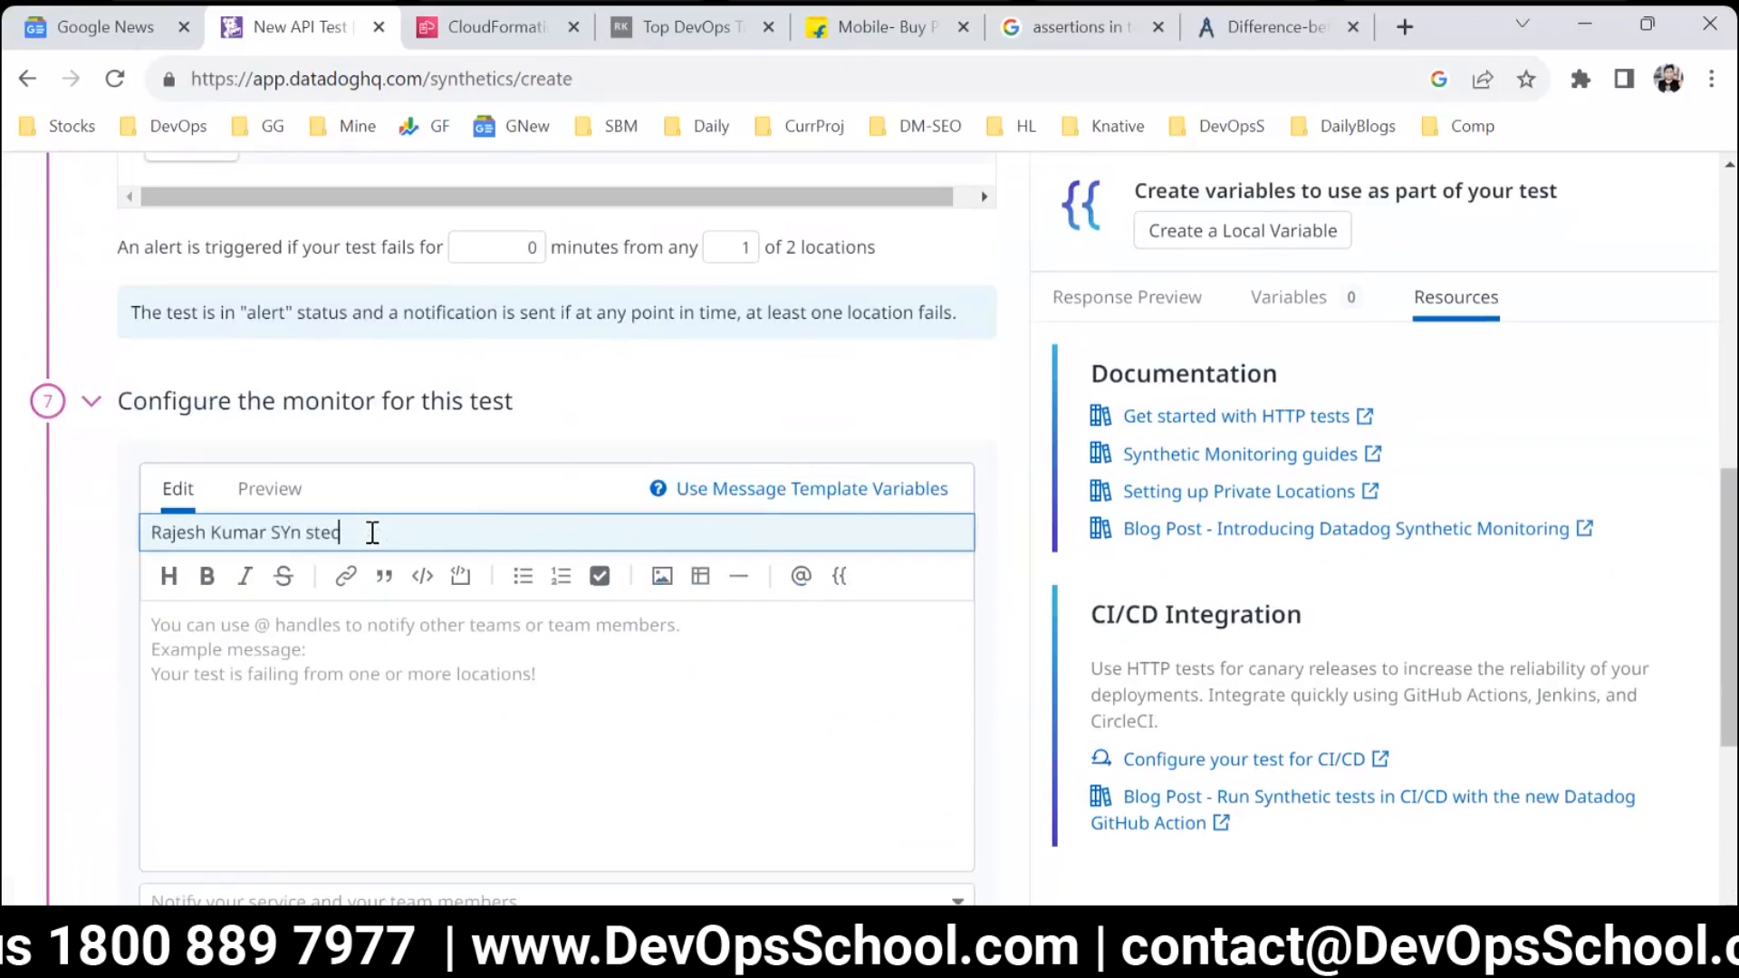
text(Est)
Copy the monitor title and paste it repeatedly into the notification message body as filler text.
key(ctrl+a)
click(328, 665)
key(ctrl+v)
key(ctrl+v)
key(ctrl+v)
key(ctrl+v)
key(ctrl+v)
key(ctrl+v)
key(ctrl+v)
key(ctrl+v)
key(ctrl+v)
key(ctrl+v)
key(ctrl+v)
key(ctrl+v)
key(ctrl+v)
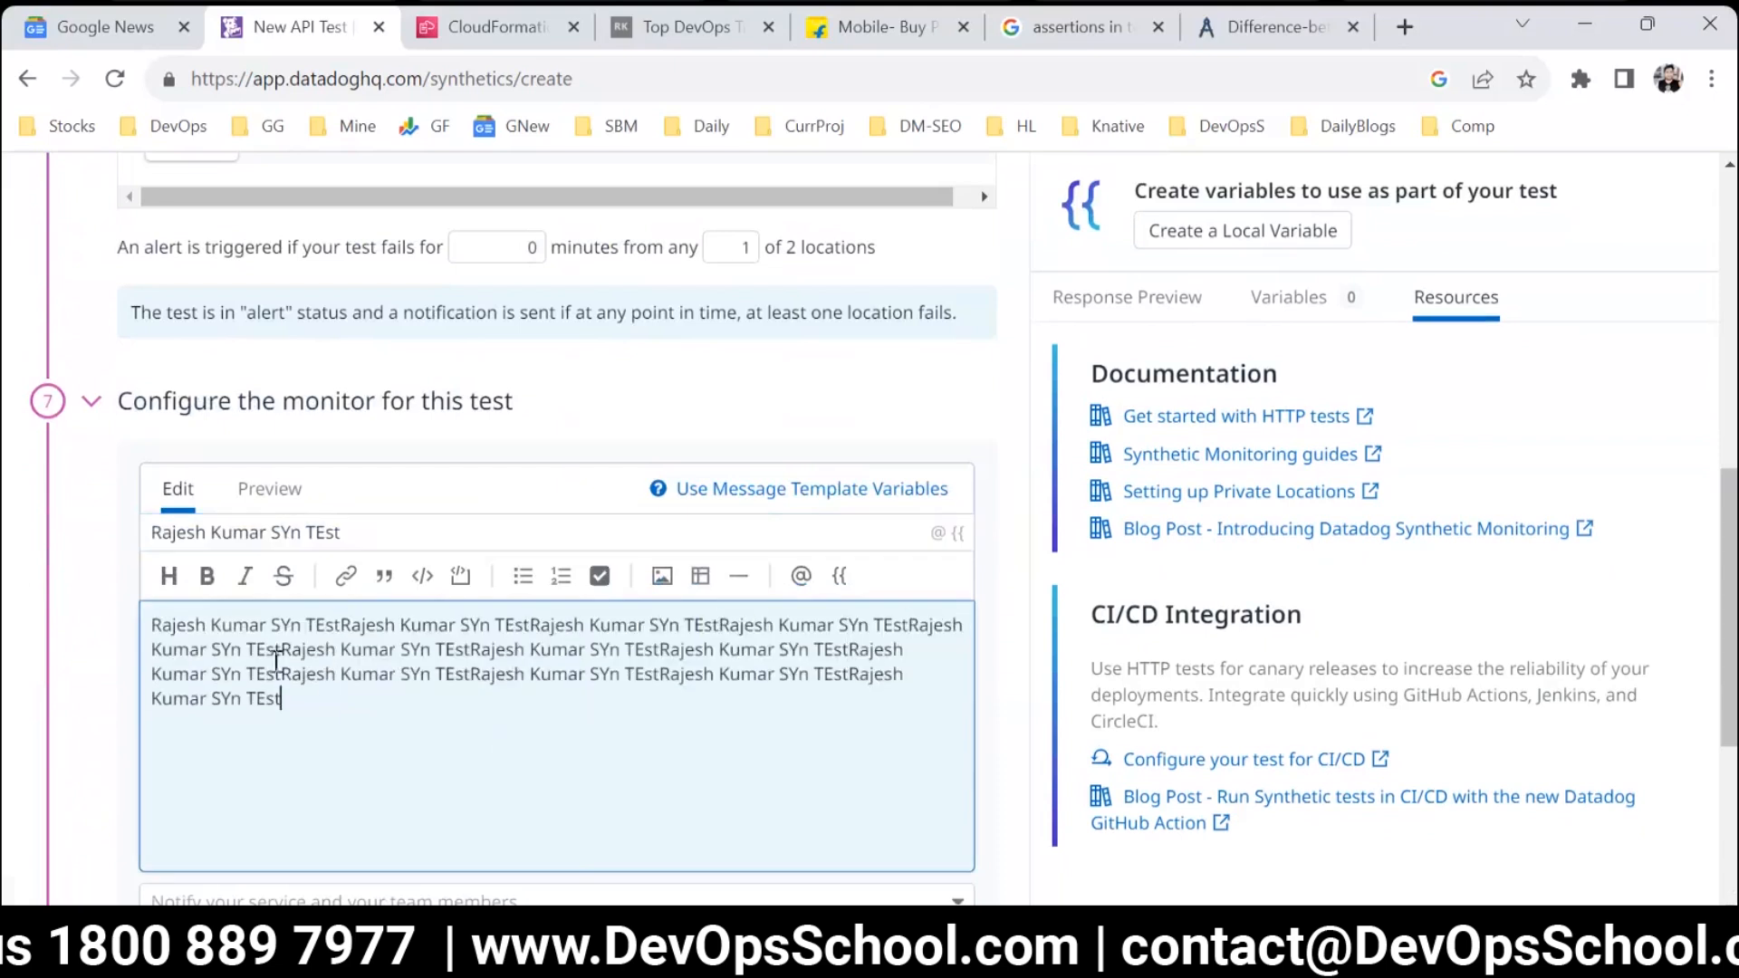
drag(282, 699, 178, 623)
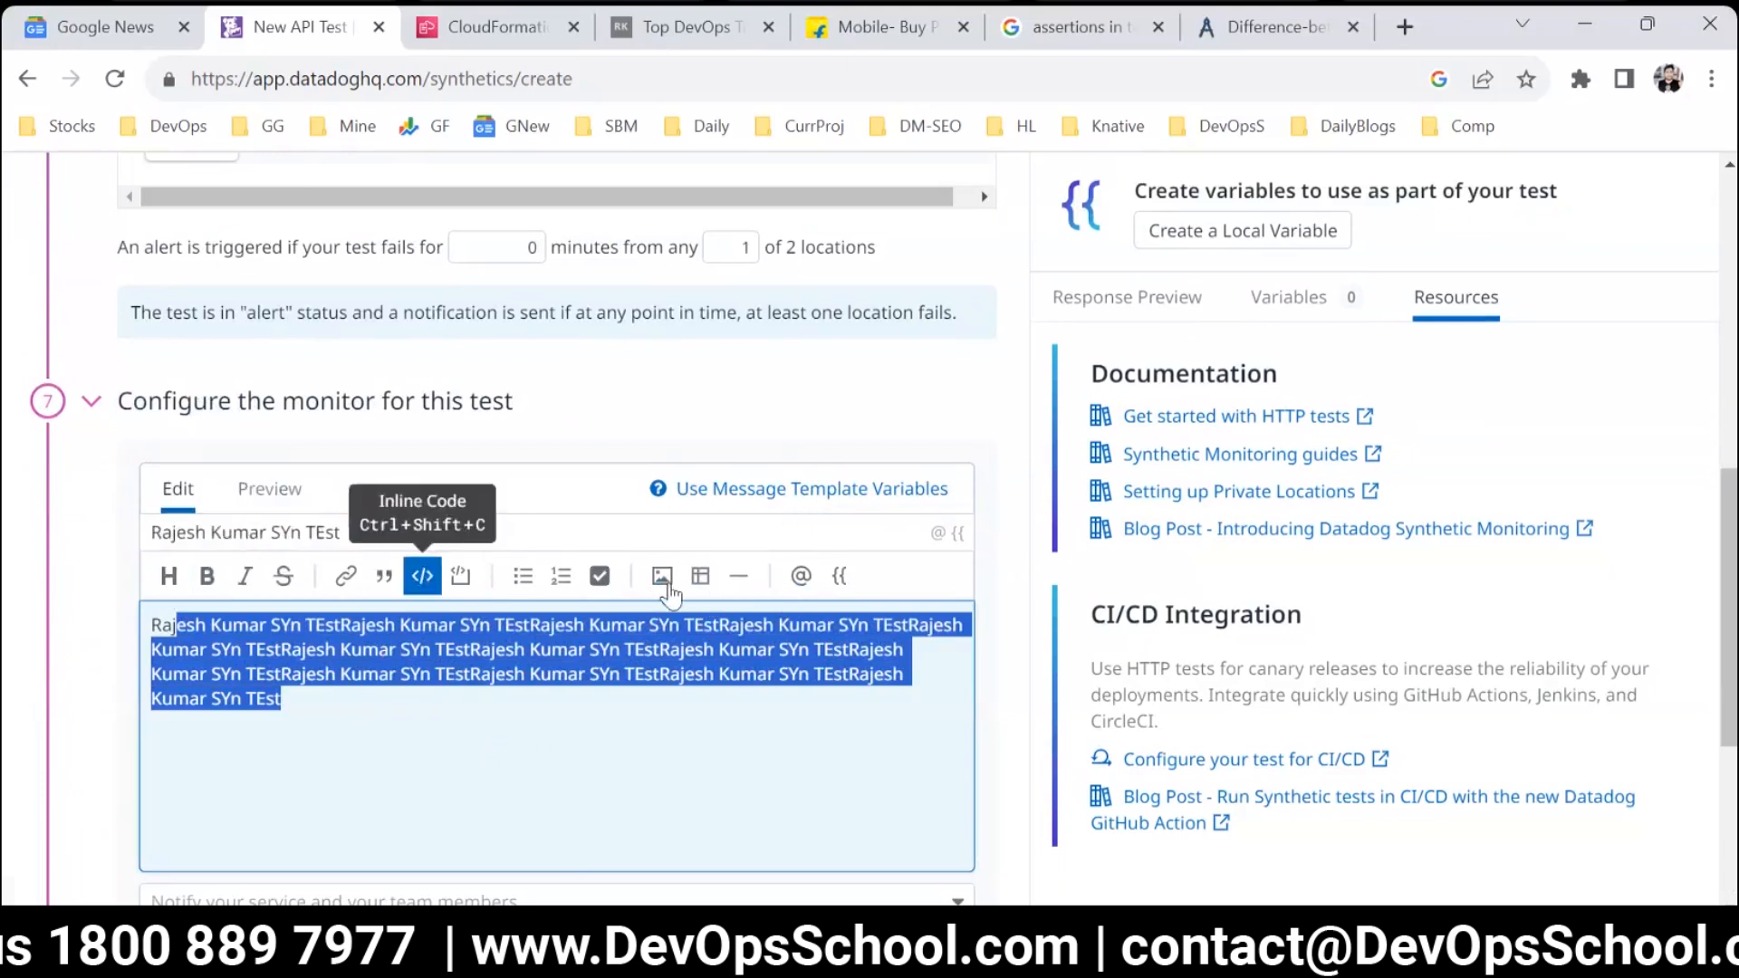
click(590, 691)
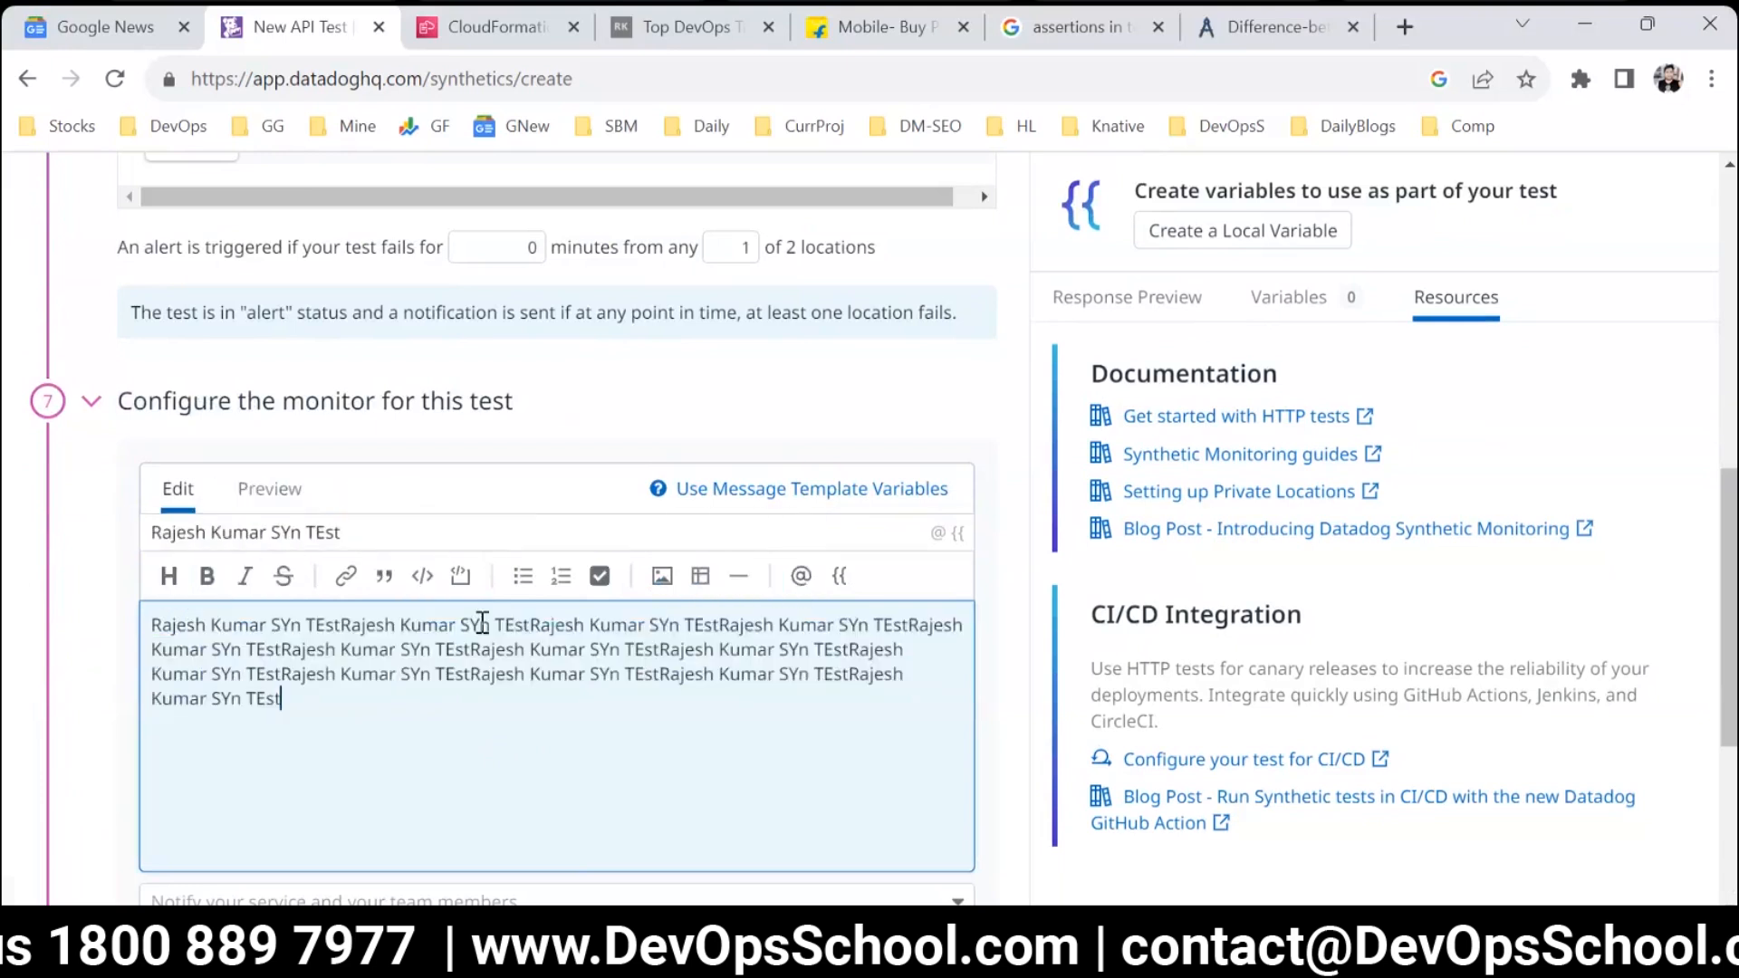
Review the renotification, priority and permission settings without changing them, and create the synthetic test.
scroll(431, 703, down, 3)
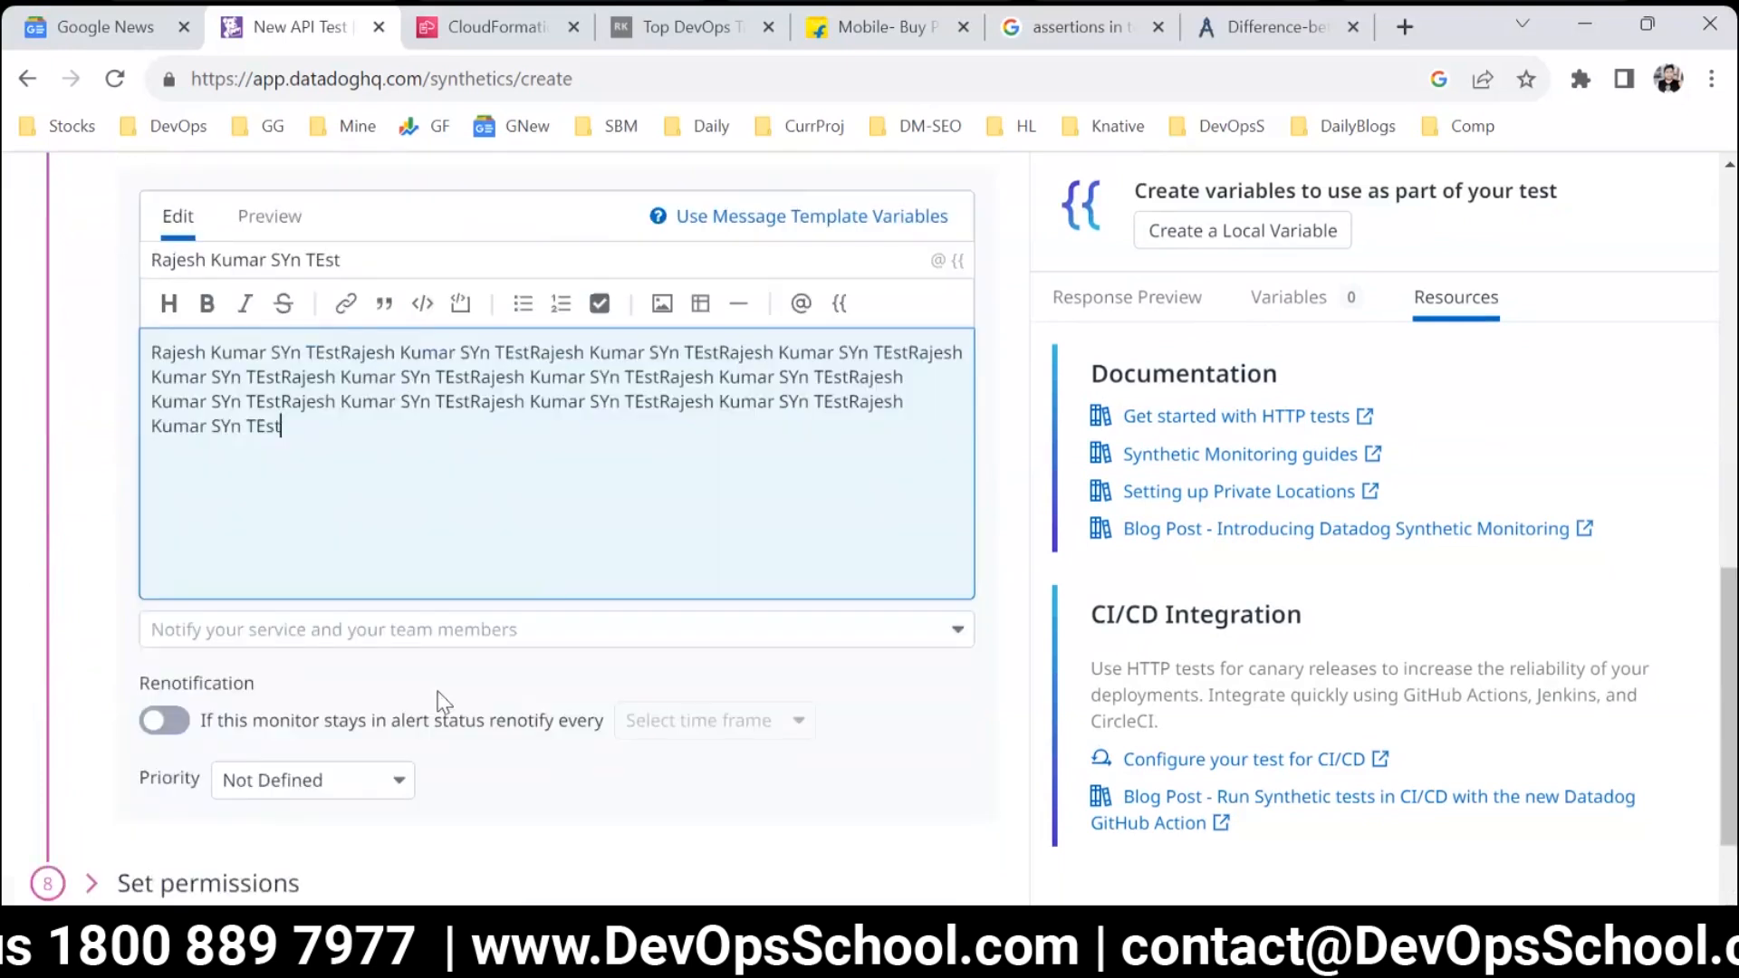
scroll(441, 702, down, 2)
click(244, 742)
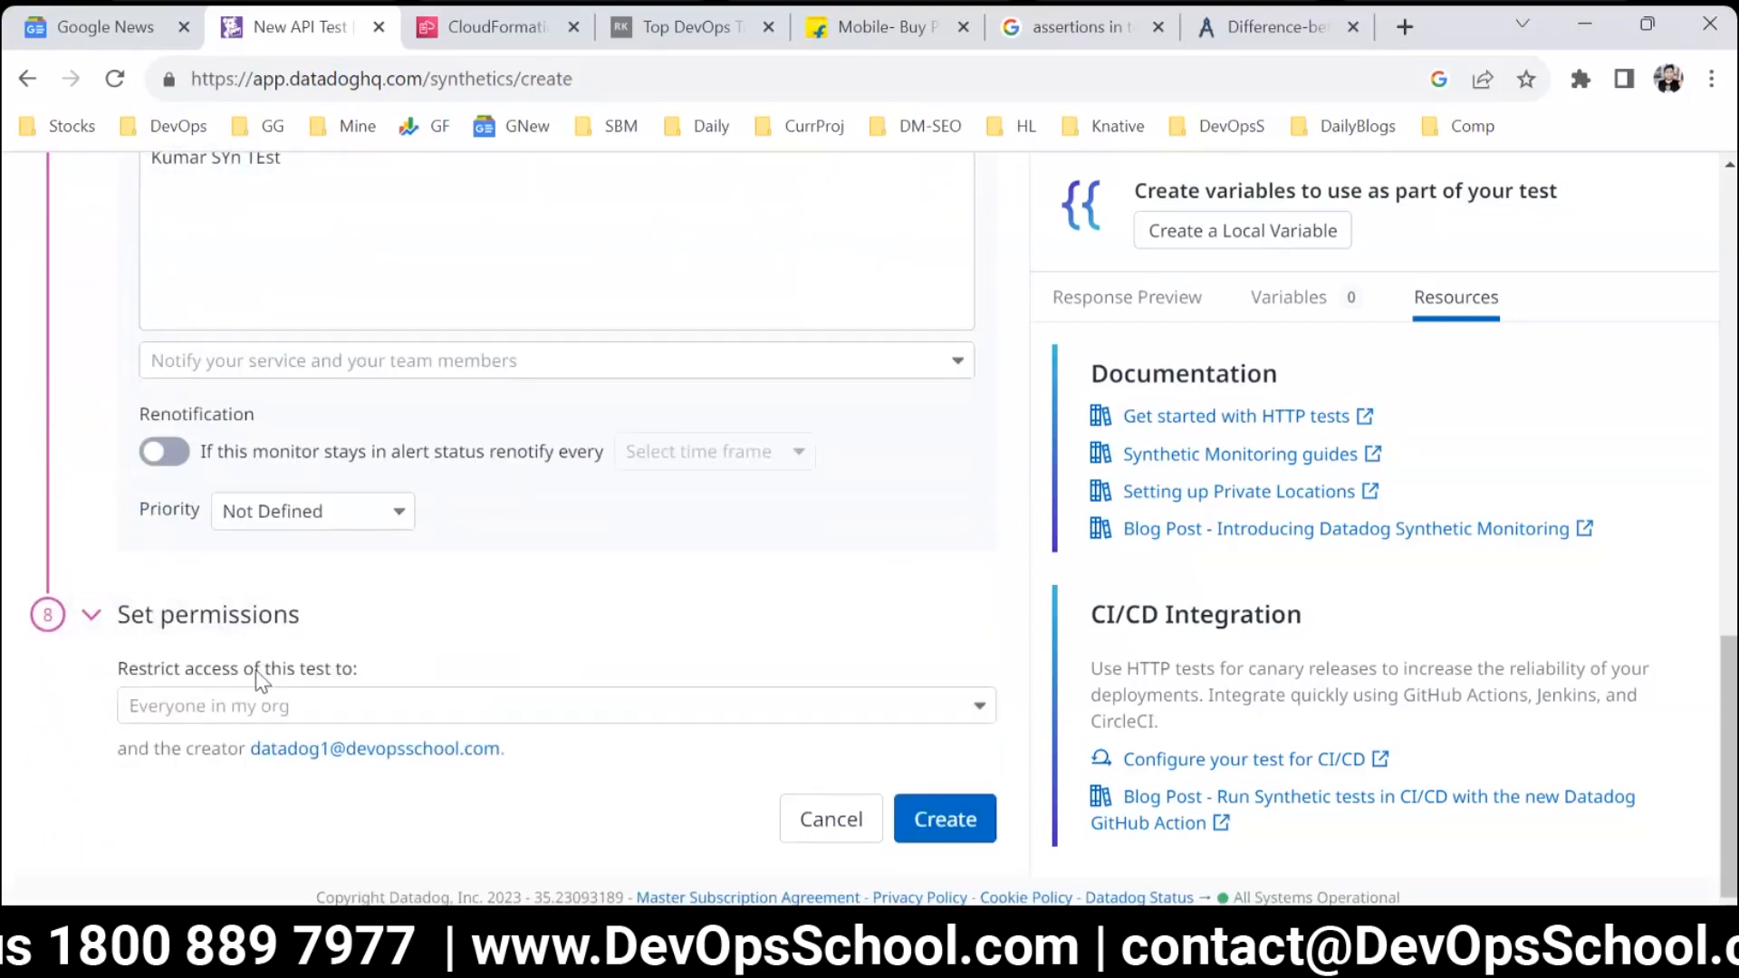
click(948, 819)
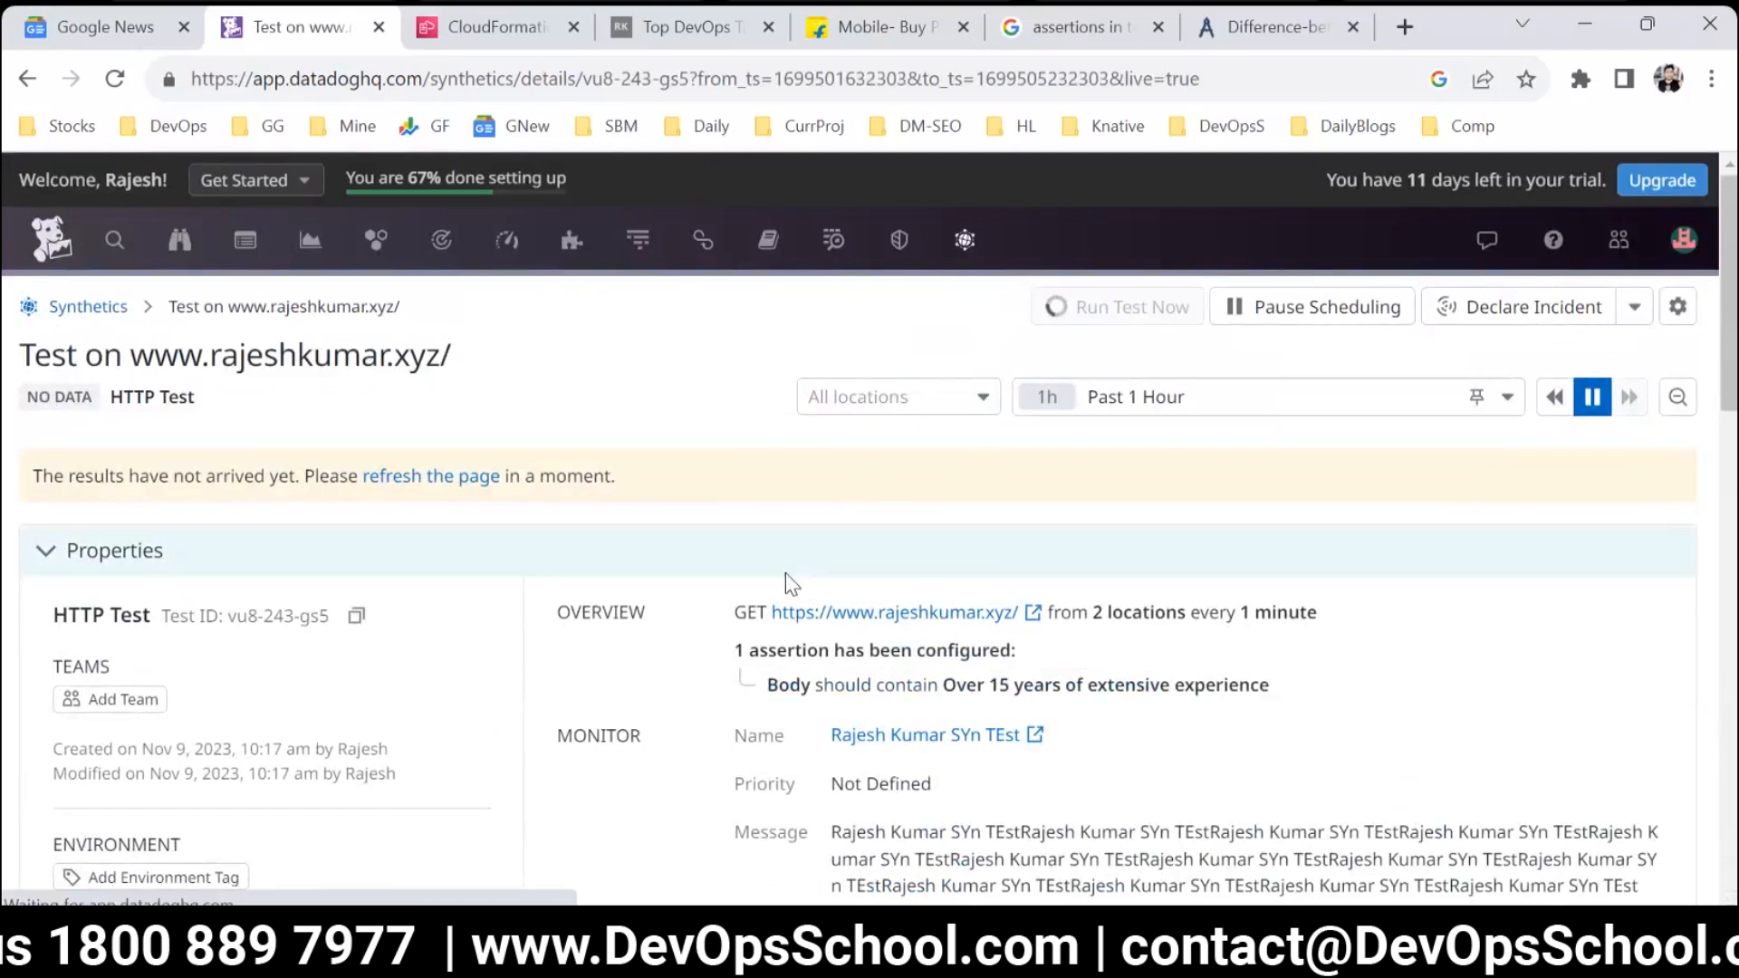
Look through the new test's properties, history and test runs, and set the time range to Past 15 Minutes.
scroll(649, 659, down, 10)
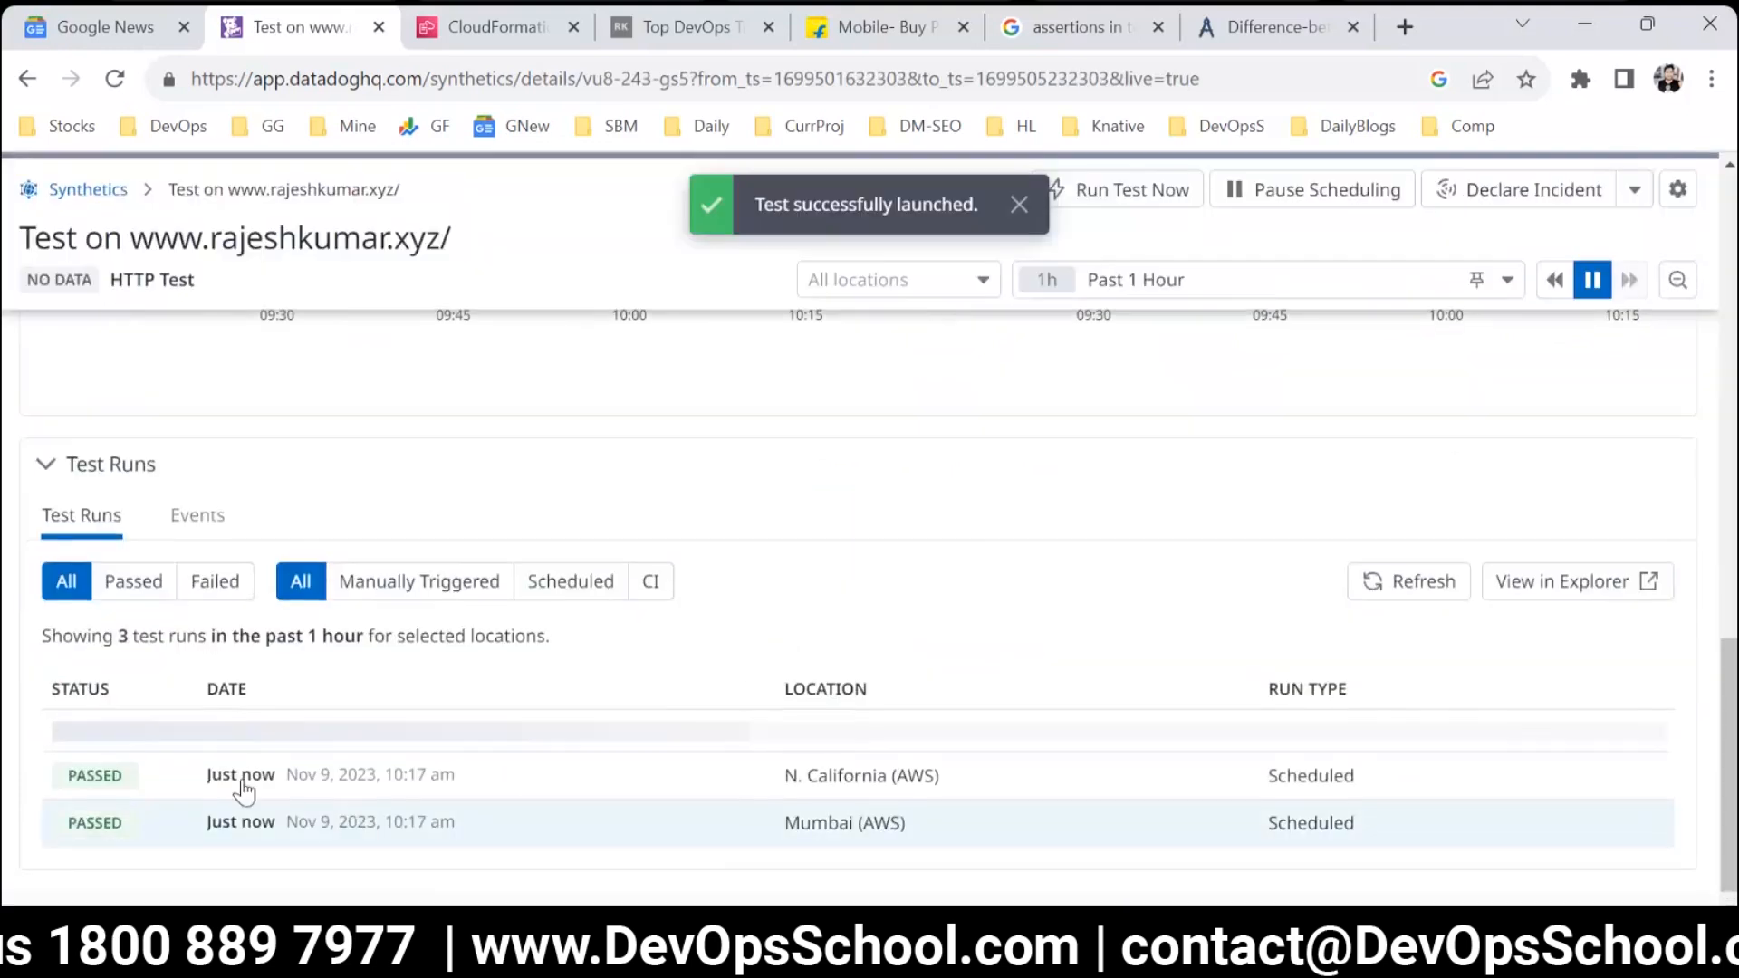
scroll(224, 764, up, 4)
scroll(226, 748, up, 5)
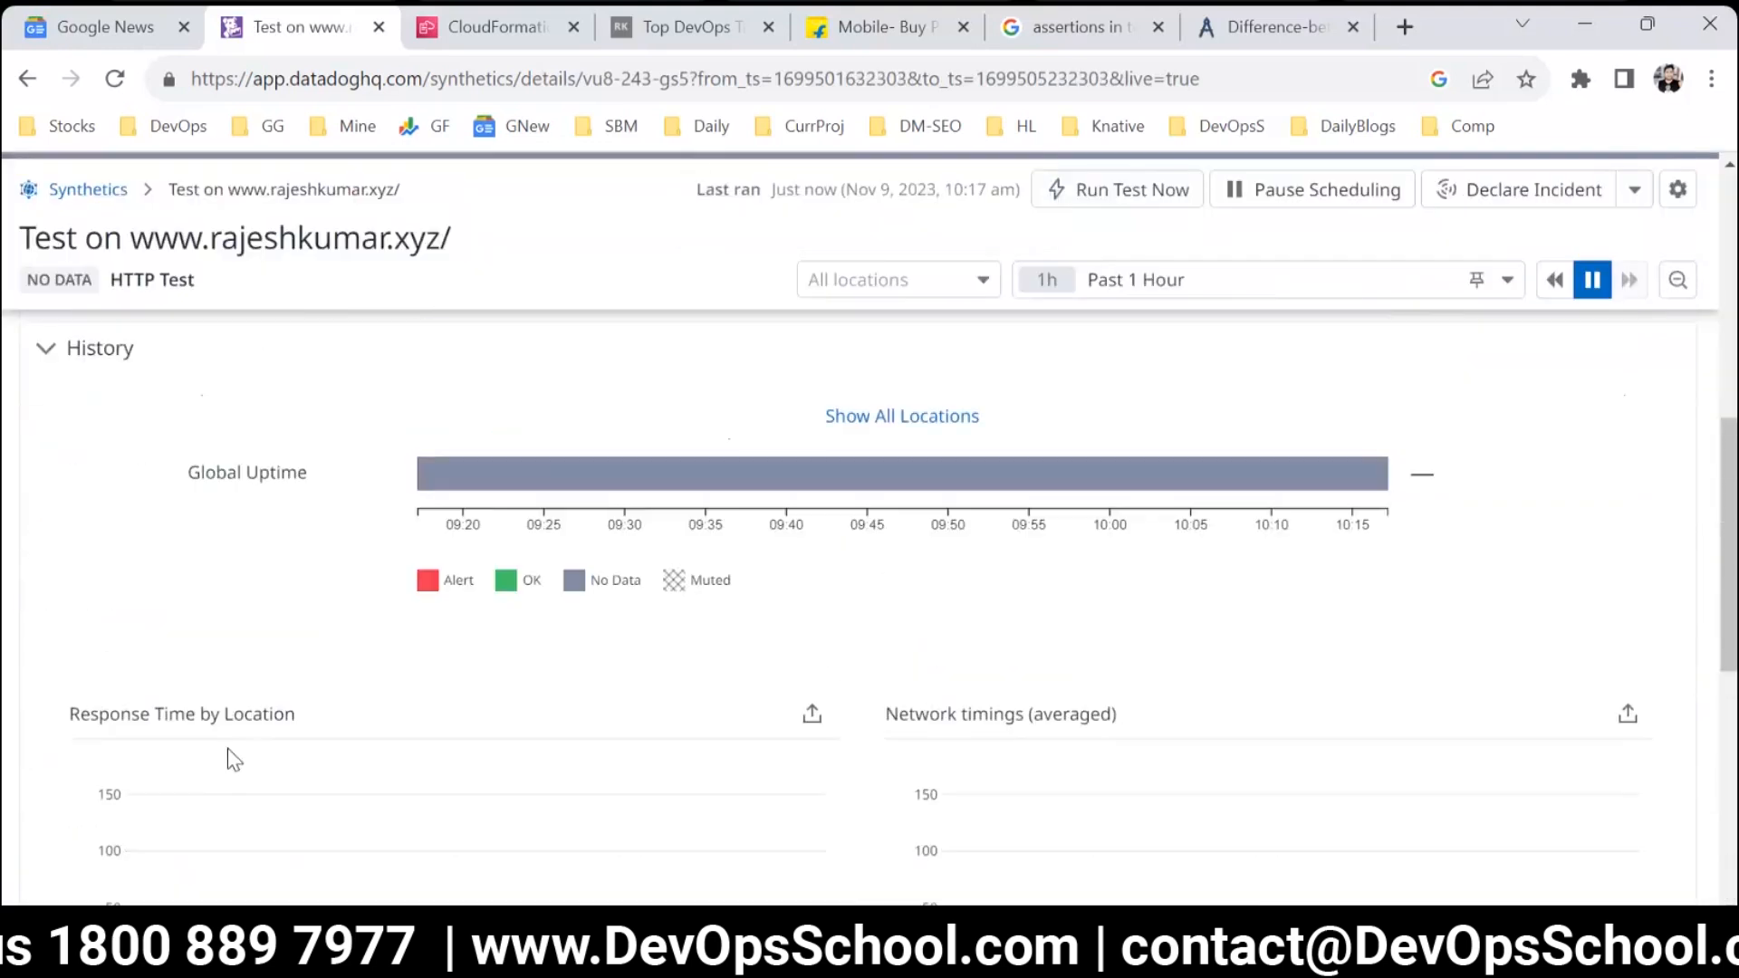
click(1190, 283)
click(1160, 330)
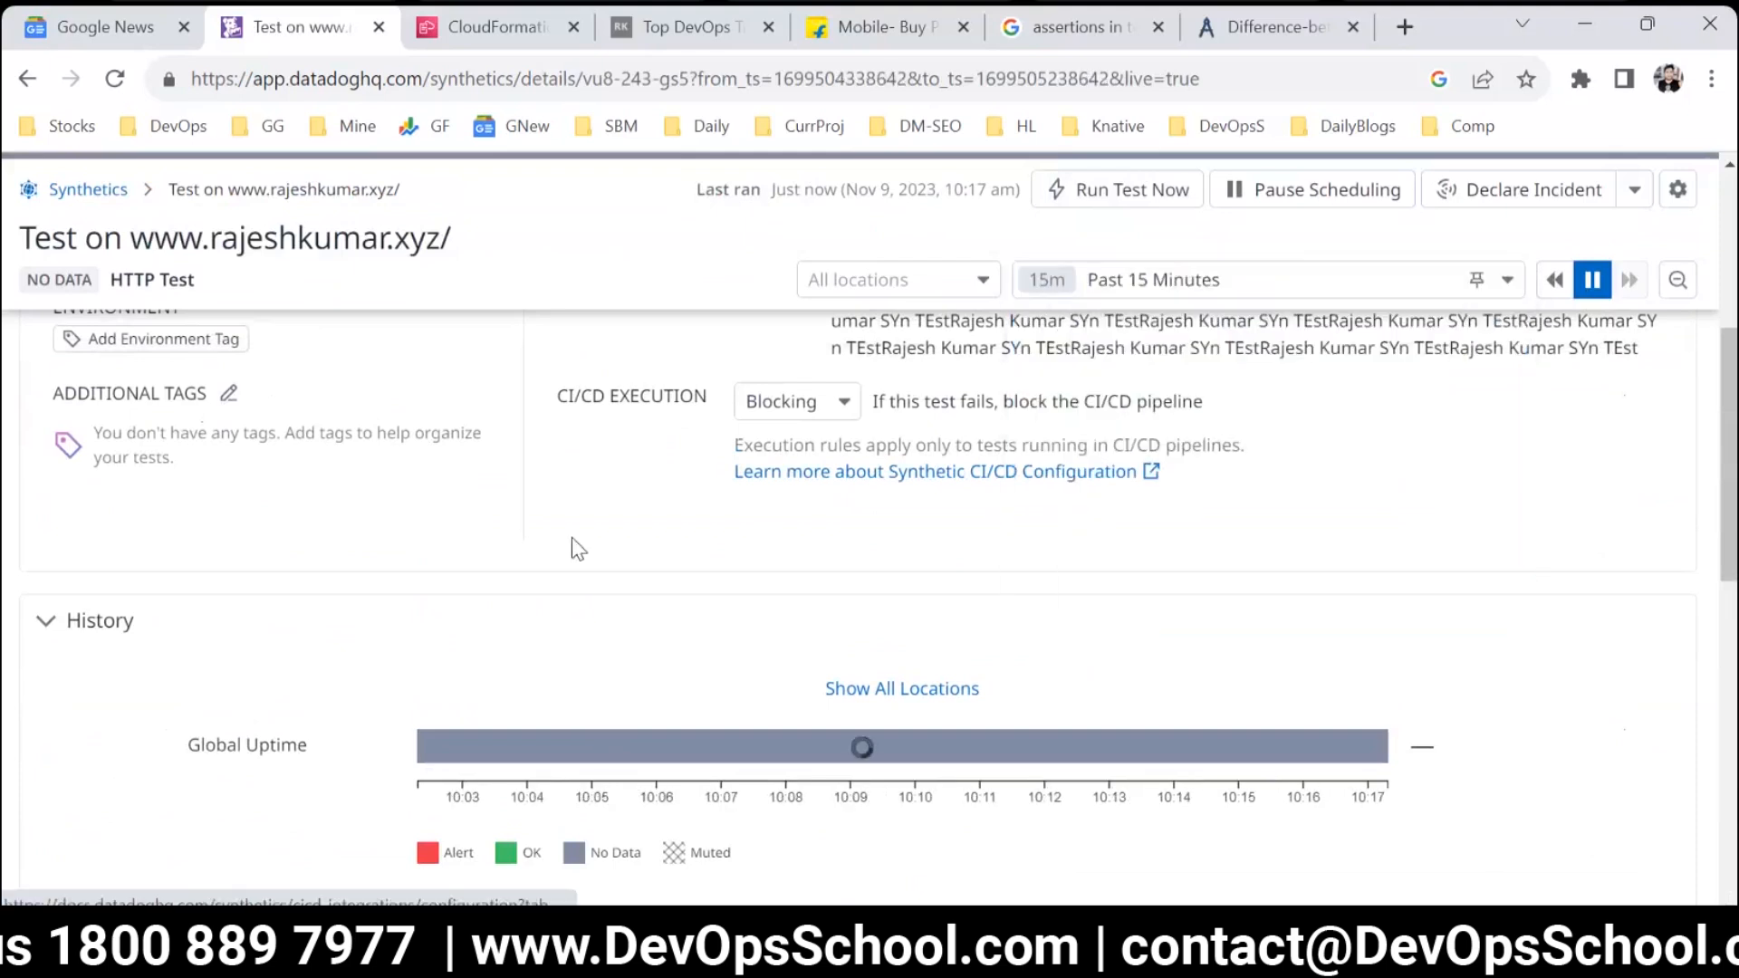
Narrow the Response Time by Location graph to the period around 10:16–10:17 am and examine both timing graphs.
scroll(408, 625, down, 2)
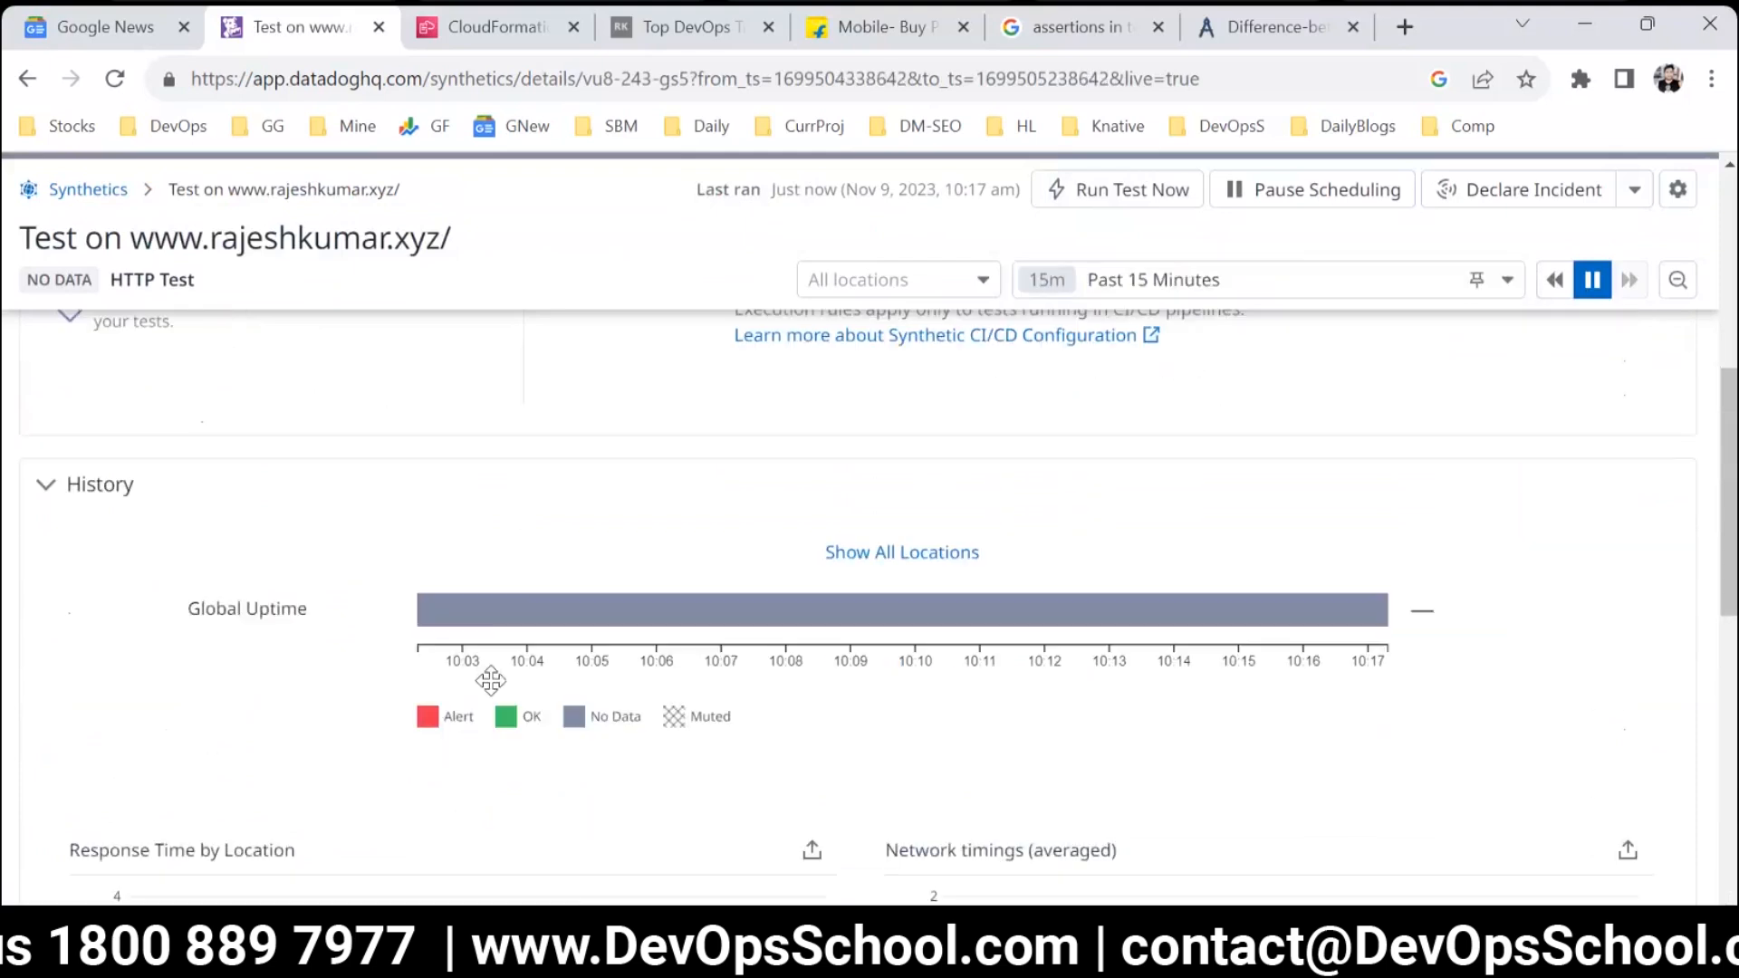
scroll(543, 688, down, 3)
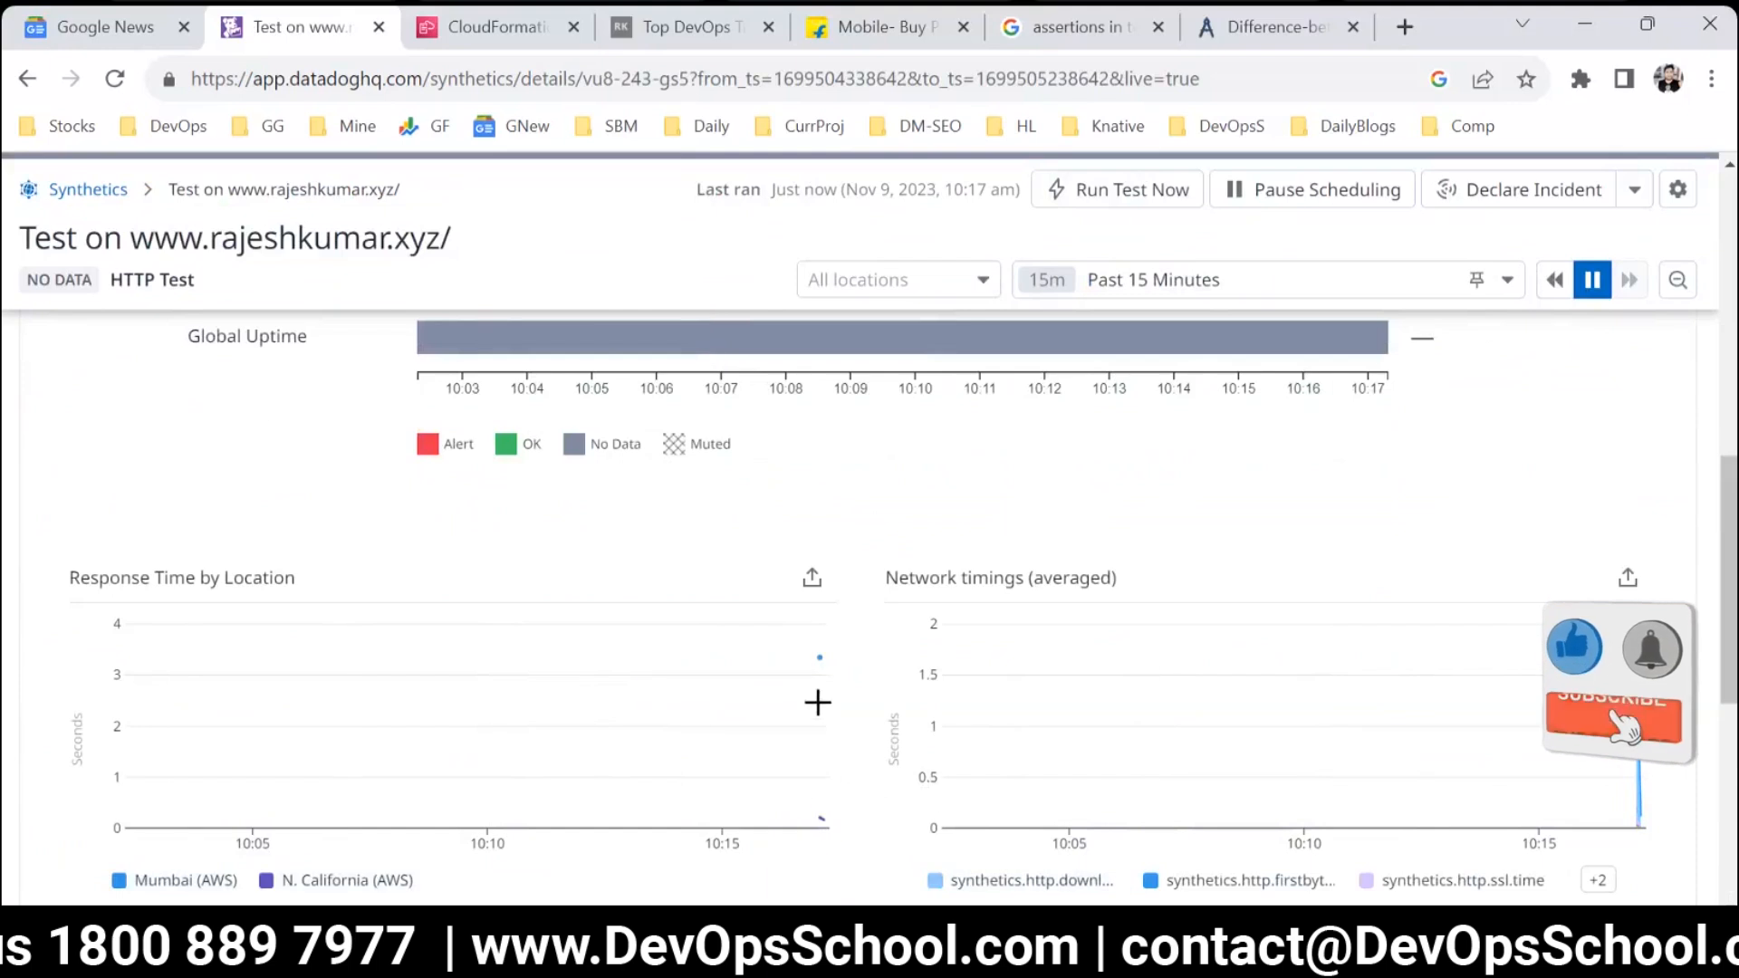
drag(797, 680, 846, 855)
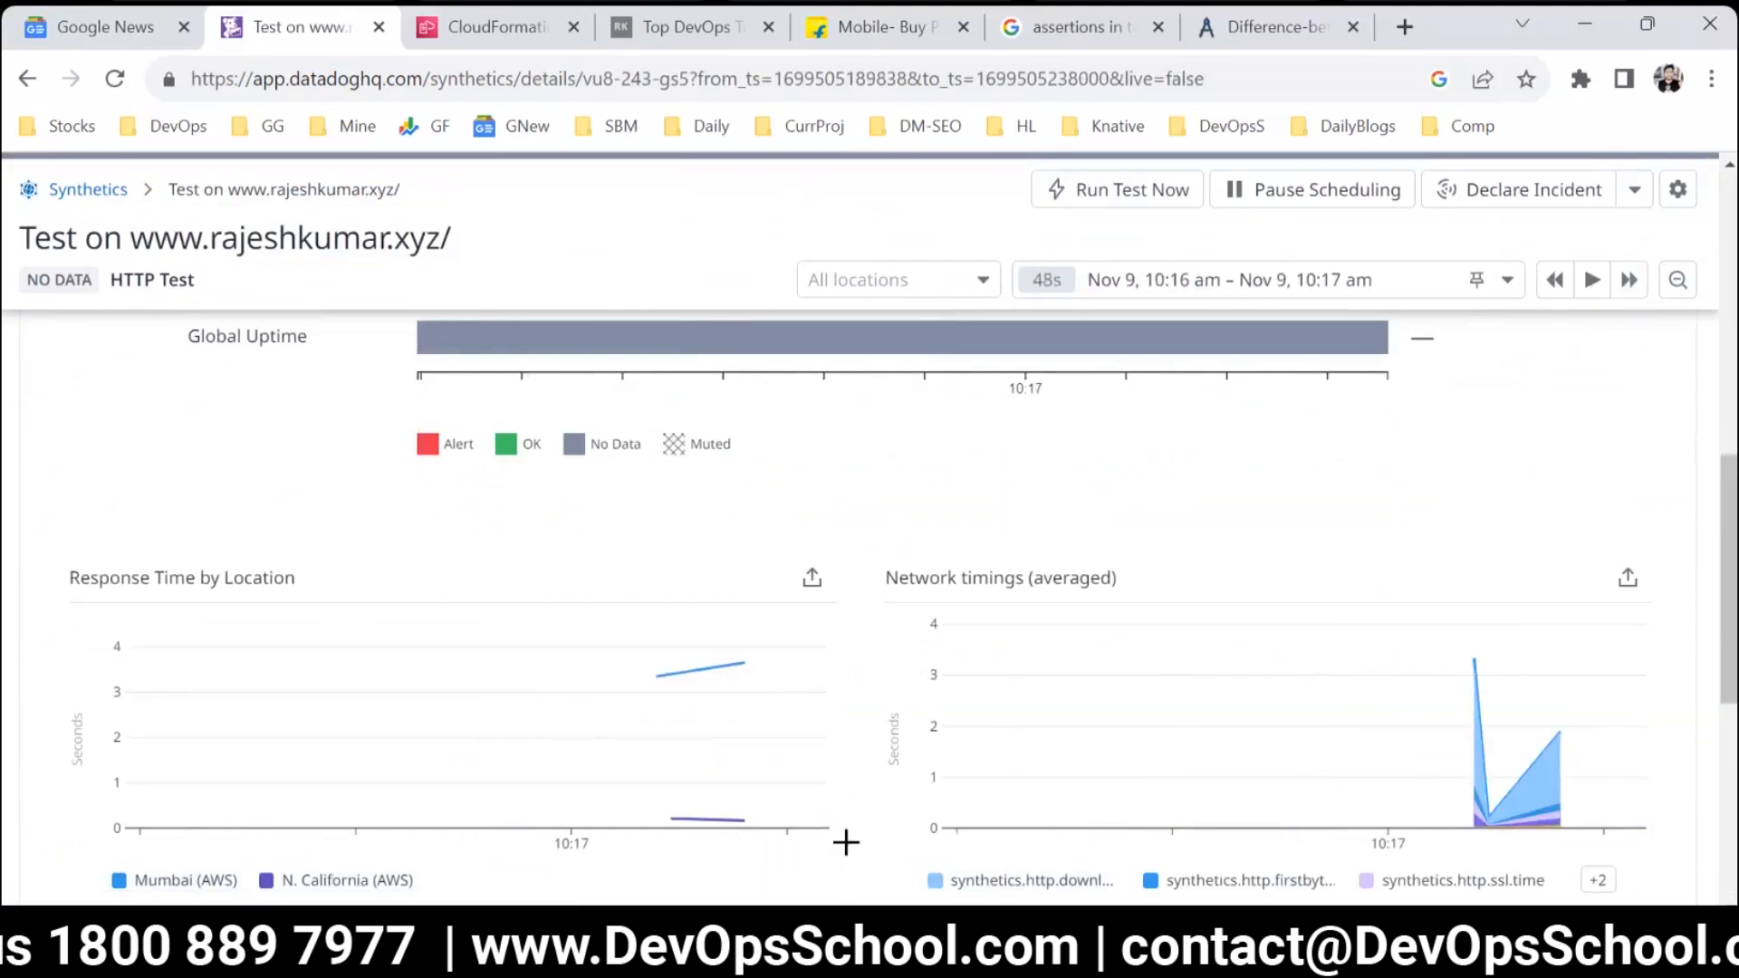
scroll(850, 854, up, 1)
scroll(850, 854, down, 2)
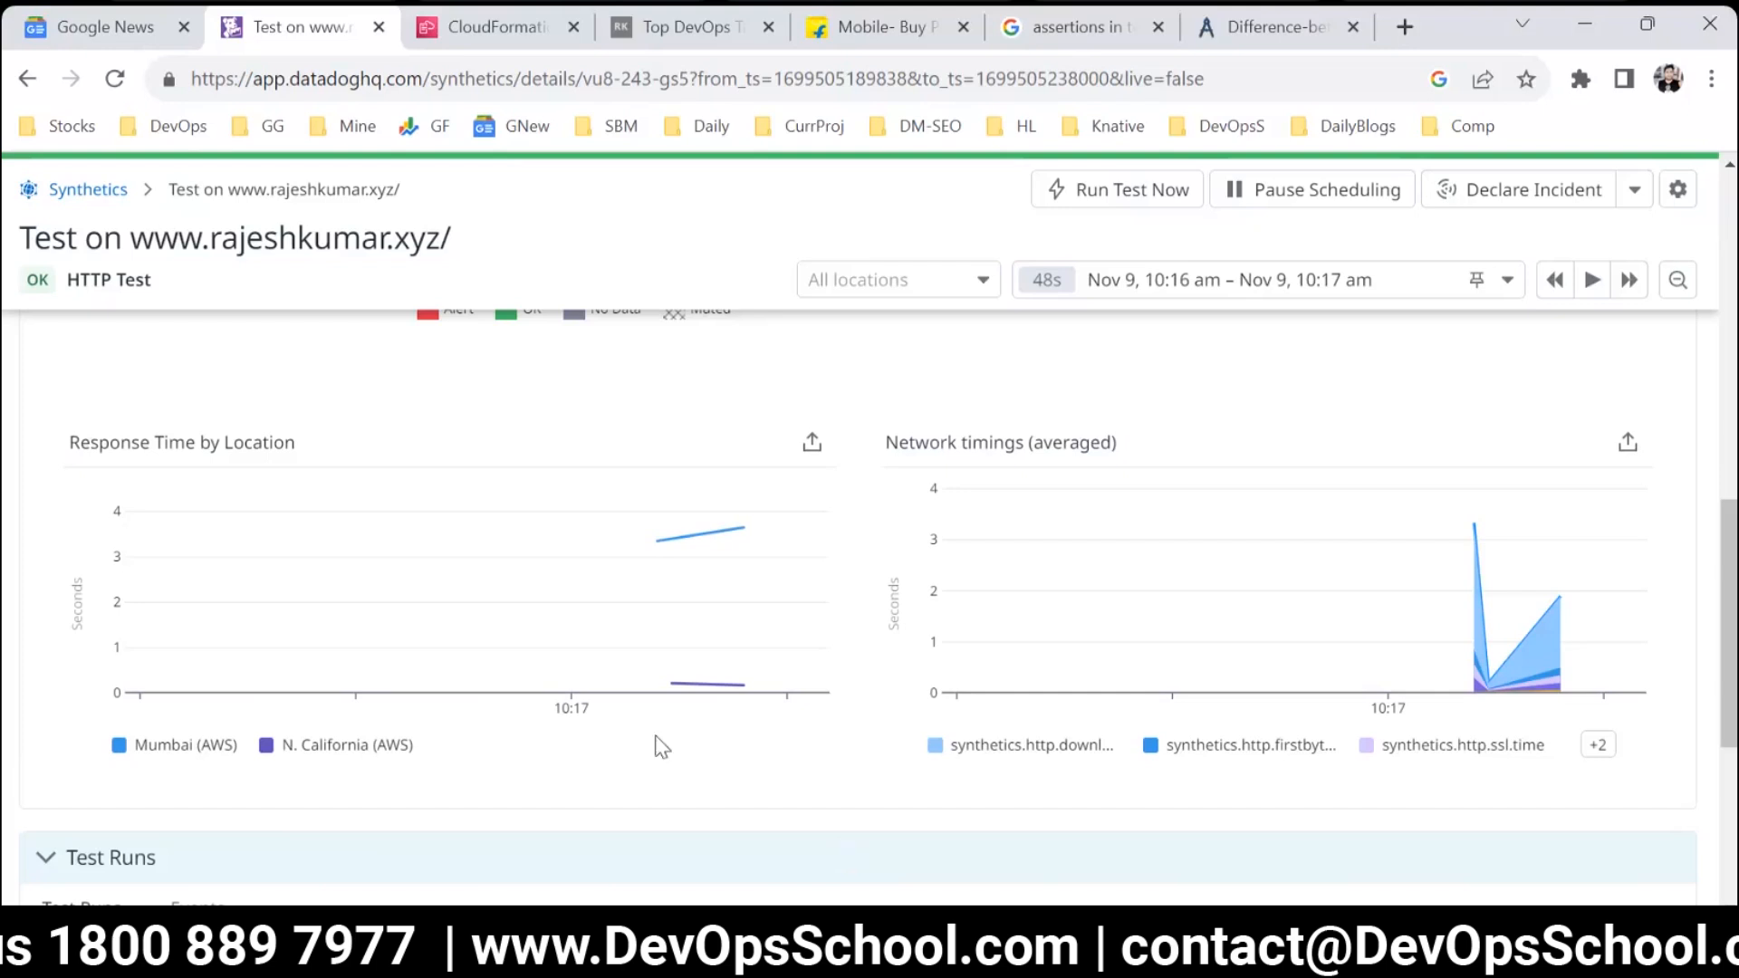
Review the list of test runs and open the details of the manually triggered Mumbai (AWS) run.
scroll(648, 660, down, 3)
scroll(664, 634, up, 3)
scroll(669, 584, down, 5)
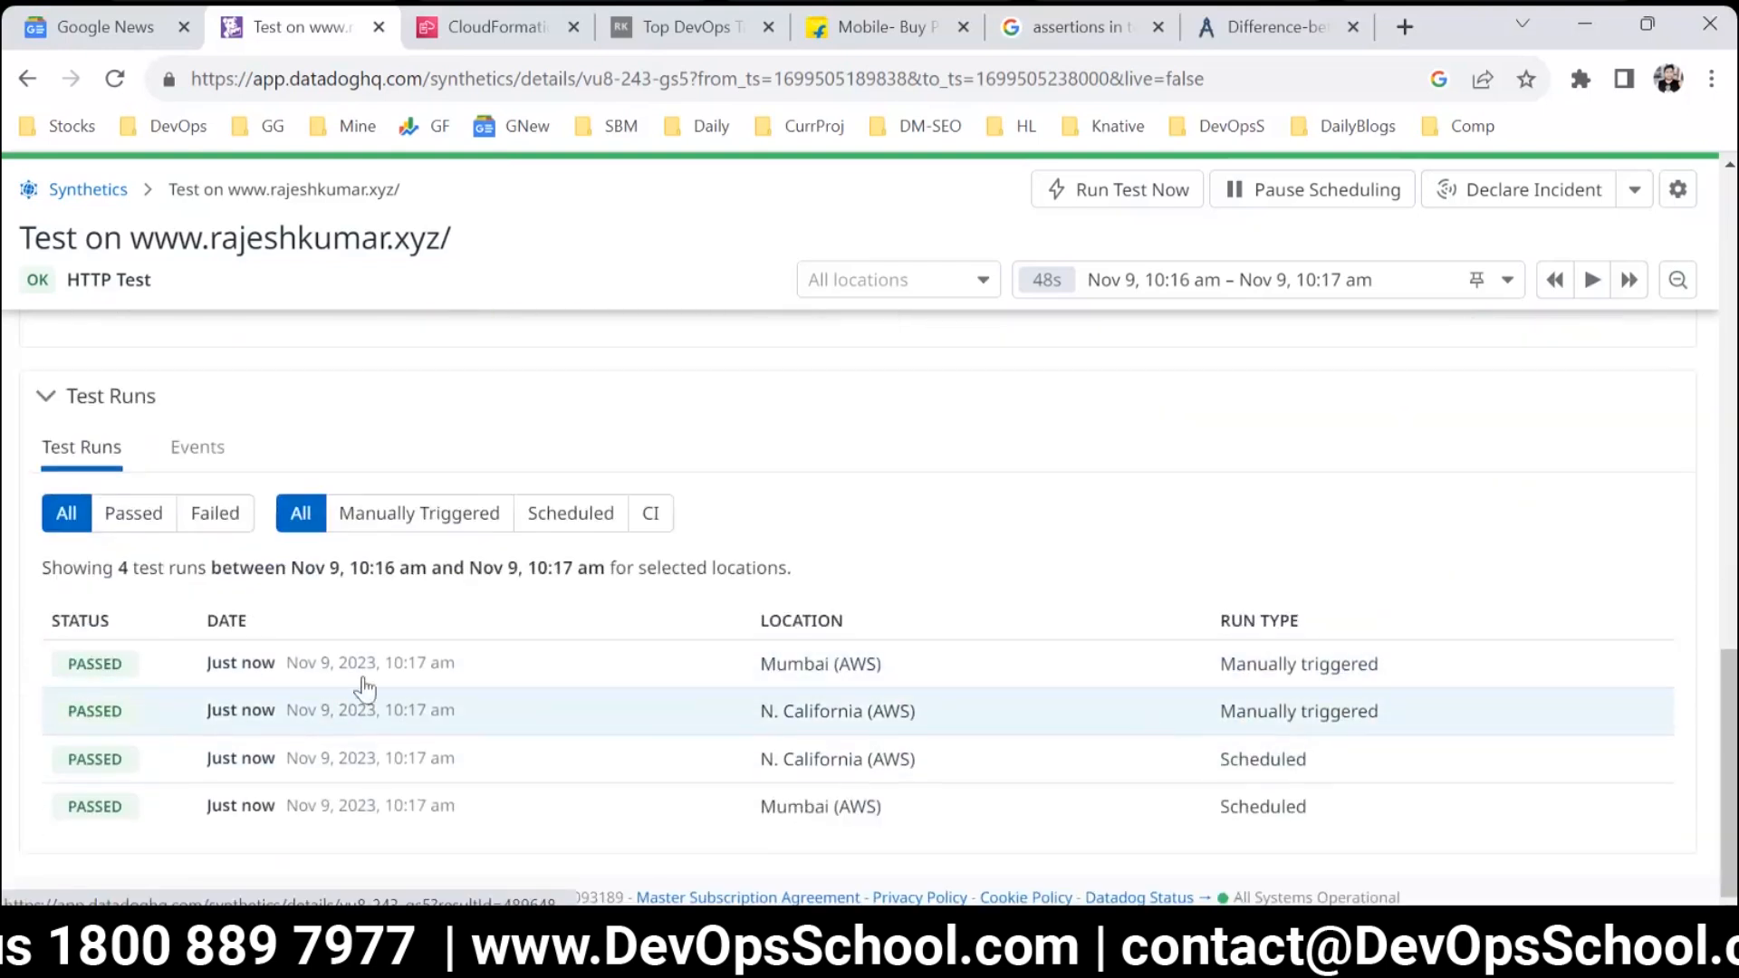
click(322, 664)
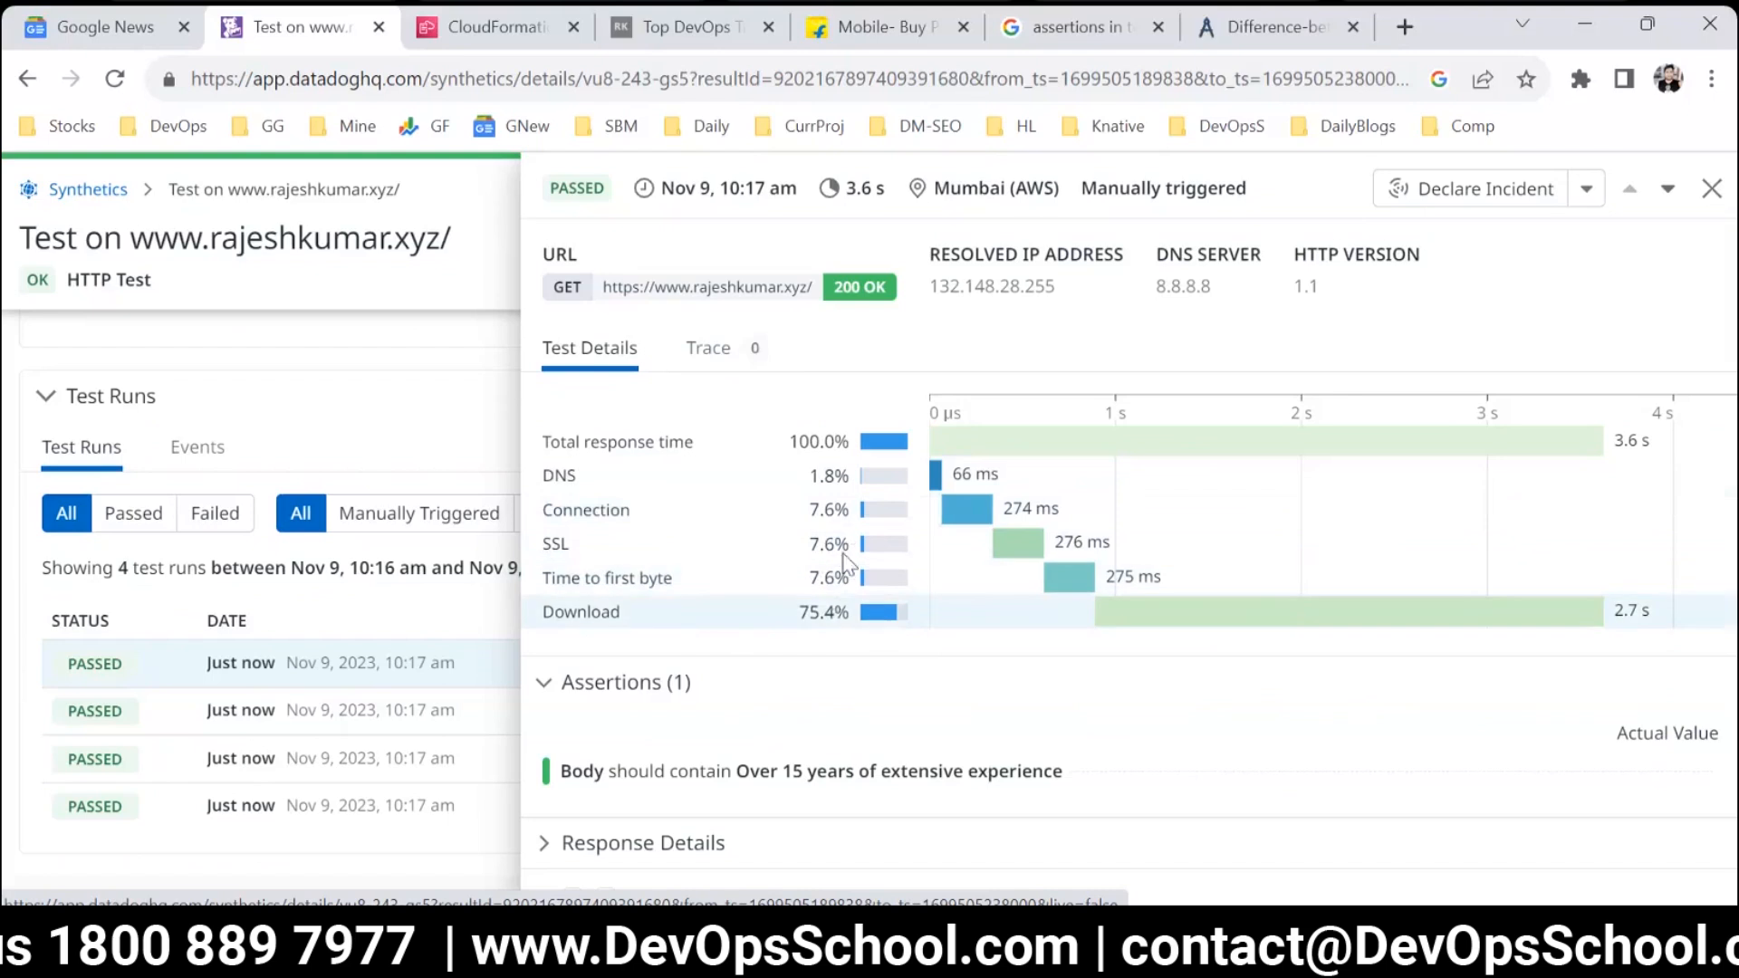
Examine the run's timing breakdown for total response time, DNS, connection, SSL, time to first byte and download.
drag(801, 435, 850, 442)
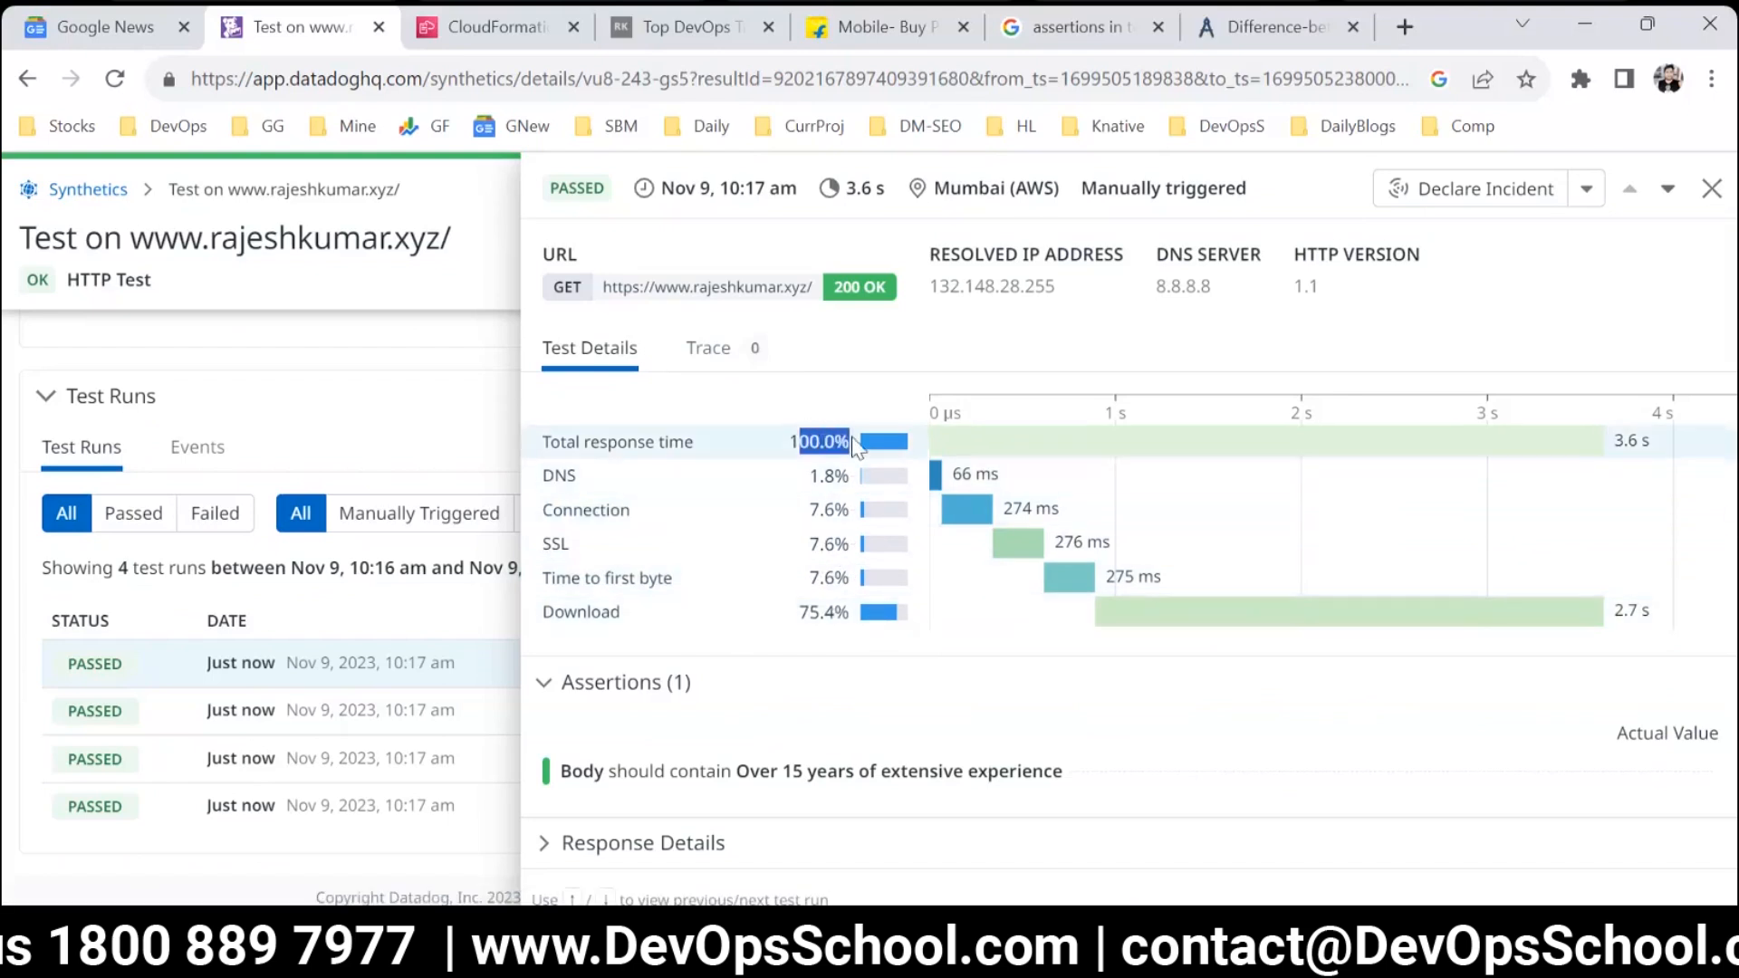
click(802, 485)
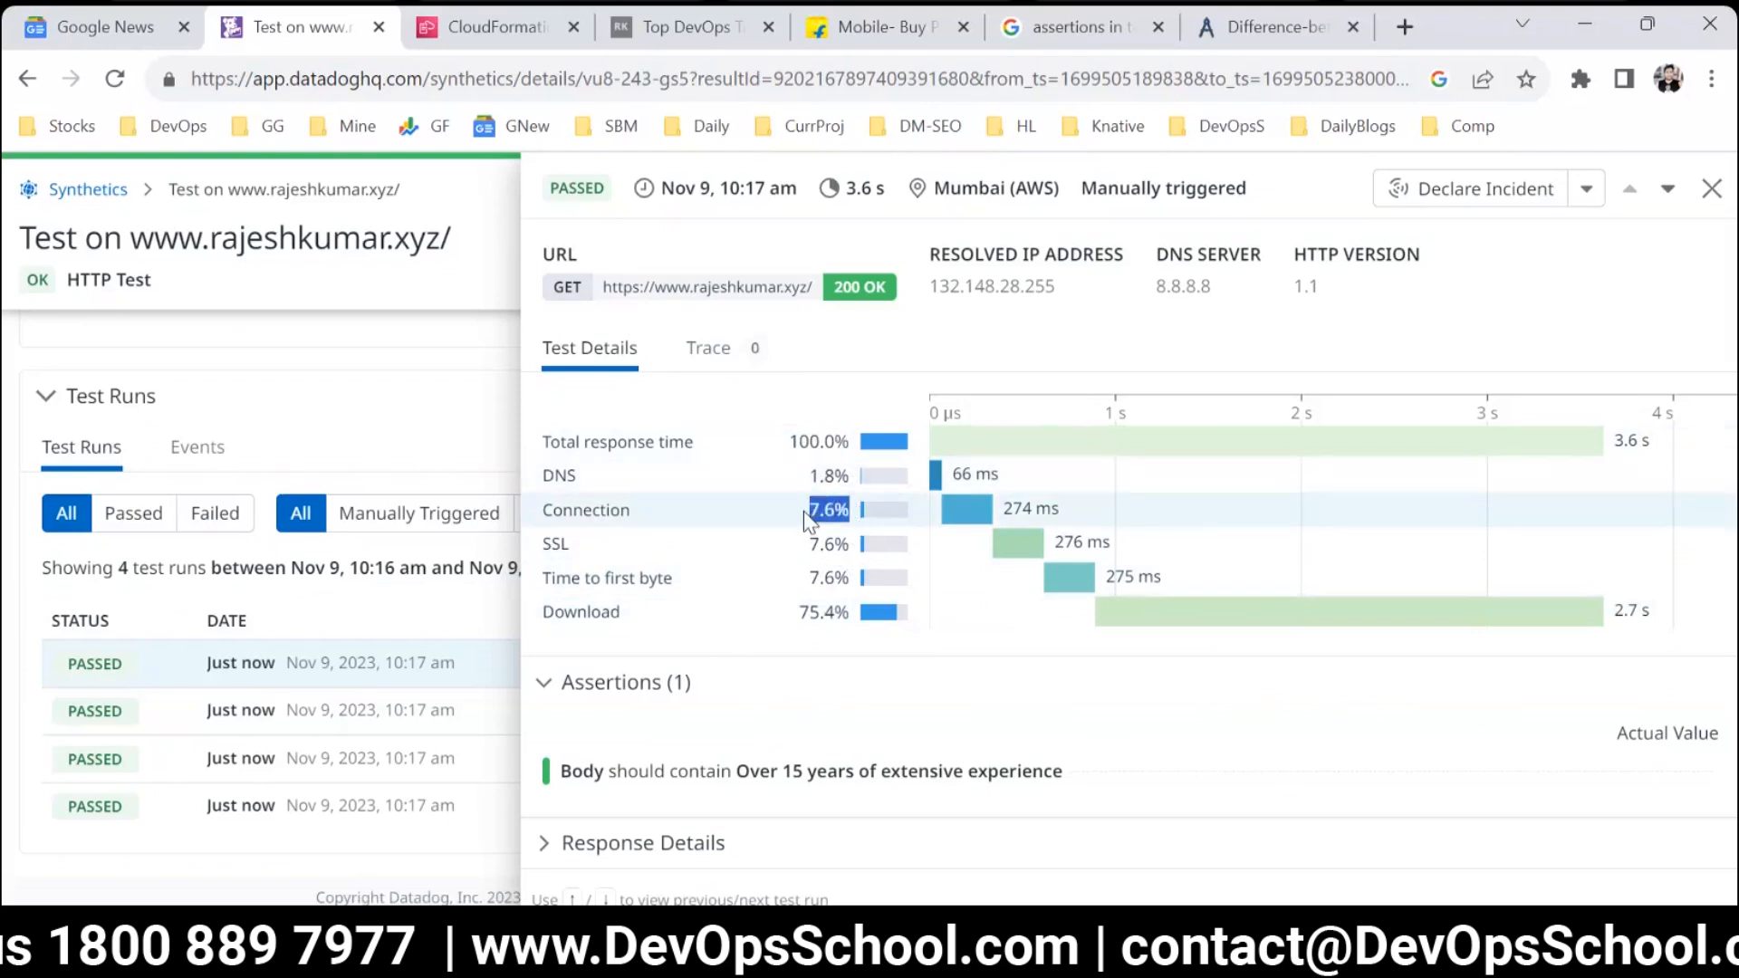
drag(849, 545, 812, 538)
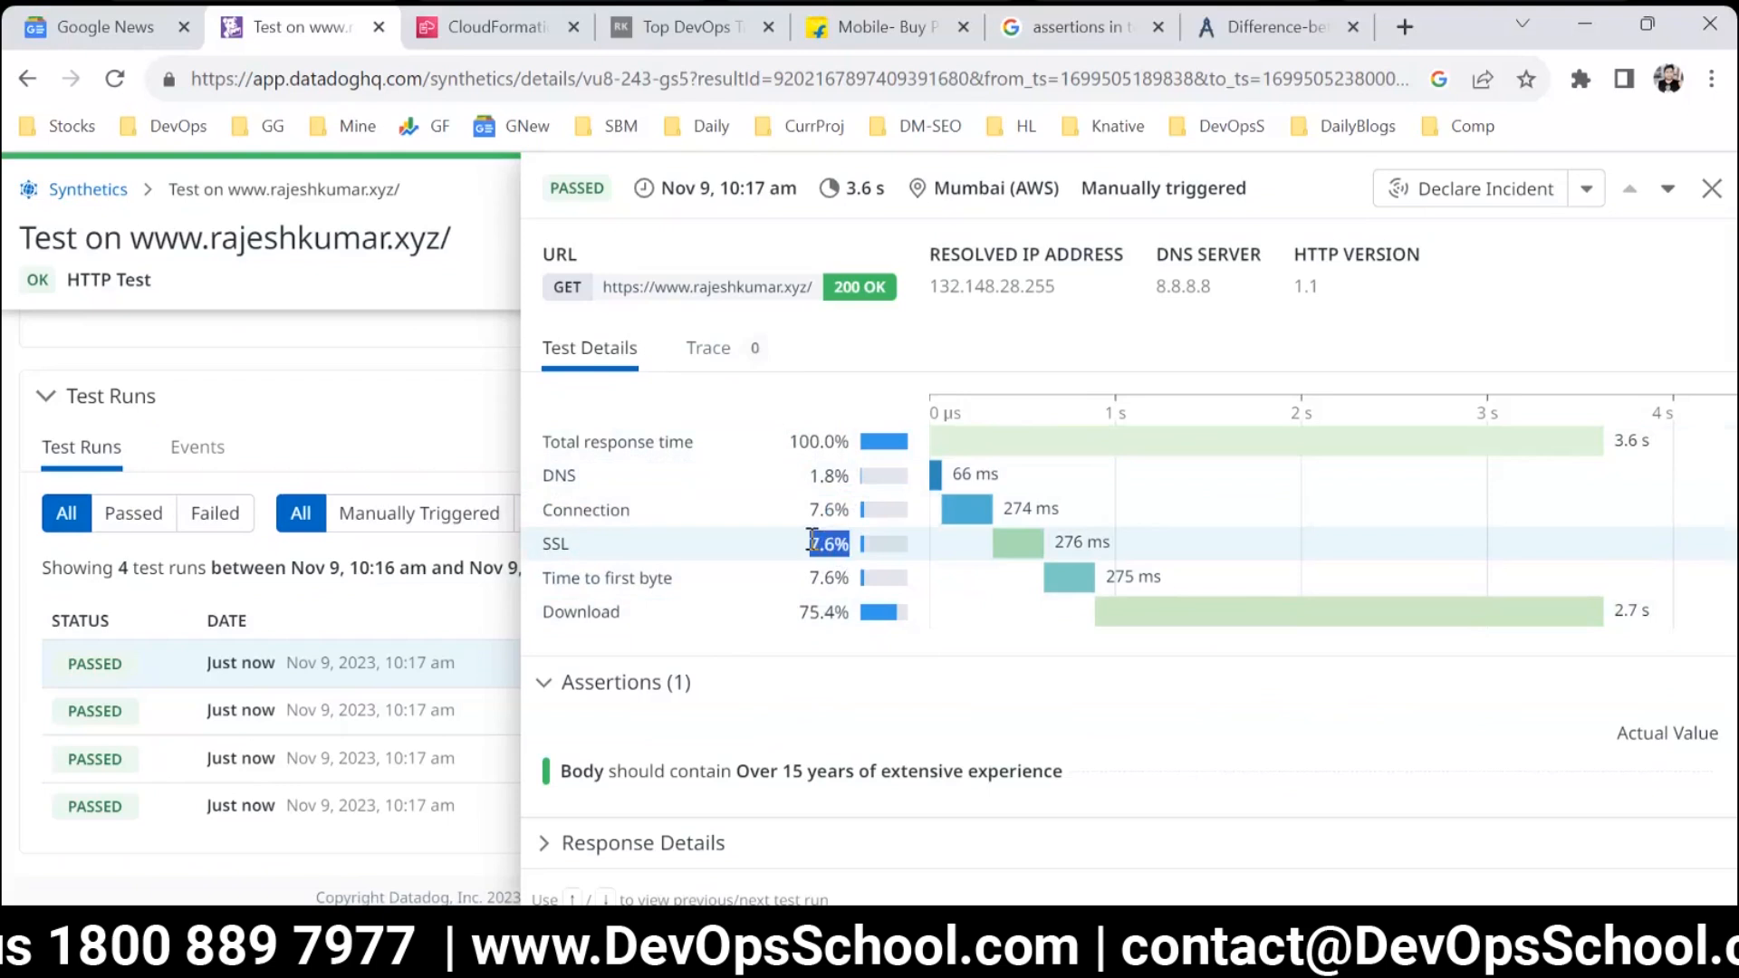
click(848, 544)
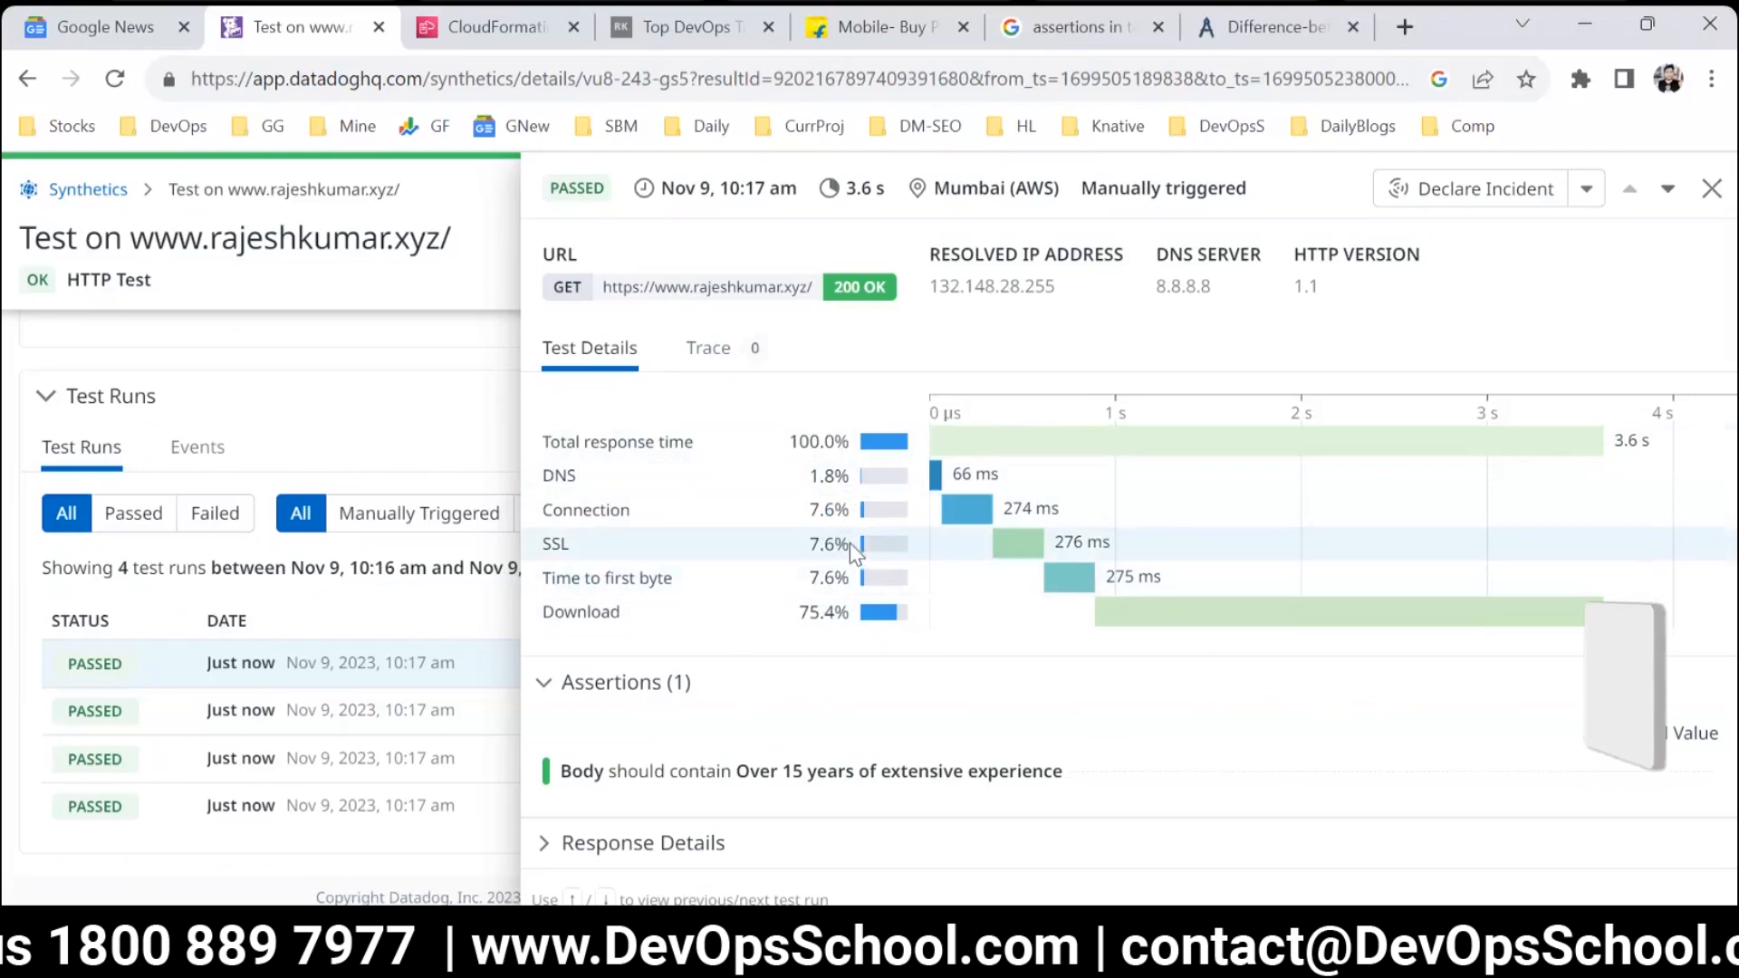
drag(850, 544, 811, 514)
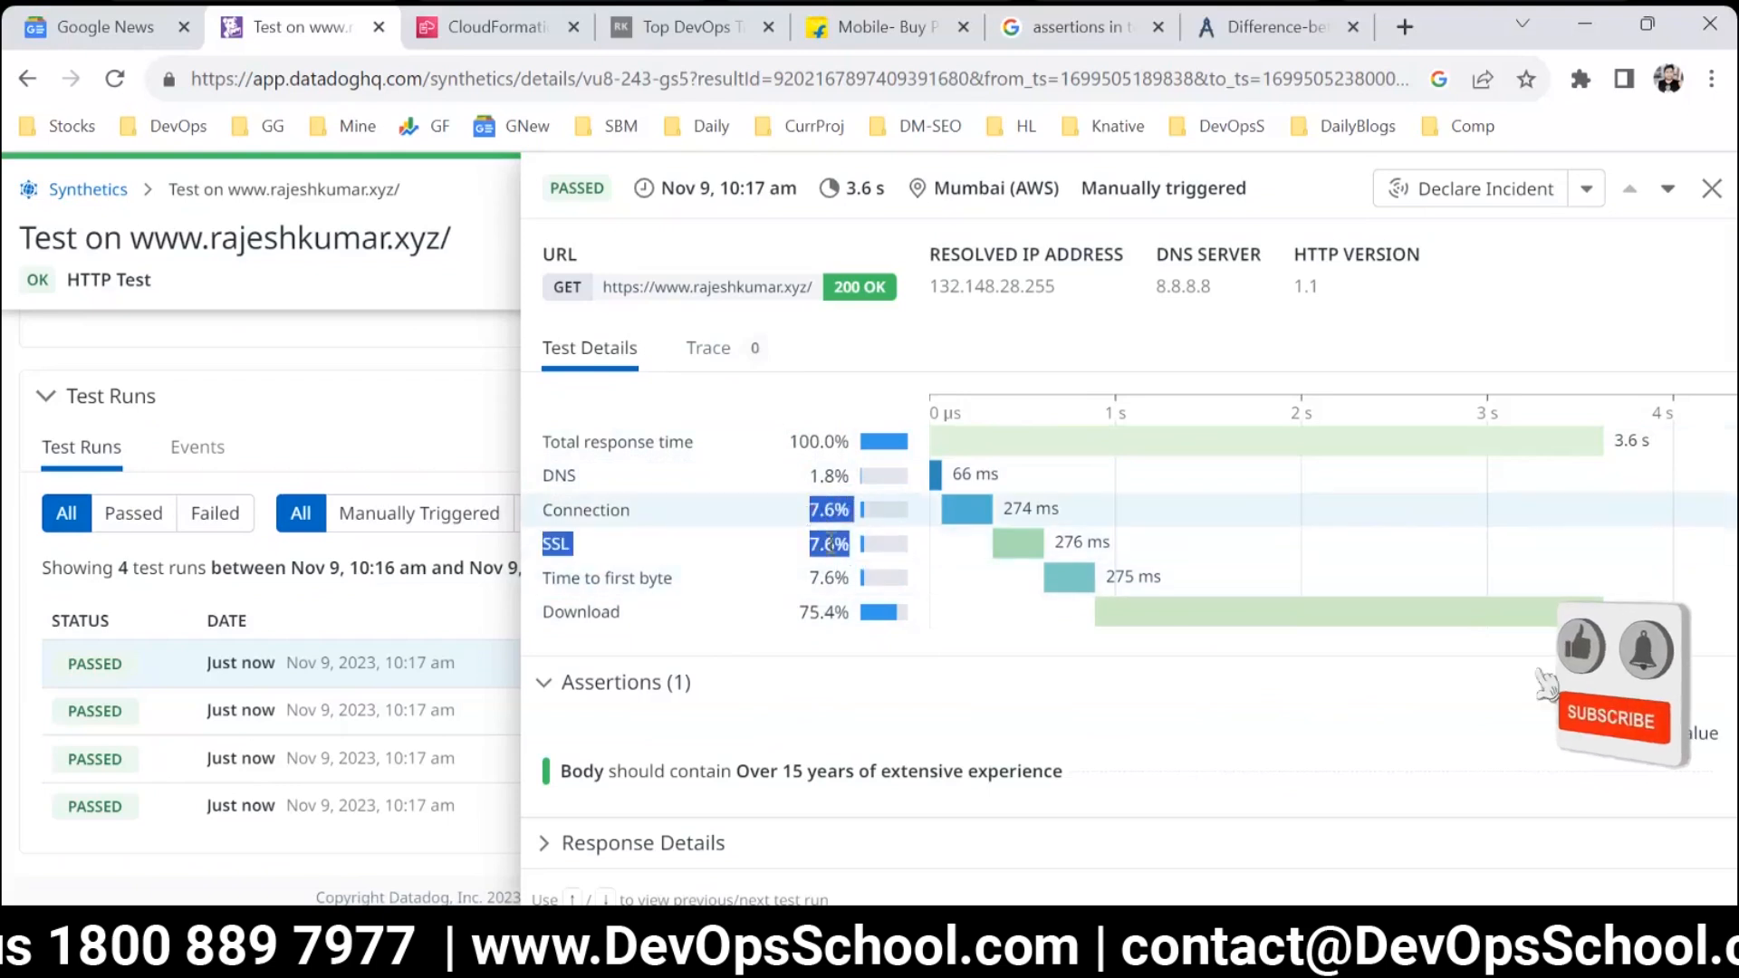
click(827, 514)
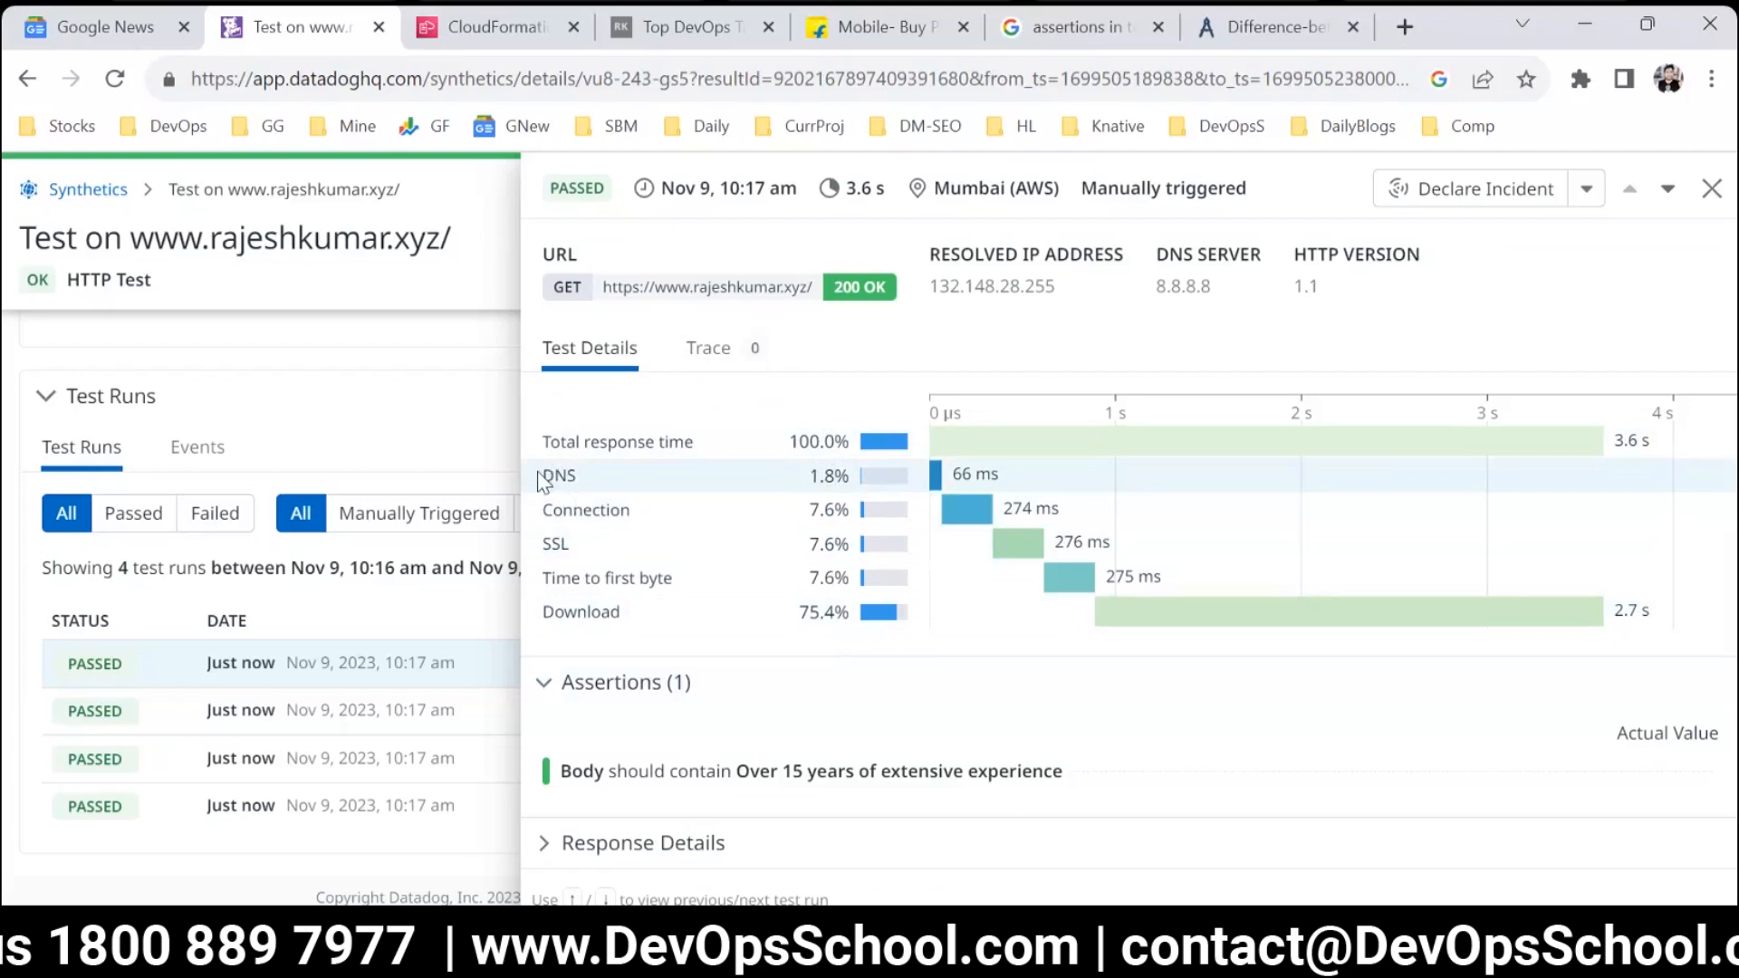
drag(541, 481, 649, 519)
drag(541, 547, 675, 582)
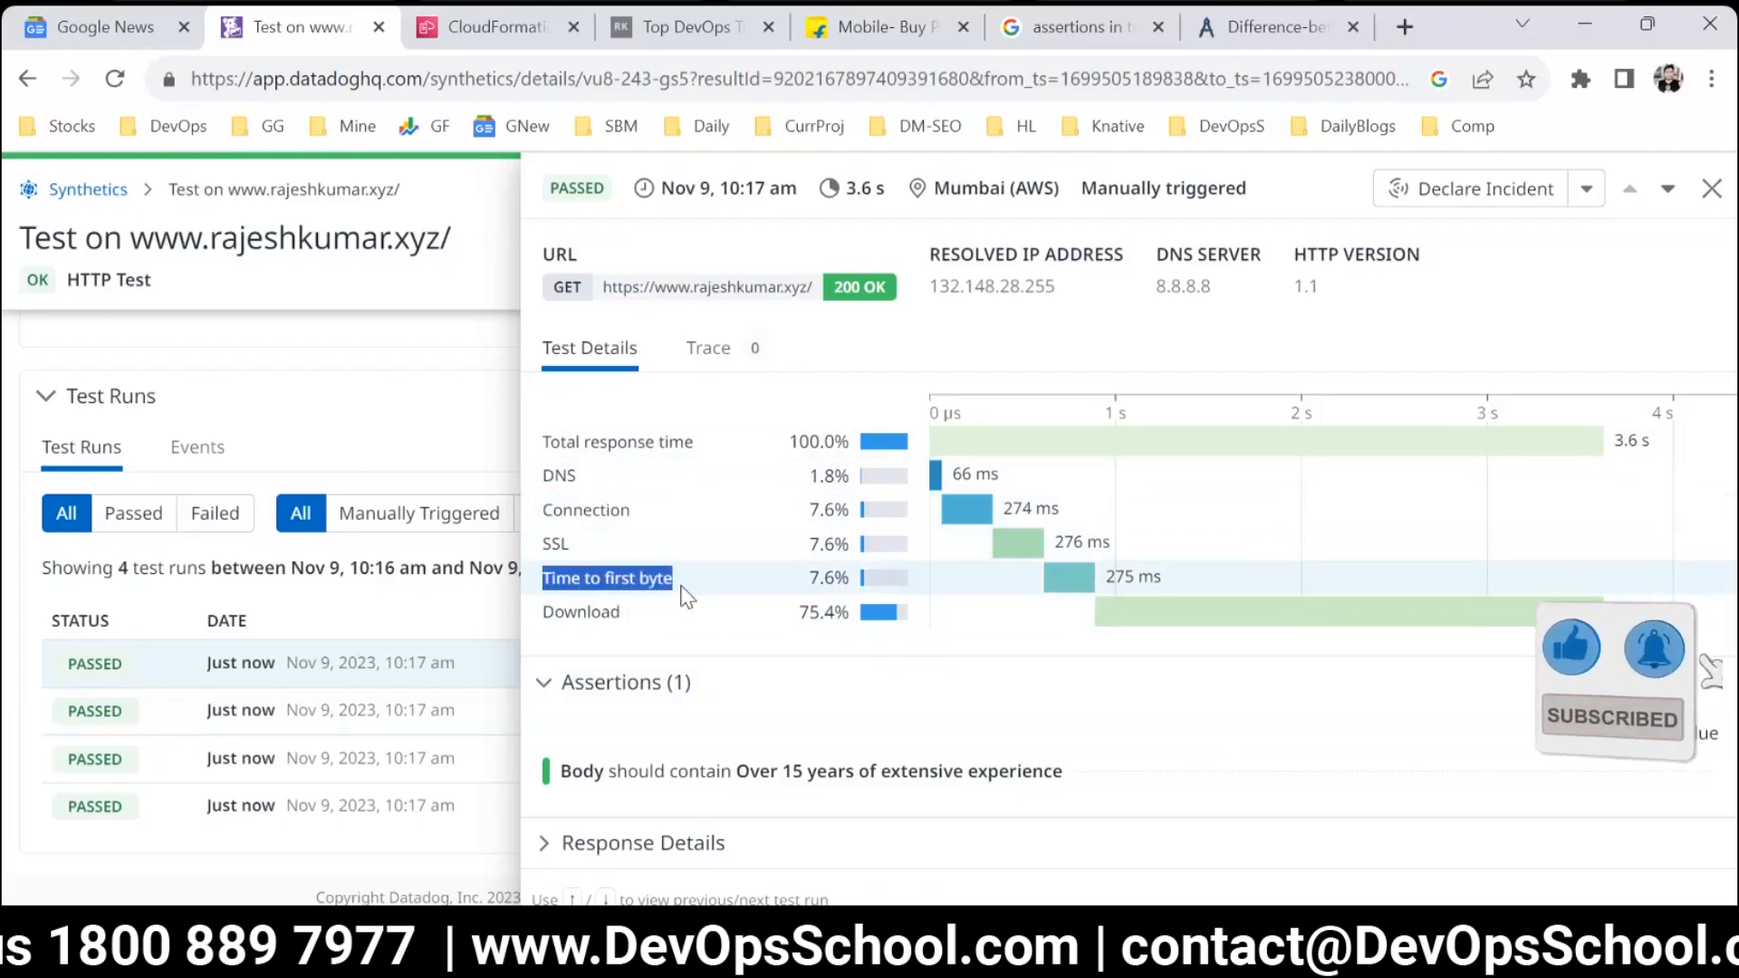
drag(835, 612, 797, 613)
click(827, 609)
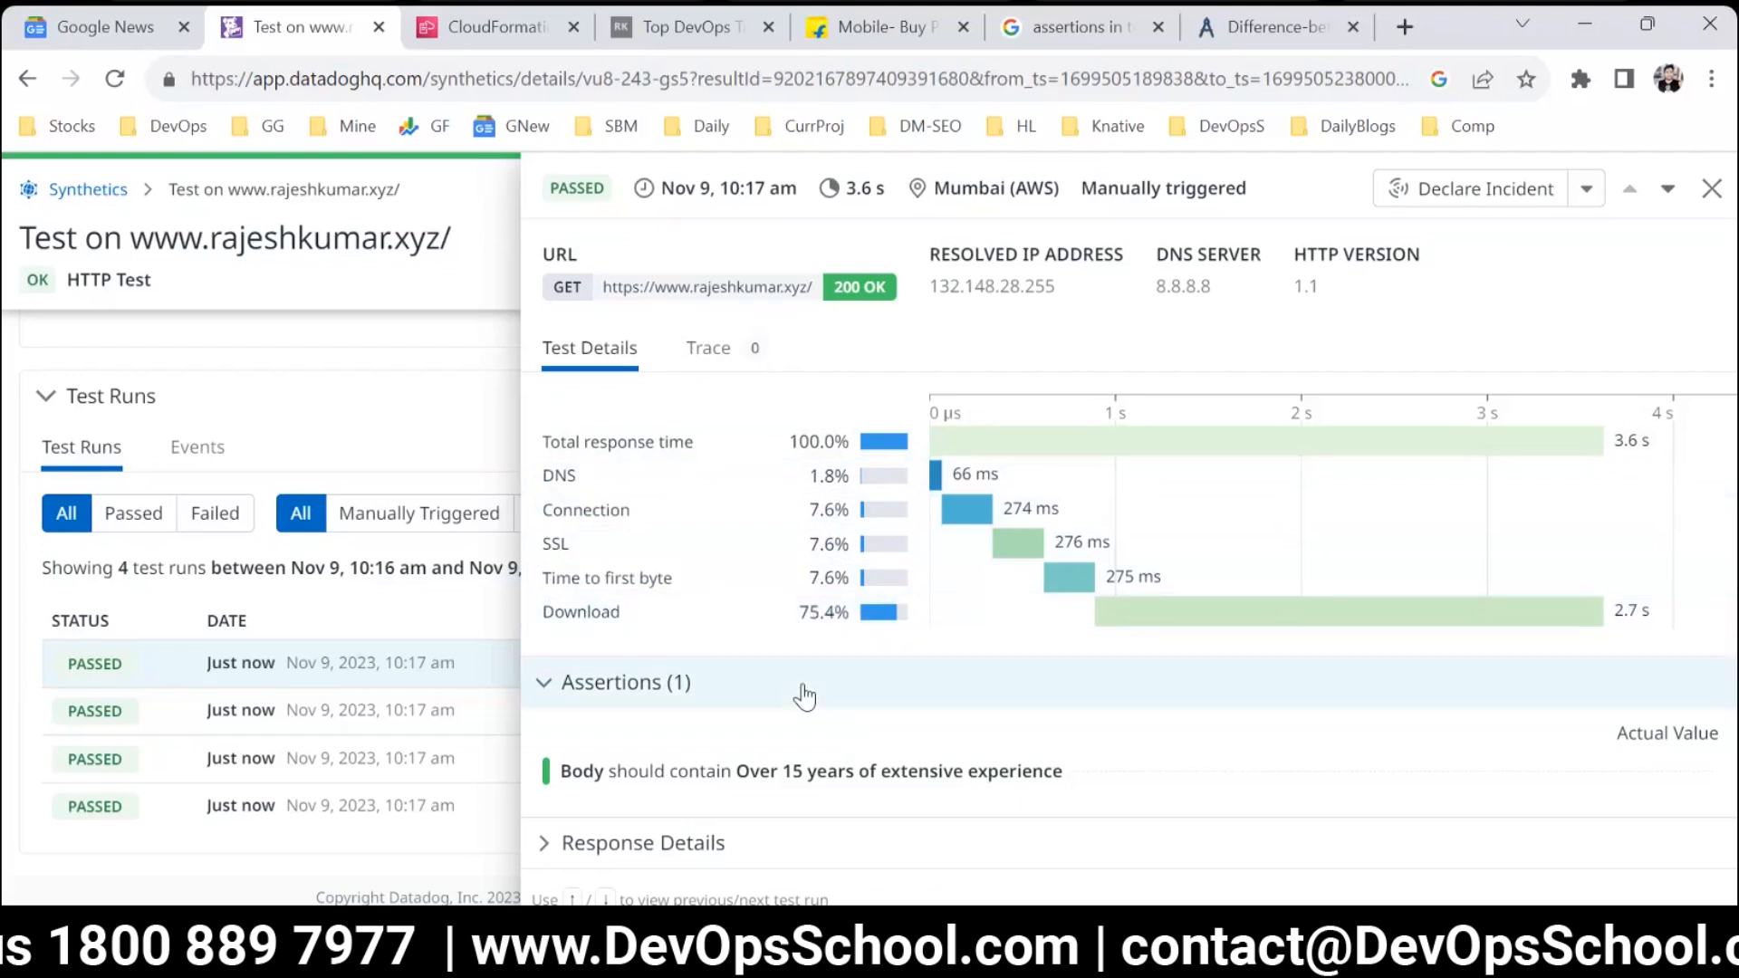
Enlarge the page to 110%, capture the run's test details with Snipping Tool, and maximize the snip window.
key(ctrl+plus)
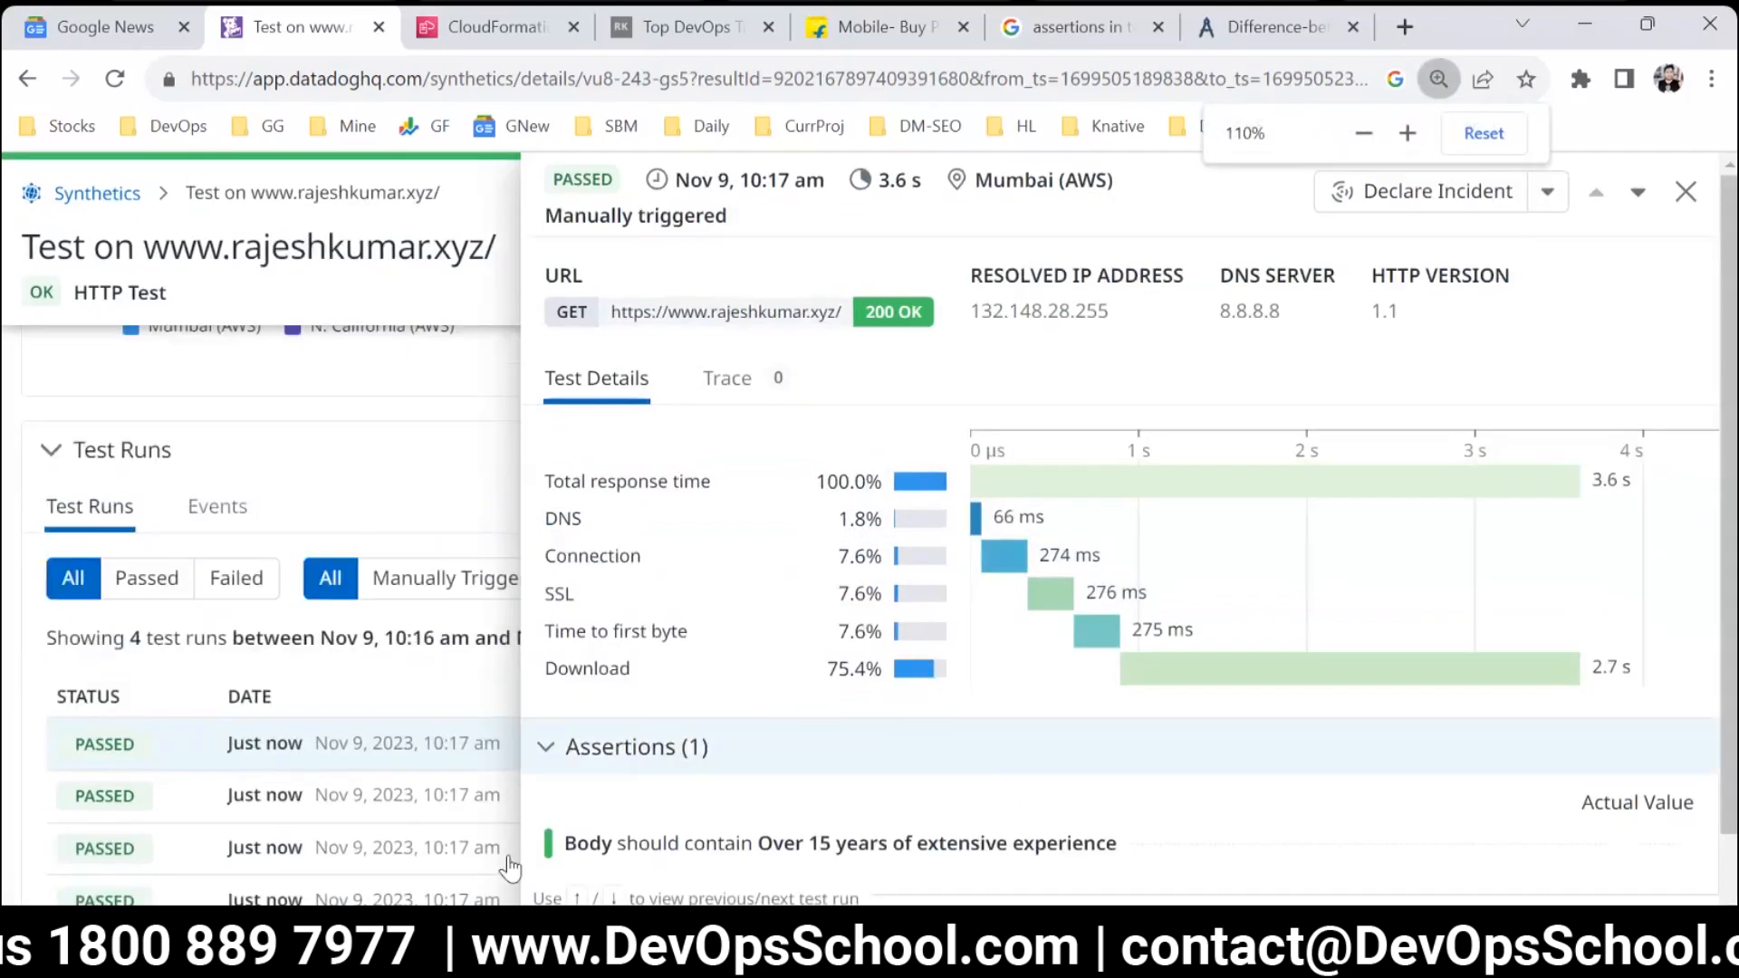
key(super)
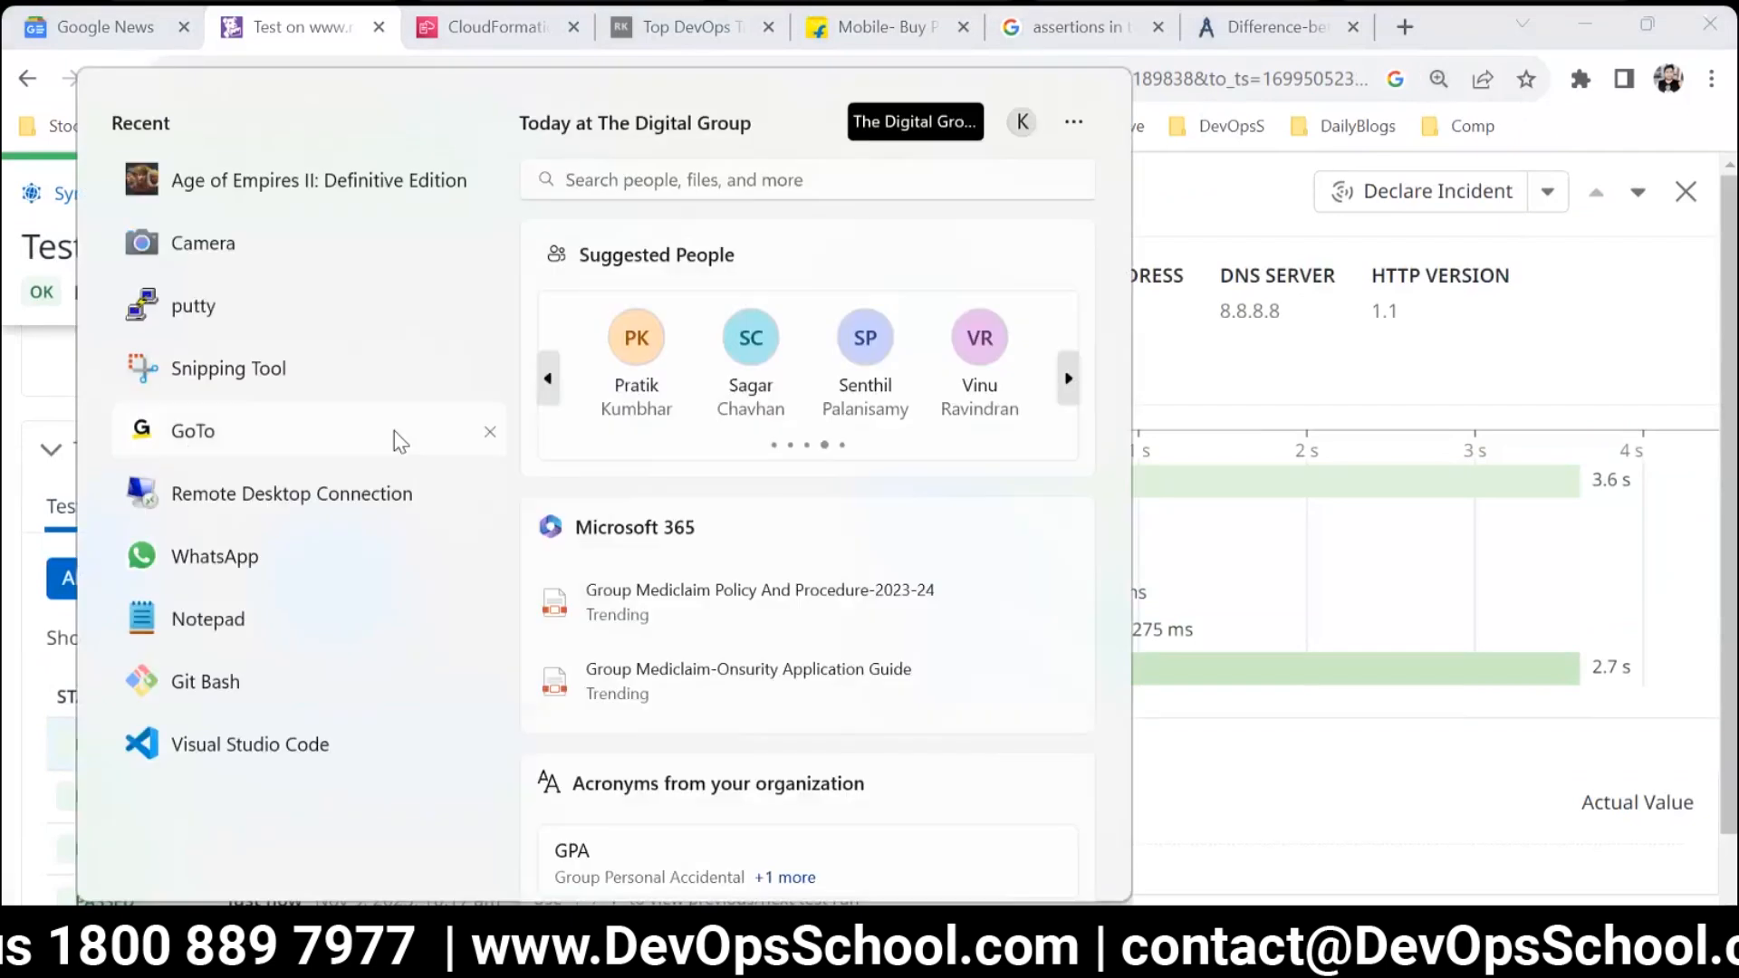
click(363, 382)
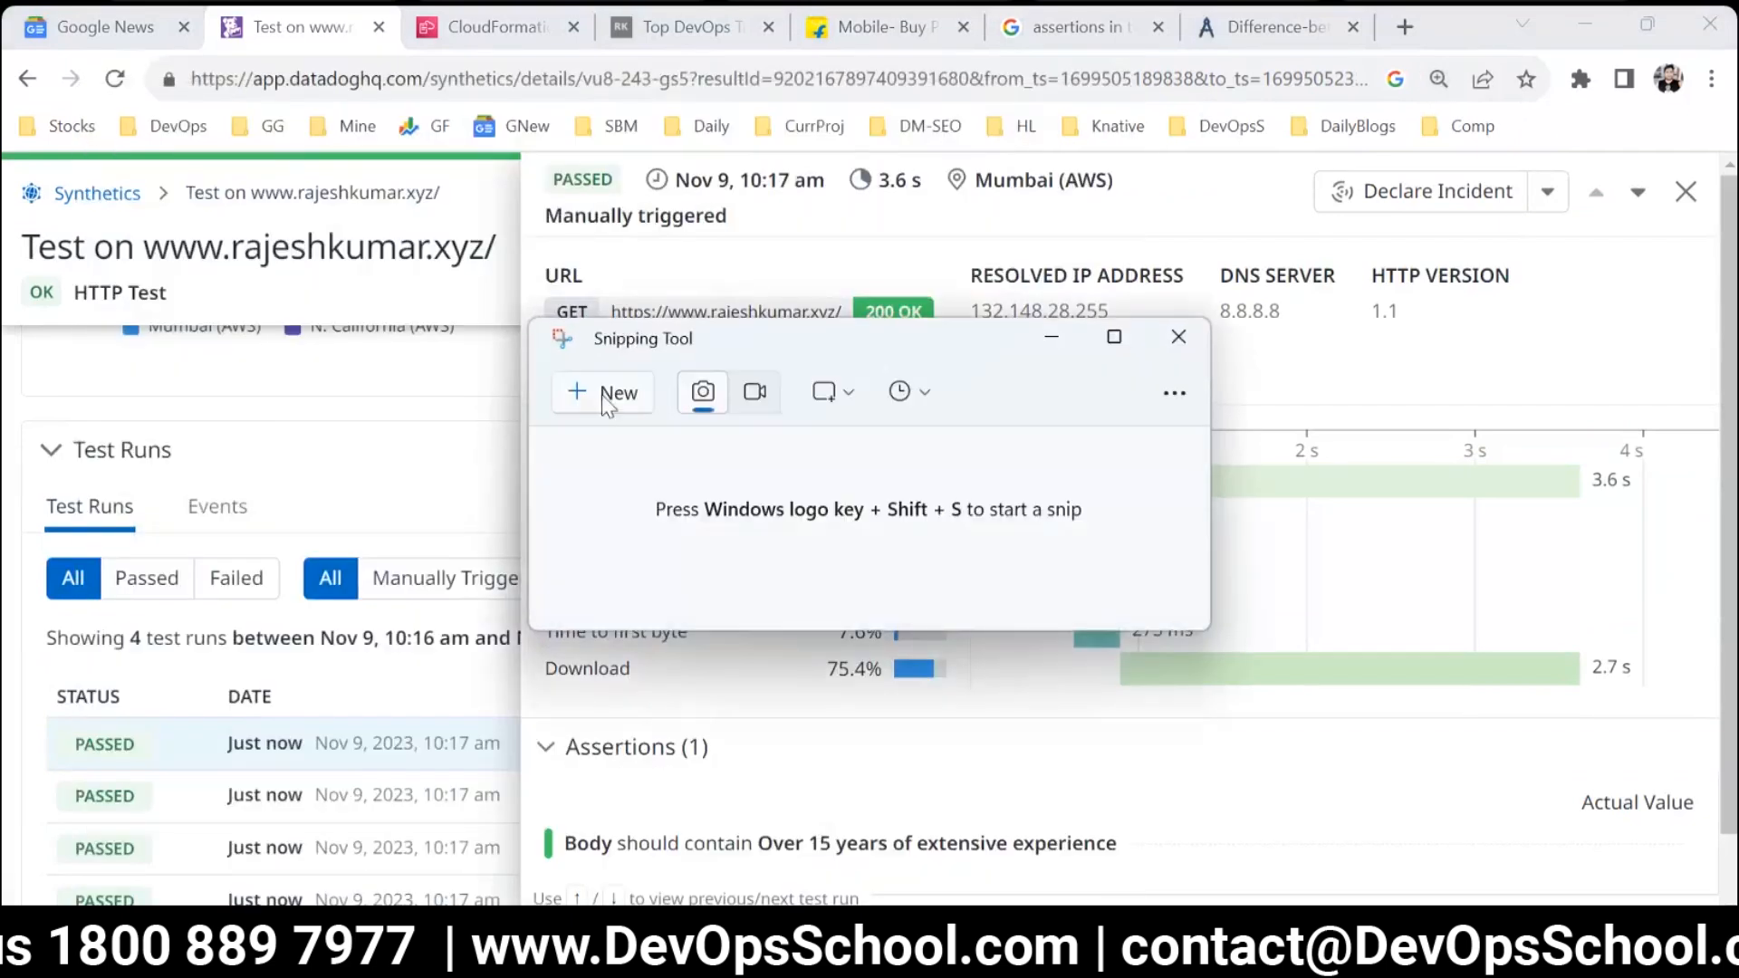
click(607, 399)
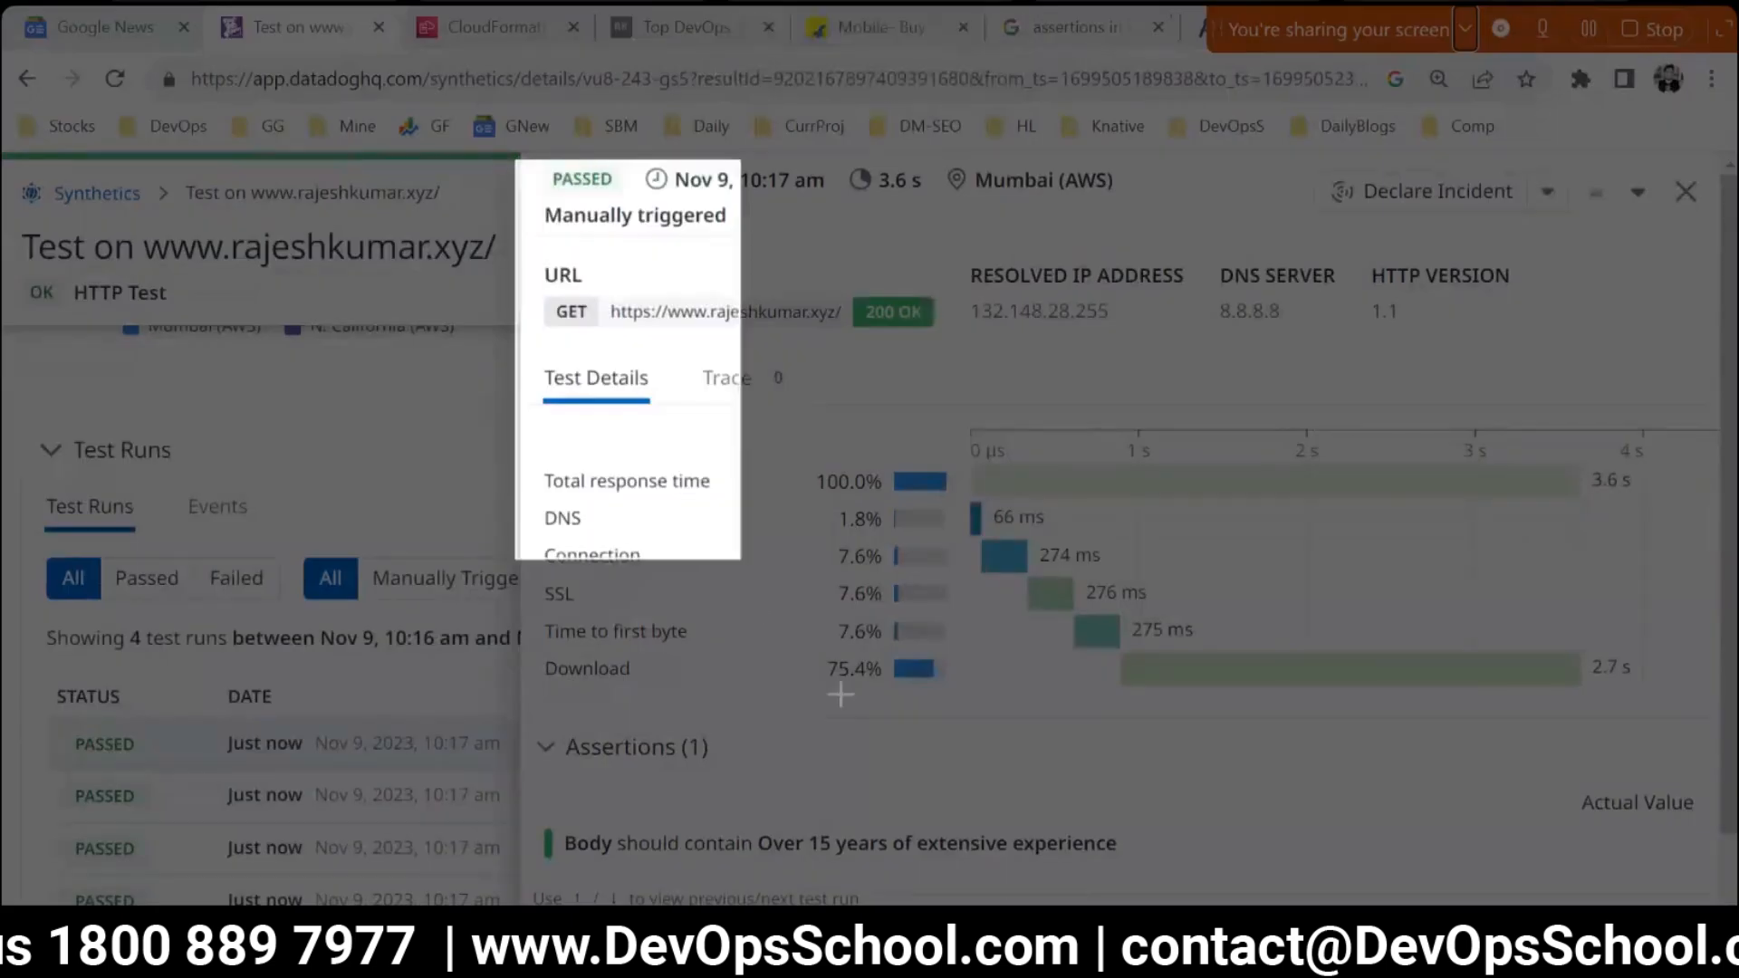
drag(515, 159, 1022, 778)
drag(1022, 777, 1091, 795)
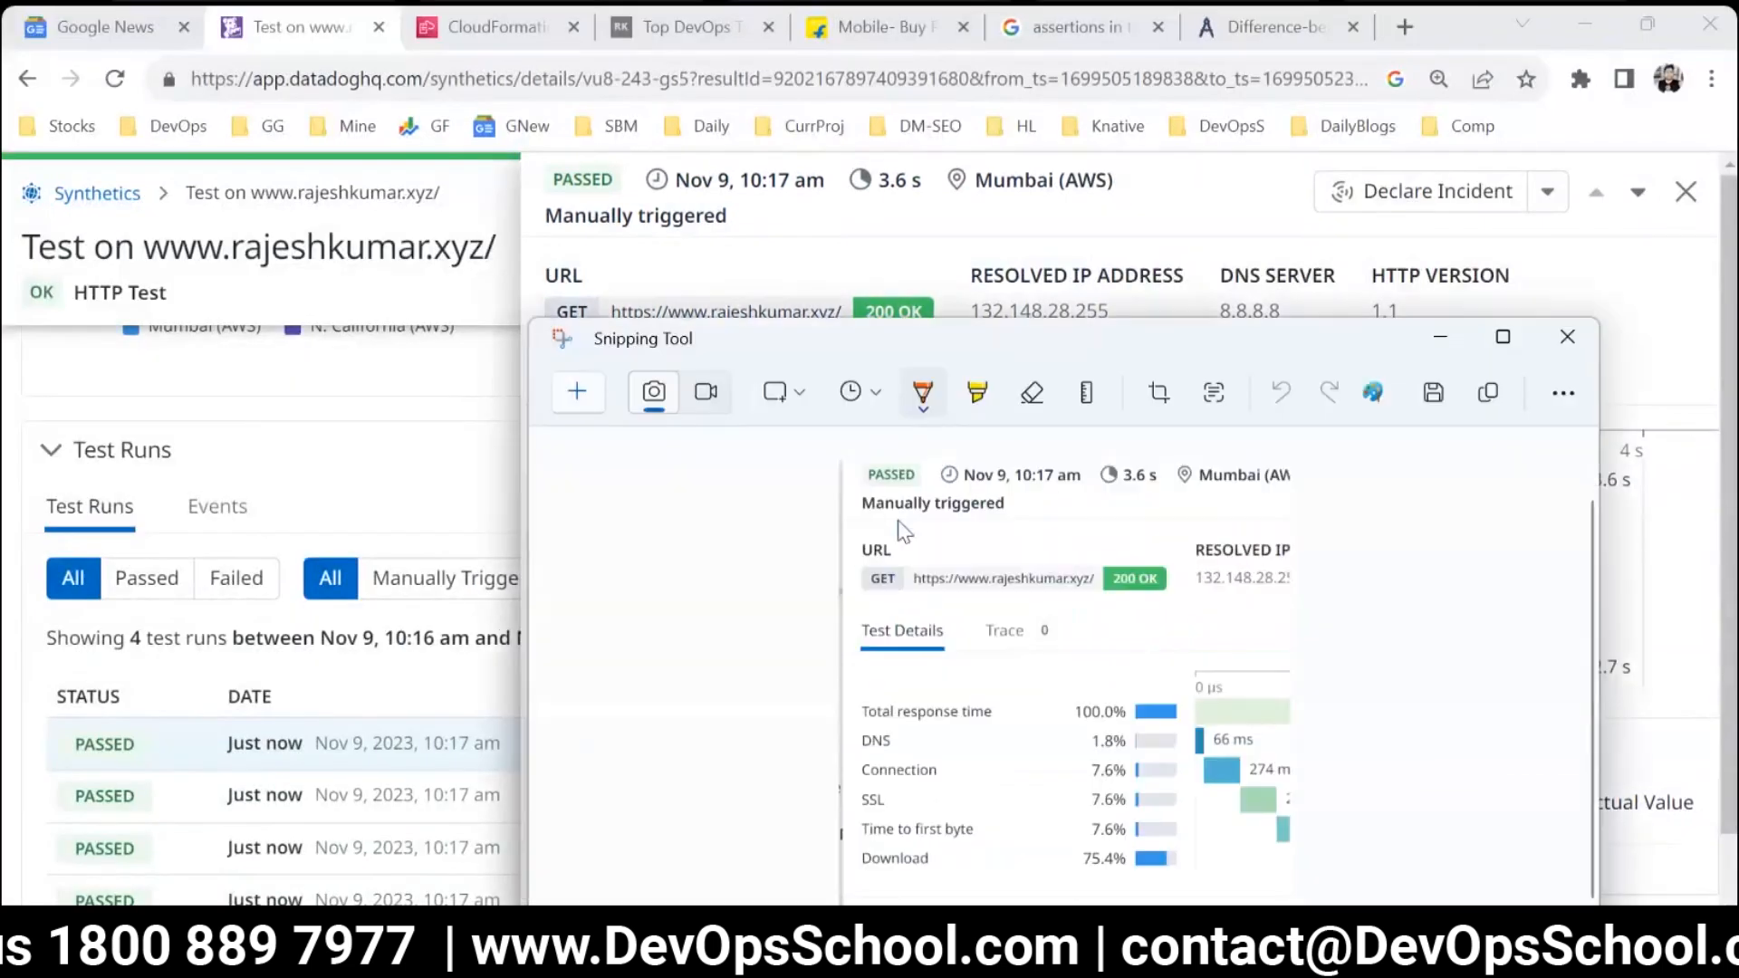
double_click(862, 342)
Draw brackets around the list of timings and the download bar in the snip, and handwrite "CDN" beside them.
mouse_move(621, 446)
mouse_down()
mouse_move(531, 622)
mouse_move(597, 709)
mouse_up()
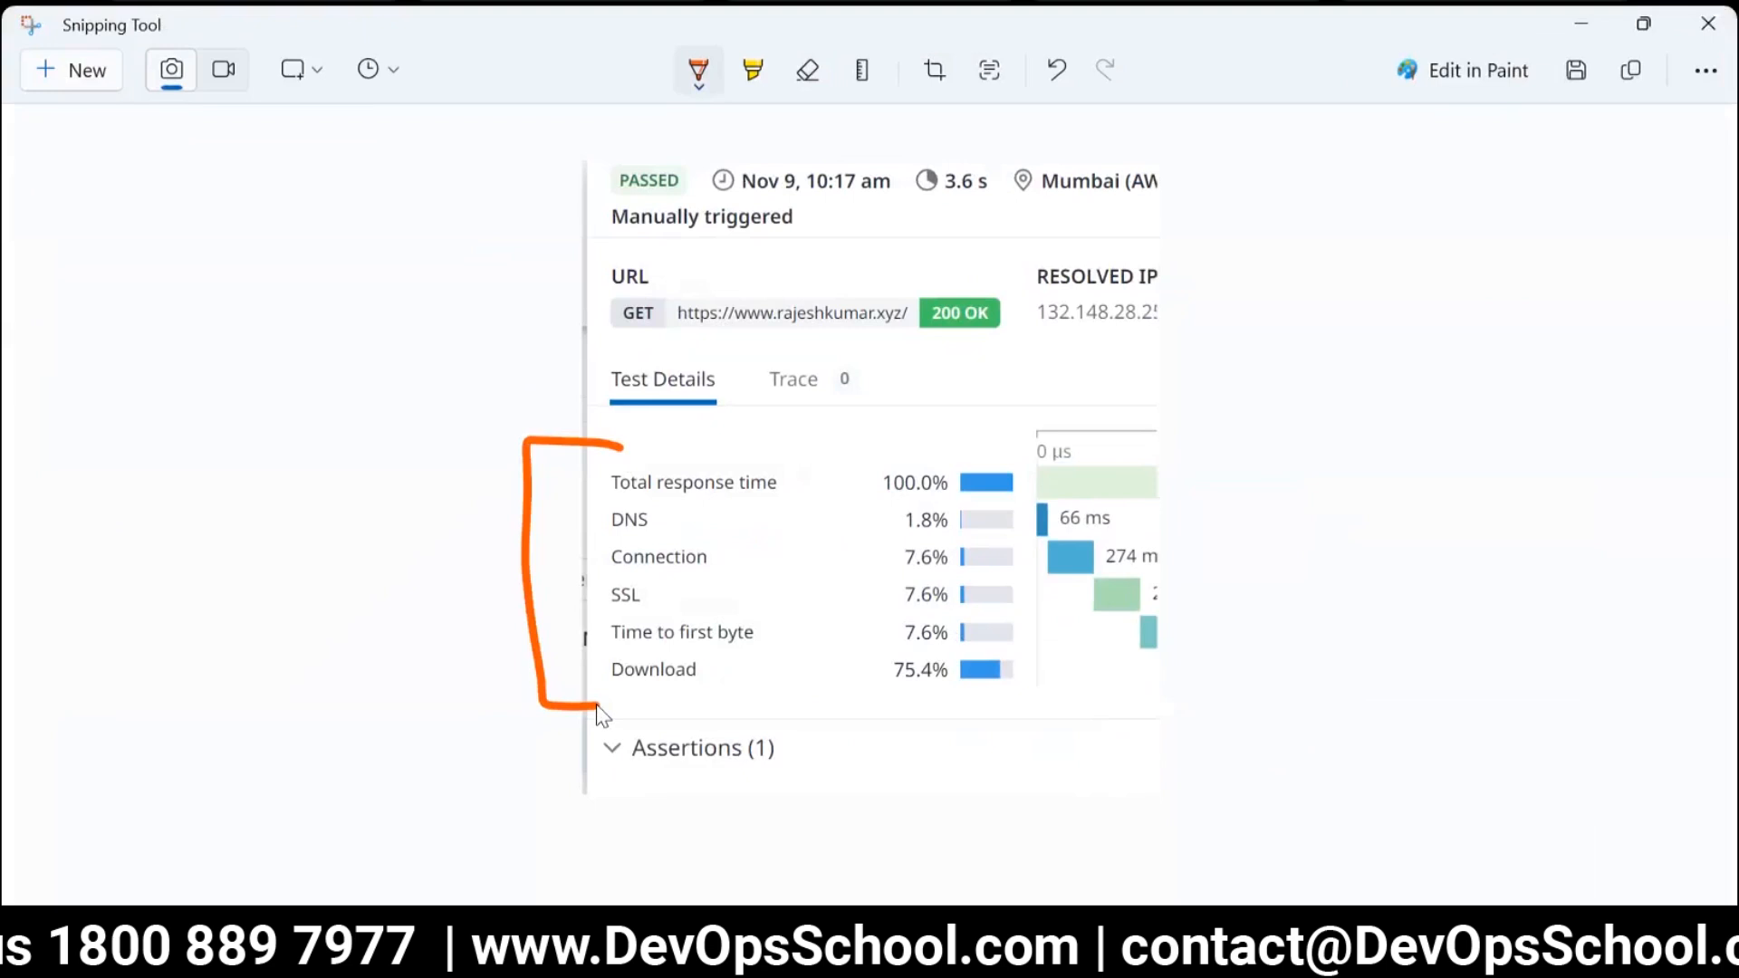
mouse_move(947, 649)
mouse_down()
mouse_move(1017, 661)
mouse_move(956, 709)
mouse_up()
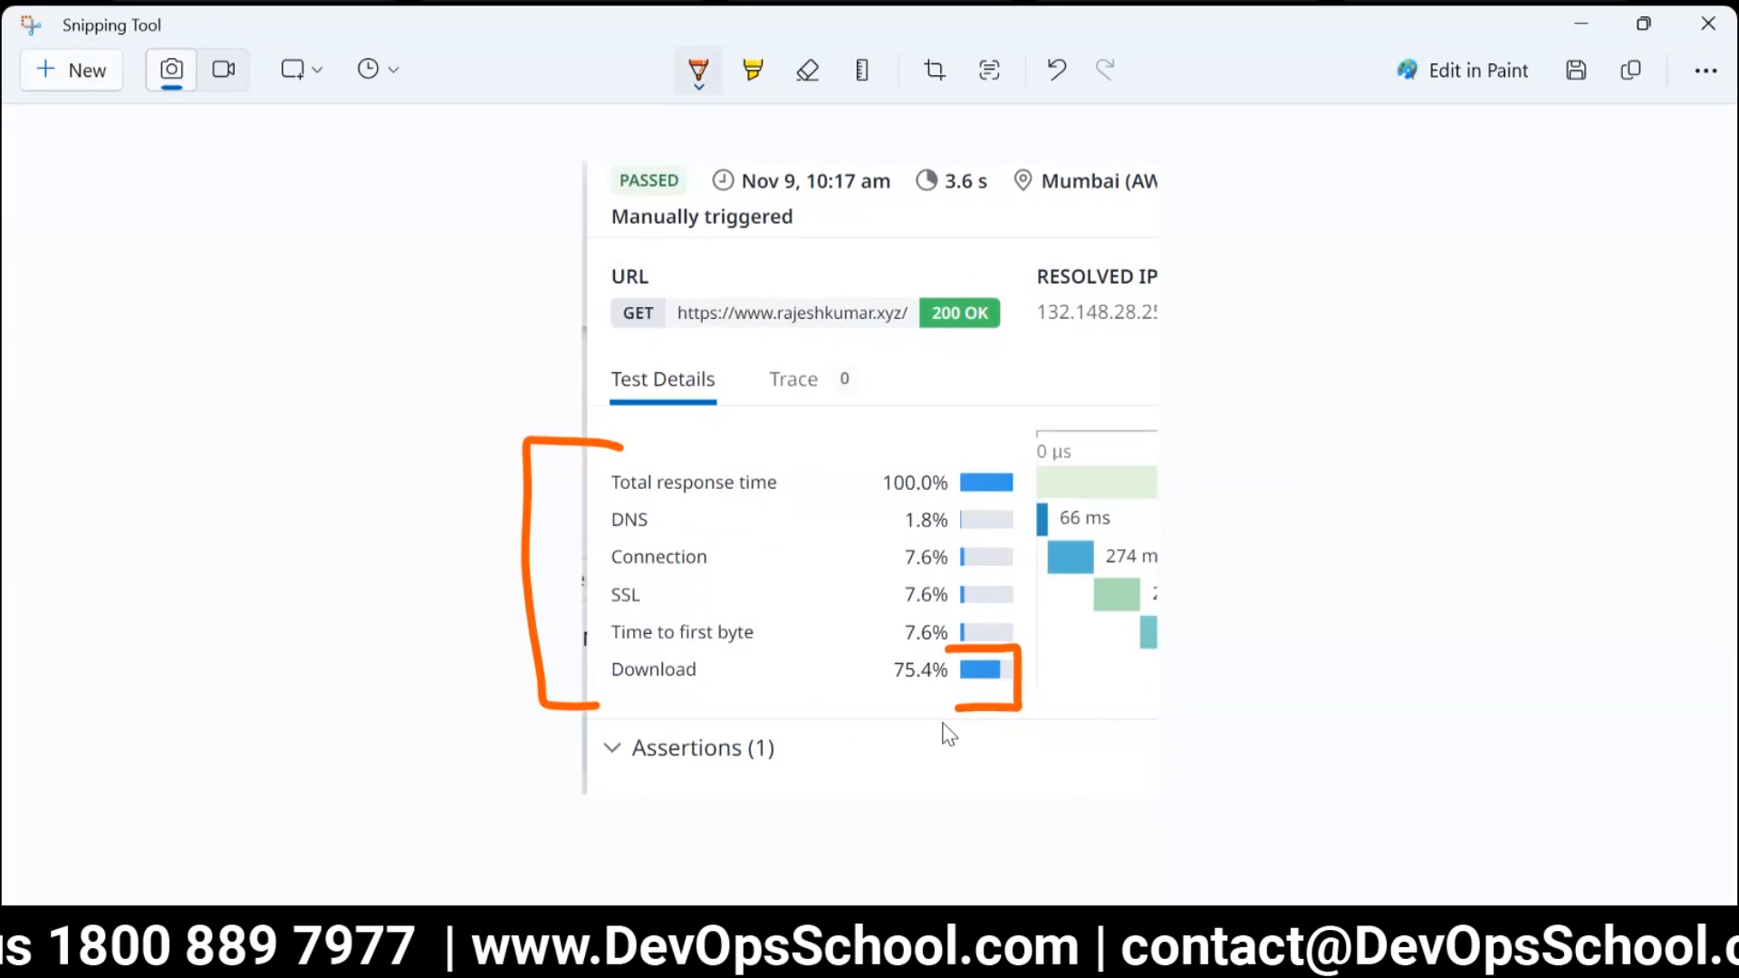
mouse_move(210, 323)
mouse_down()
mouse_move(140, 396)
mouse_move(239, 405)
mouse_up()
mouse_move(269, 330)
mouse_down()
mouse_move(270, 388)
mouse_move(250, 412)
mouse_move(388, 344)
mouse_move(385, 303)
mouse_up()
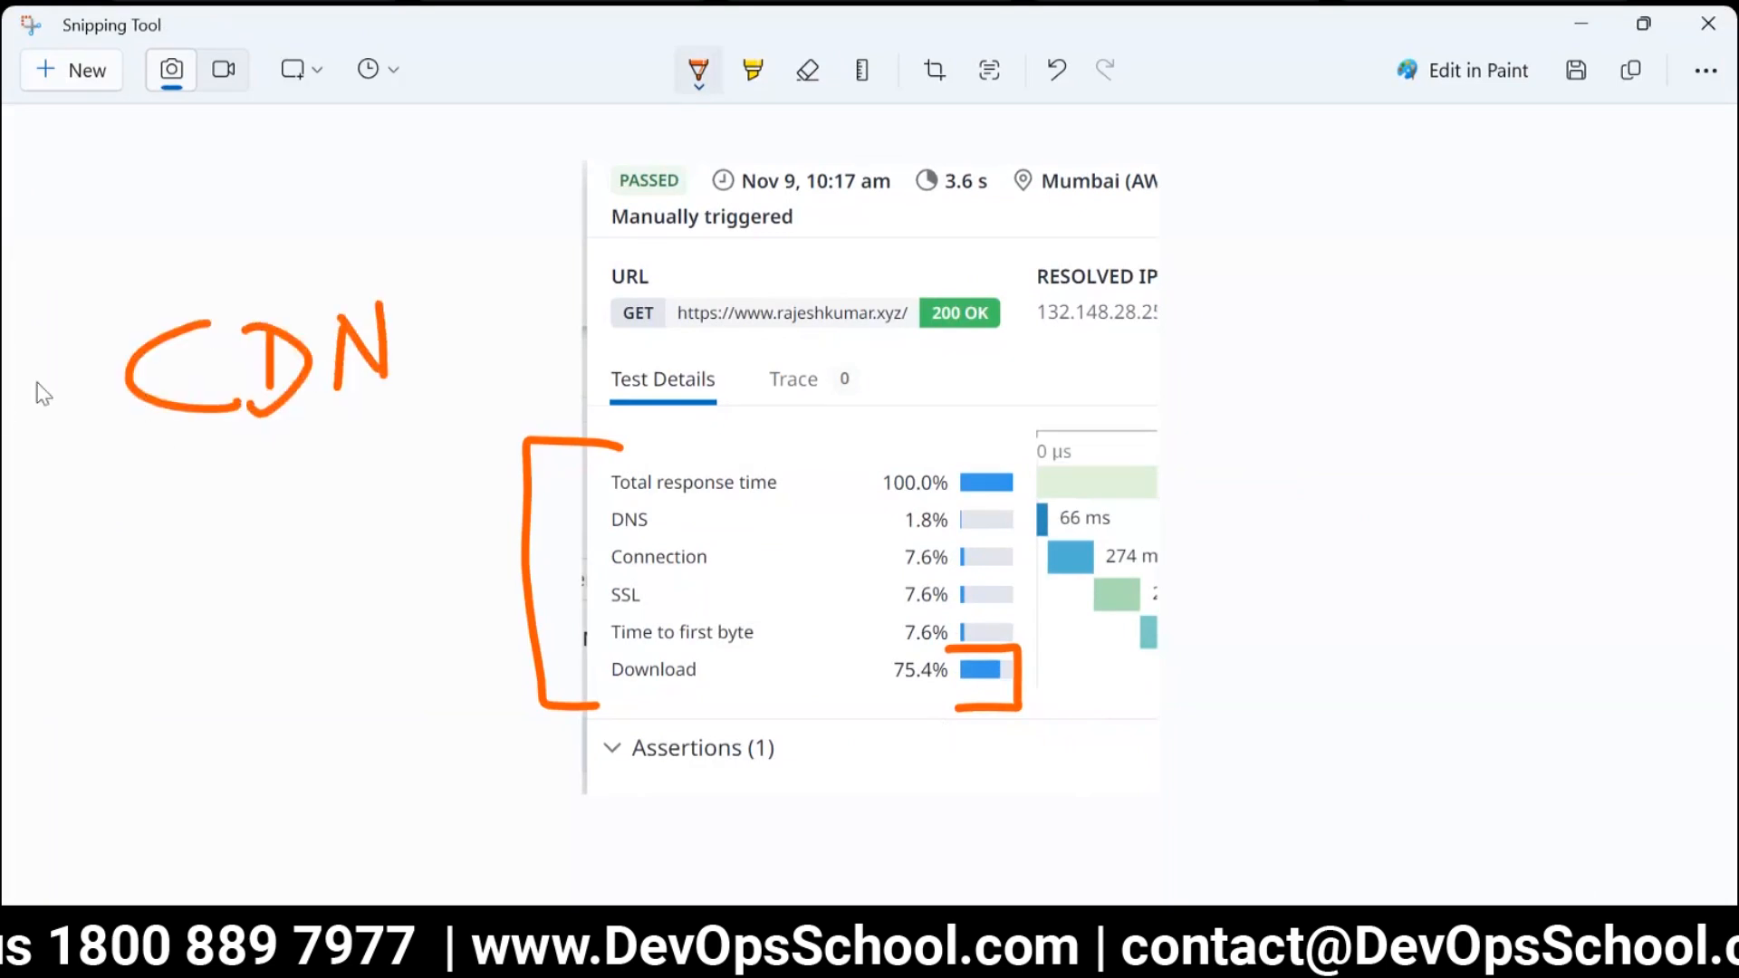
Number the CDN note as item 1, handwrite "Compress" as item 2 beneath it, and underline that word.
drag(43, 372, 32, 422)
drag(128, 374, 61, 388)
mouse_move(53, 501)
mouse_down()
mouse_move(68, 582)
mouse_move(145, 520)
mouse_up()
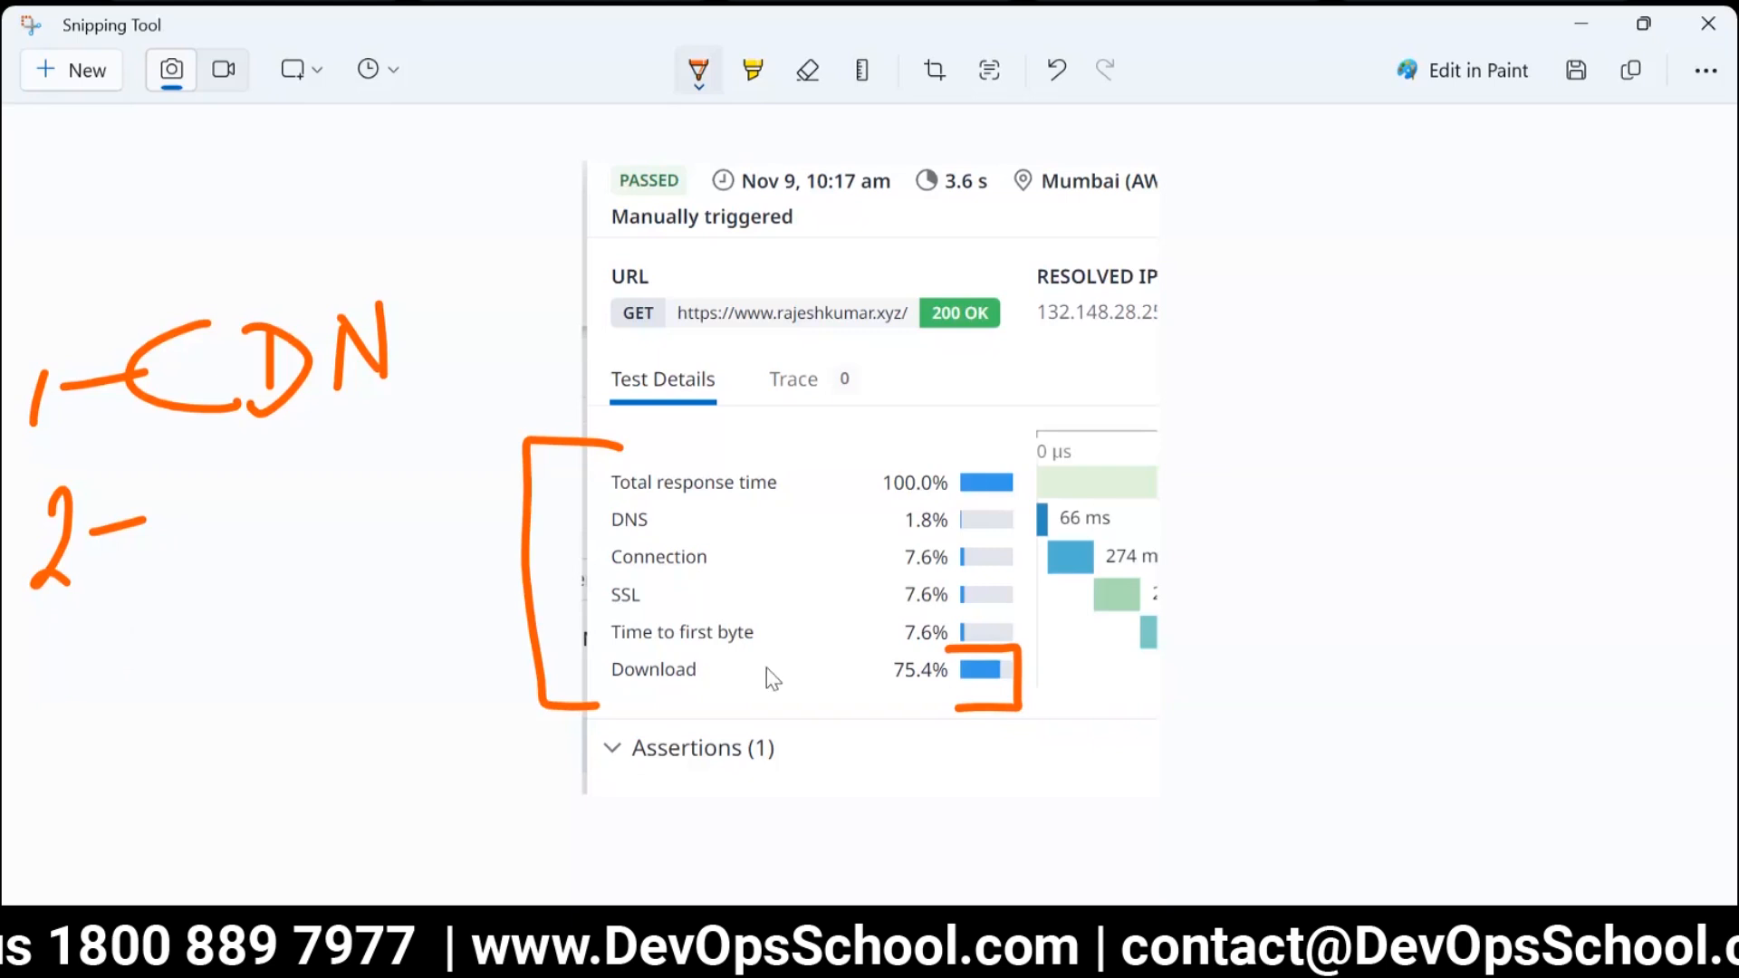
drag(243, 471, 208, 536)
mouse_move(277, 472)
mouse_down()
mouse_move(330, 532)
mouse_move(392, 511)
mouse_up()
mouse_move(384, 449)
mouse_down()
mouse_move(412, 462)
mouse_move(441, 445)
mouse_up()
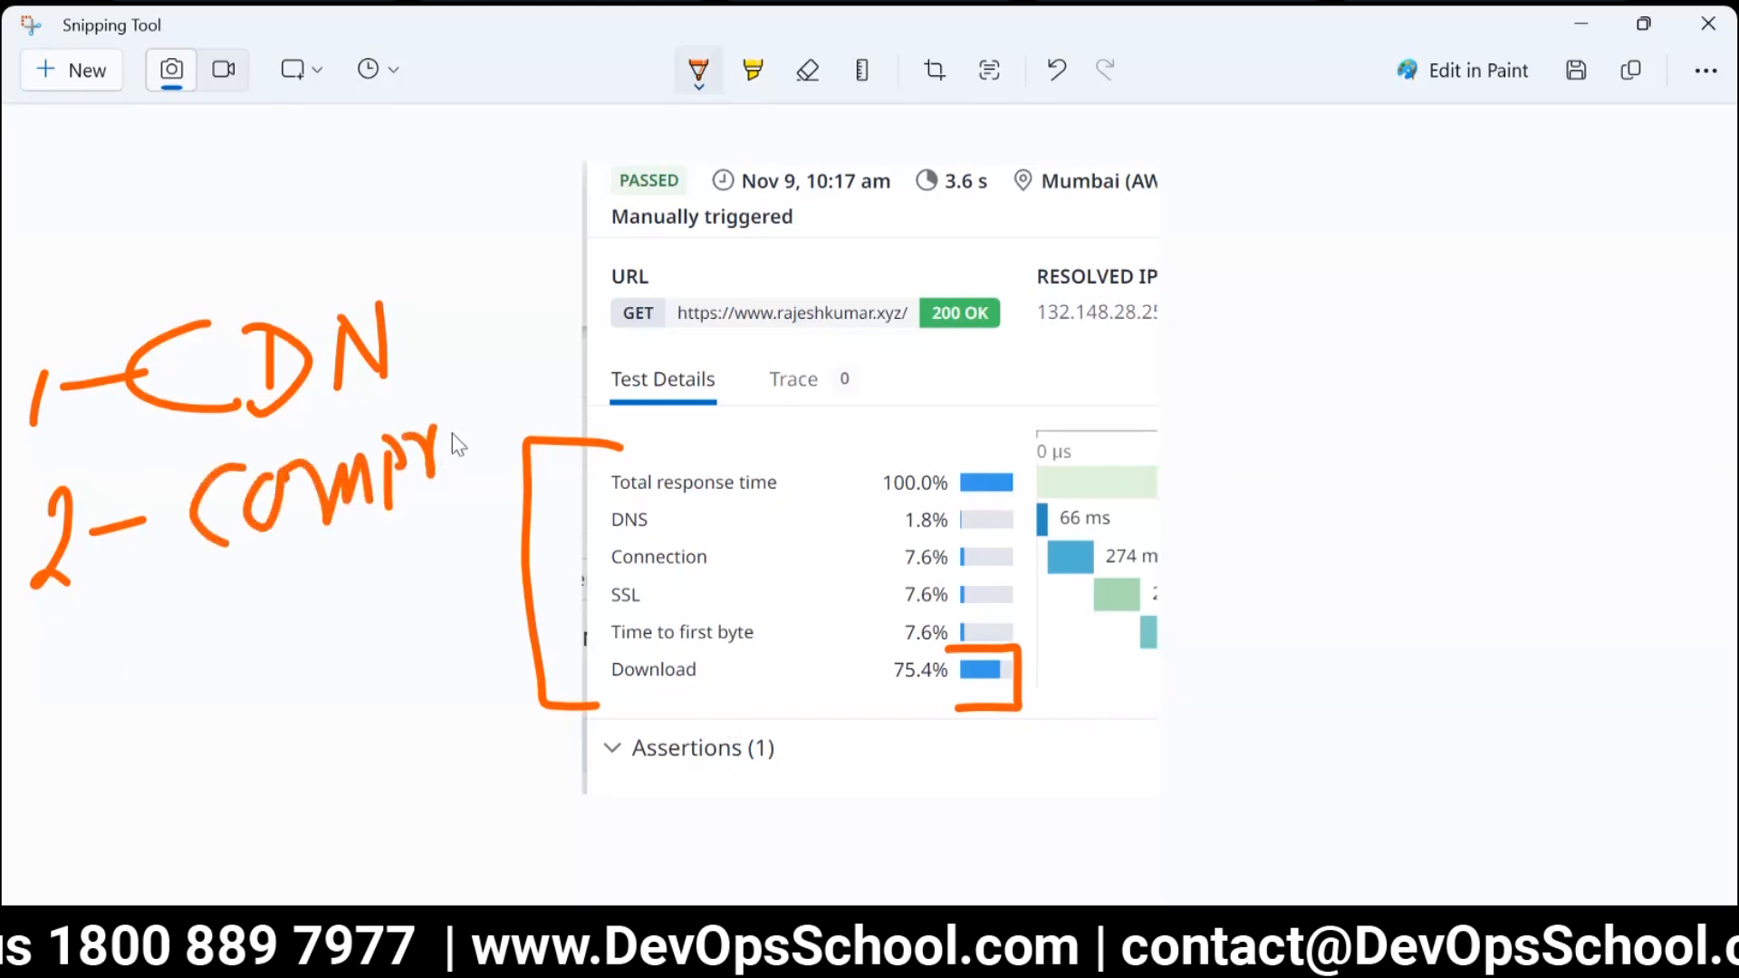
drag(246, 561, 451, 480)
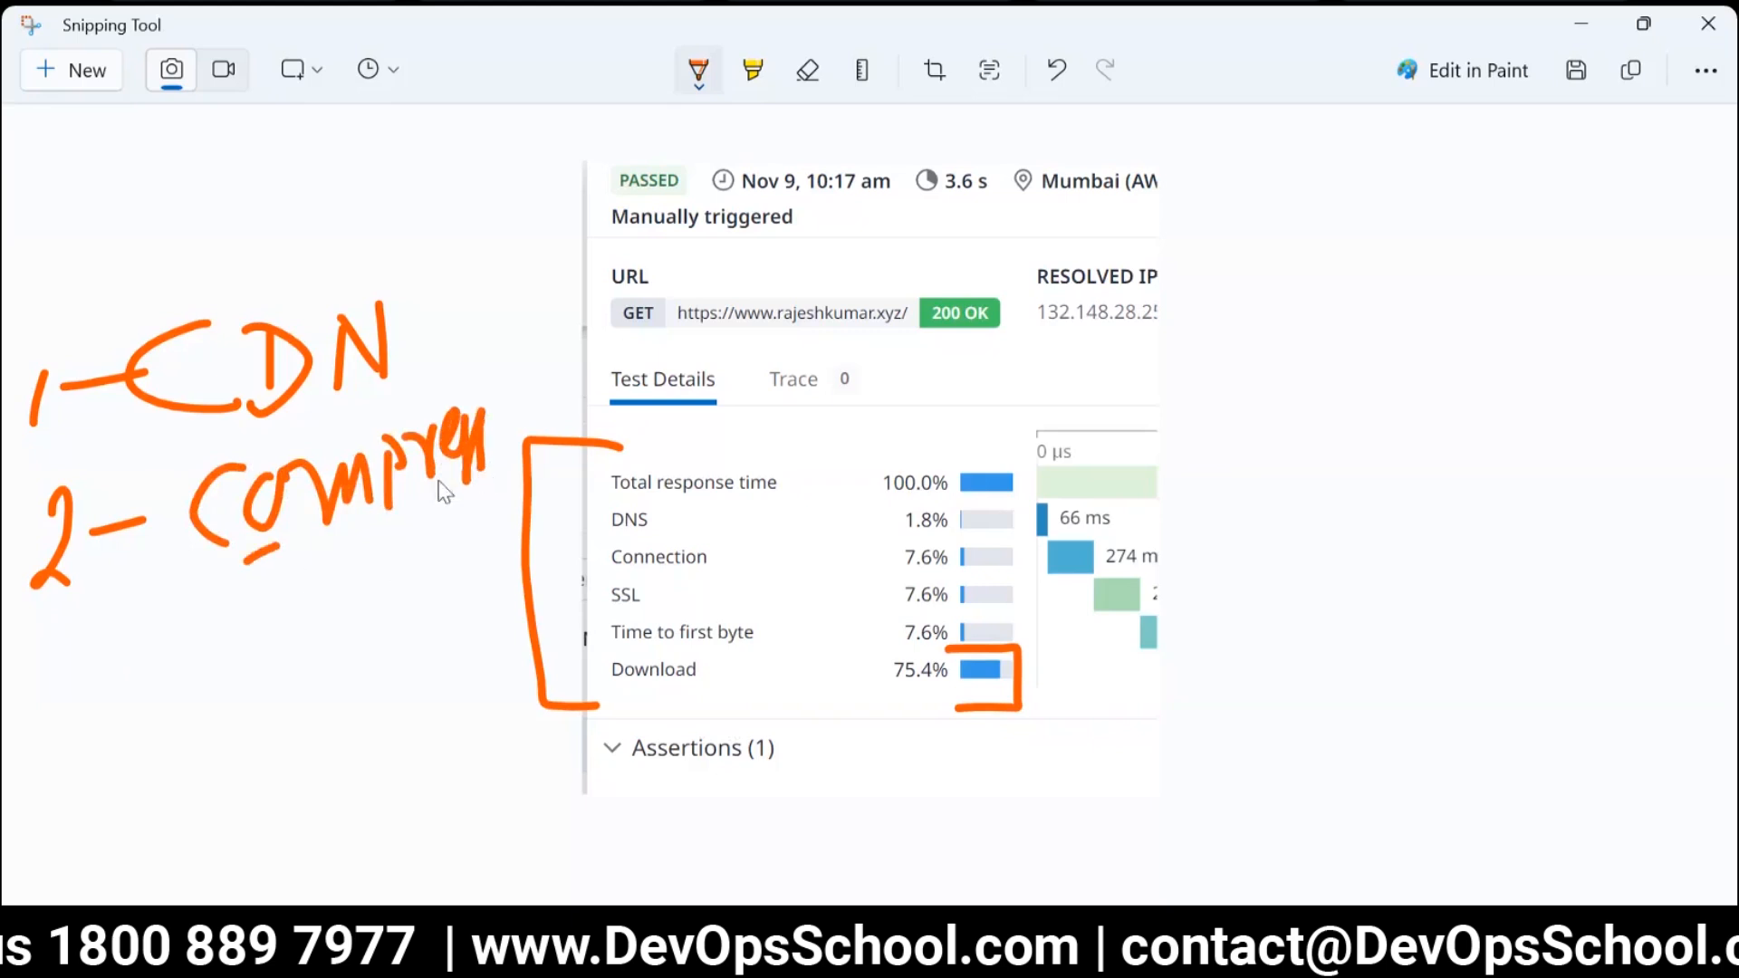
Underline "Compress" in the snip, circle the Download percentage, bracket the Compress note and circle the handwritten scribble beneath it.
drag(239, 561, 376, 518)
mouse_move(875, 701)
mouse_down()
mouse_move(910, 645)
mouse_move(865, 698)
mouse_move(888, 717)
mouse_up()
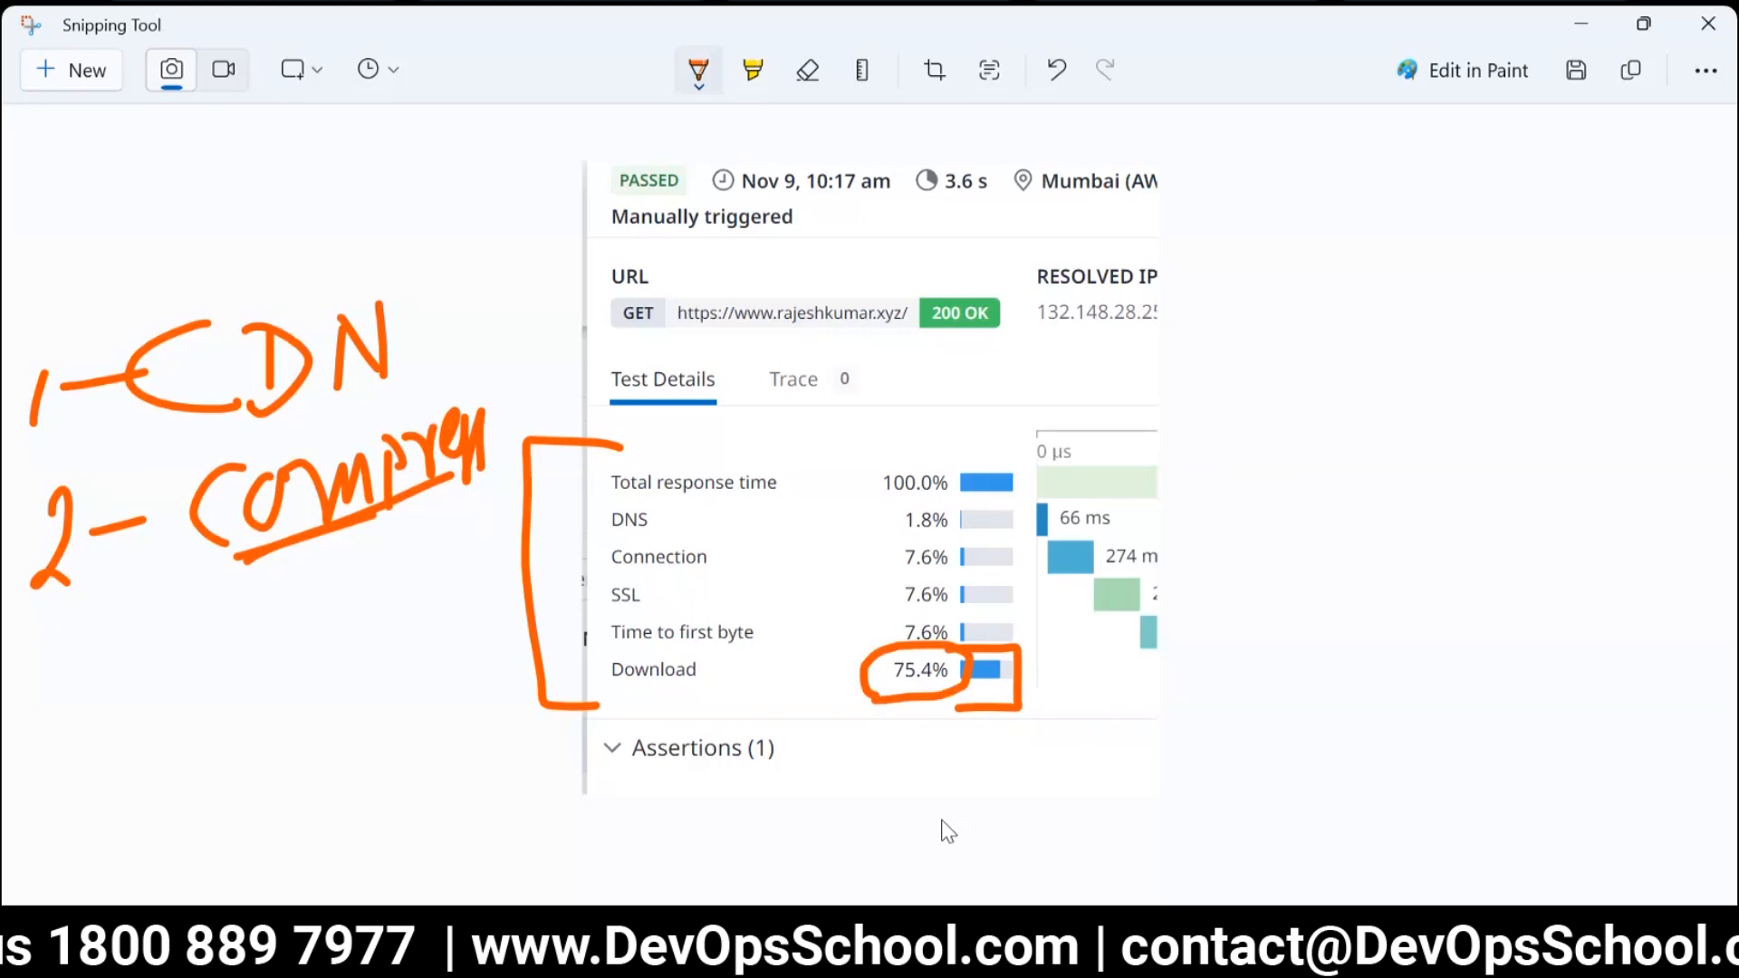
mouse_move(278, 589)
mouse_down()
mouse_move(516, 389)
mouse_move(413, 399)
mouse_up()
mouse_move(233, 727)
mouse_down()
mouse_move(280, 769)
mouse_move(318, 719)
mouse_move(341, 749)
mouse_move(249, 645)
mouse_move(419, 803)
mouse_move(310, 614)
mouse_up()
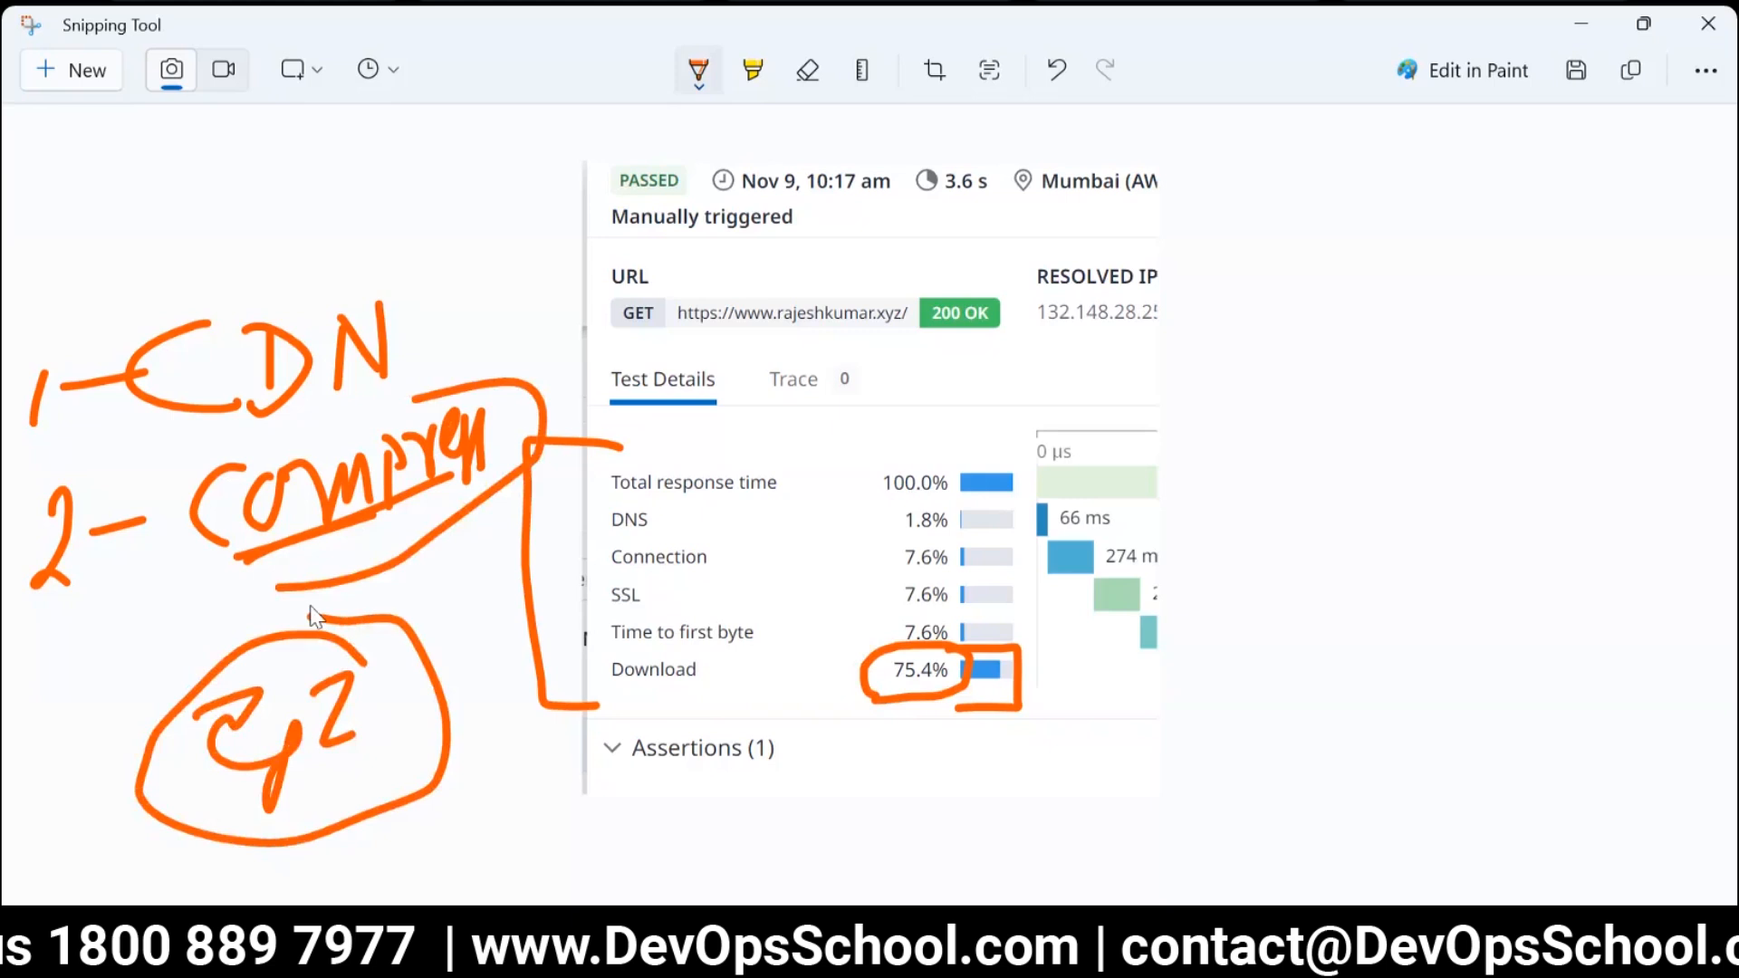
Handwrite "KWEB" above "SRF" in the blank area beside the snip, underline the upper word and circle both.
drag(1347, 272, 1373, 243)
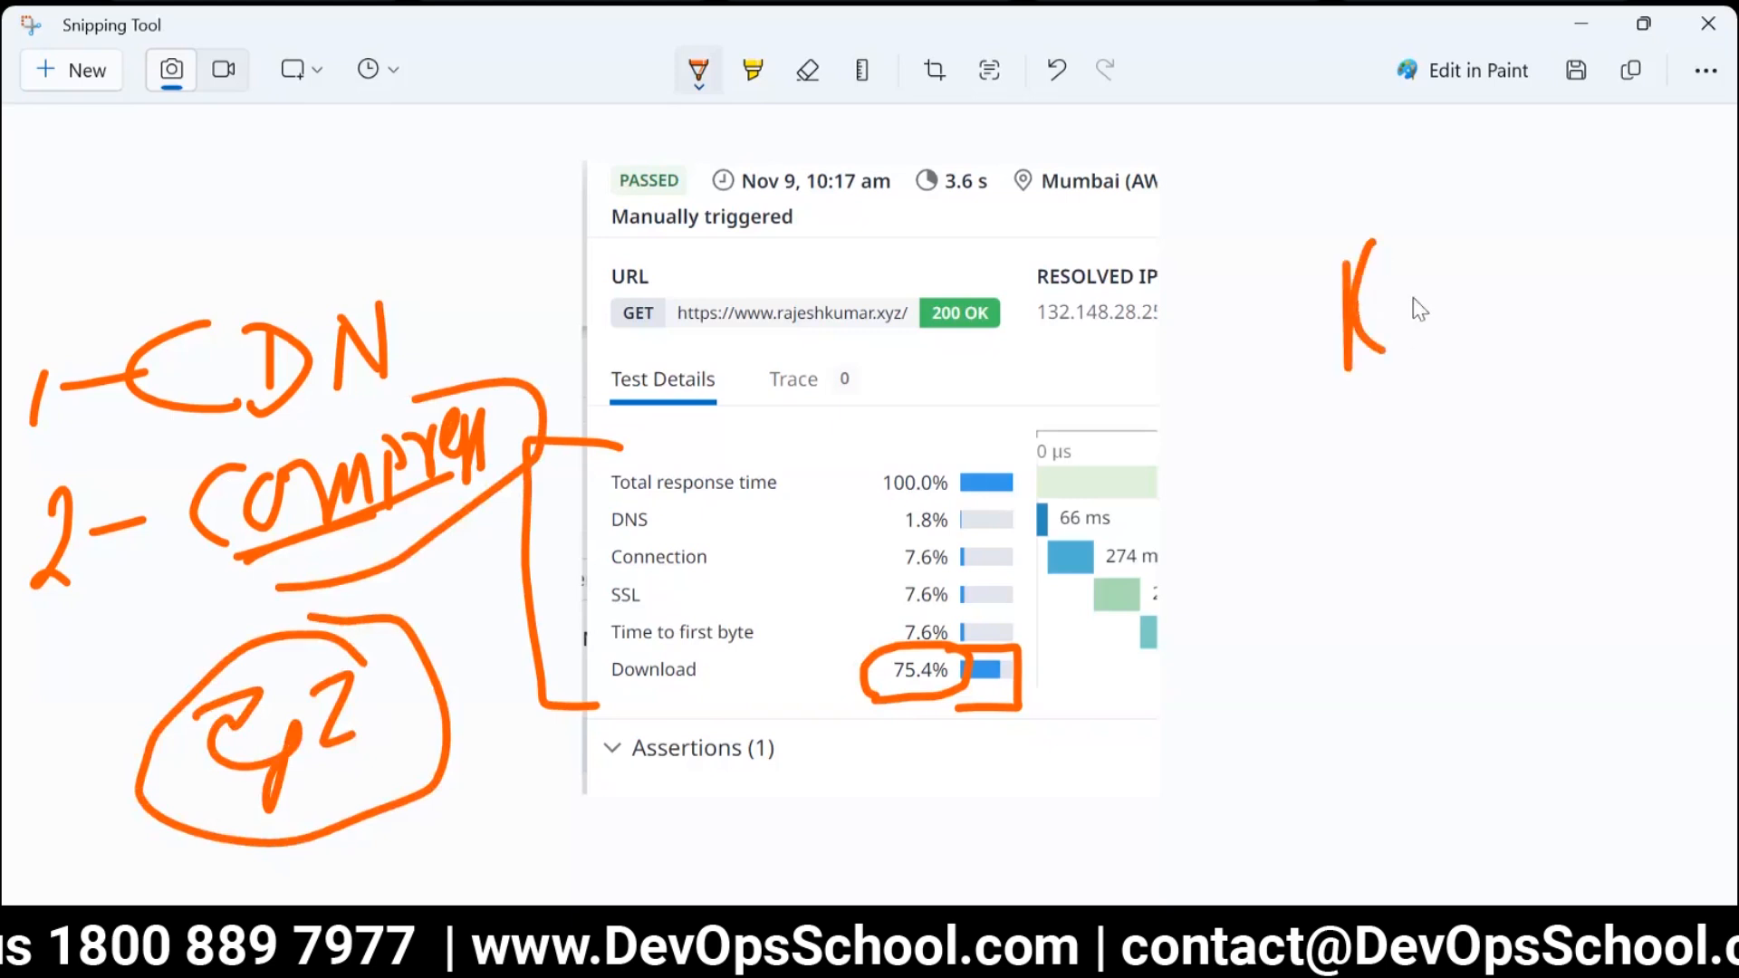
mouse_move(1472, 272)
mouse_down()
mouse_move(1526, 311)
mouse_move(1576, 272)
mouse_move(1596, 294)
mouse_up()
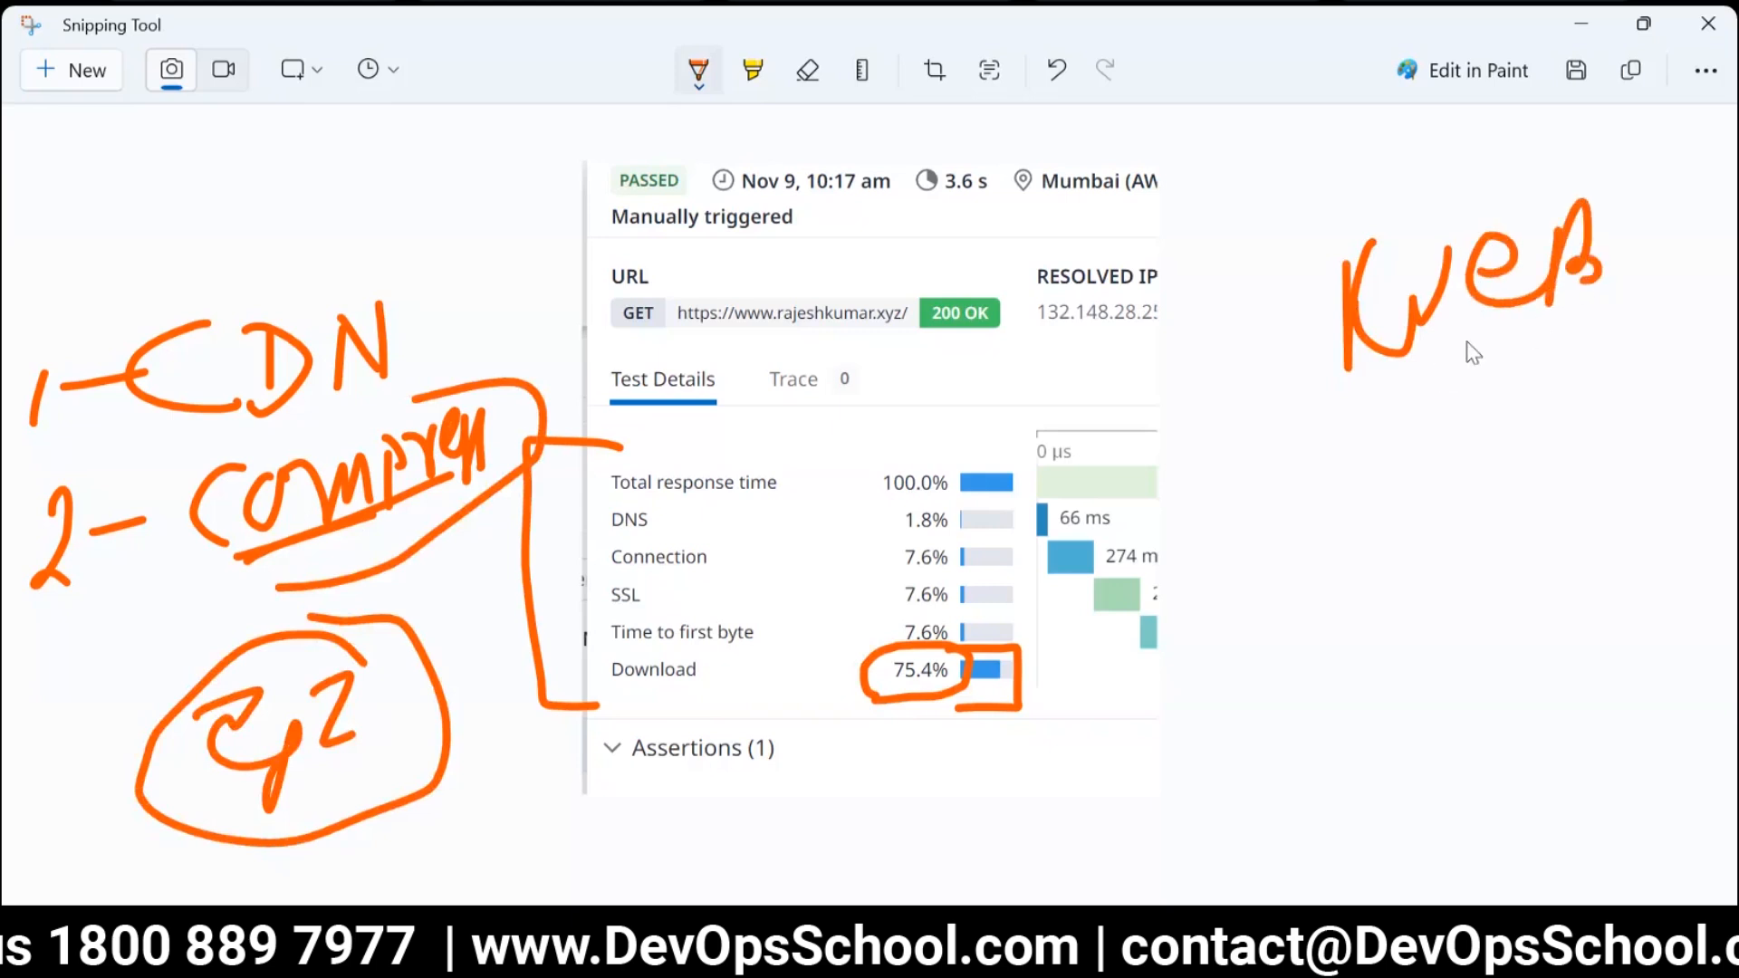
drag(1437, 364, 1592, 290)
drag(1503, 379, 1472, 443)
drag(1556, 317, 1621, 412)
drag(1612, 344, 1644, 322)
mouse_move(1547, 165)
mouse_down()
mouse_move(1522, 467)
mouse_move(1594, 186)
mouse_move(1581, 175)
mouse_up()
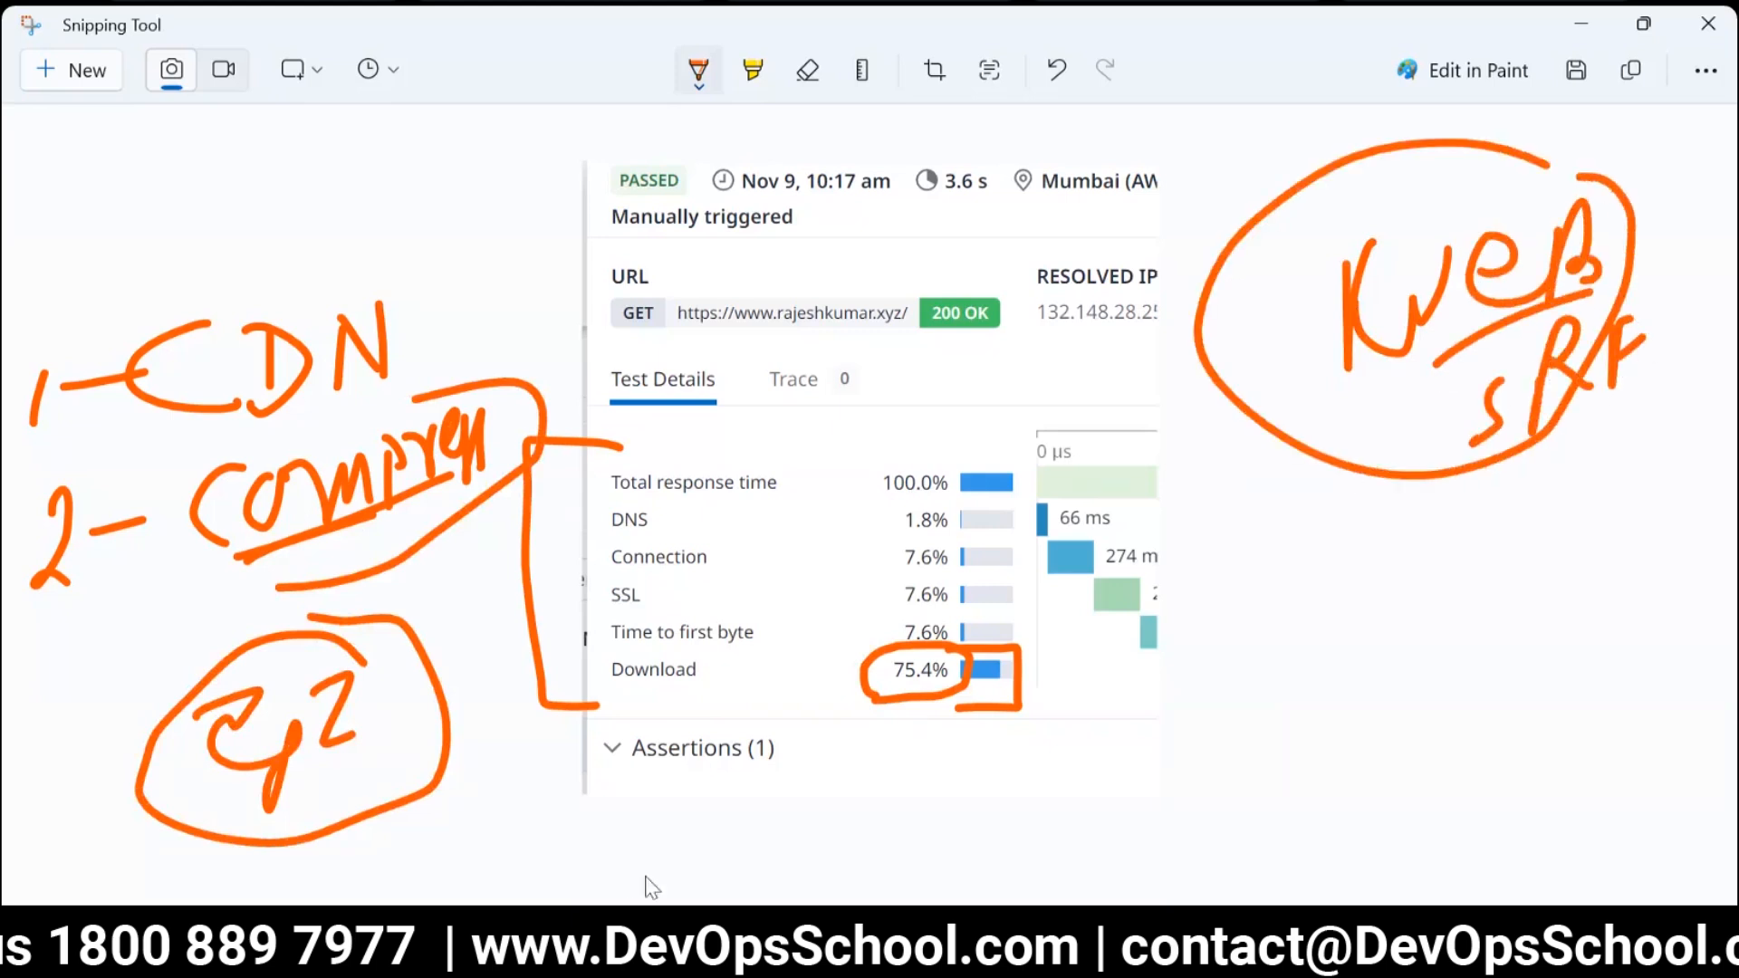
Switch to Chrome, search Google for "apache compression" in a new tab, and highlight parts of the mod_deflate result.
click(870, 953)
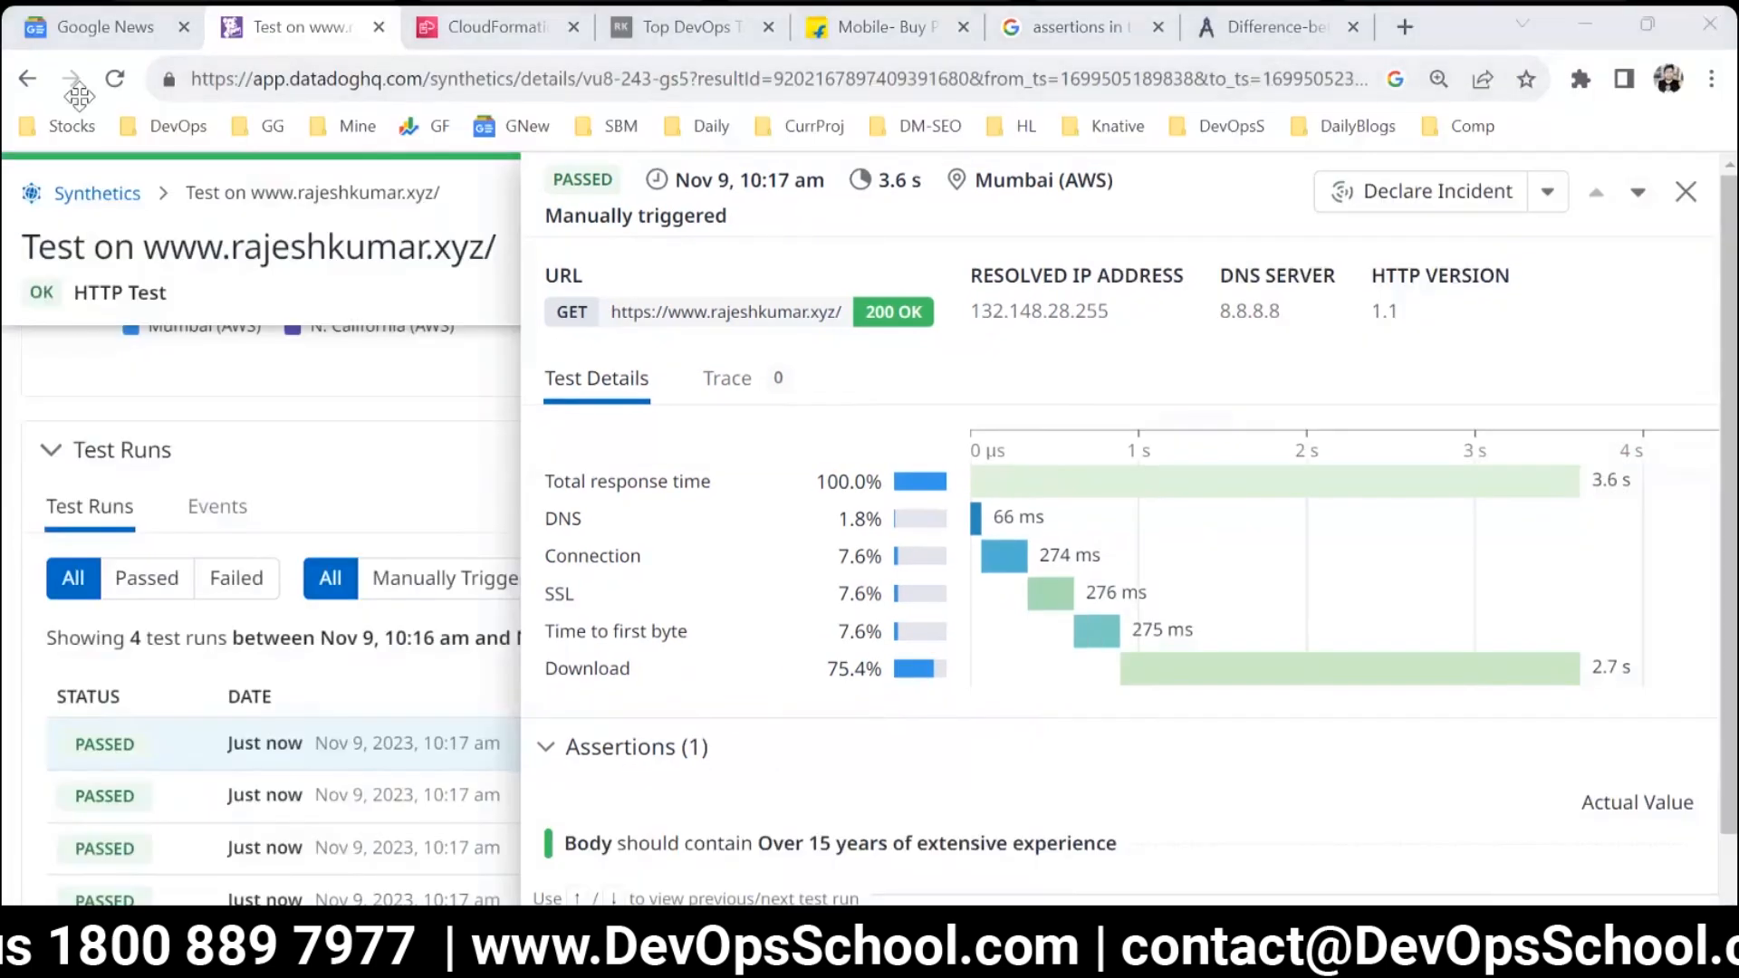
click(1405, 26)
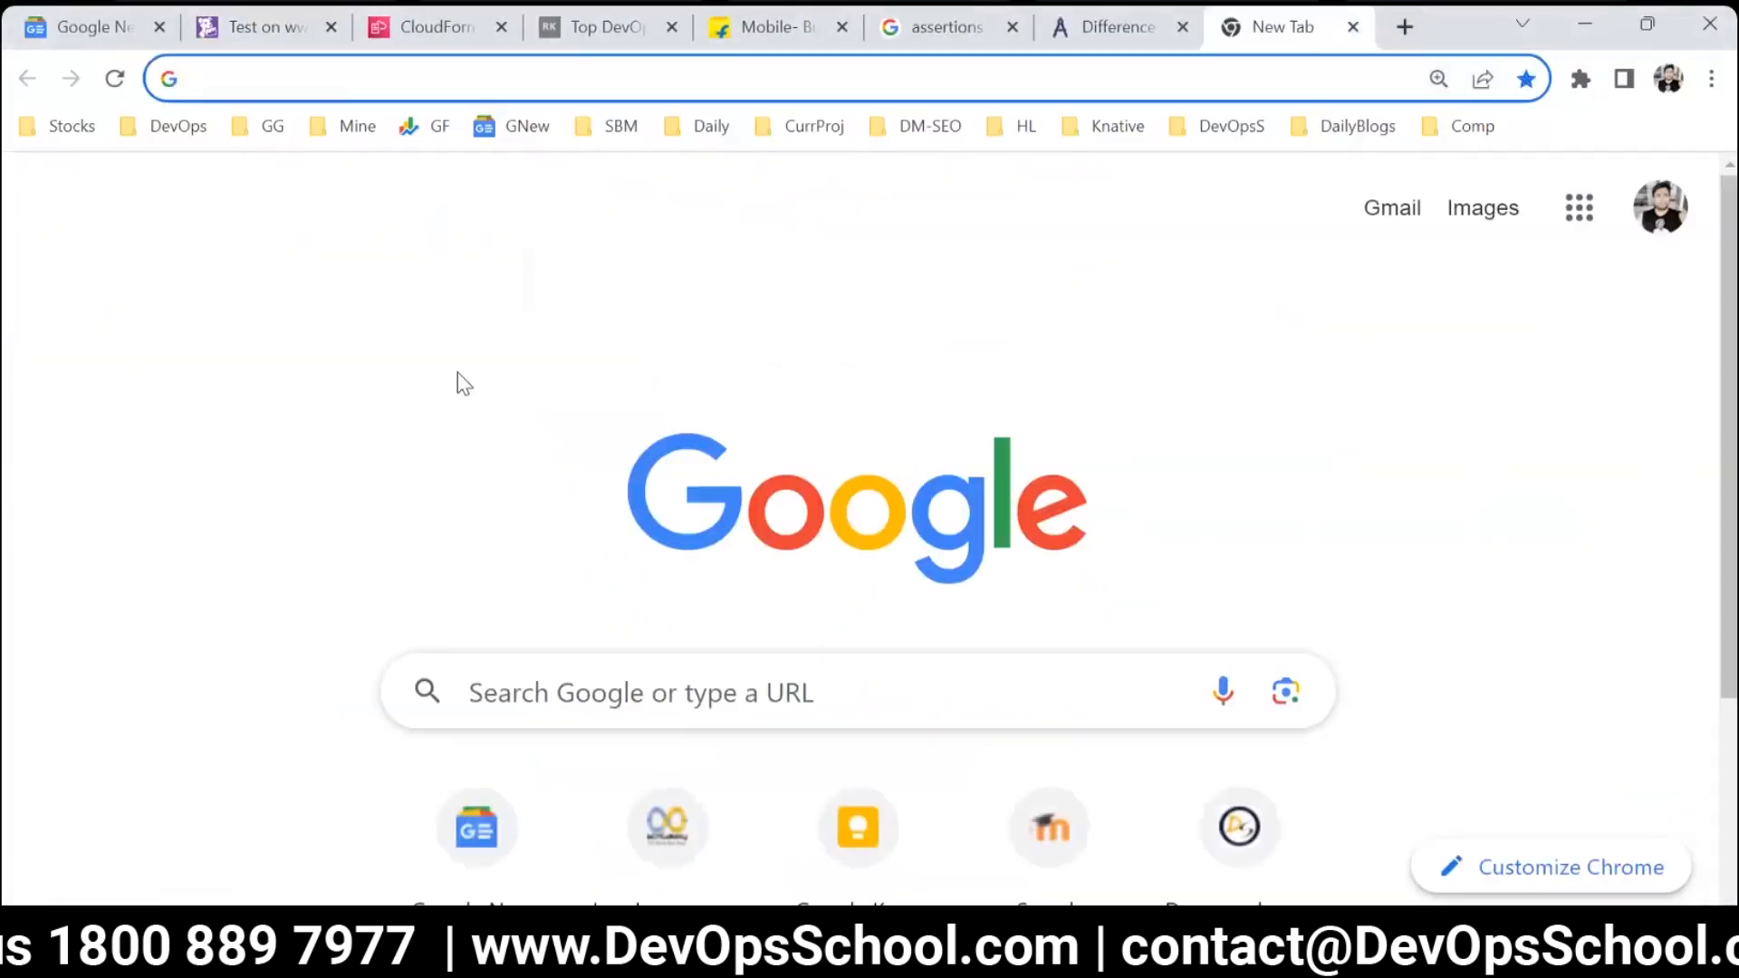
text(apach)
key(BackSpace)
key(BackSpace)
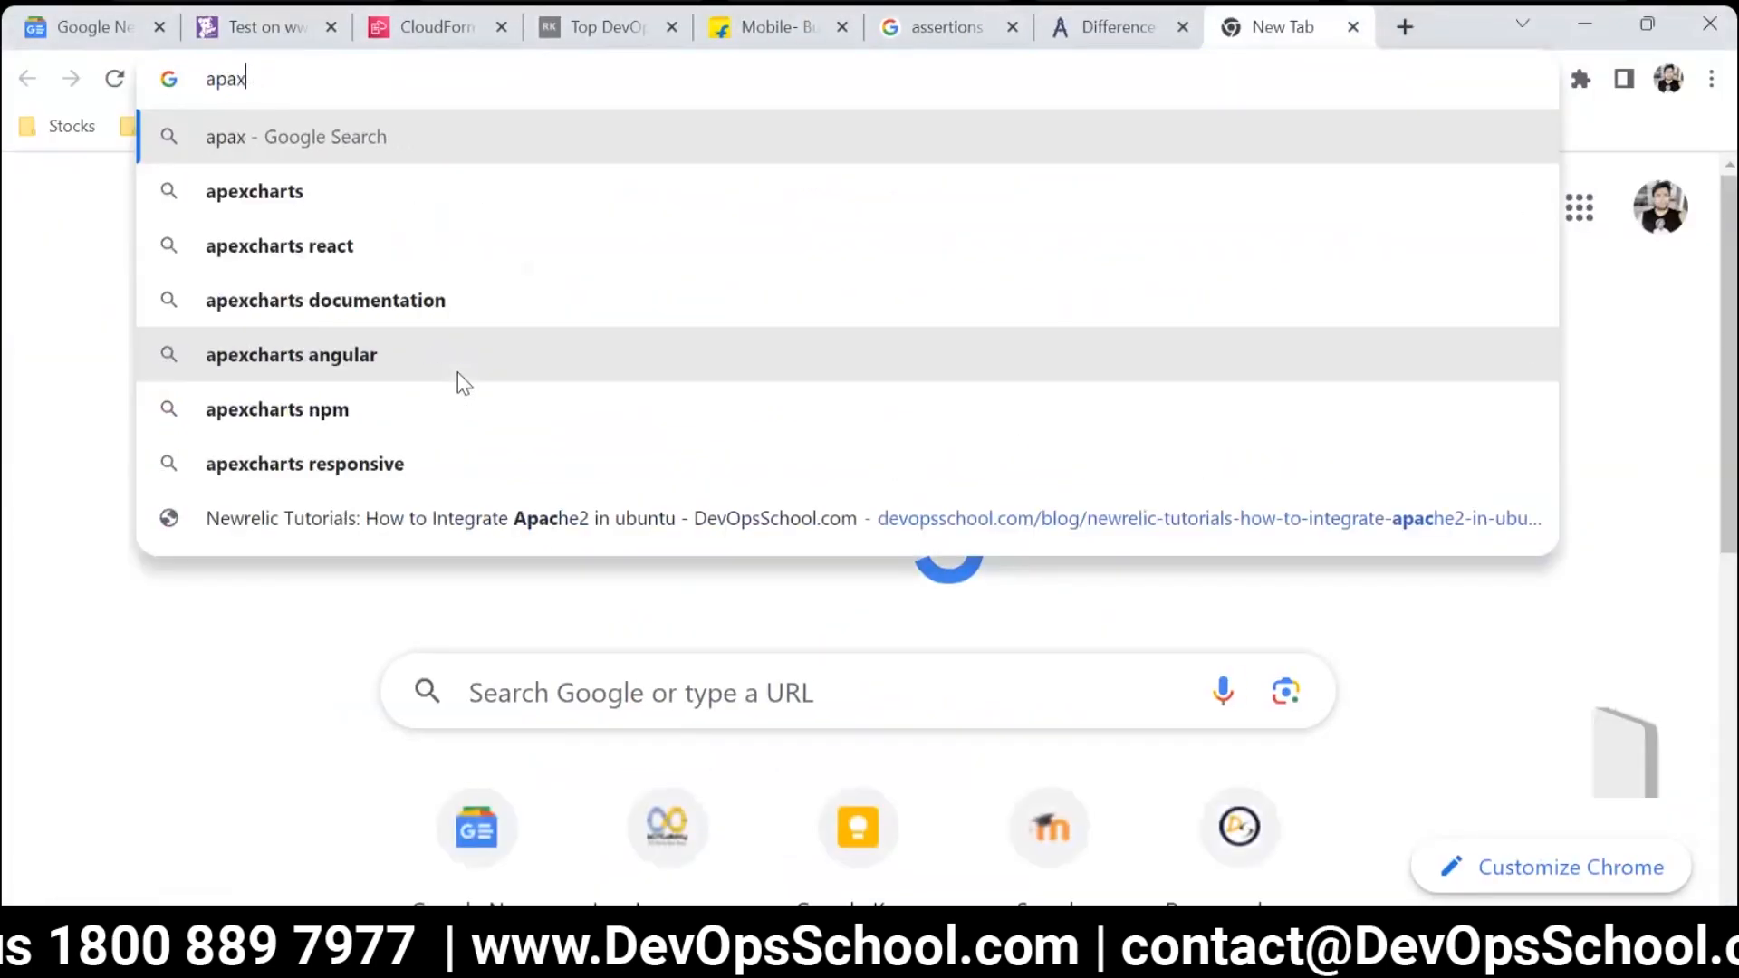
text(che com)
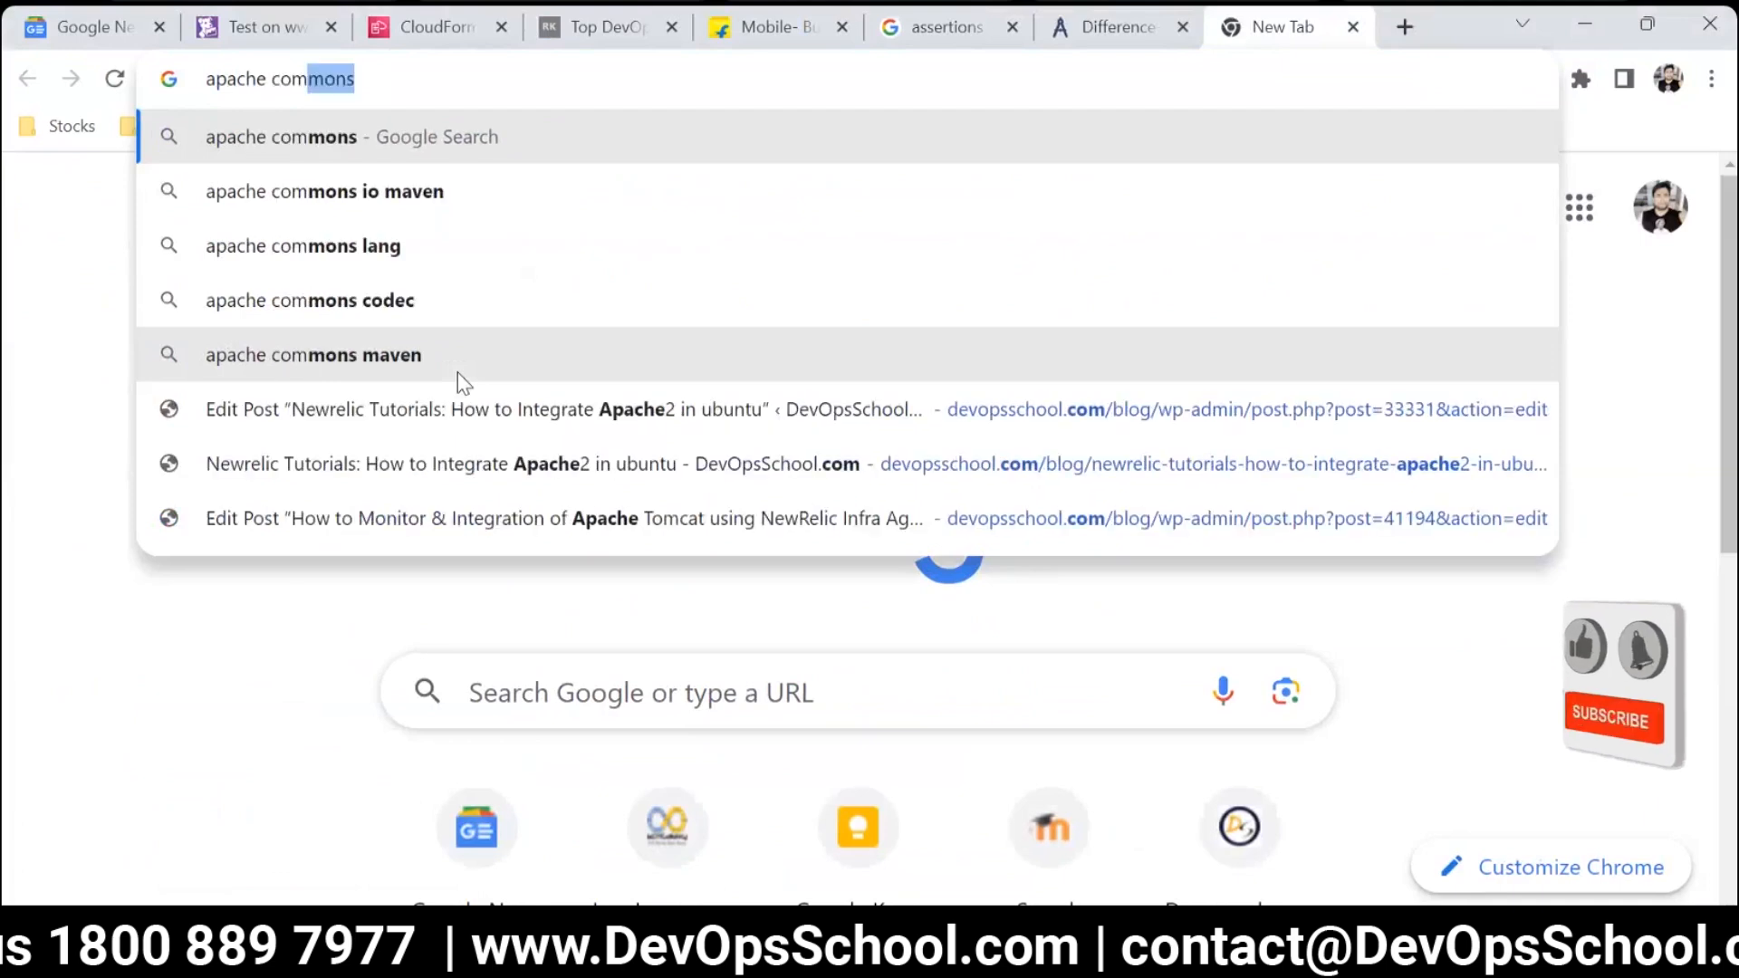
text(press)
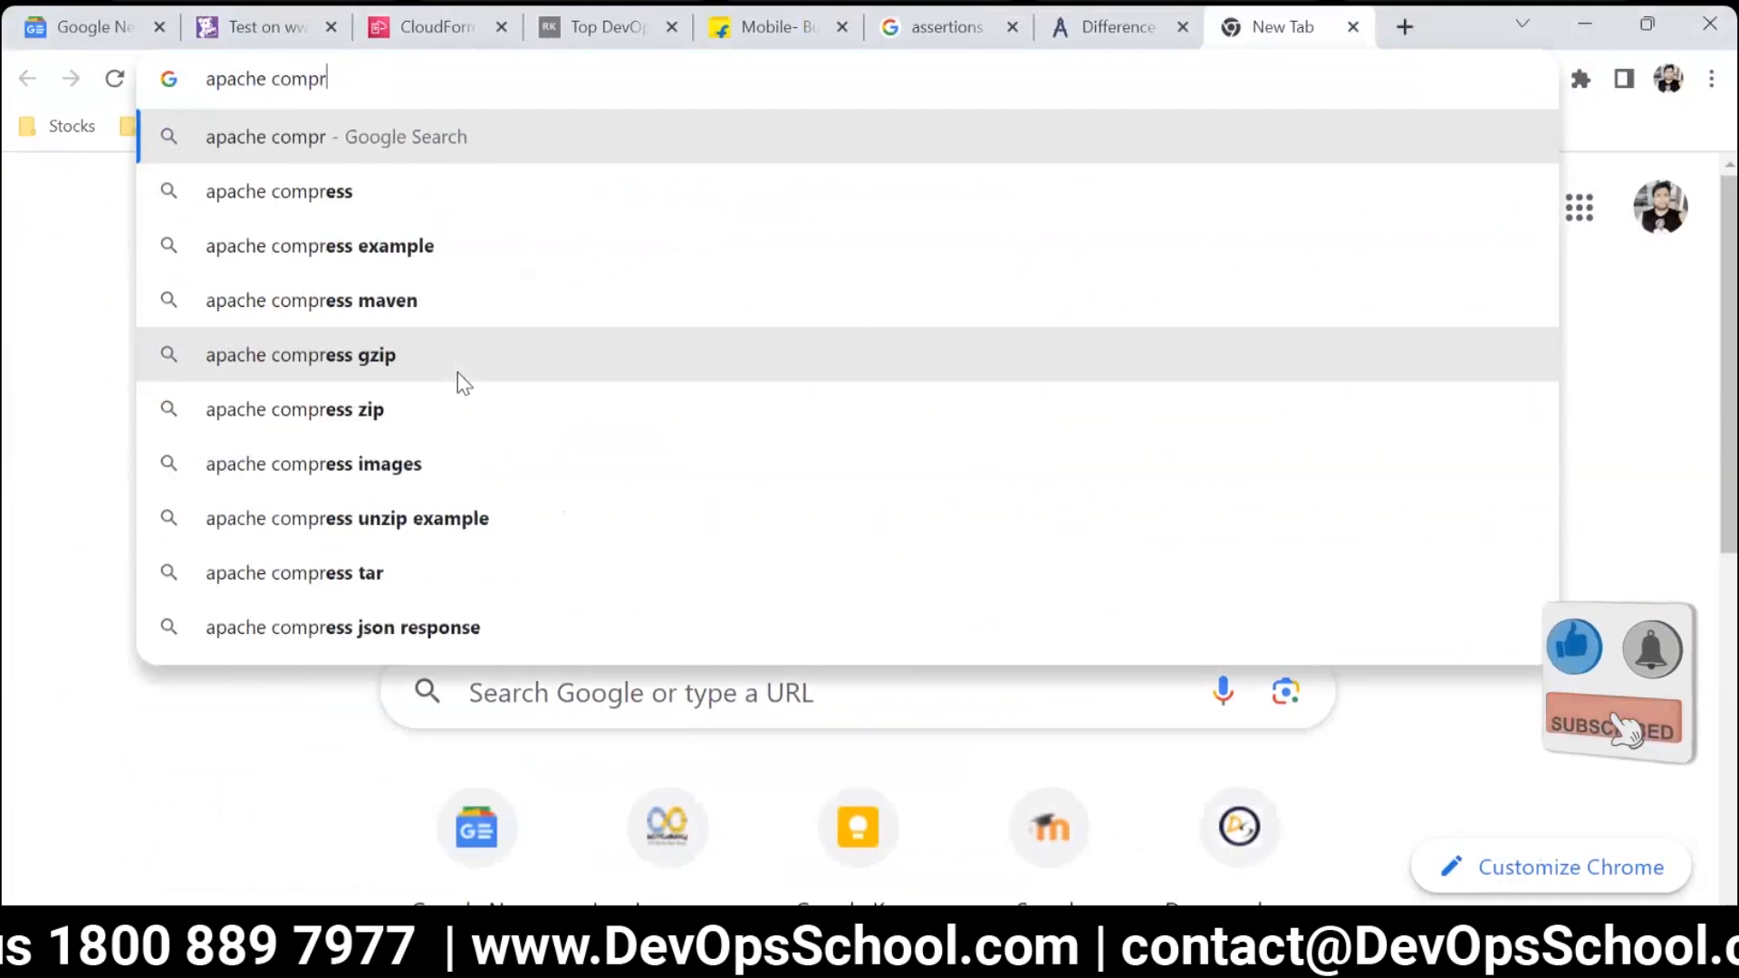
key(Down)
text(ion)
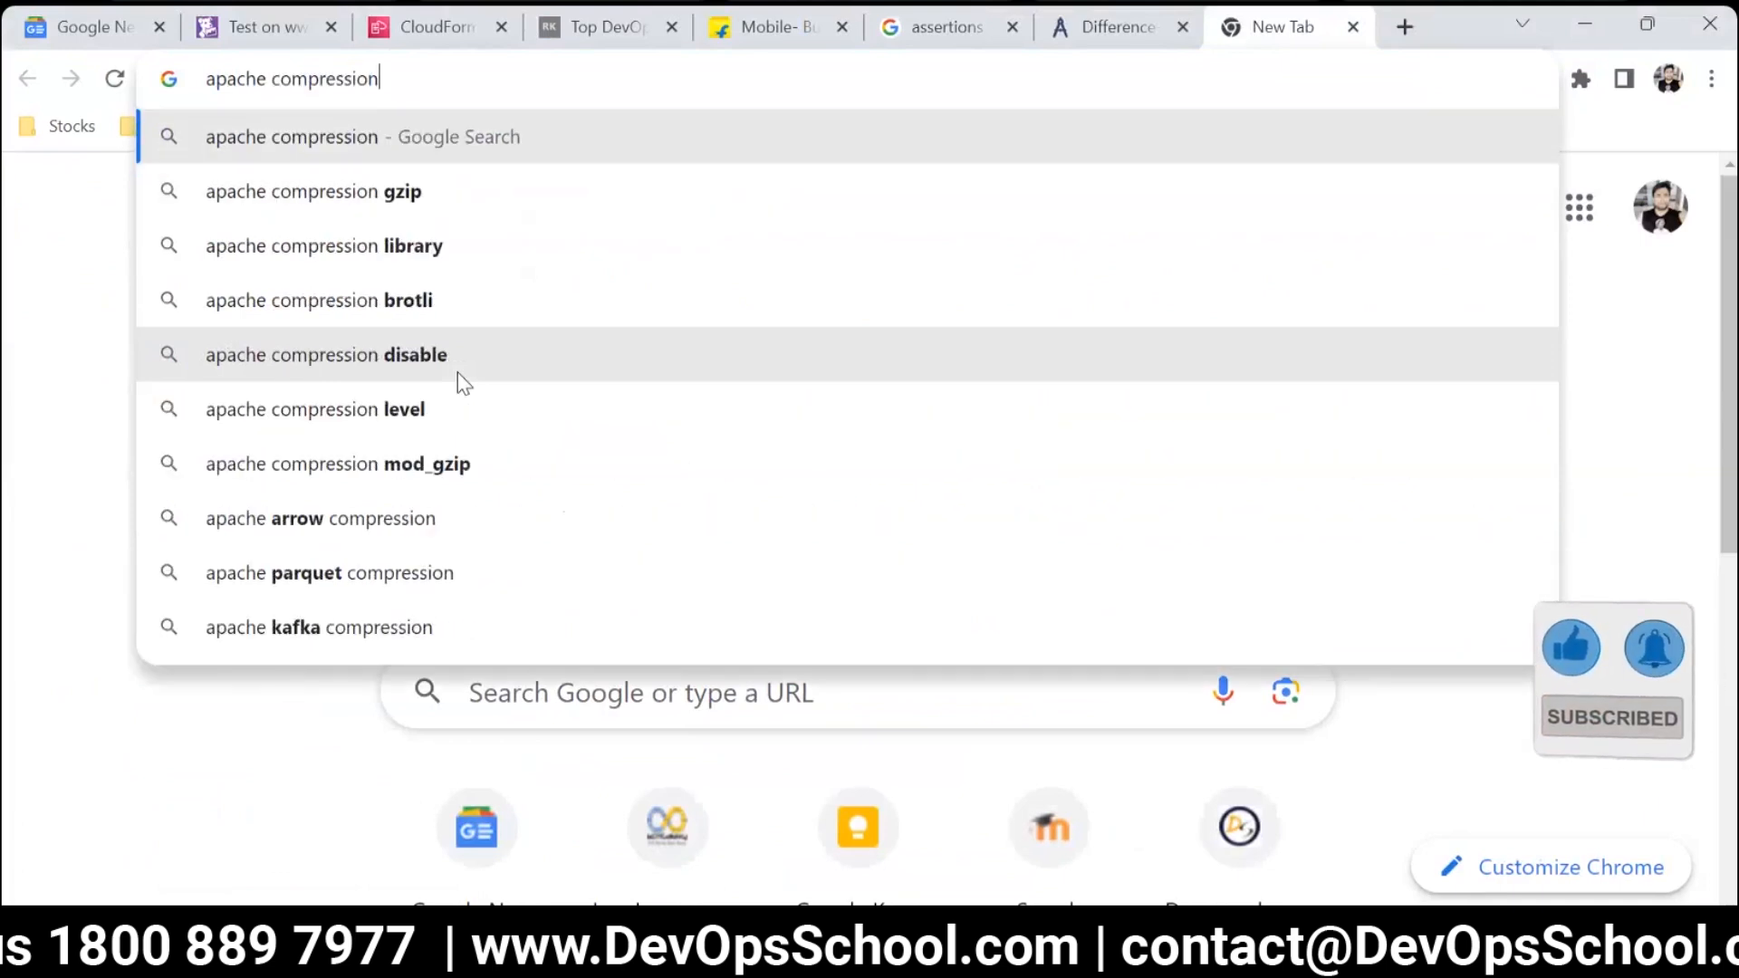
key(Return)
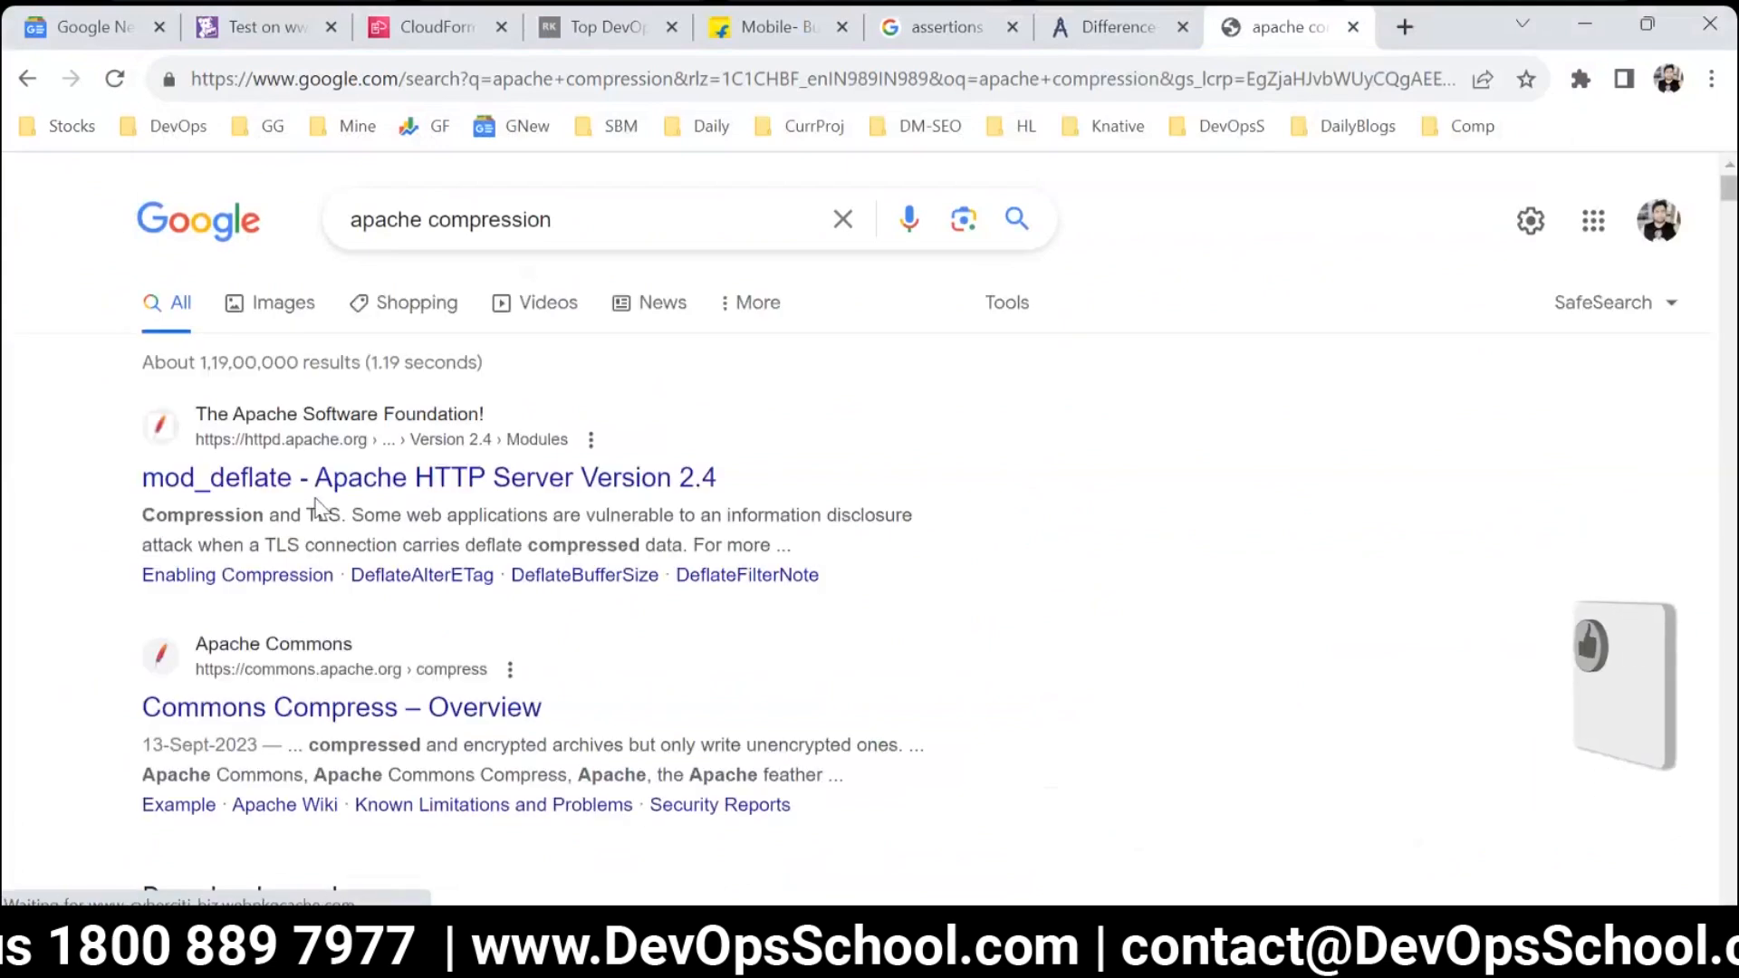
drag(131, 487, 276, 478)
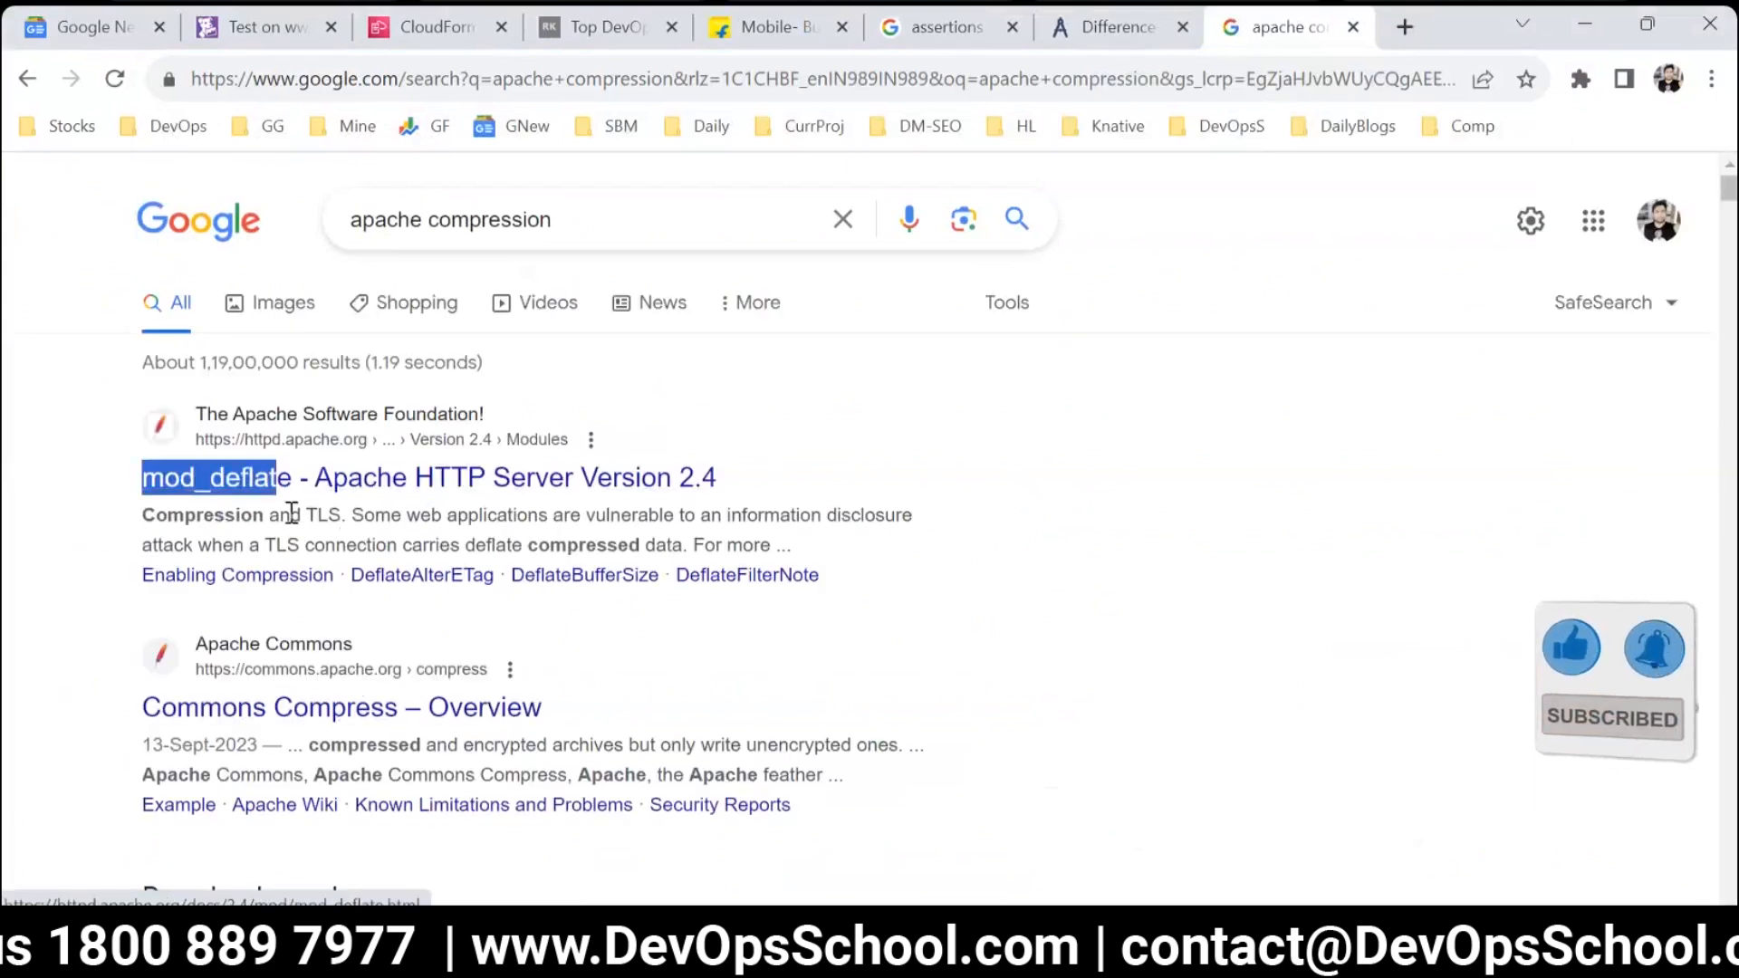
drag(214, 515, 334, 518)
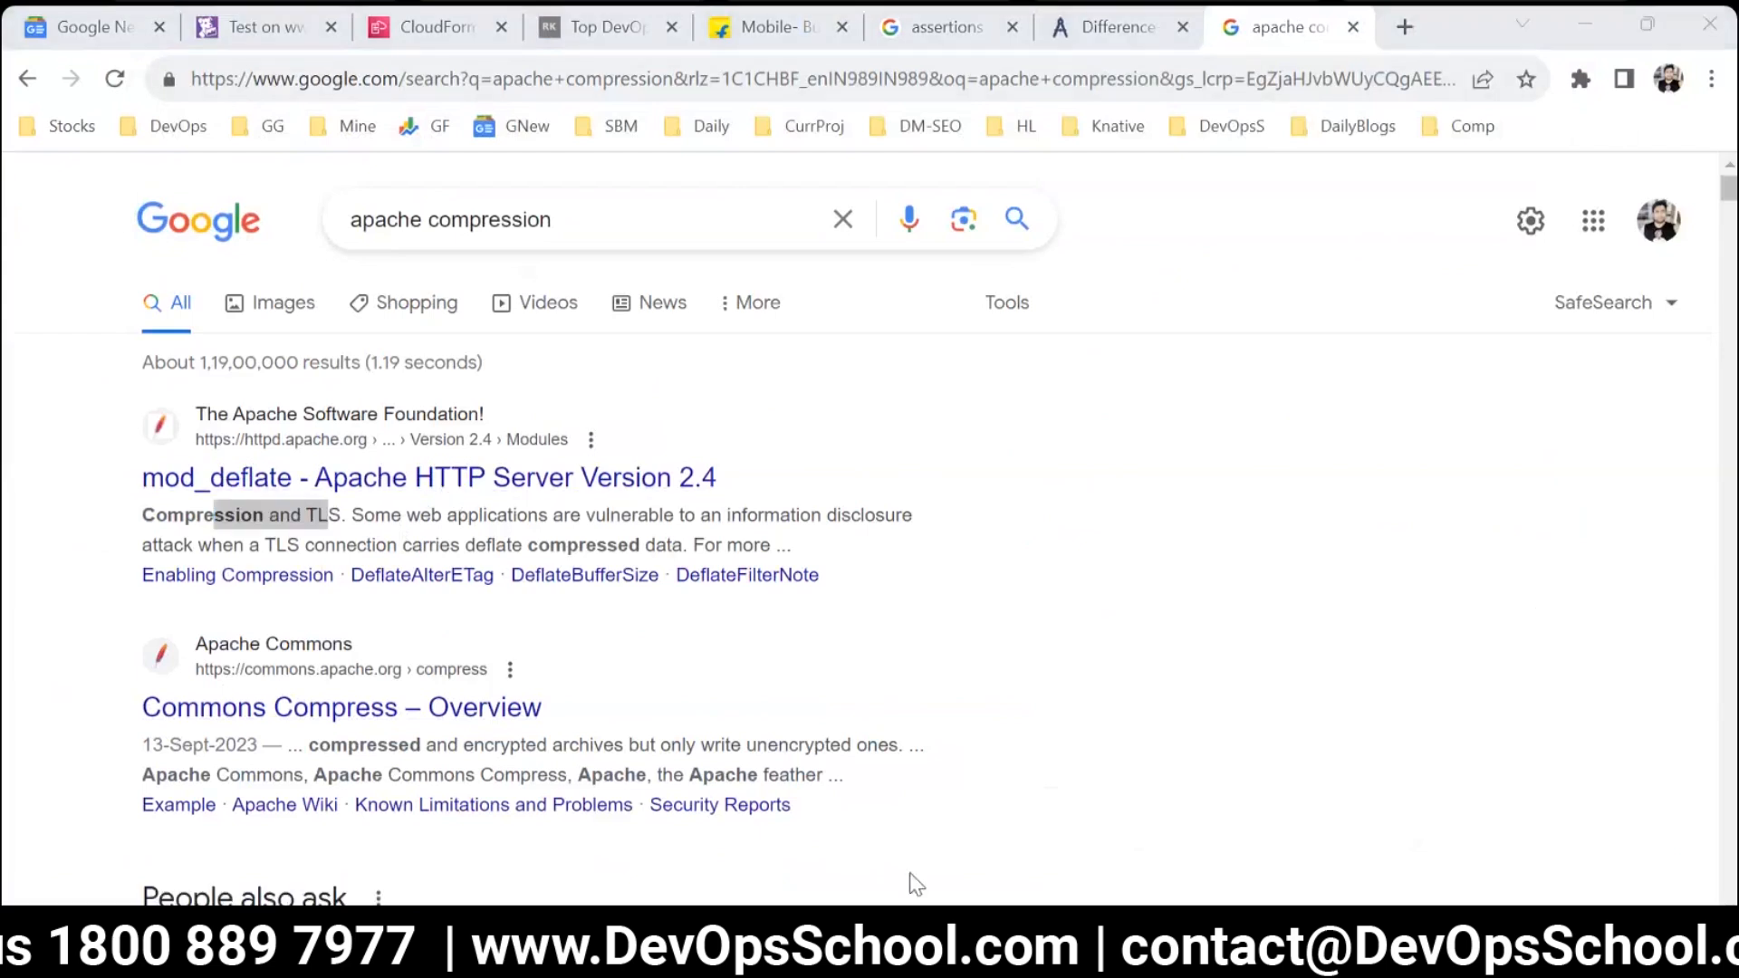
Switch back to Snipping Tool, mark and circle the SSL percentage, lead a line to a handwritten "1%", and underline the percentage.
key(alt+Tab)
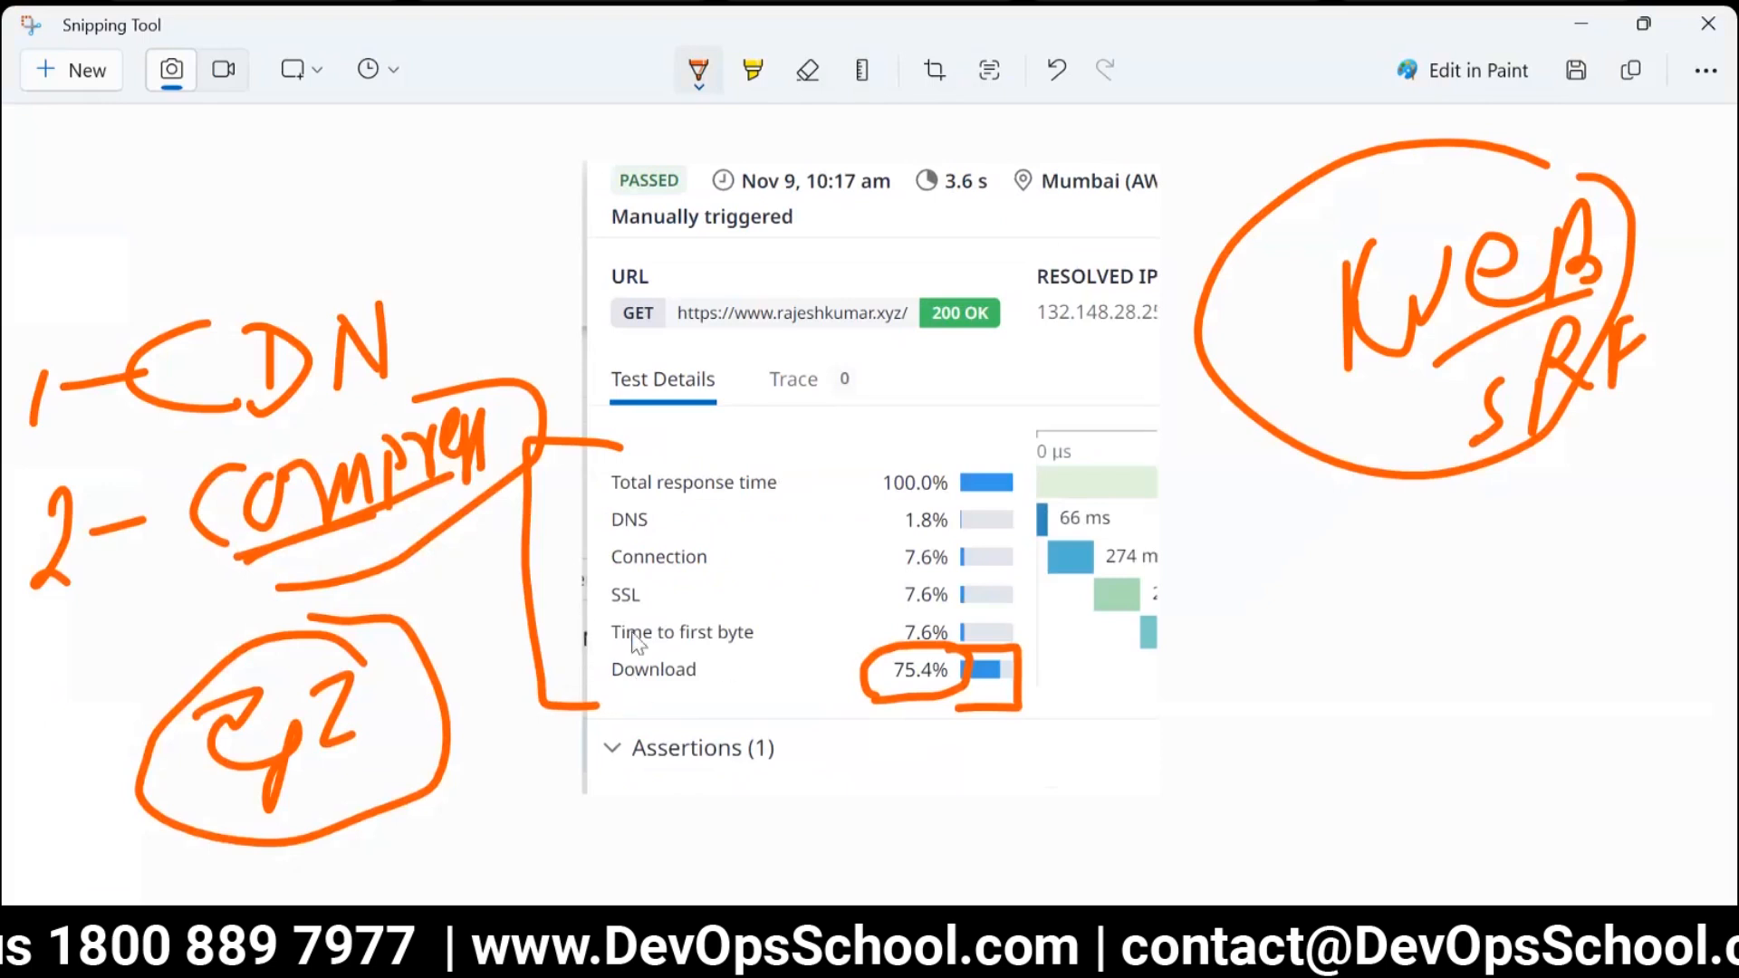
drag(608, 590, 537, 587)
mouse_move(965, 573)
mouse_down()
mouse_move(851, 605)
mouse_move(1219, 625)
mouse_up()
drag(1393, 573, 1343, 668)
click(1355, 562)
click(1387, 637)
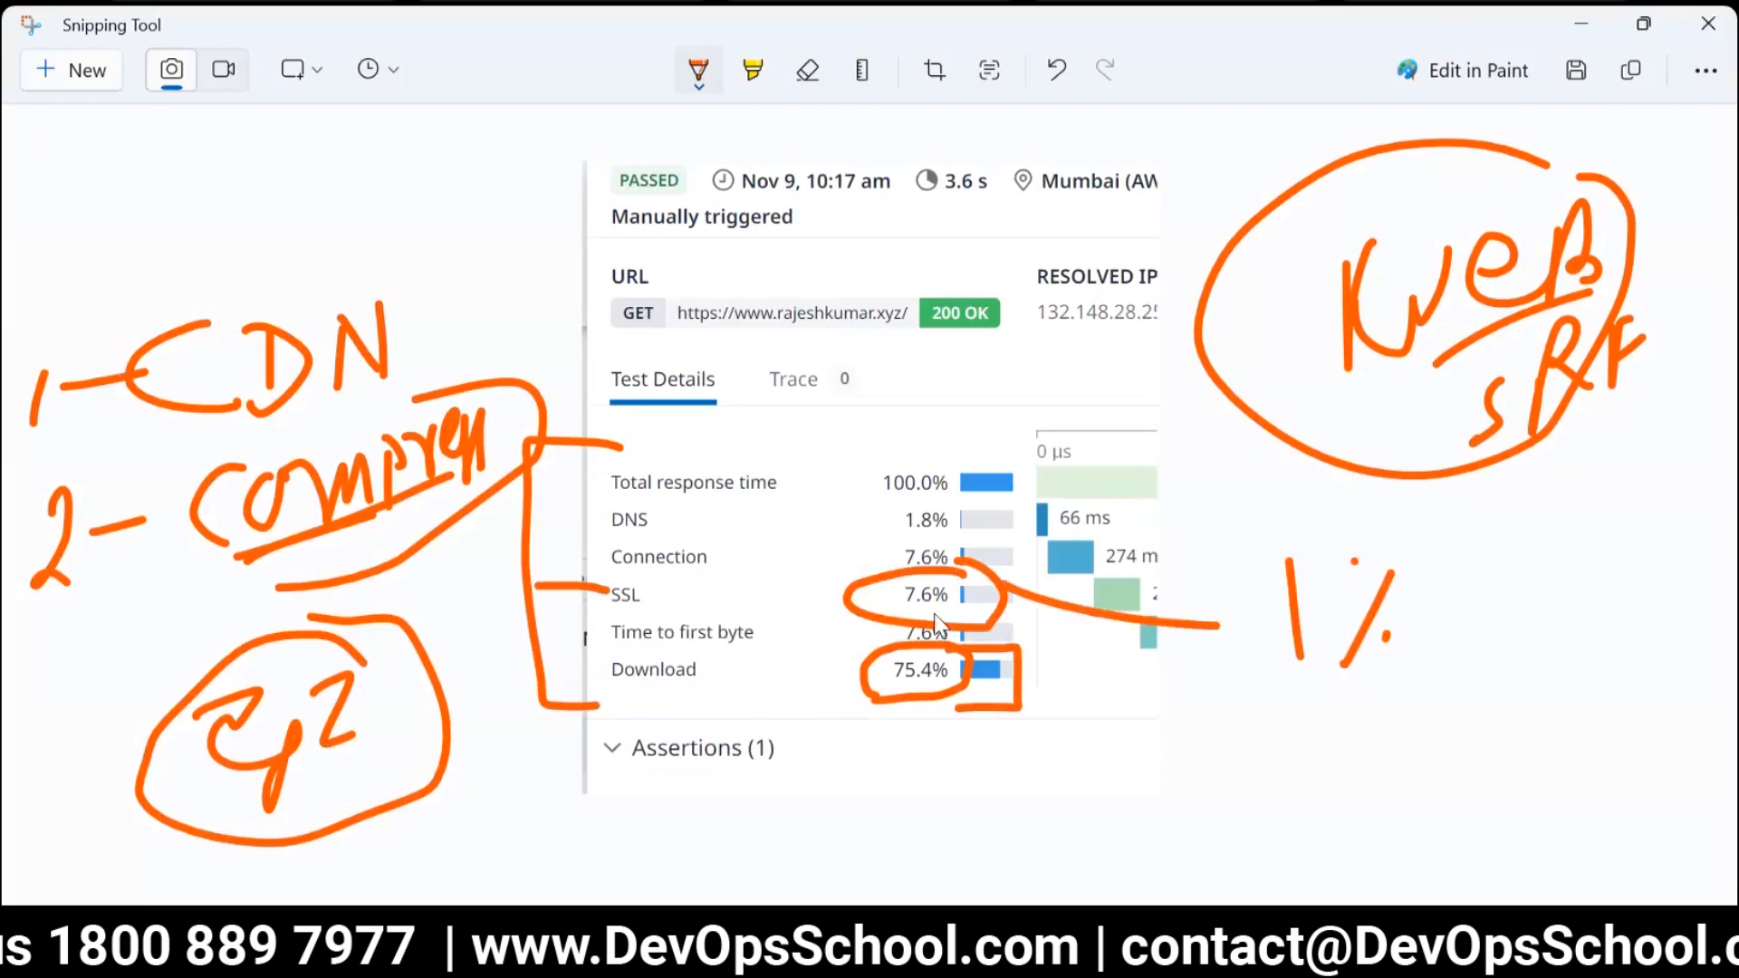
drag(900, 608, 947, 605)
Circle the SSL label, draw a line from it up past the Compress note, and handwrite "Fr" at its end.
mouse_move(694, 617)
mouse_down()
mouse_move(565, 605)
mouse_move(634, 574)
mouse_move(431, 265)
mouse_up()
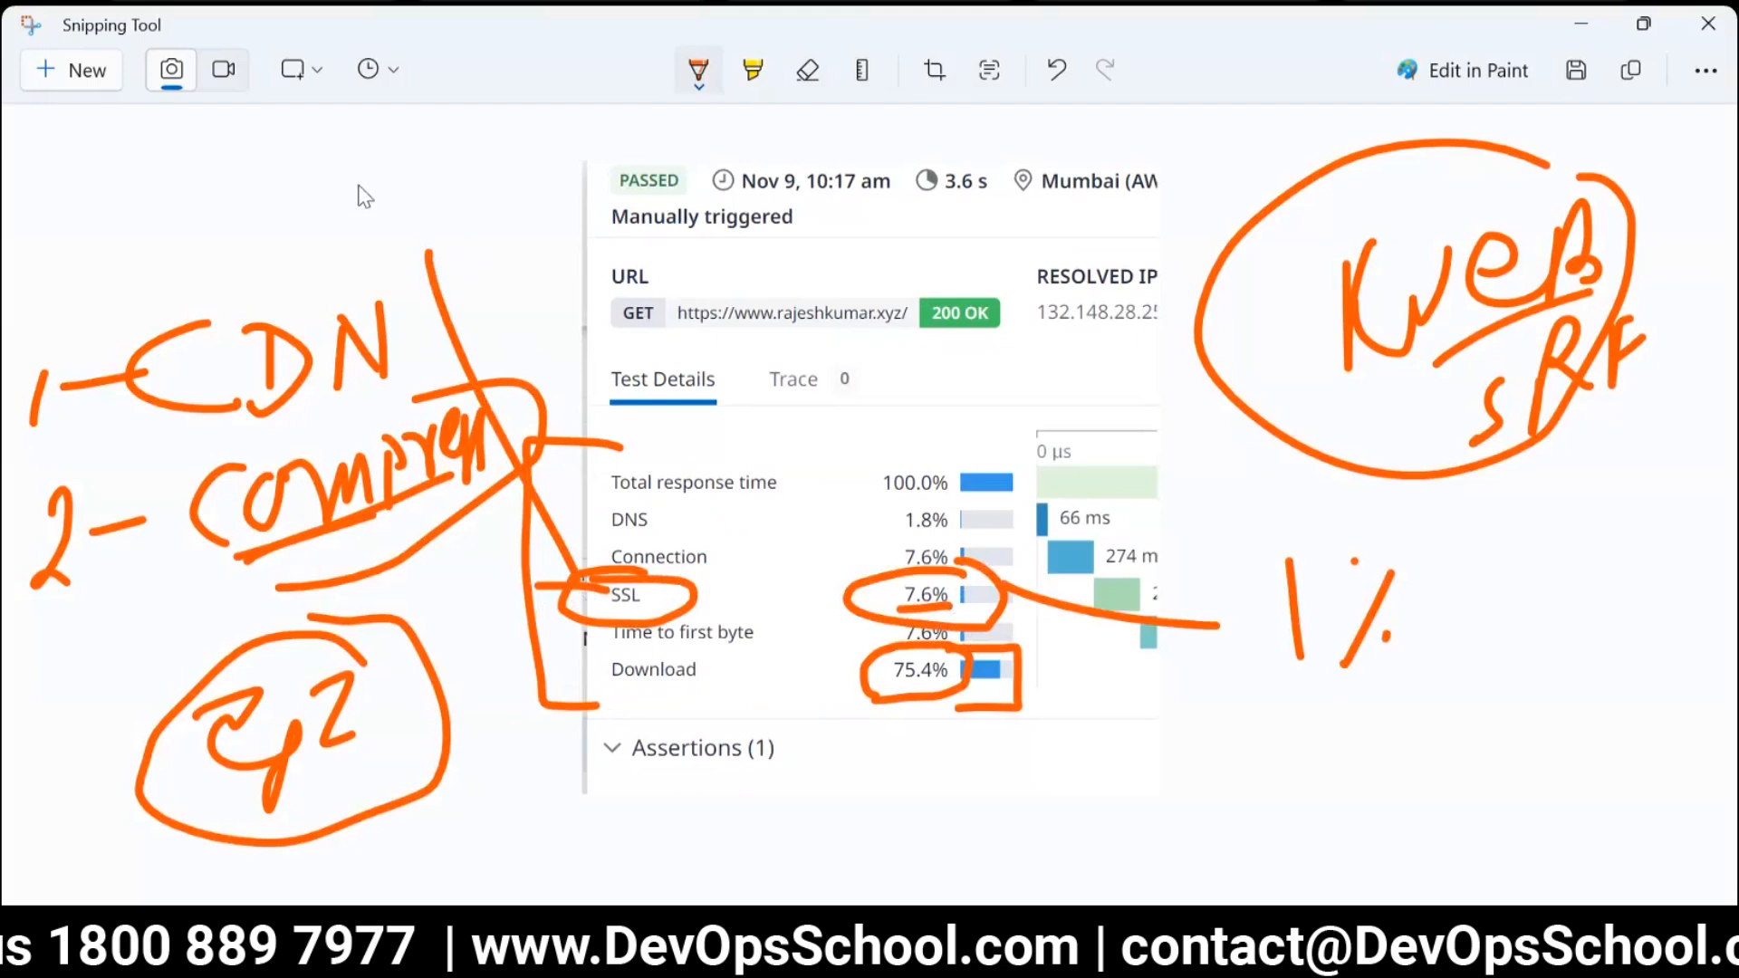
mouse_move(377, 142)
mouse_down()
mouse_move(388, 221)
mouse_move(422, 150)
mouse_move(424, 182)
mouse_move(457, 195)
mouse_up()
drag(469, 154, 463, 216)
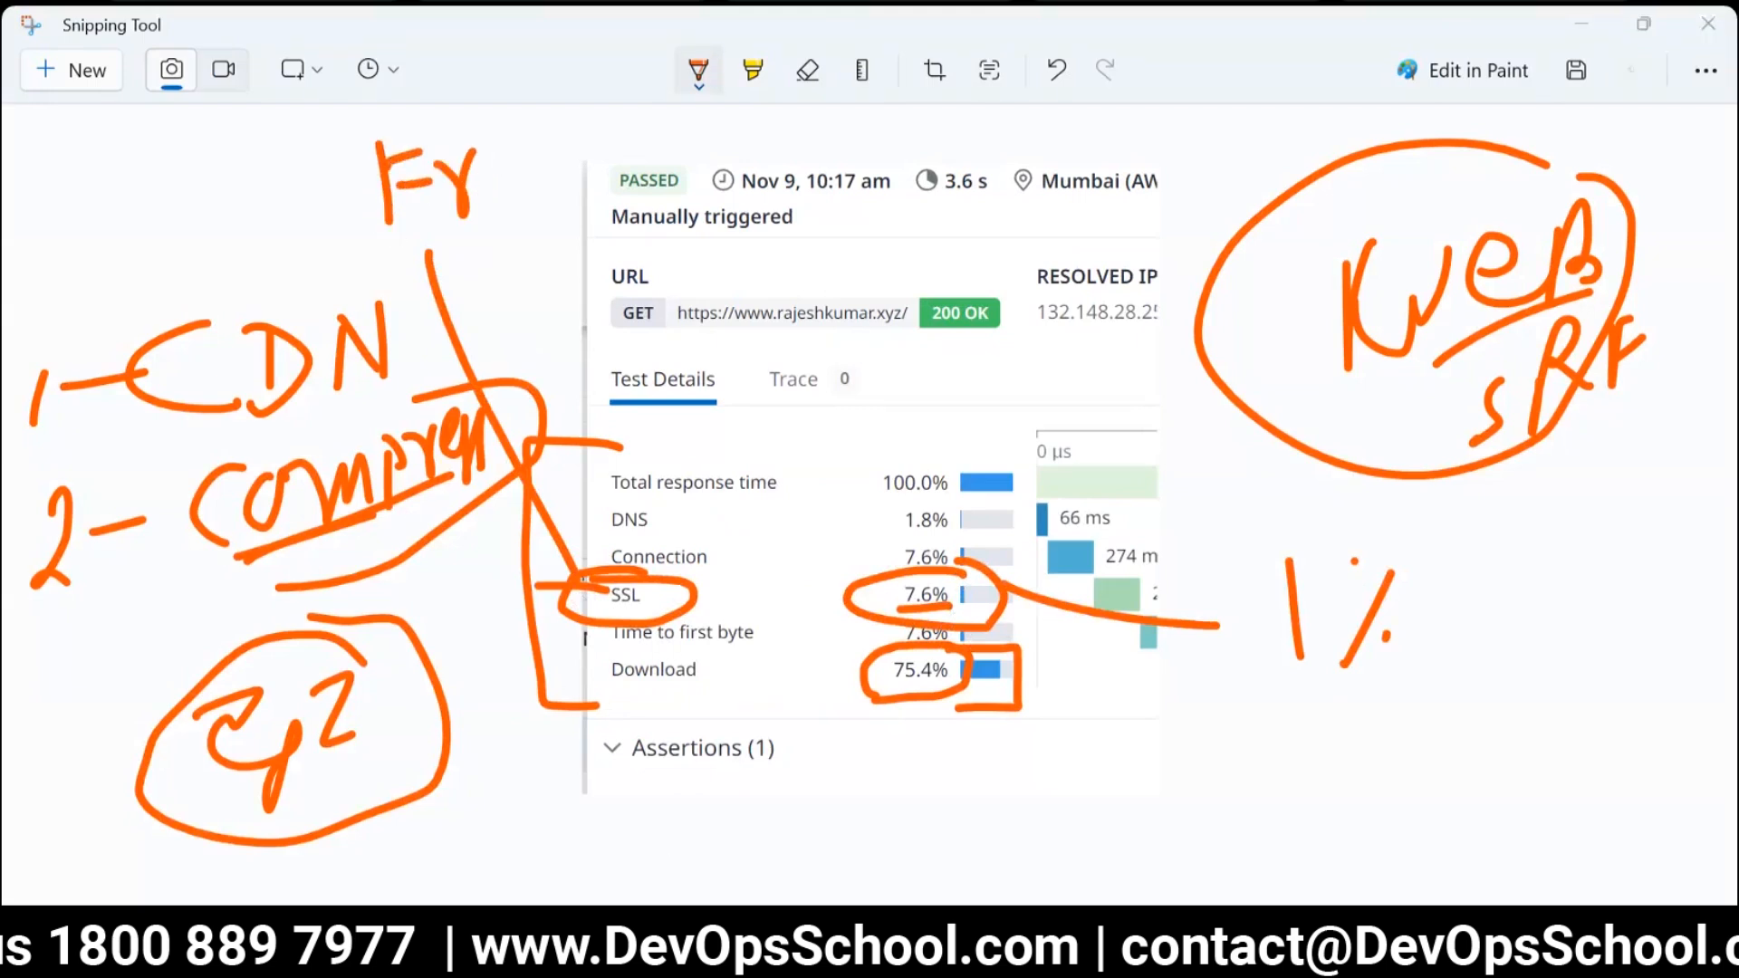
Switch to Chrome and search Google for "free certificate for website" in a new tab.
click(1581, 24)
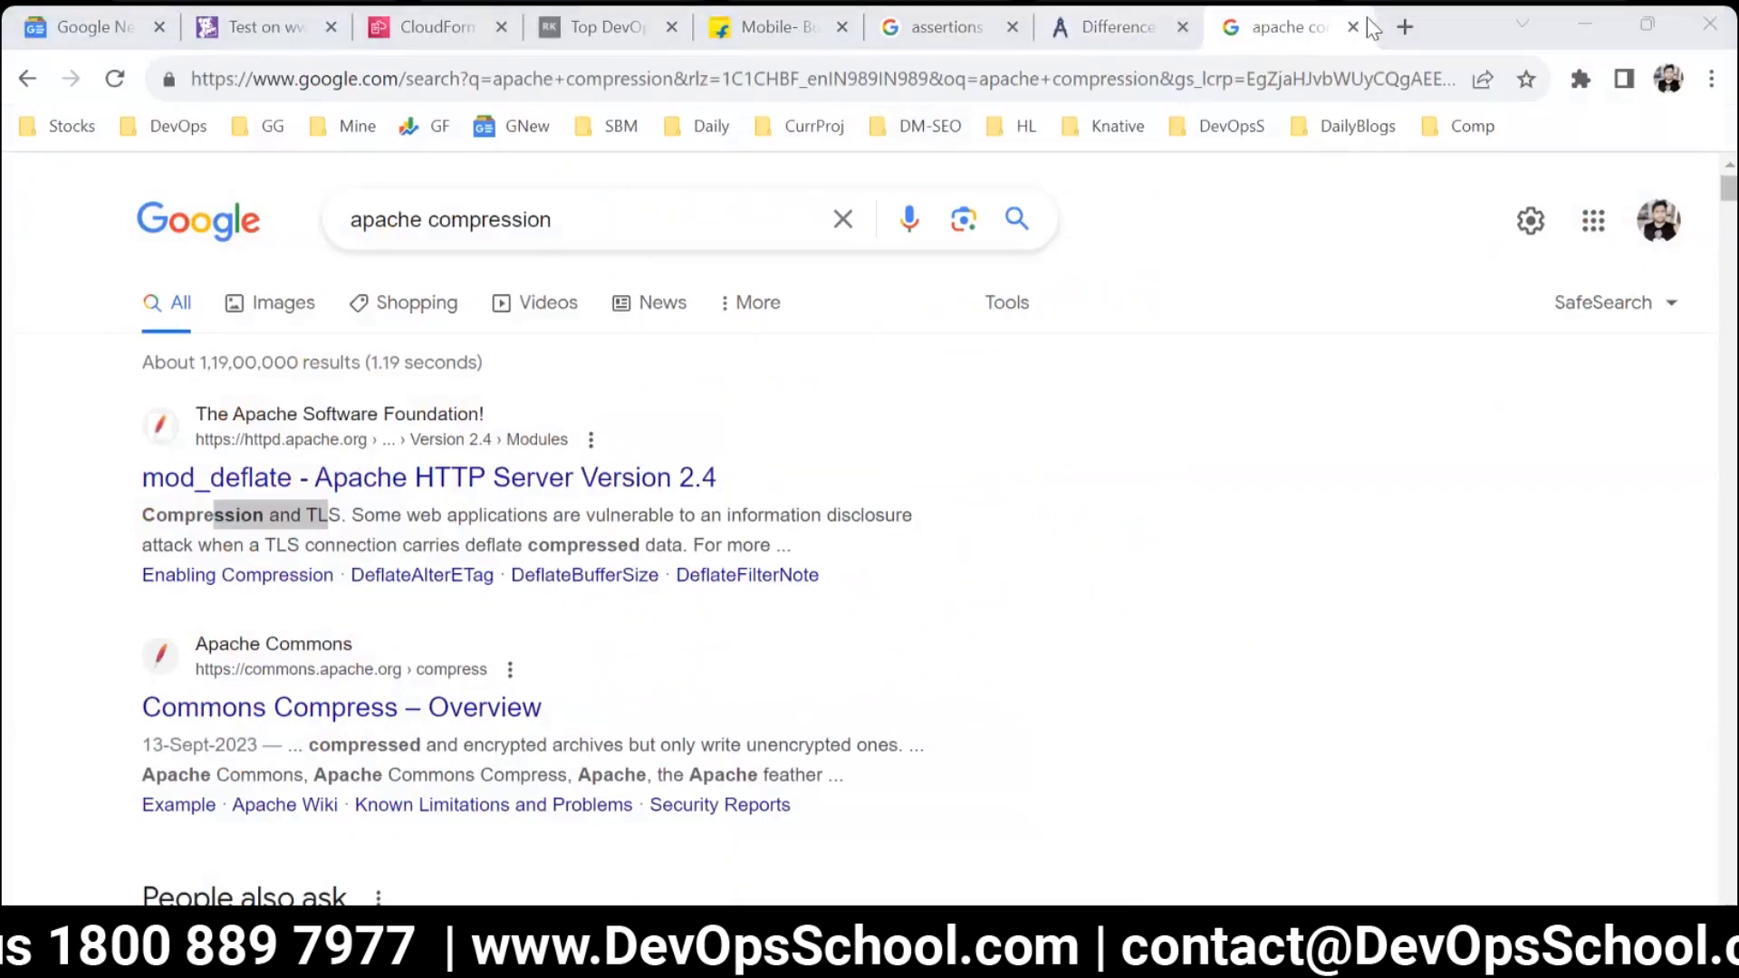
click(1405, 27)
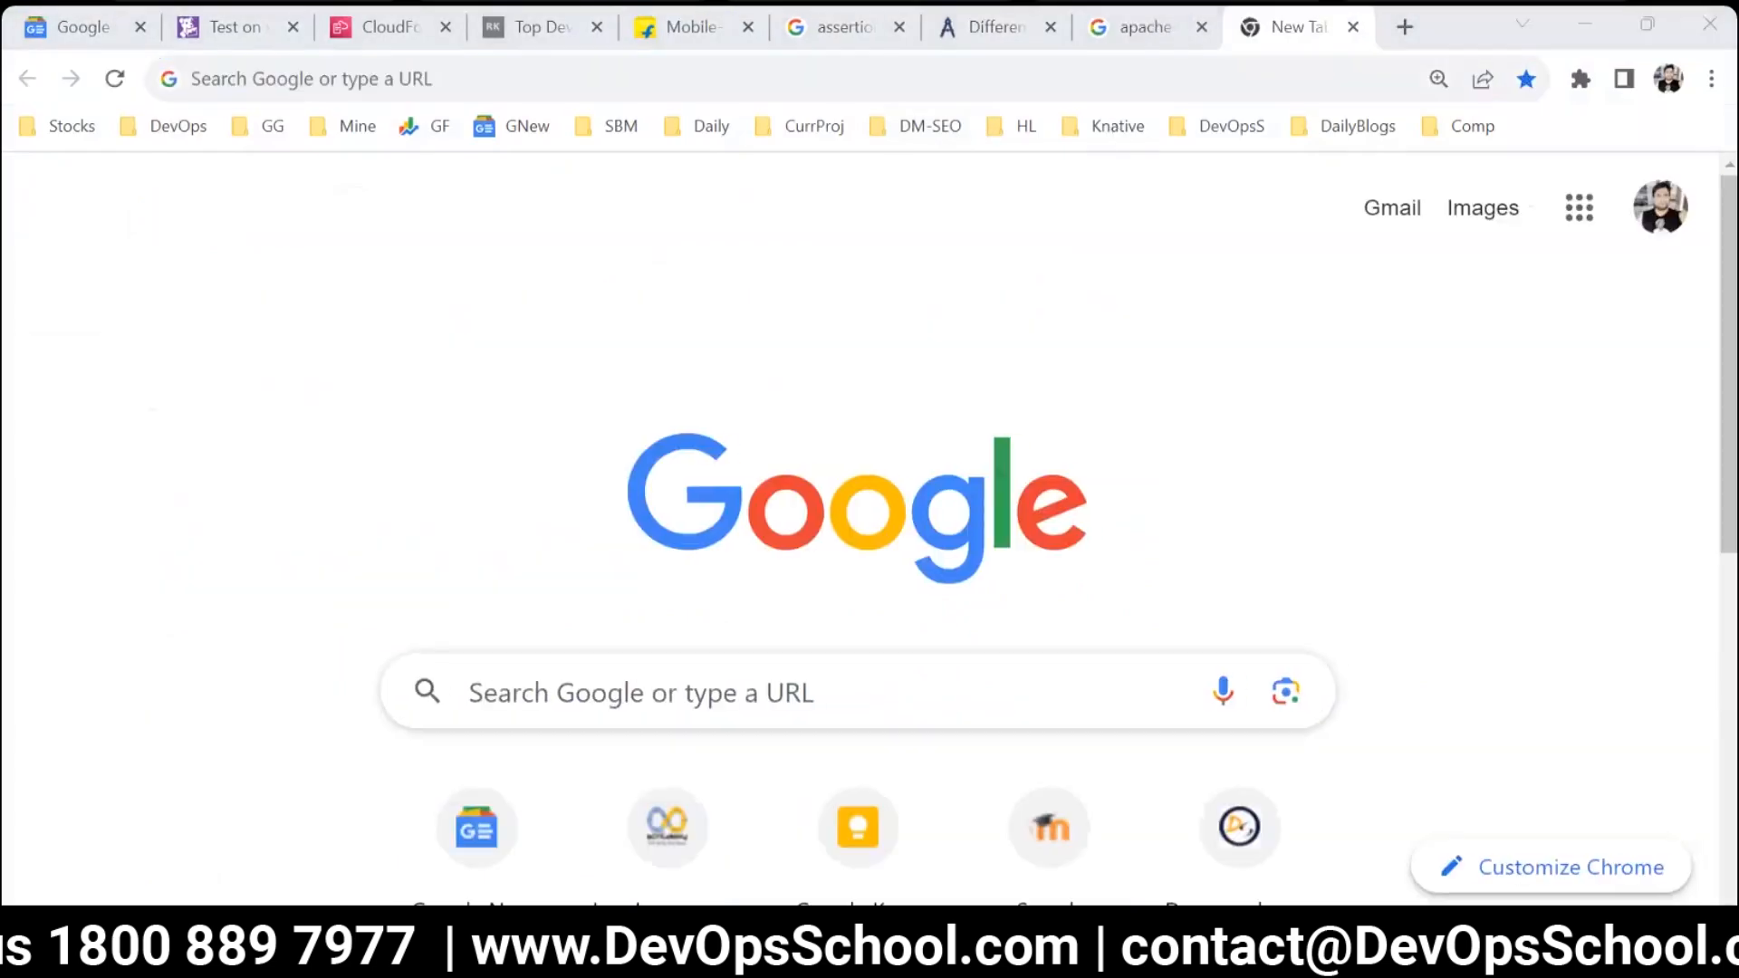
click(713, 80)
text(free cer)
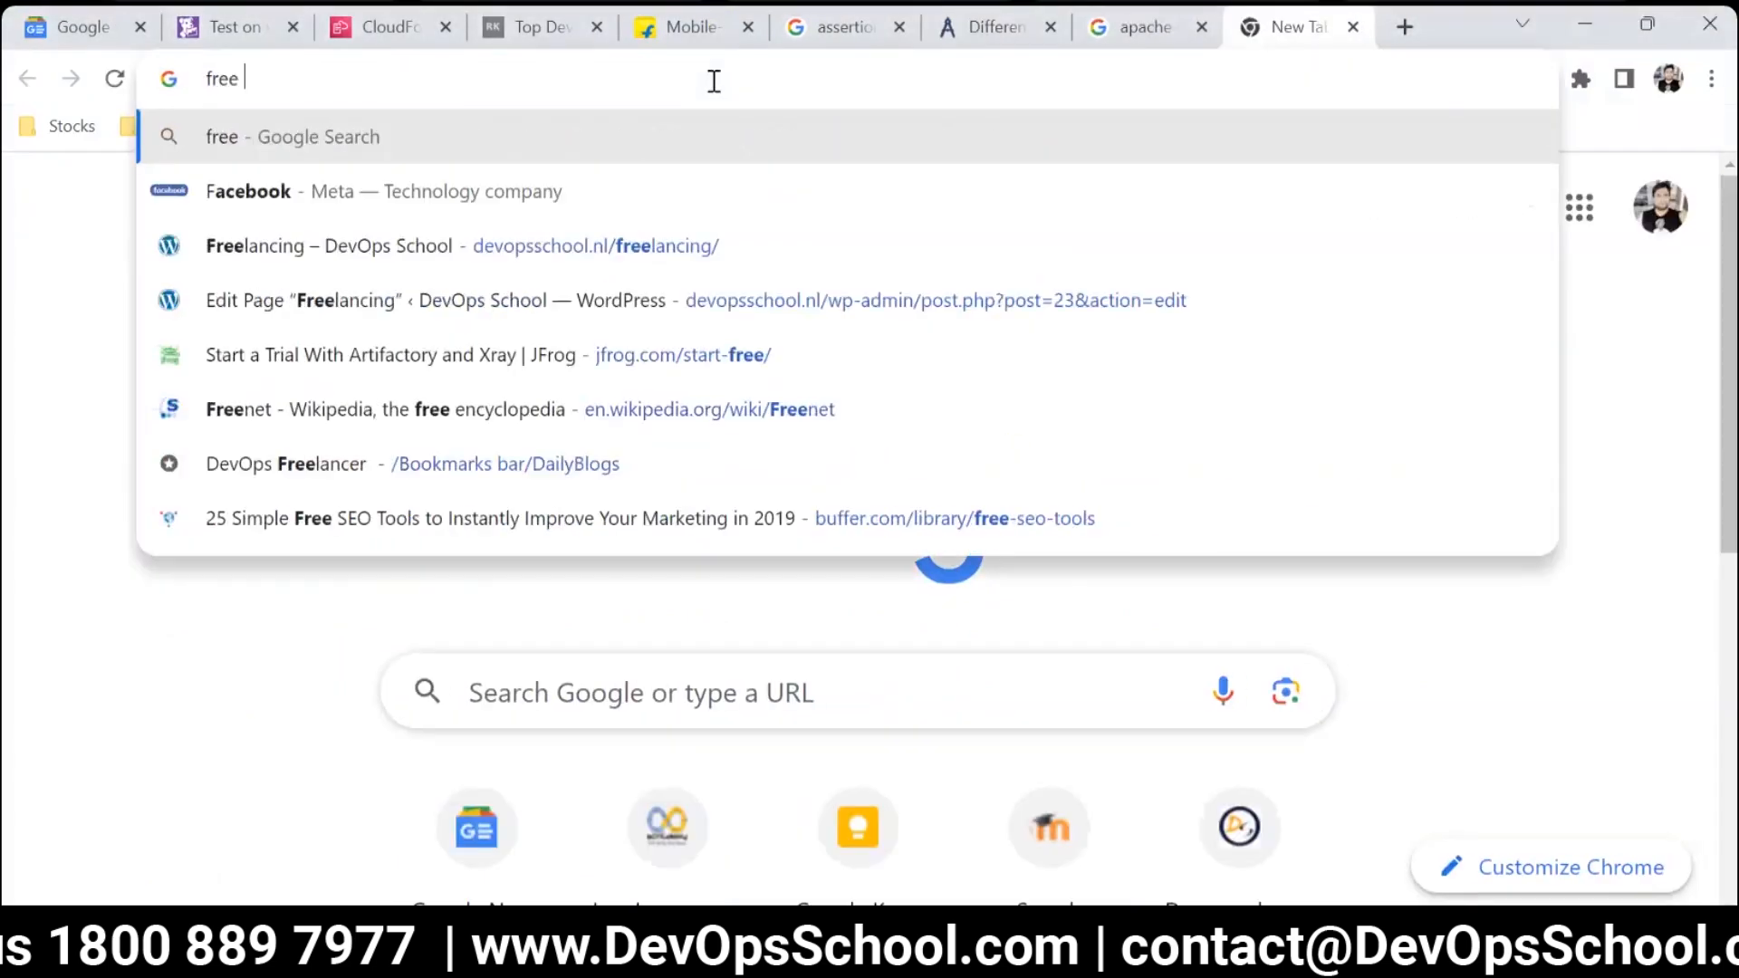
key(Right)
key(BackSpace)
key(BackSpace)
key(BackSpace)
key(BackSpace)
key(BackSpace)
key(BackSpace)
key(BackSpace)
key(BackSpace)
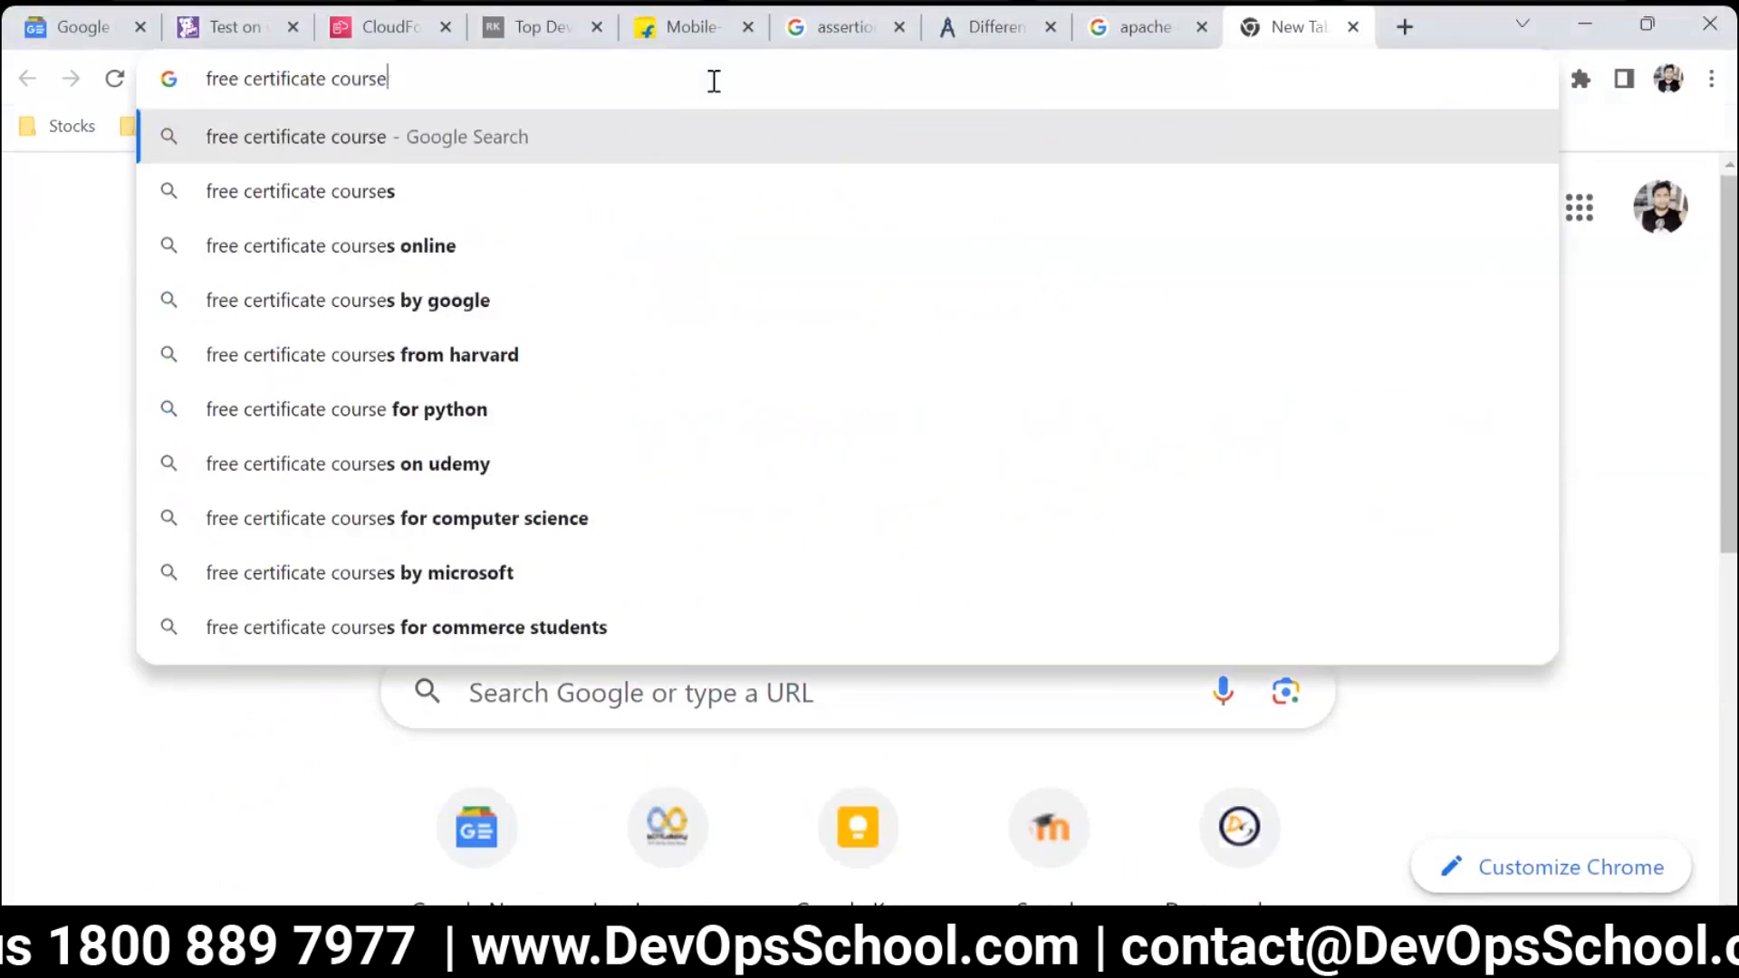
text(for websi)
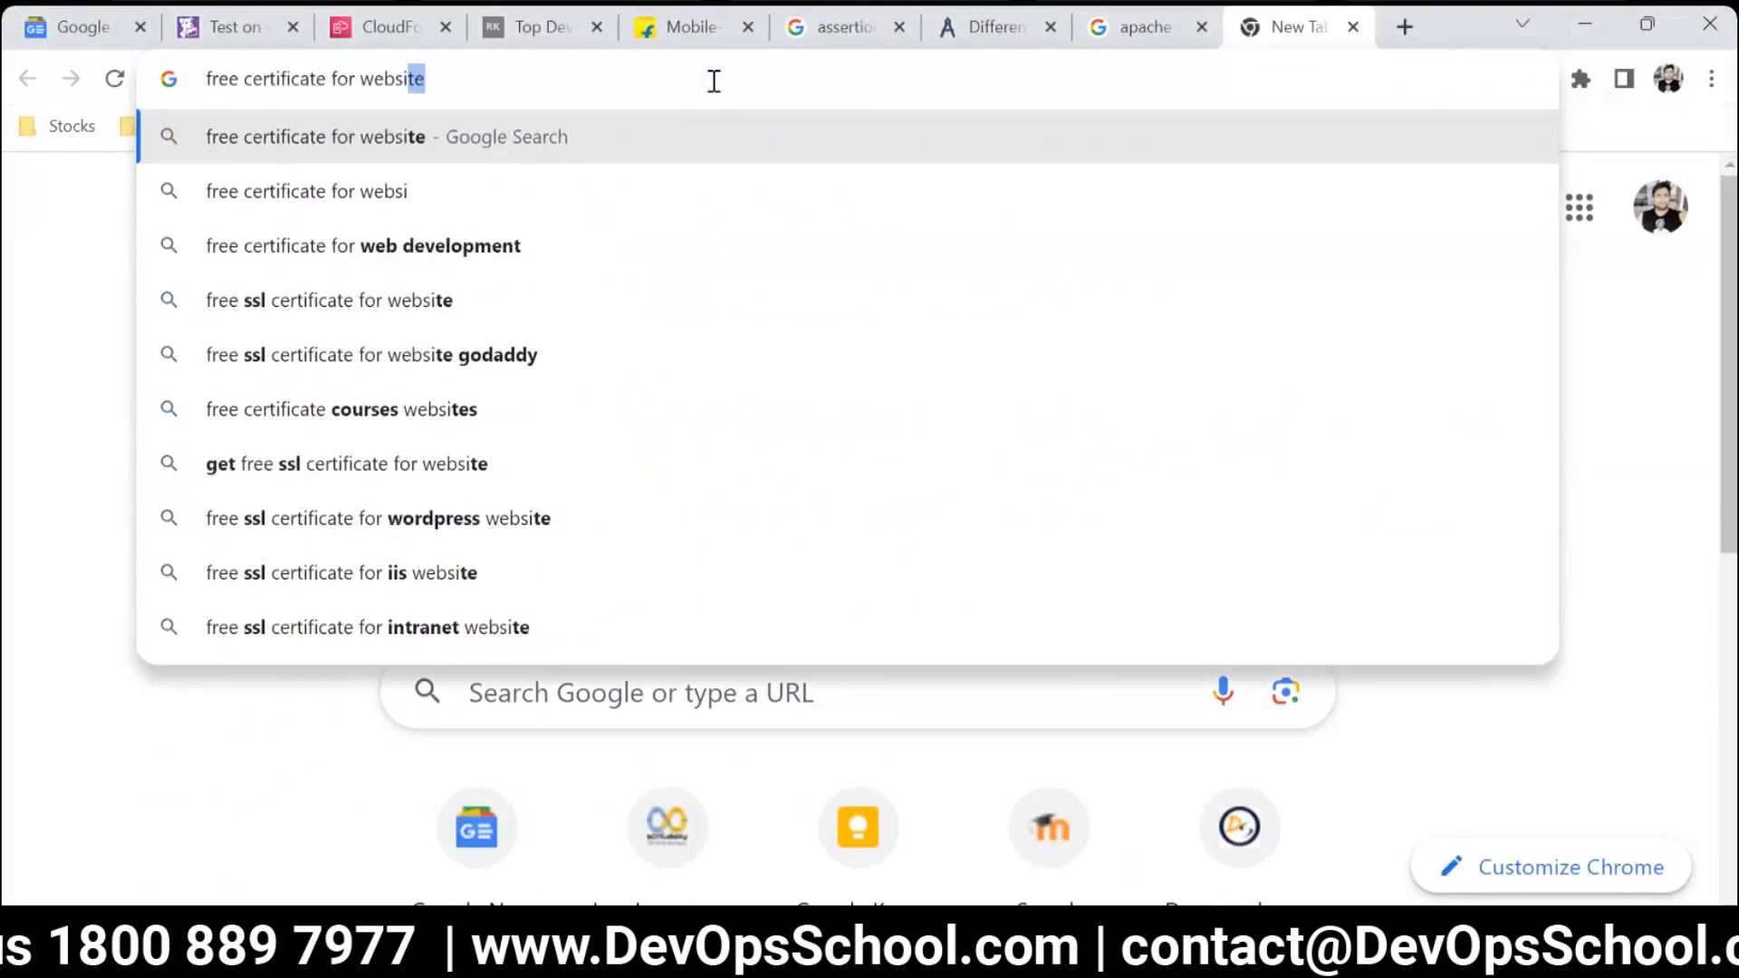
key(Return)
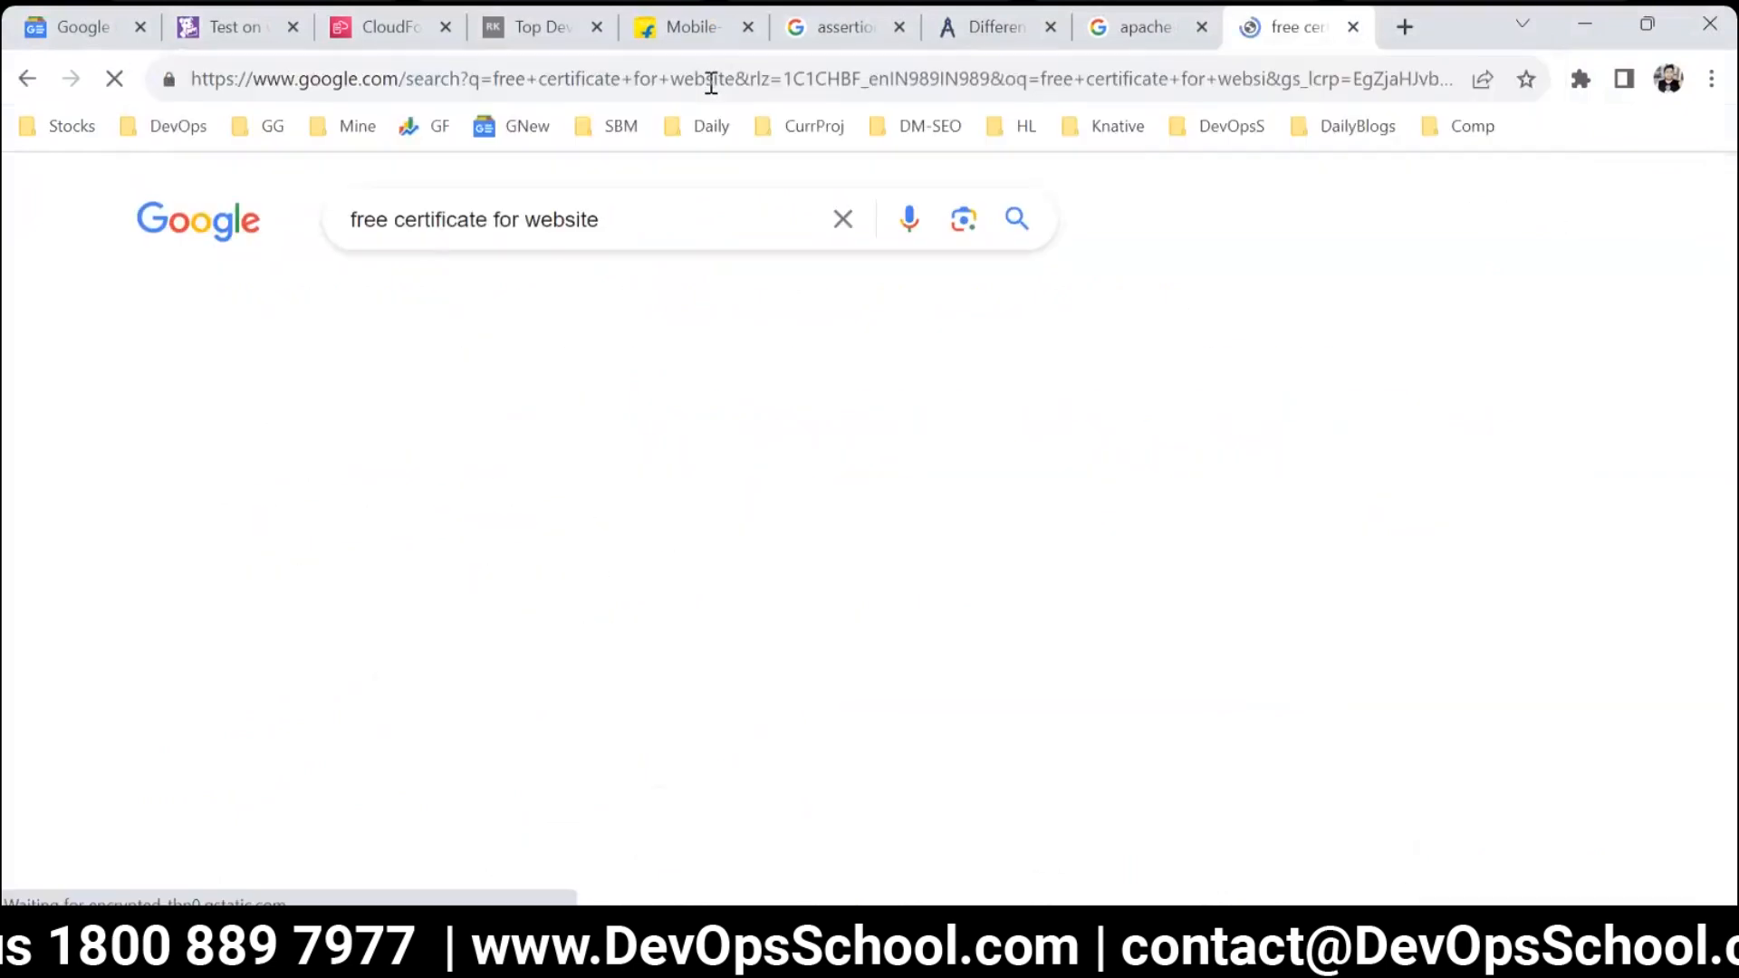
Open the Let's Encrypt site from the search results and highlight its headline about providing TLS certificates.
scroll(643, 614, down, 4)
scroll(643, 614, down, 5)
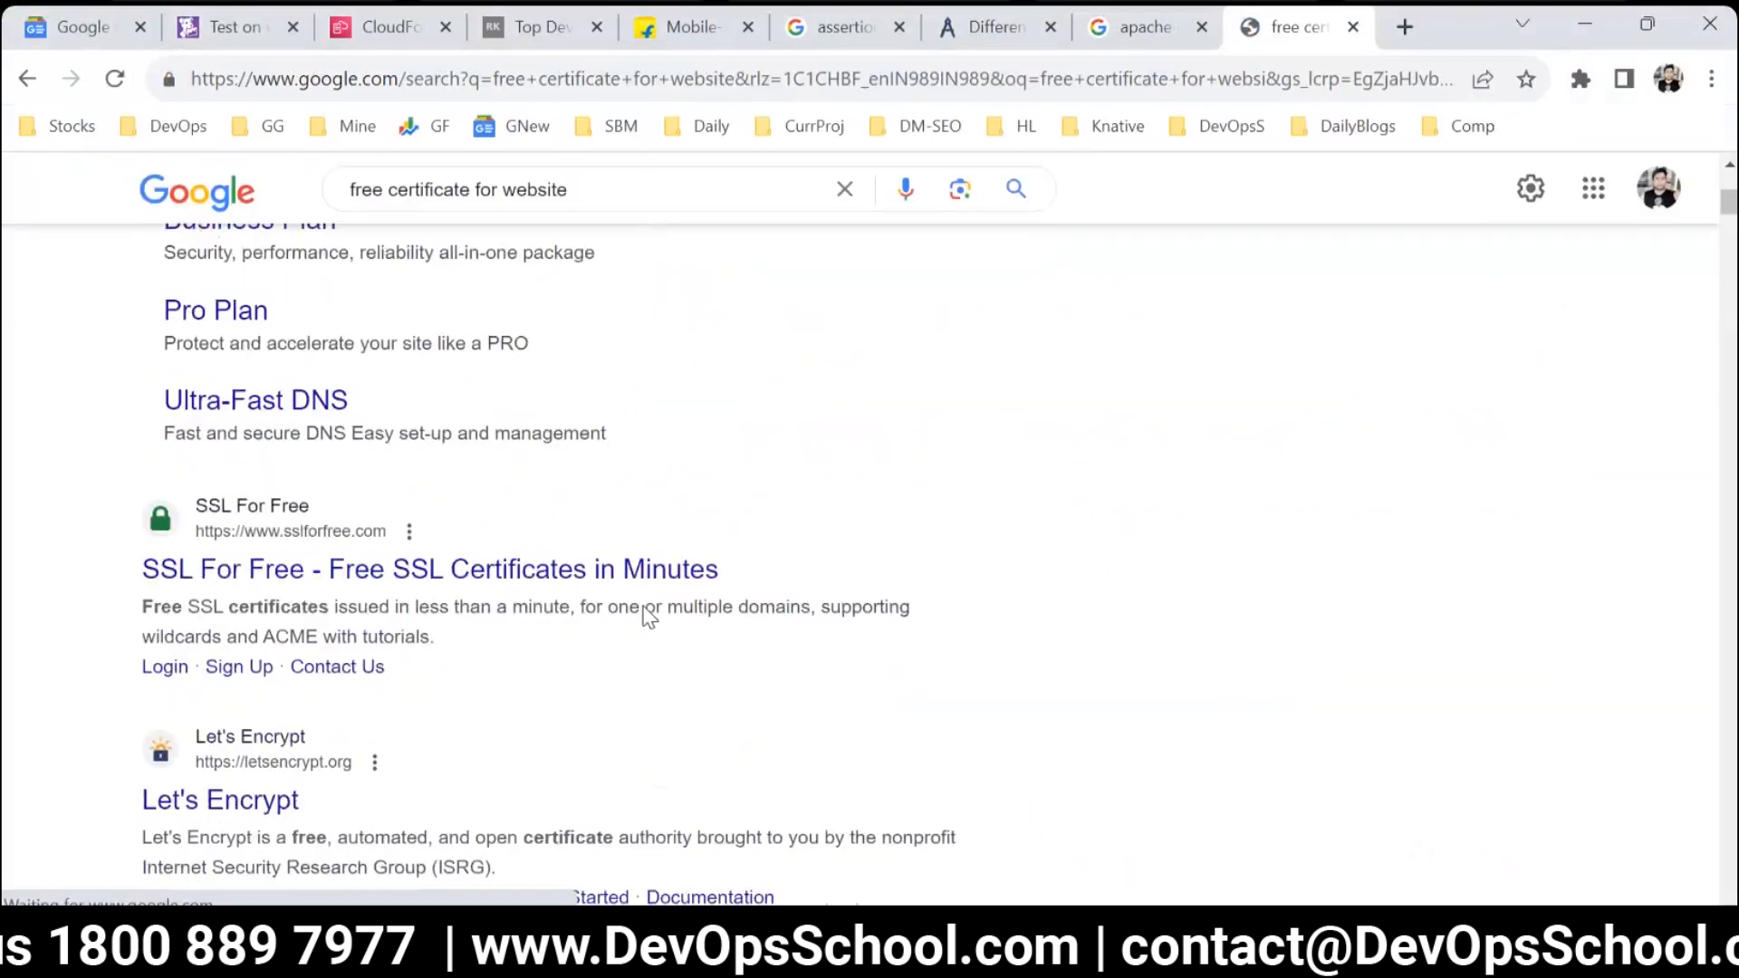
click(228, 481)
drag(543, 503, 1024, 571)
click(972, 525)
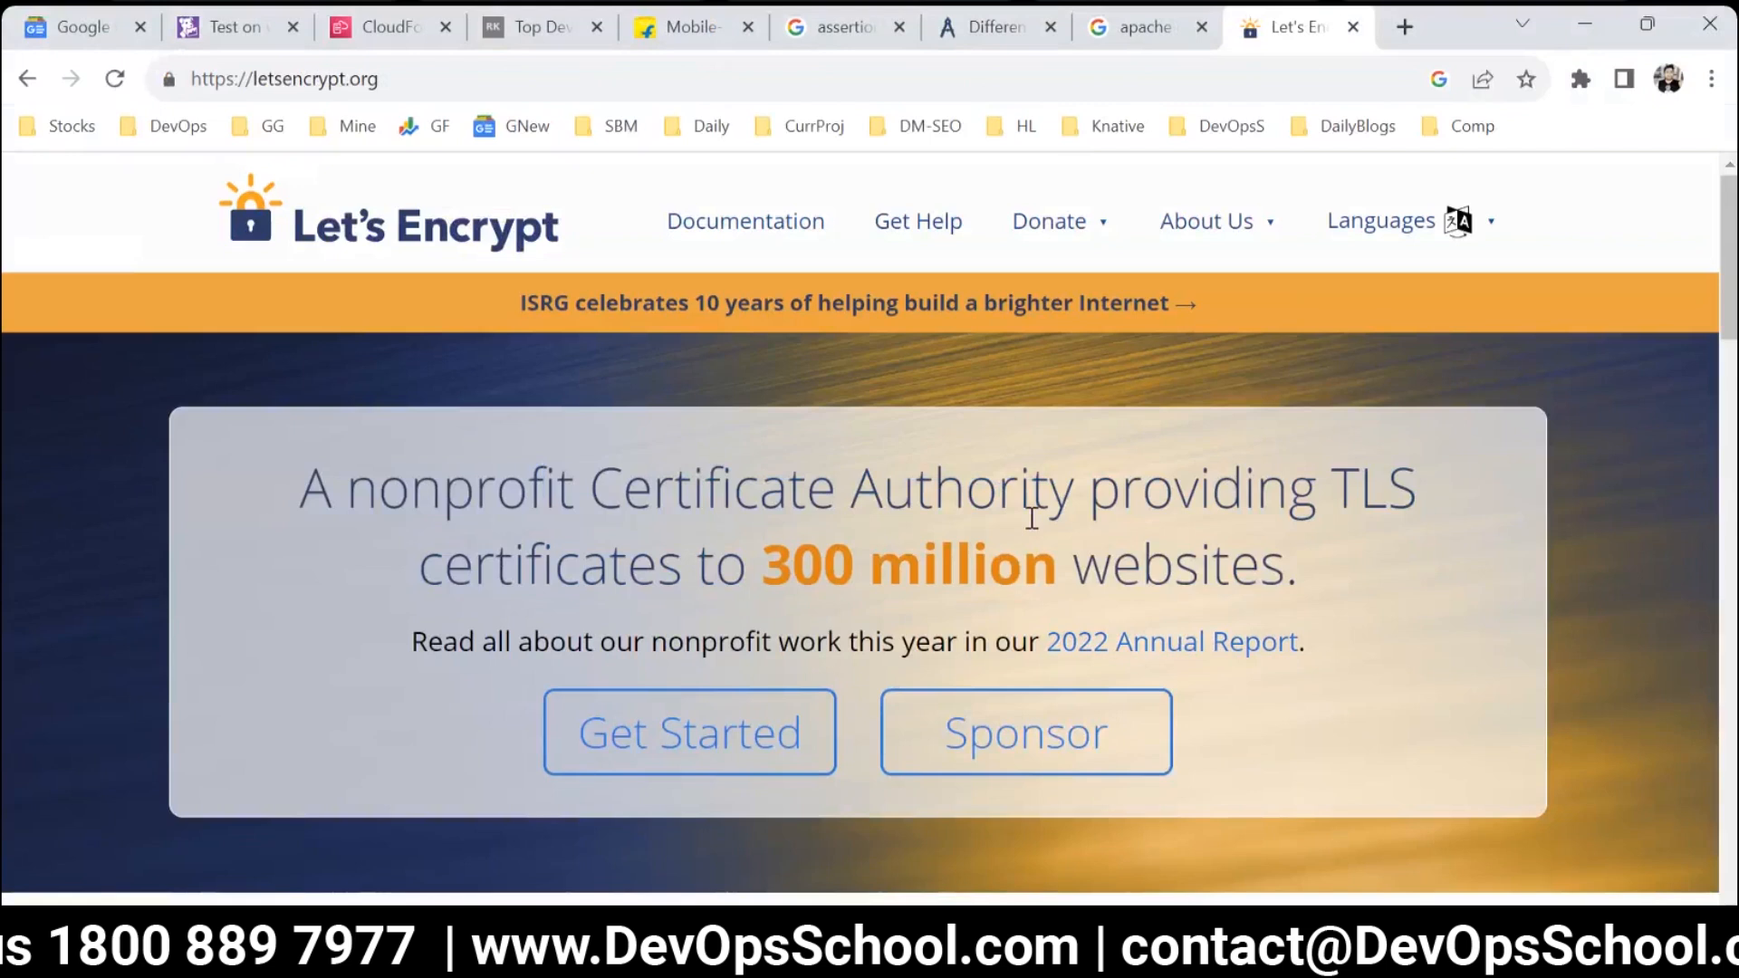
drag(536, 489, 1290, 584)
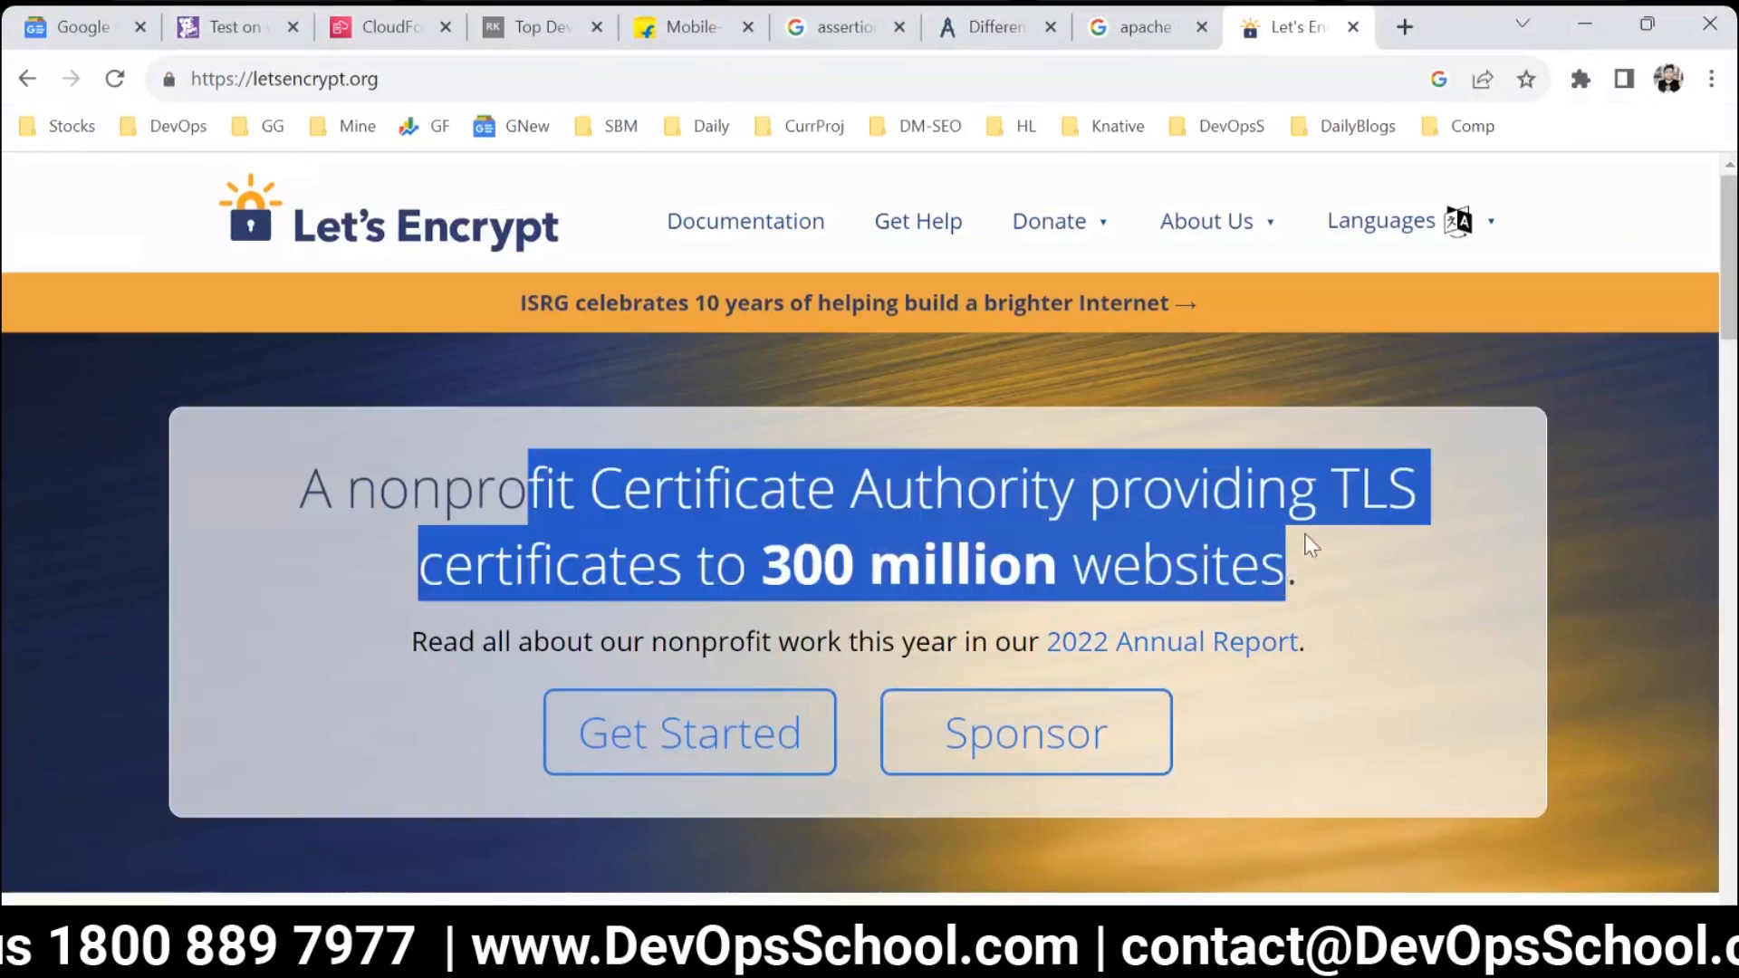
drag(1297, 574, 281, 498)
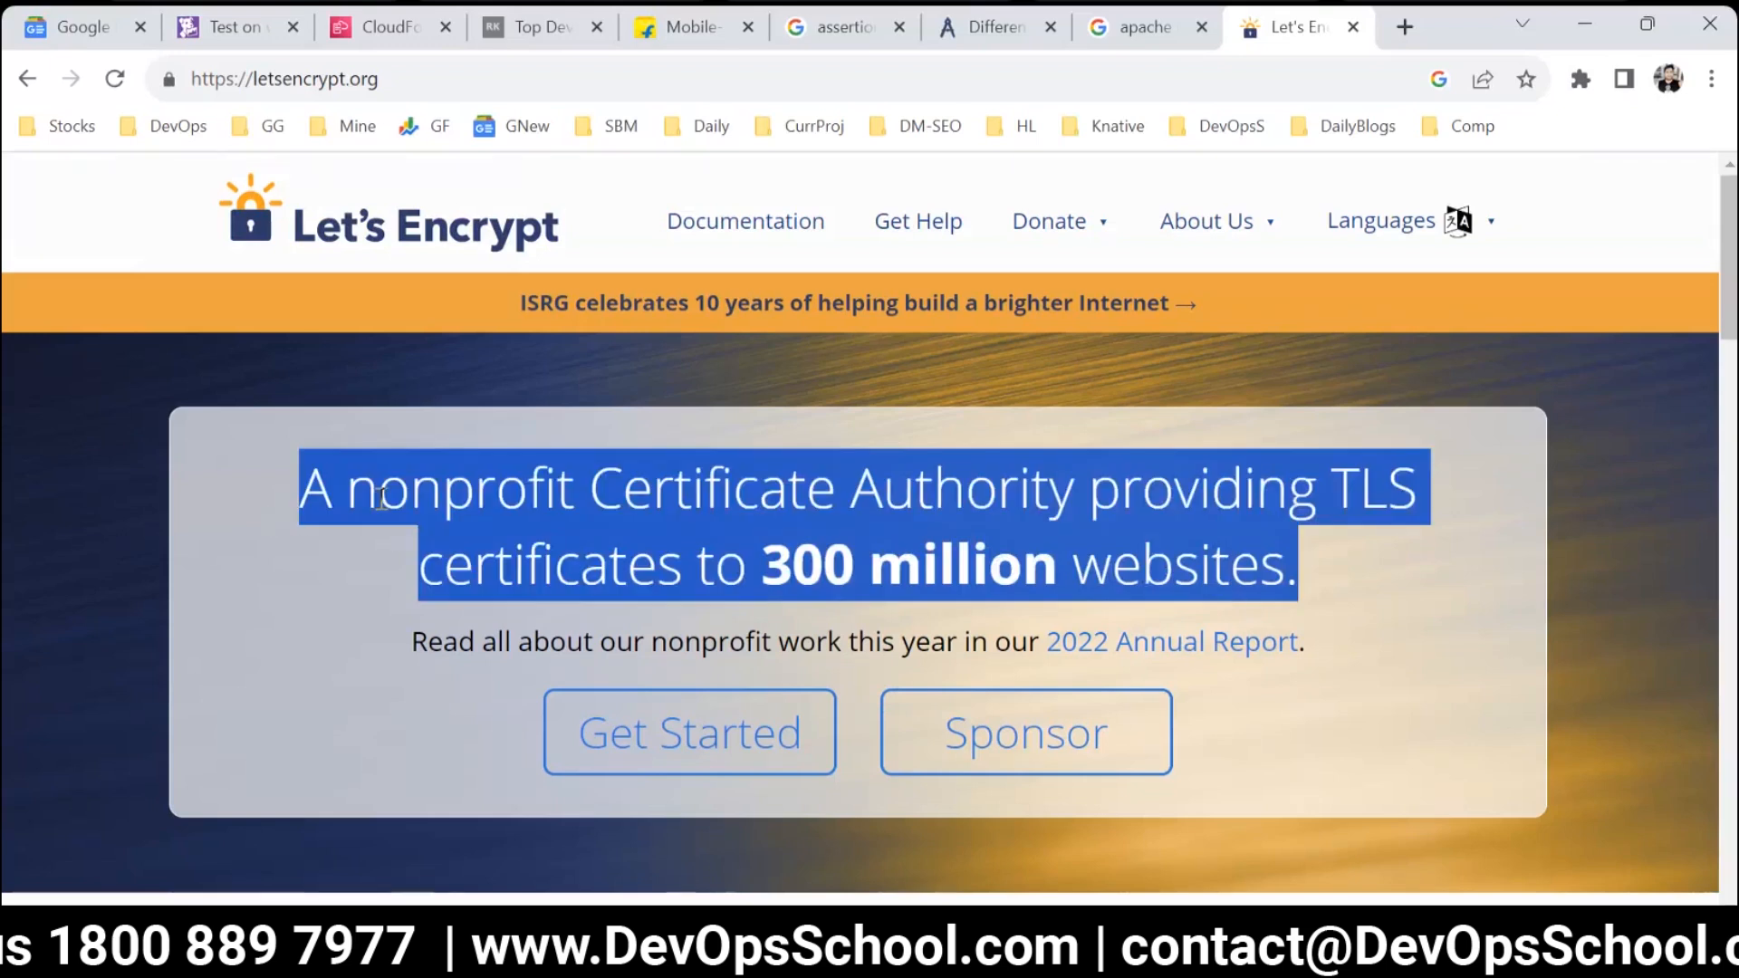
Revisit the Apache compression results, then look through the Let's Encrypt home page as far as its sponsors and funders.
click(497, 30)
click(1143, 27)
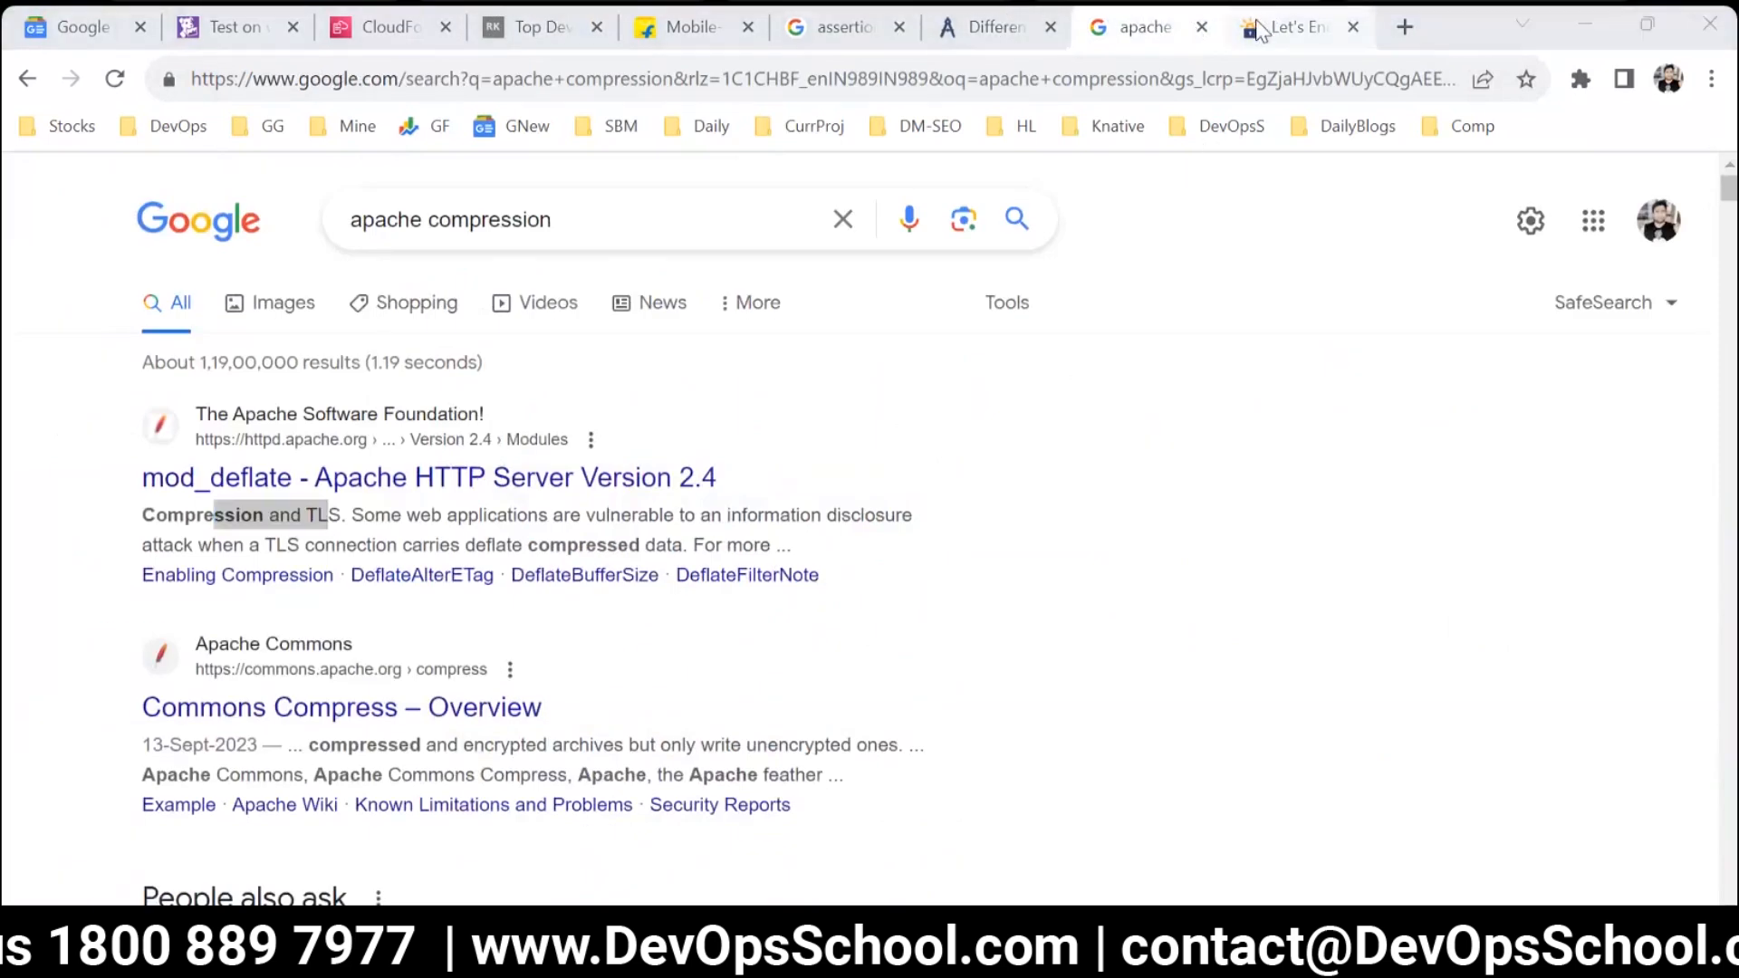
click(1295, 27)
click(1177, 570)
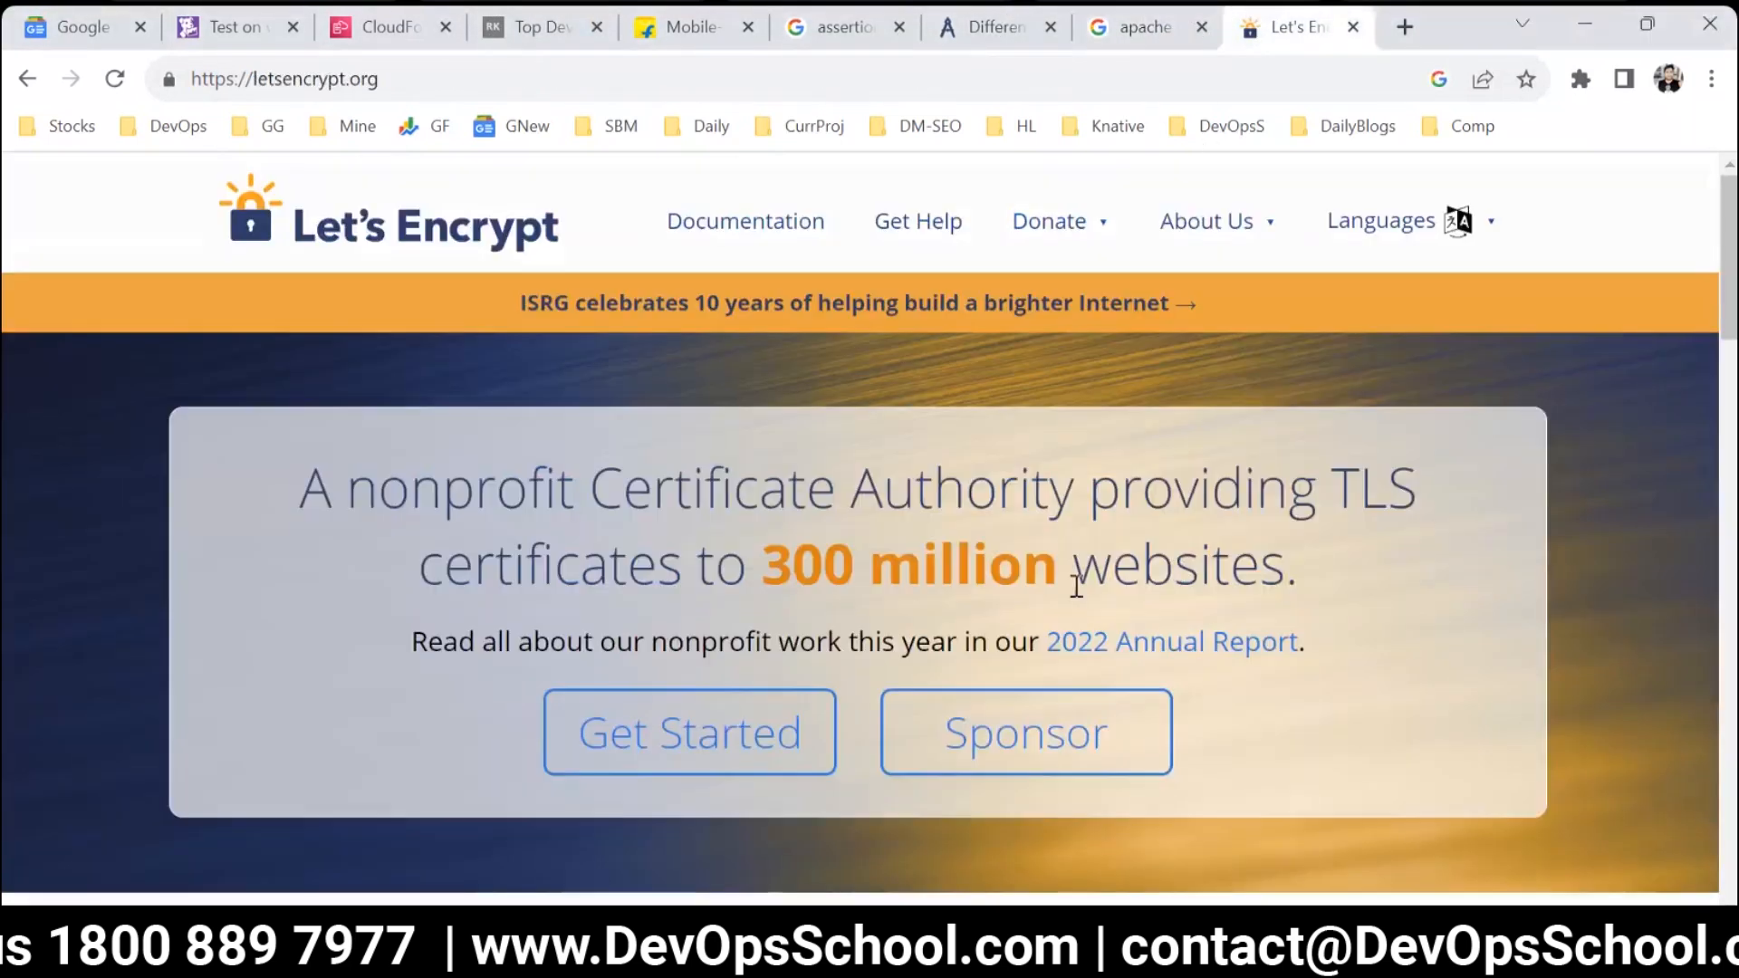
scroll(469, 642, down, 6)
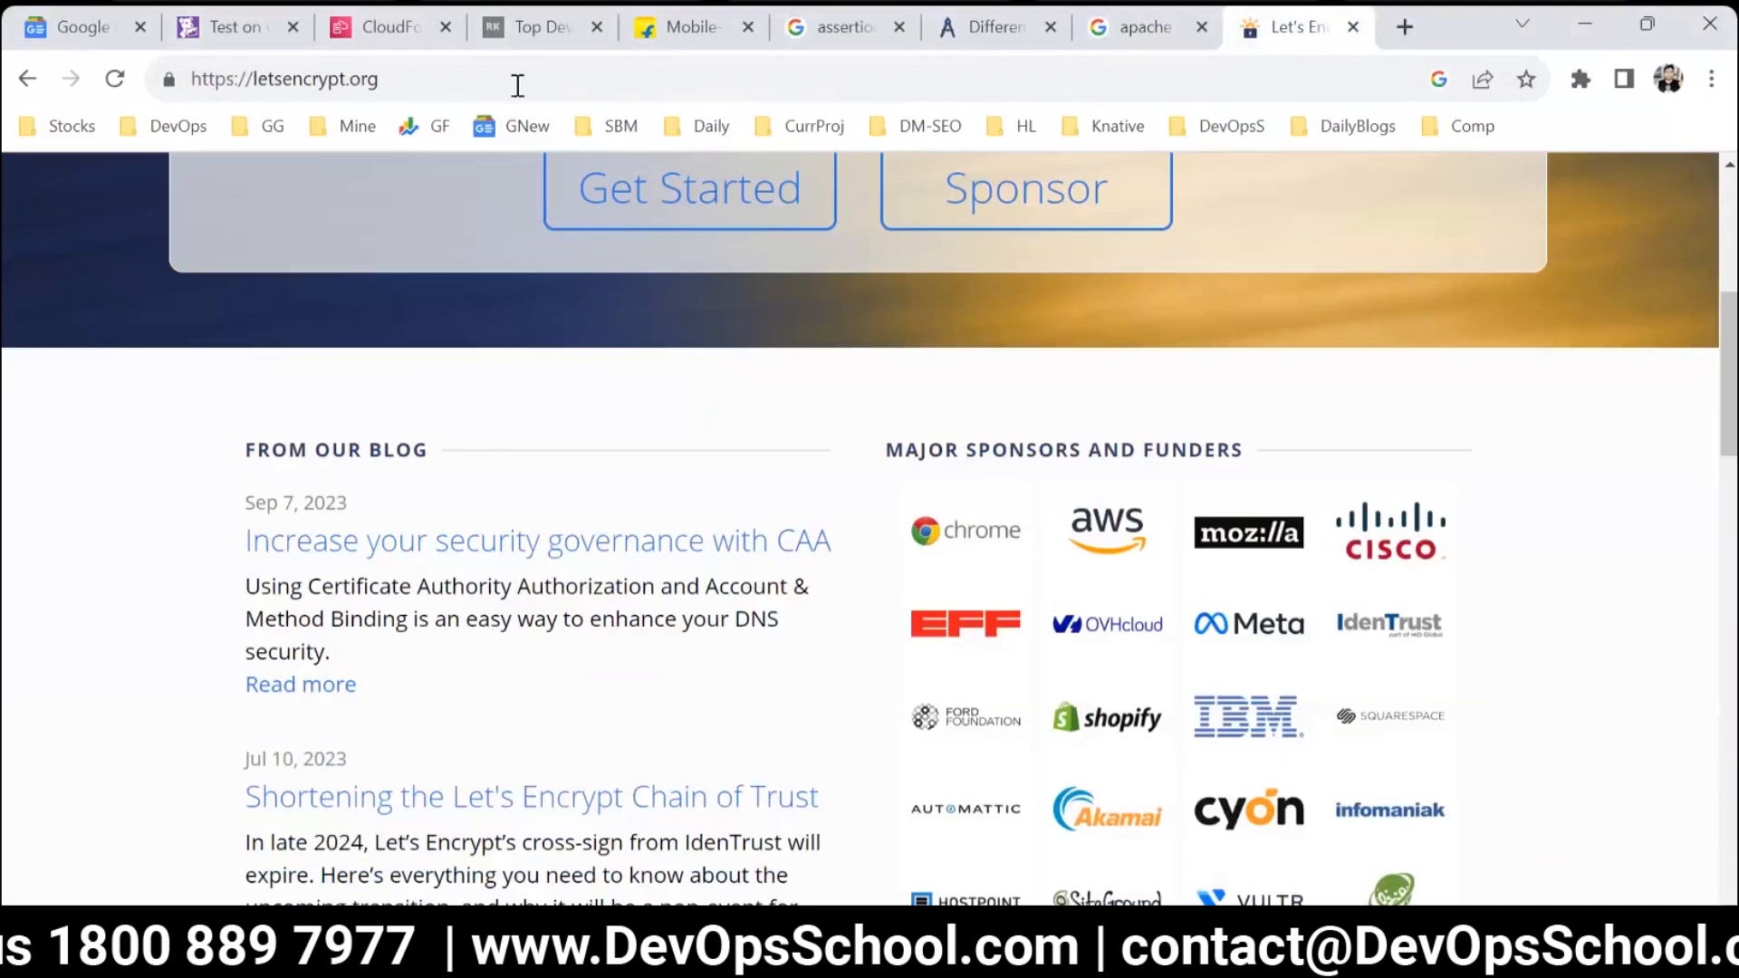
Return to the Datadog test run and review its timing breakdown and the body assertion beneath it.
click(1167, 29)
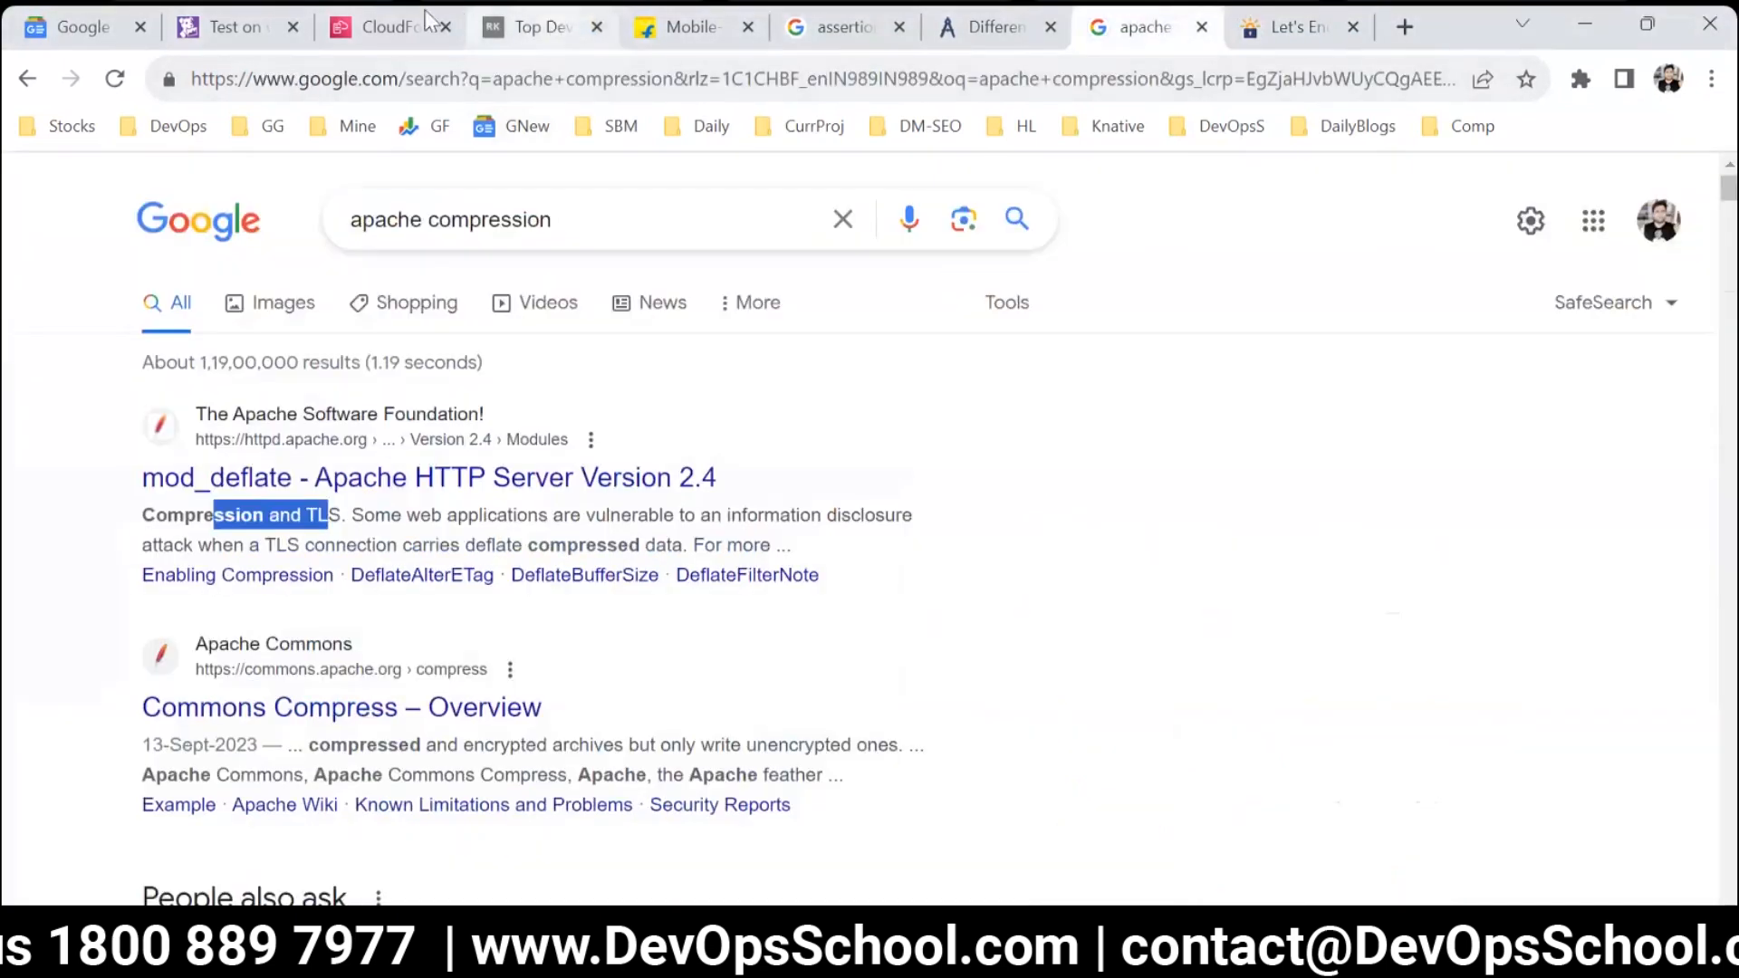
click(231, 27)
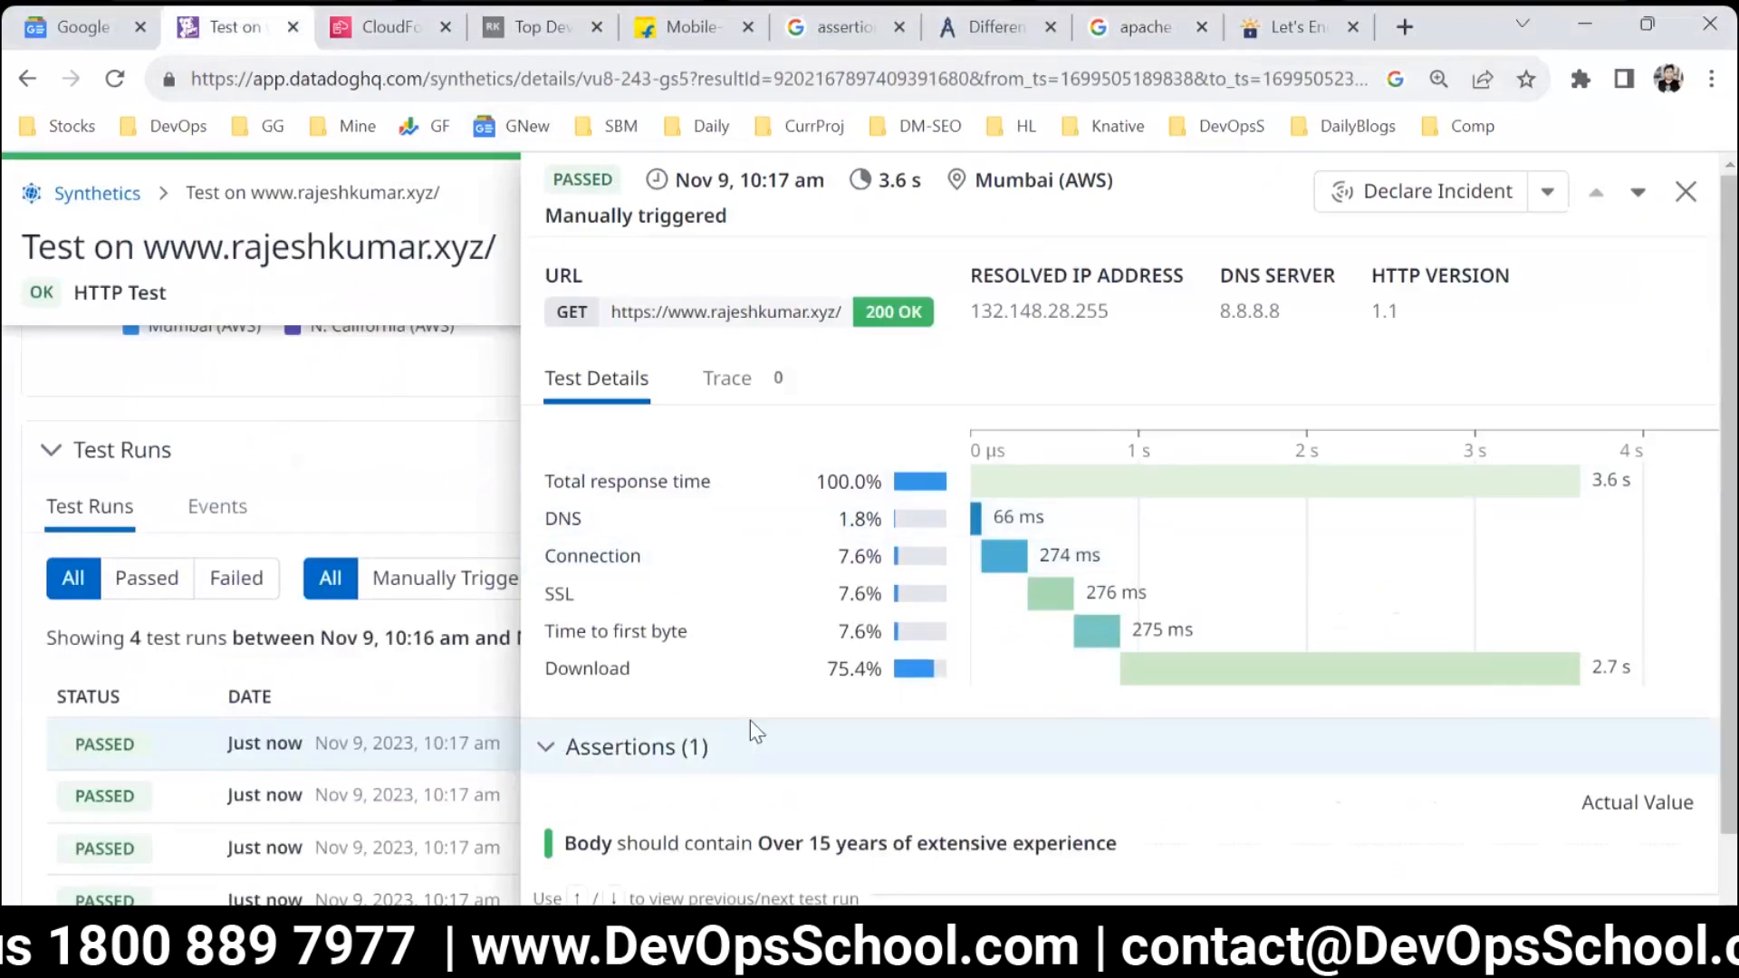
scroll(733, 780, down, 1)
drag(662, 770, 1192, 796)
scroll(818, 441, up, 1)
right_click(816, 439)
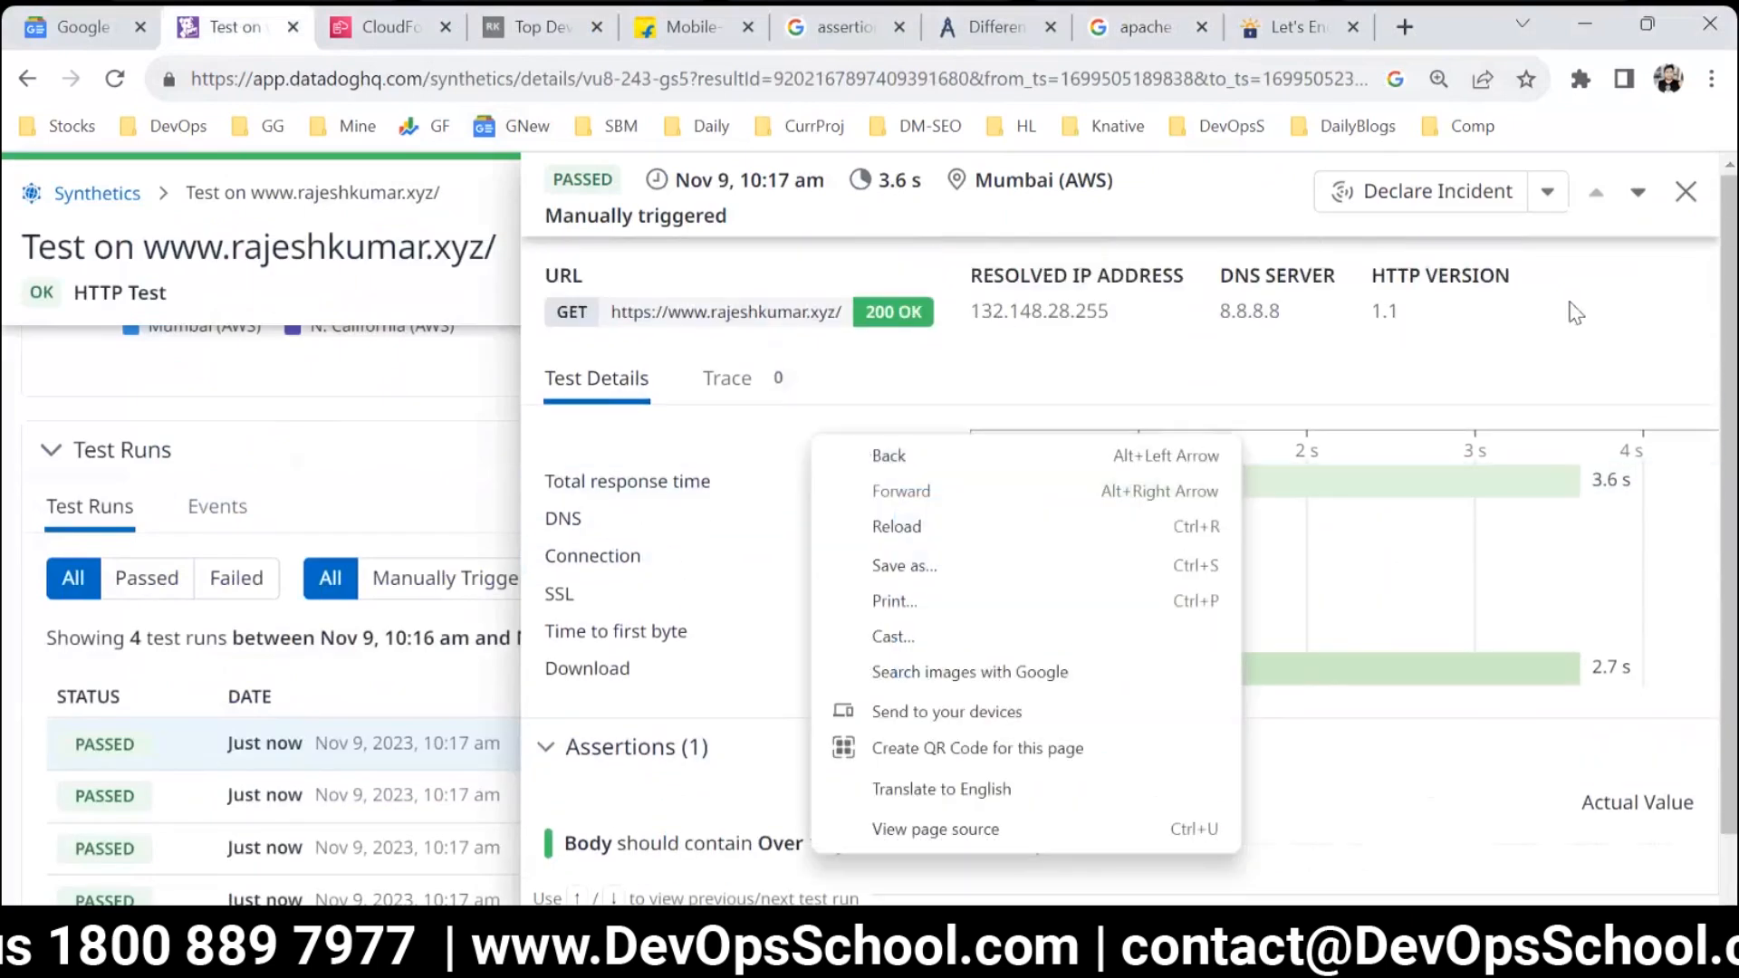
click(1476, 326)
scroll(1326, 589, down, 1)
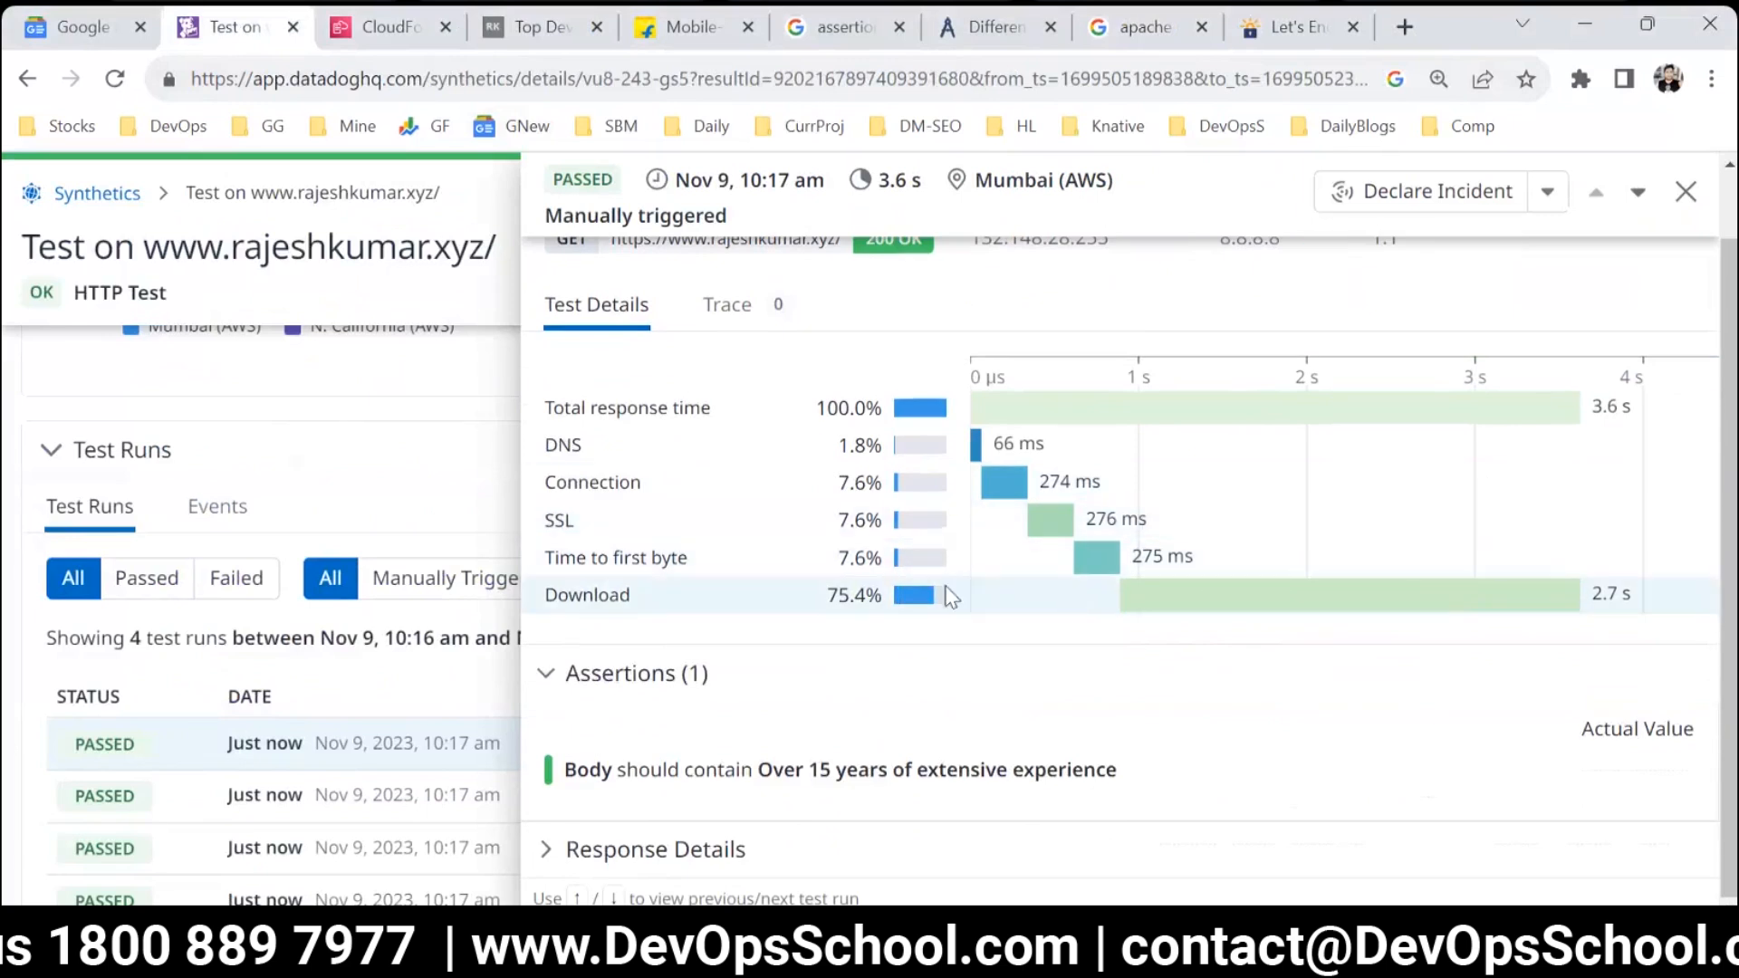
Close the test run's details and open the website's HTTP test for editing.
scroll(1067, 598, up, 1)
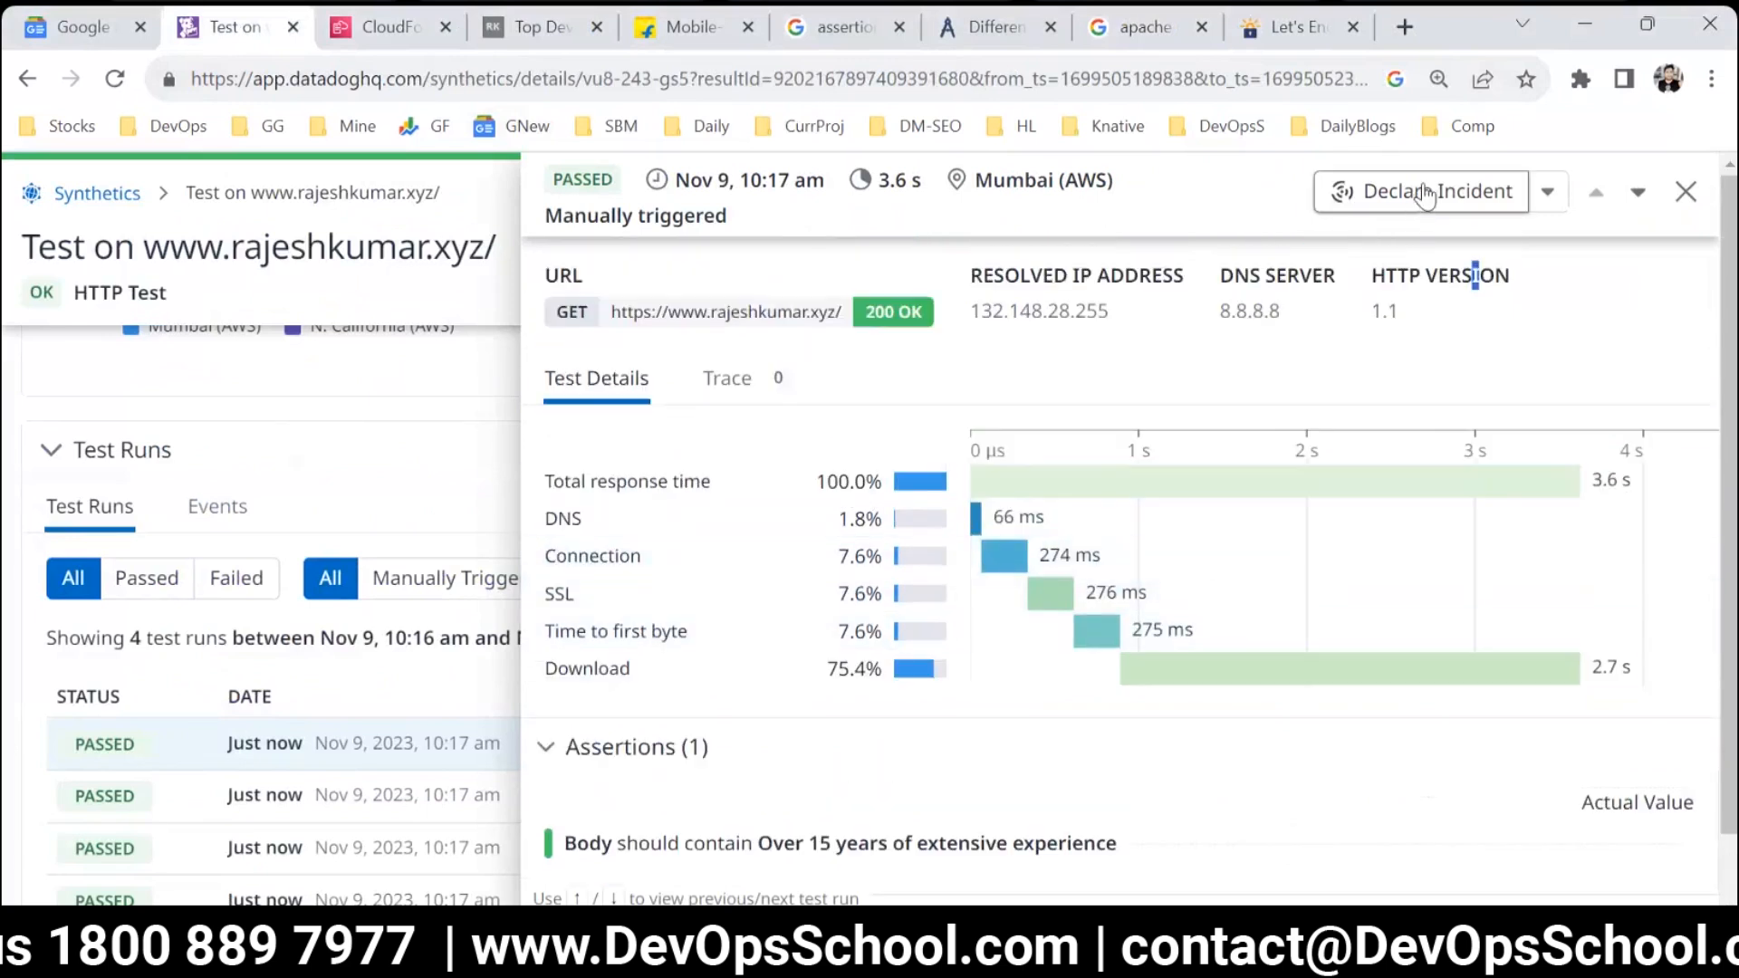
click(1685, 191)
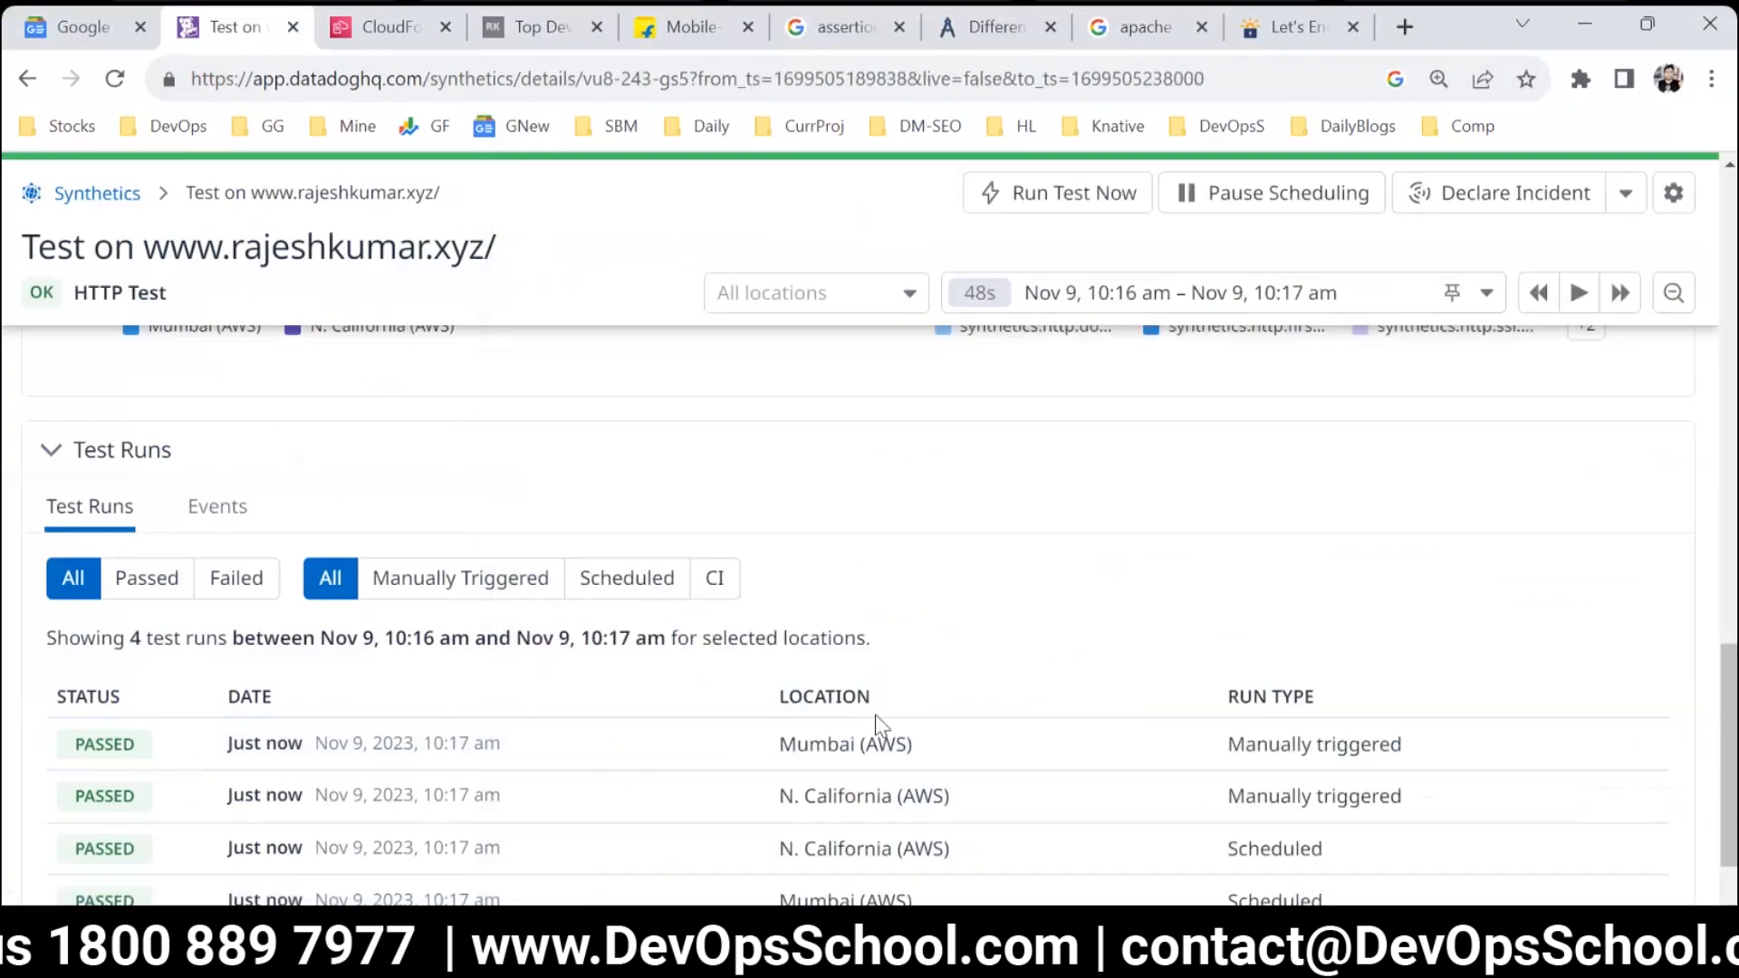
scroll(870, 707, up, 5)
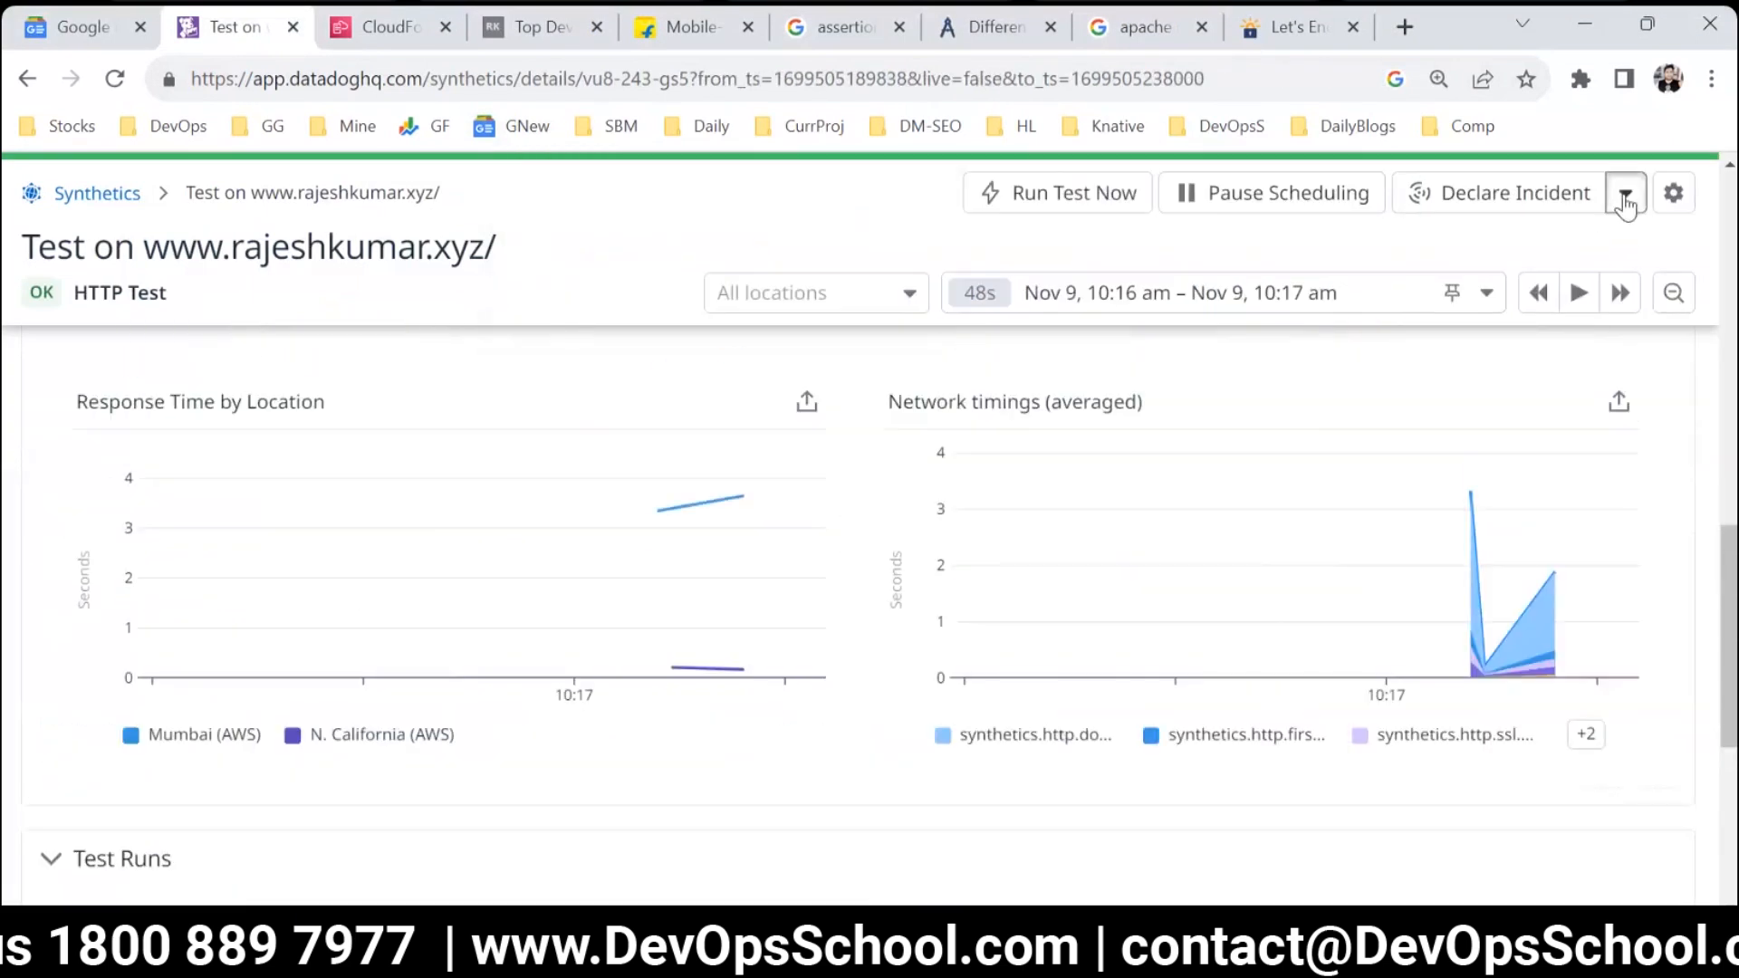
click(1626, 198)
click(326, 255)
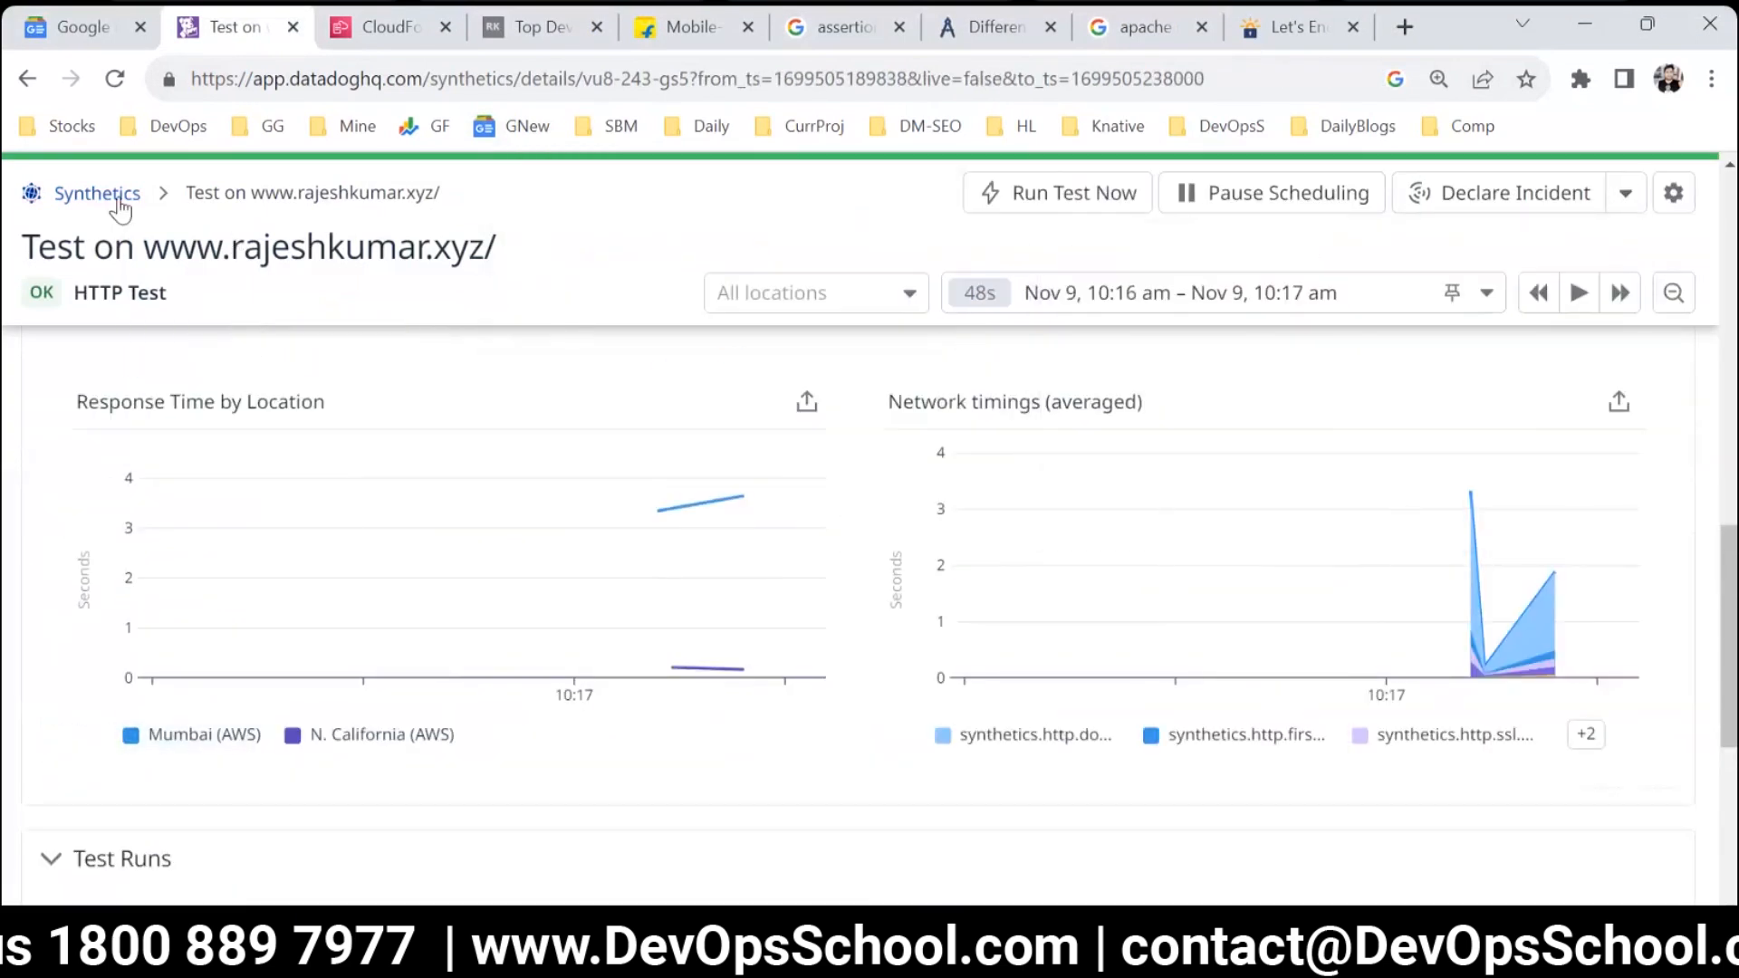
scroll(644, 602, up, 10)
scroll(797, 605, up, 1)
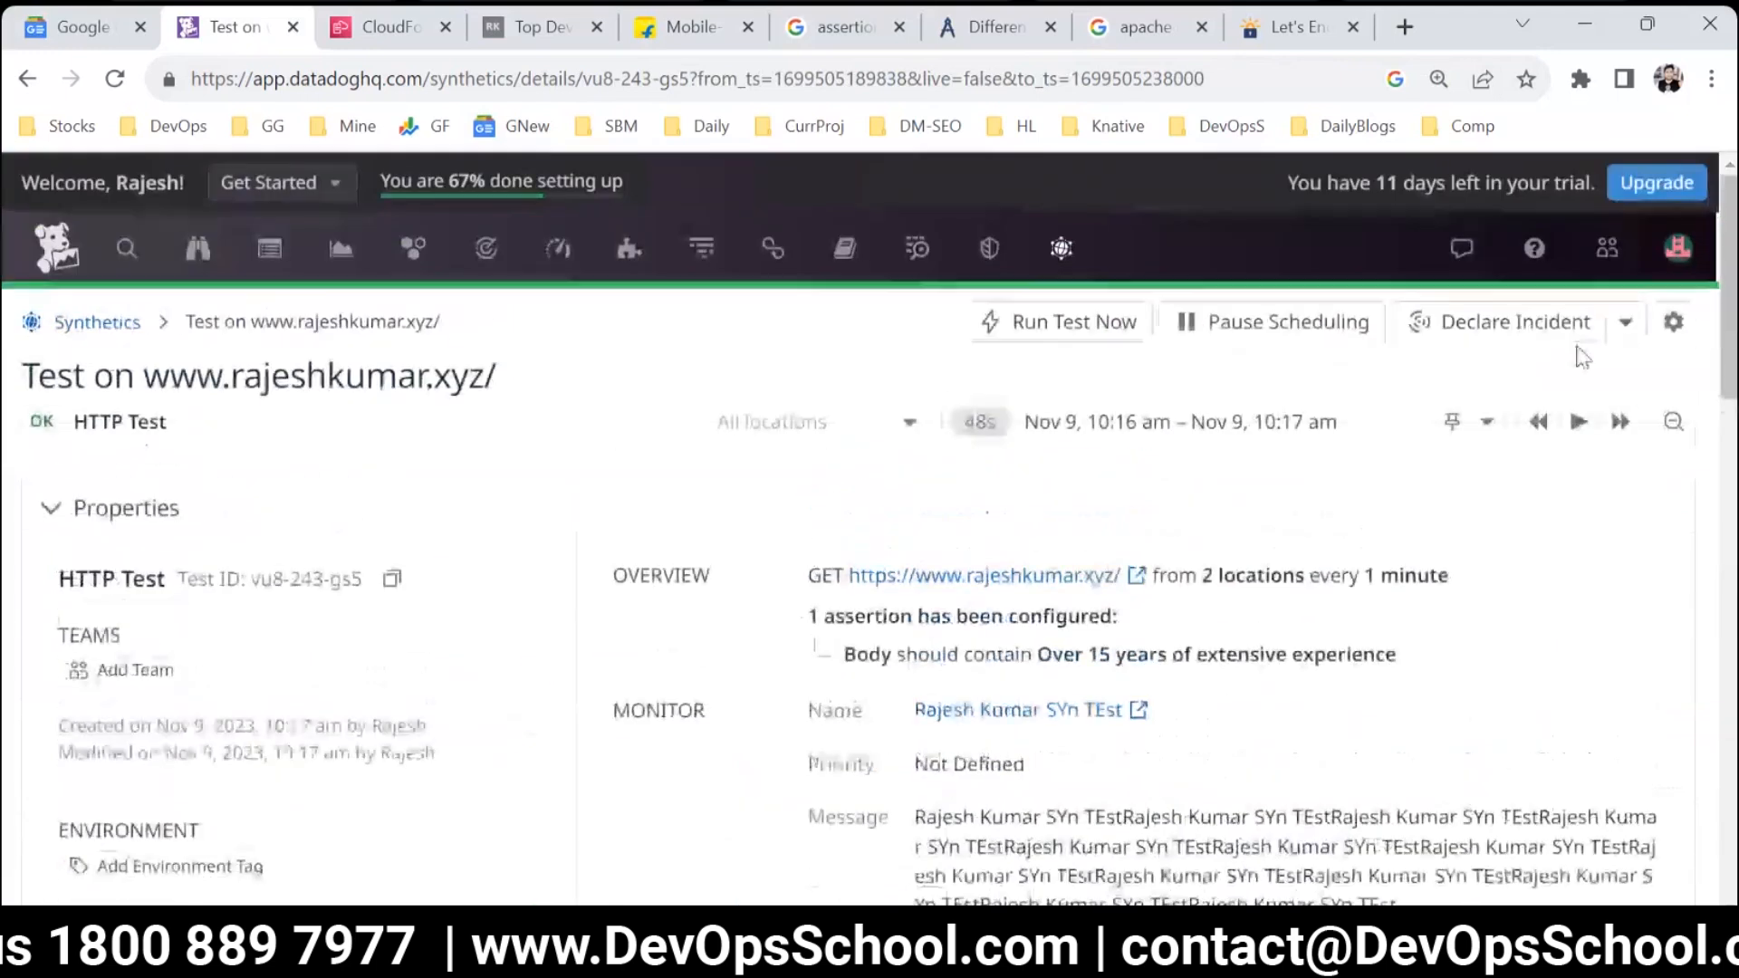
click(1674, 323)
click(1540, 382)
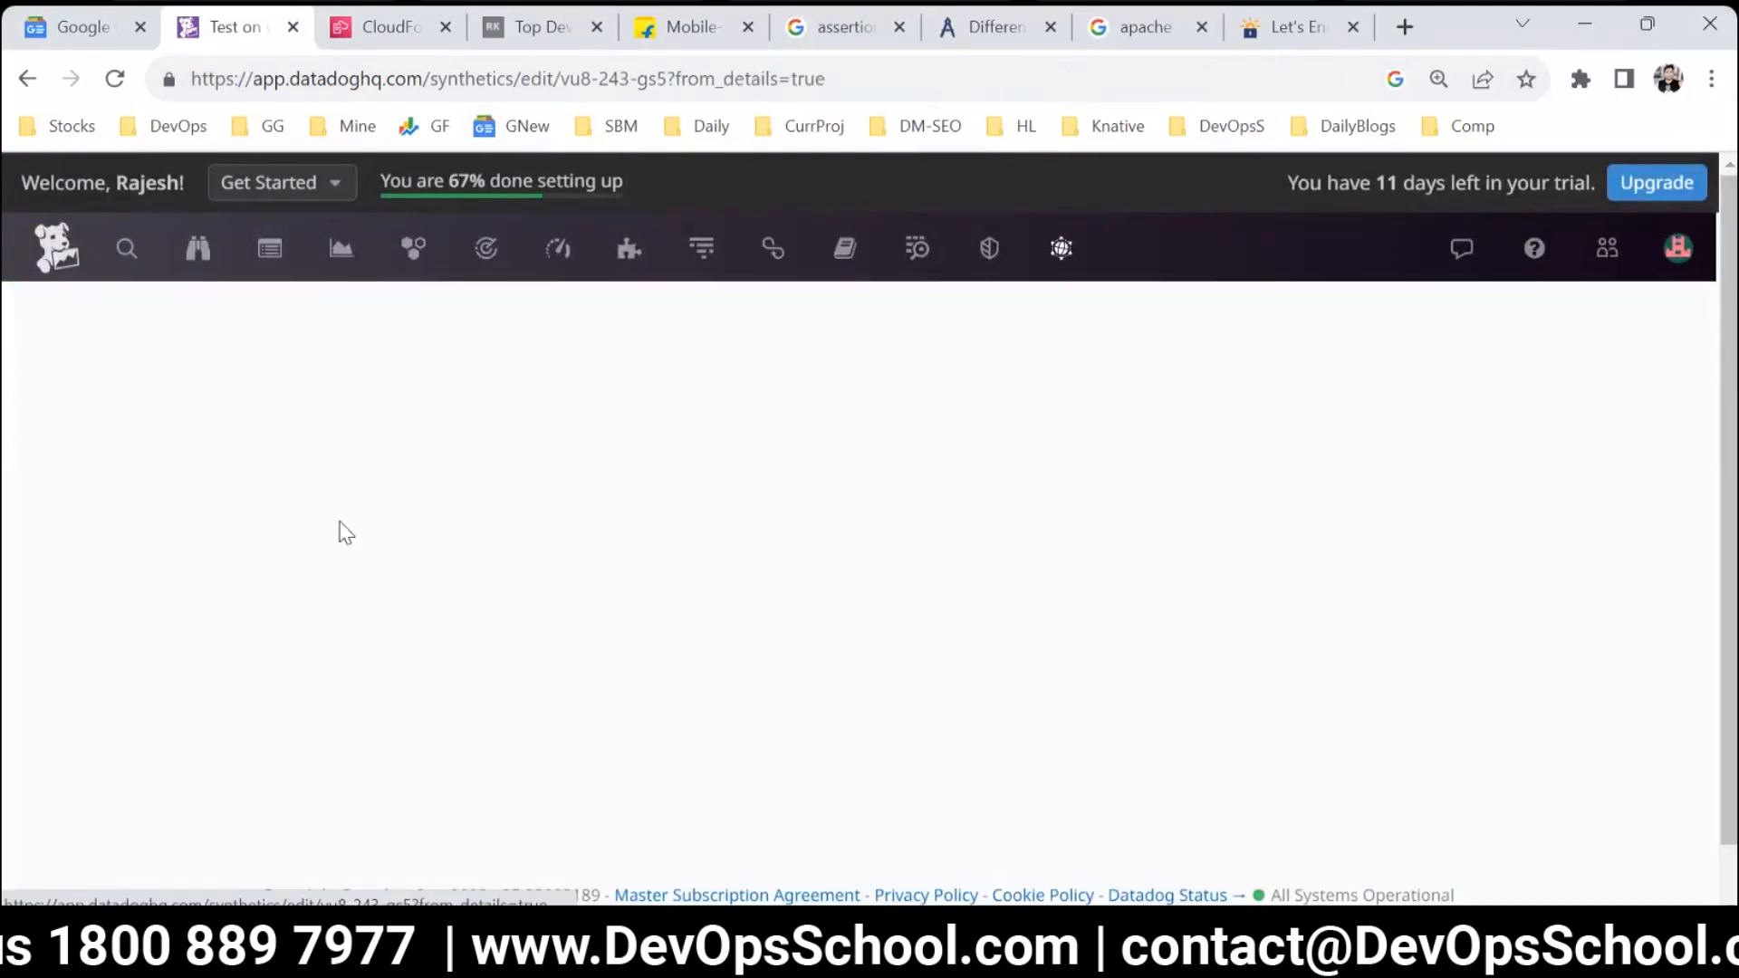
Change the body assertion to contain "Over 19 years of extensive experience" and save the test.
scroll(387, 516, down, 10)
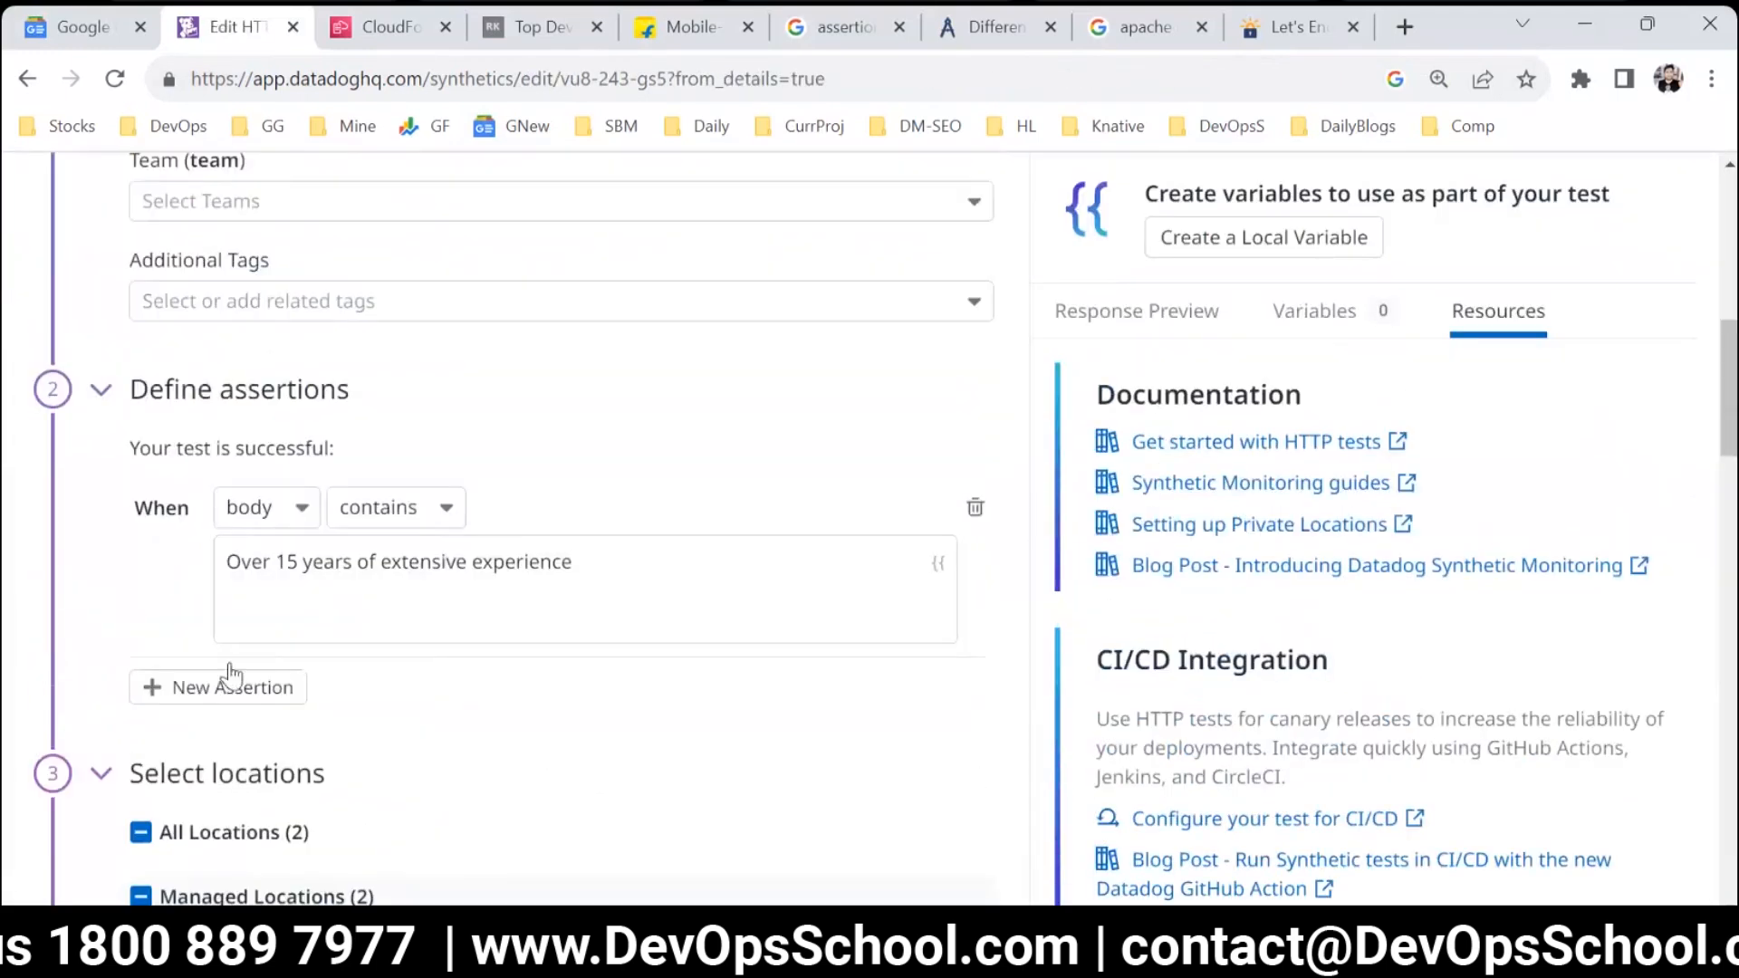
scroll(231, 675, down, 3)
click(292, 290)
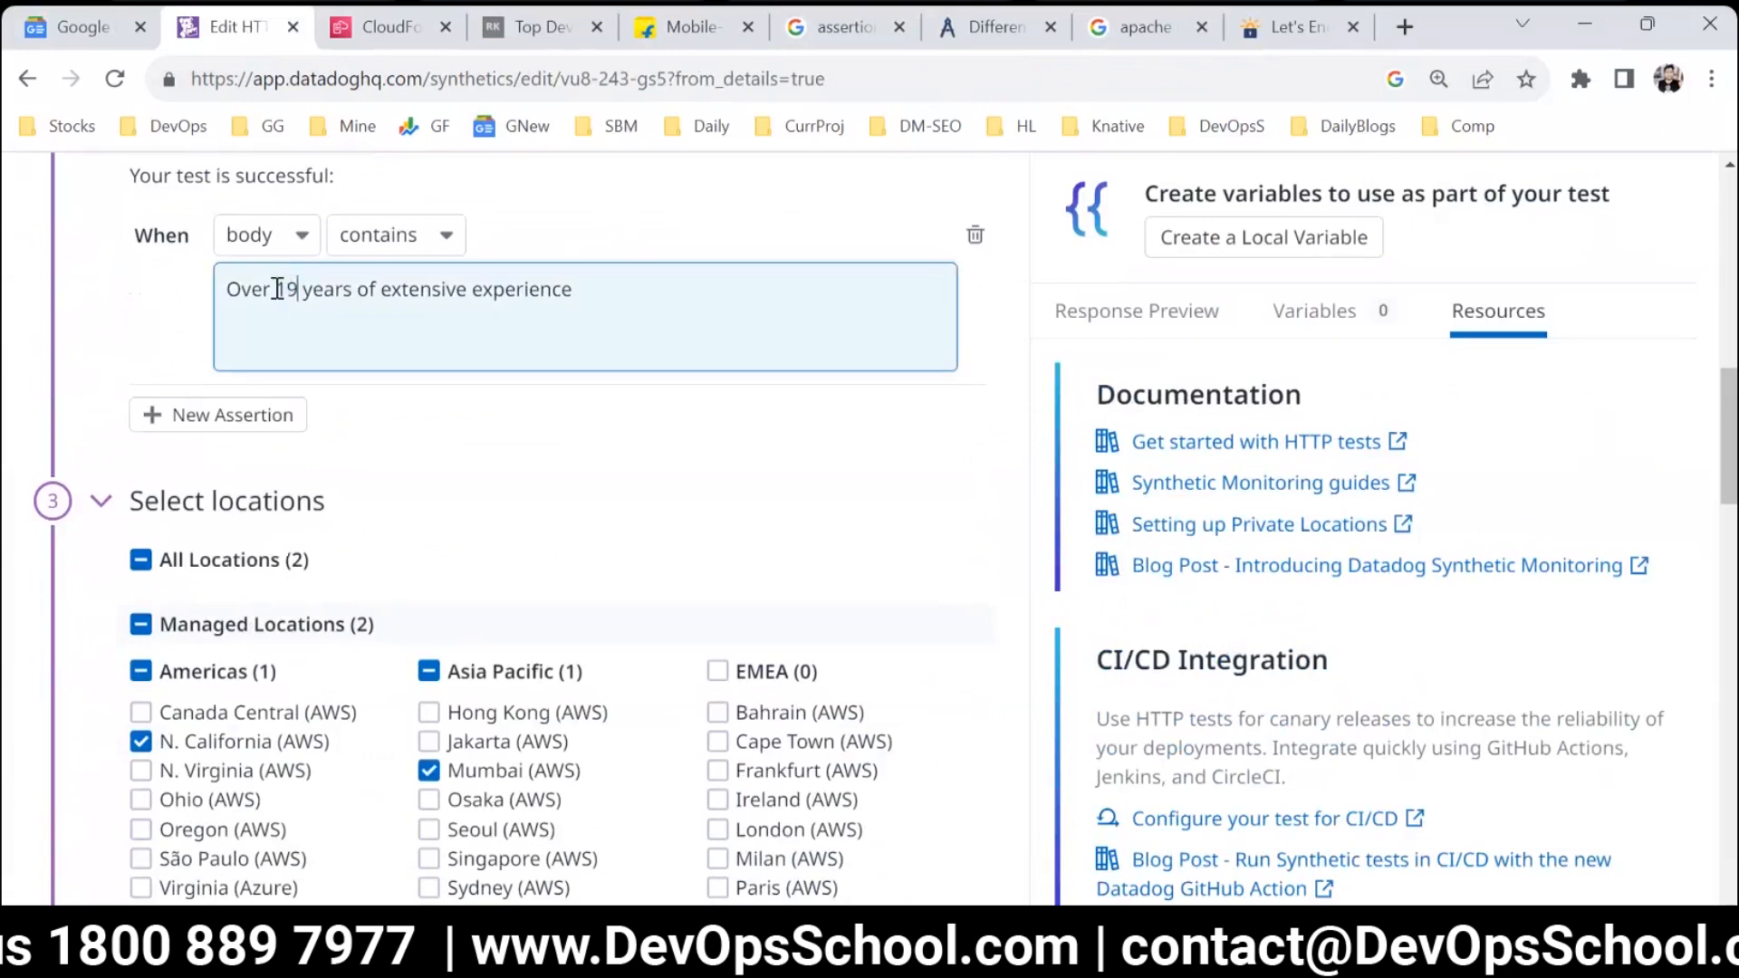
drag(277, 290, 139, 307)
scroll(795, 848, down, 5)
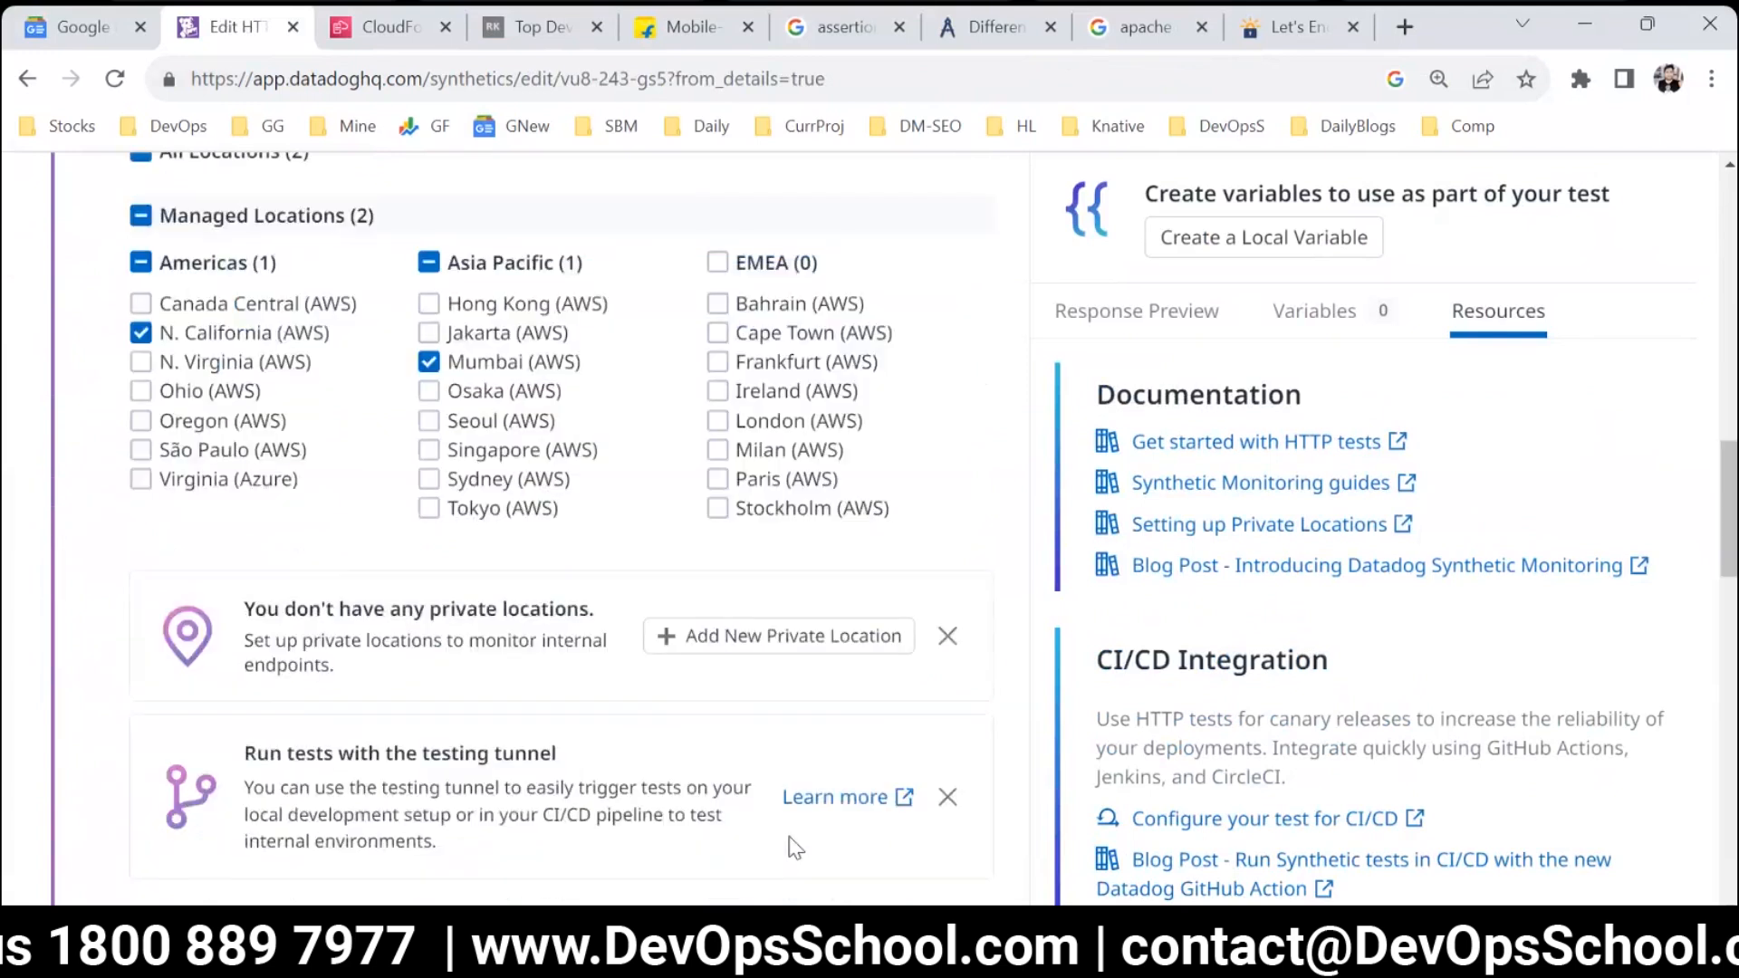
scroll(796, 849, down, 12)
scroll(1072, 812, down, 8)
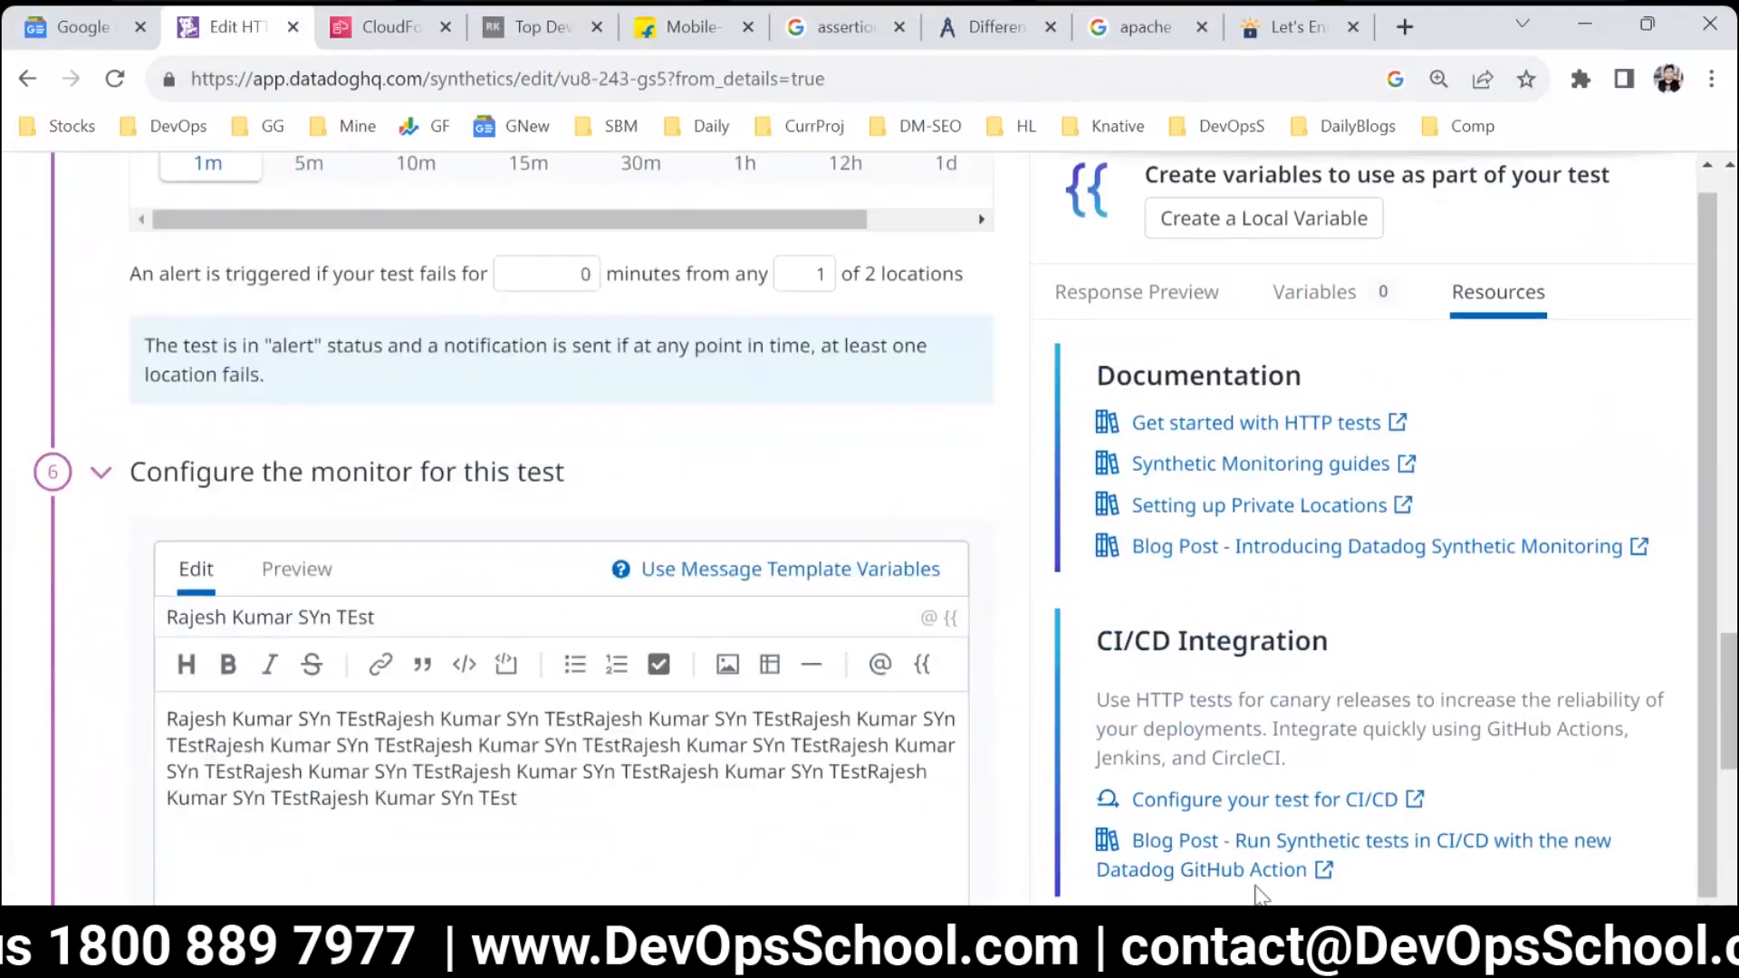
click(946, 809)
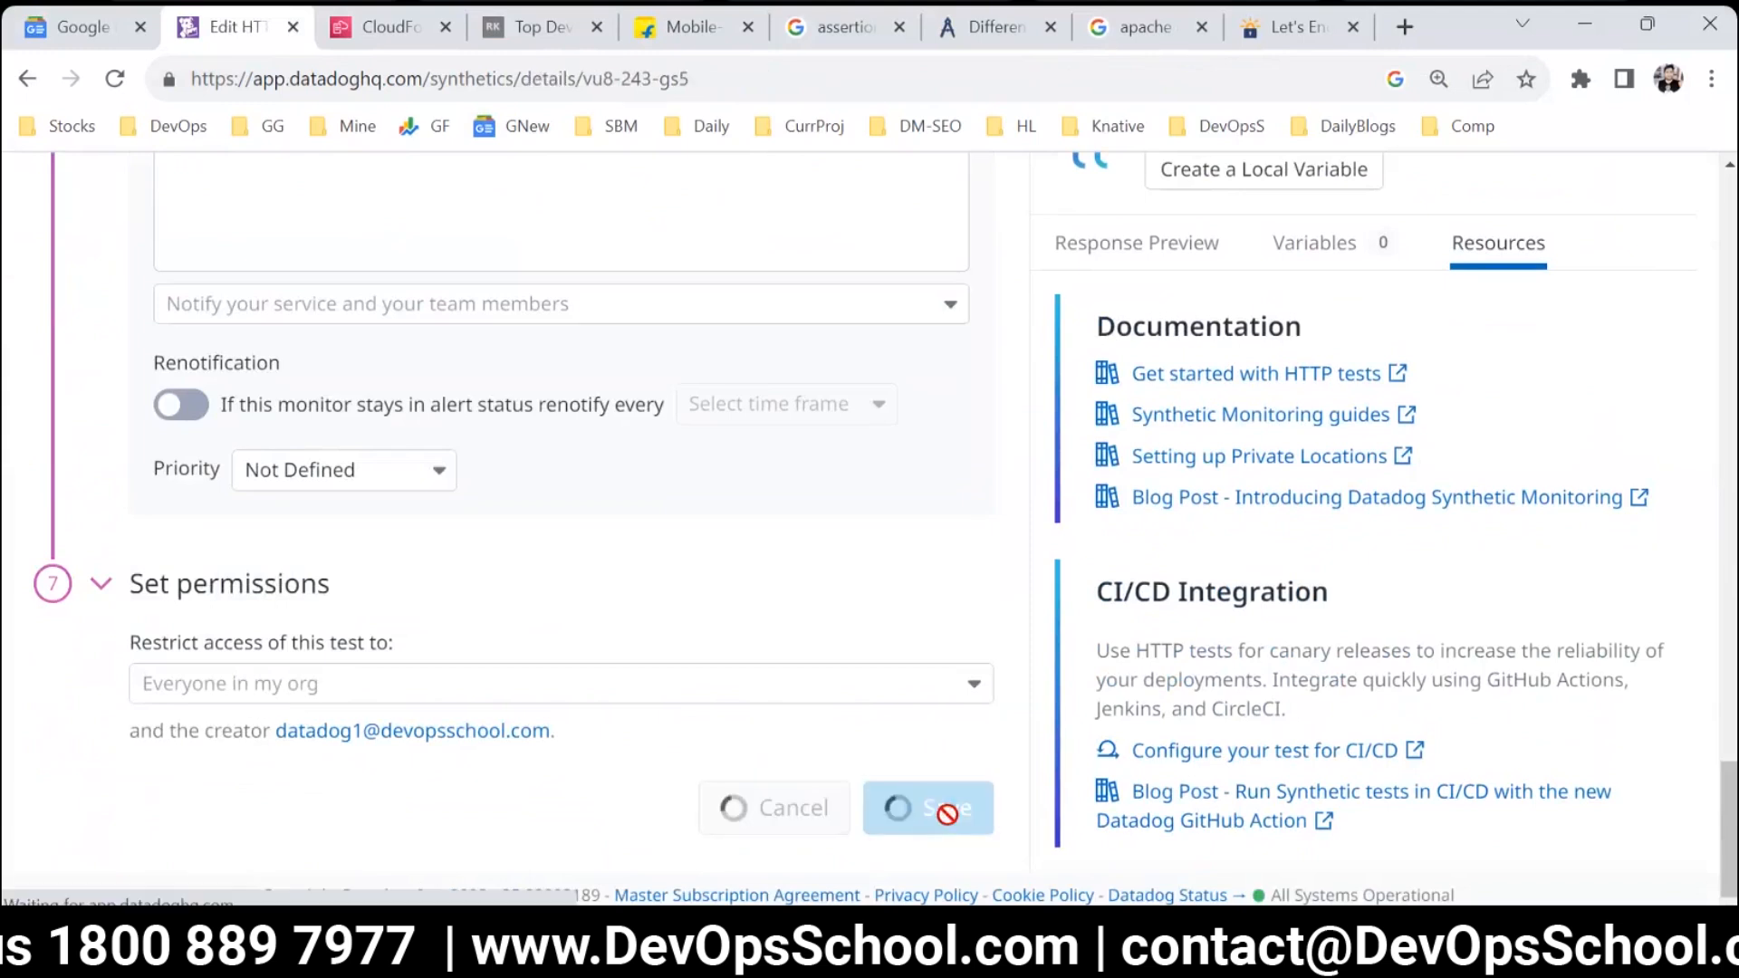
Run the edited HTTP test on demand and bring up its list of test runs.
click(1018, 319)
scroll(599, 689, down, 10)
scroll(439, 683, up, 8)
click(1034, 212)
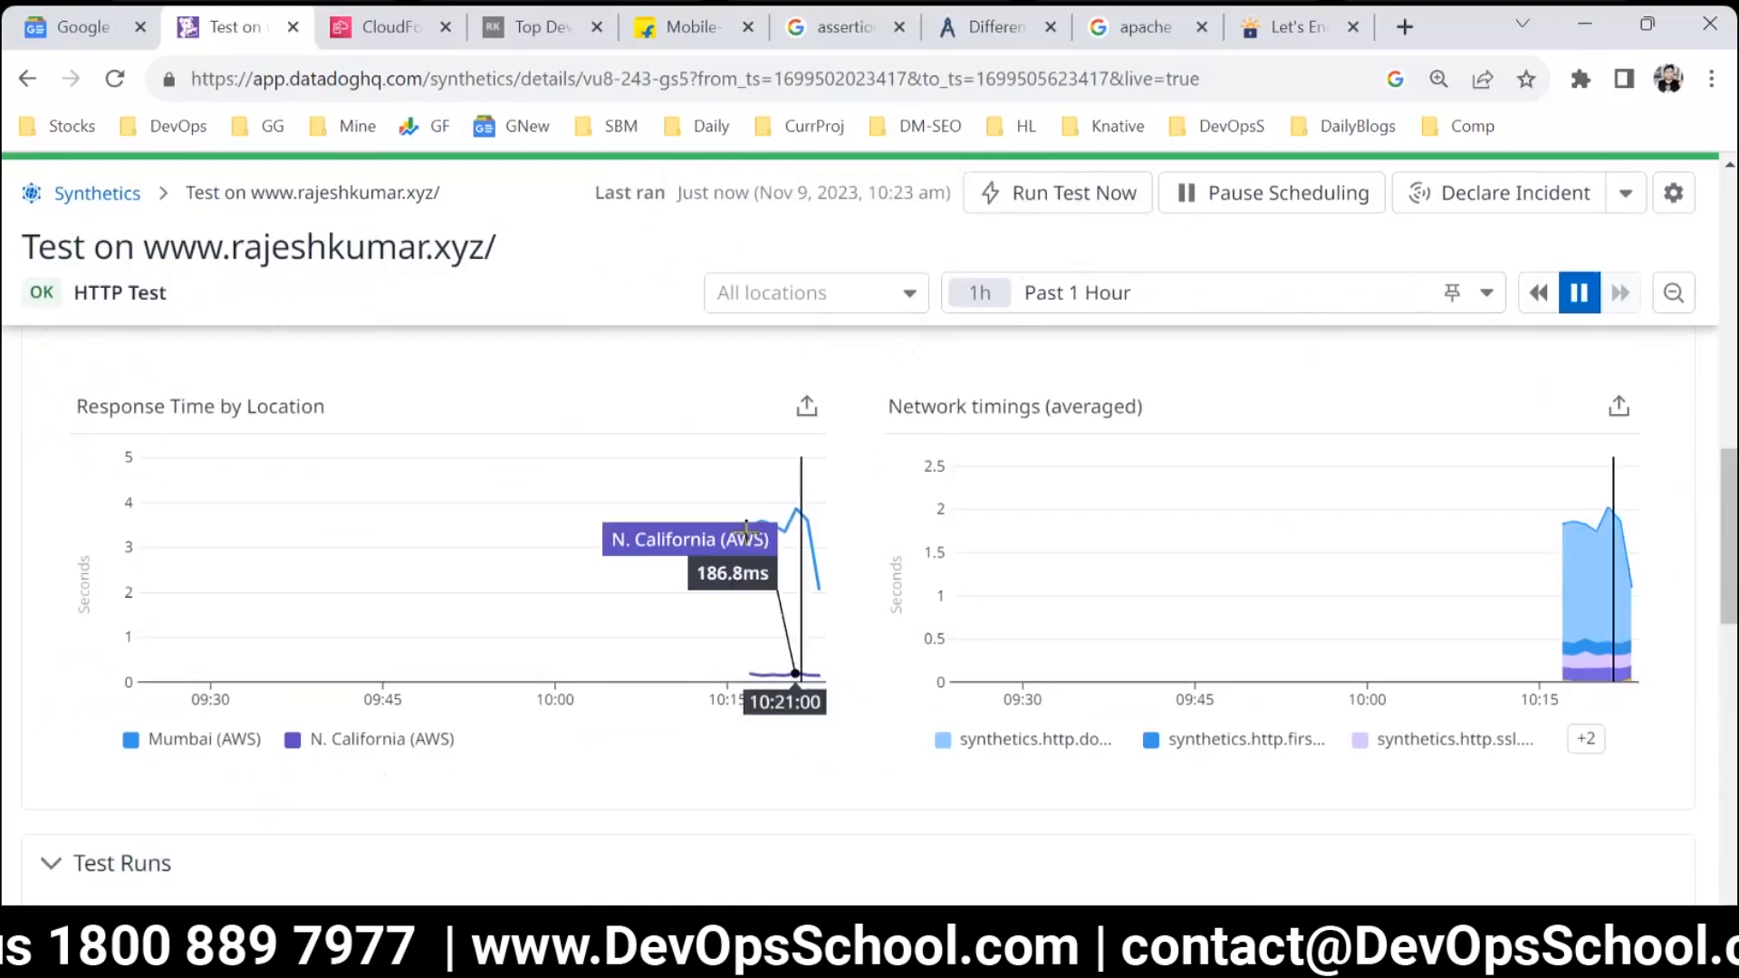
scroll(807, 582, down, 5)
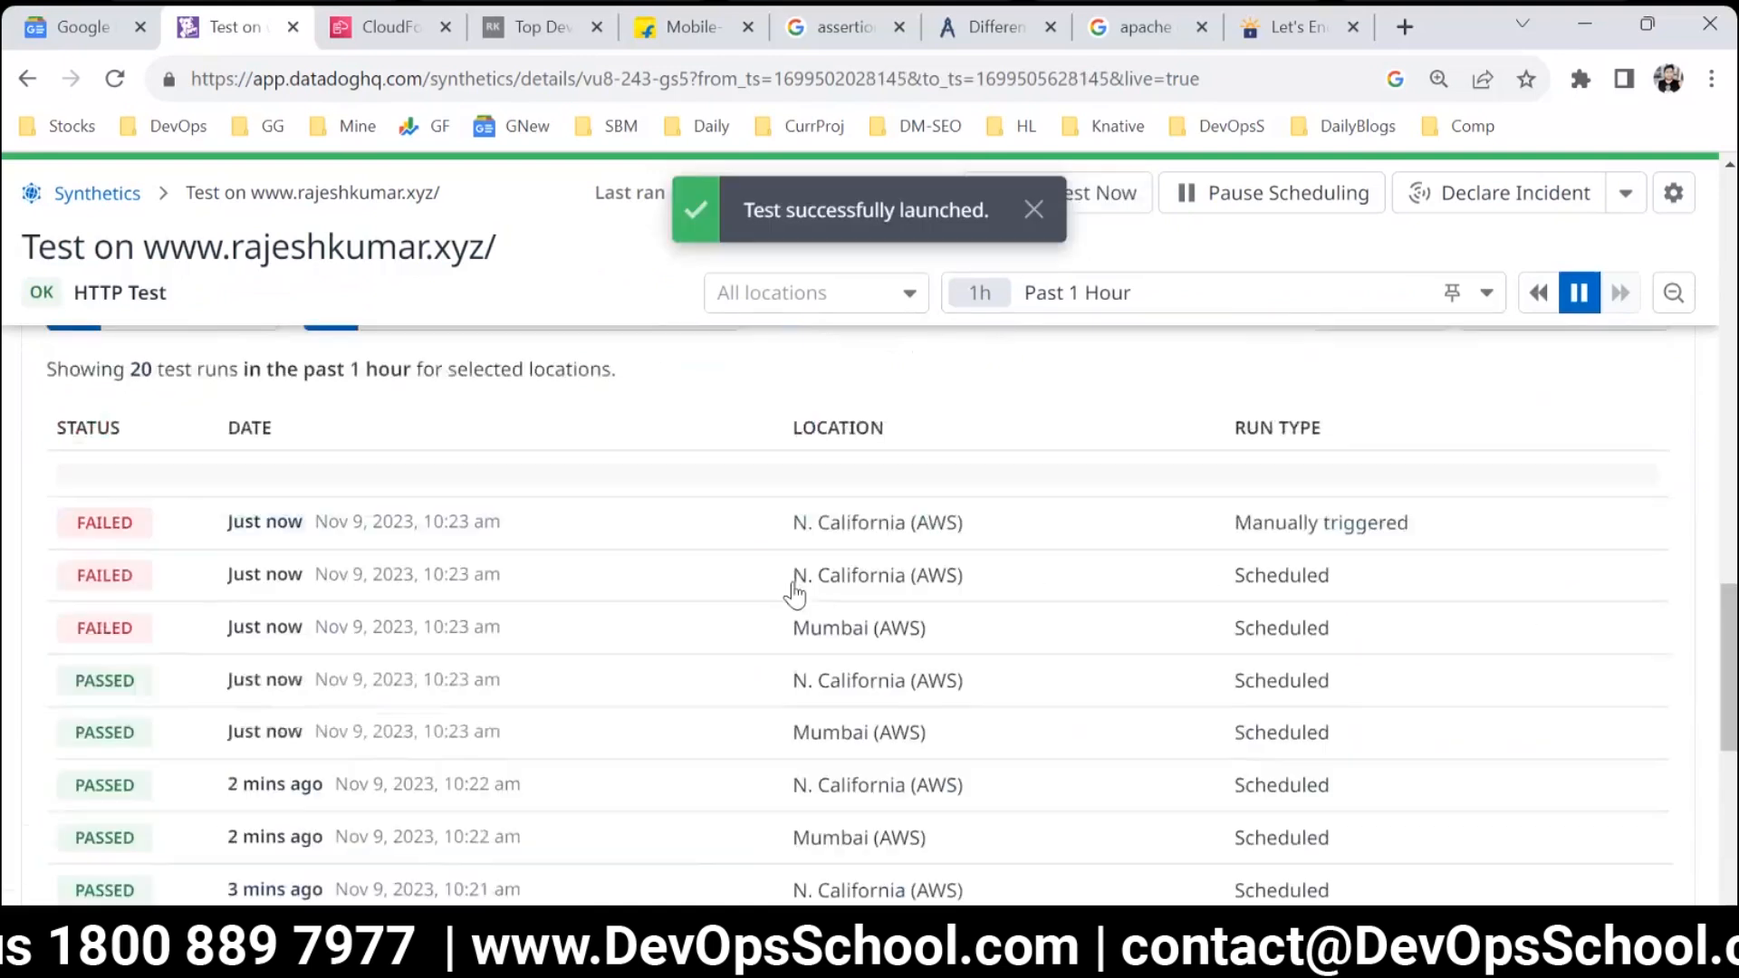
scroll(148, 602, up, 2)
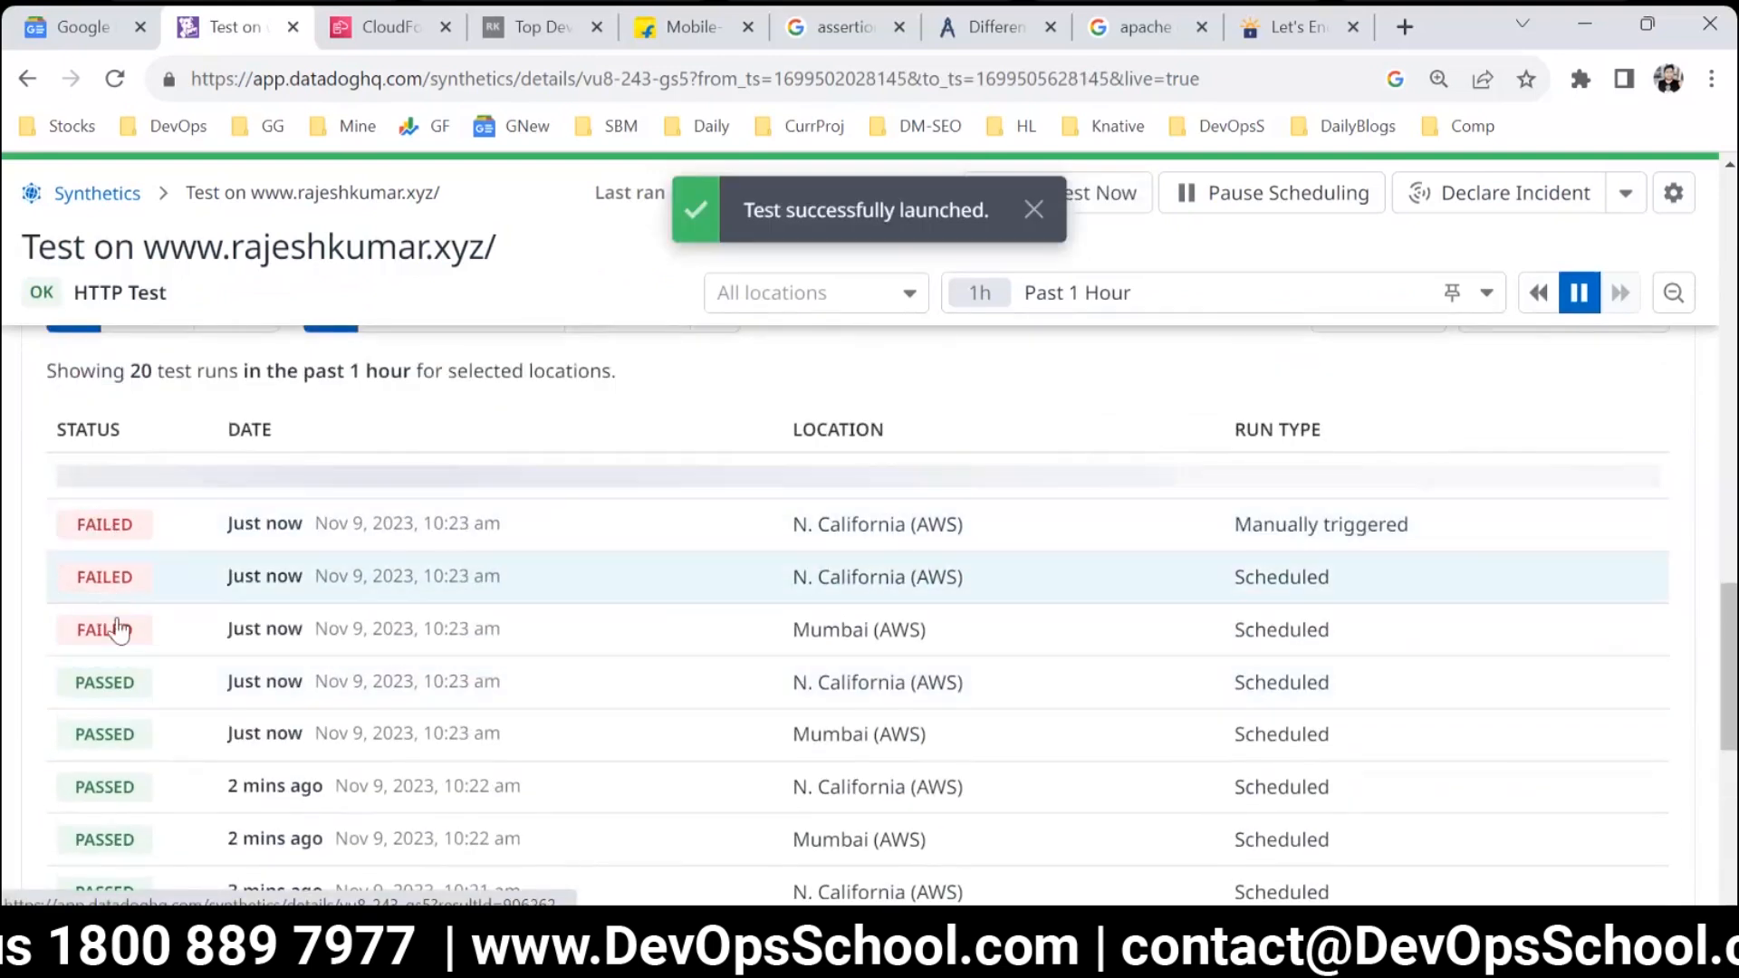
Open the manually triggered N. California run and examine its timing breakdown, body assertion and response details.
click(118, 530)
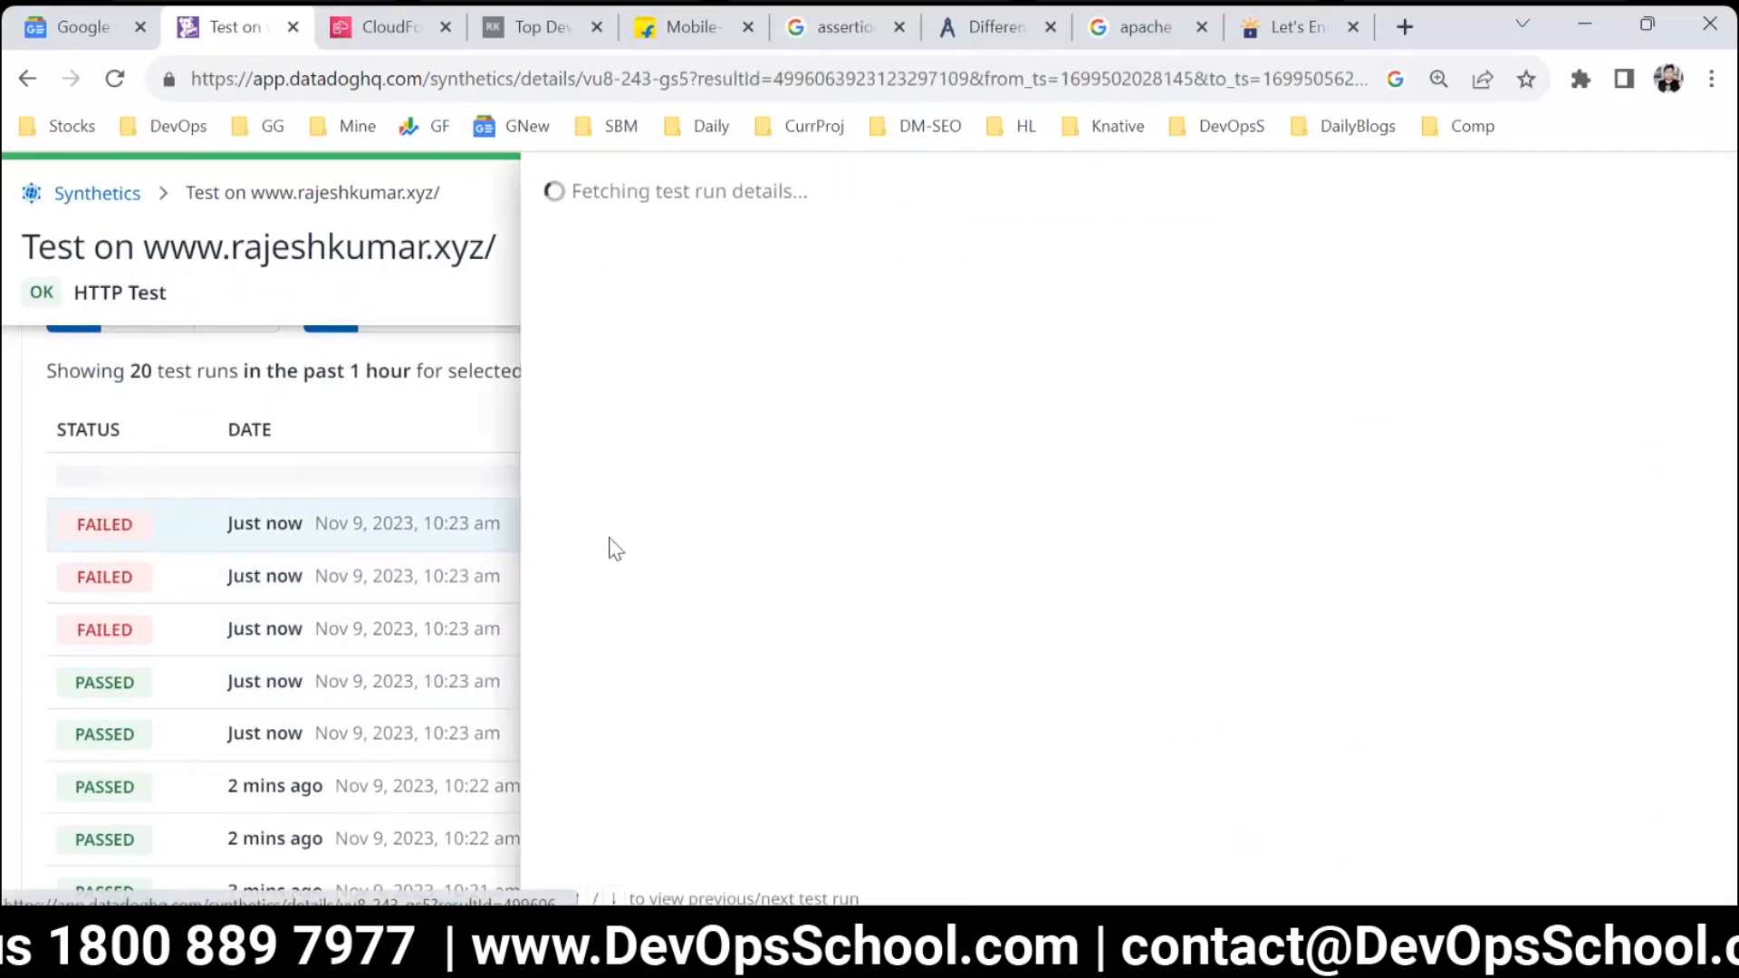
scroll(706, 607, down, 1)
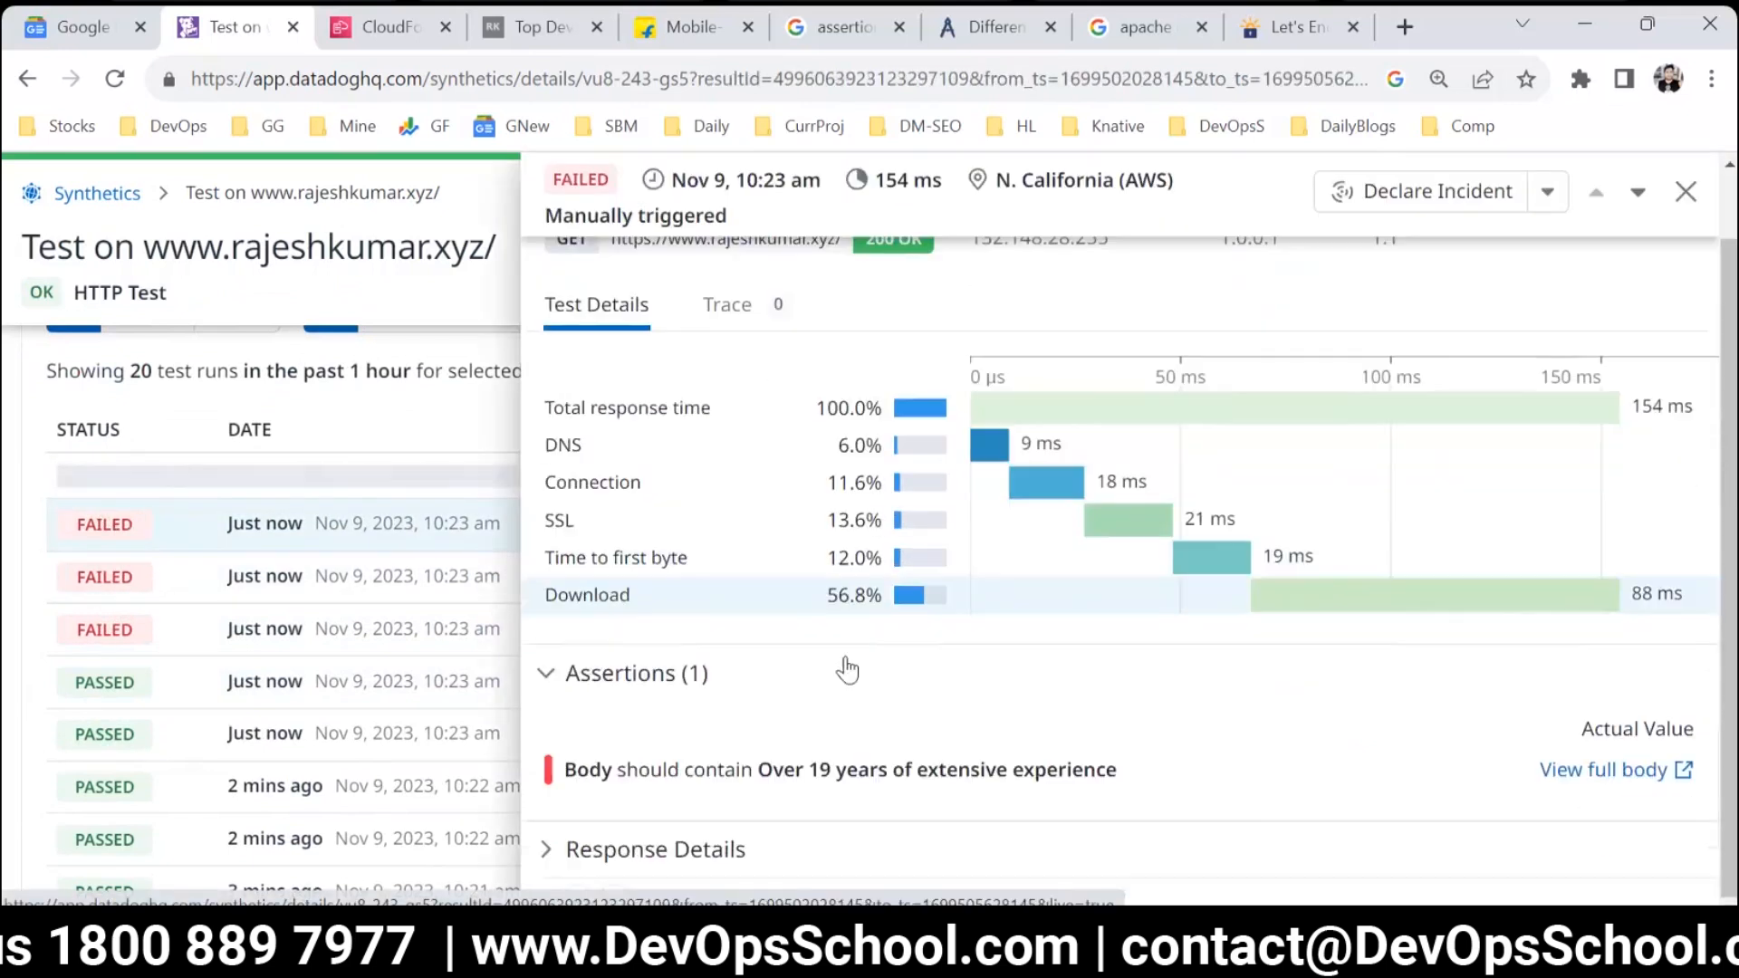
drag(571, 407, 920, 611)
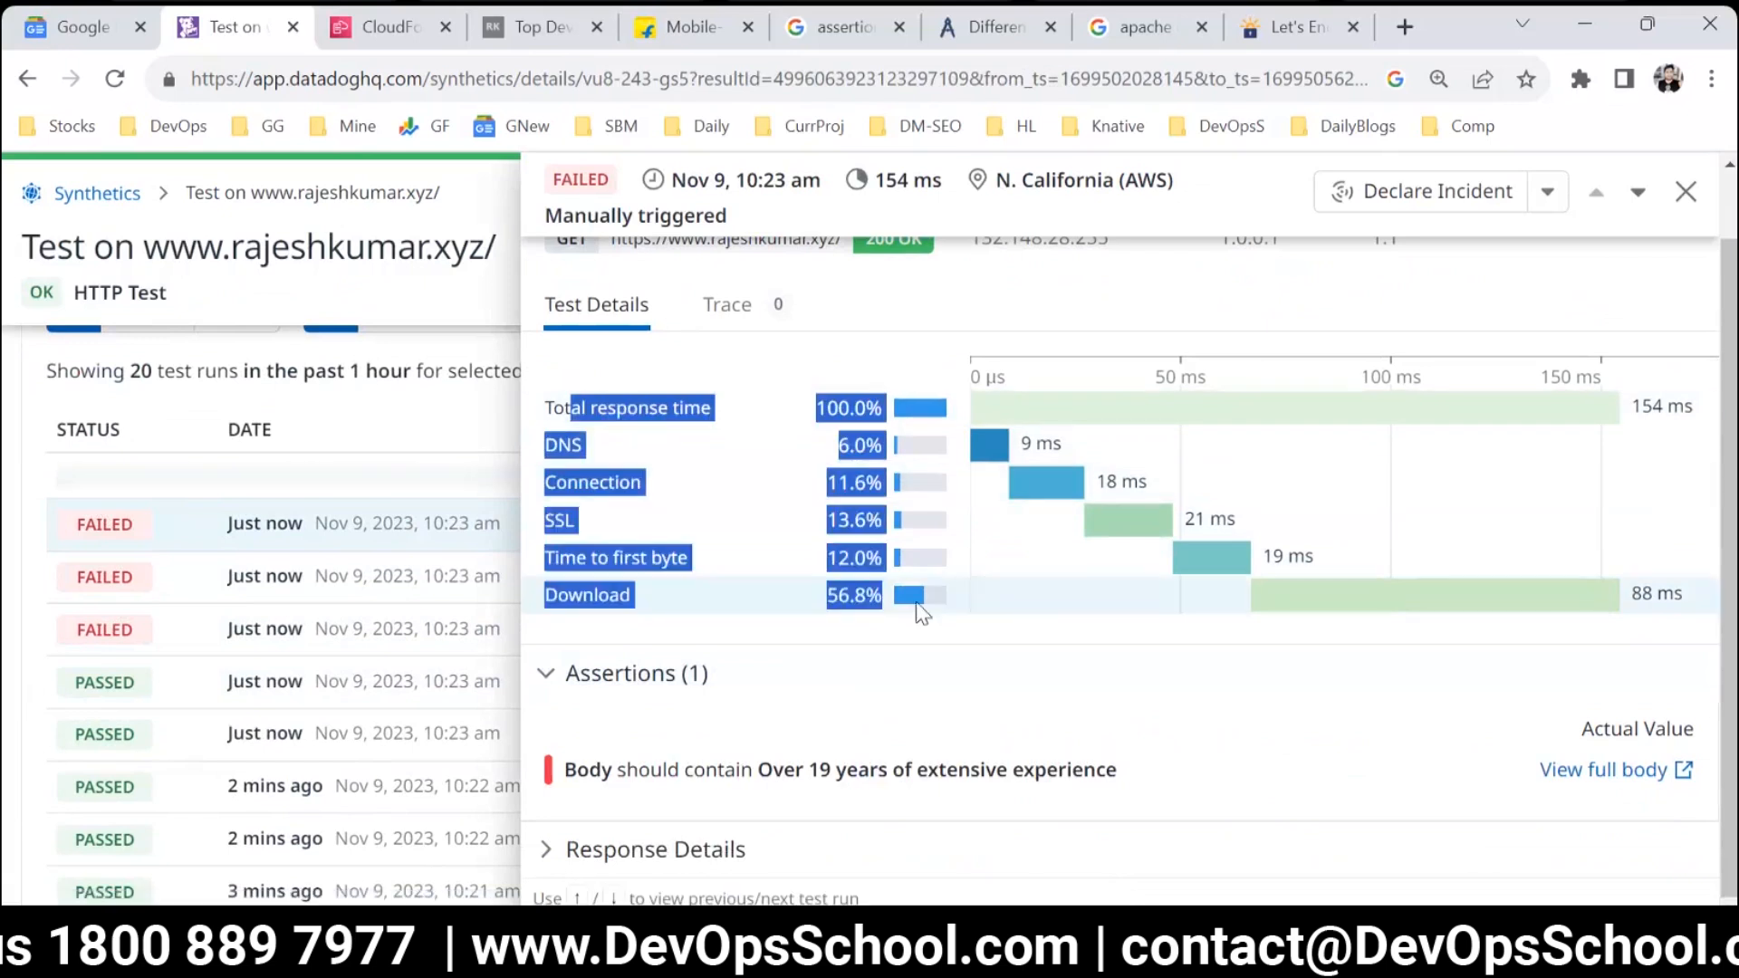
click(954, 724)
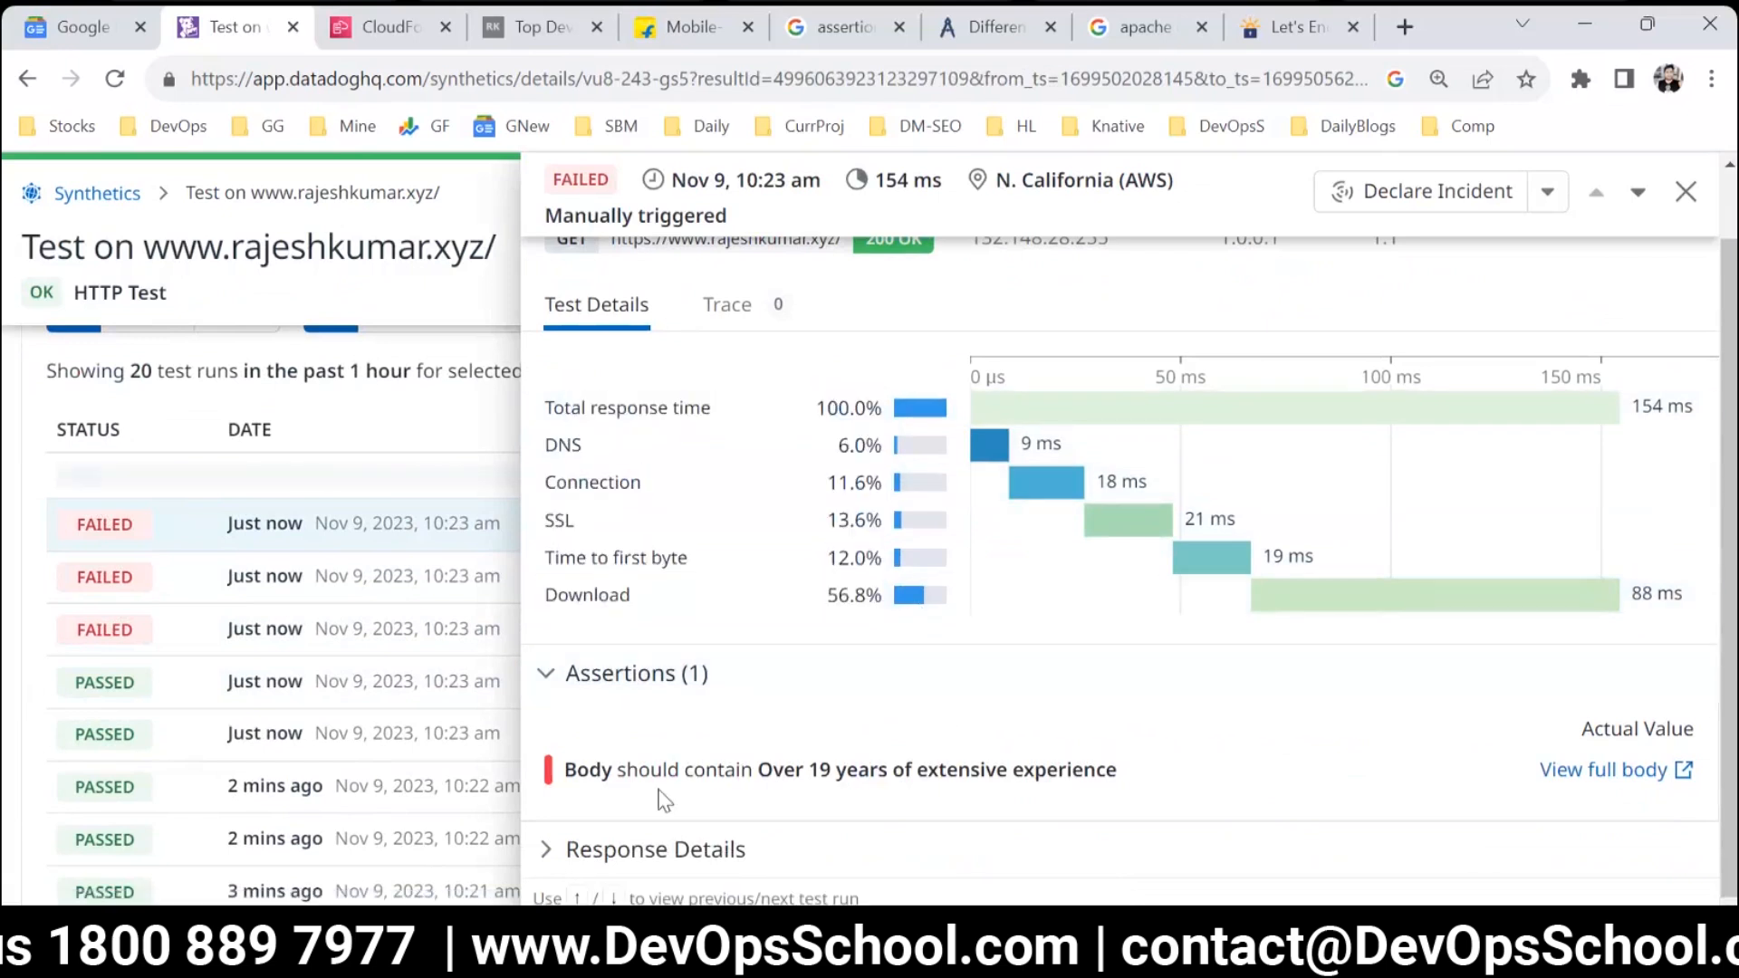
drag(625, 769, 1175, 808)
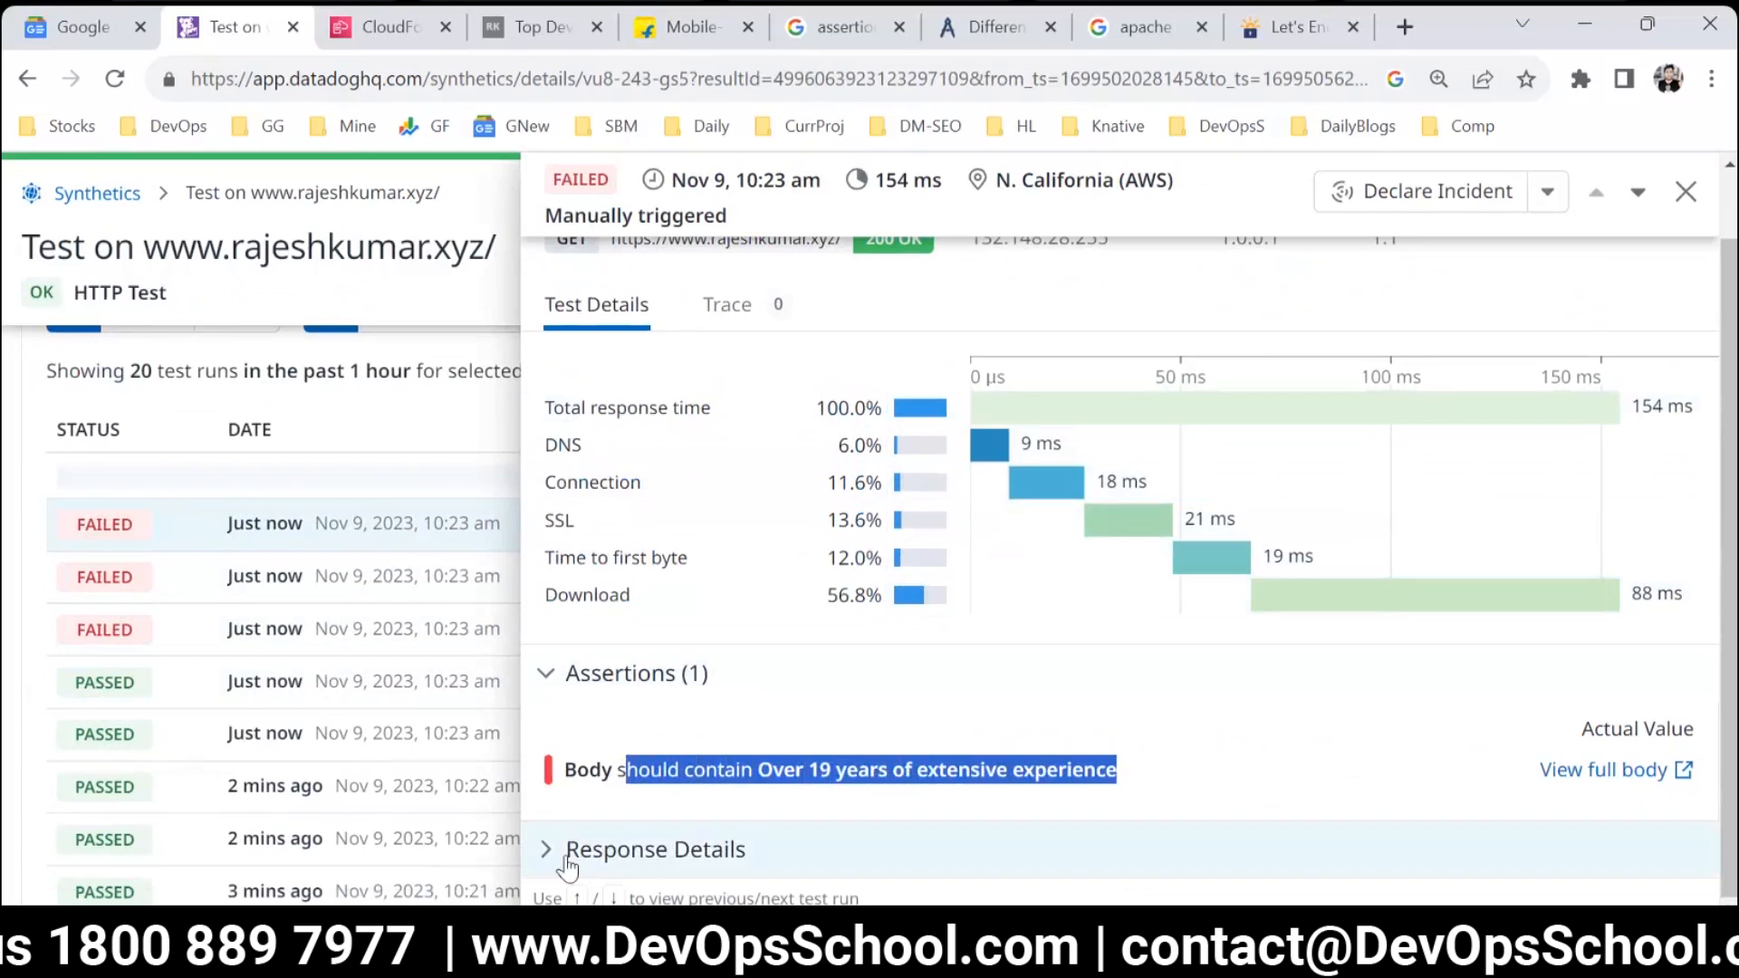
scroll(638, 774, down, 2)
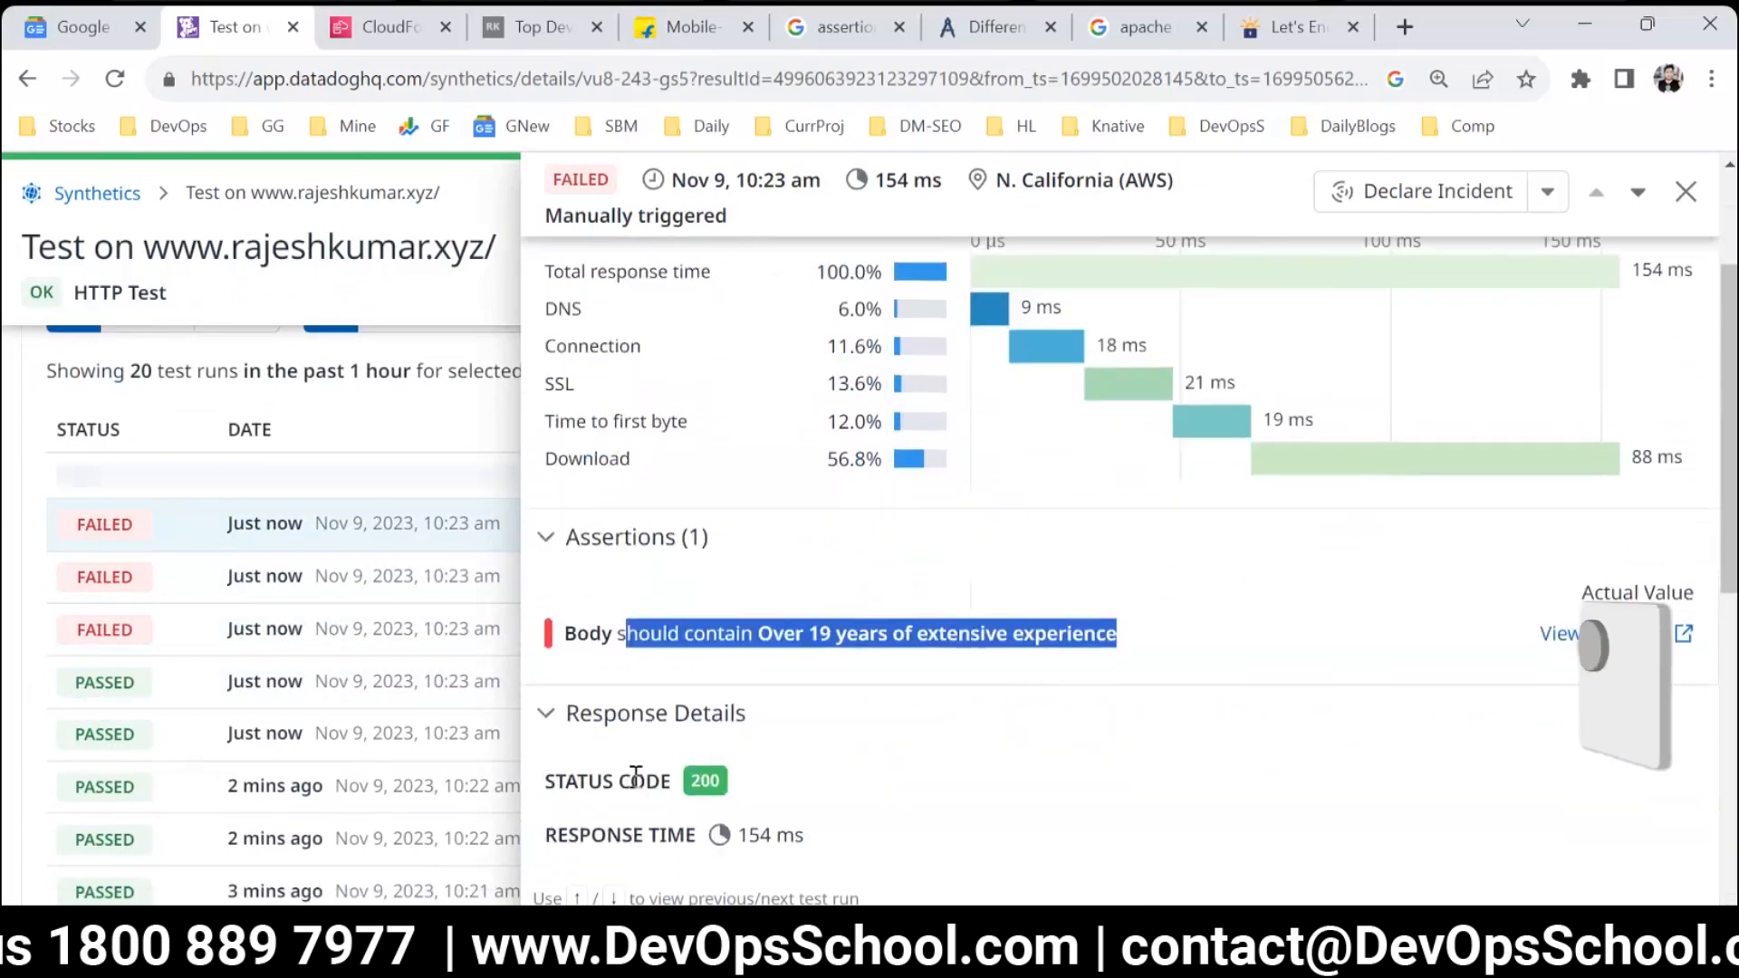
scroll(648, 777, up, 3)
scroll(656, 777, down, 2)
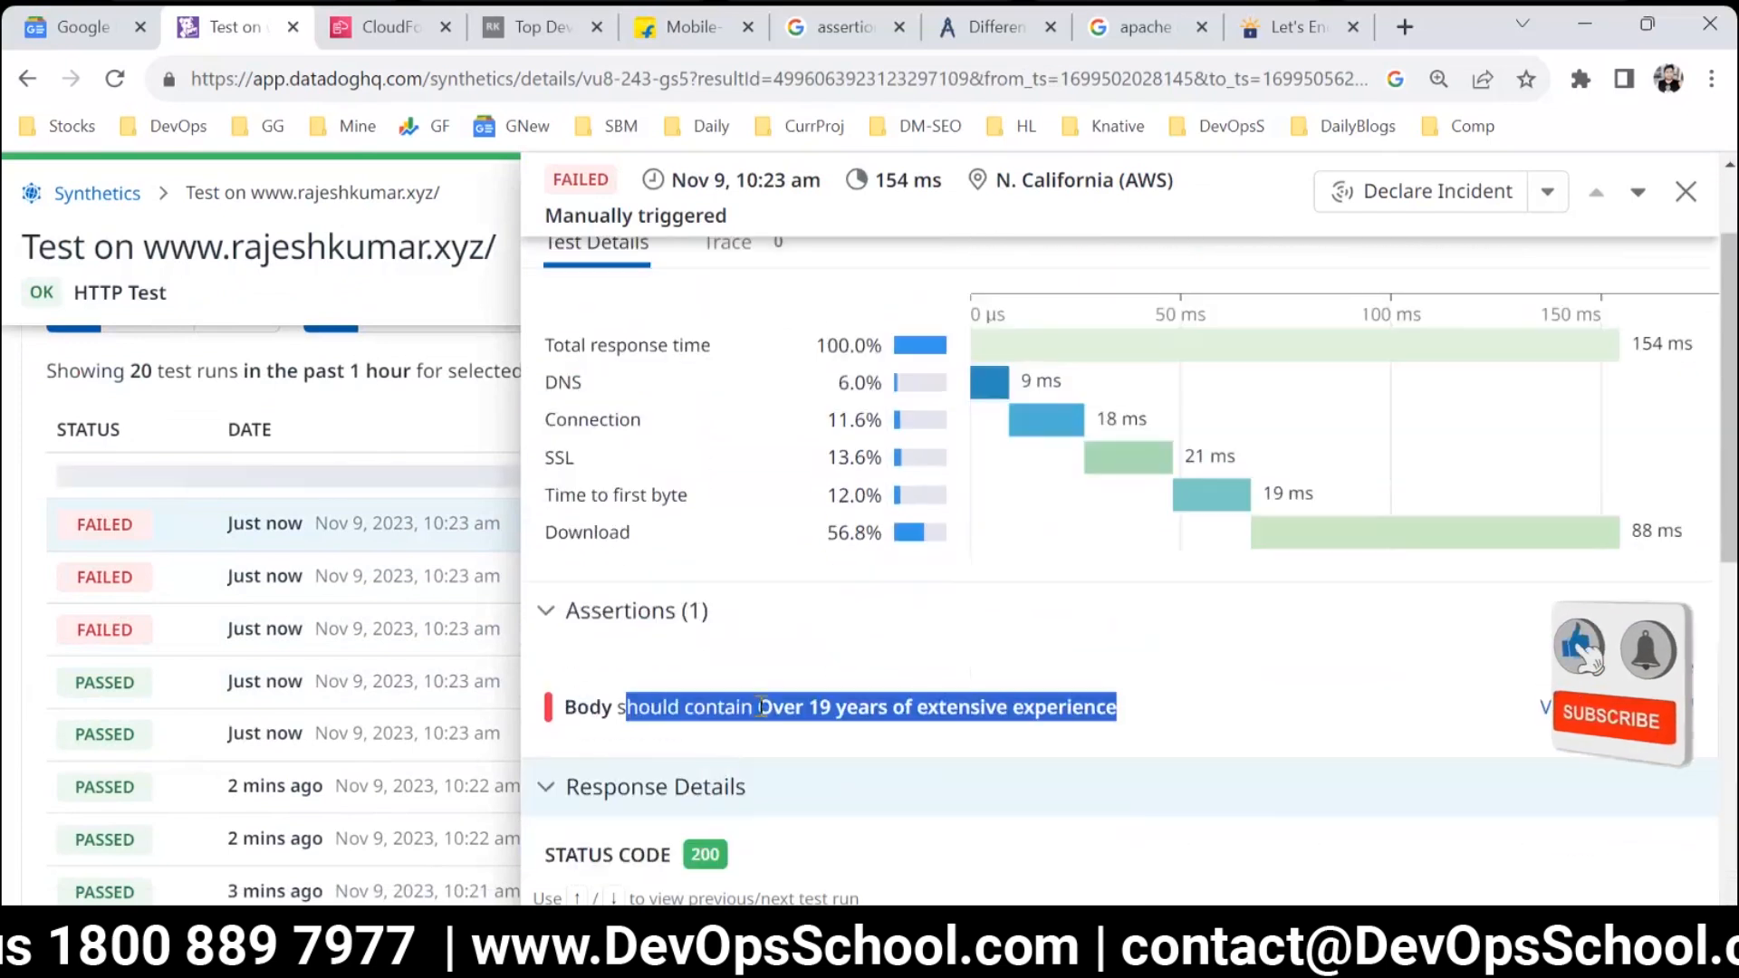
drag(1174, 722, 601, 707)
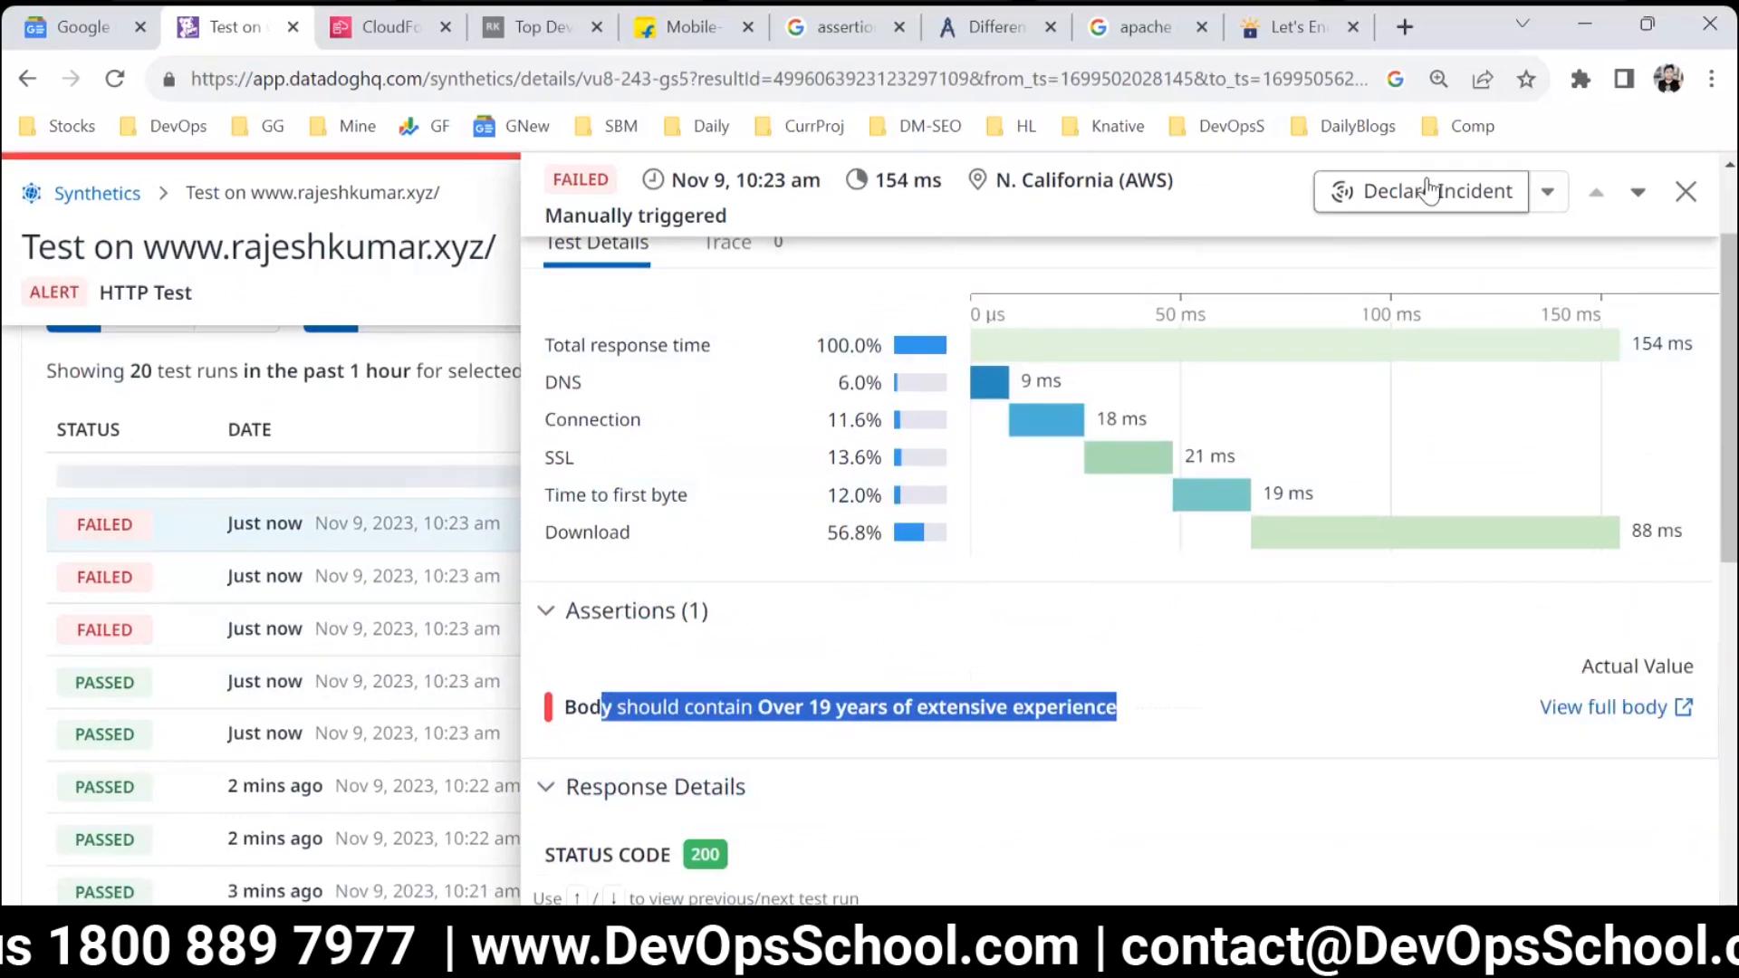
Close the run details, return to the Synthetics test list and start a new test to show the available test types.
click(1683, 192)
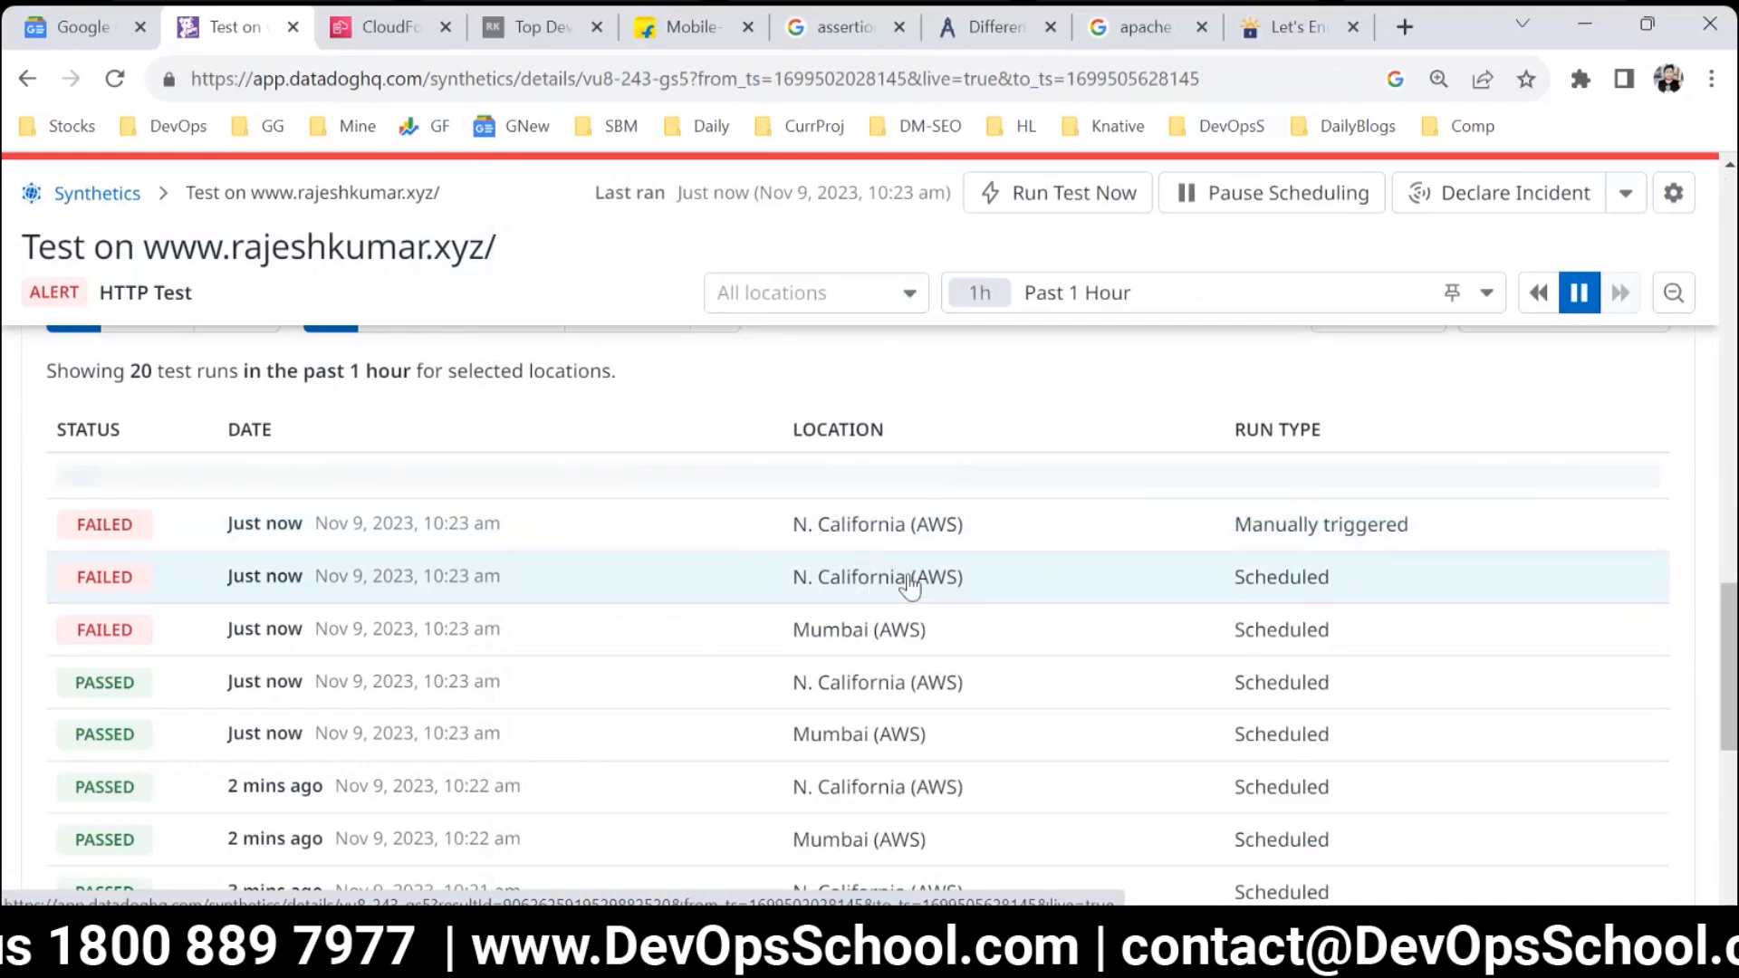
scroll(809, 605, up, 5)
click(97, 193)
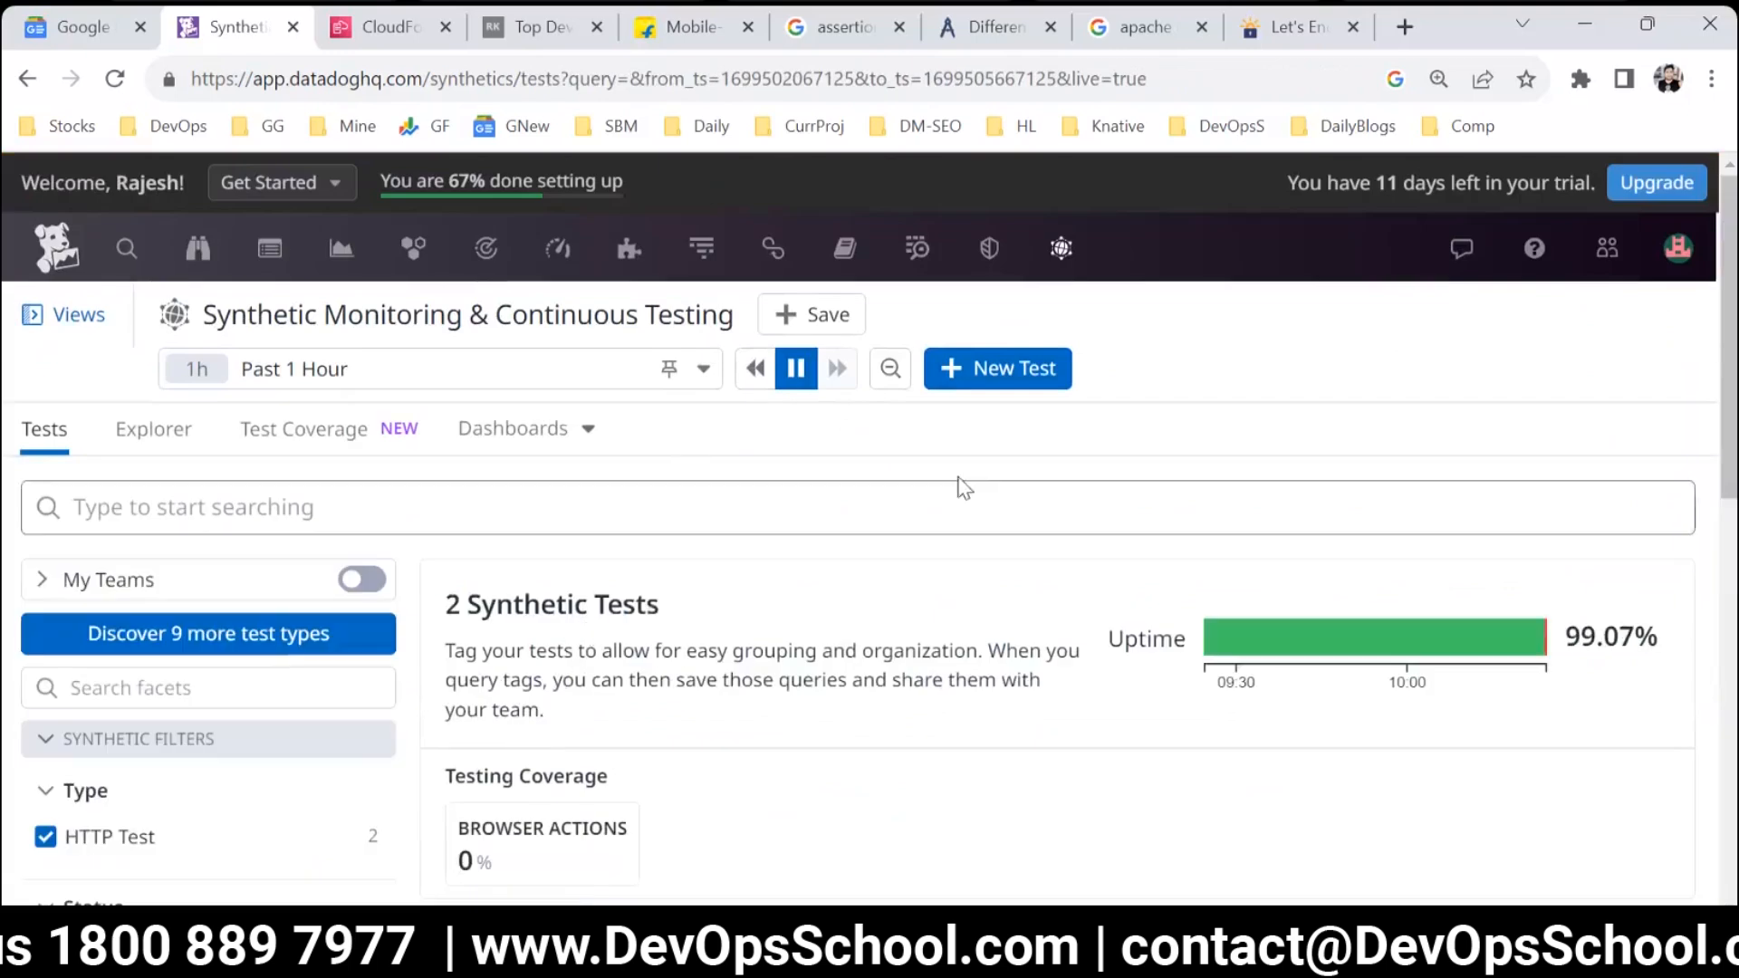
click(999, 370)
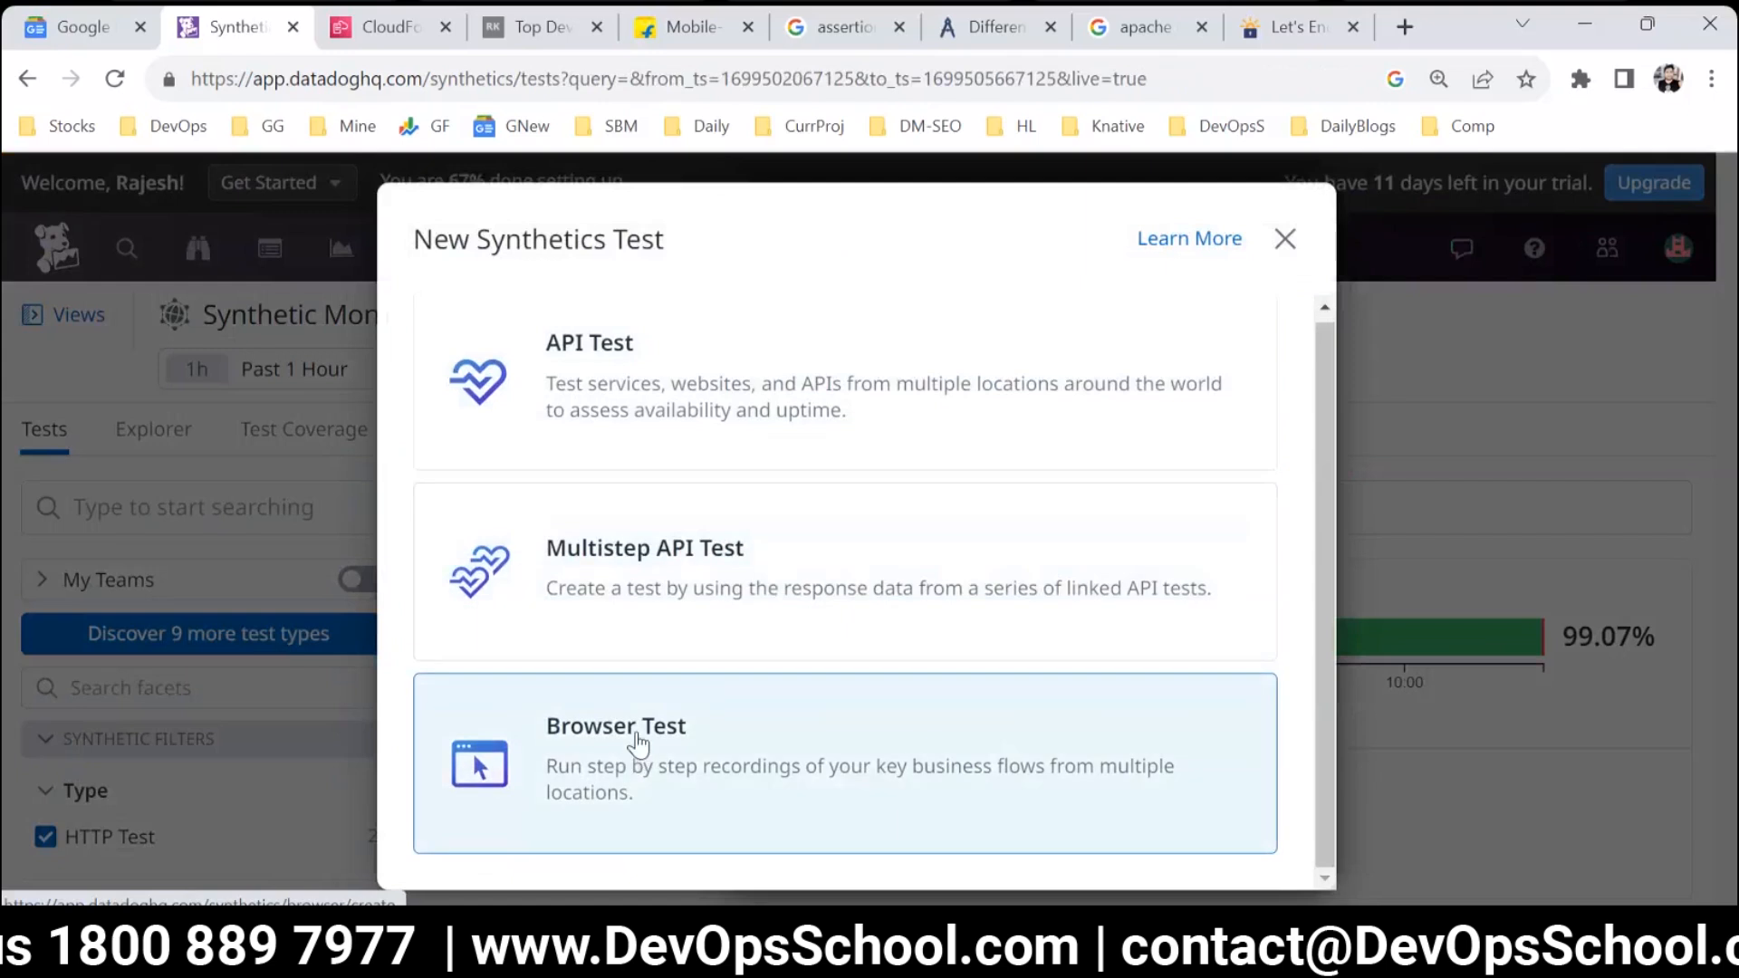
Switch to Notepad to look over the Flipkart search URL parameters, and return to the Browser Test option in Datadog.
click(826, 942)
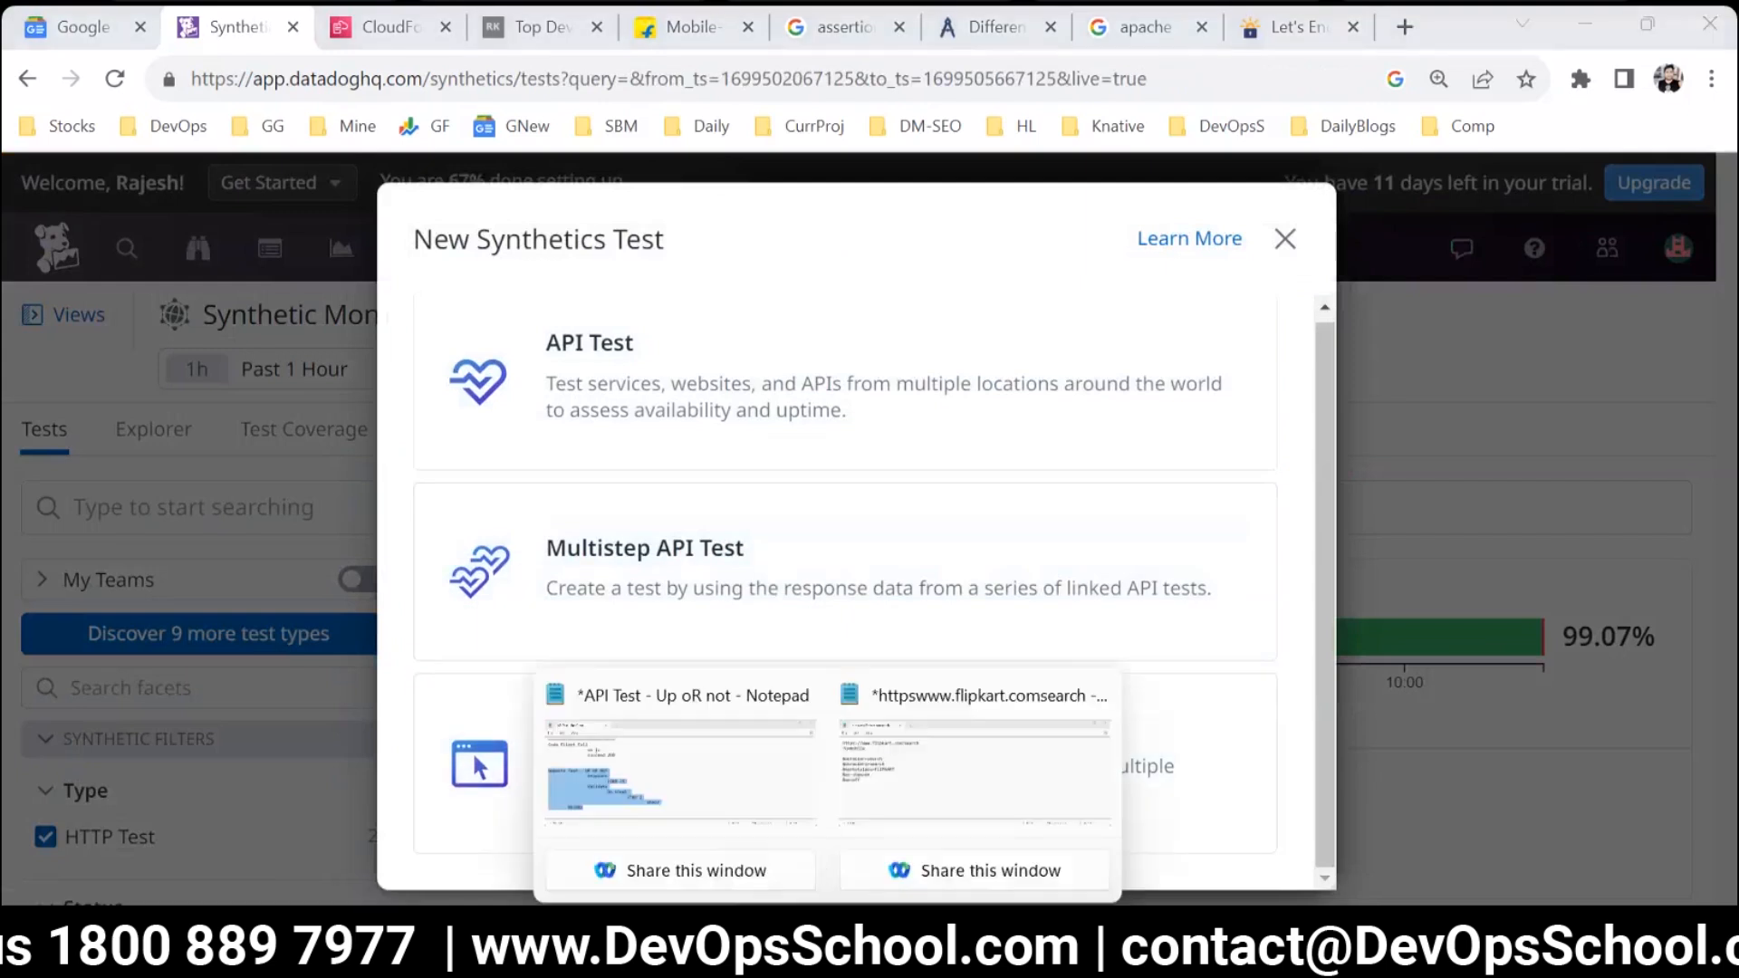
click(872, 791)
click(380, 454)
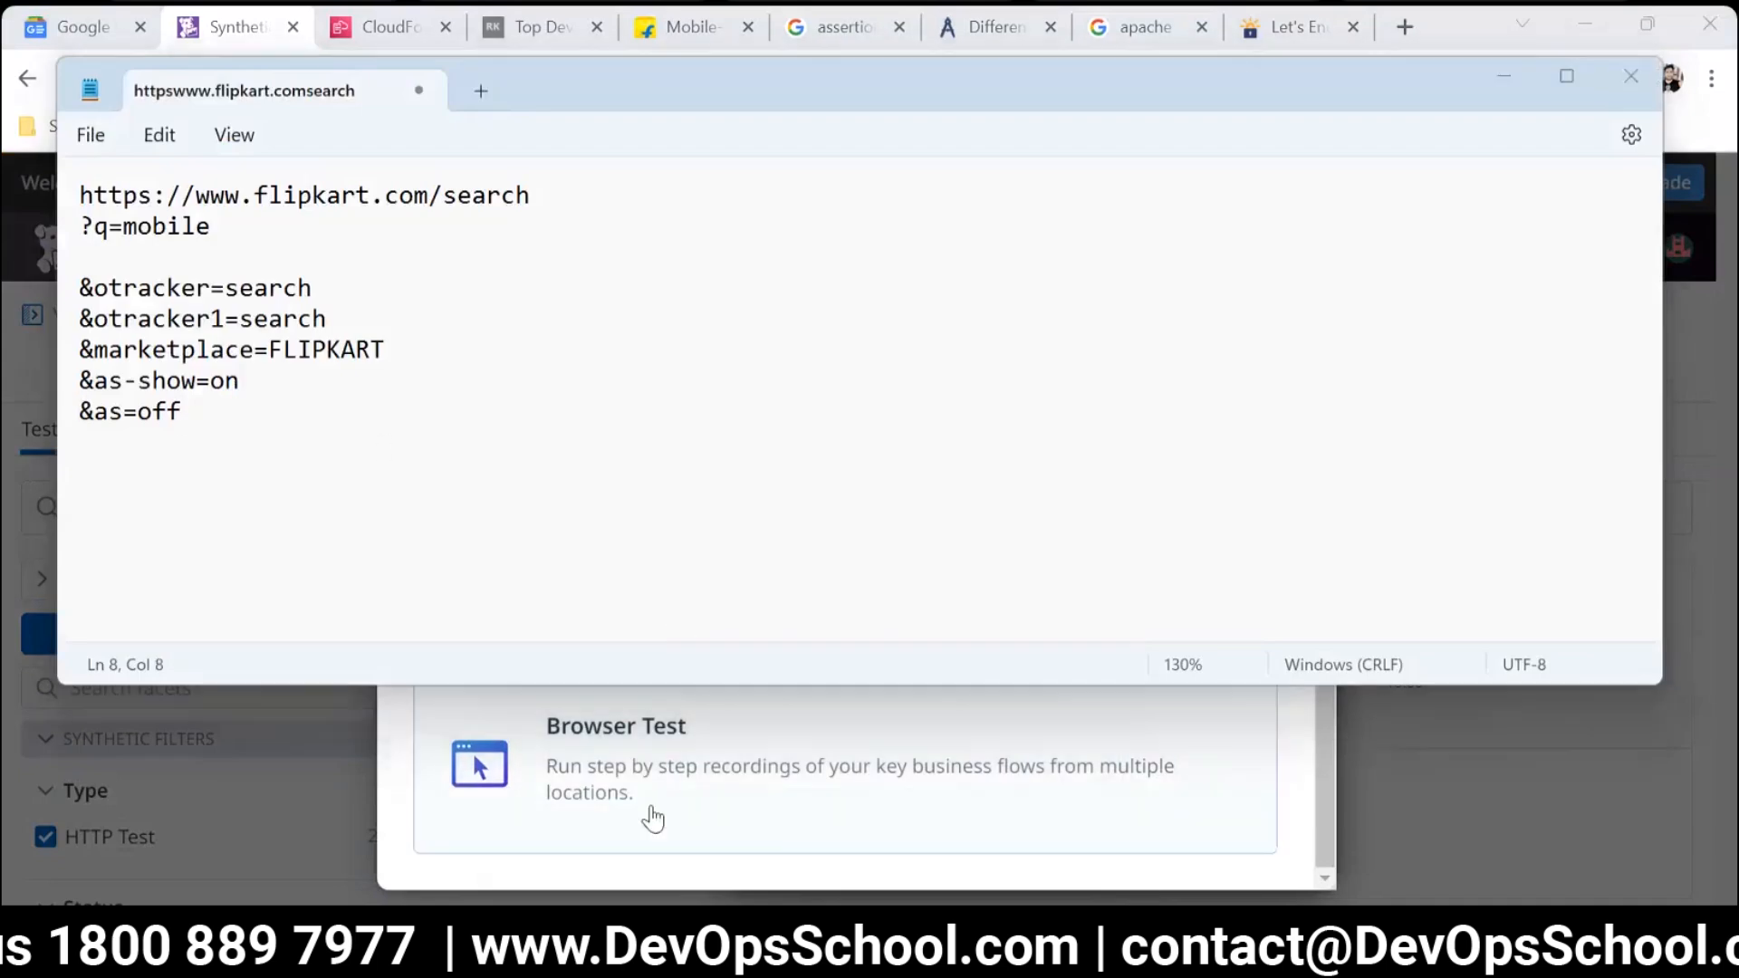
click(707, 758)
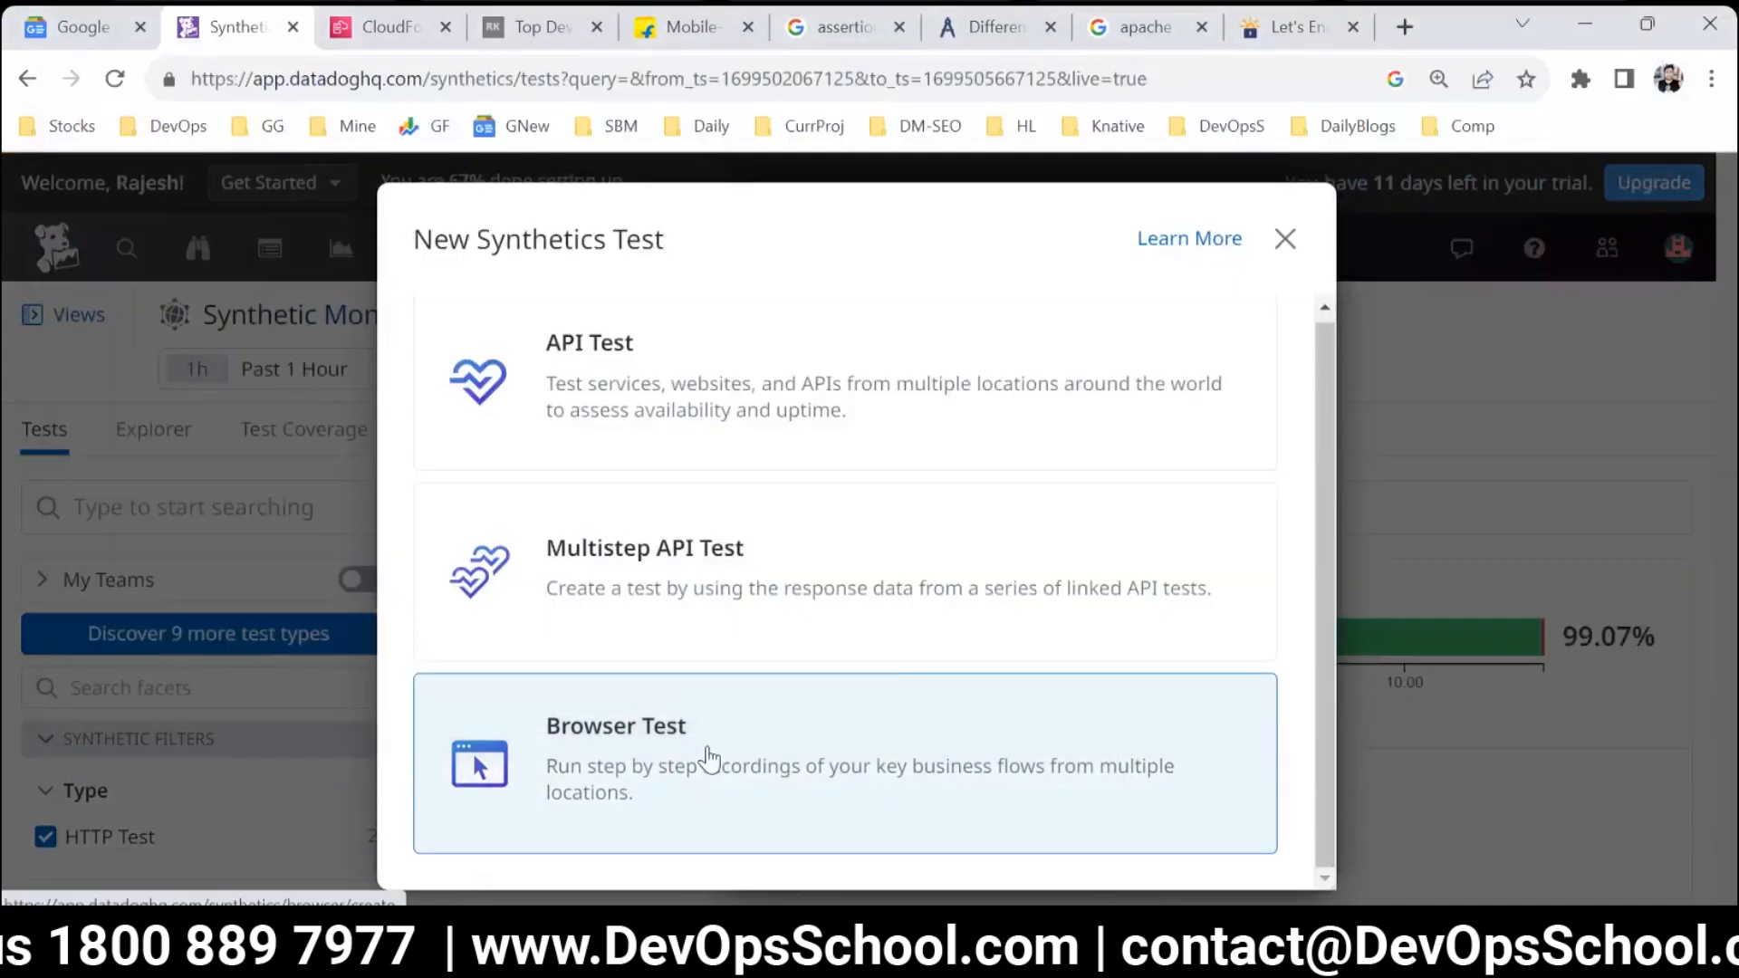
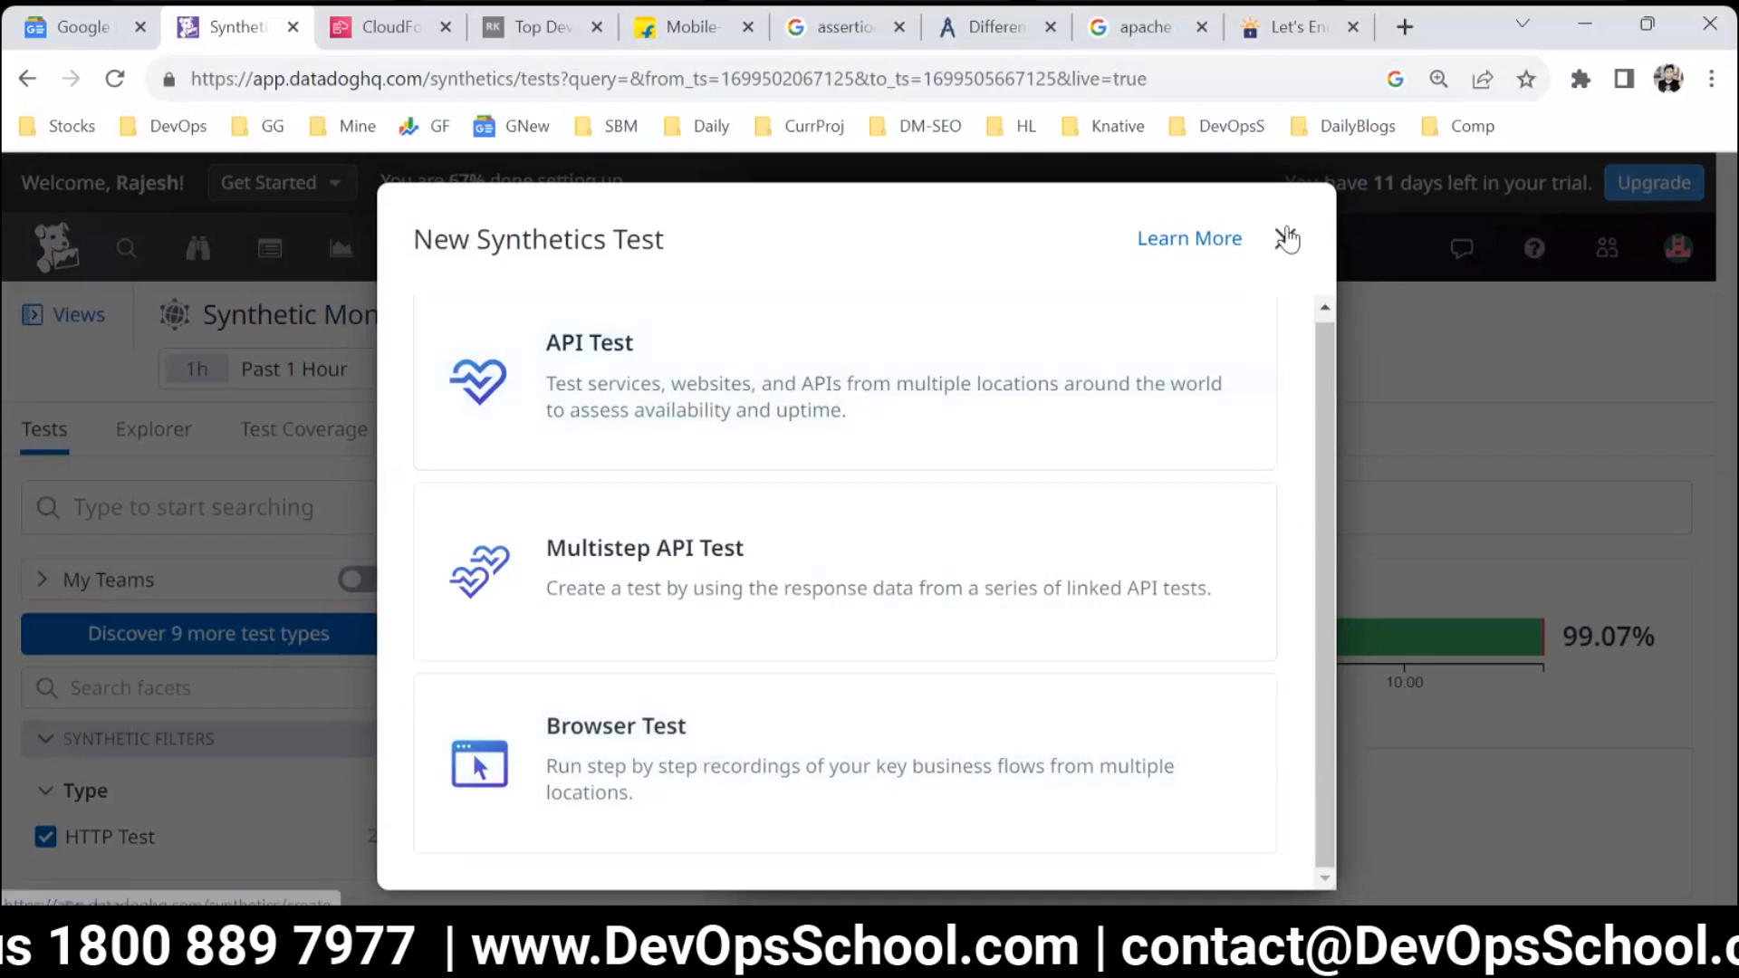
Dismiss the new test selection, open the HTTP test in Alert status and bring up its list of test runs.
click(1286, 240)
scroll(509, 672, down, 4)
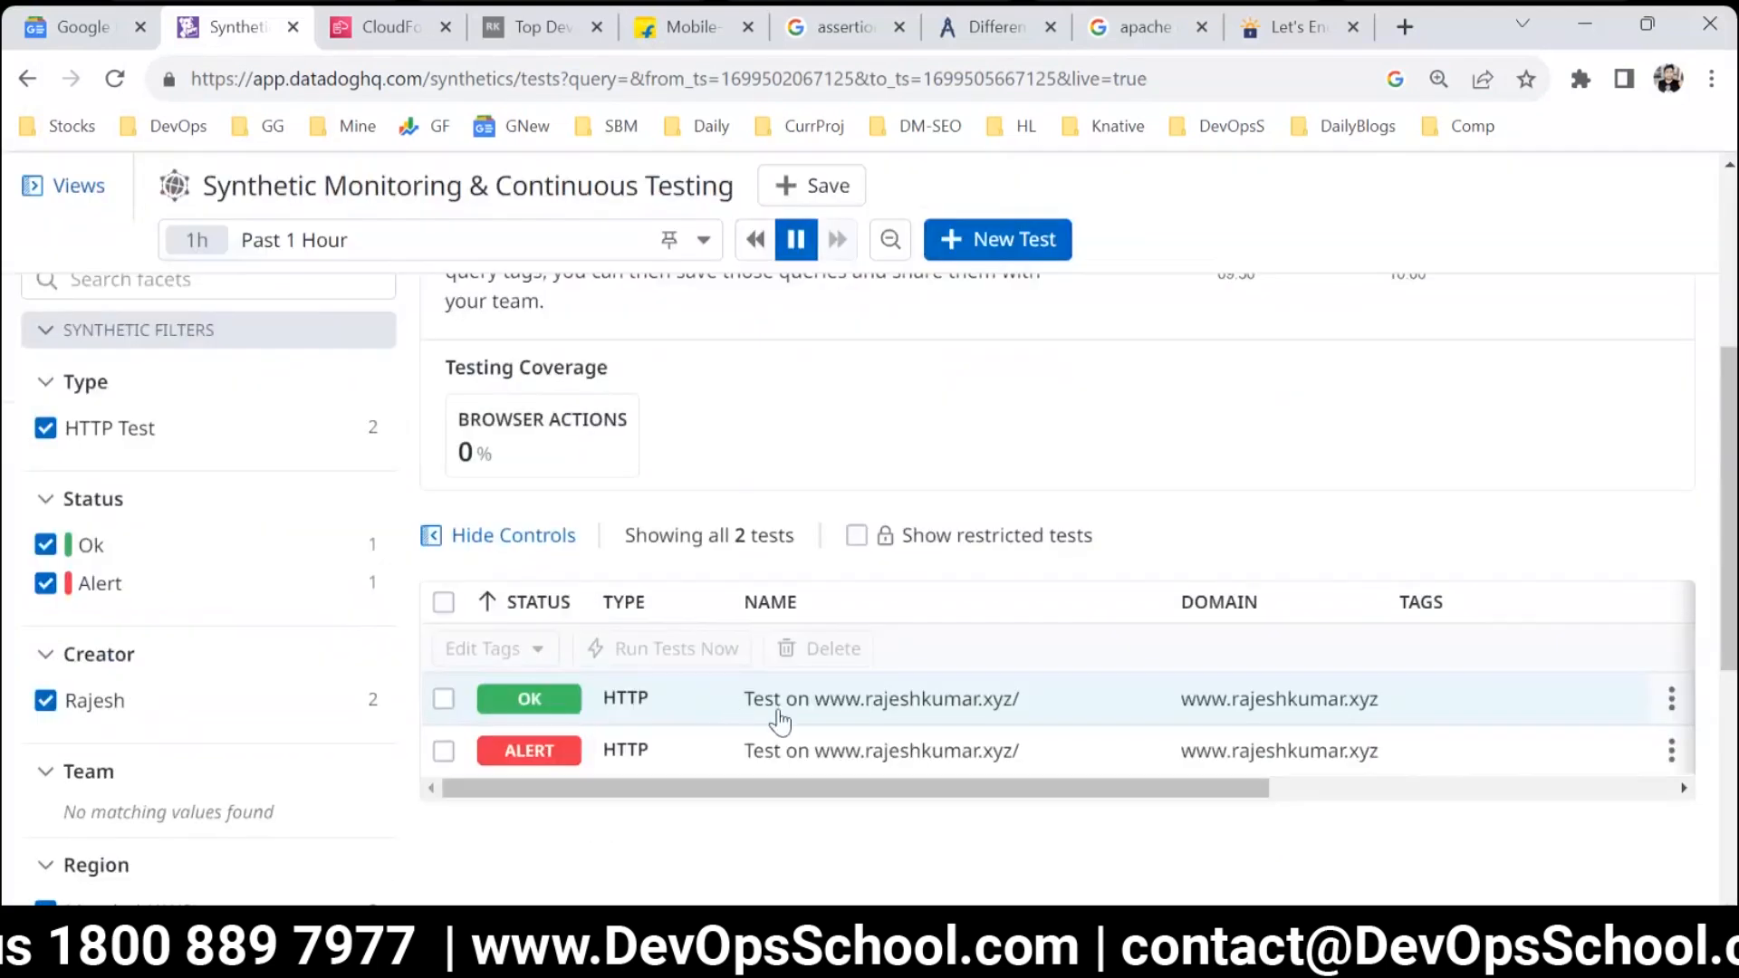
click(821, 761)
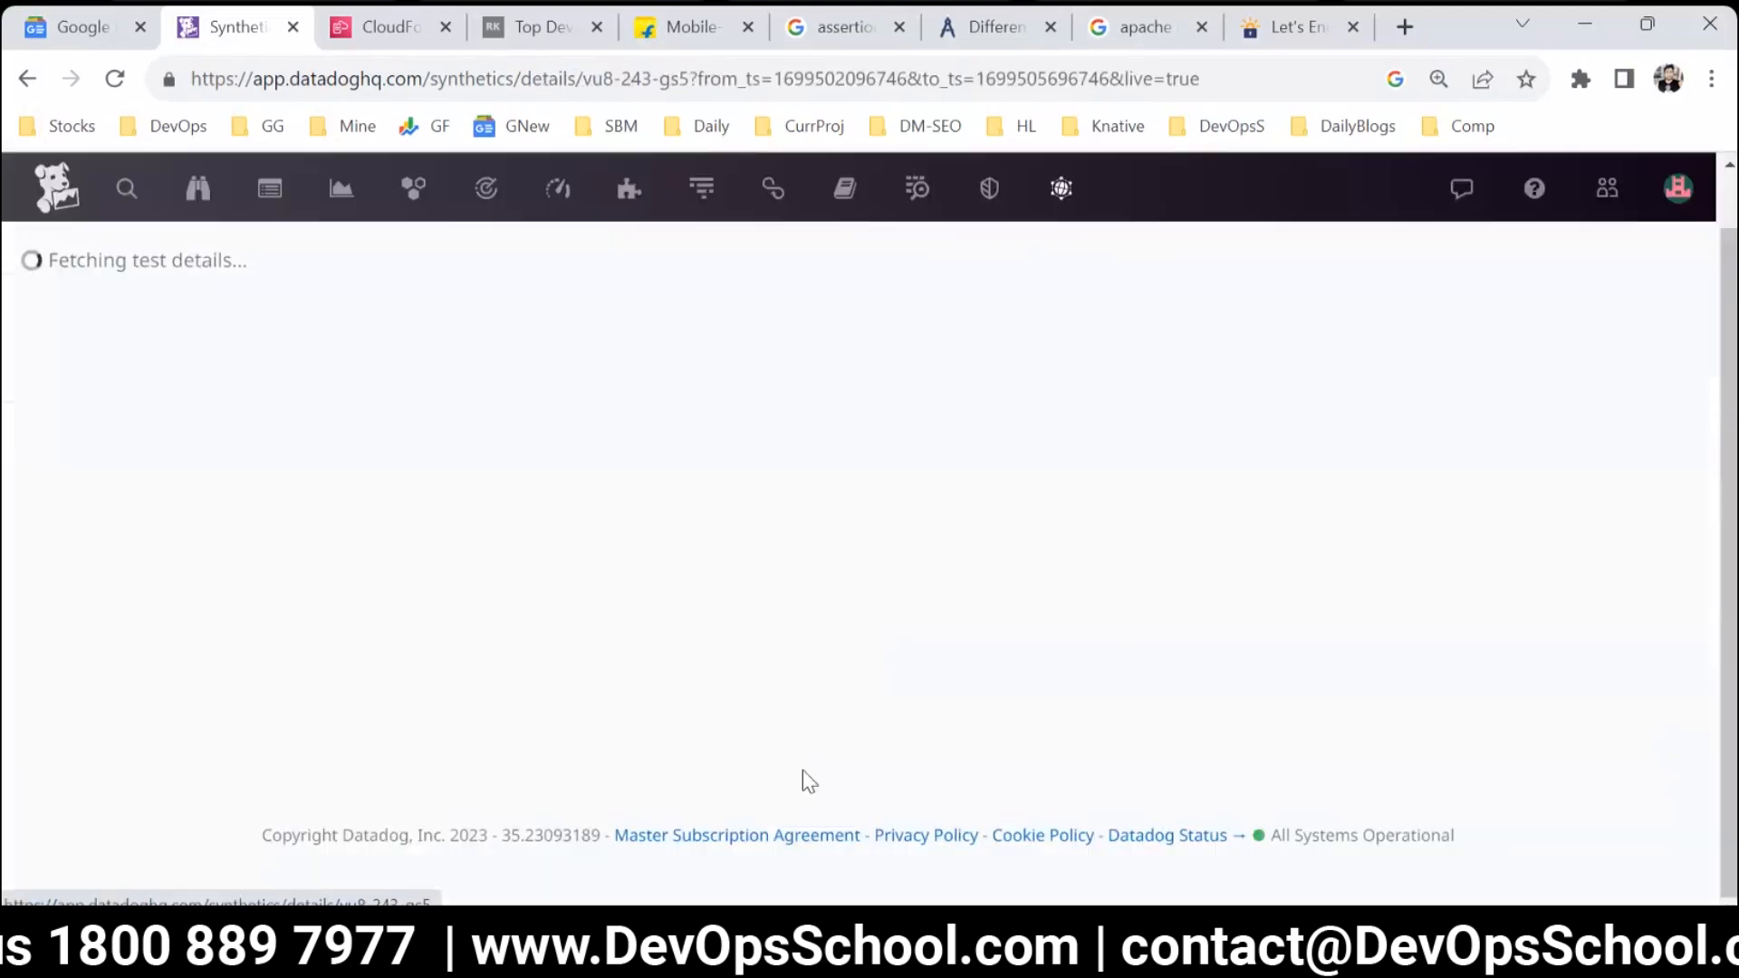
scroll(438, 698, down, 10)
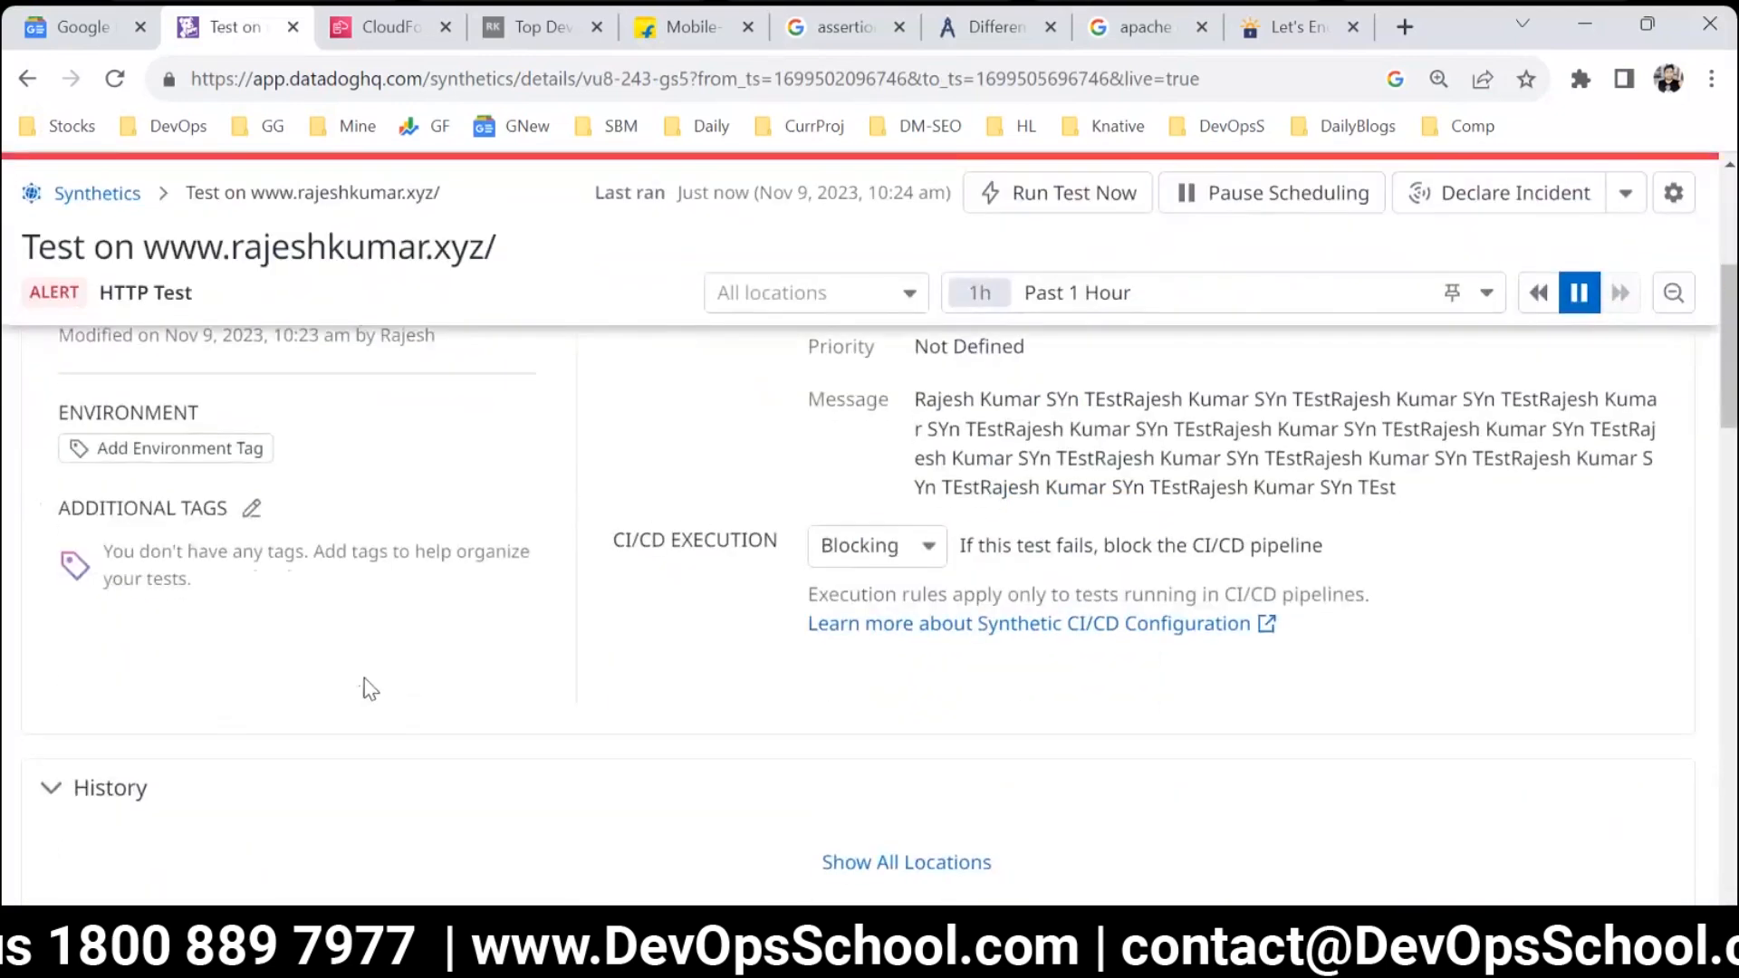
scroll(385, 720, down, 3)
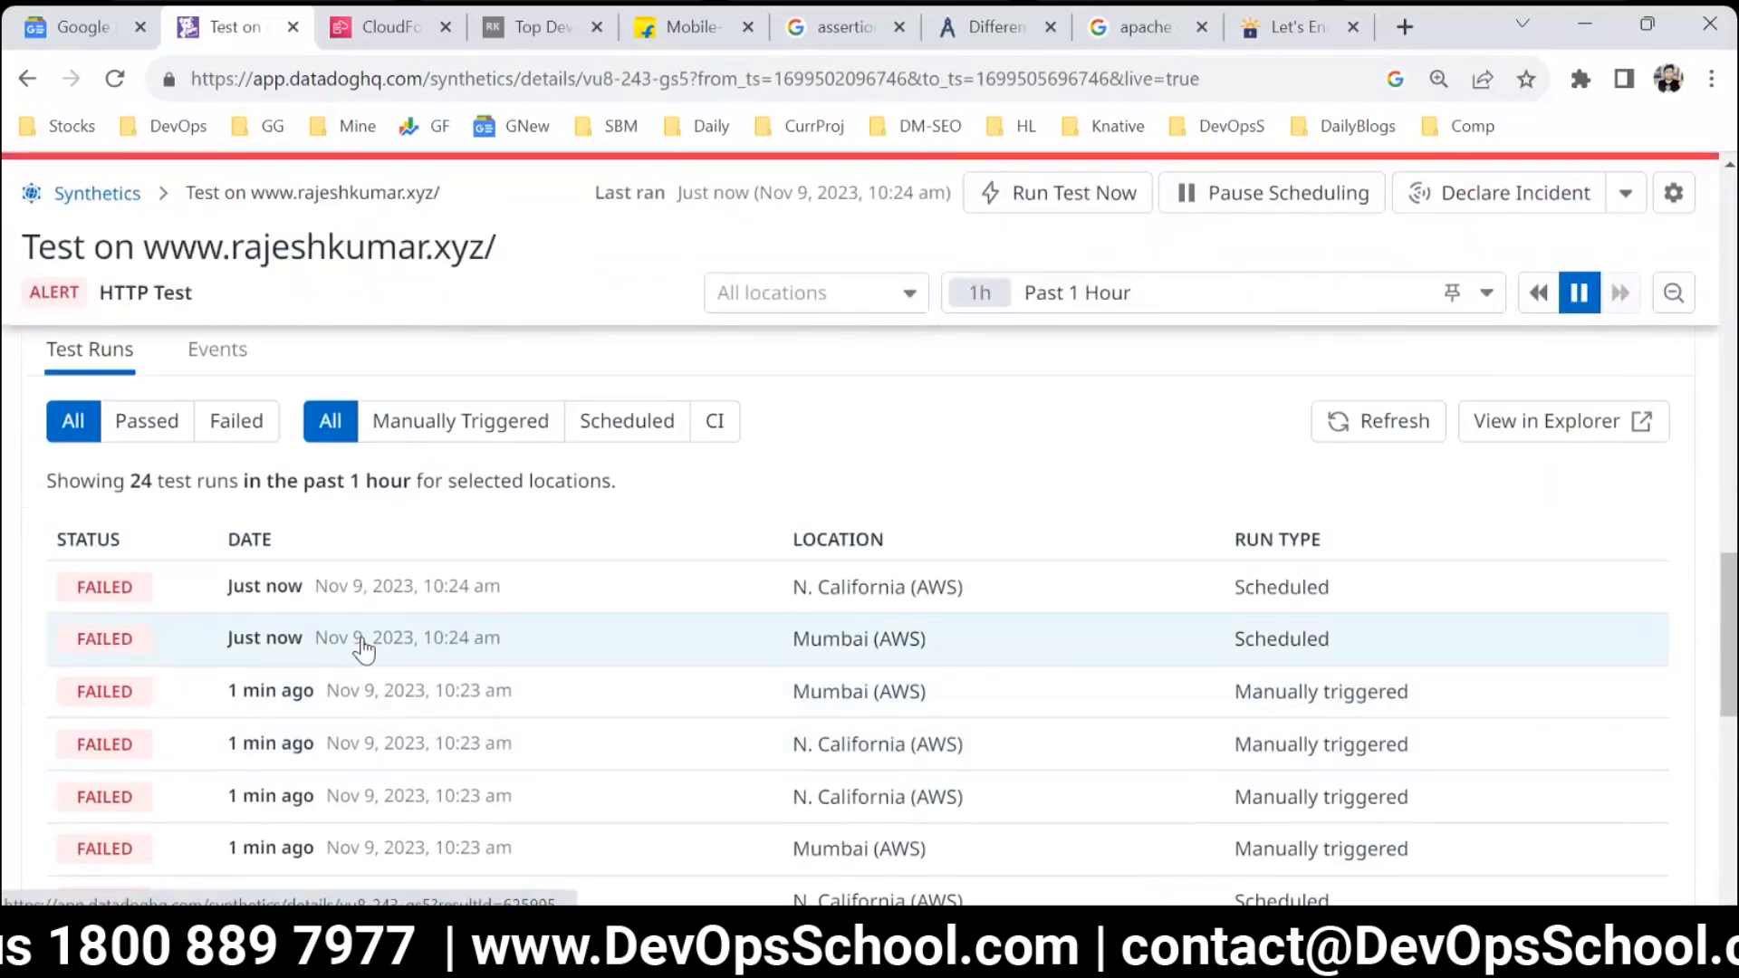
scroll(417, 716, down, 3)
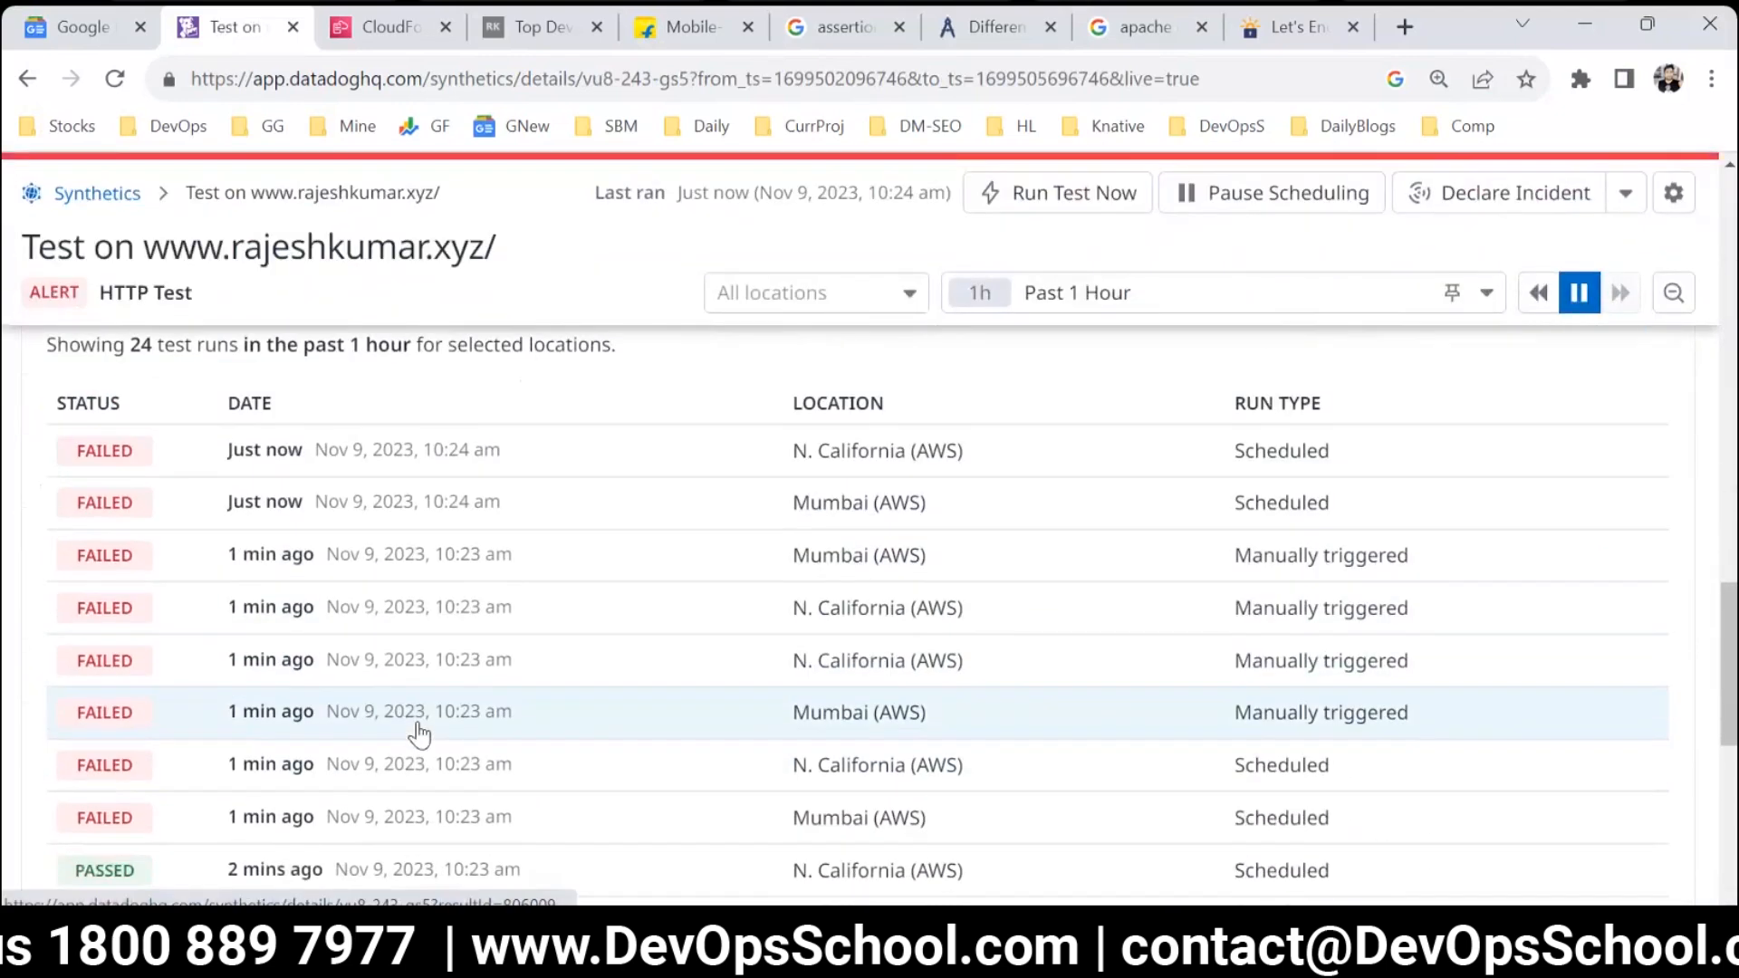
Compare the response times of the latest passed scheduled runs from N. California (AWS) and Mumbai (AWS).
click(269, 751)
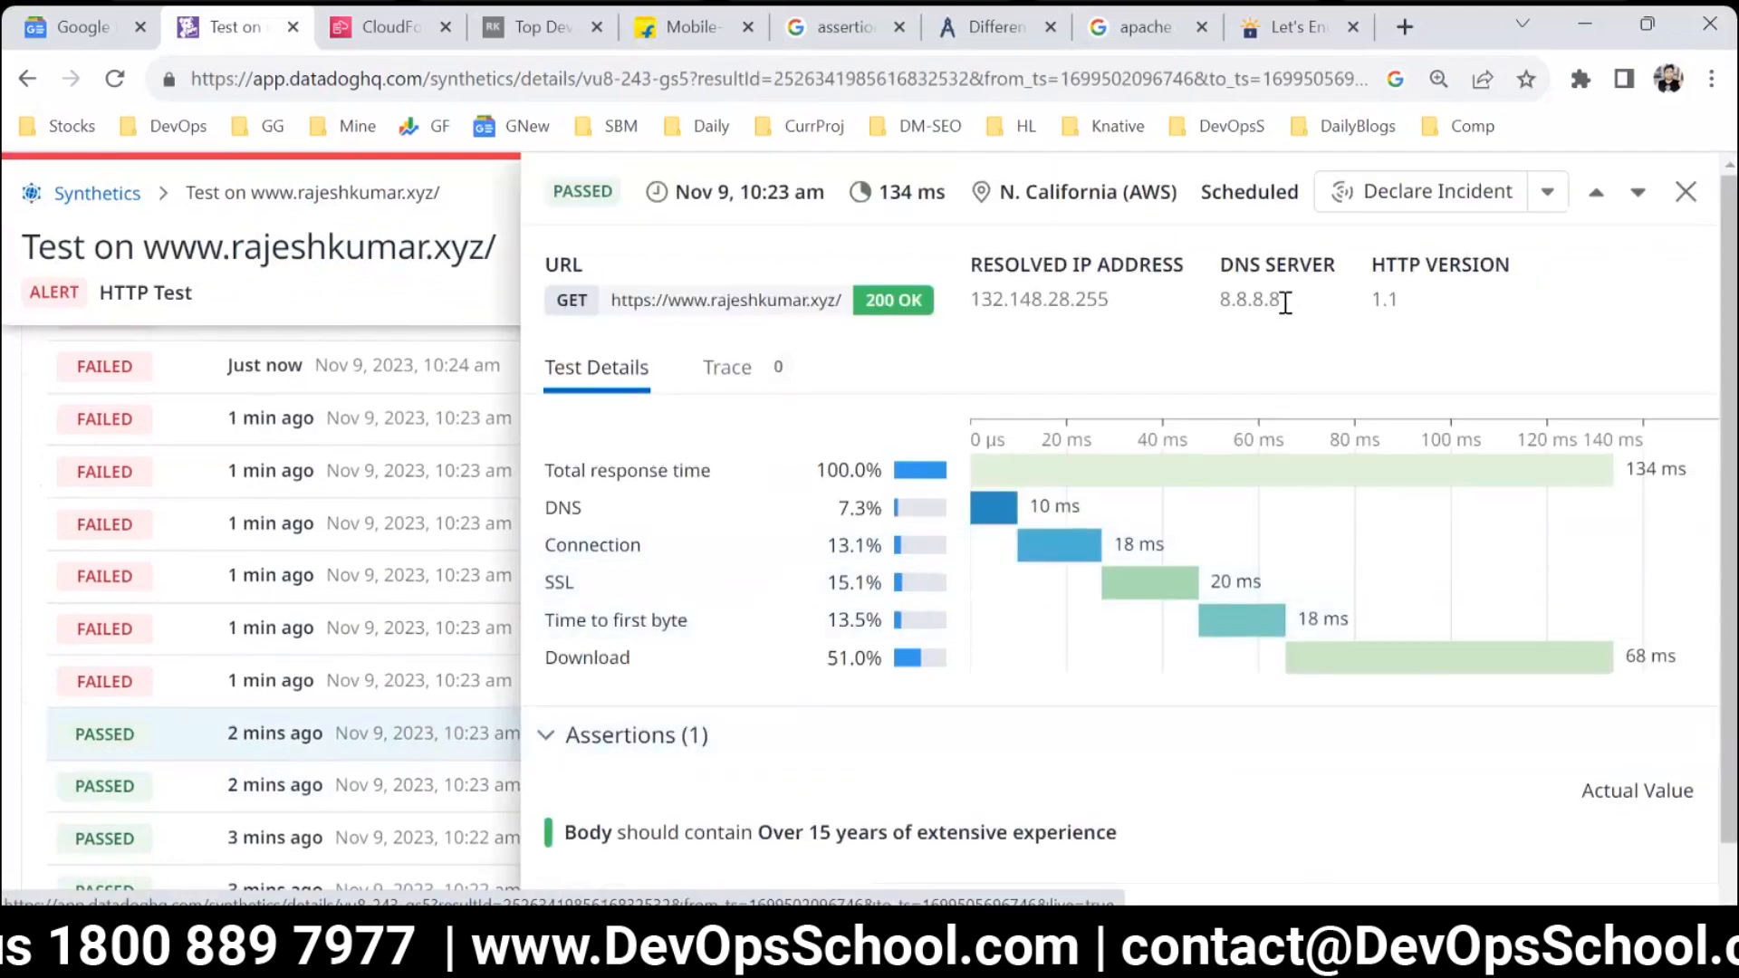
drag(949, 193, 876, 193)
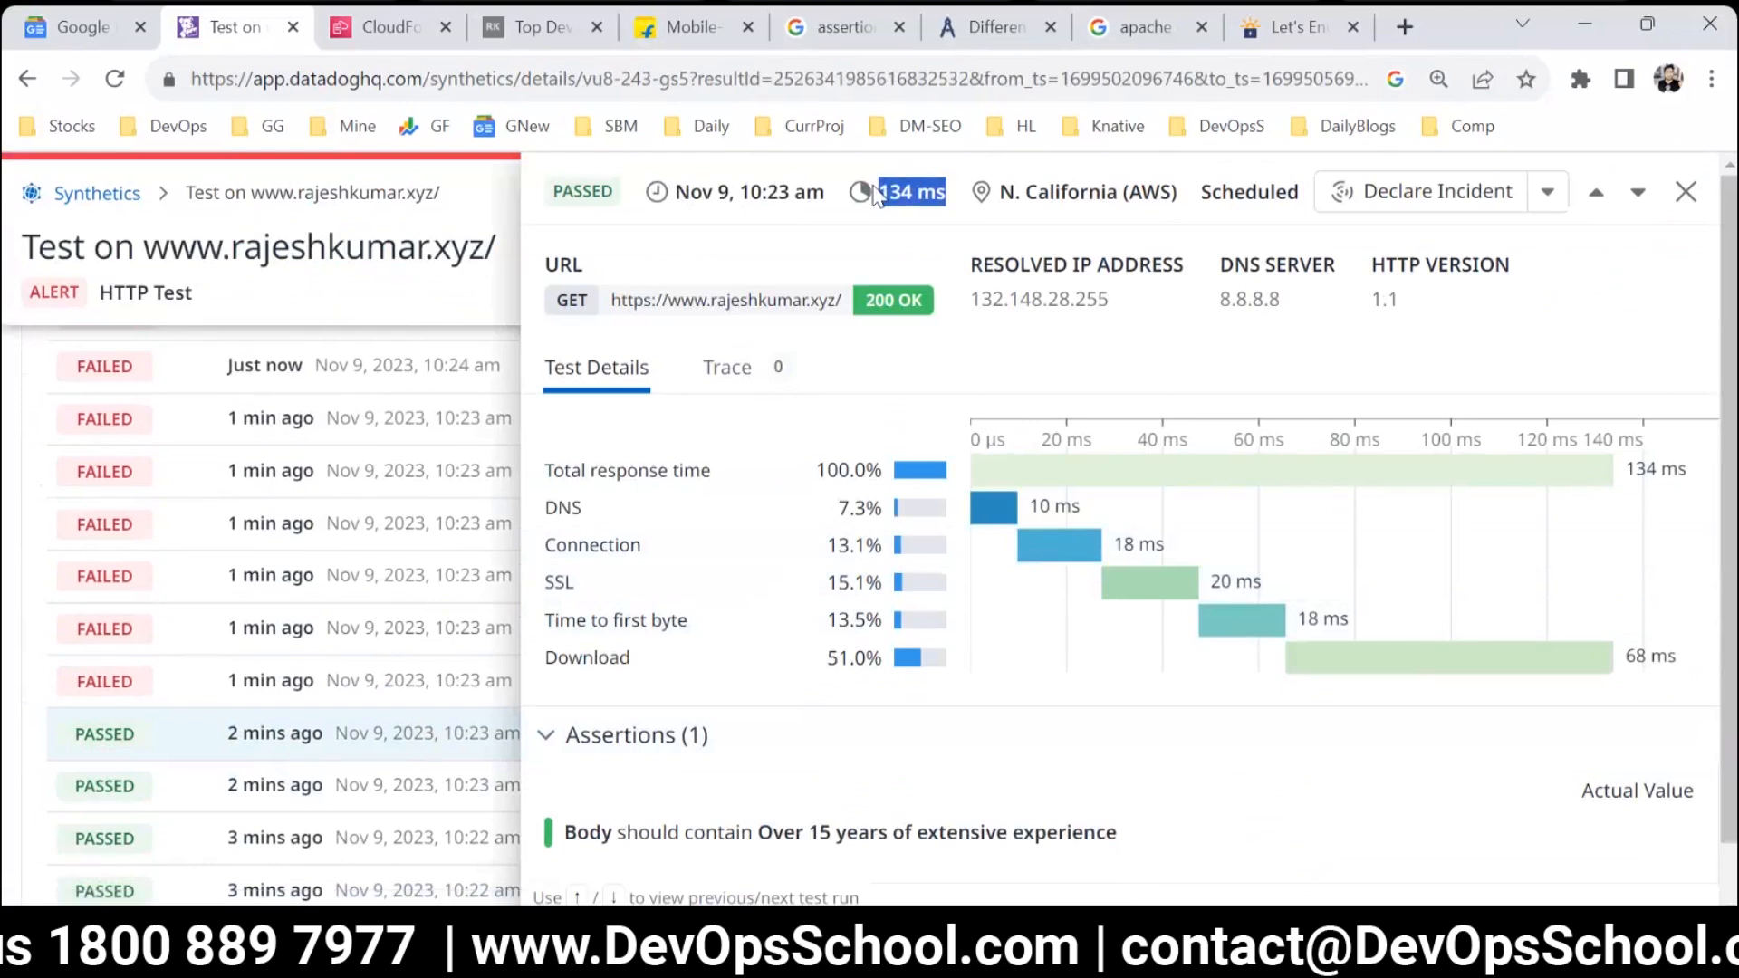
click(1683, 193)
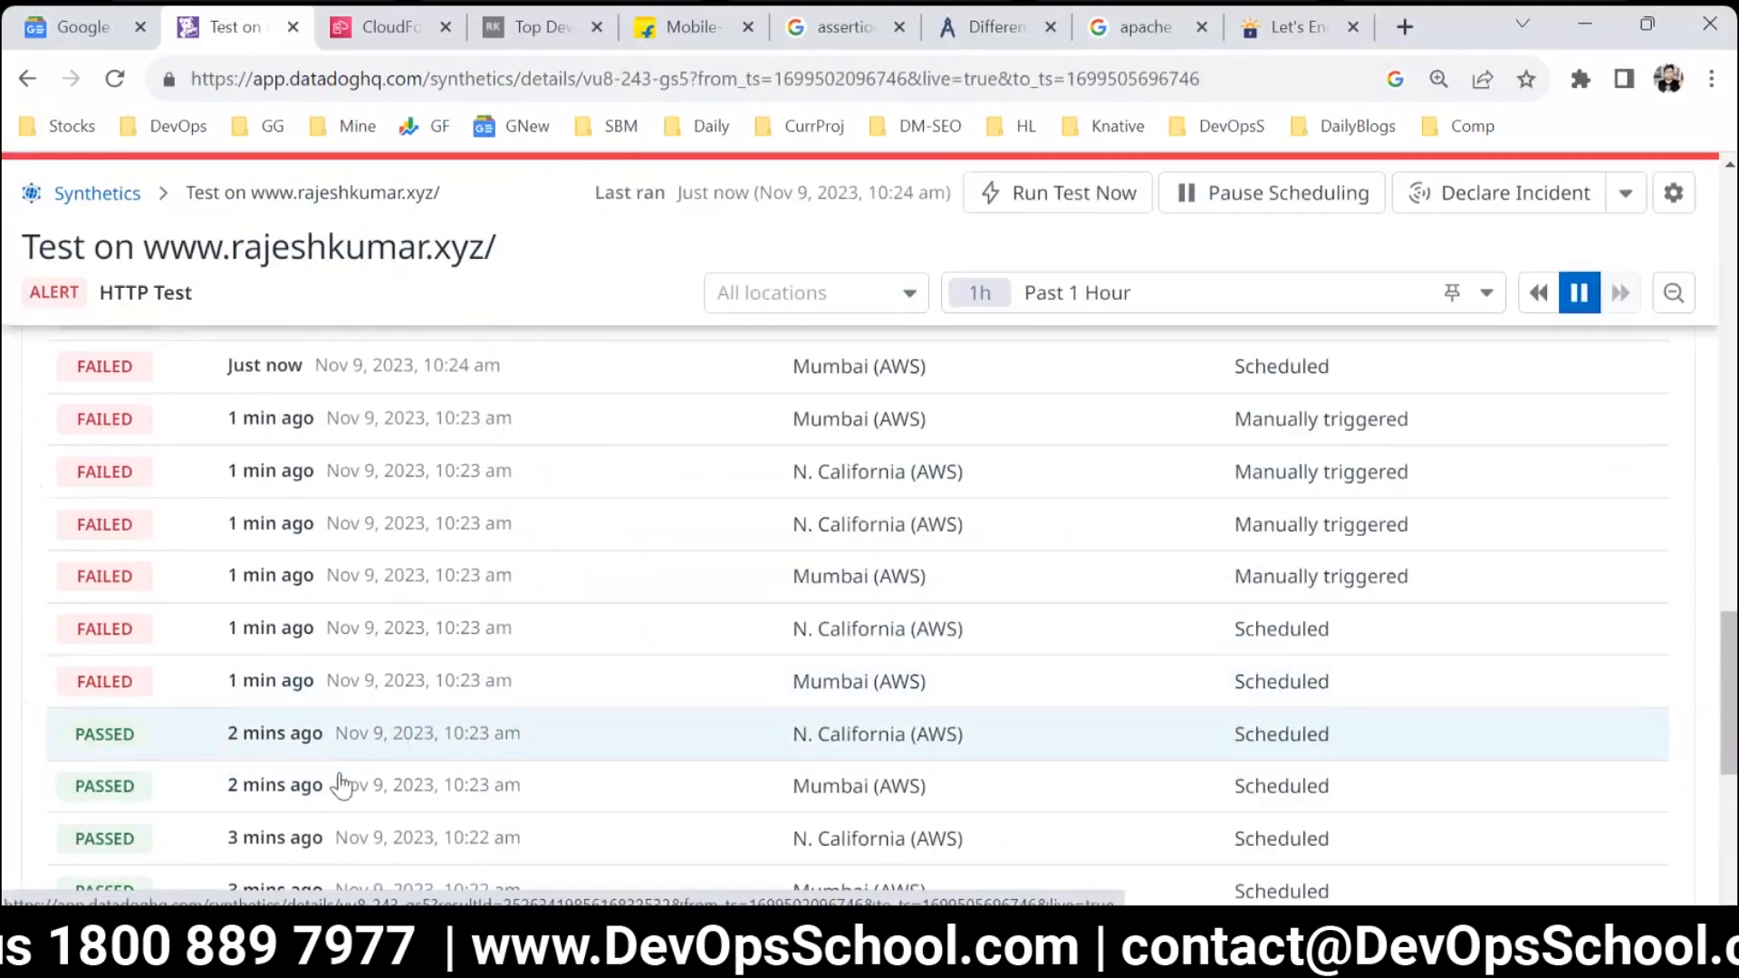
click(345, 782)
drag(938, 195, 887, 207)
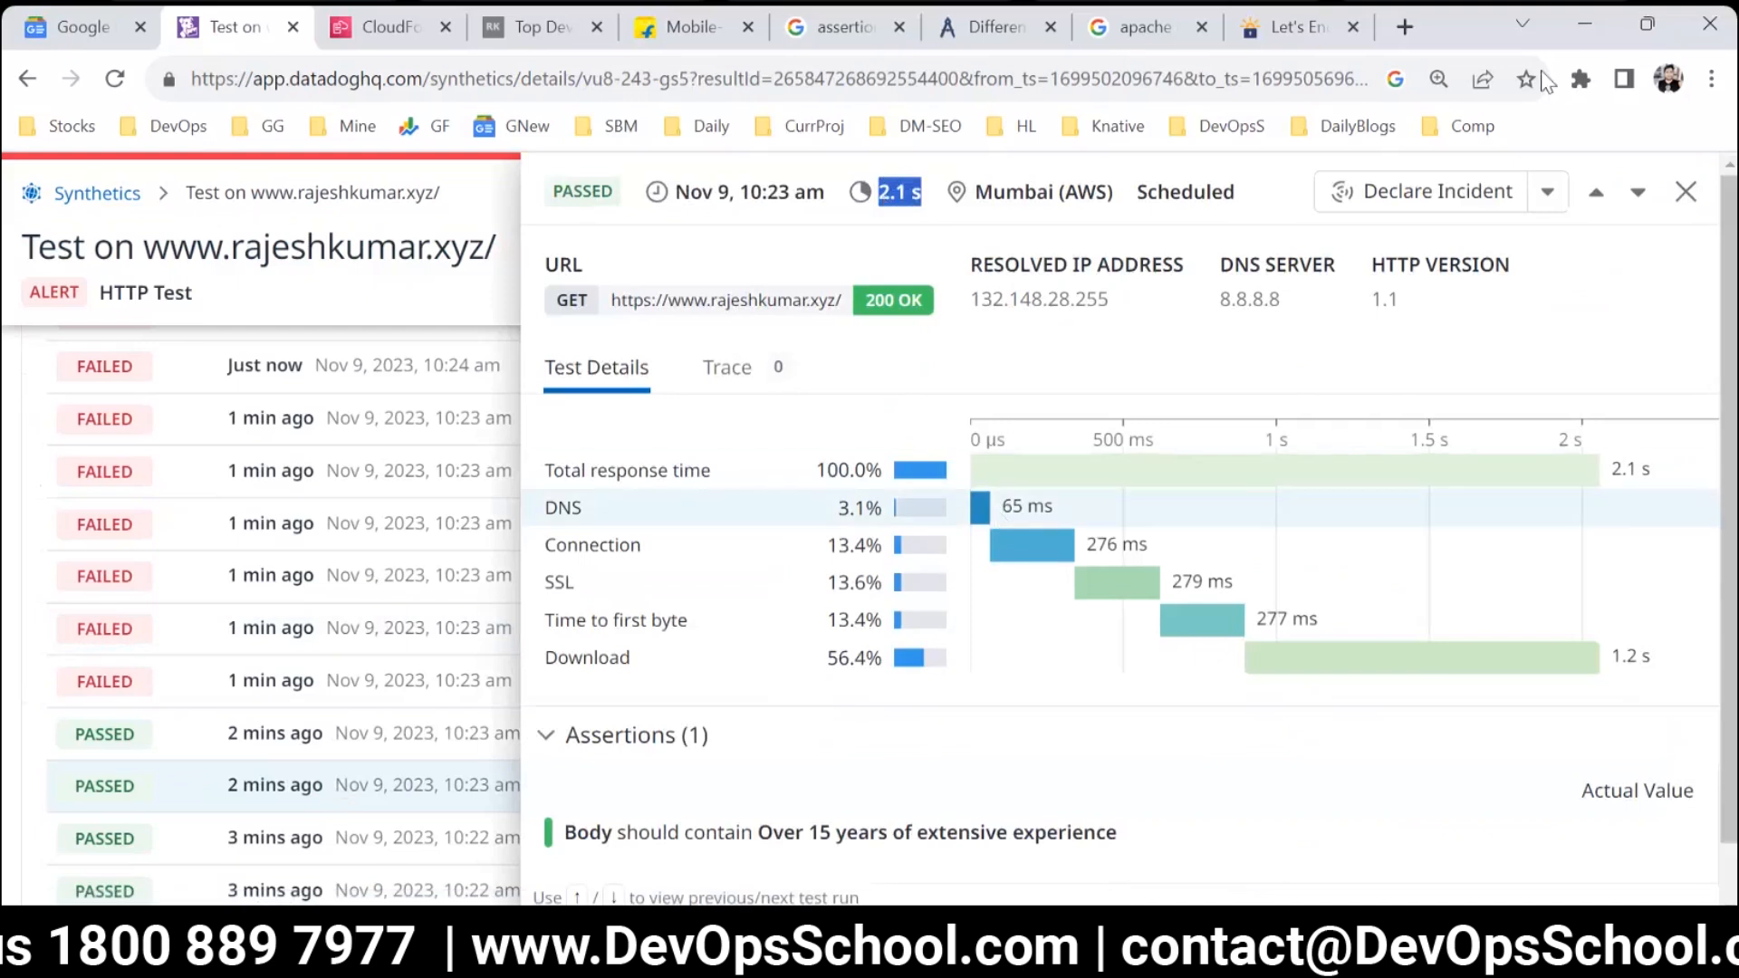
click(1686, 191)
scroll(508, 426, up, 5)
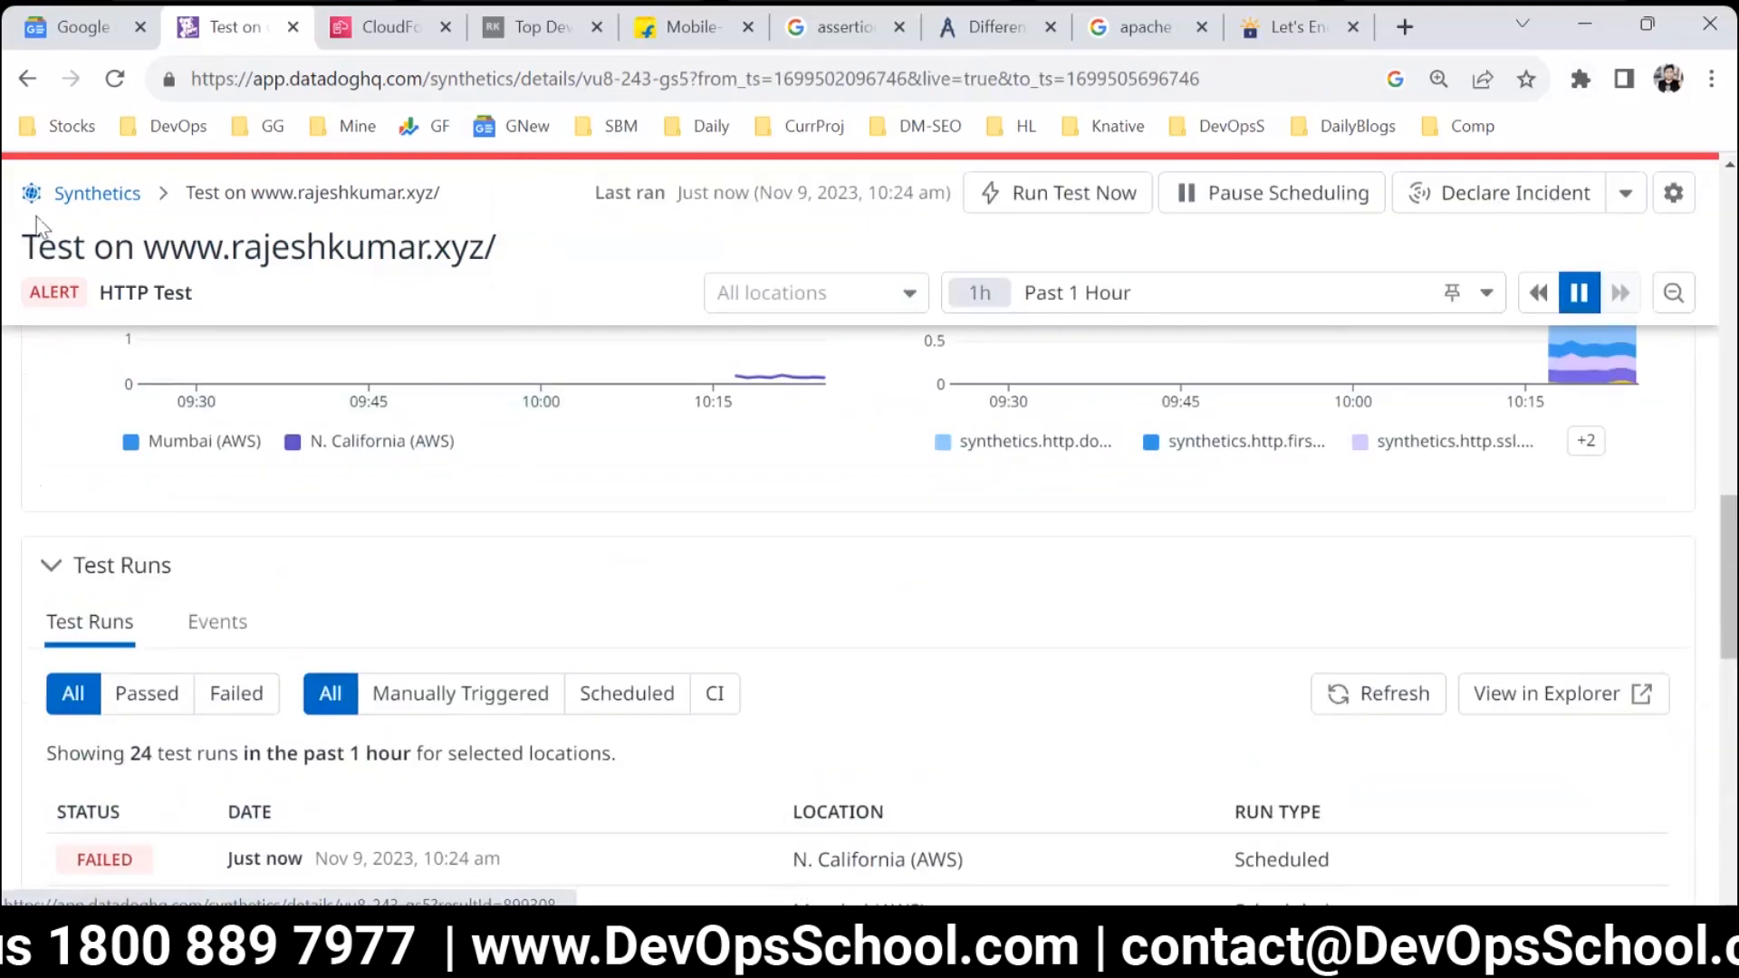
Return to the Synthetics test list and start a new Browser Test.
click(122, 194)
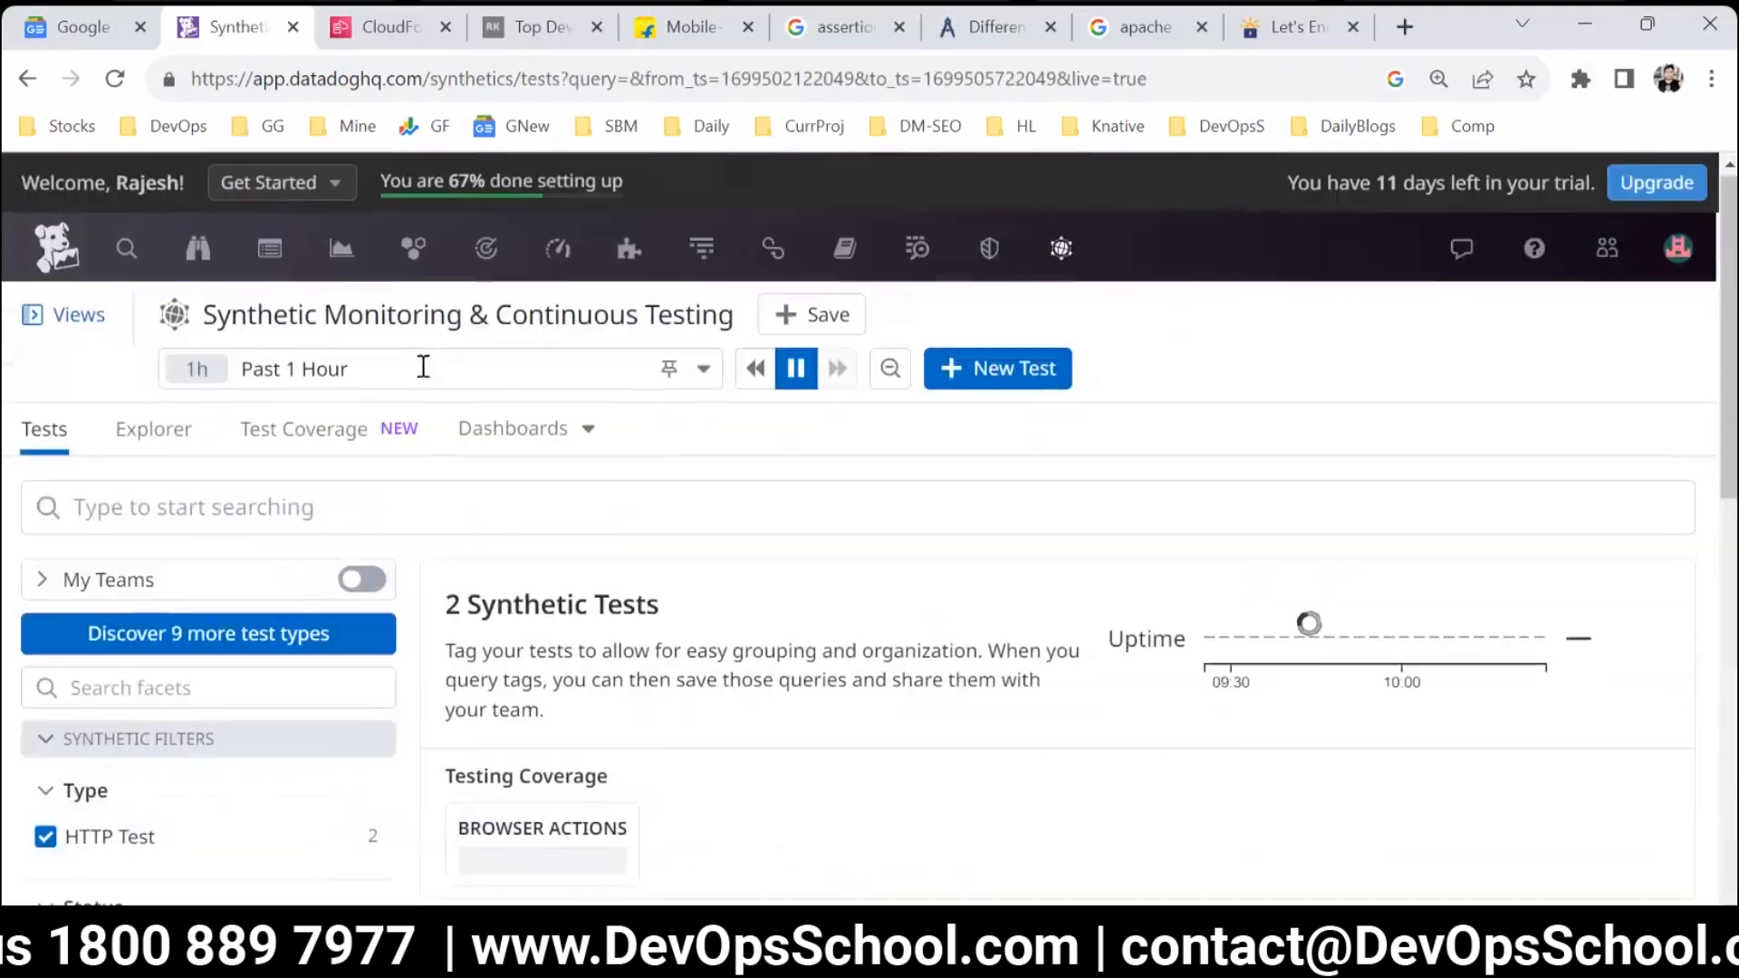
click(983, 372)
click(716, 762)
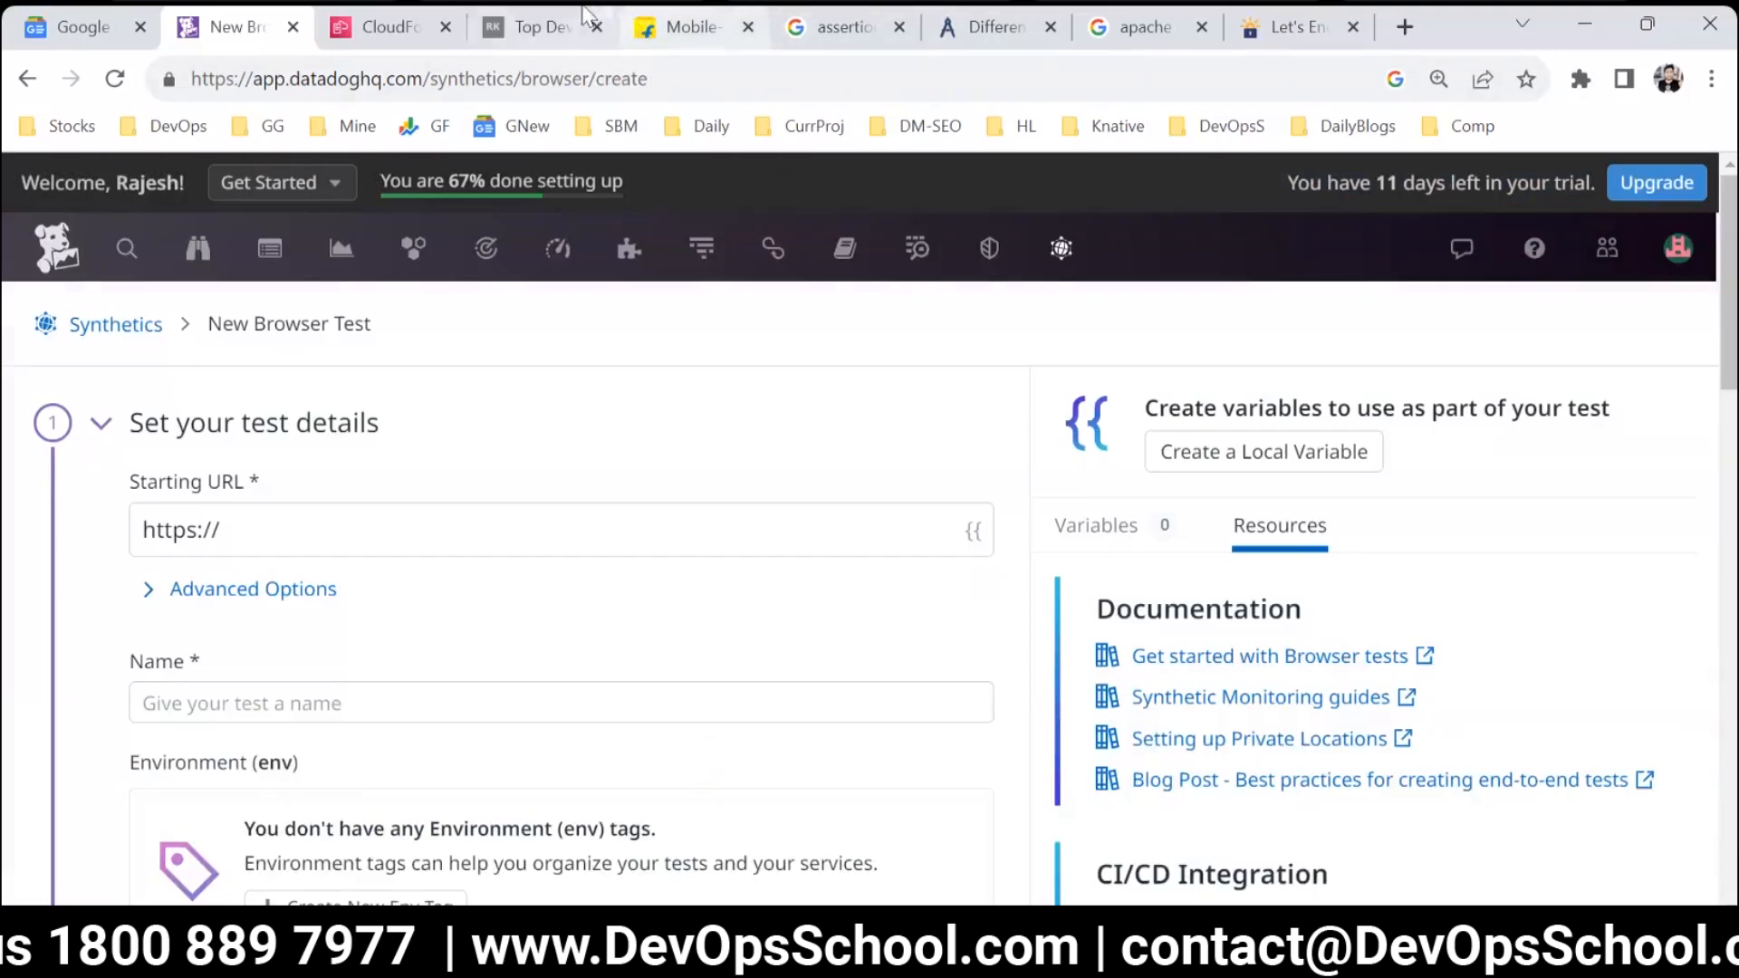
Set the starting URL to the personal website's address copied from its open tab, and name the test BTEST.
click(541, 26)
click(719, 82)
key(ctrl+c)
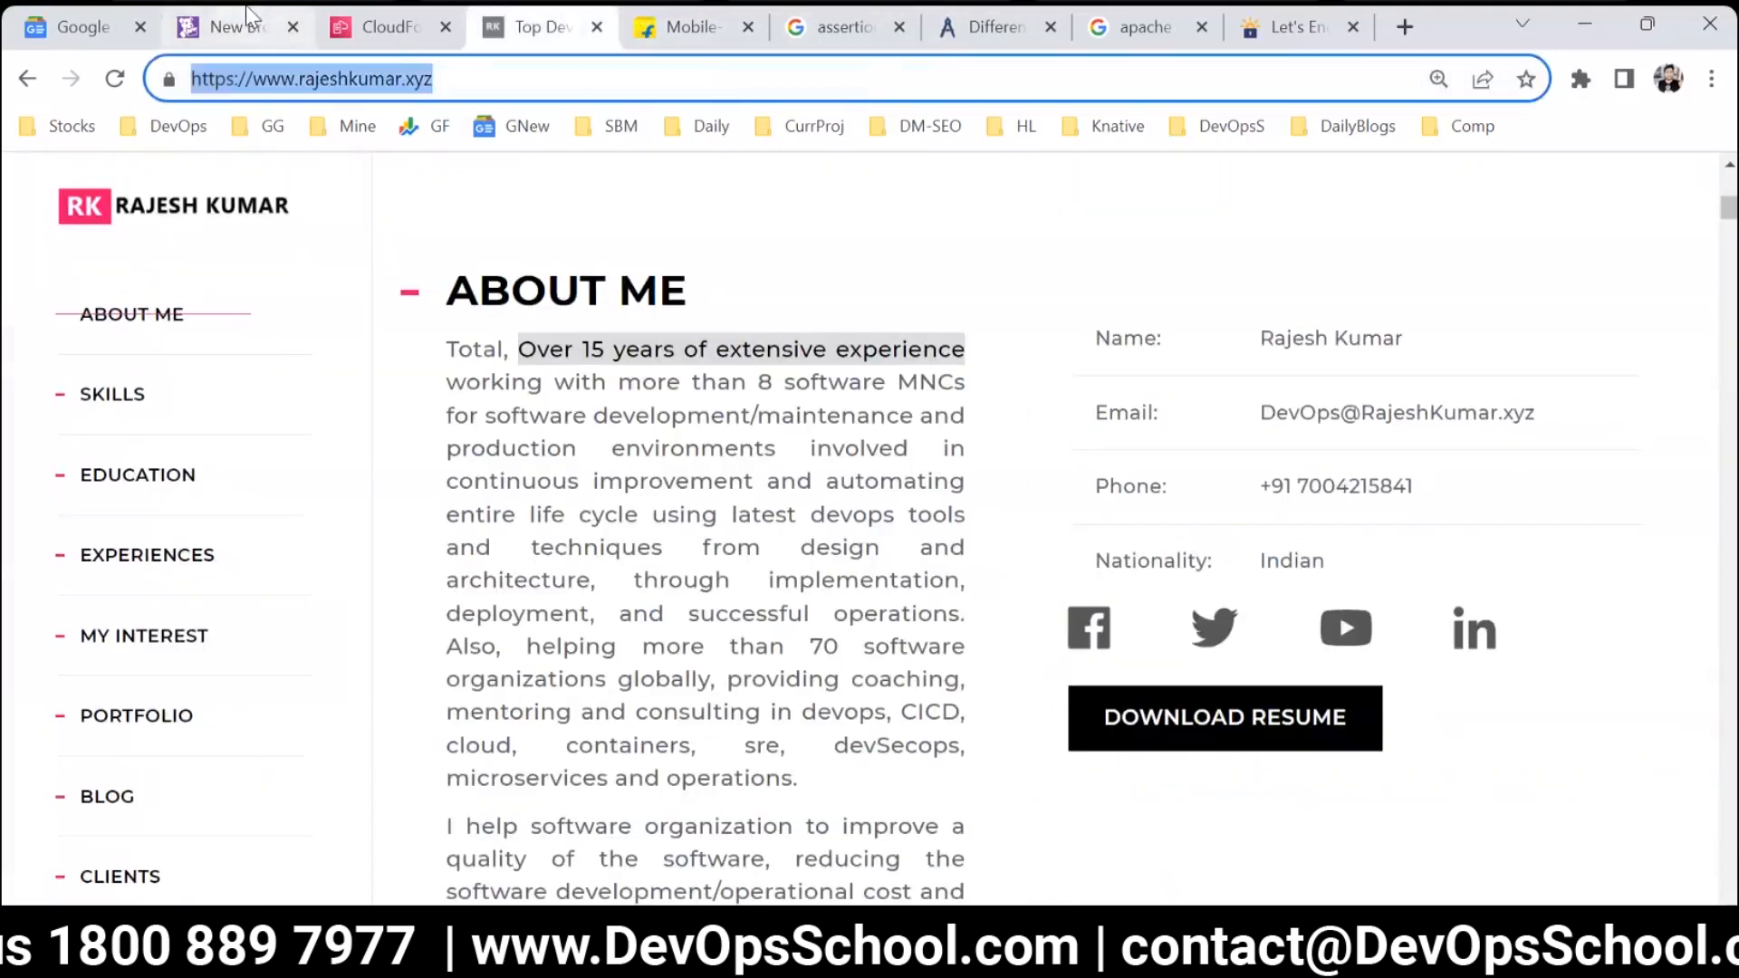
click(247, 7)
triple_click(207, 507)
key(ctrl+v)
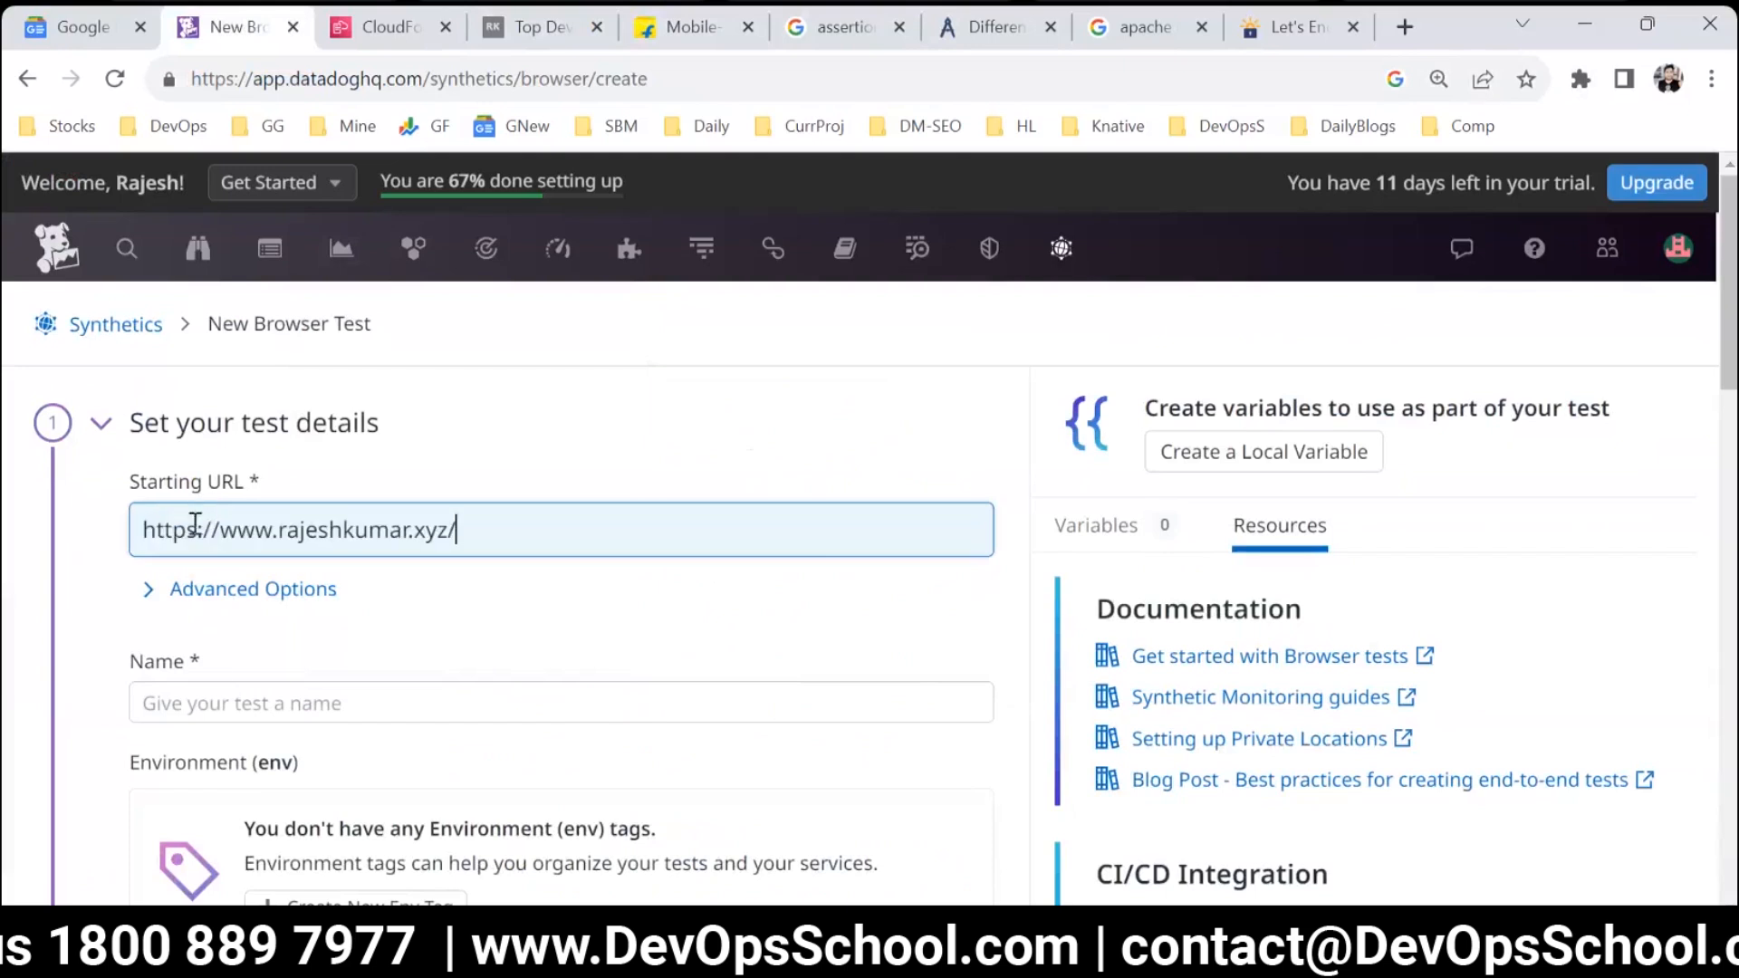
click(221, 685)
text(BTEST)
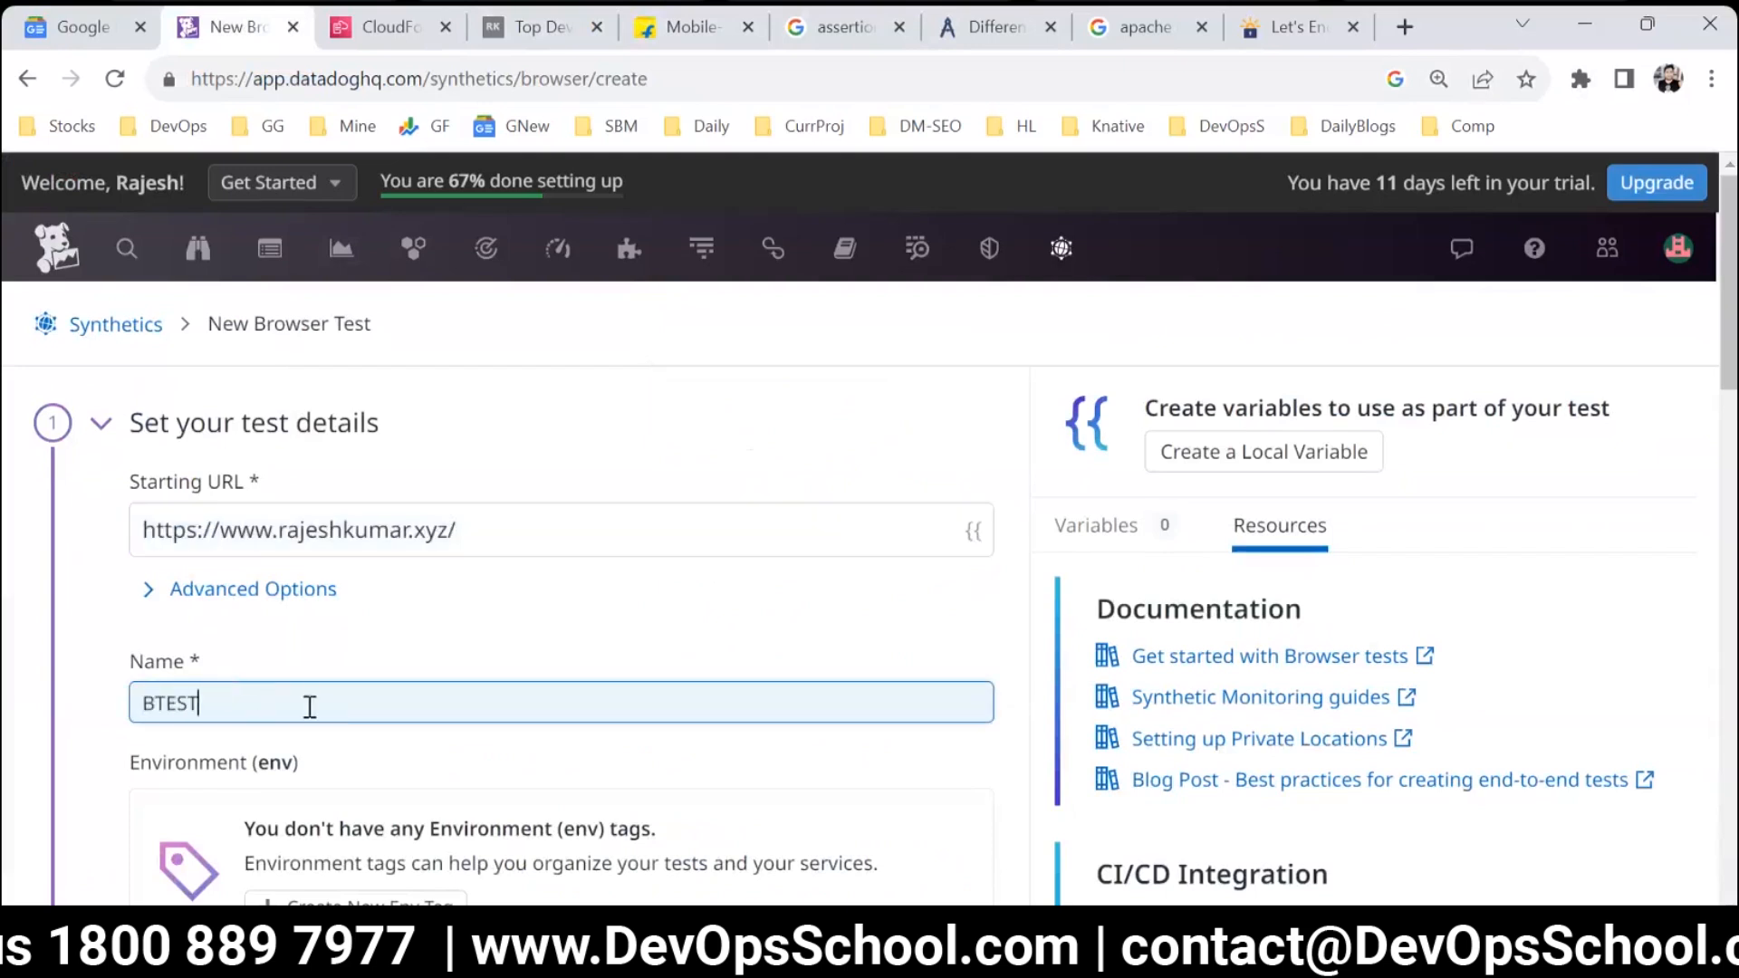
Review the browsers and devices, and restrict the test locations to Mumbai (AWS) and N. California (AWS).
scroll(313, 711, down, 4)
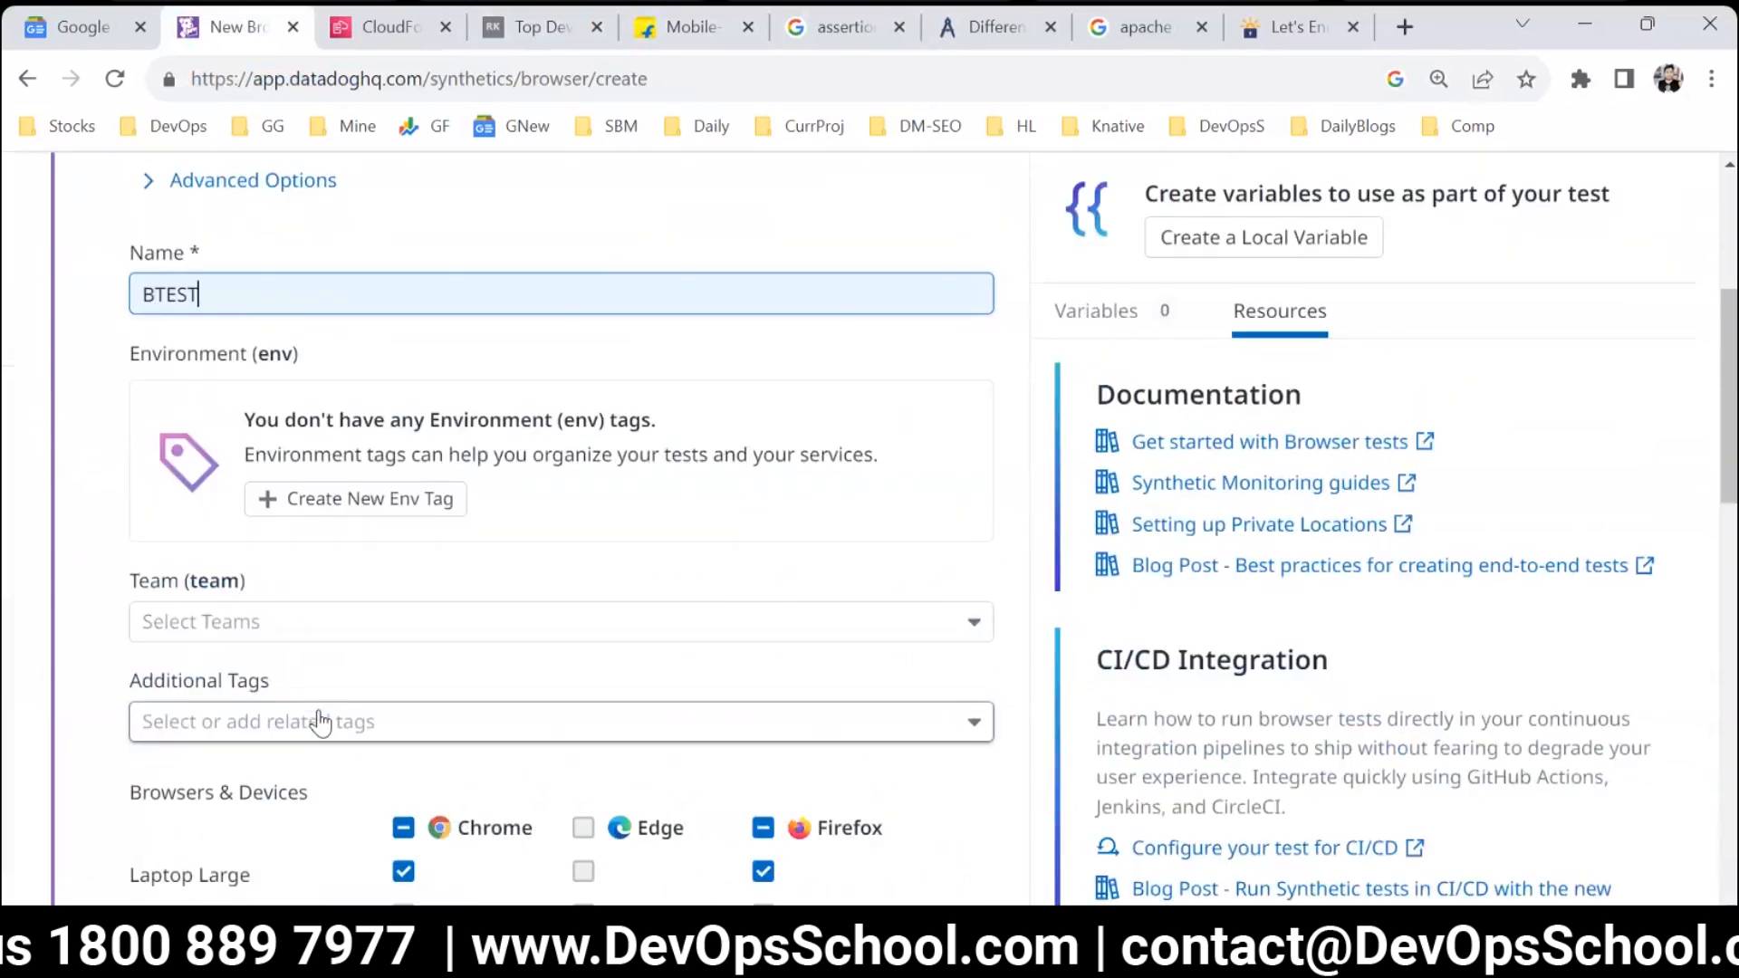
scroll(318, 721, down, 4)
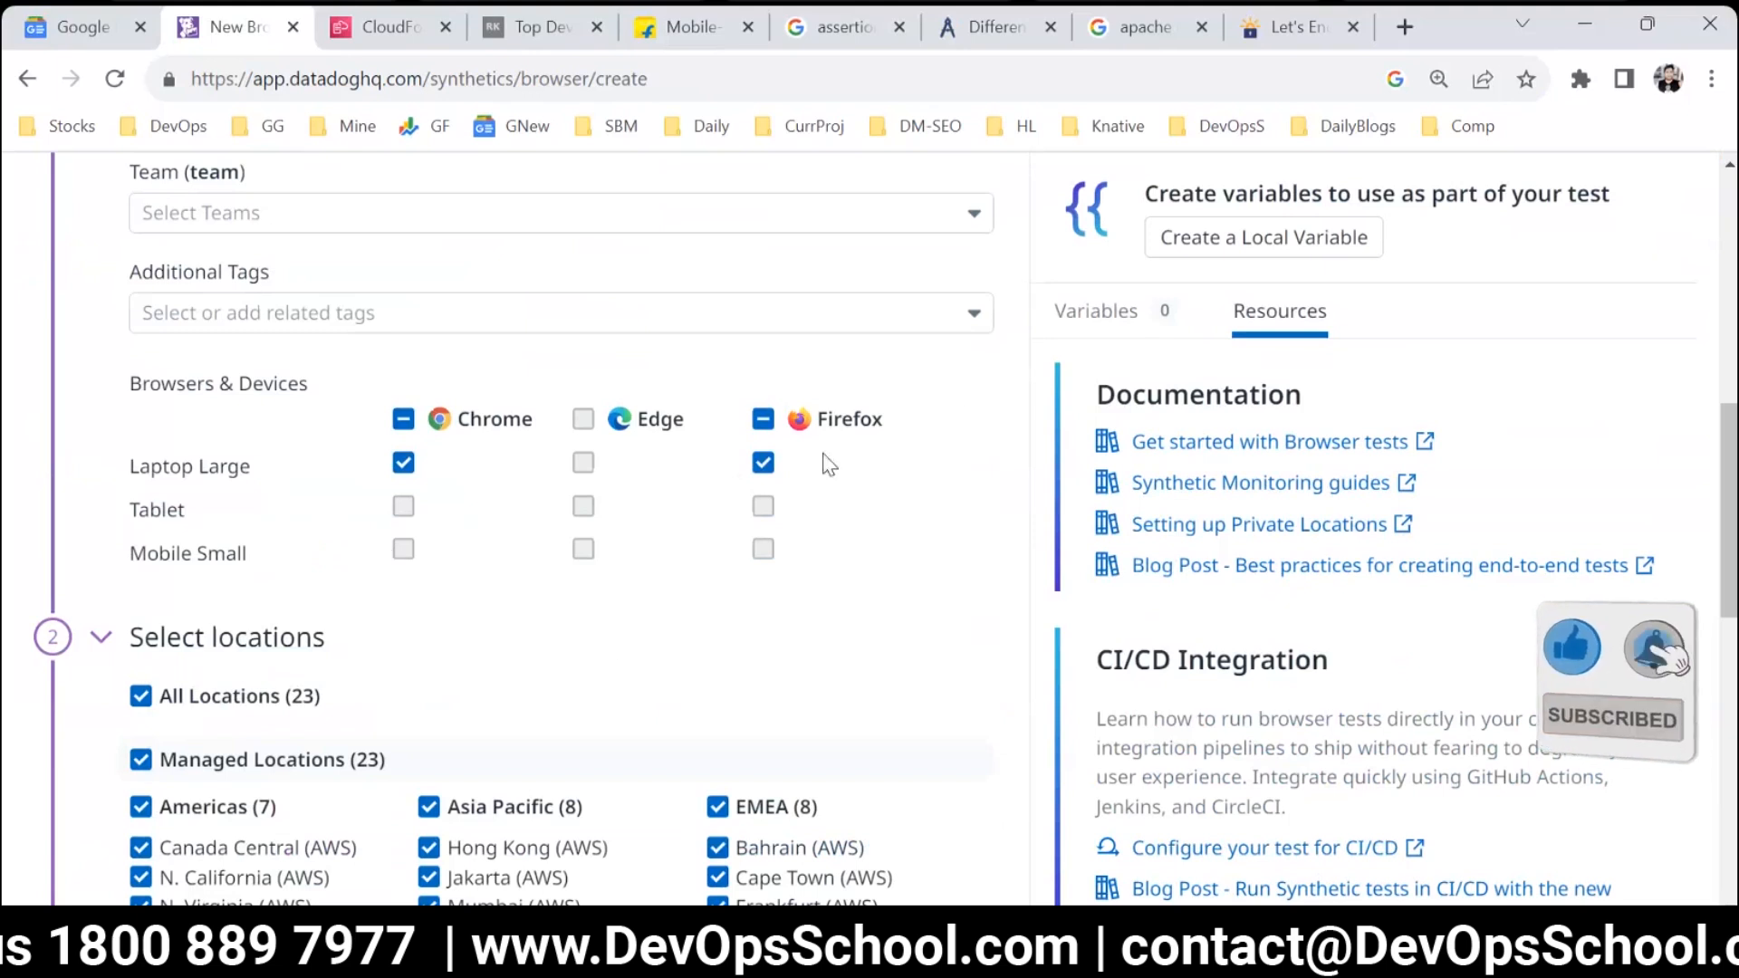
scroll(548, 555, down, 3)
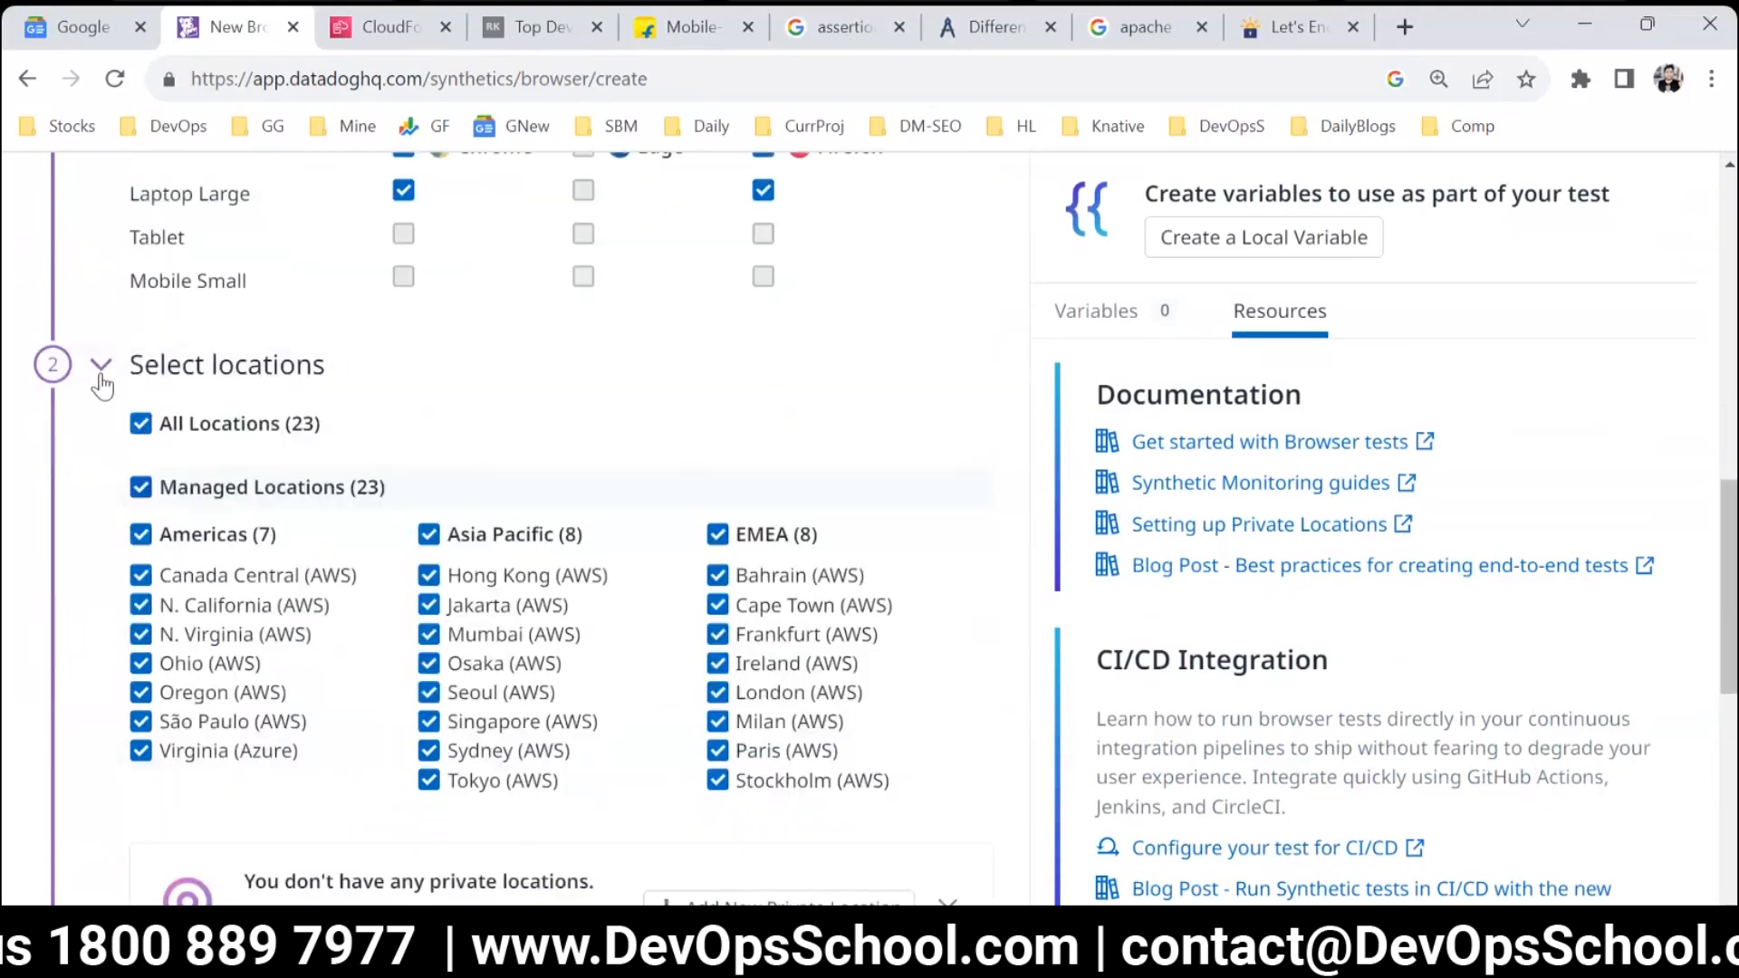
click(142, 424)
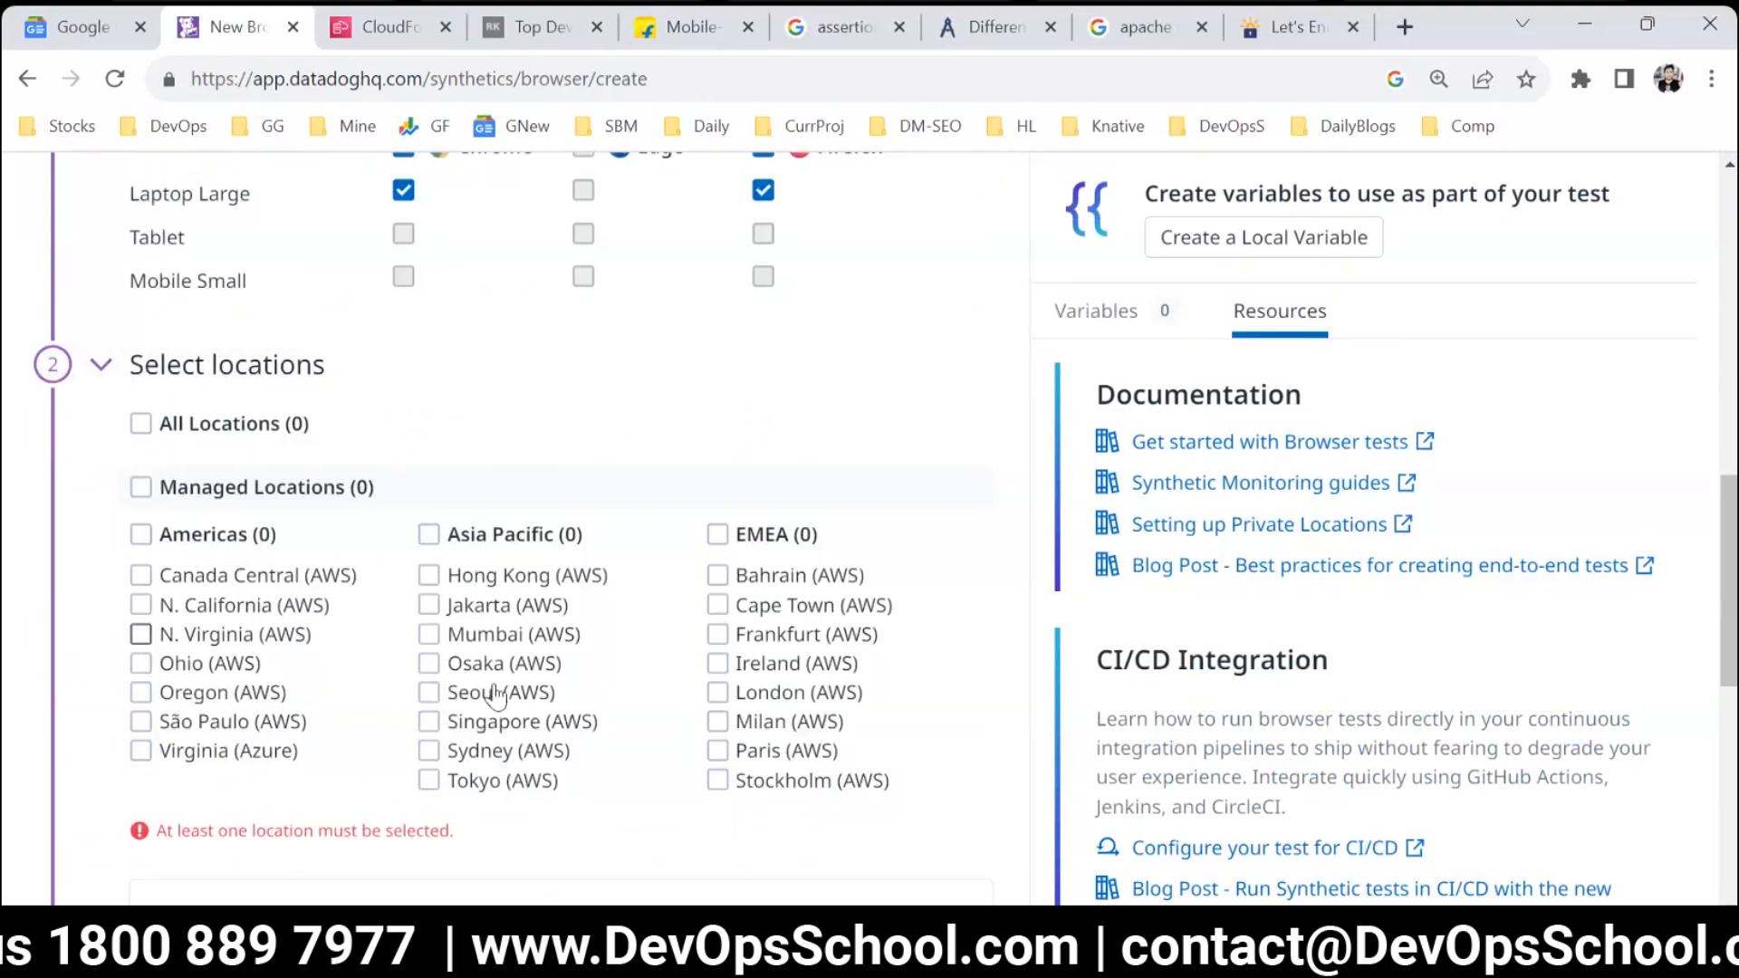
click(429, 636)
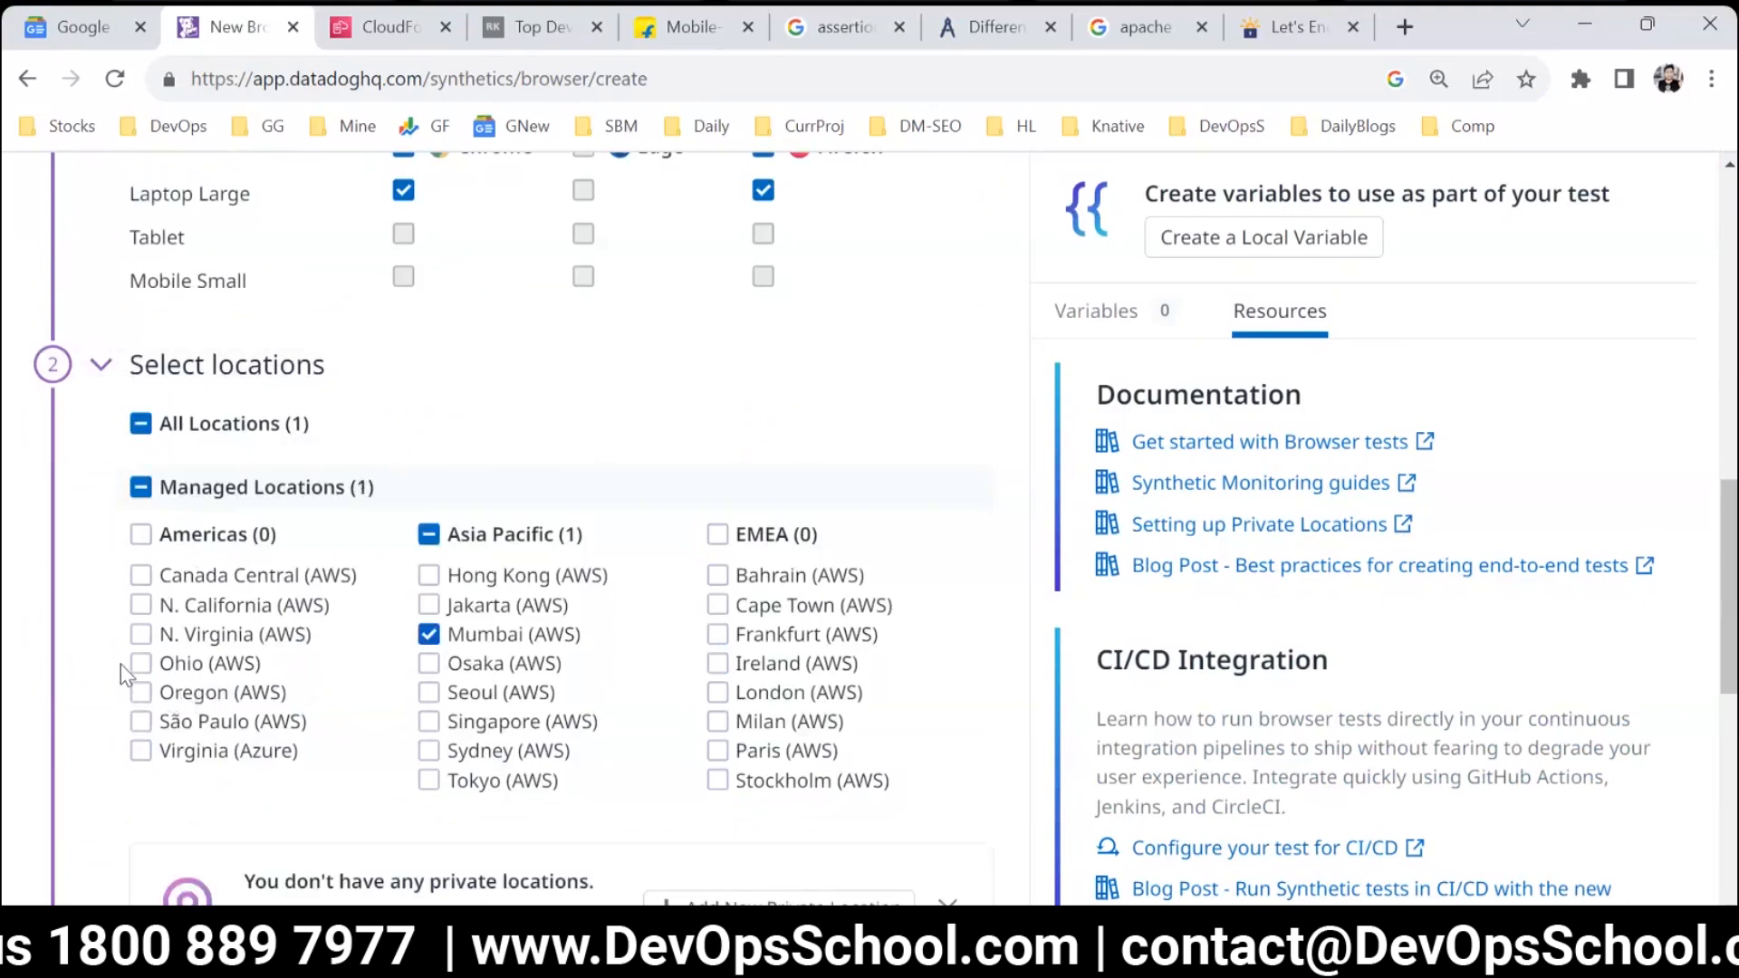
click(141, 605)
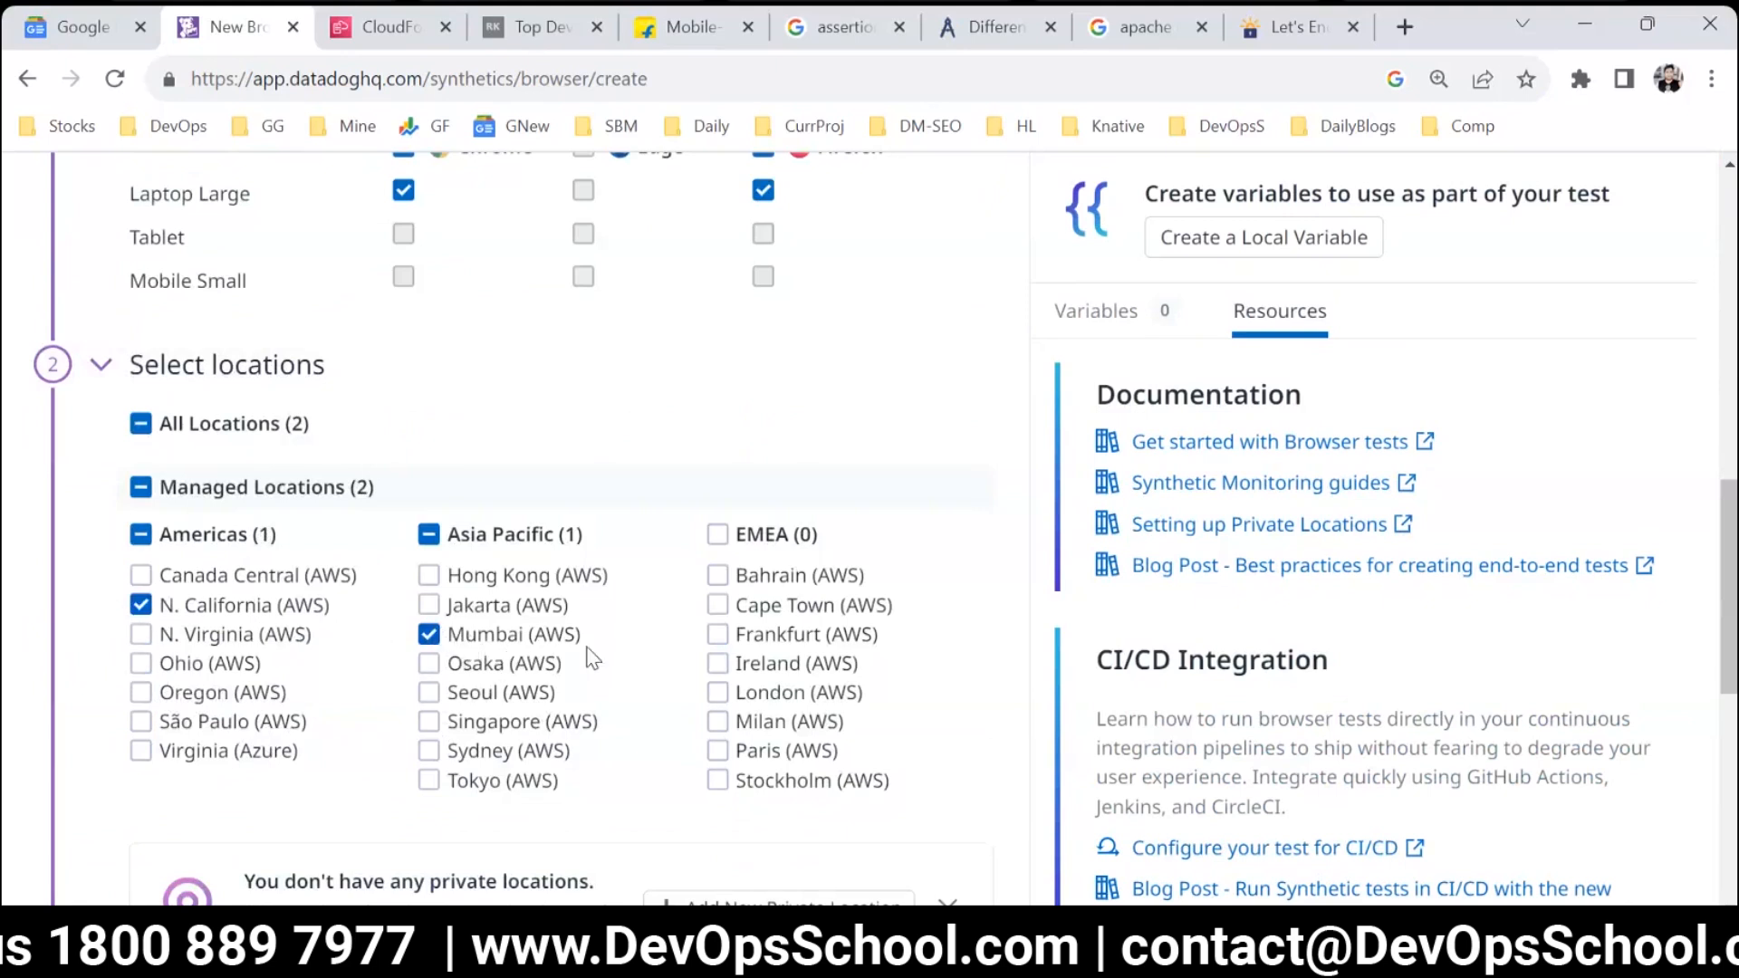
Look over the browser test's retry conditions and its scheduling and alert conditions, and collapse both sections.
scroll(850, 747, down, 5)
scroll(845, 752, down, 3)
click(292, 544)
click(291, 542)
click(292, 619)
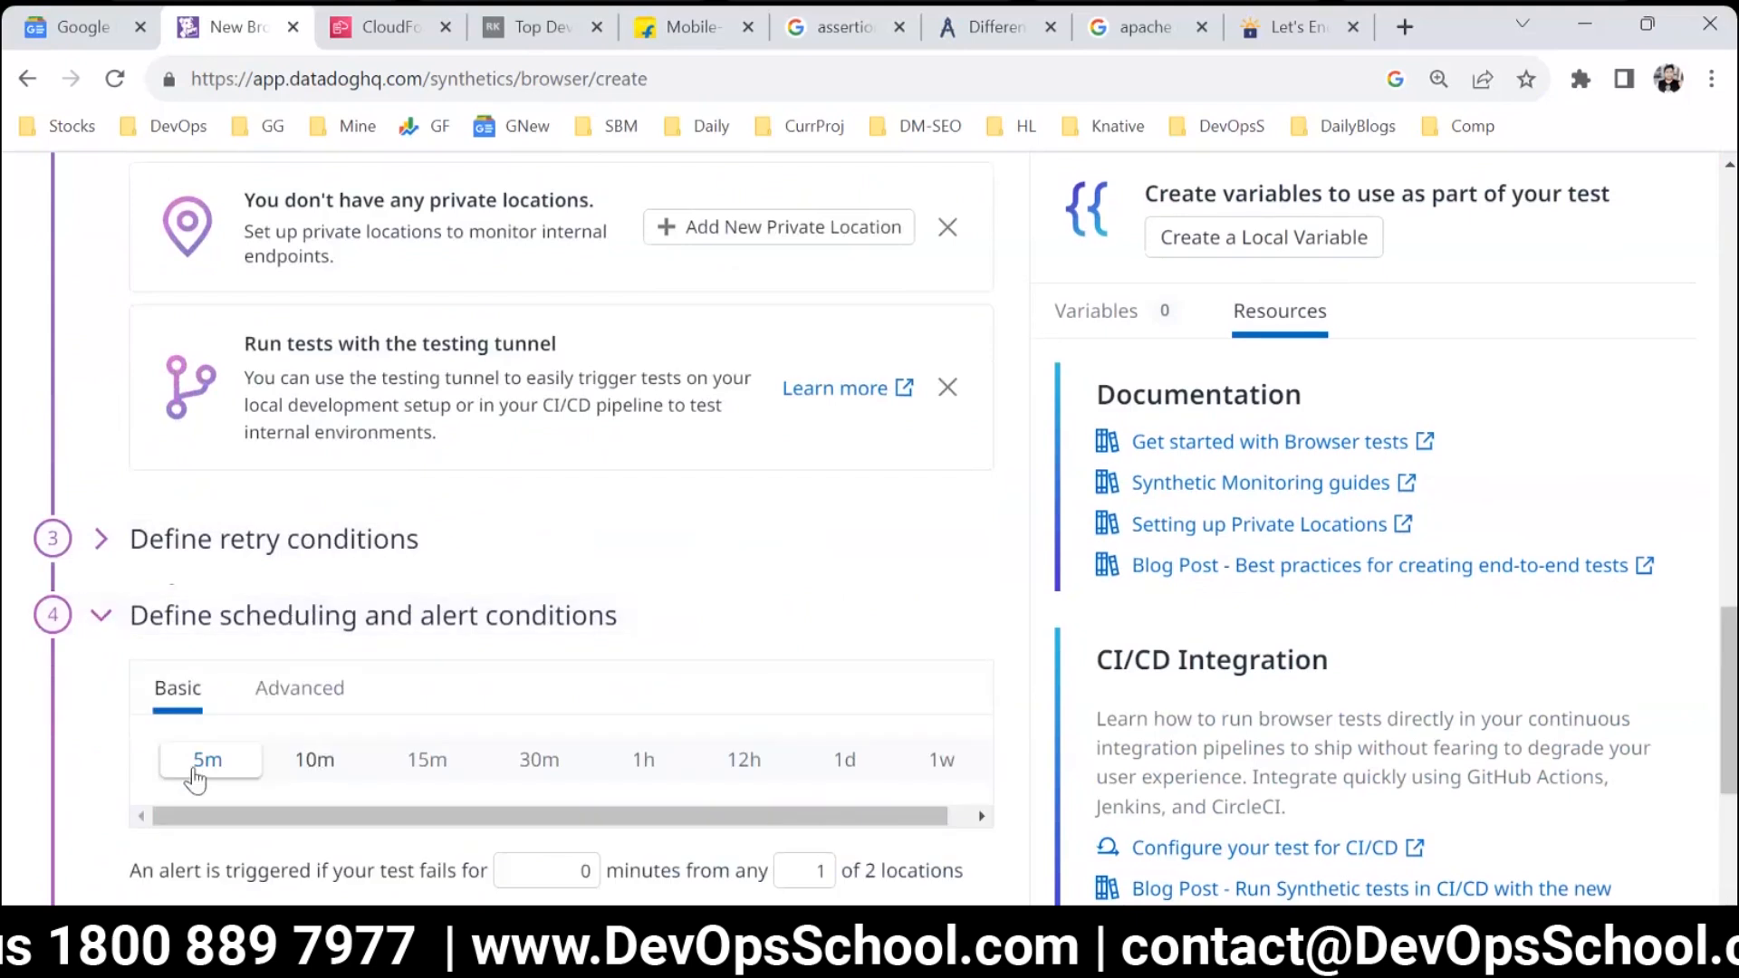
click(252, 619)
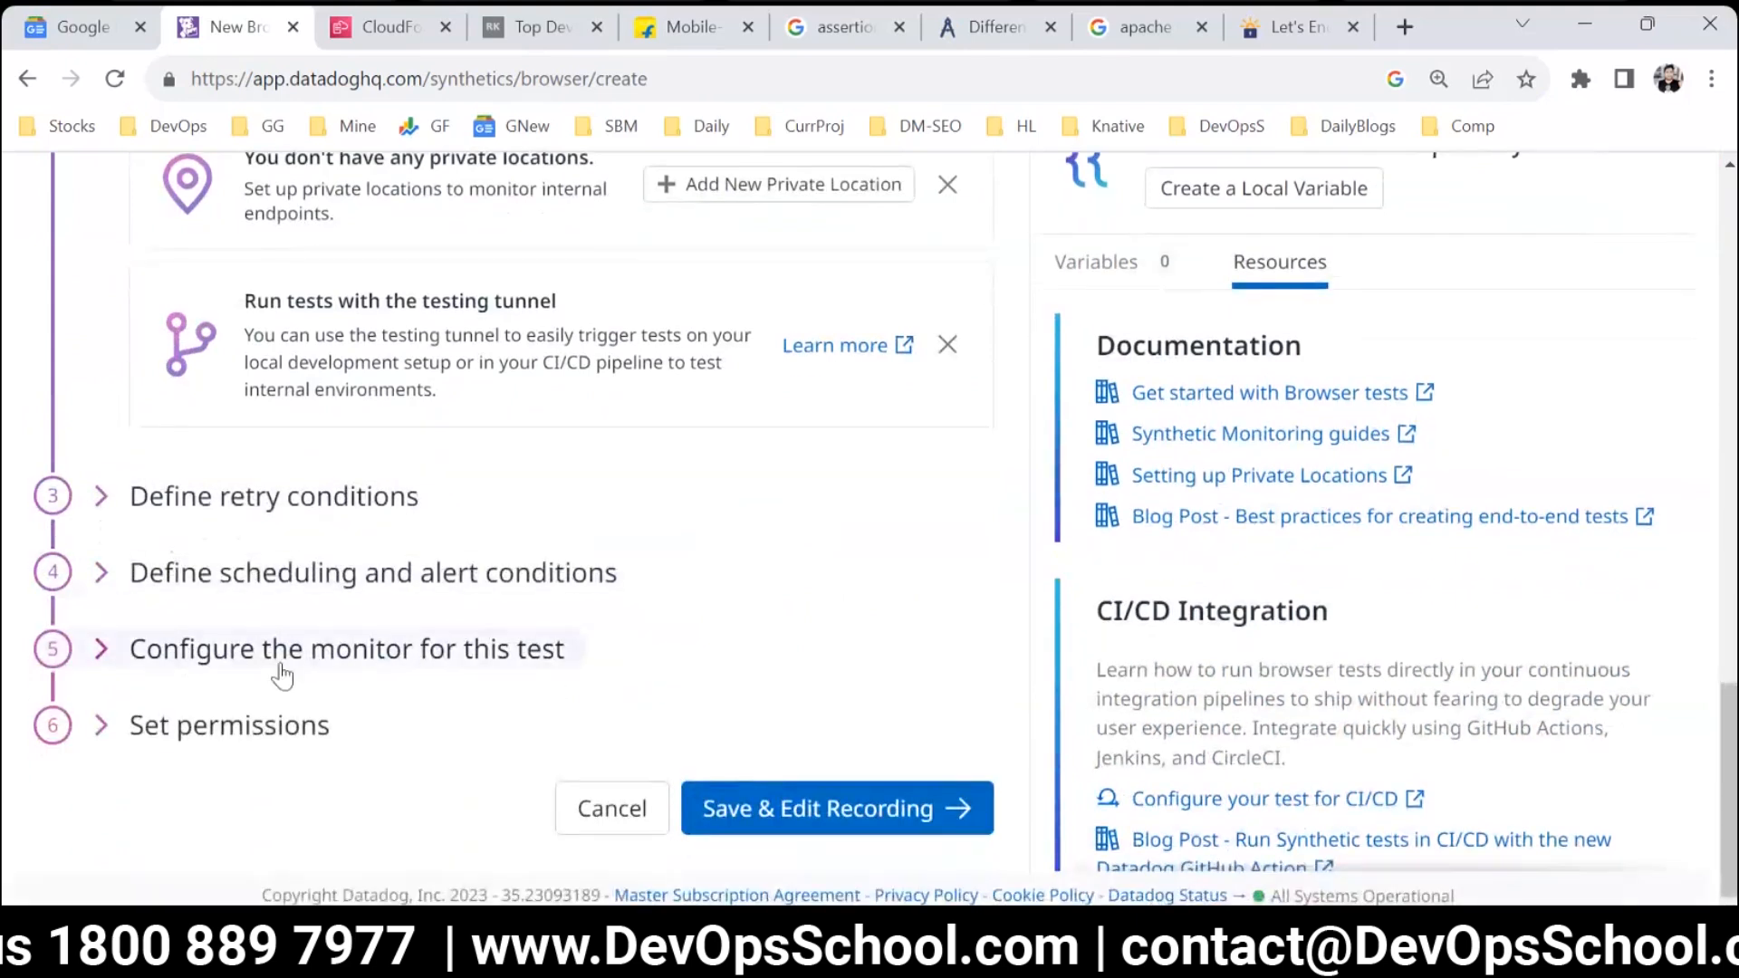
Configure the test's monitor with "B TEST" as both the notification title and the message.
click(281, 652)
scroll(237, 544, down, 3)
click(247, 523)
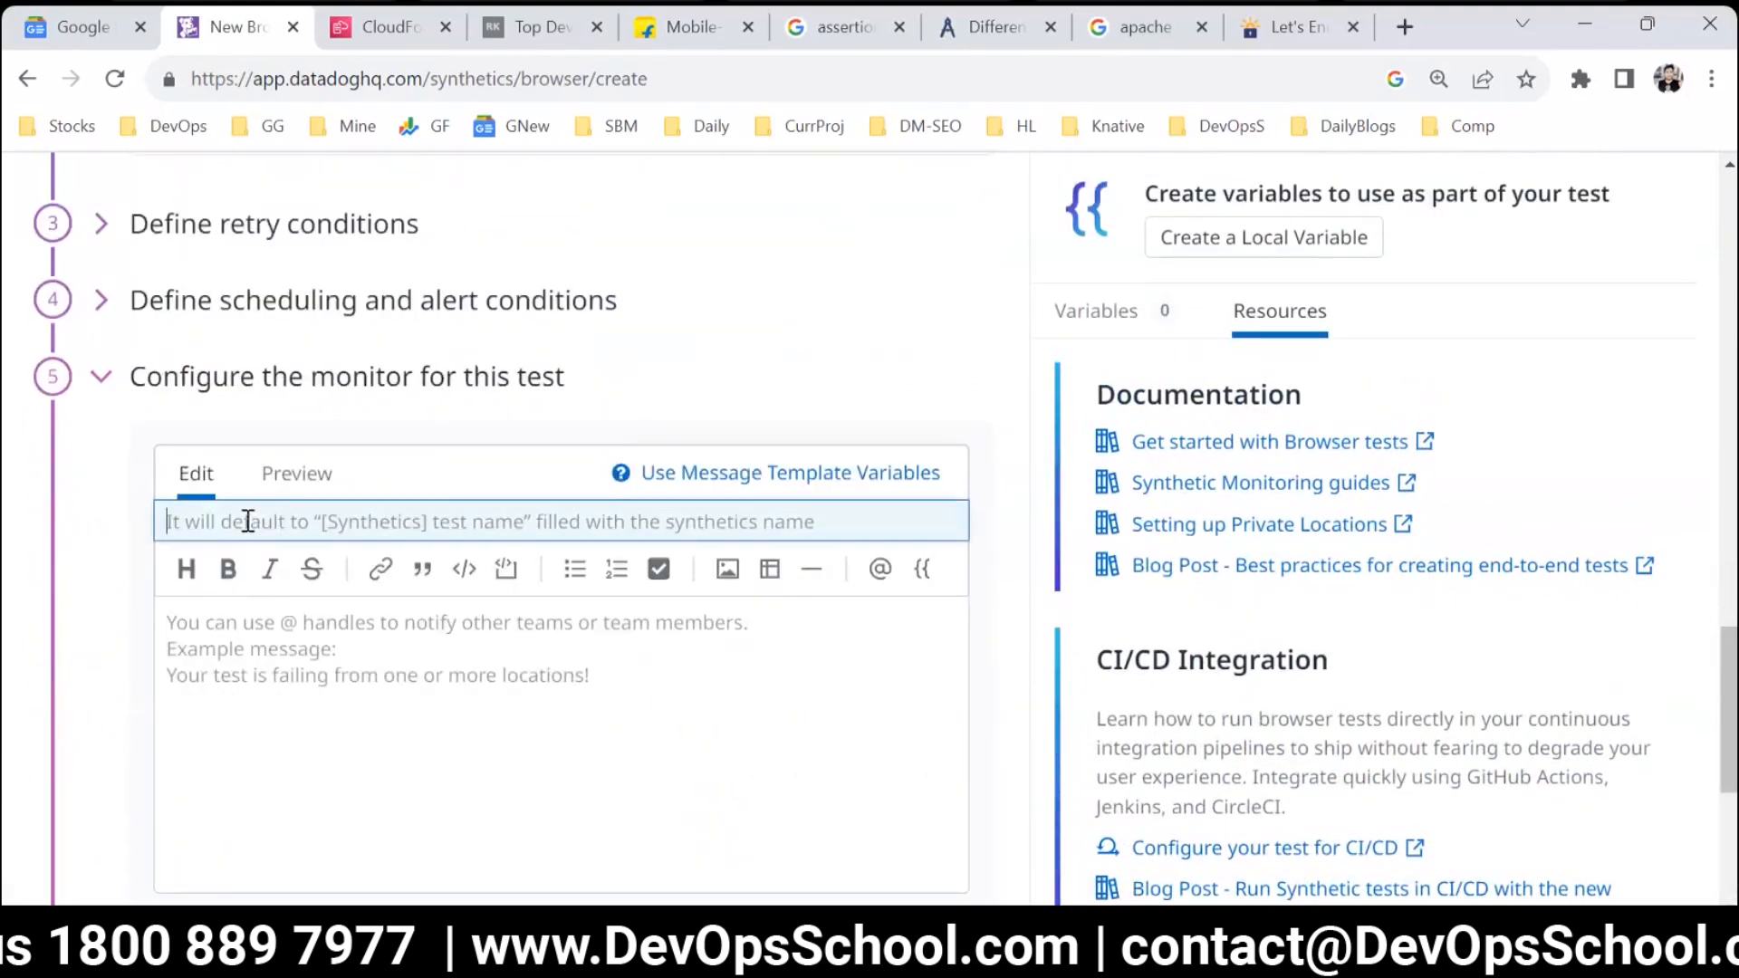
text(B TEST)
key(ctrl+a)
key(ctrl+c)
click(458, 742)
key(ctrl+v)
scroll(439, 726, down, 5)
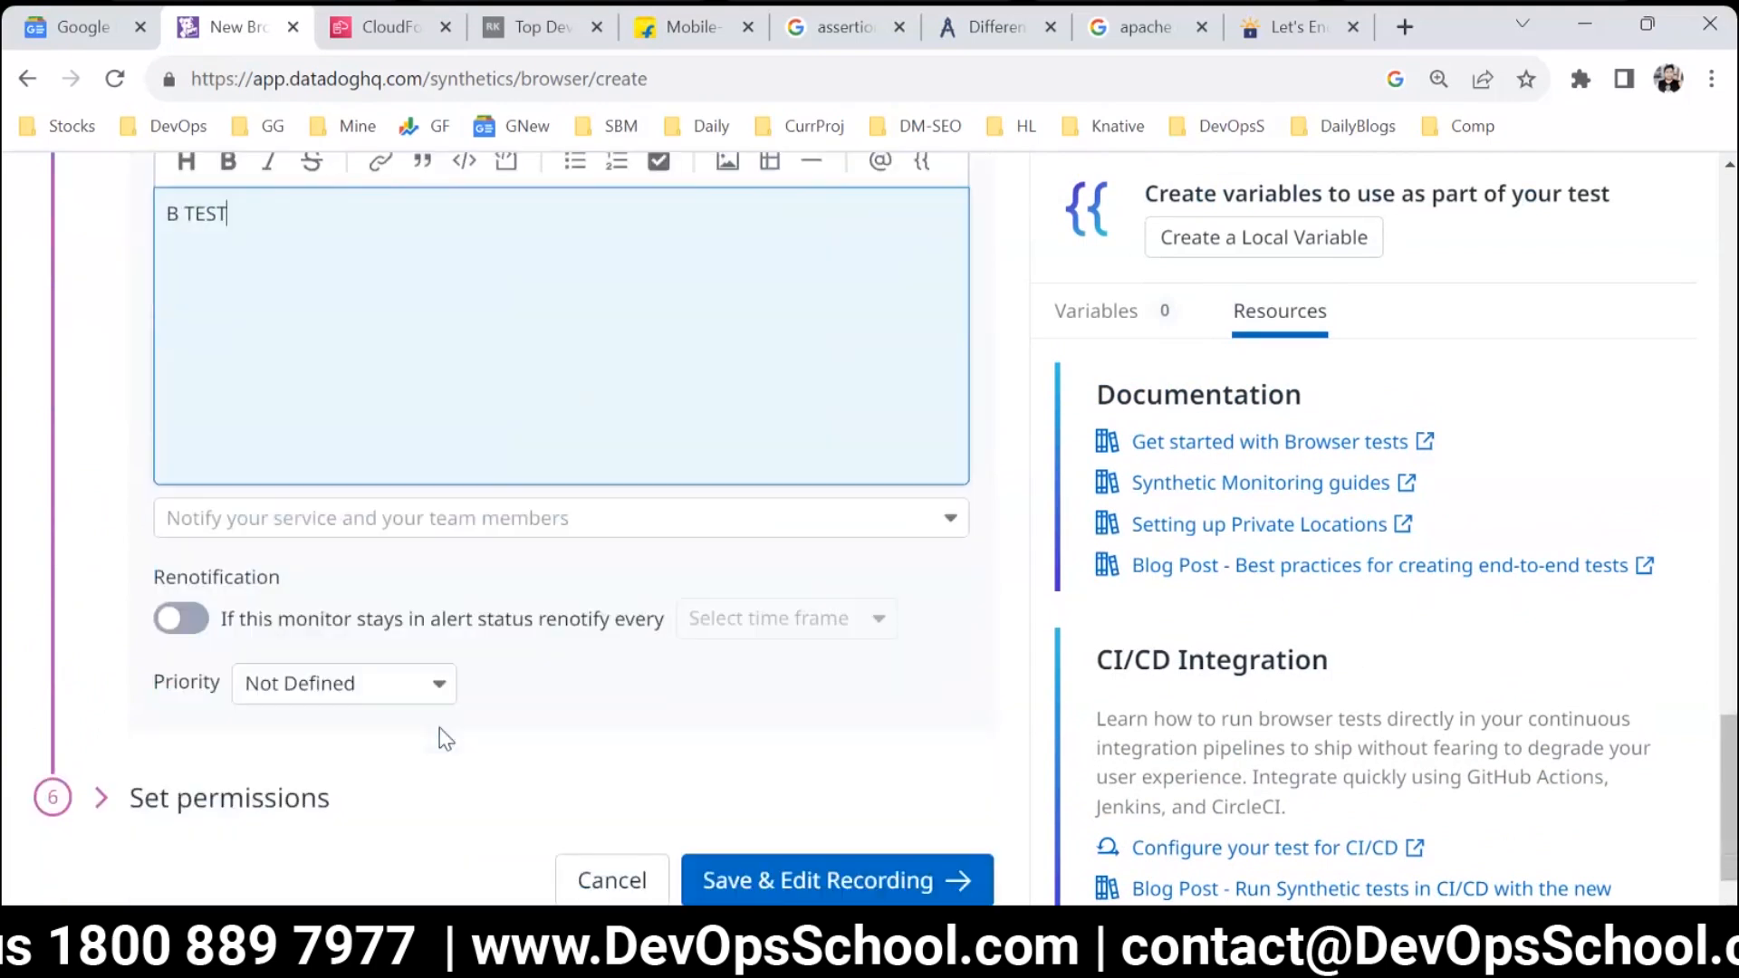
Save the browser test to open its recording editor, reduce the page zoom to 80% and read the browser extension requirement.
scroll(725, 823, down, 1)
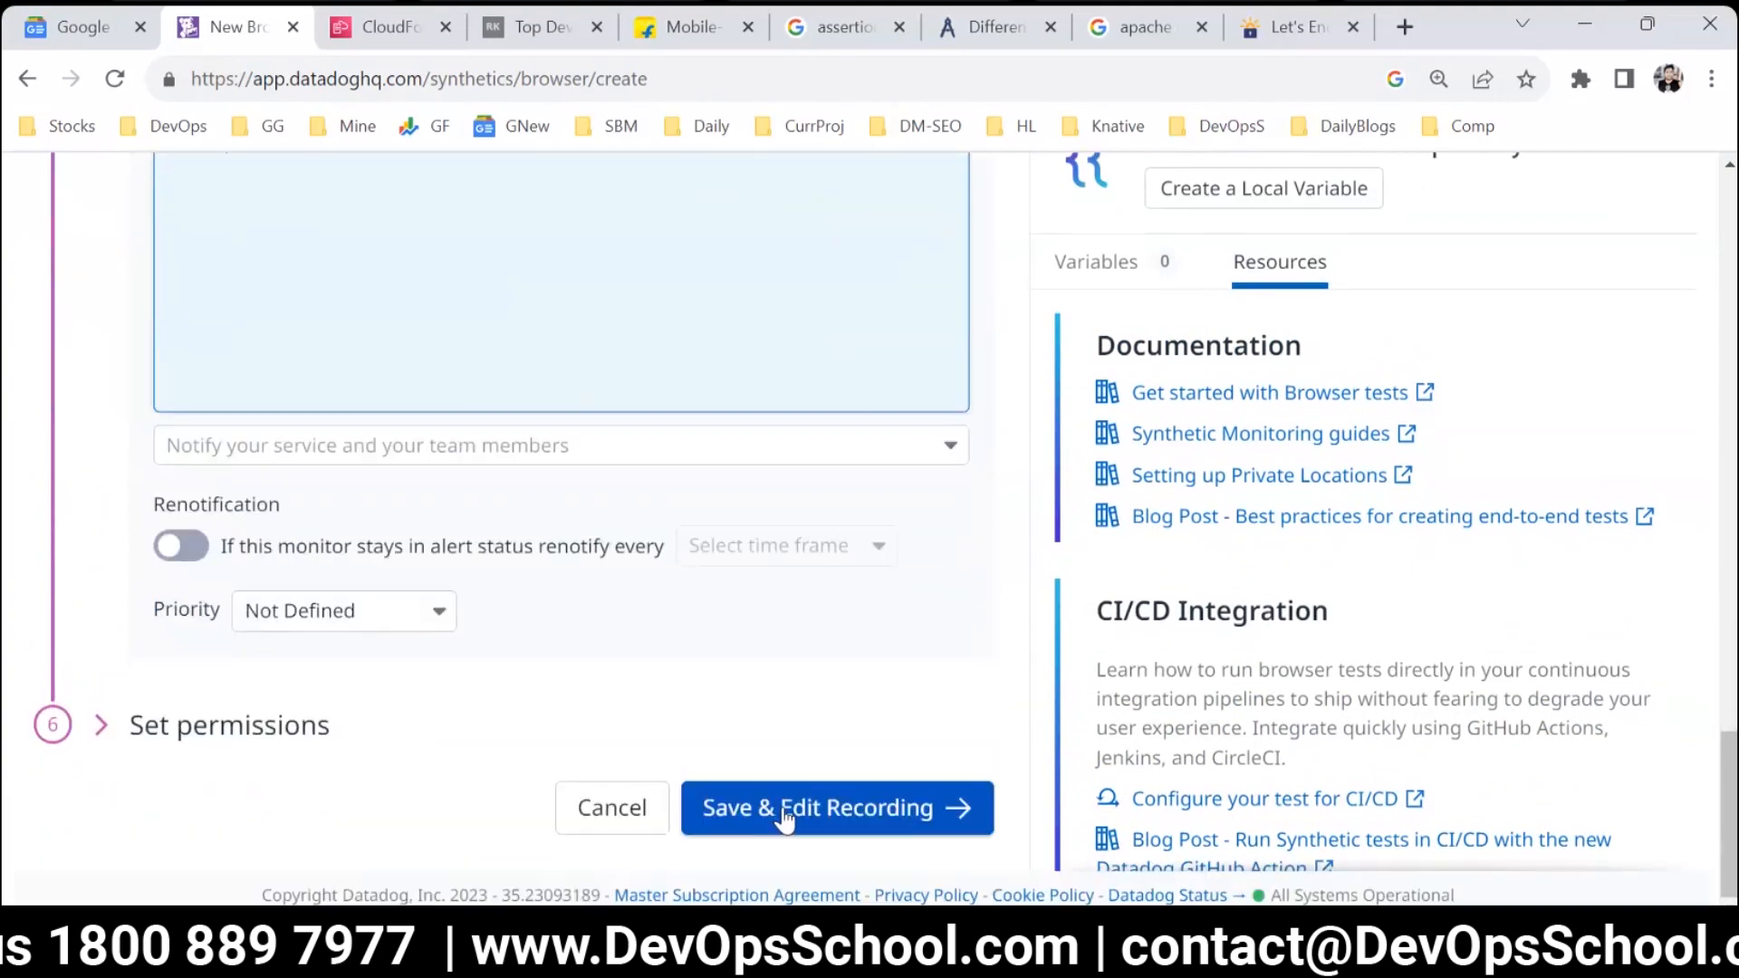
click(785, 818)
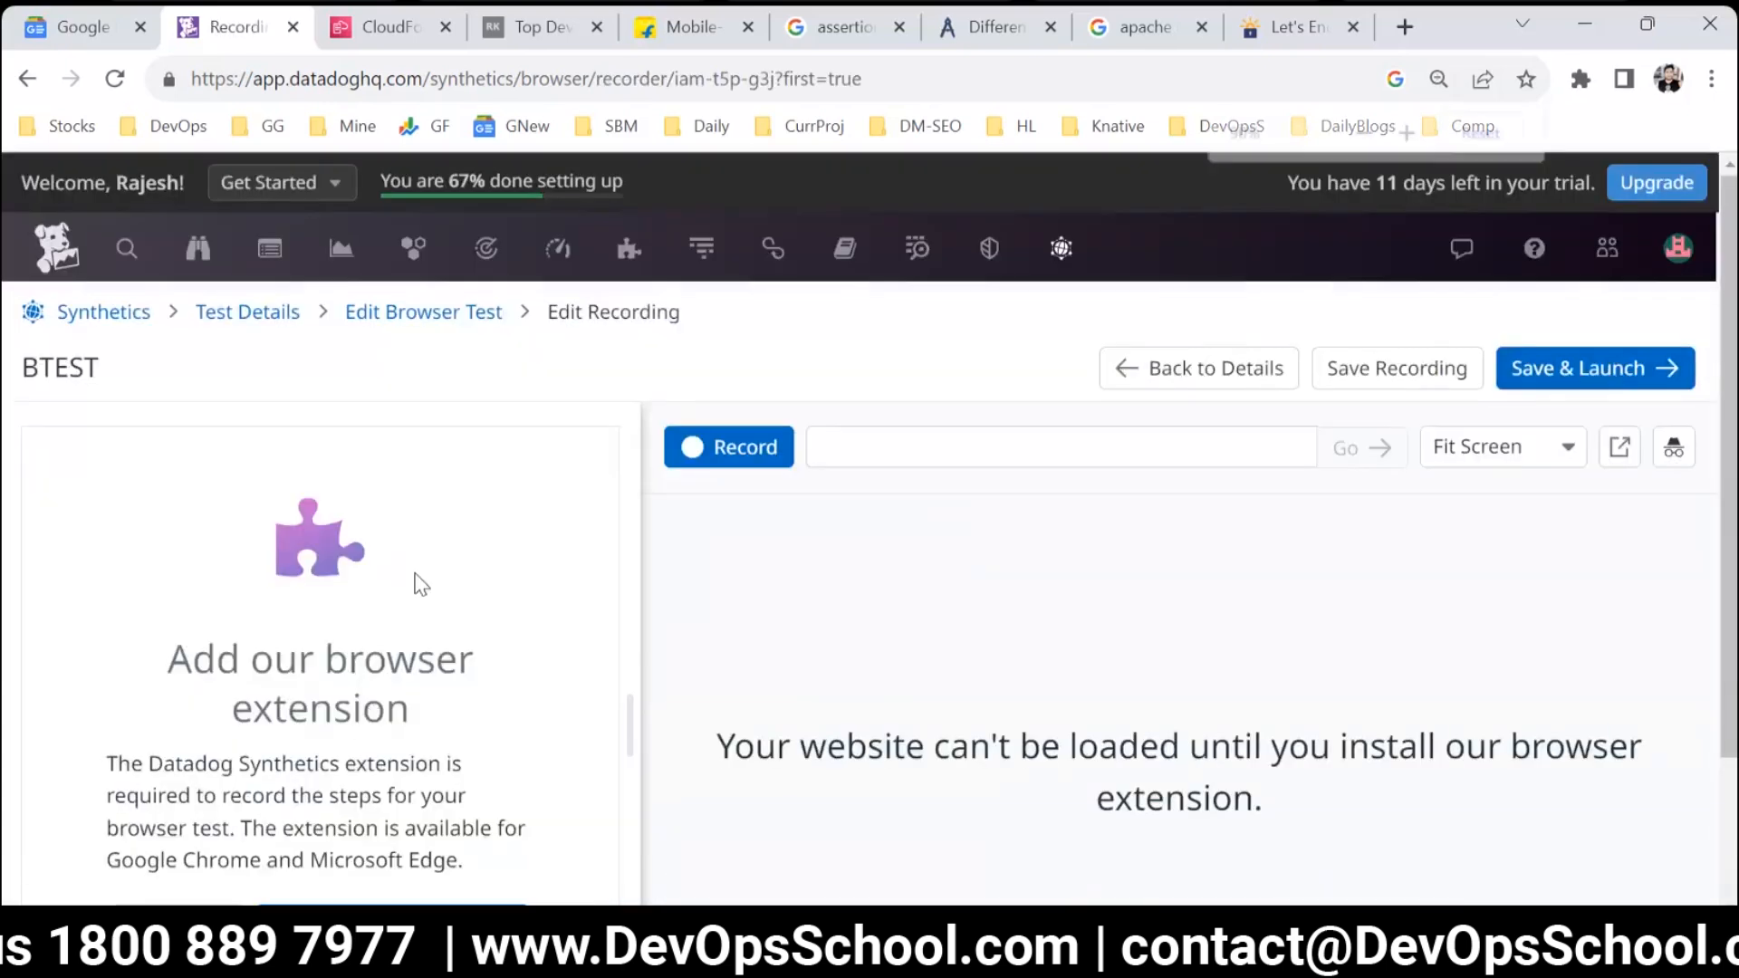
key(ctrl+minus)
key(ctrl+minus)
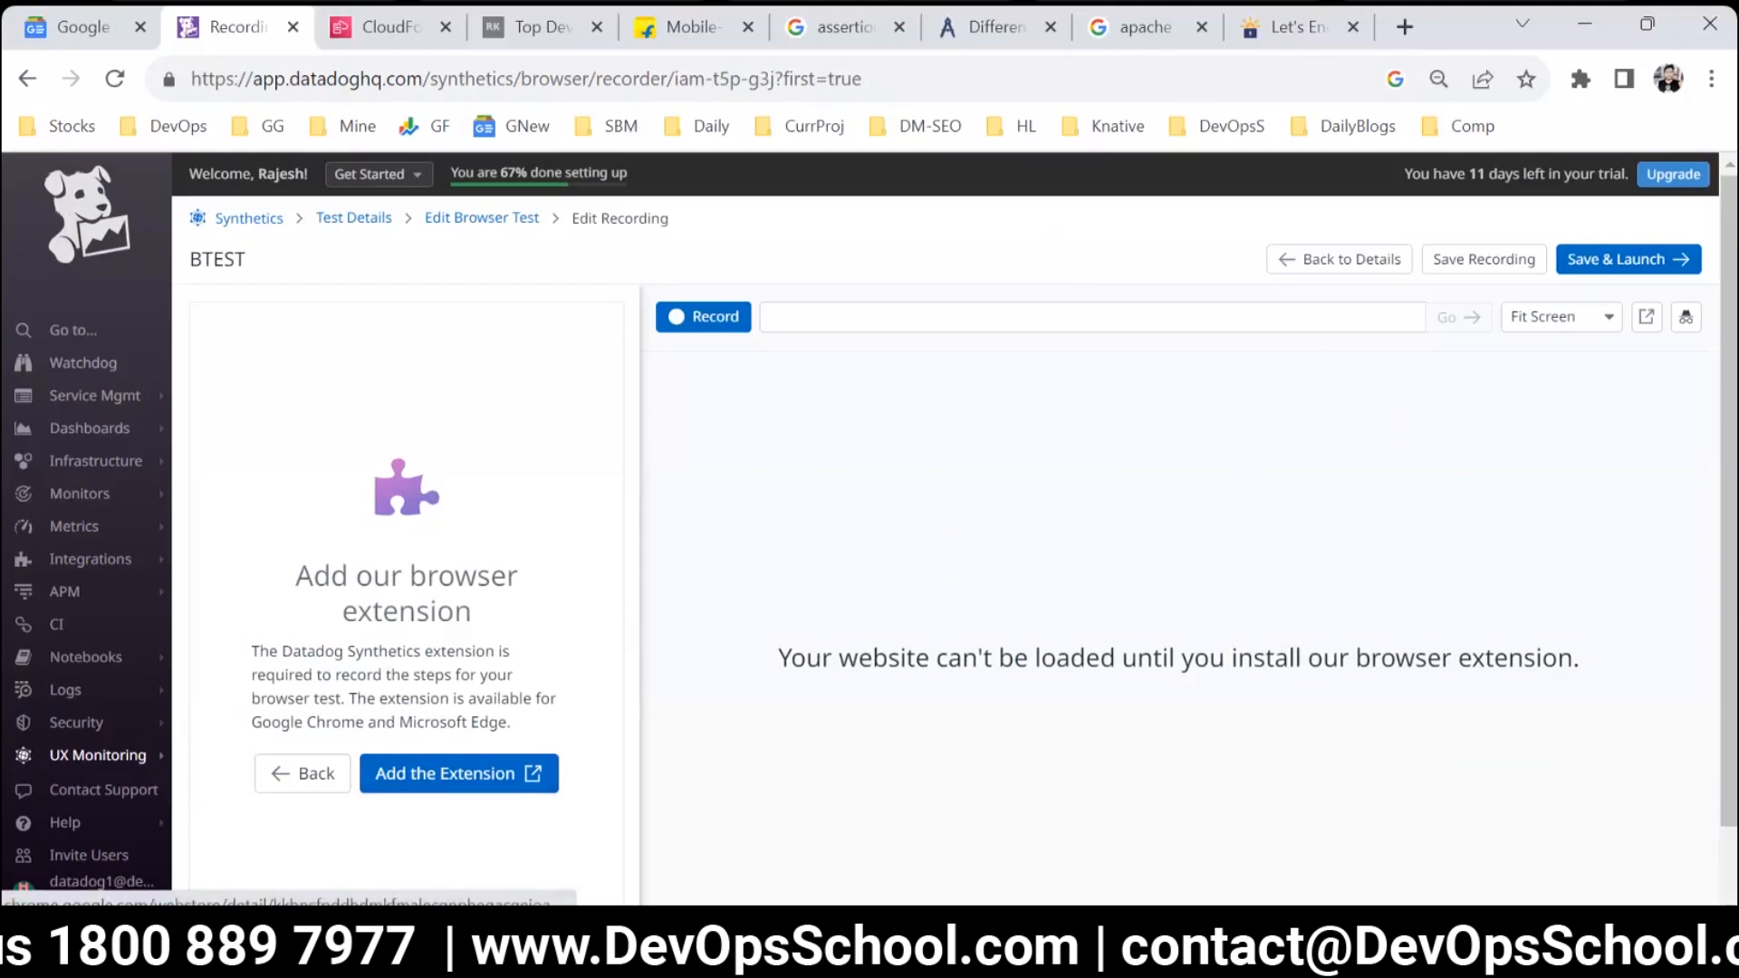
drag(1283, 22, 33, 20)
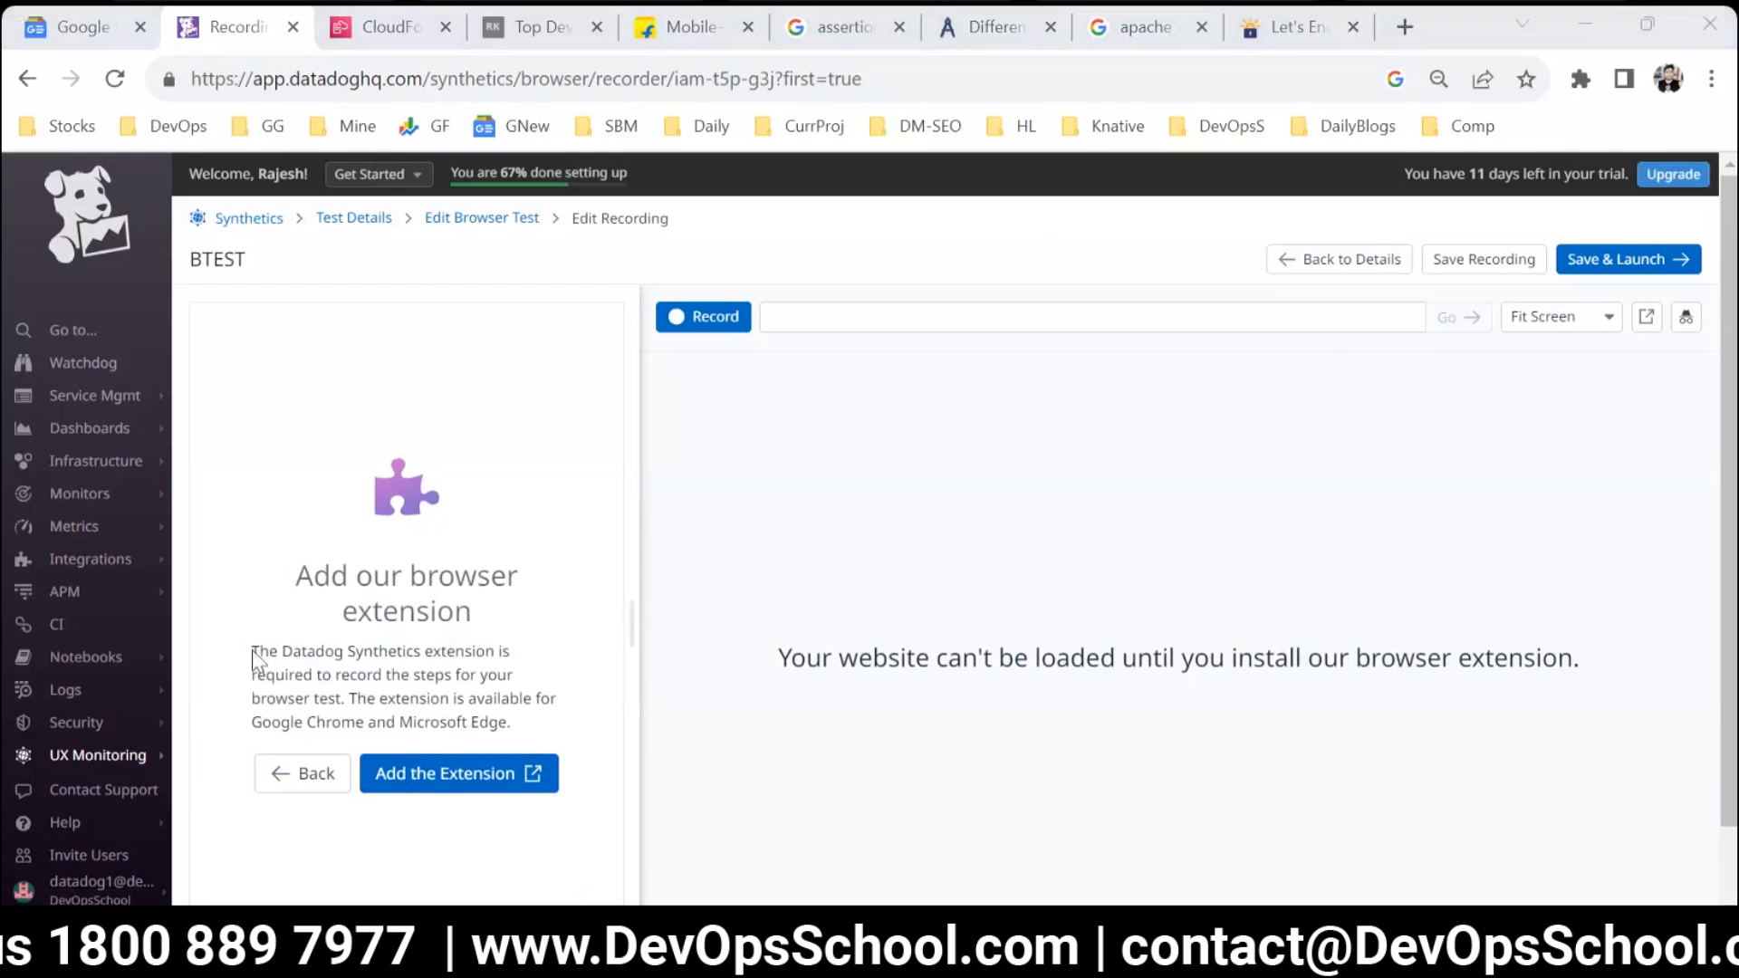
drag(293, 652, 476, 652)
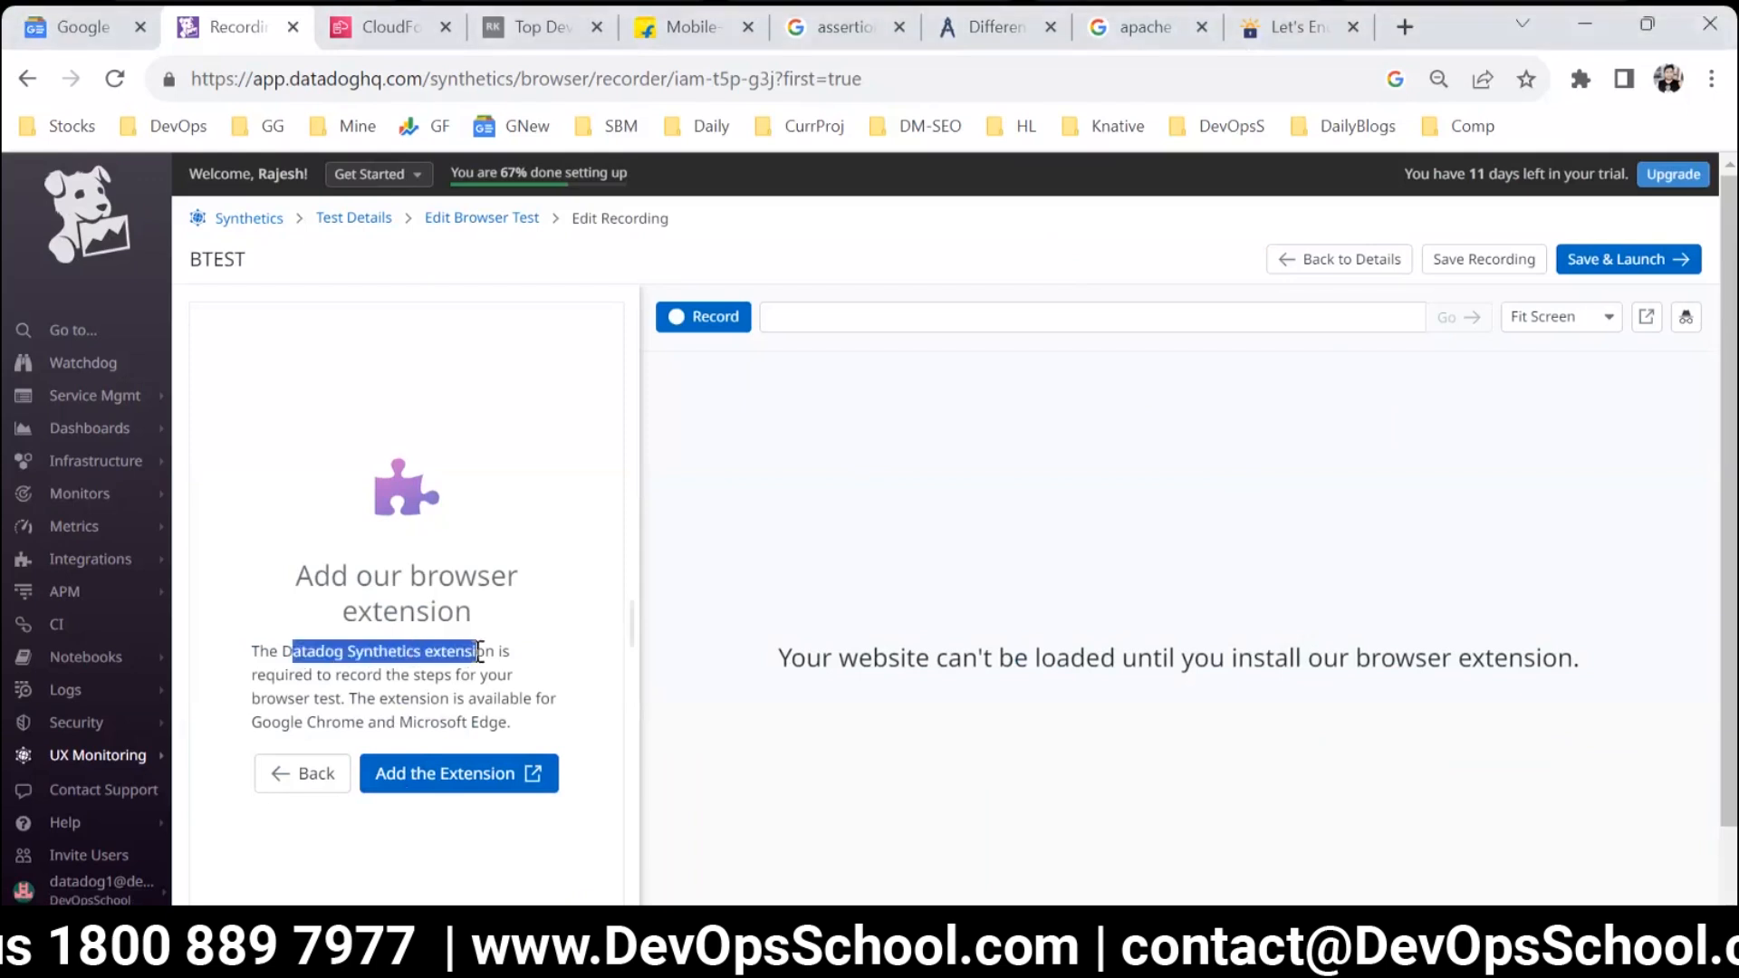
Open the browser's extension manager and look through the installed extensions for the Datadog test recorder.
click(1581, 78)
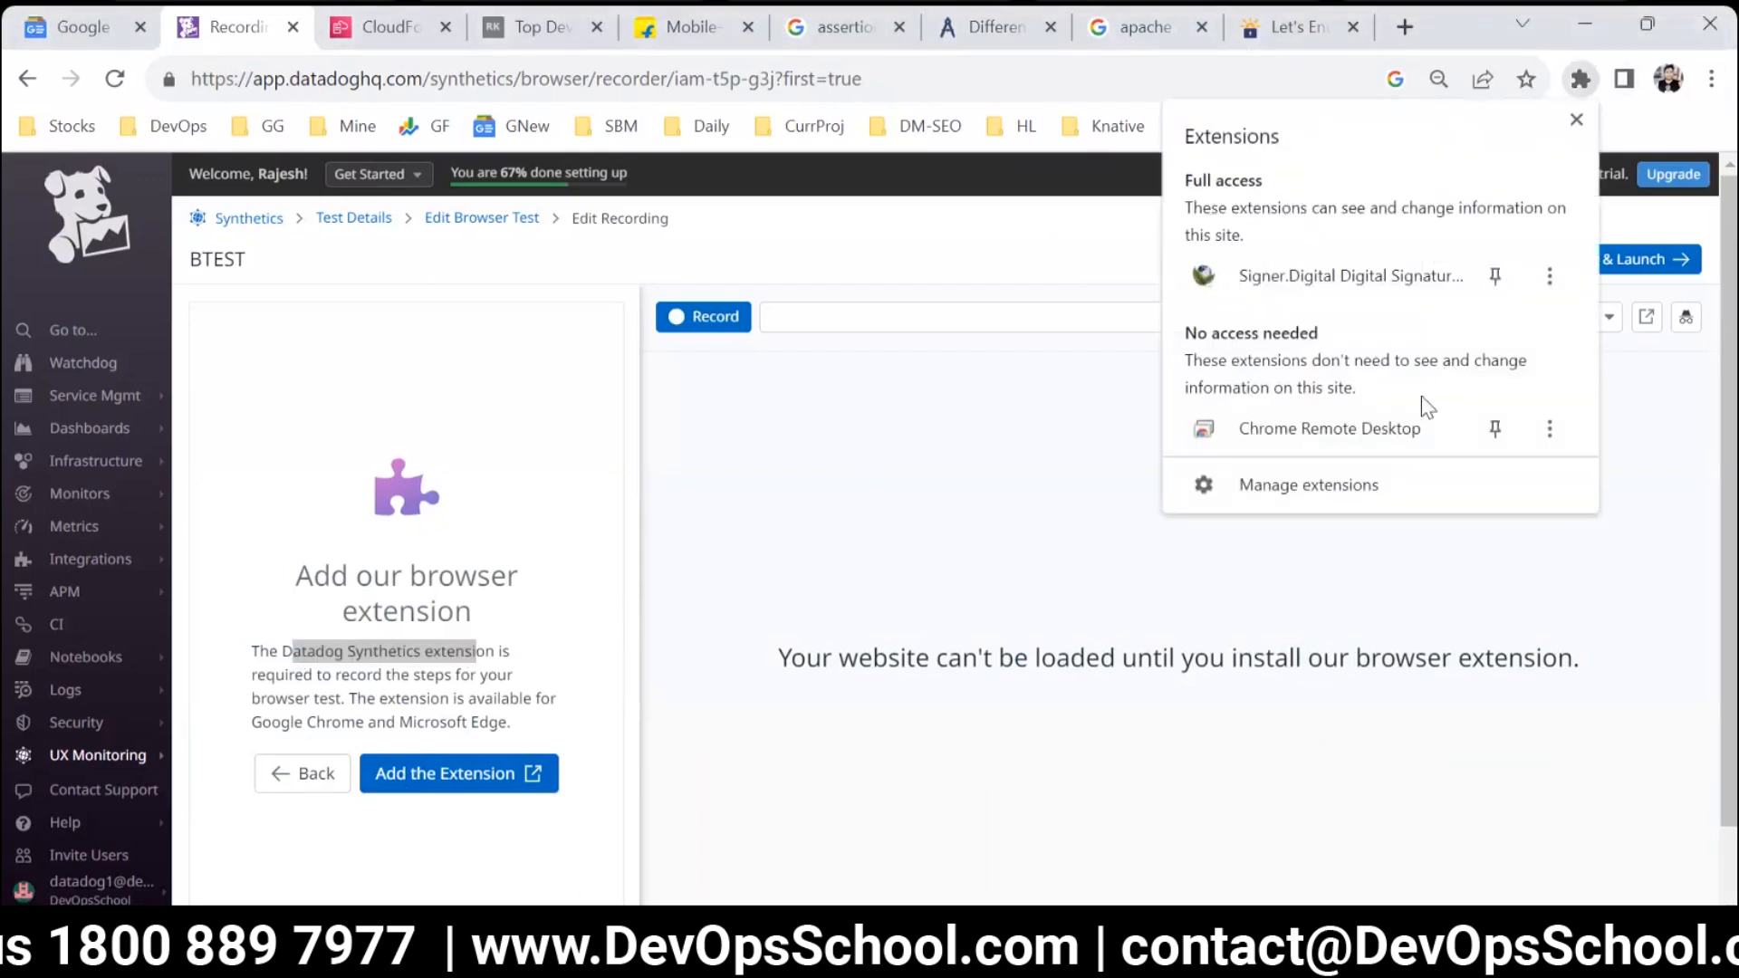
click(1712, 79)
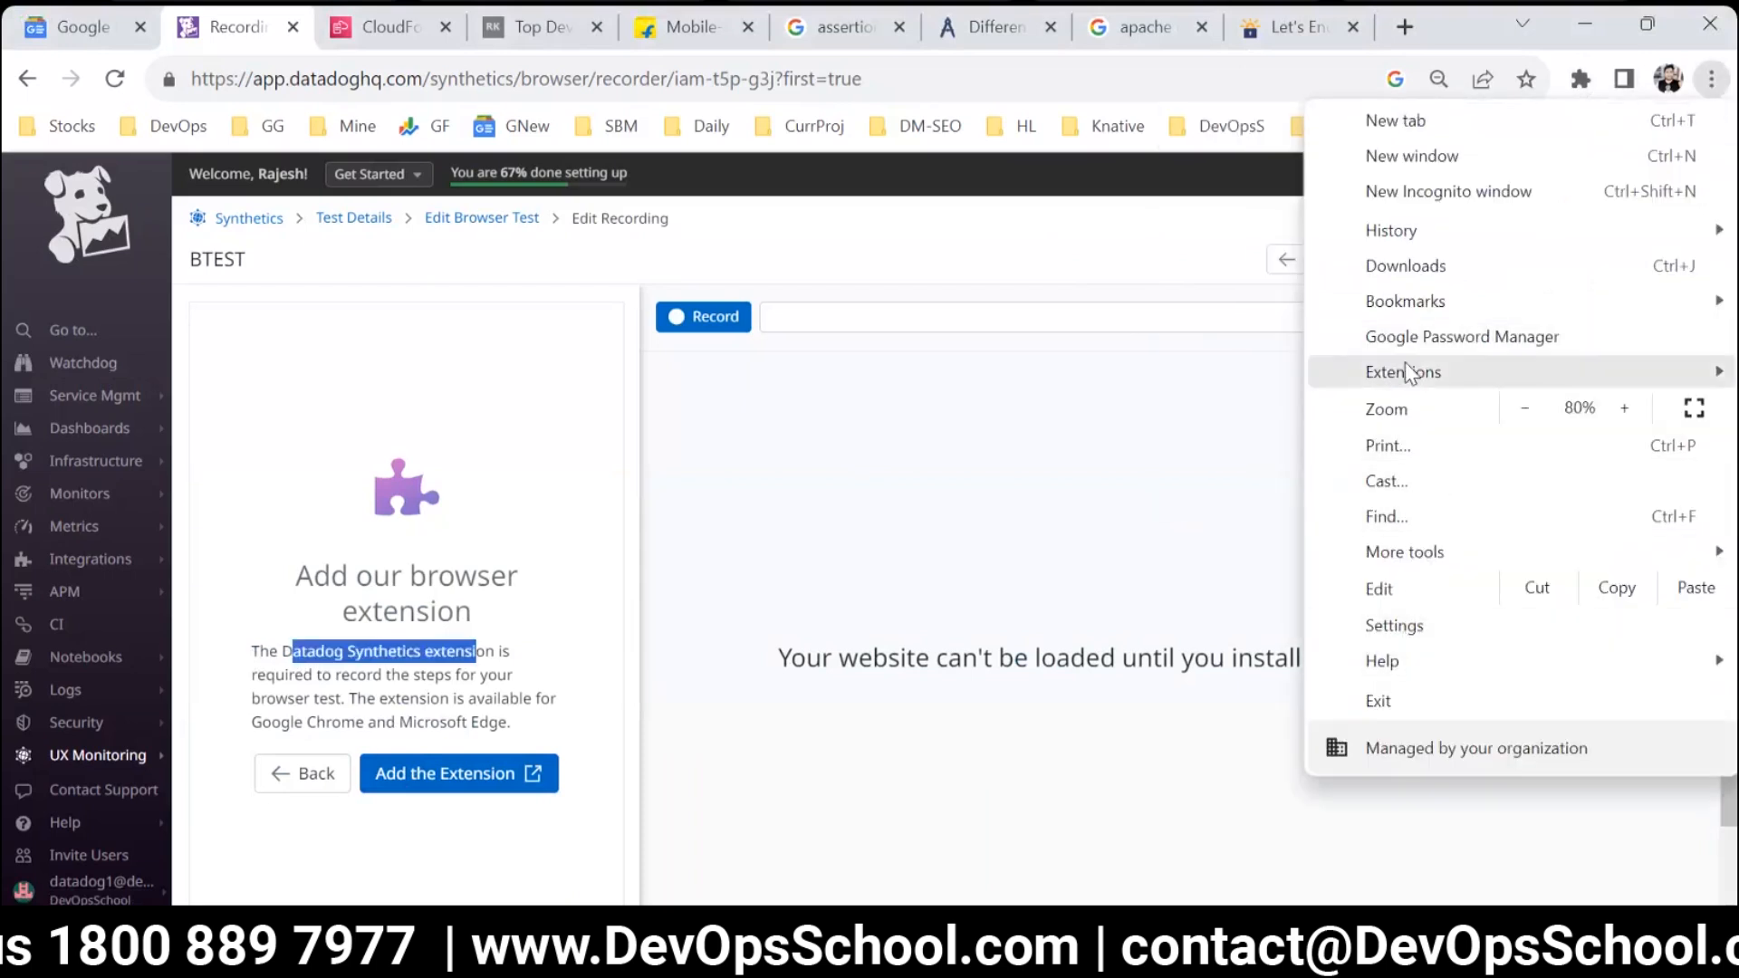
mouse_move(1408, 373)
click(1178, 373)
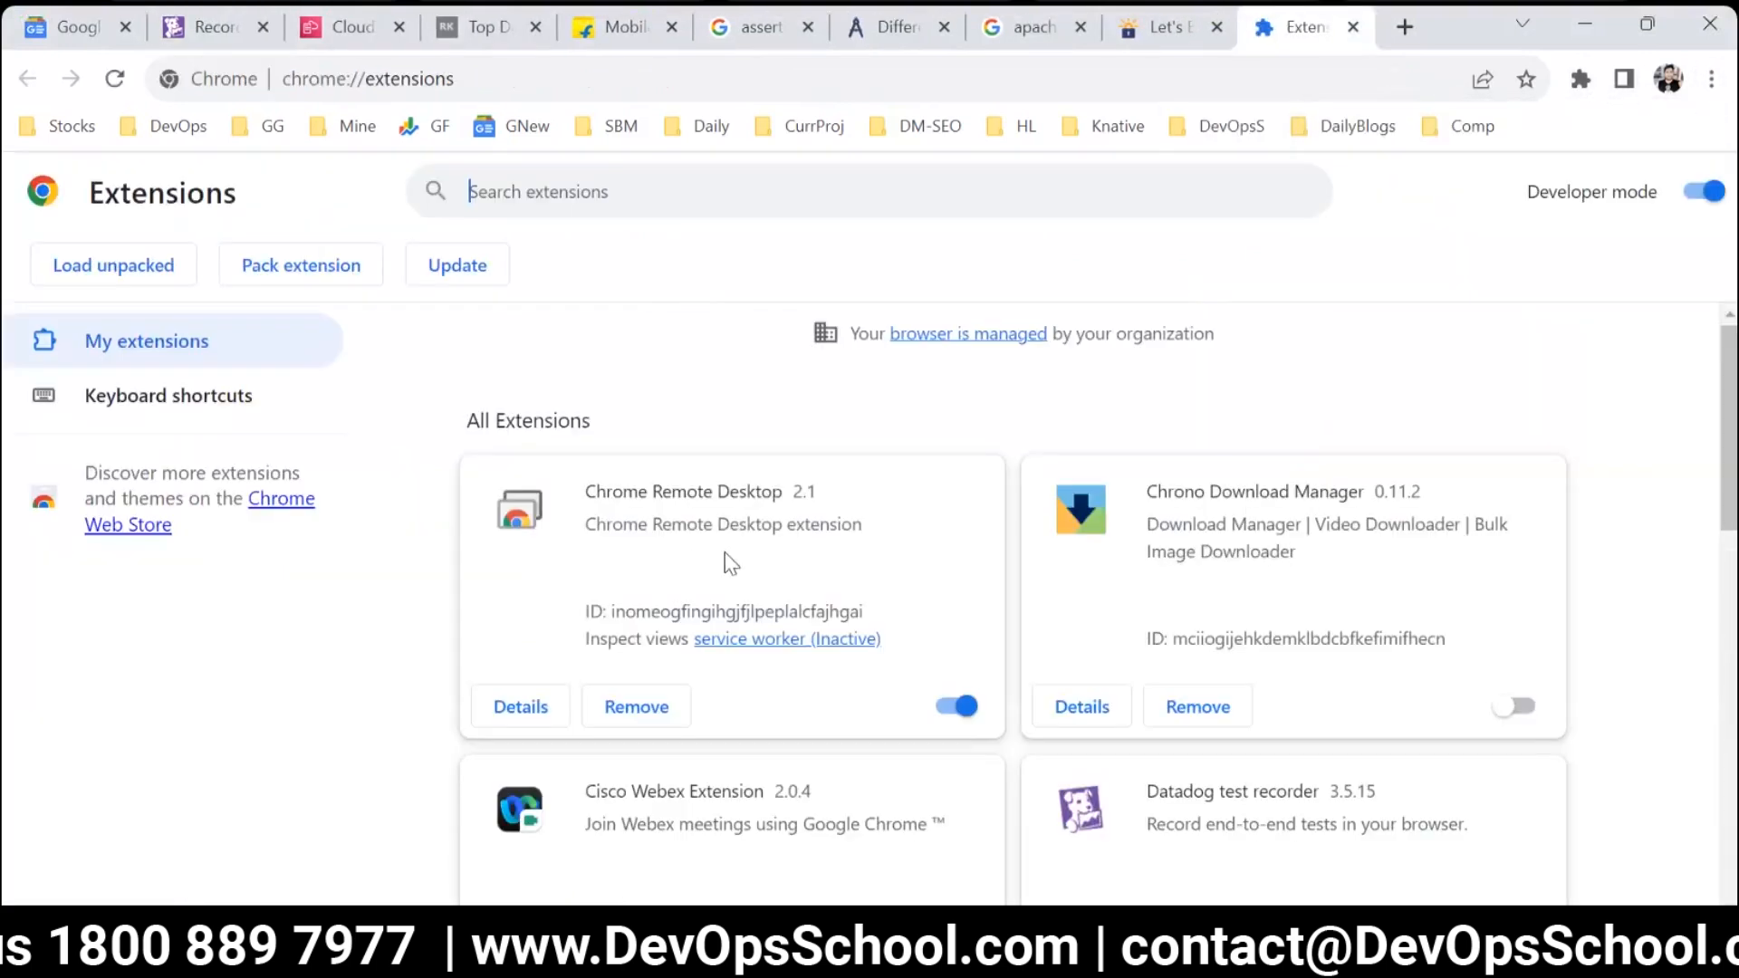
scroll(1181, 637, down, 5)
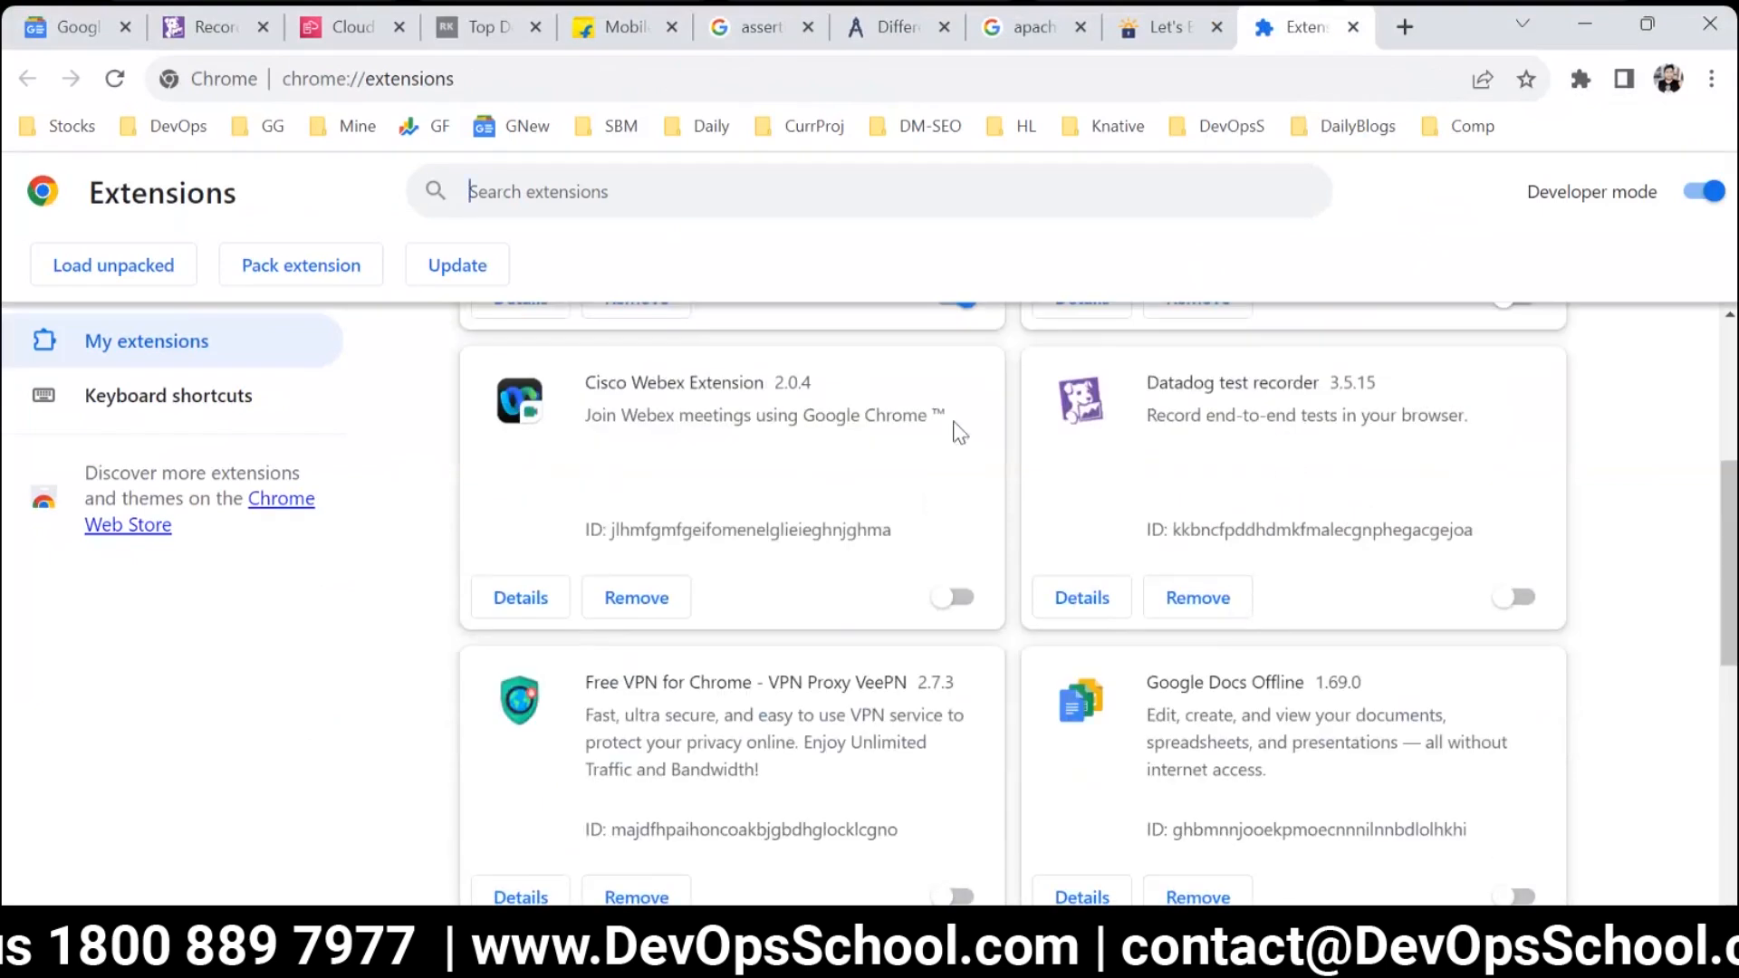
scroll(1277, 466, down, 7)
scroll(1300, 628, up, 1)
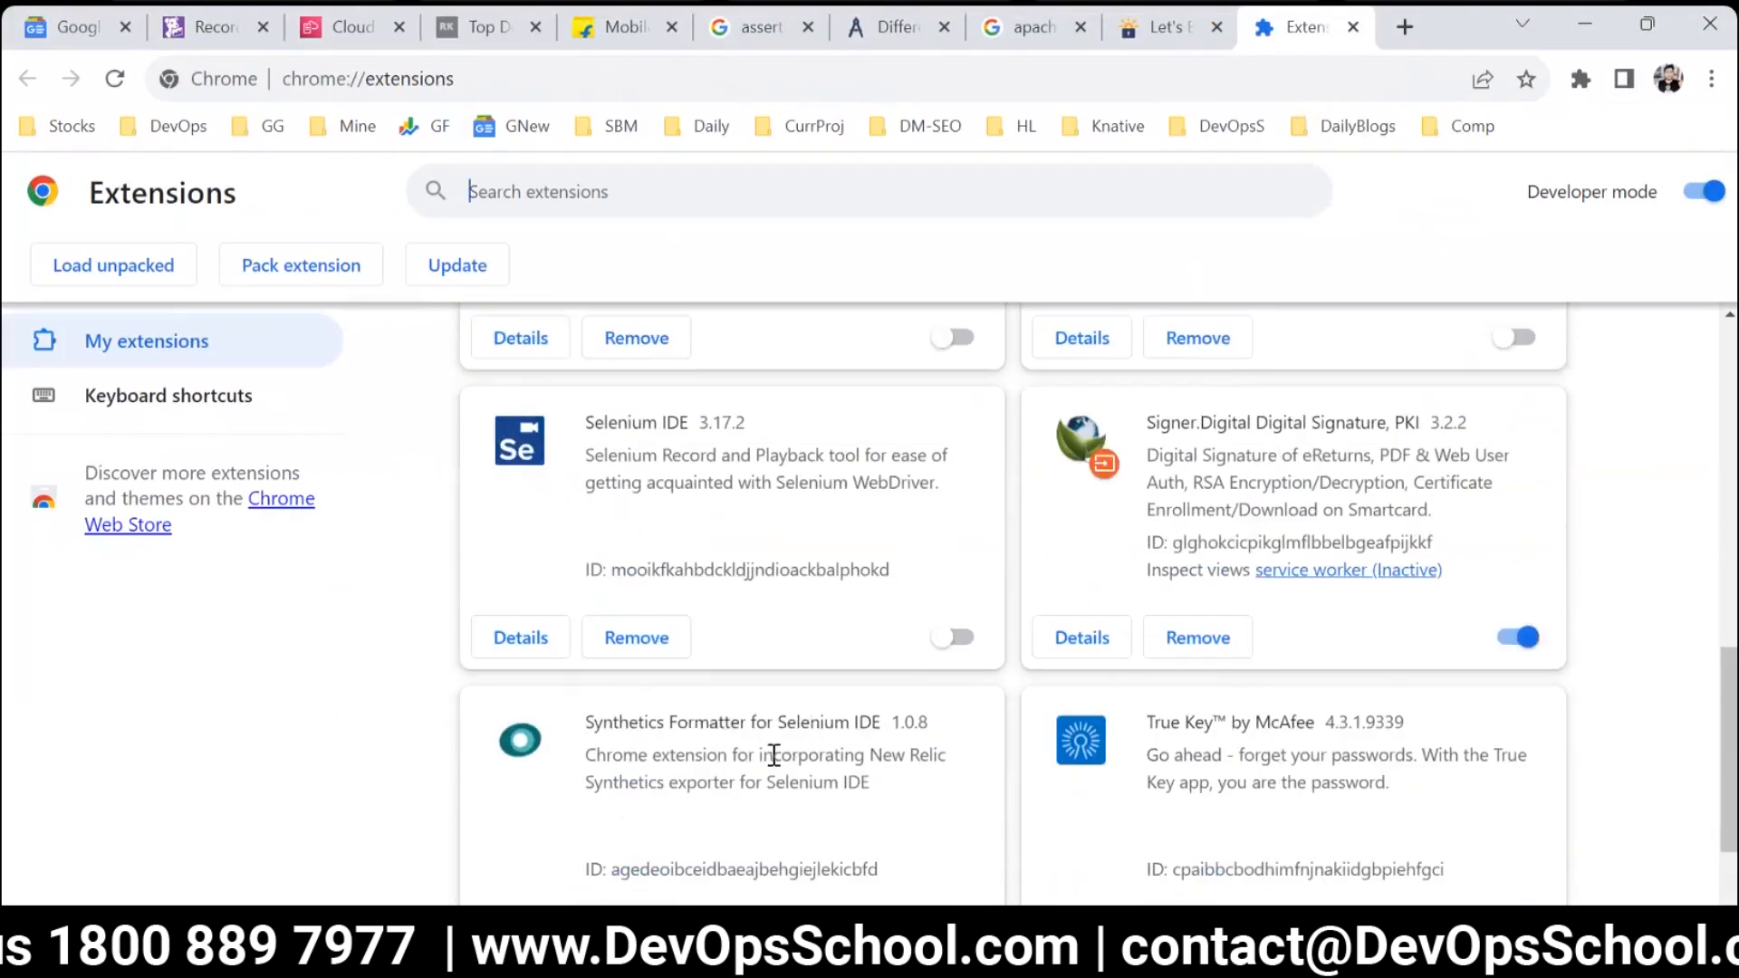
scroll(784, 764, up, 5)
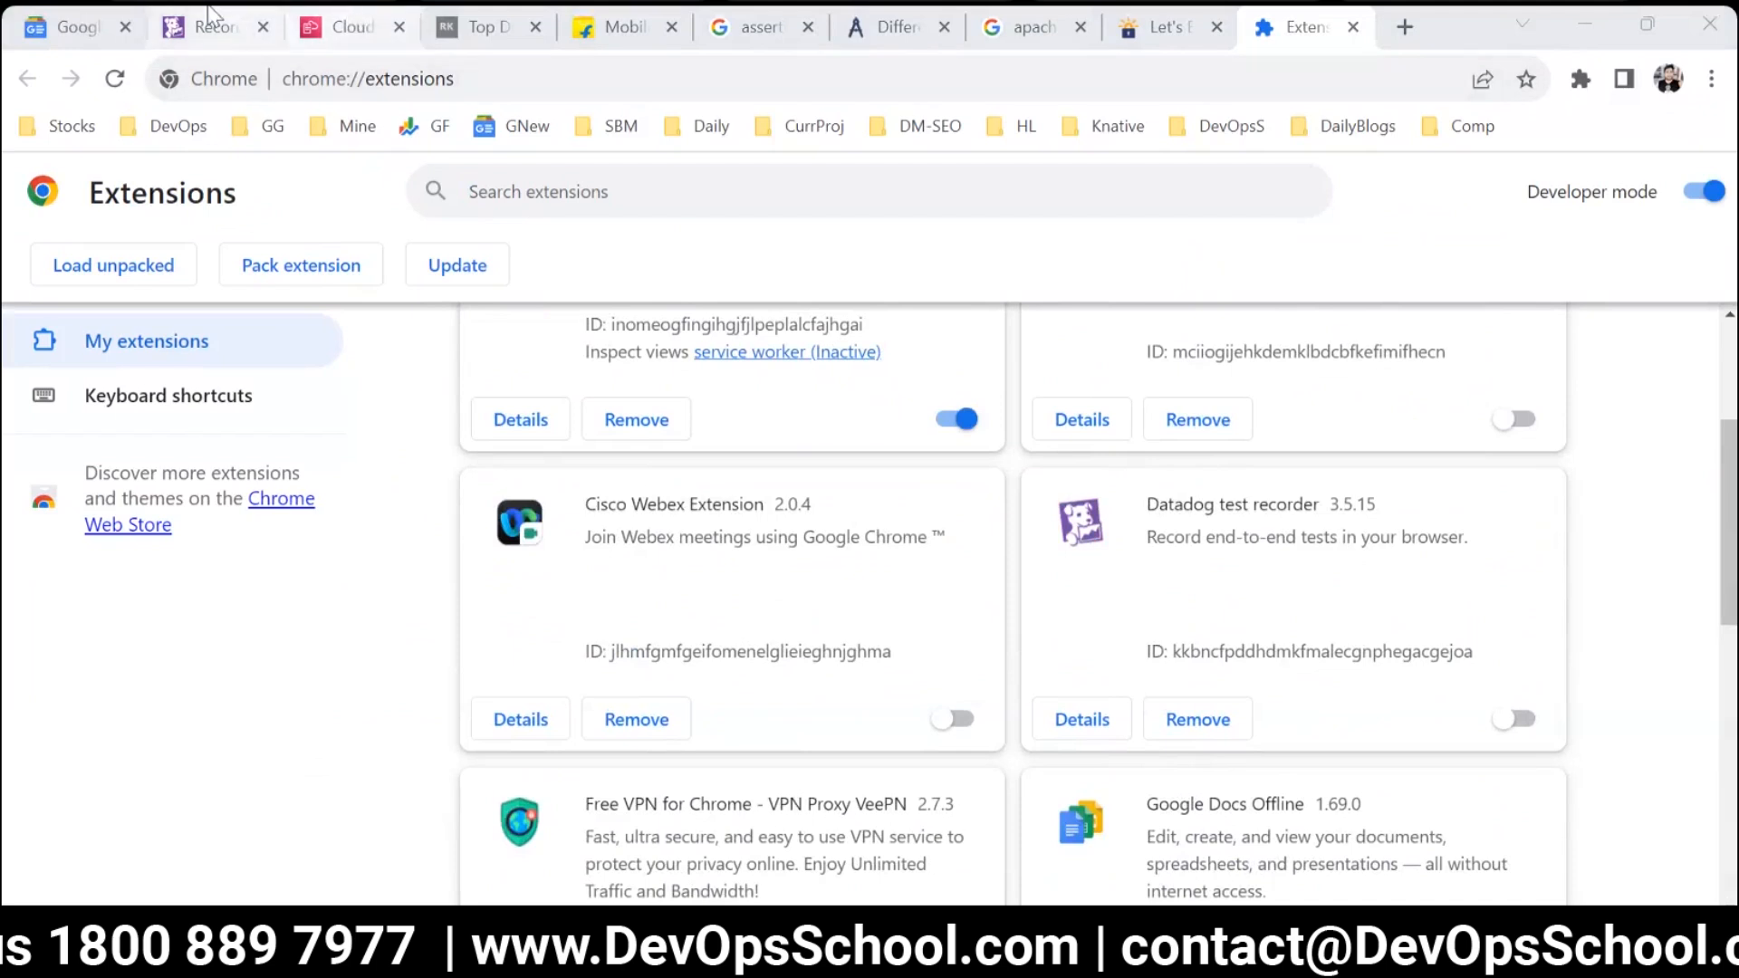
Go back to the recording editor and open the required extension's web store page to check its name.
click(208, 7)
click(376, 675)
drag(292, 651, 454, 677)
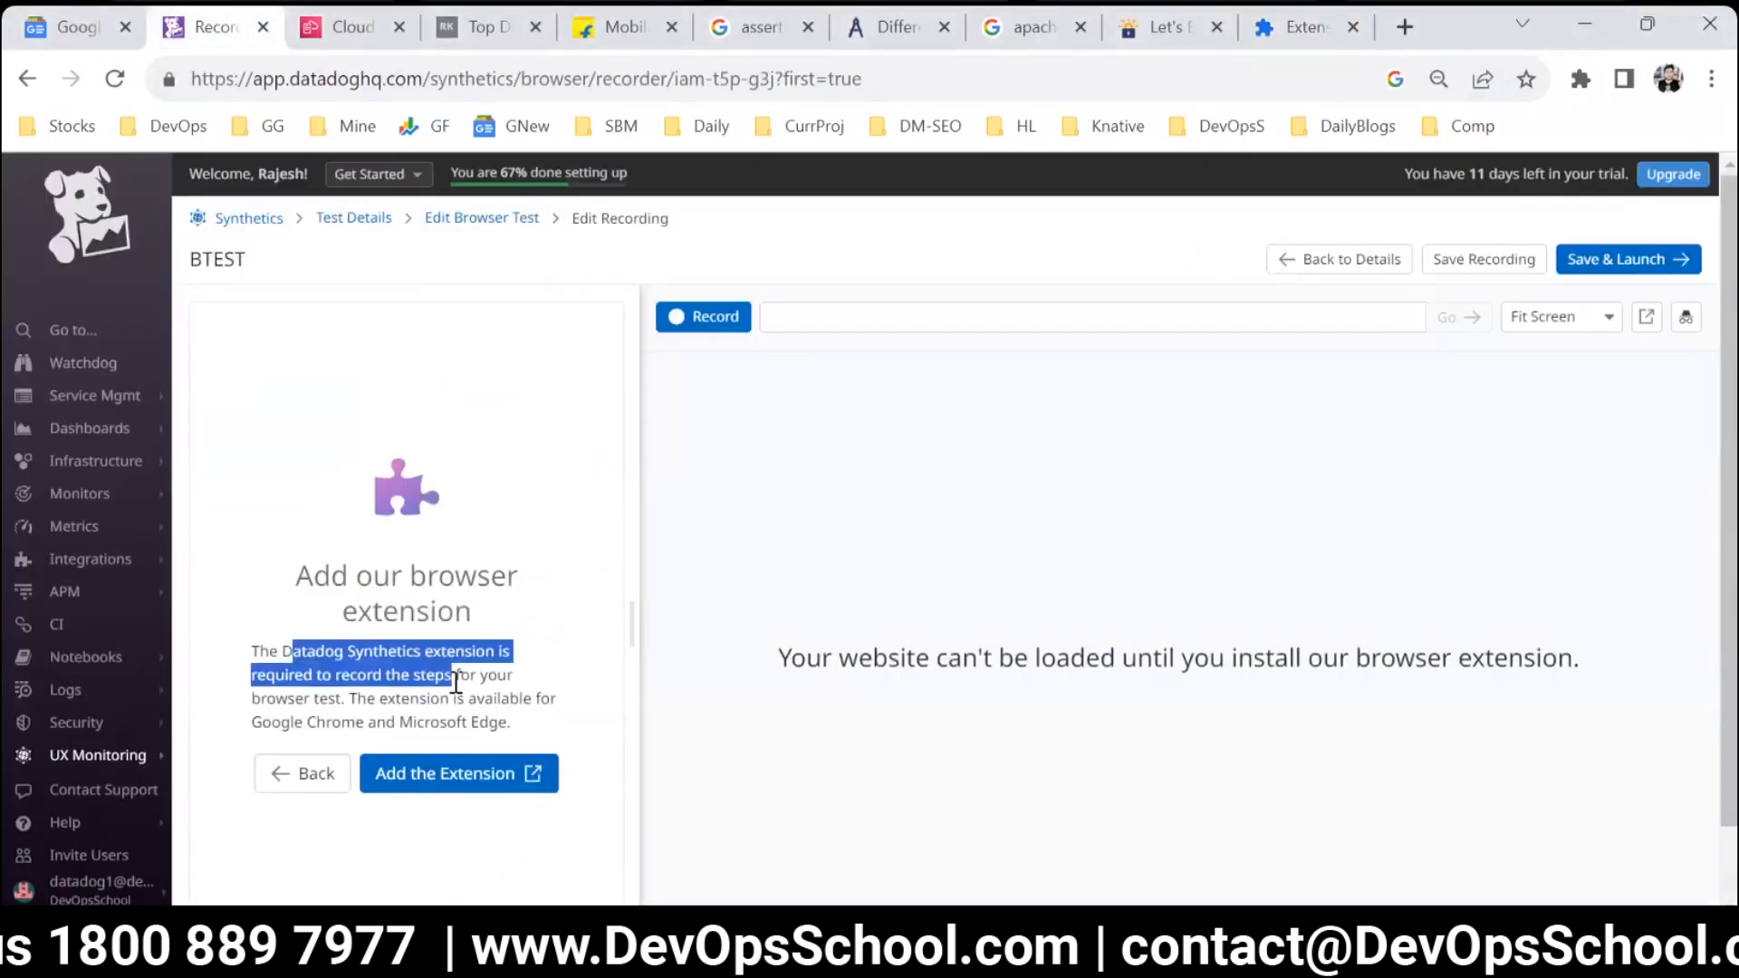
click(454, 779)
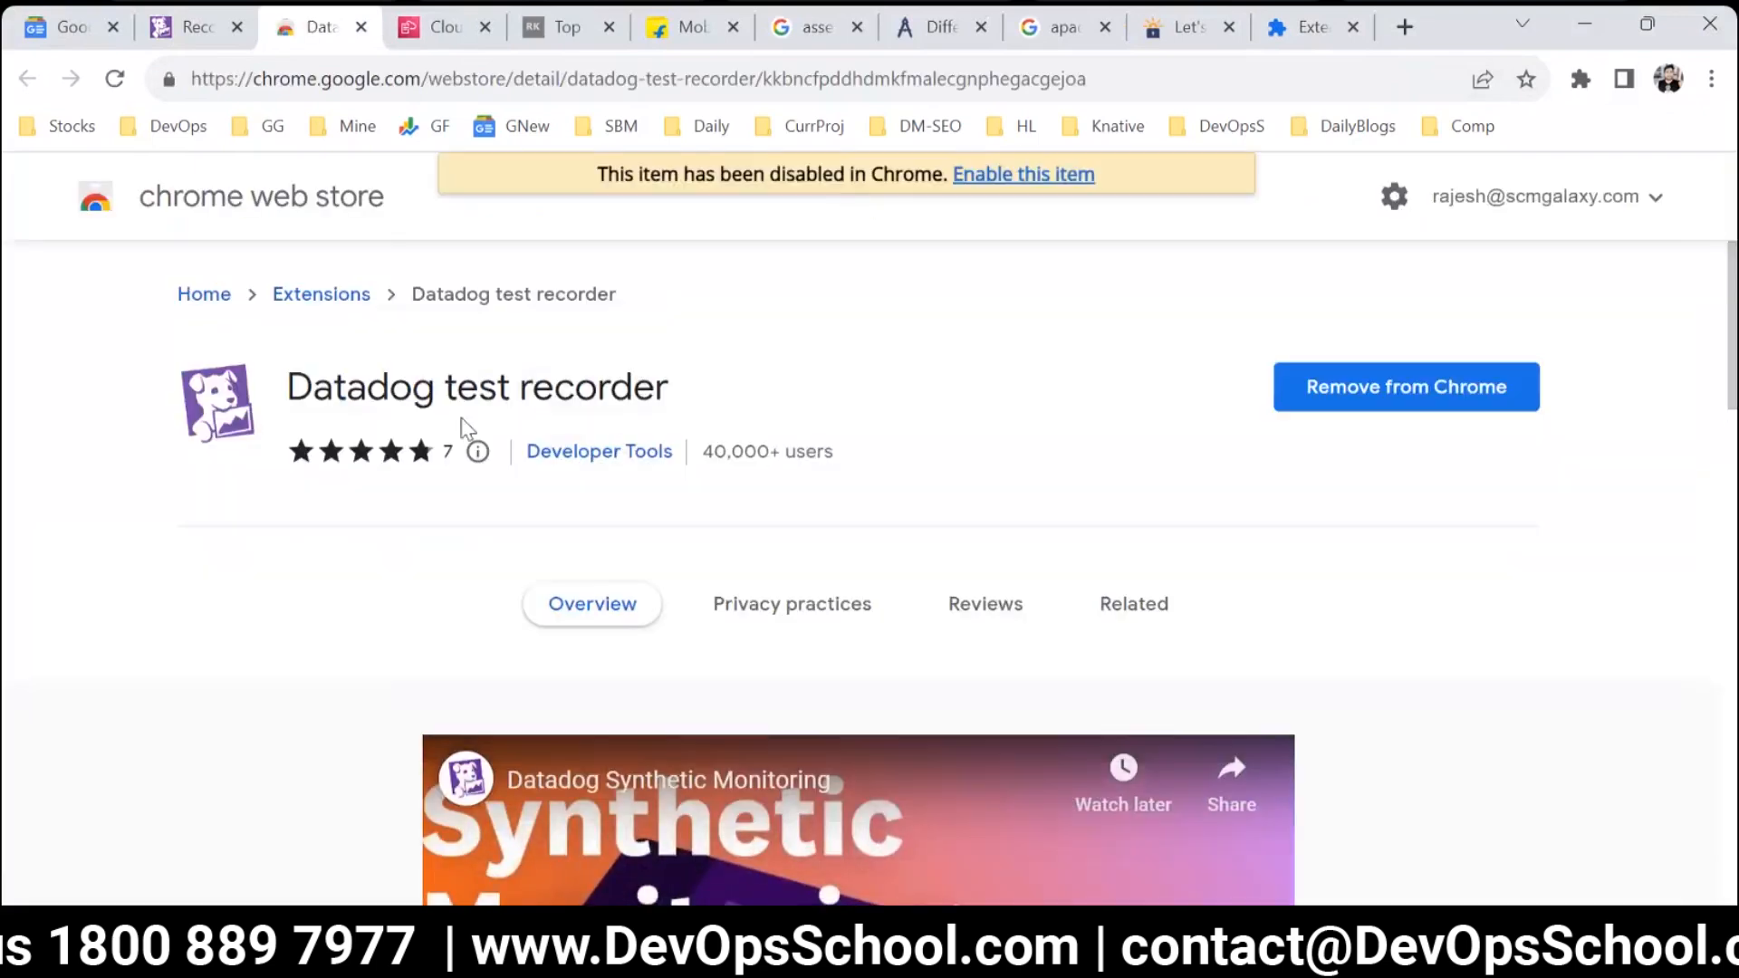
drag(288, 388, 654, 390)
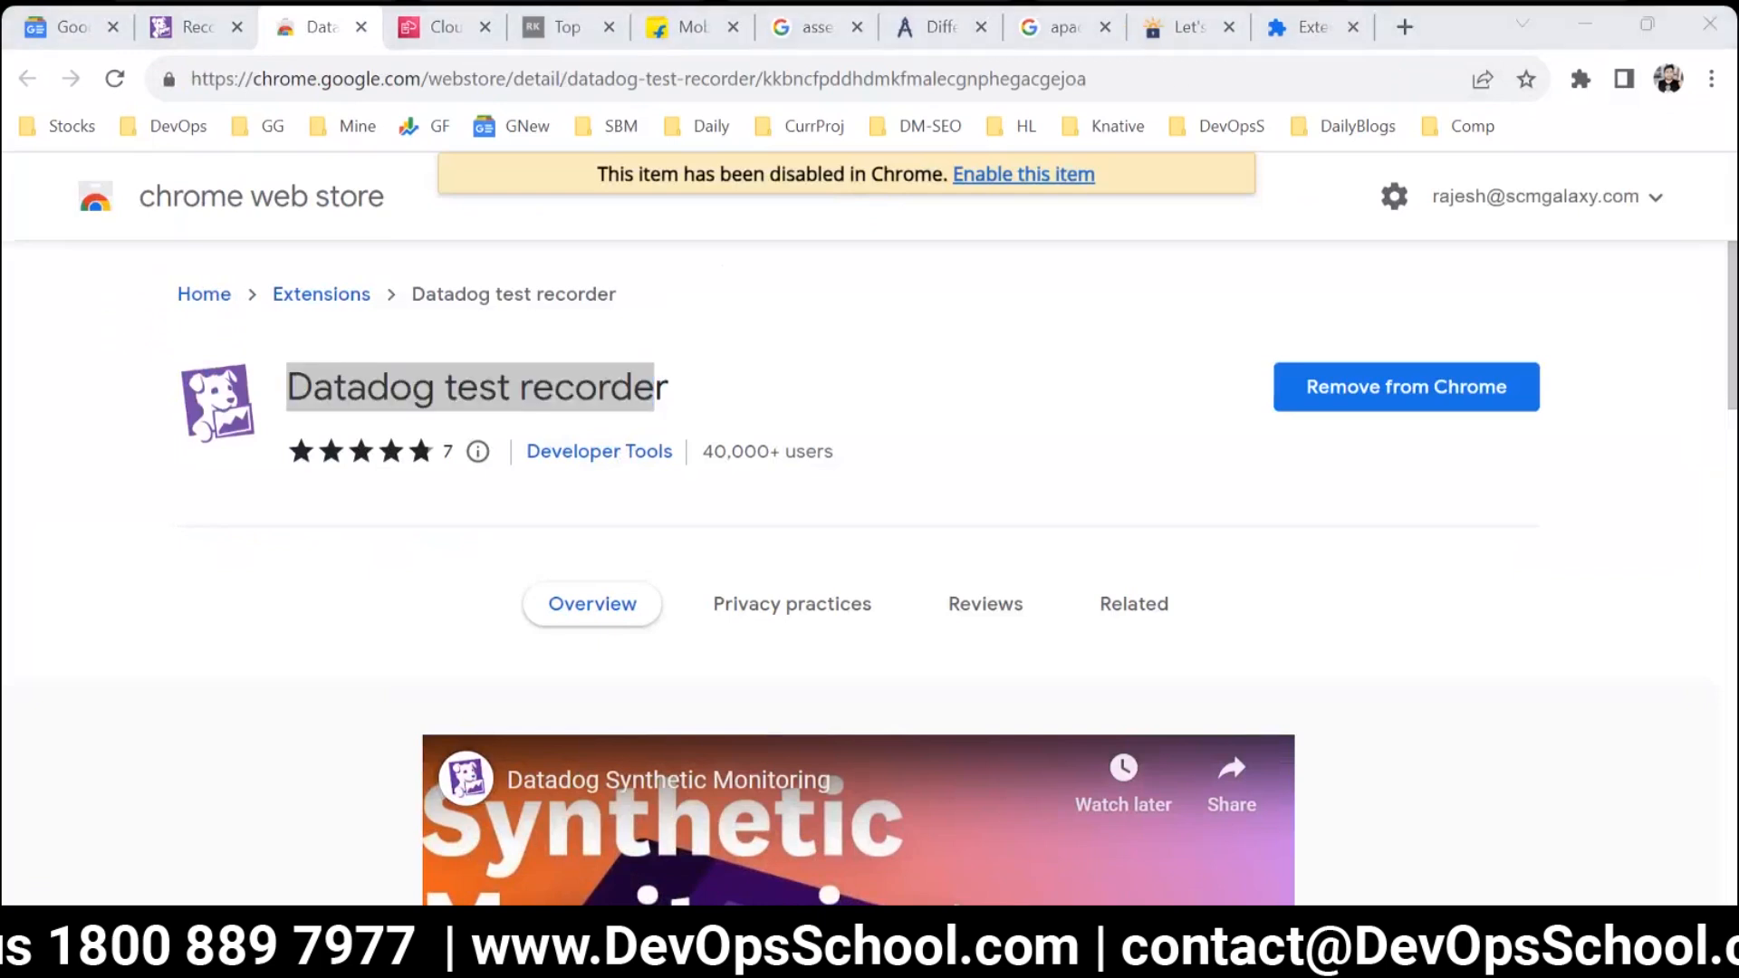
Enable the Datadog test recorder extension in the extension manager and reload the test's recording editor.
click(1312, 27)
click(1531, 723)
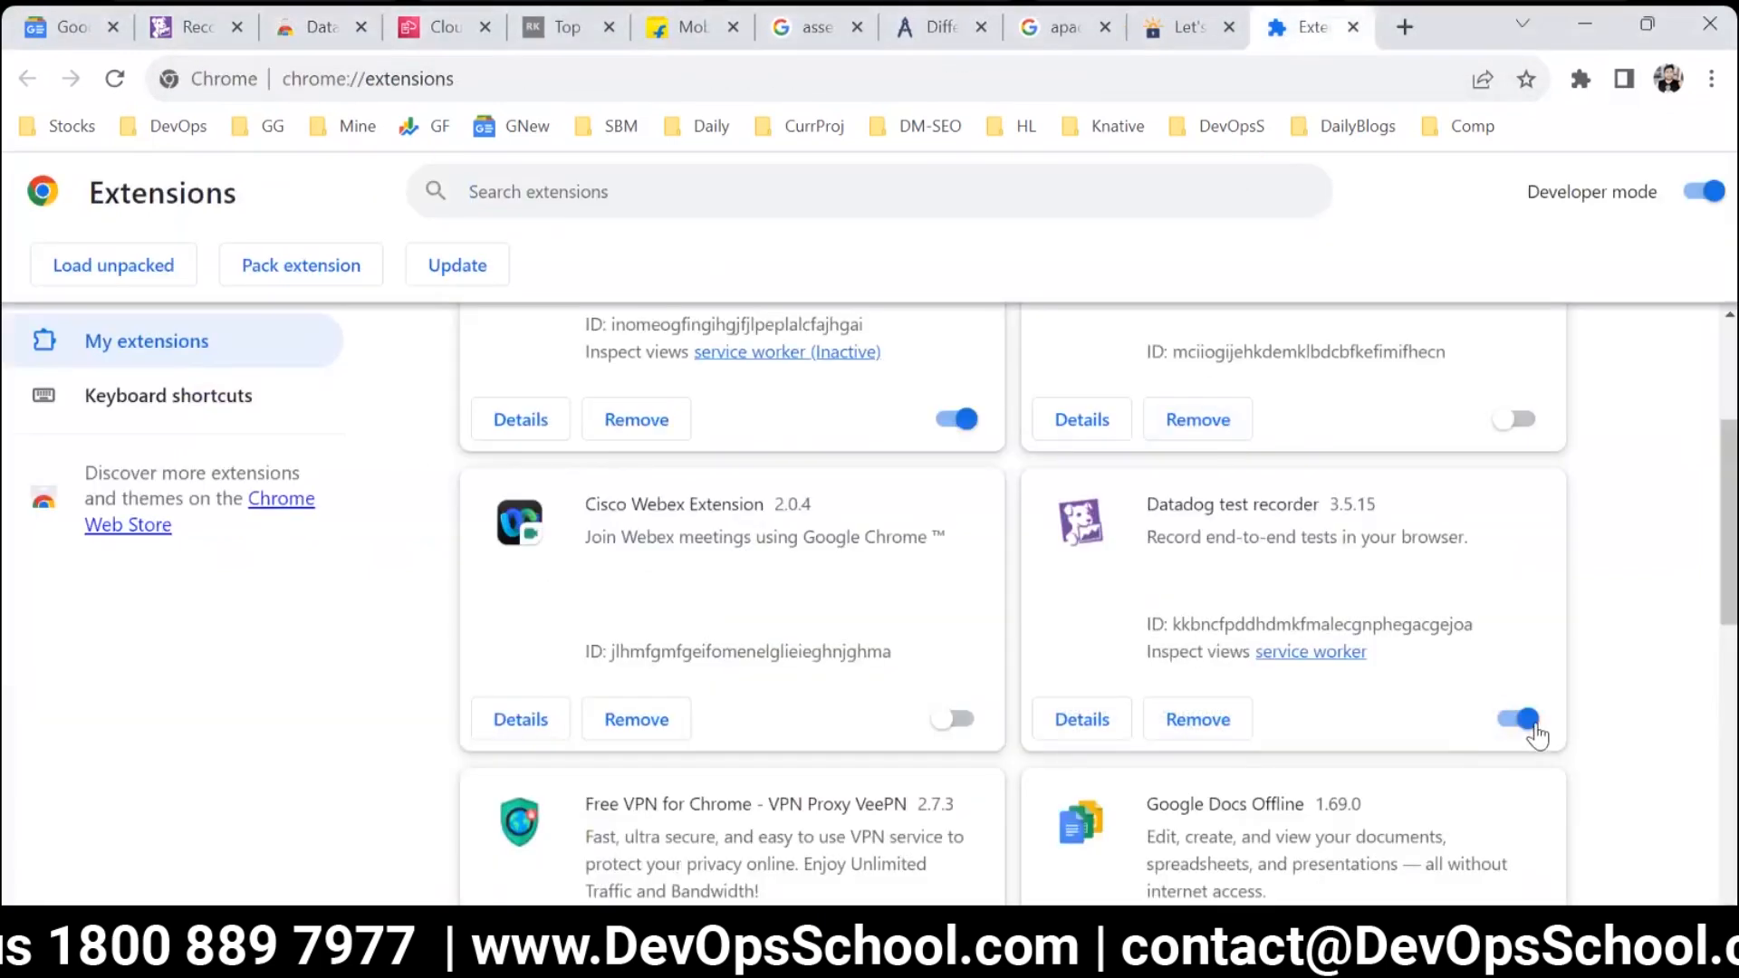
click(304, 25)
click(186, 25)
click(379, 393)
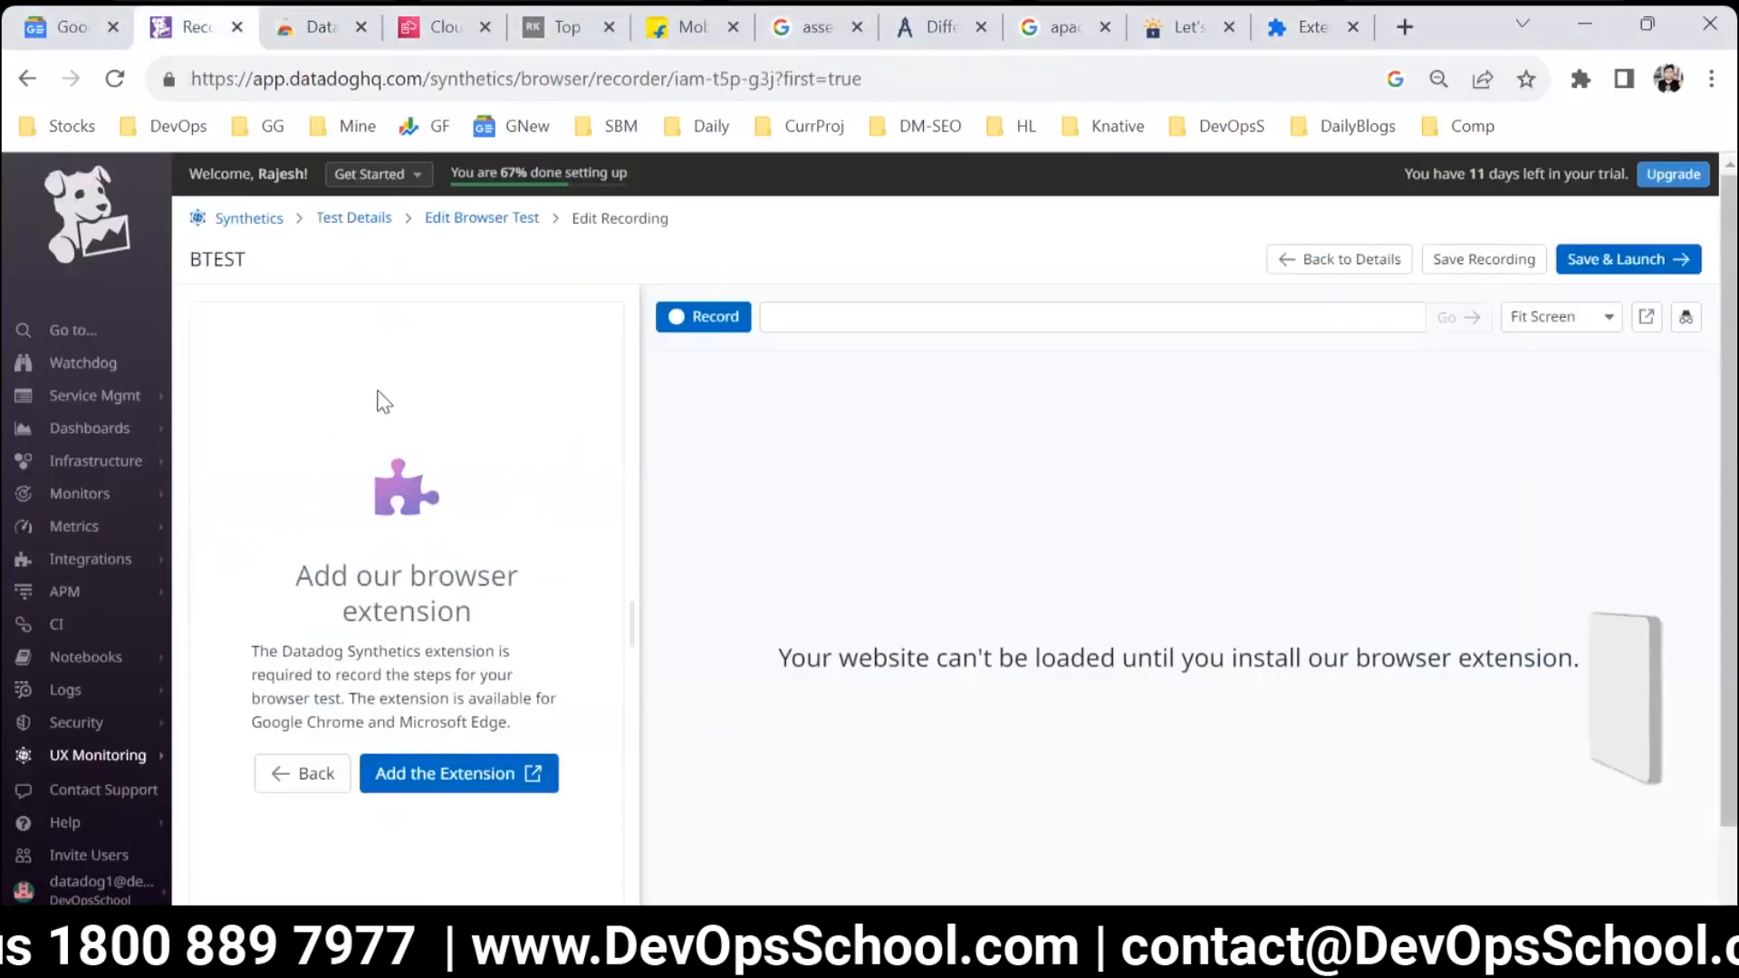
click(114, 79)
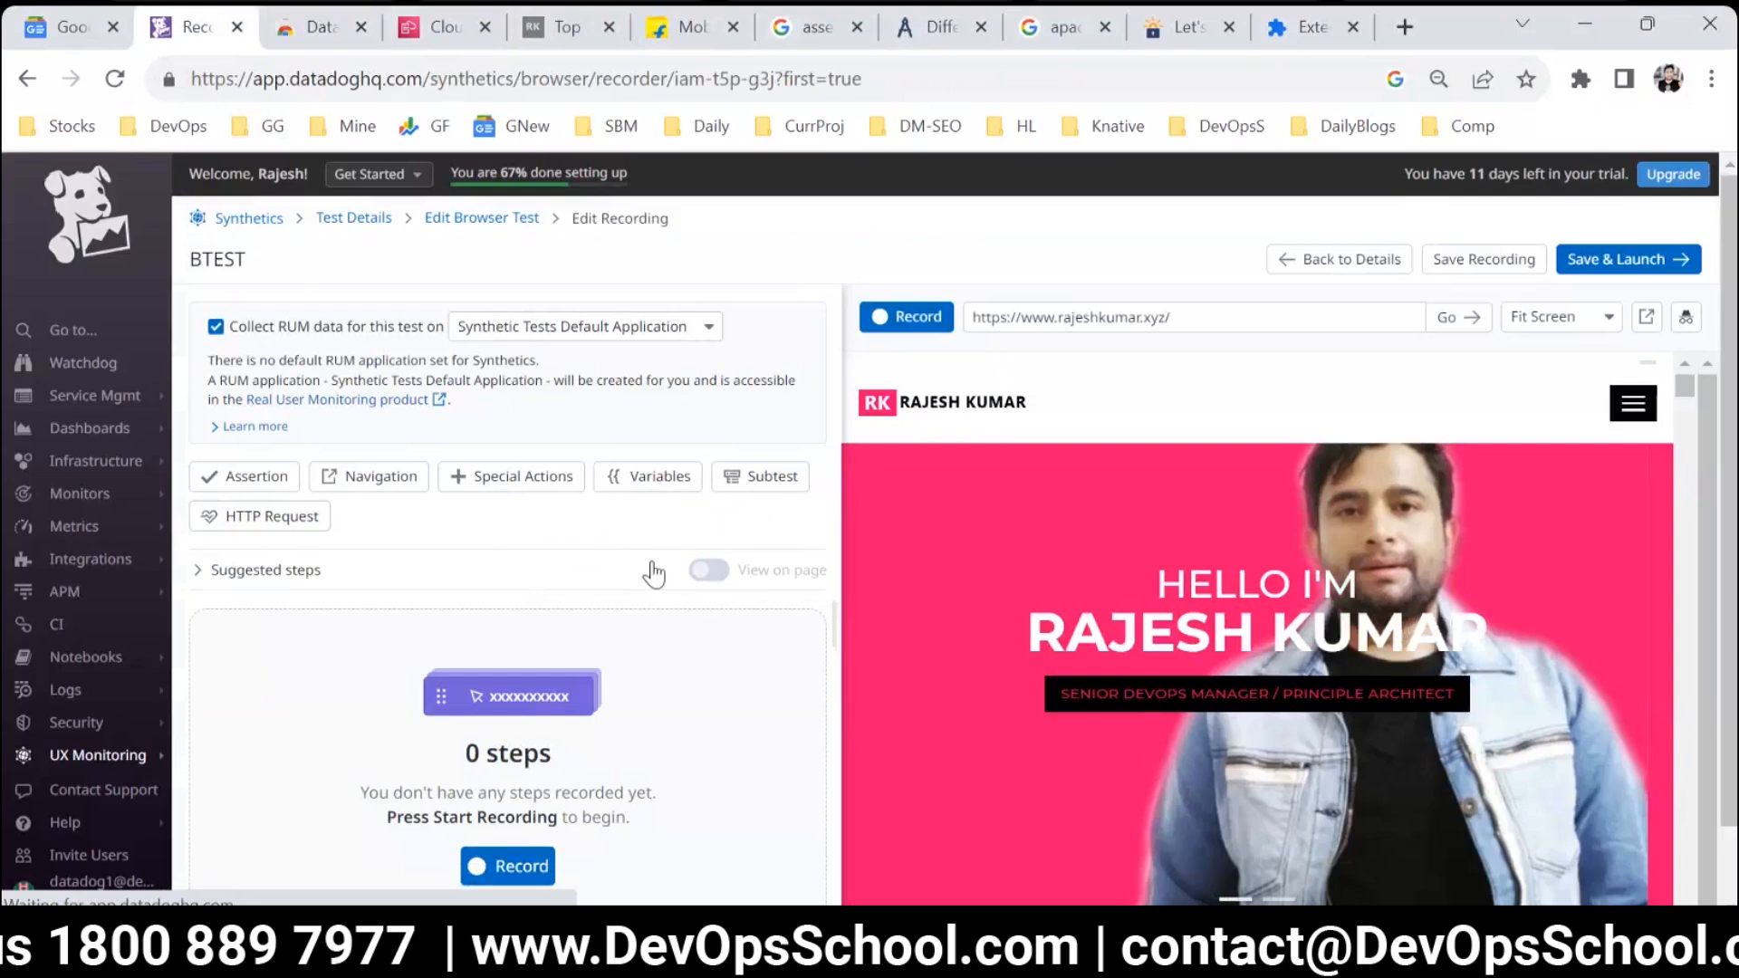
Start recording the browser test and record visits to the website's Skills, Education and Experiences links.
key(ctrl+minus)
key(ctrl+minus)
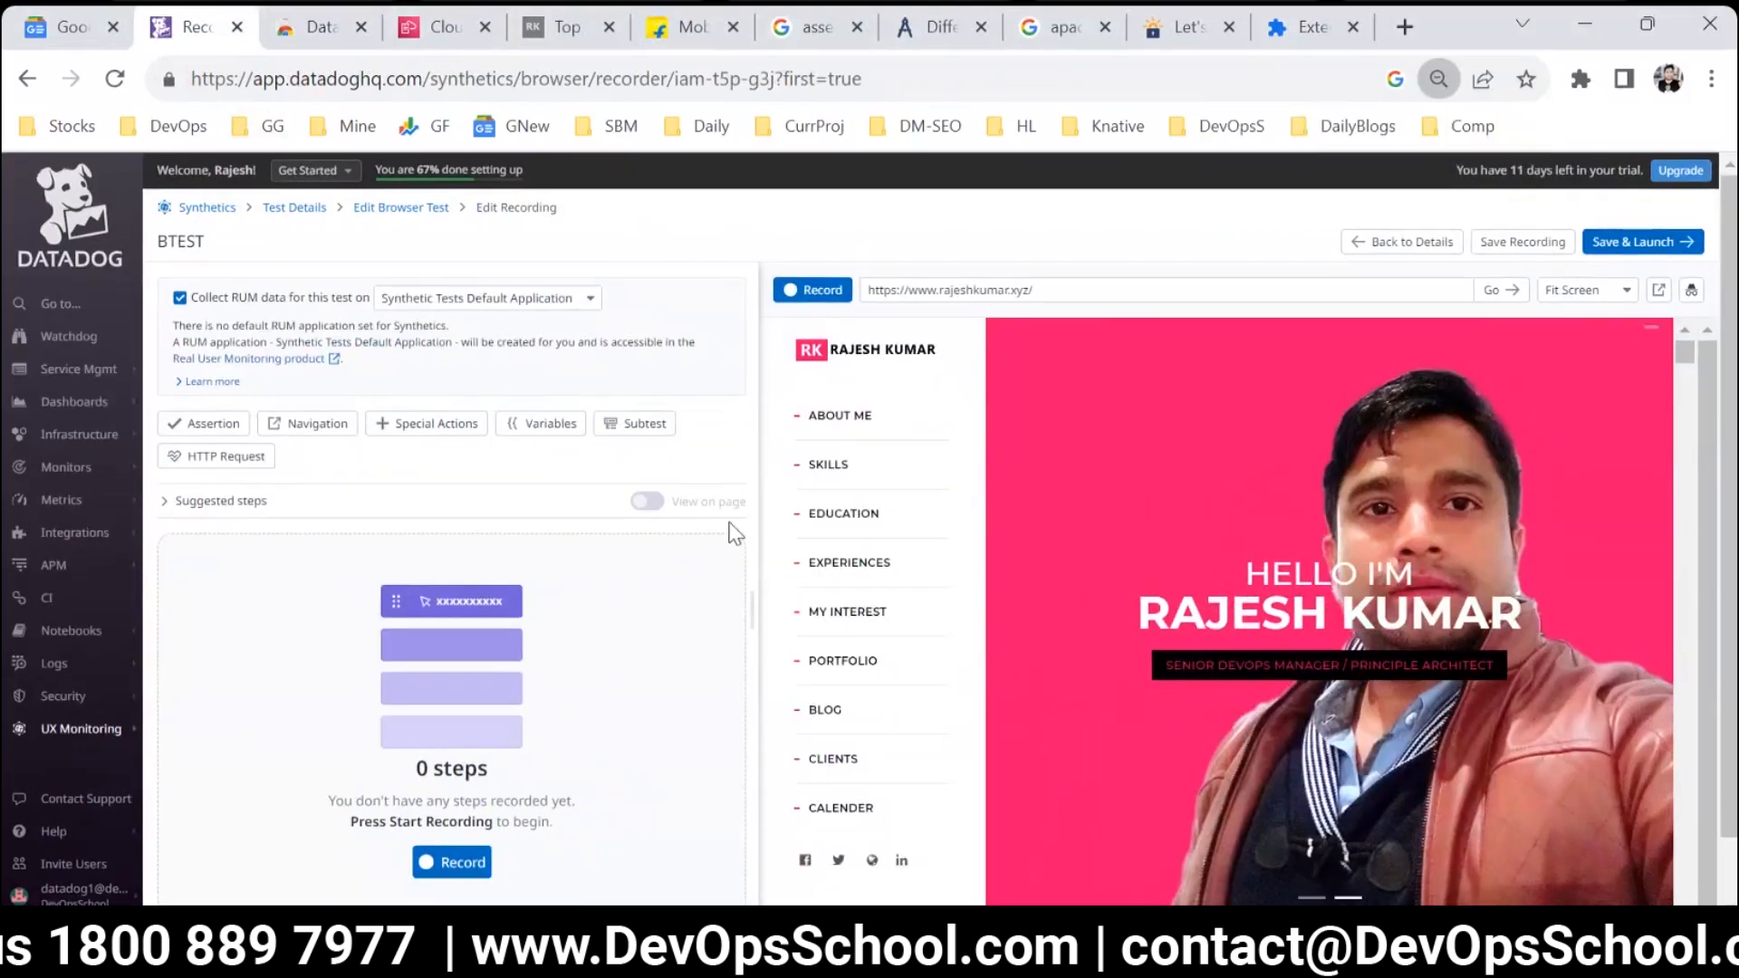
click(829, 296)
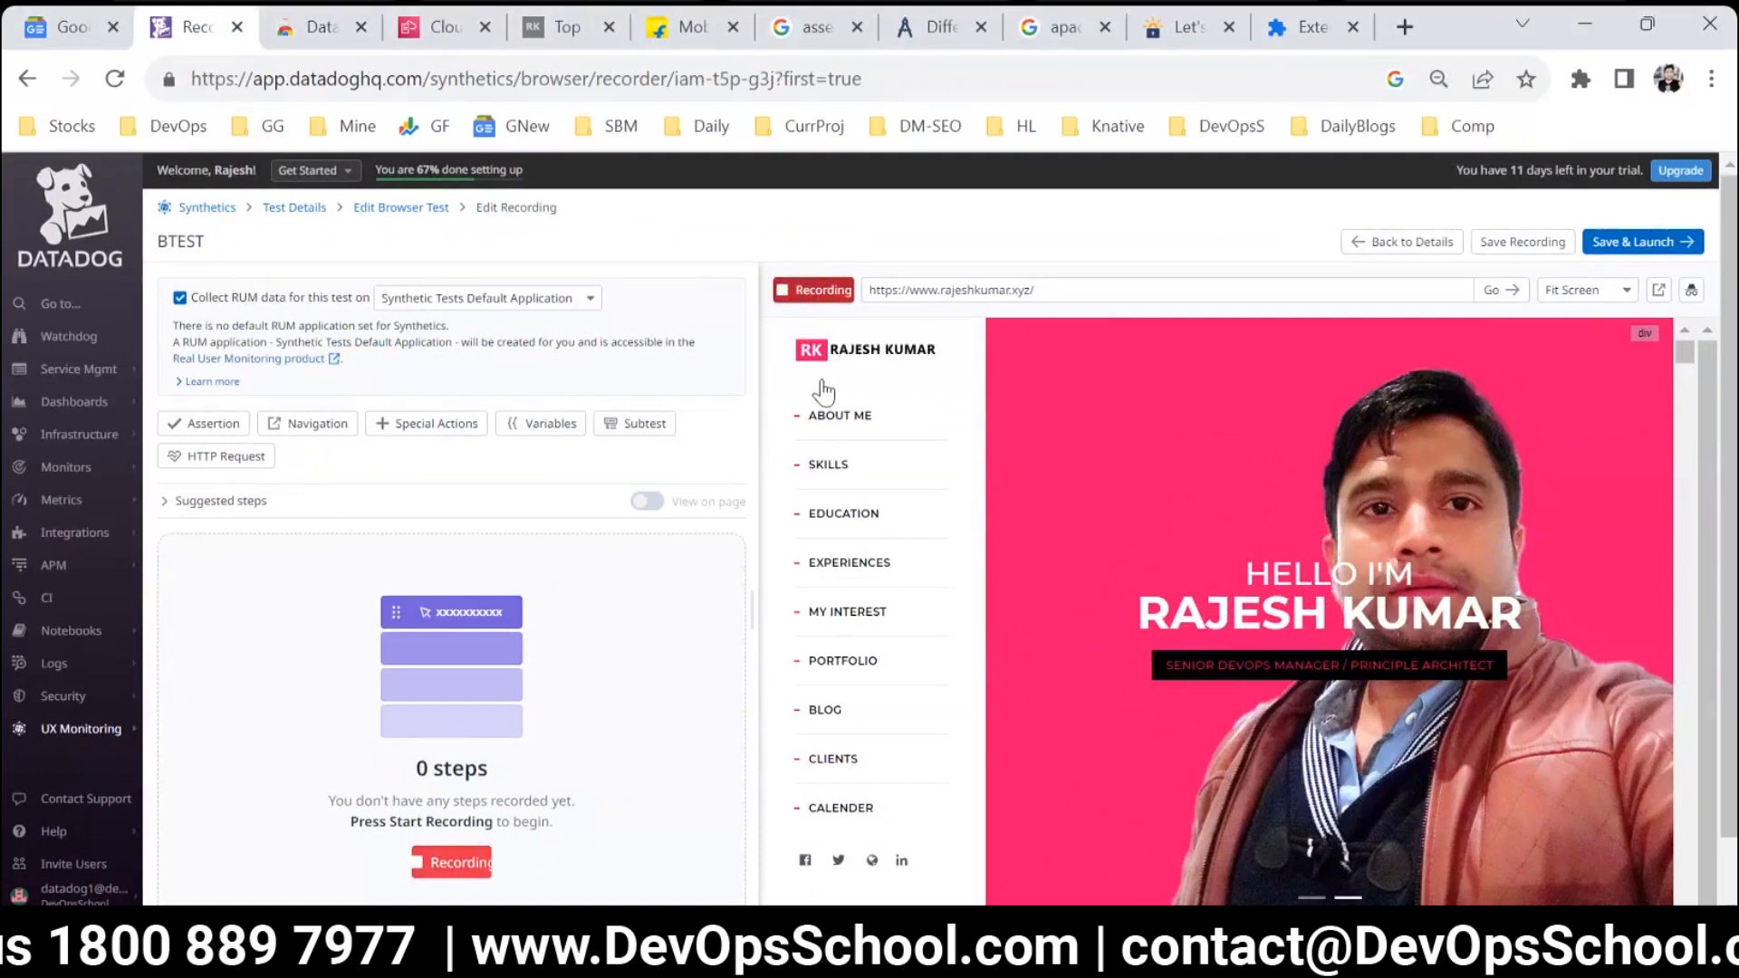
click(845, 462)
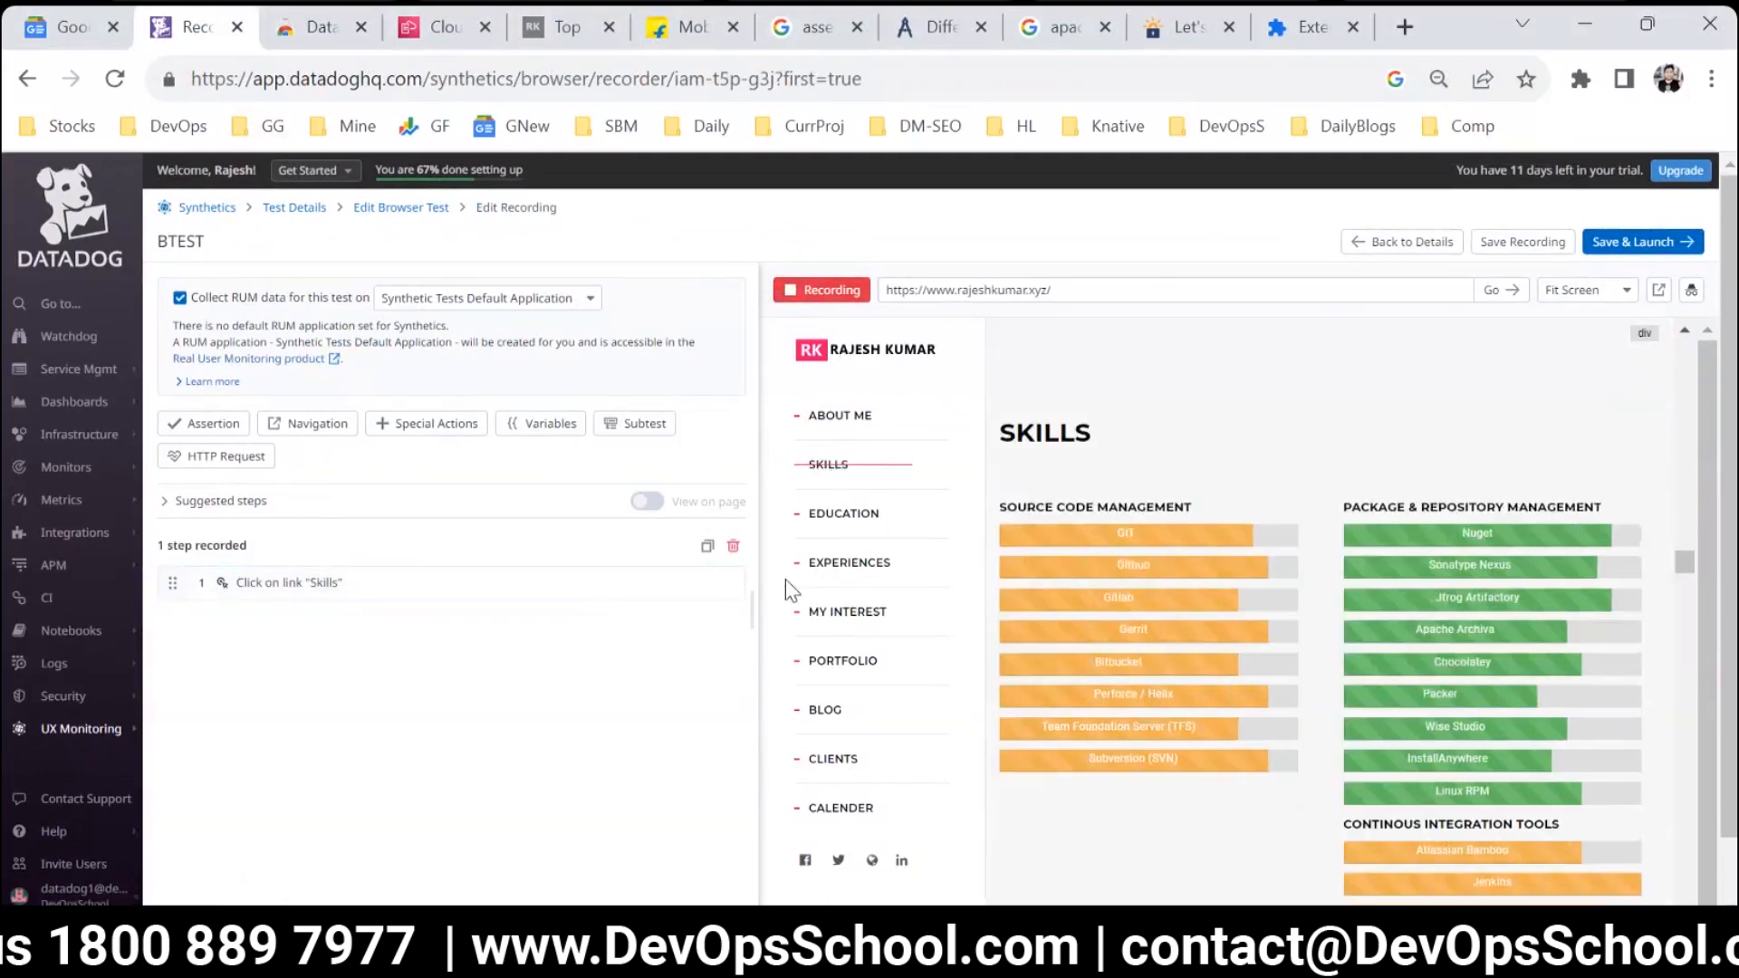
click(843, 515)
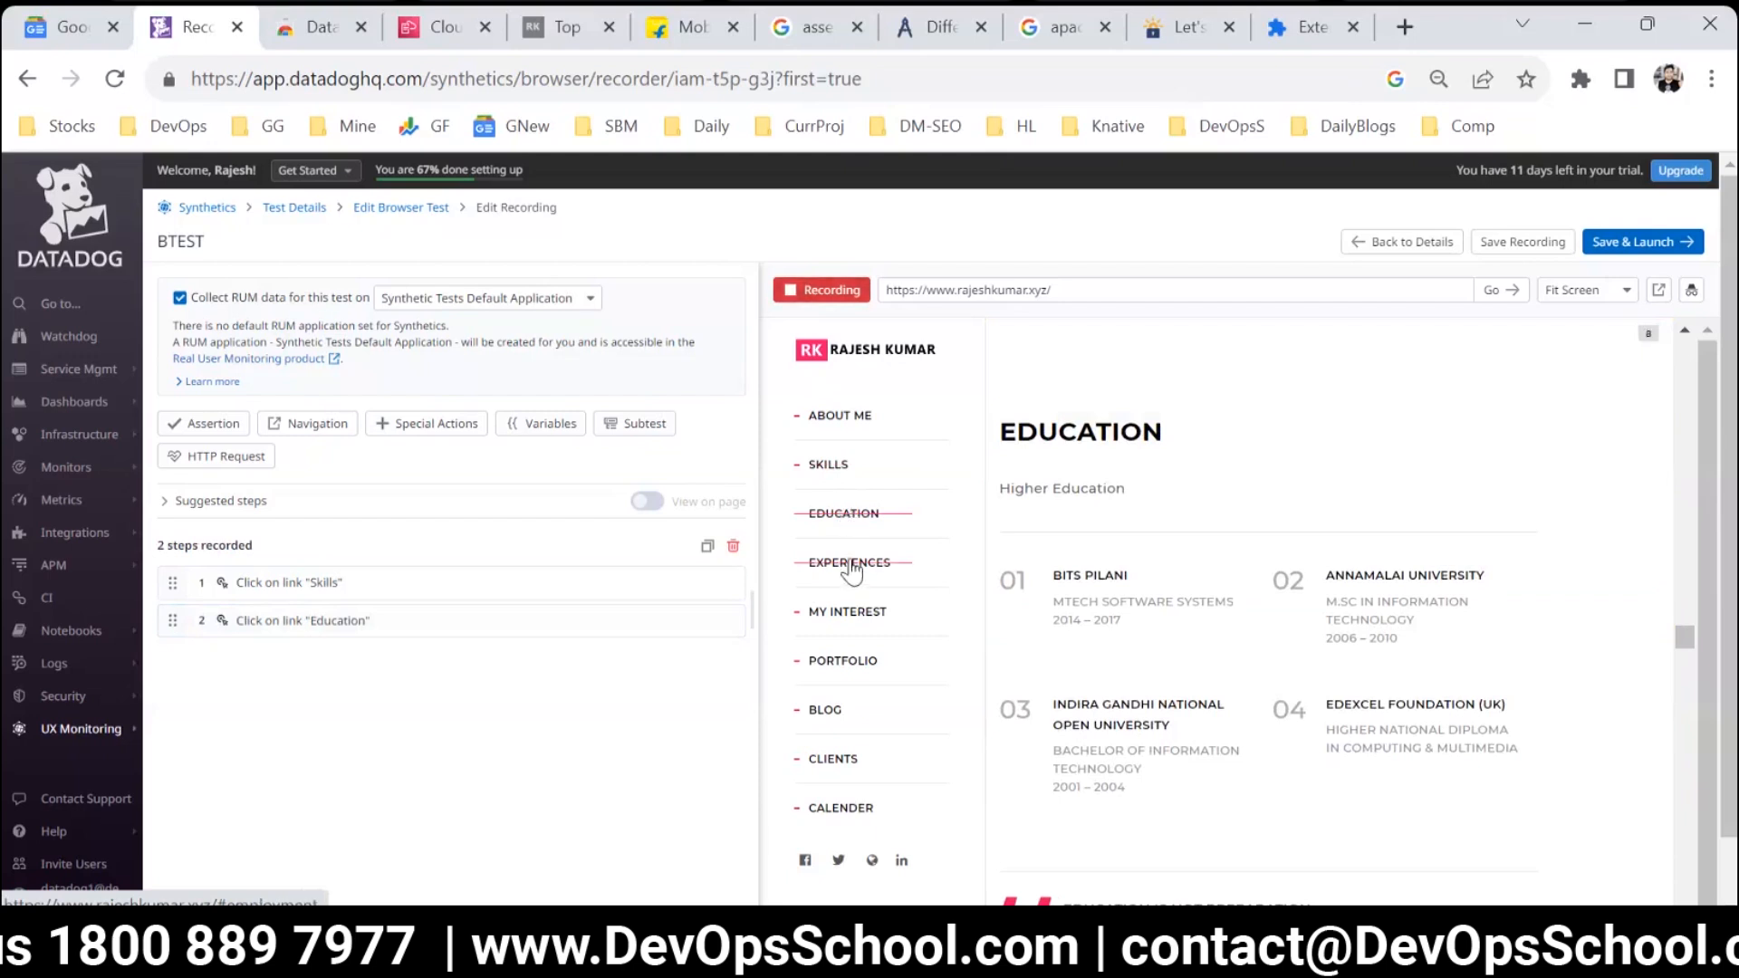
click(849, 564)
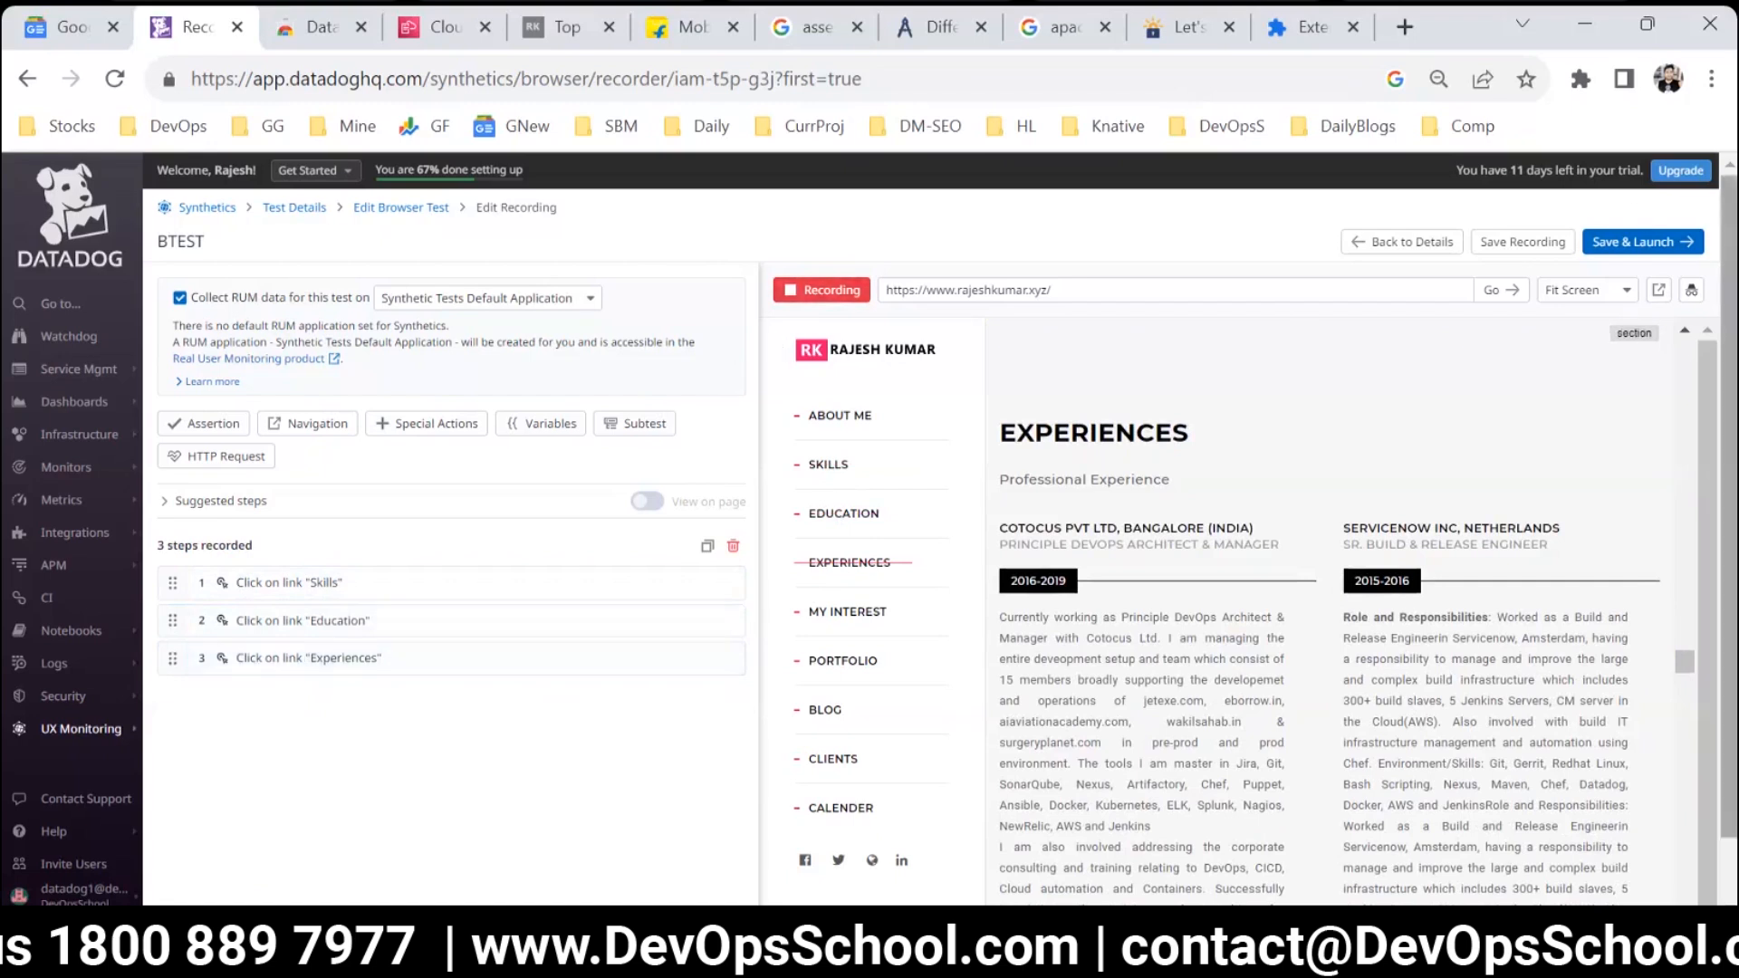
Save and launch the recorded test, look over its details page and trigger an immediate run.
click(1620, 235)
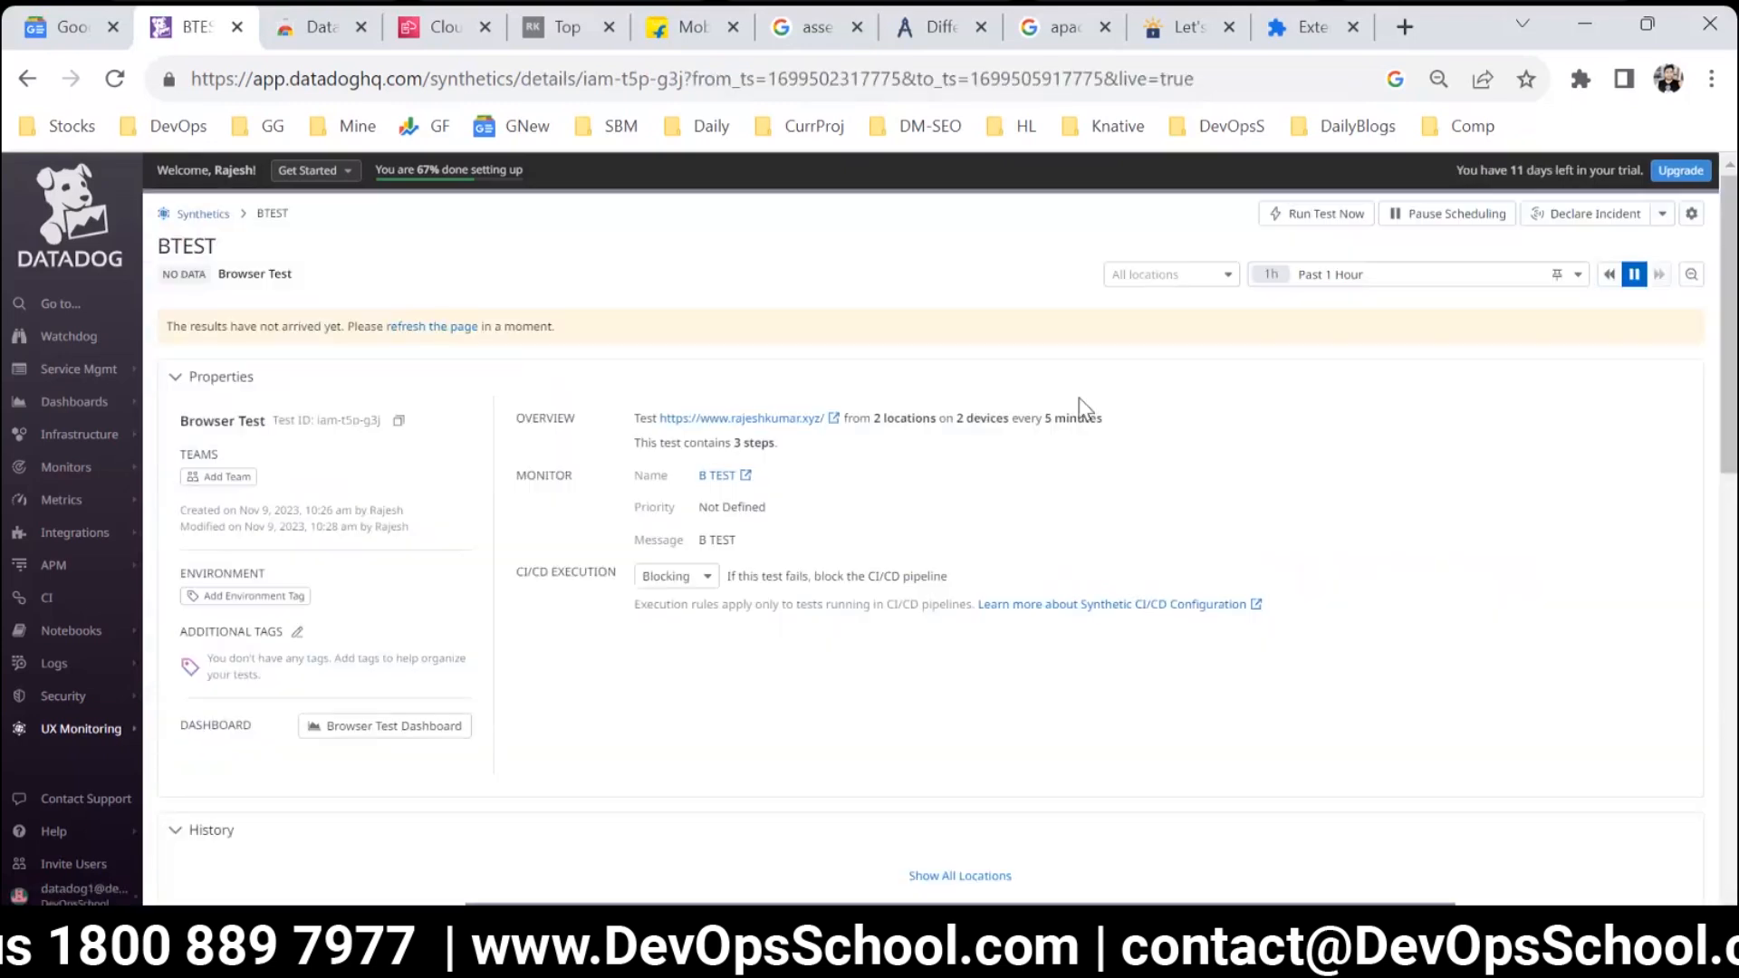
scroll(847, 462, down, 4)
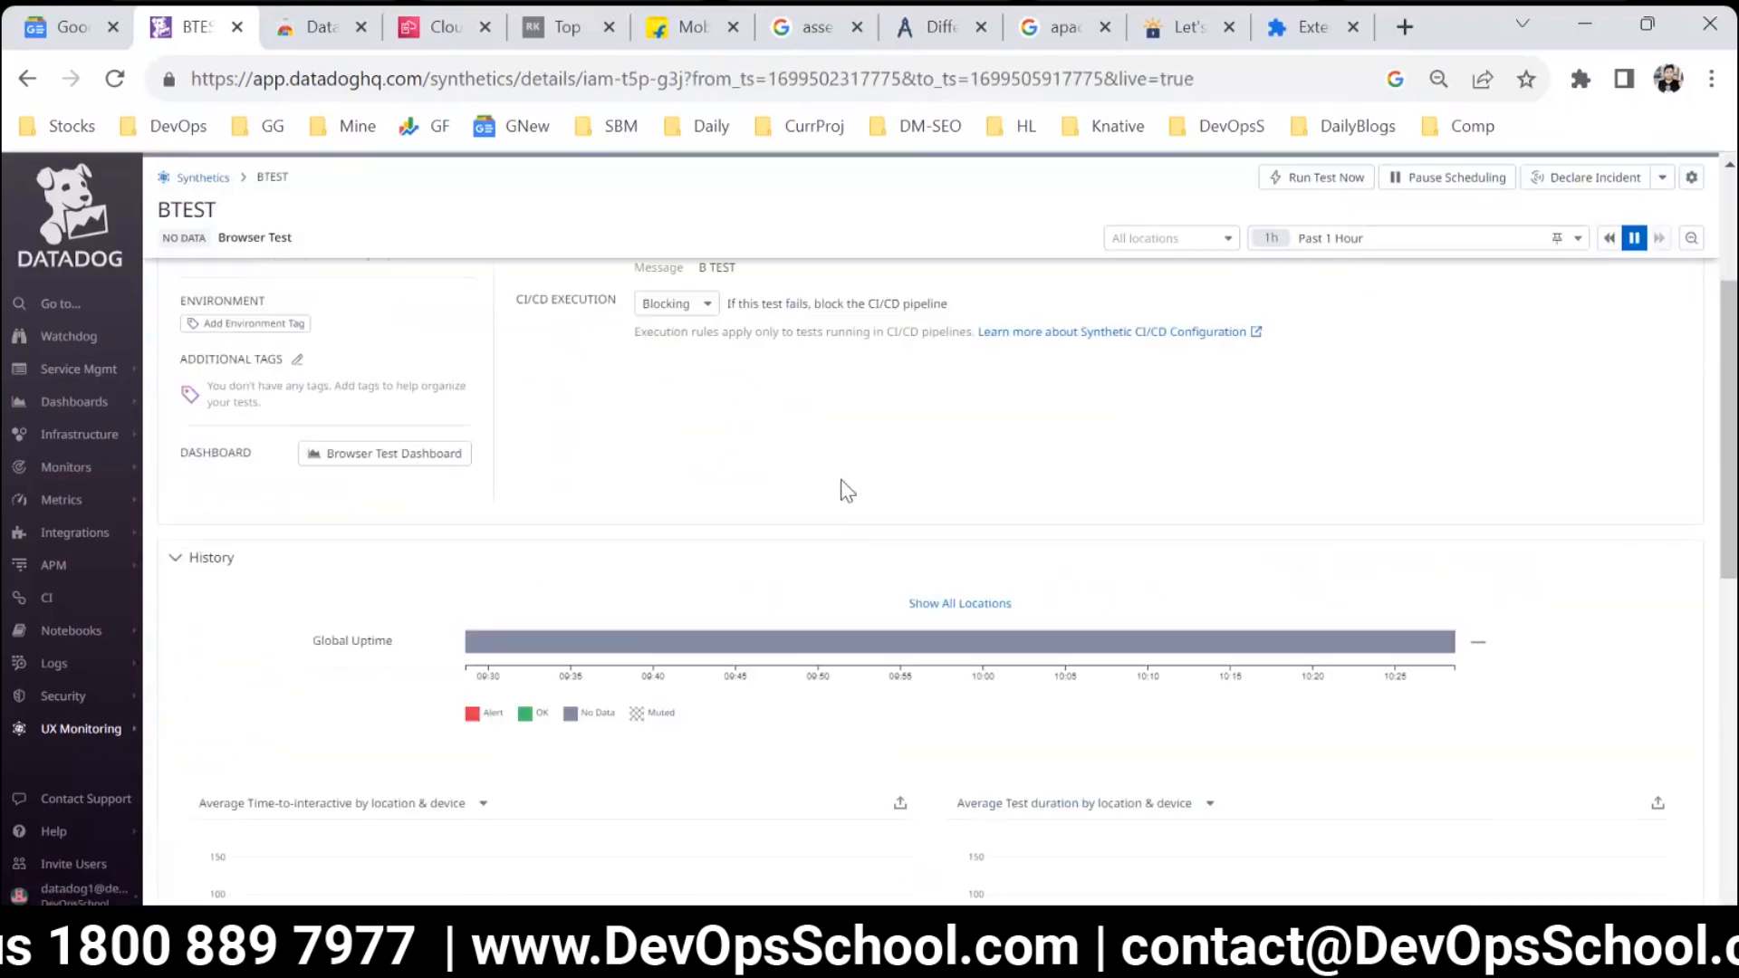
scroll(824, 548, down, 3)
scroll(824, 548, up, 7)
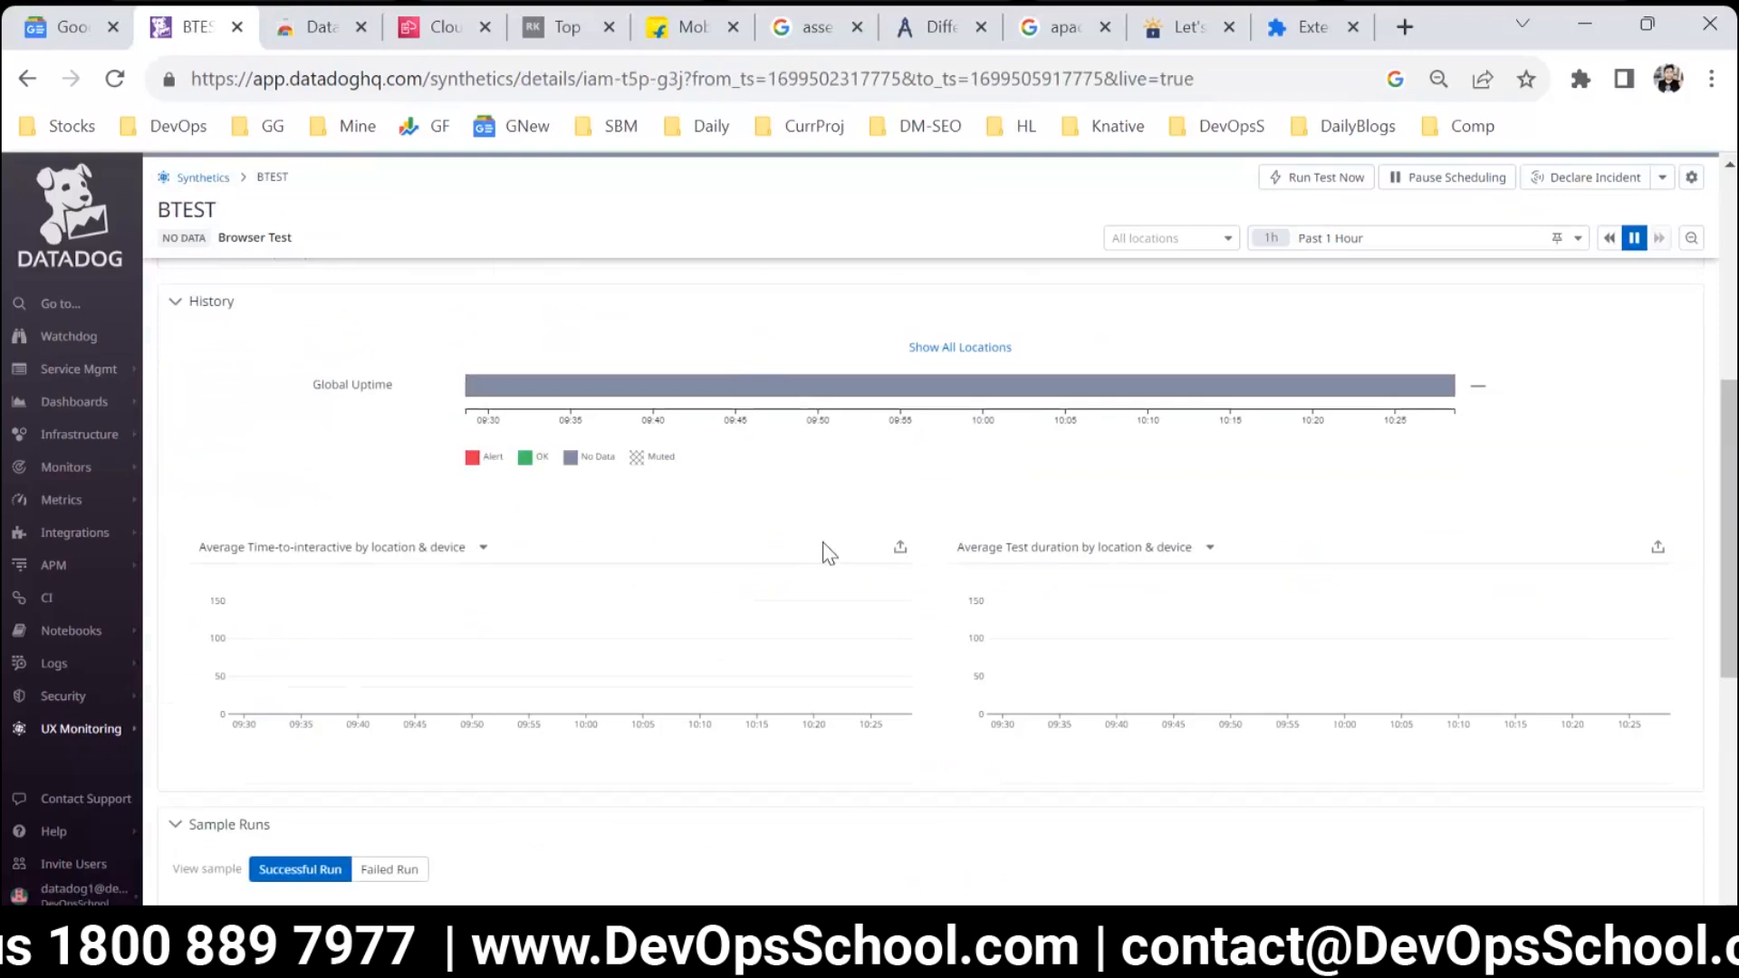
click(1296, 216)
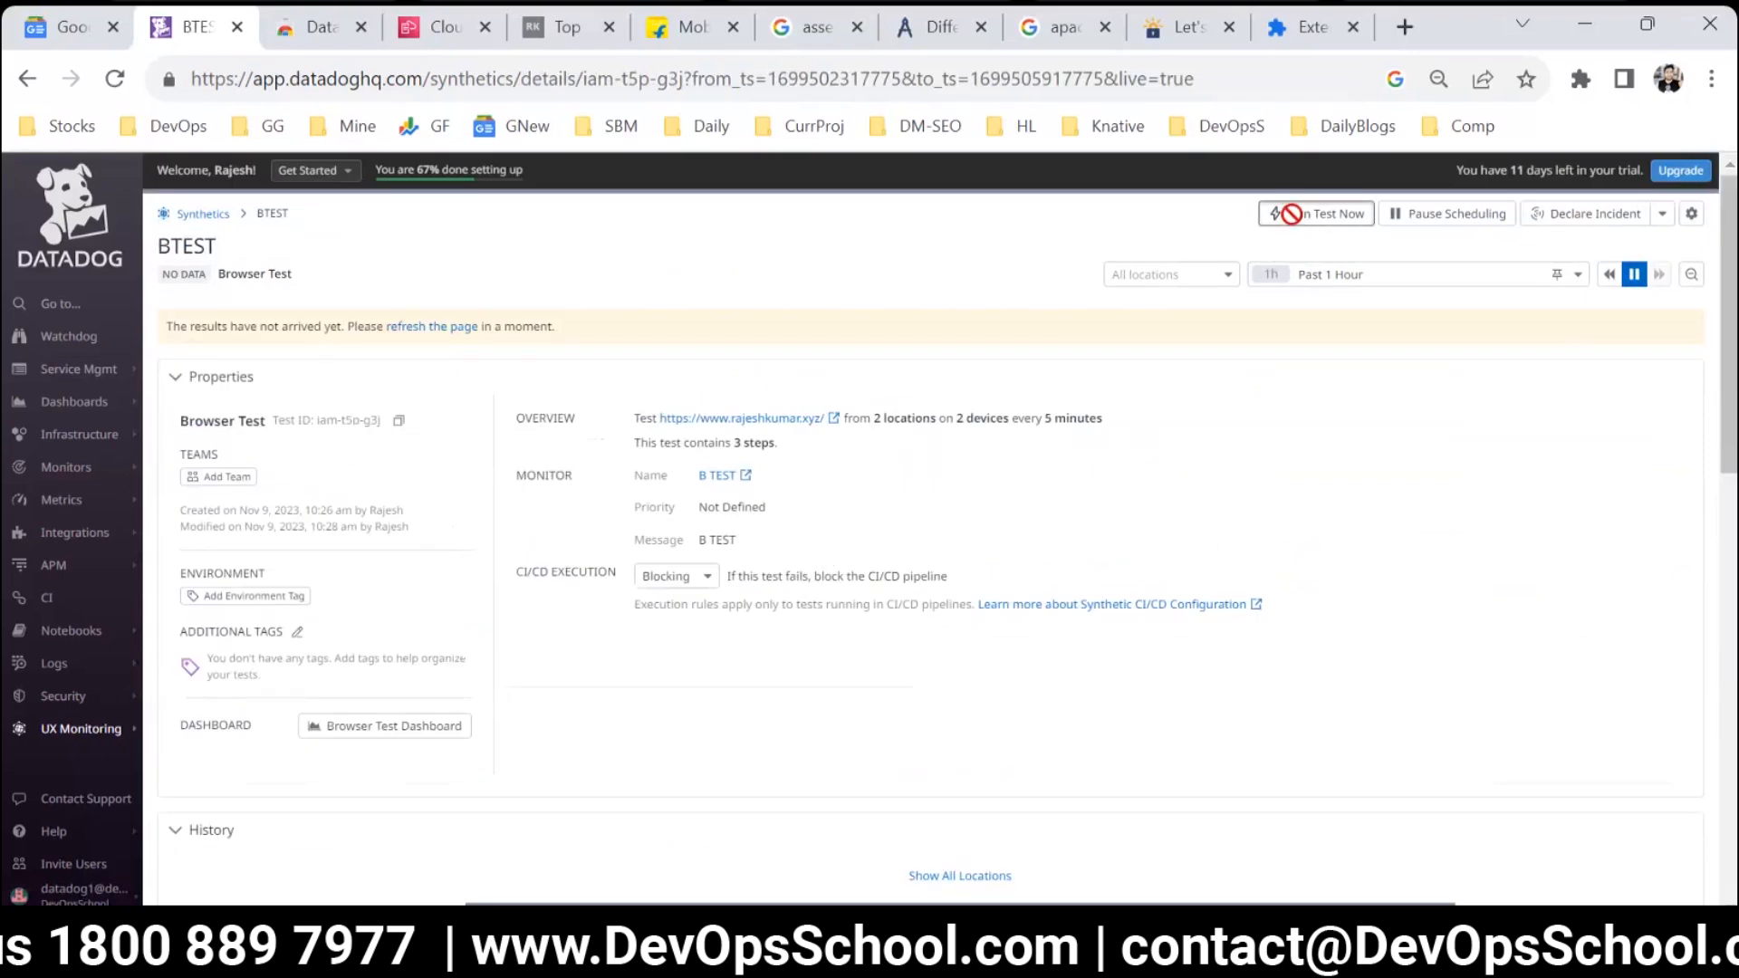
Set the BTEST details page's time range to Past 15 Minutes and check the sample runs and test runs sections.
scroll(1013, 569, down, 3)
scroll(1013, 569, down, 5)
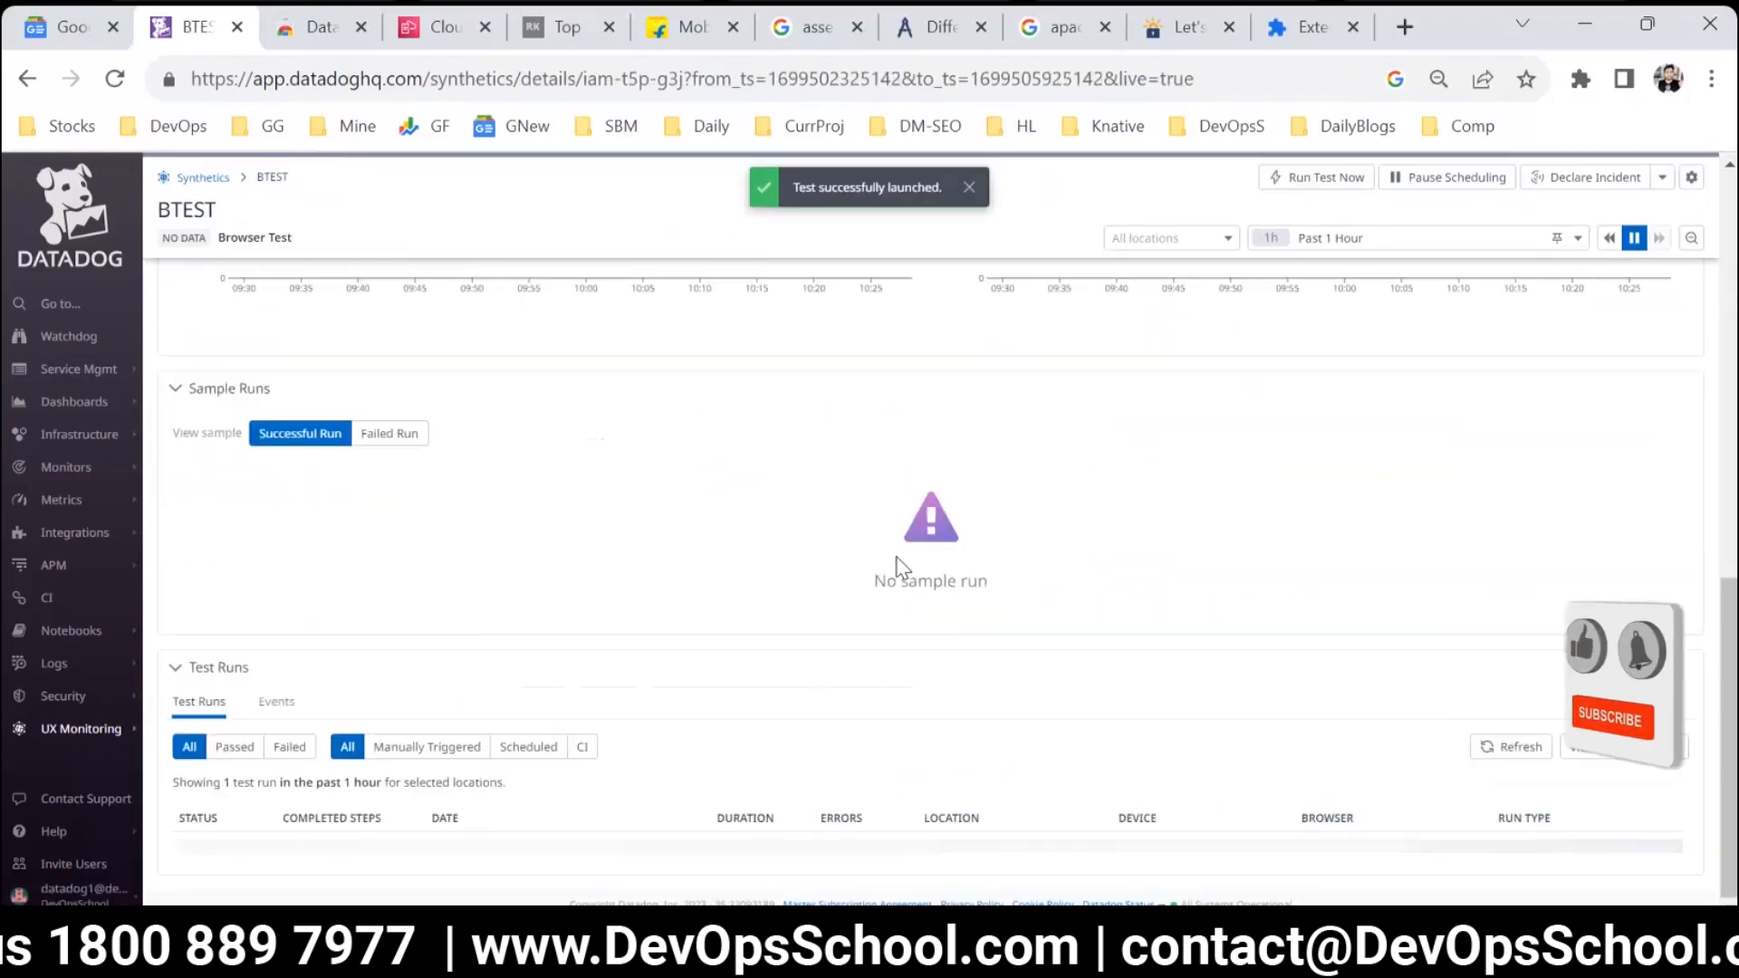
scroll(576, 621, up, 8)
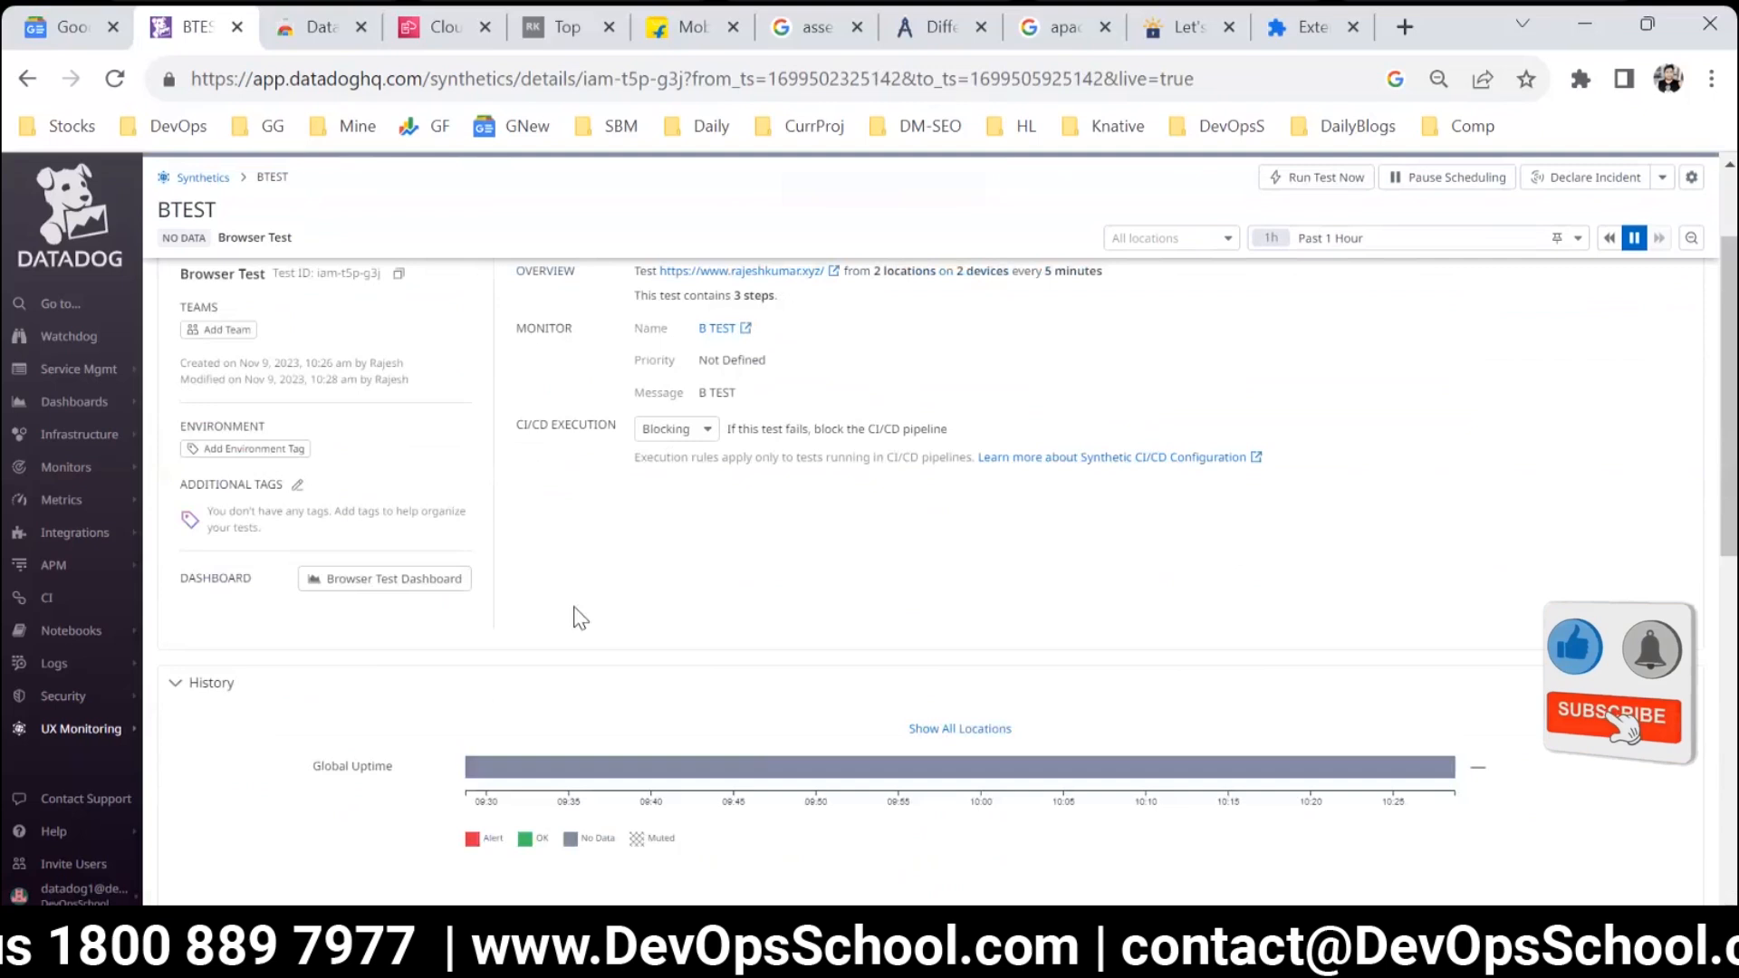
scroll(711, 593, down, 8)
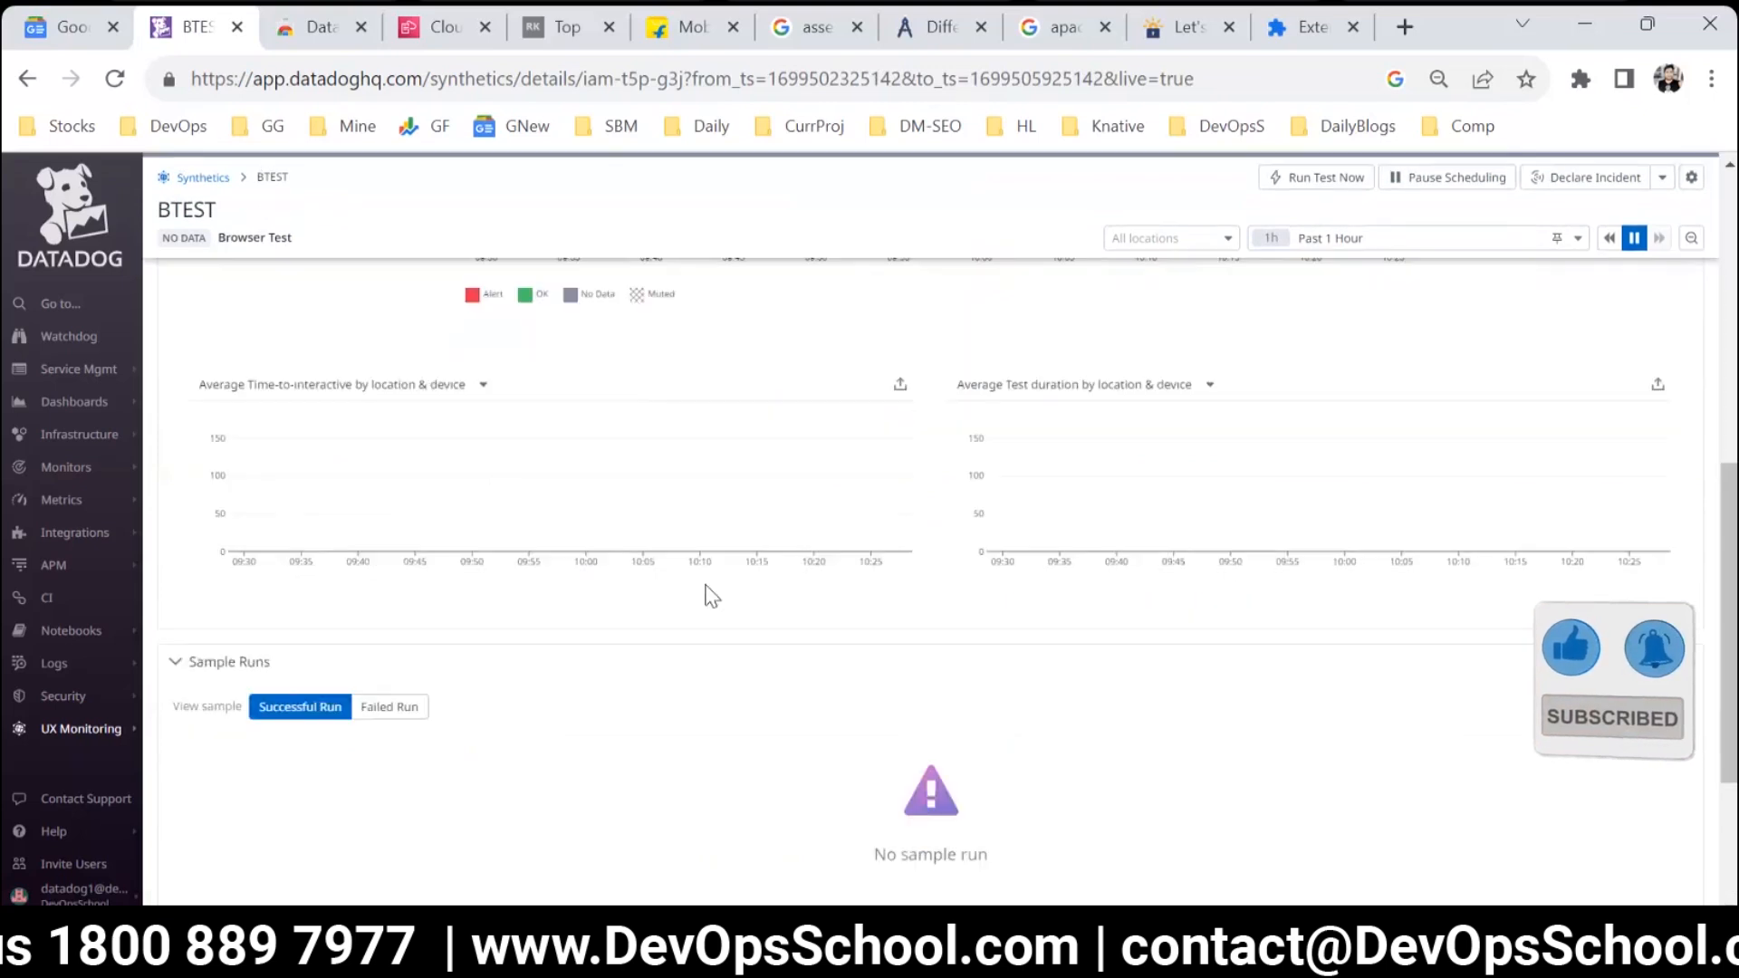
scroll(1418, 240, up, 5)
click(1366, 243)
click(1300, 260)
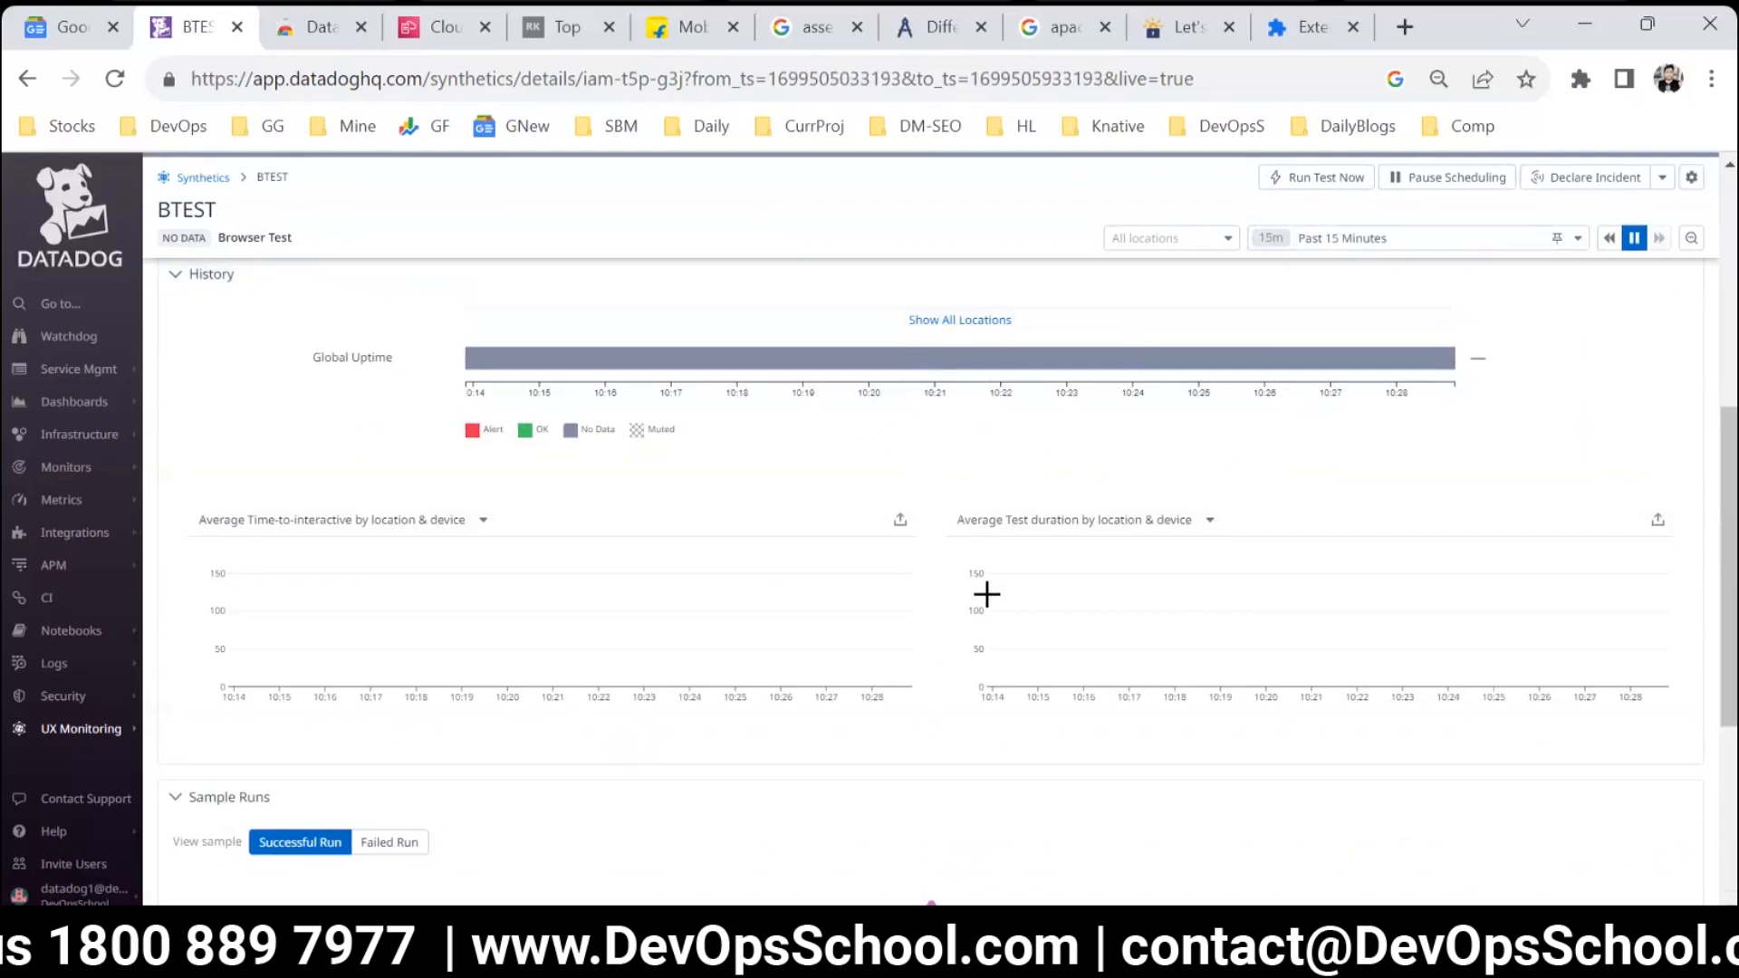
key(ctrl+plus)
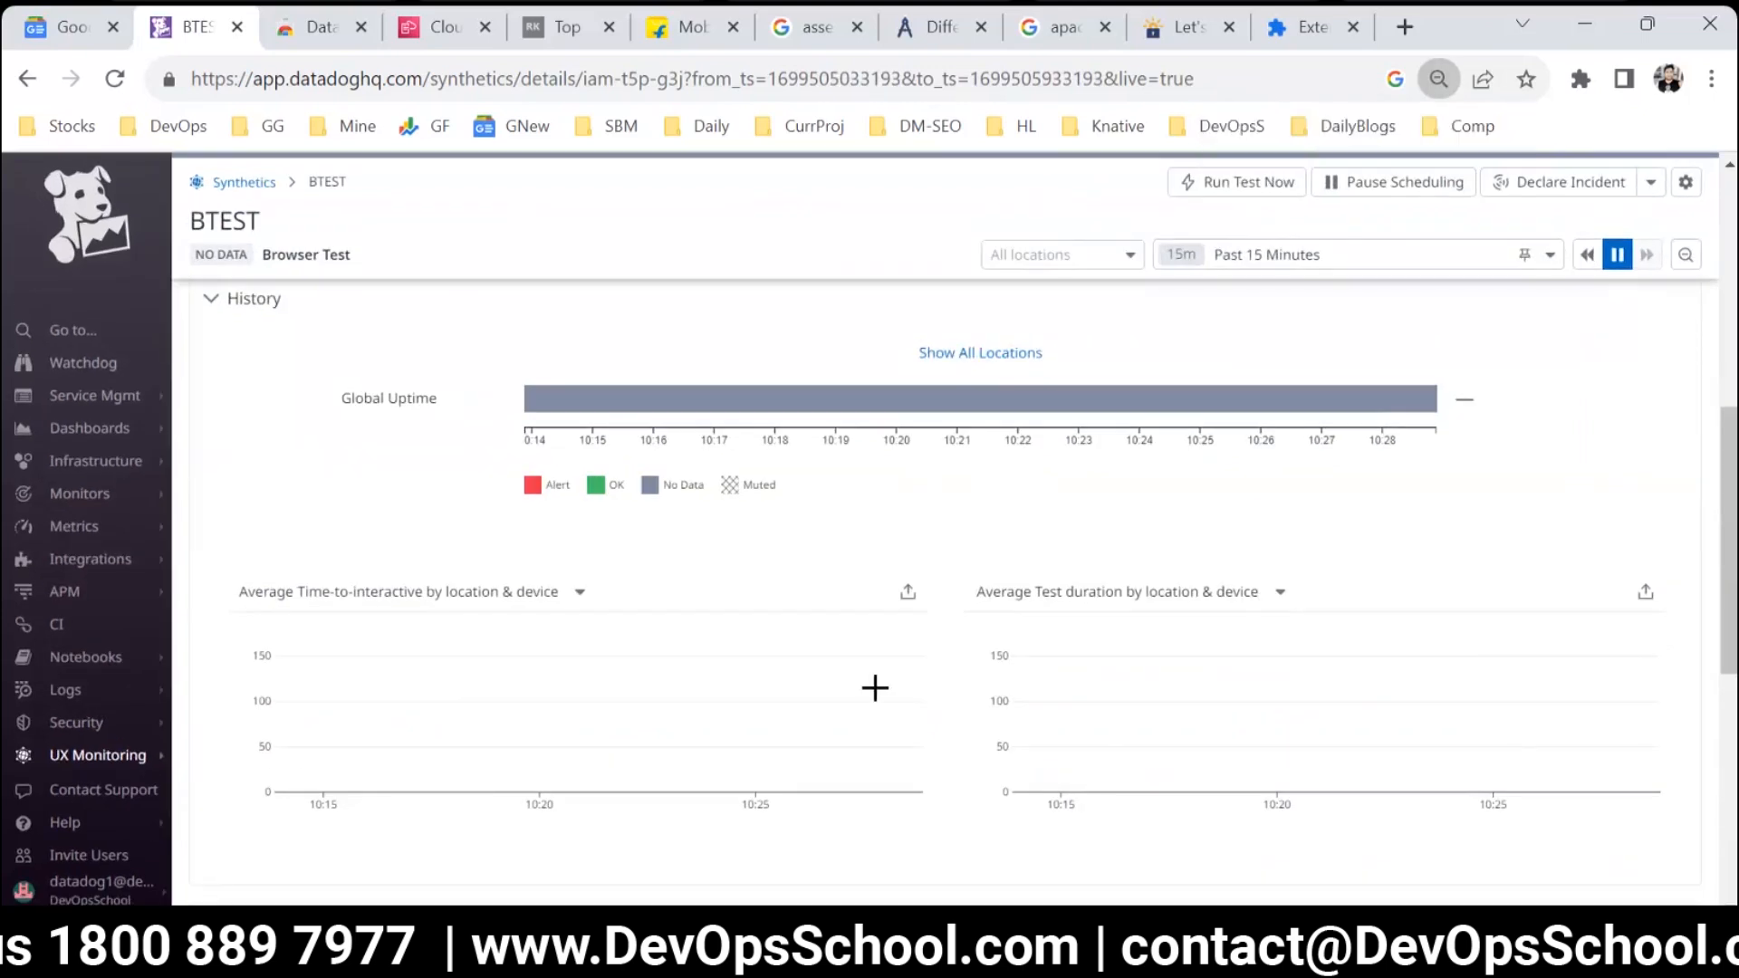
scroll(875, 693, down, 7)
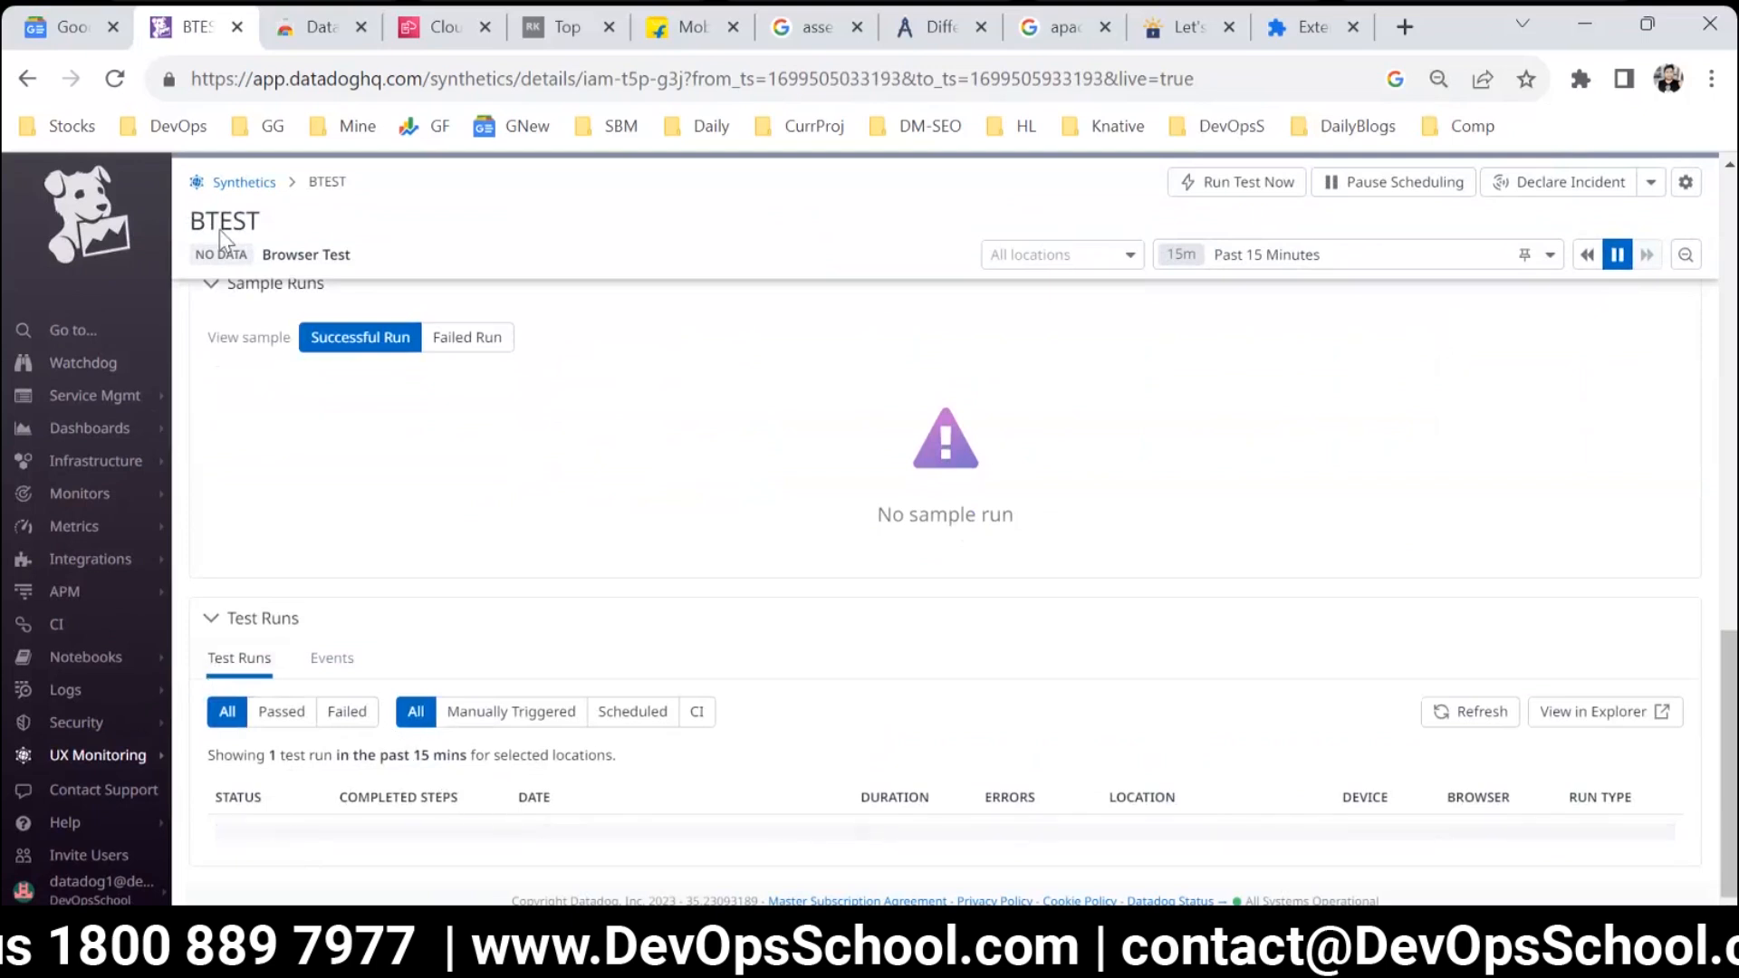
Reload the BTEST details page and review the sample run's steps and the list of test runs.
click(113, 80)
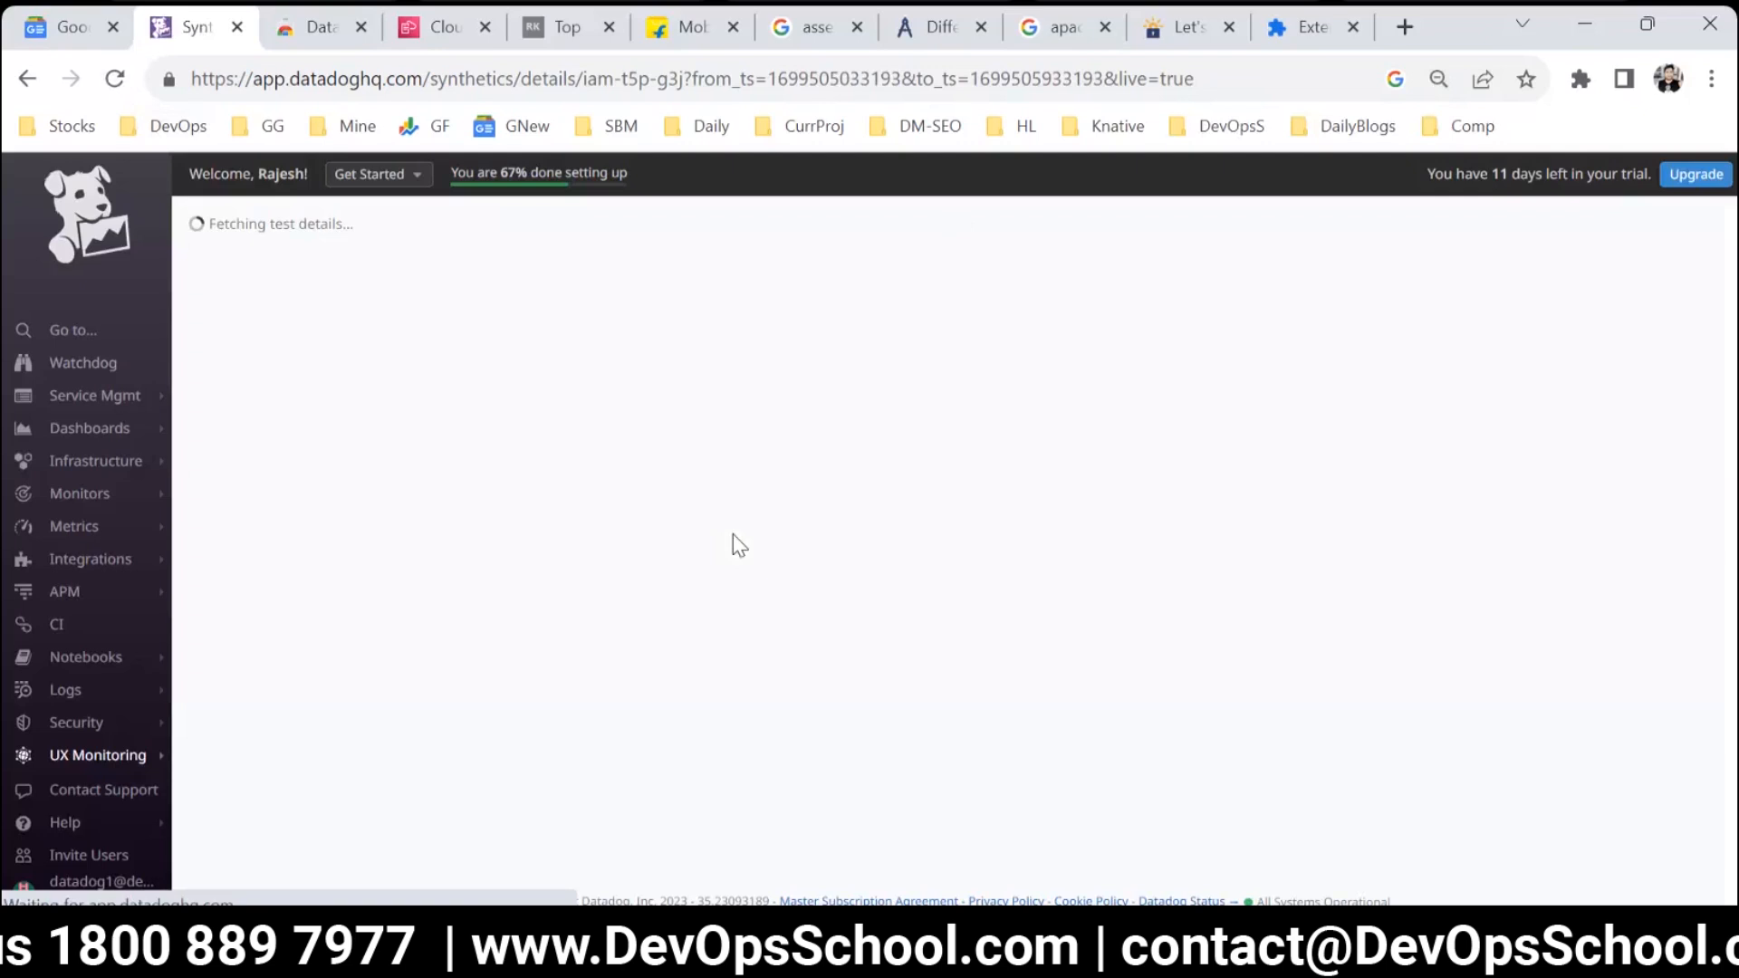
scroll(838, 648, down, 15)
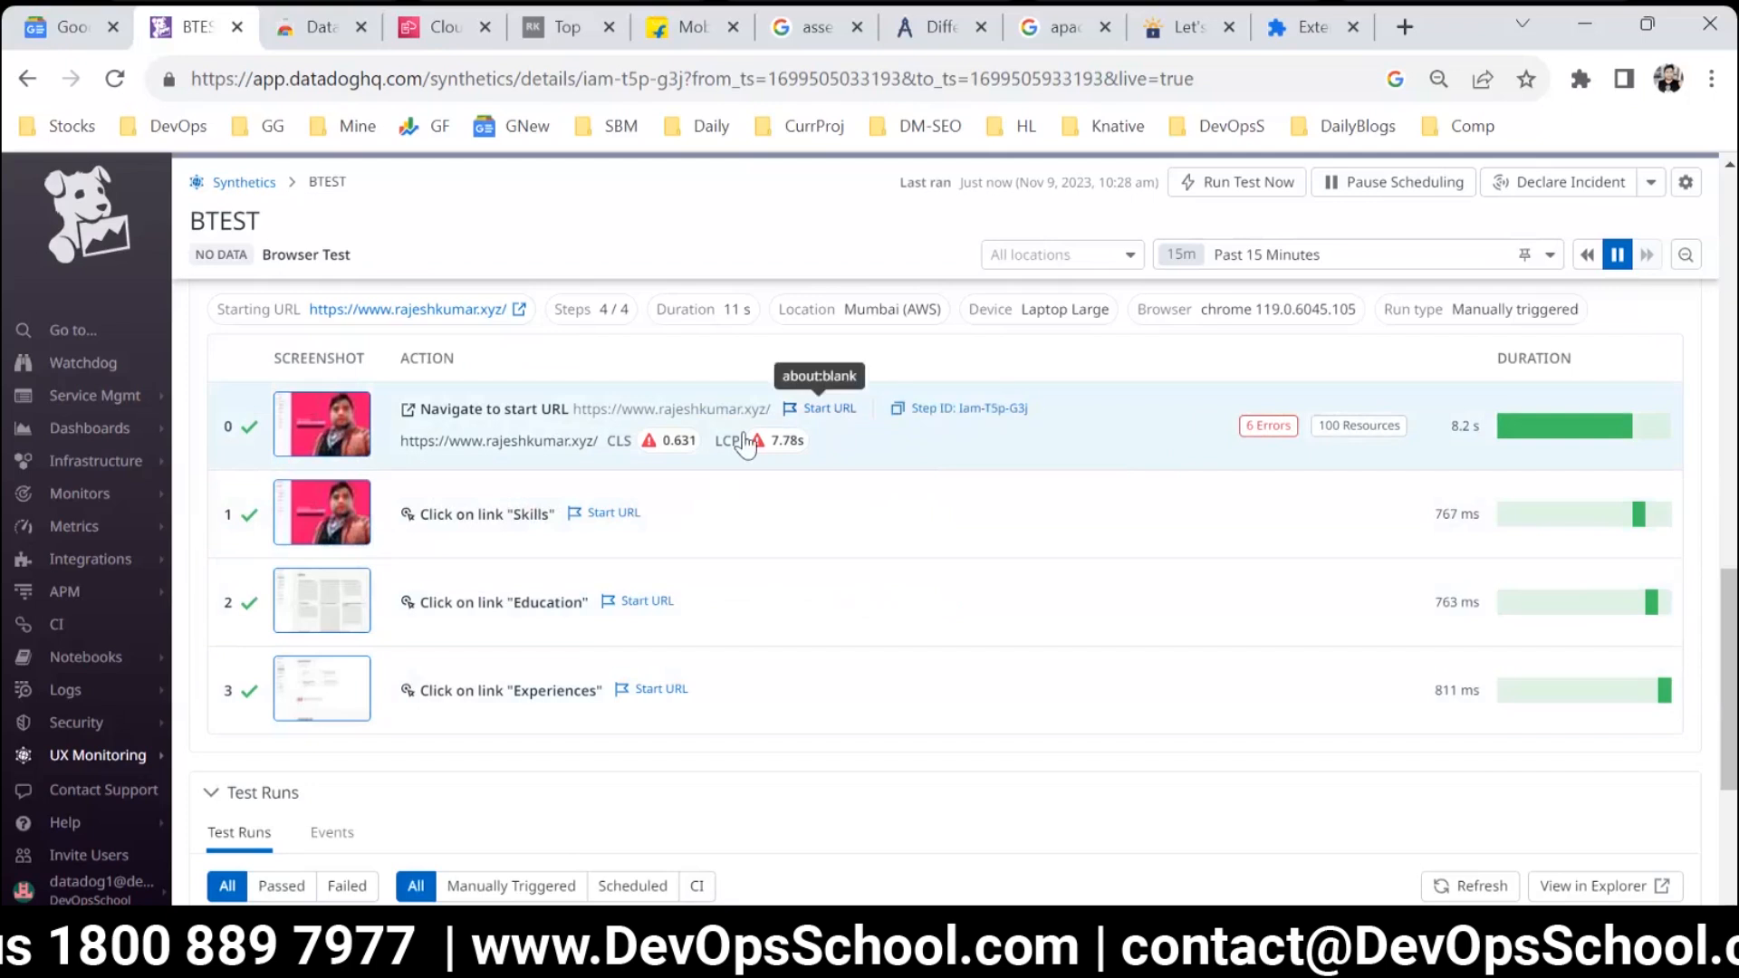
mouse_move(682, 444)
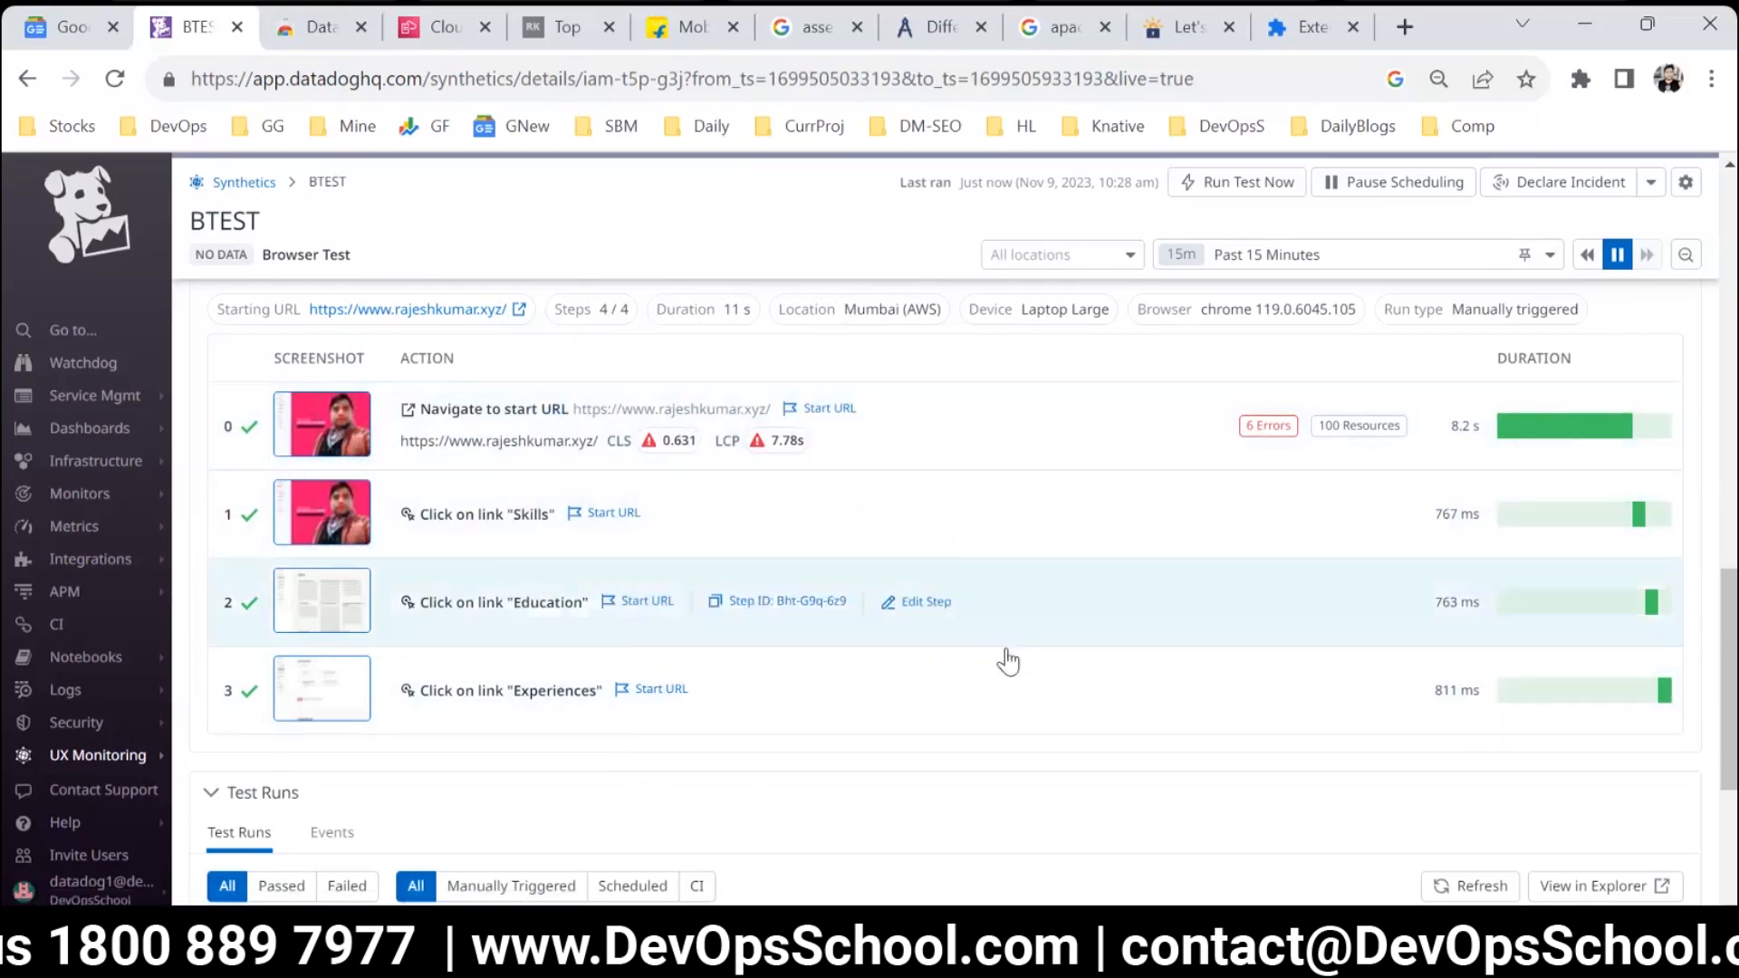
scroll(1008, 662, down, 4)
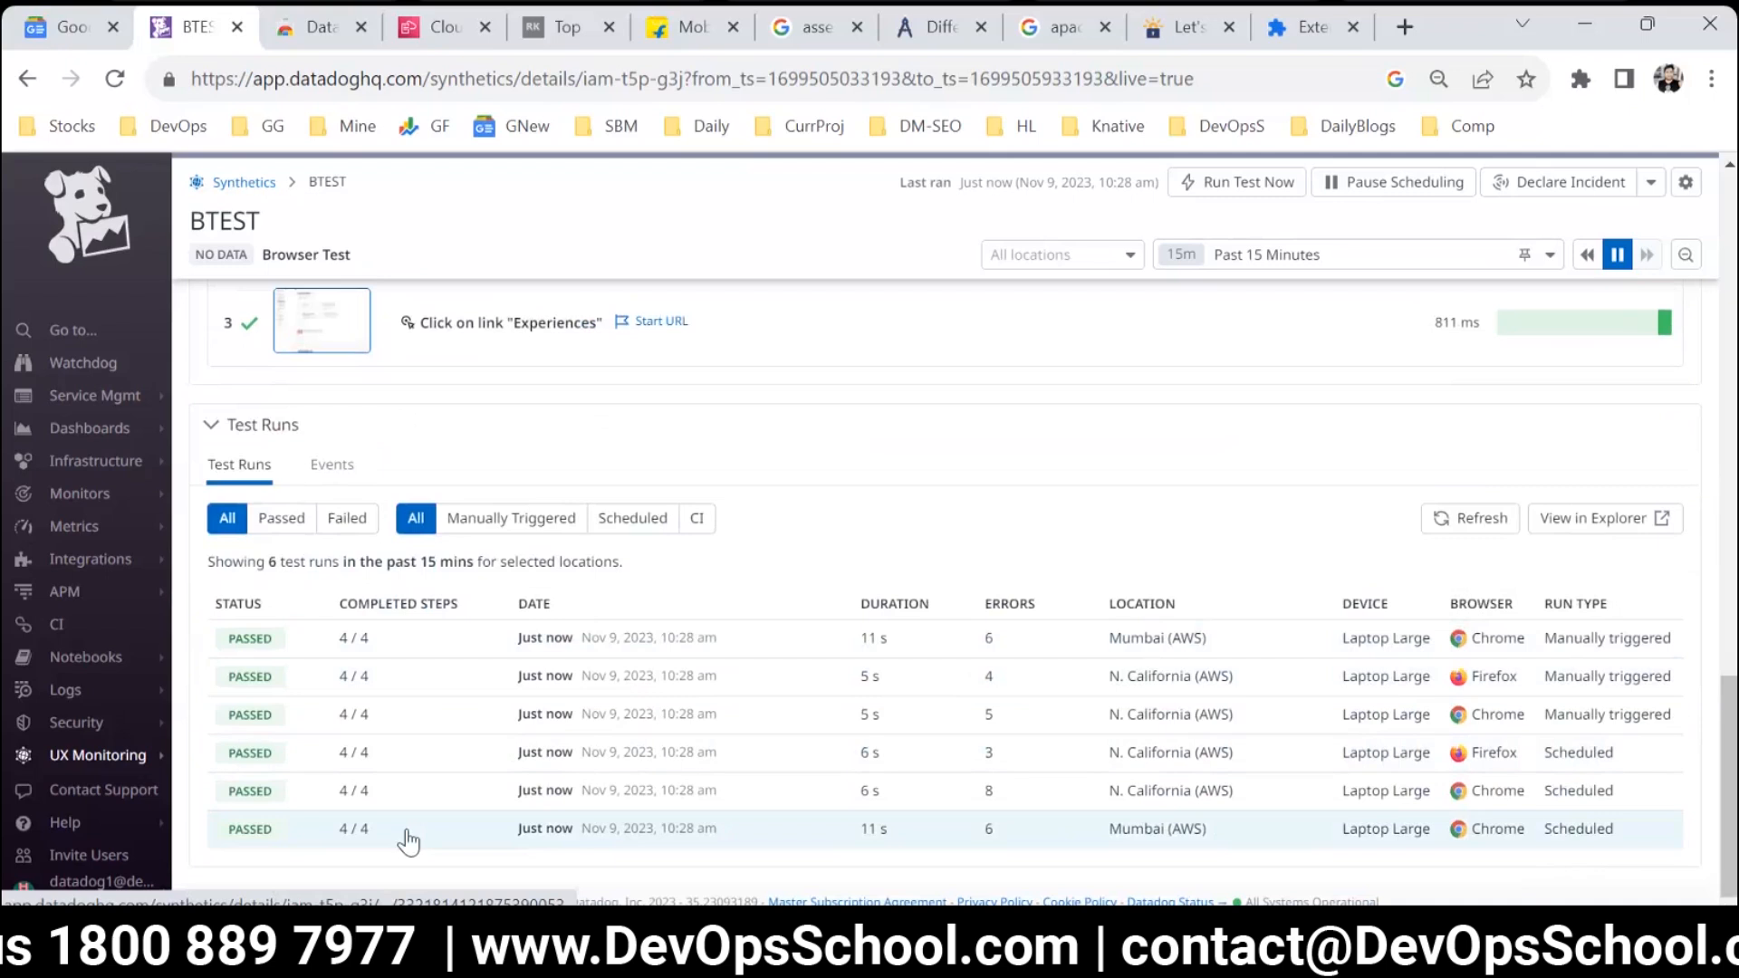
scroll(764, 827, up, 5)
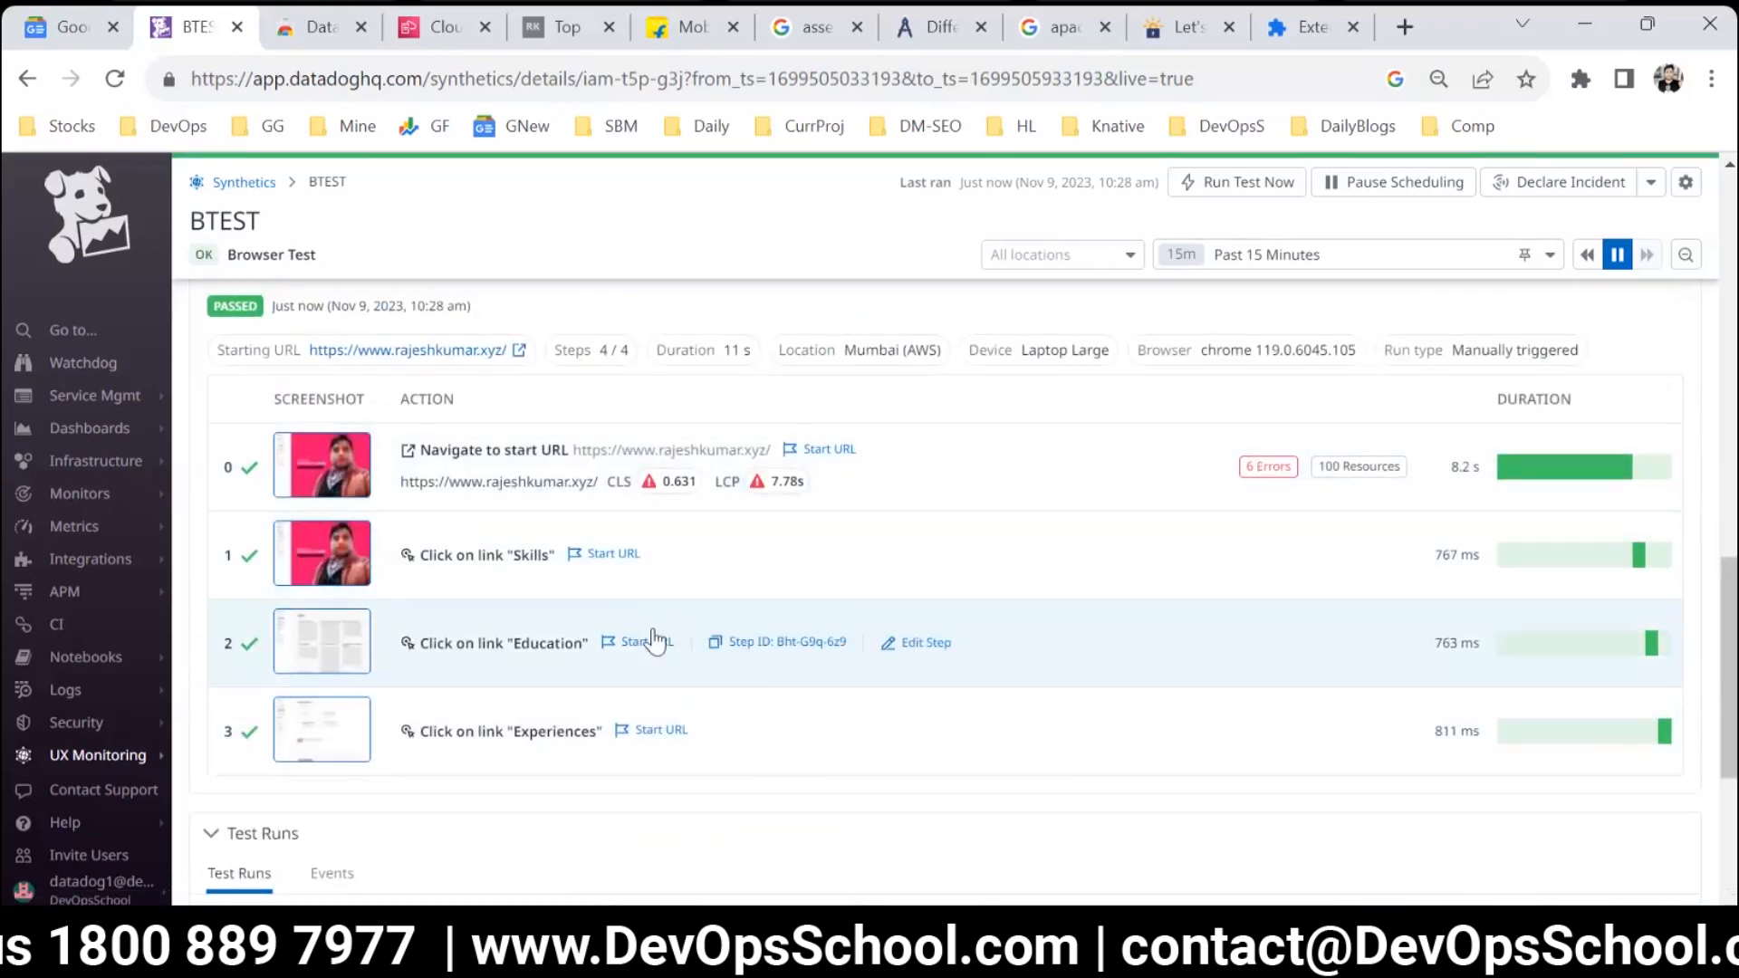
Open the errors of the "Navigate to start URL" step and read the first console error's message.
click(1269, 468)
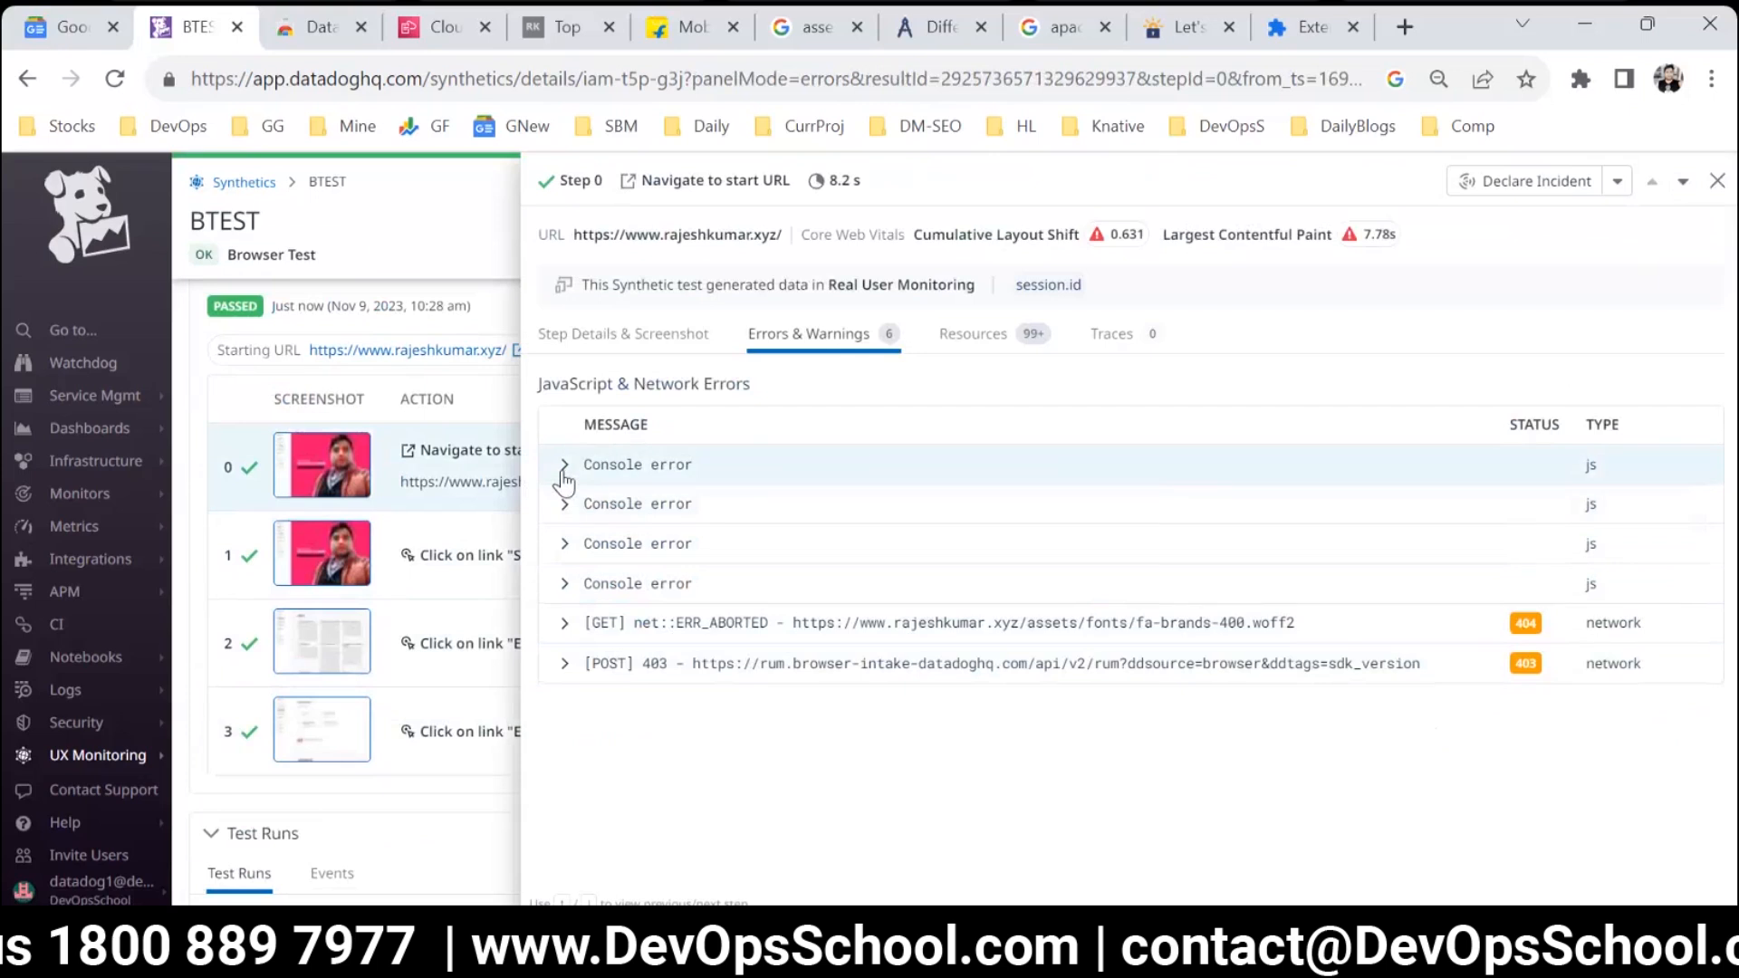
click(565, 465)
drag(700, 513, 1284, 534)
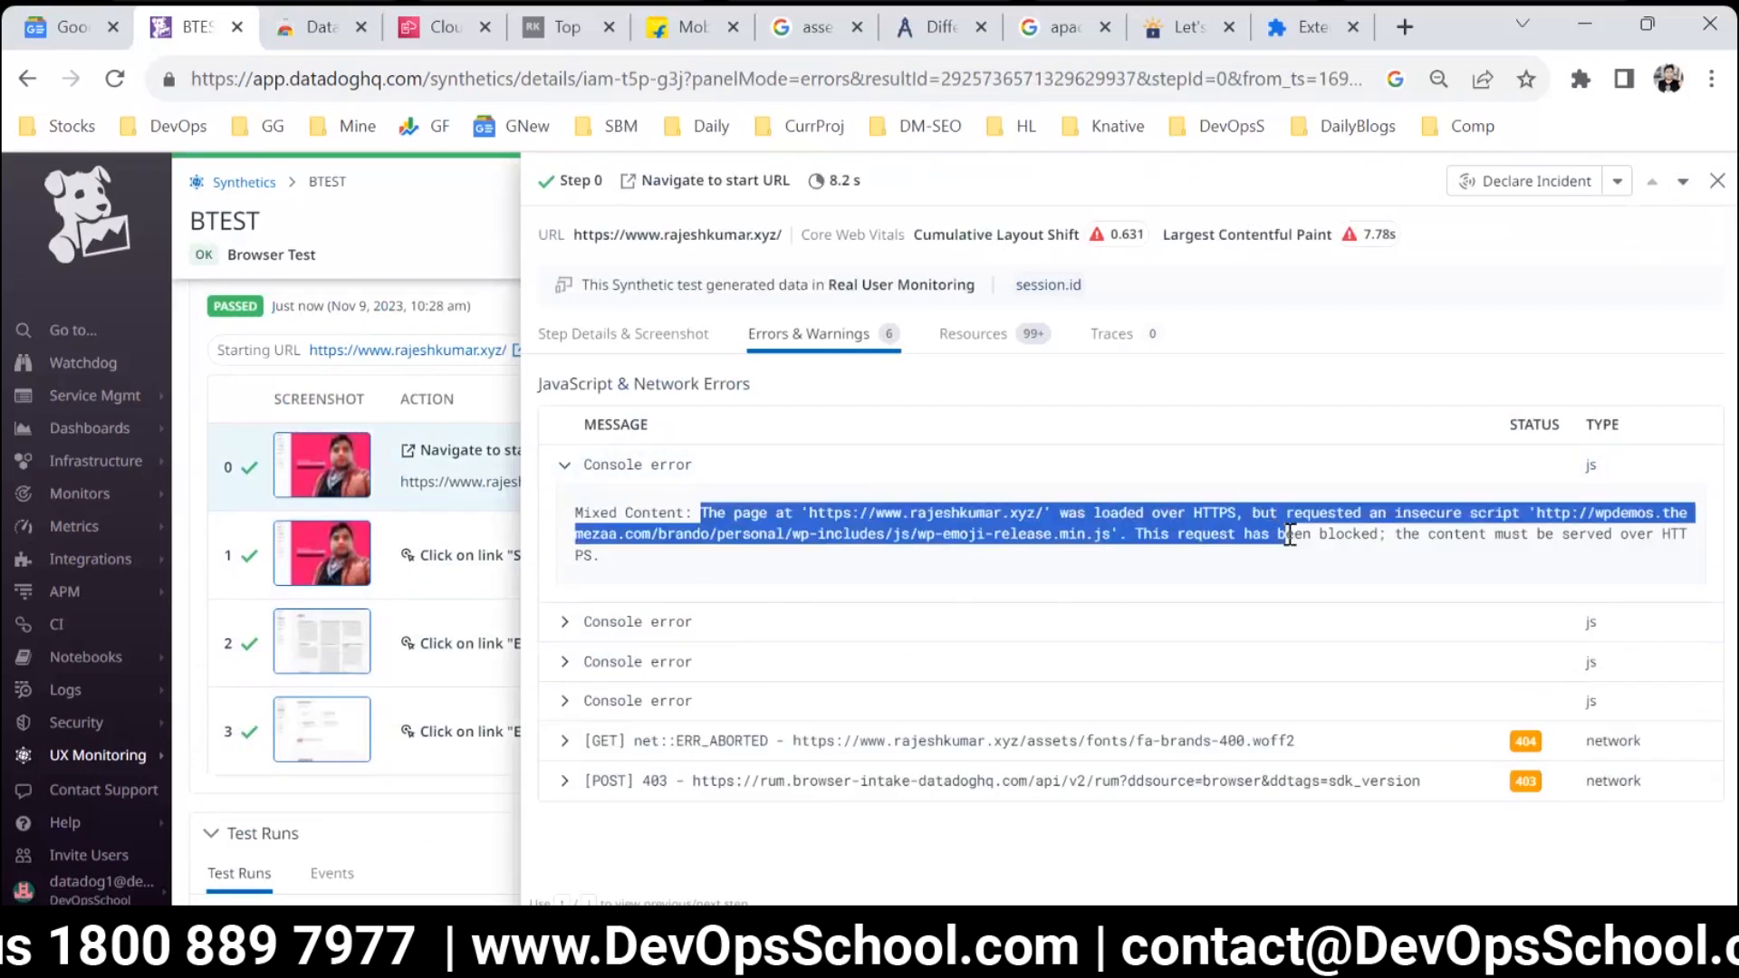
click(757, 527)
drag(1111, 535, 852, 526)
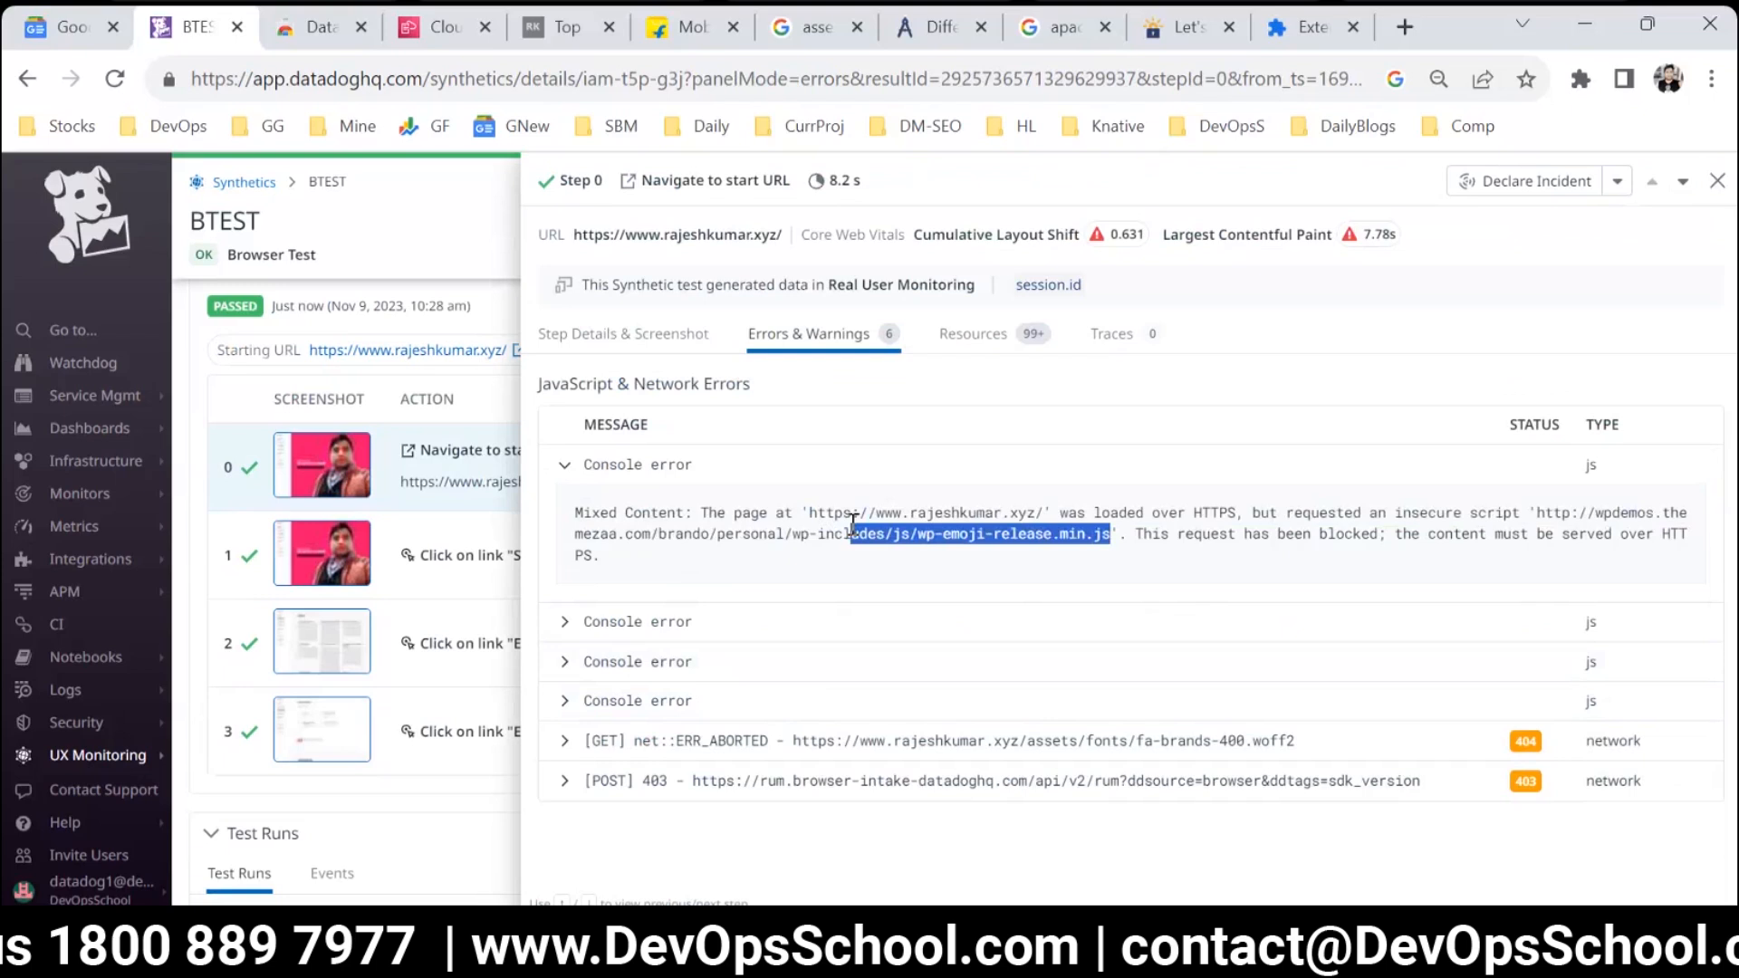
Read the second console error's message for the "Navigate to start URL" step, then close the step's details.
click(566, 622)
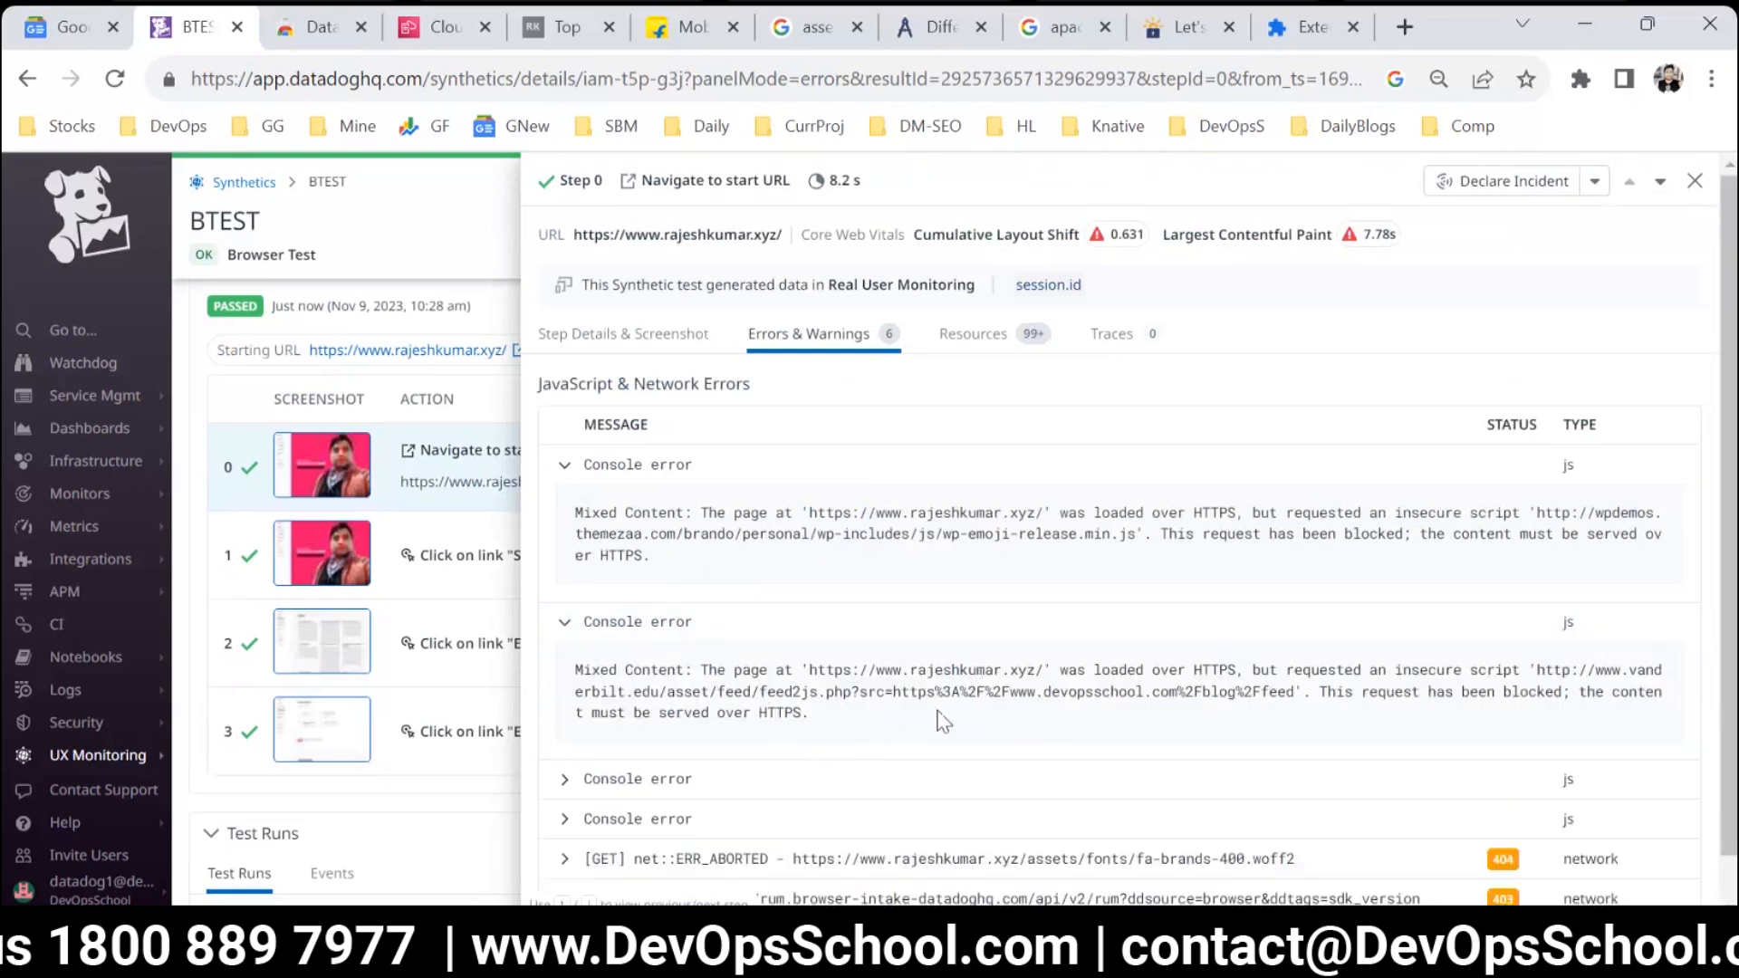
scroll(718, 693, down, 1)
click(565, 422)
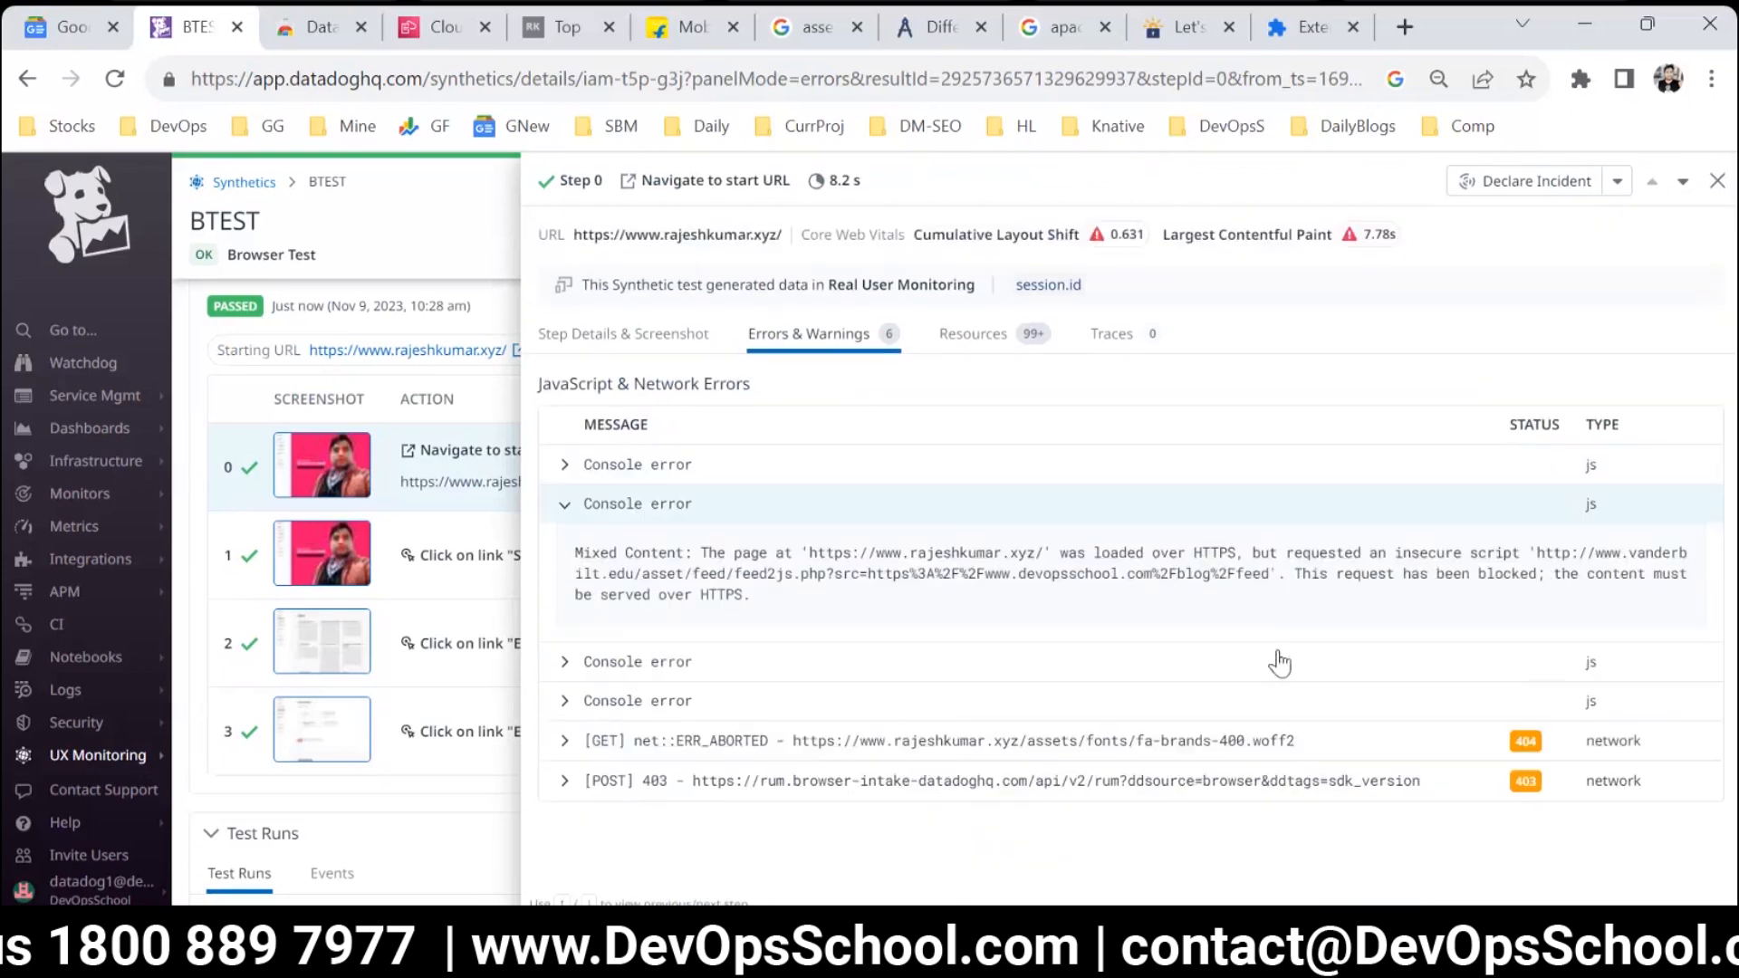
click(1718, 182)
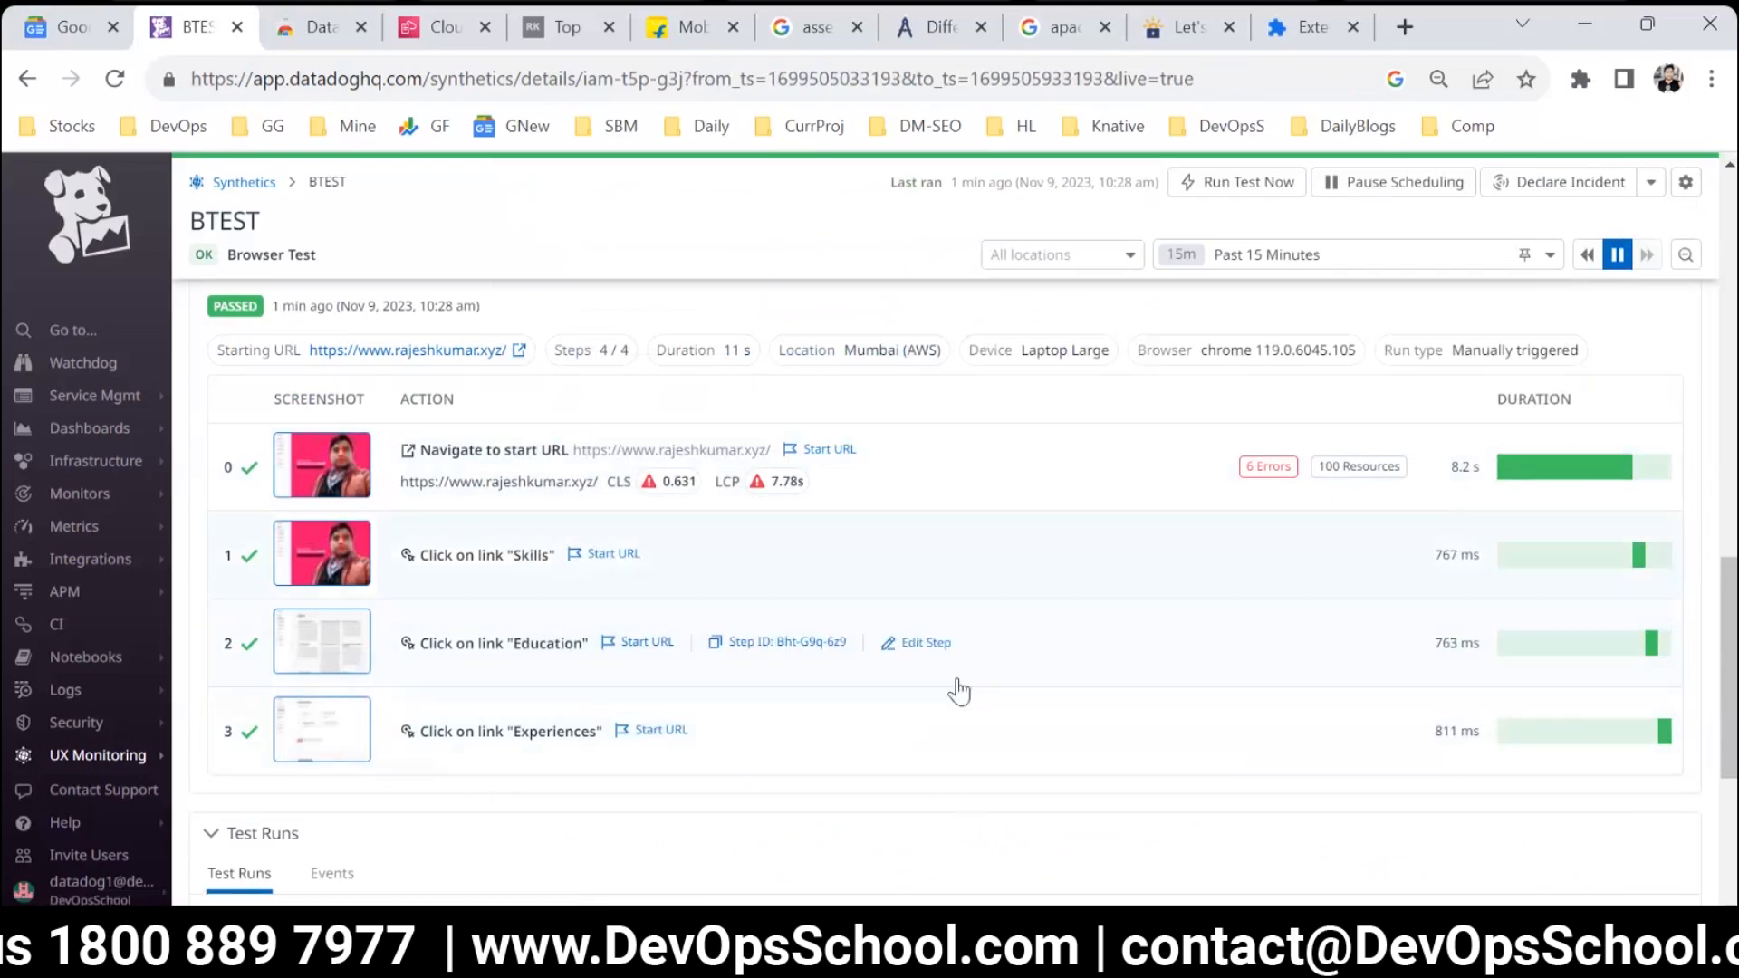
Examine BTEST's uptime, time-to-interactive and test duration charts, narrowing the time range to Nov 9, 10:28 am – 10:29 am.
scroll(978, 736, up, 1)
scroll(974, 747, up, 10)
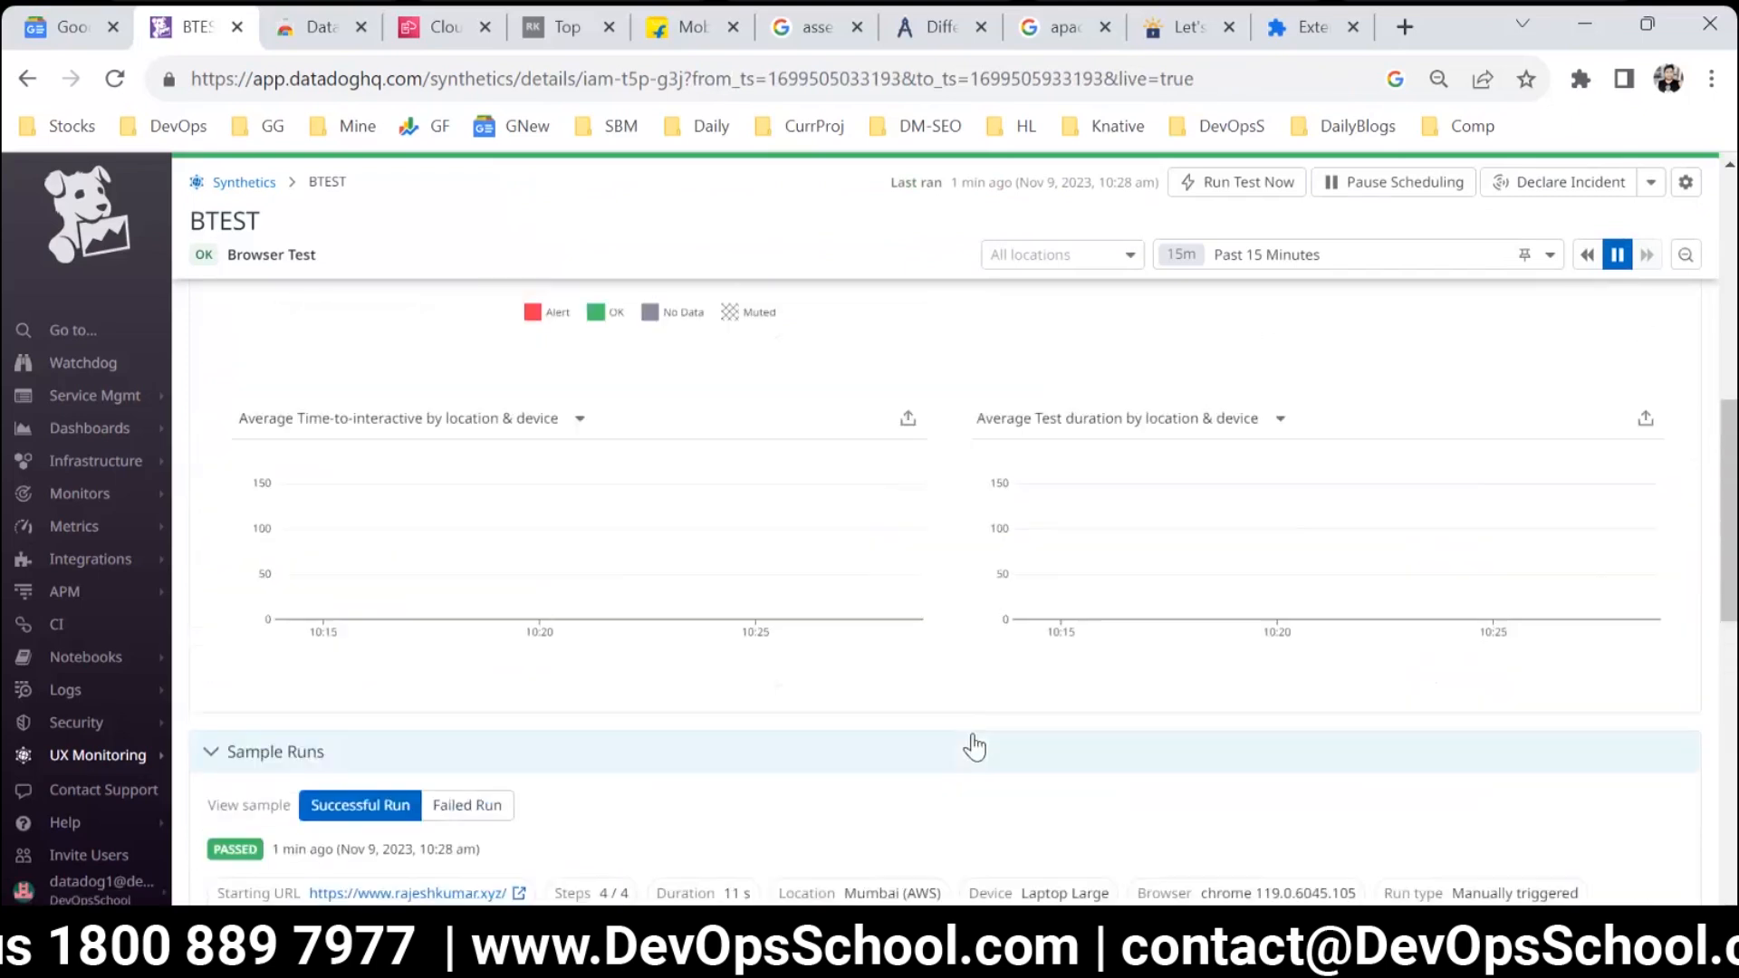
scroll(980, 736, down, 10)
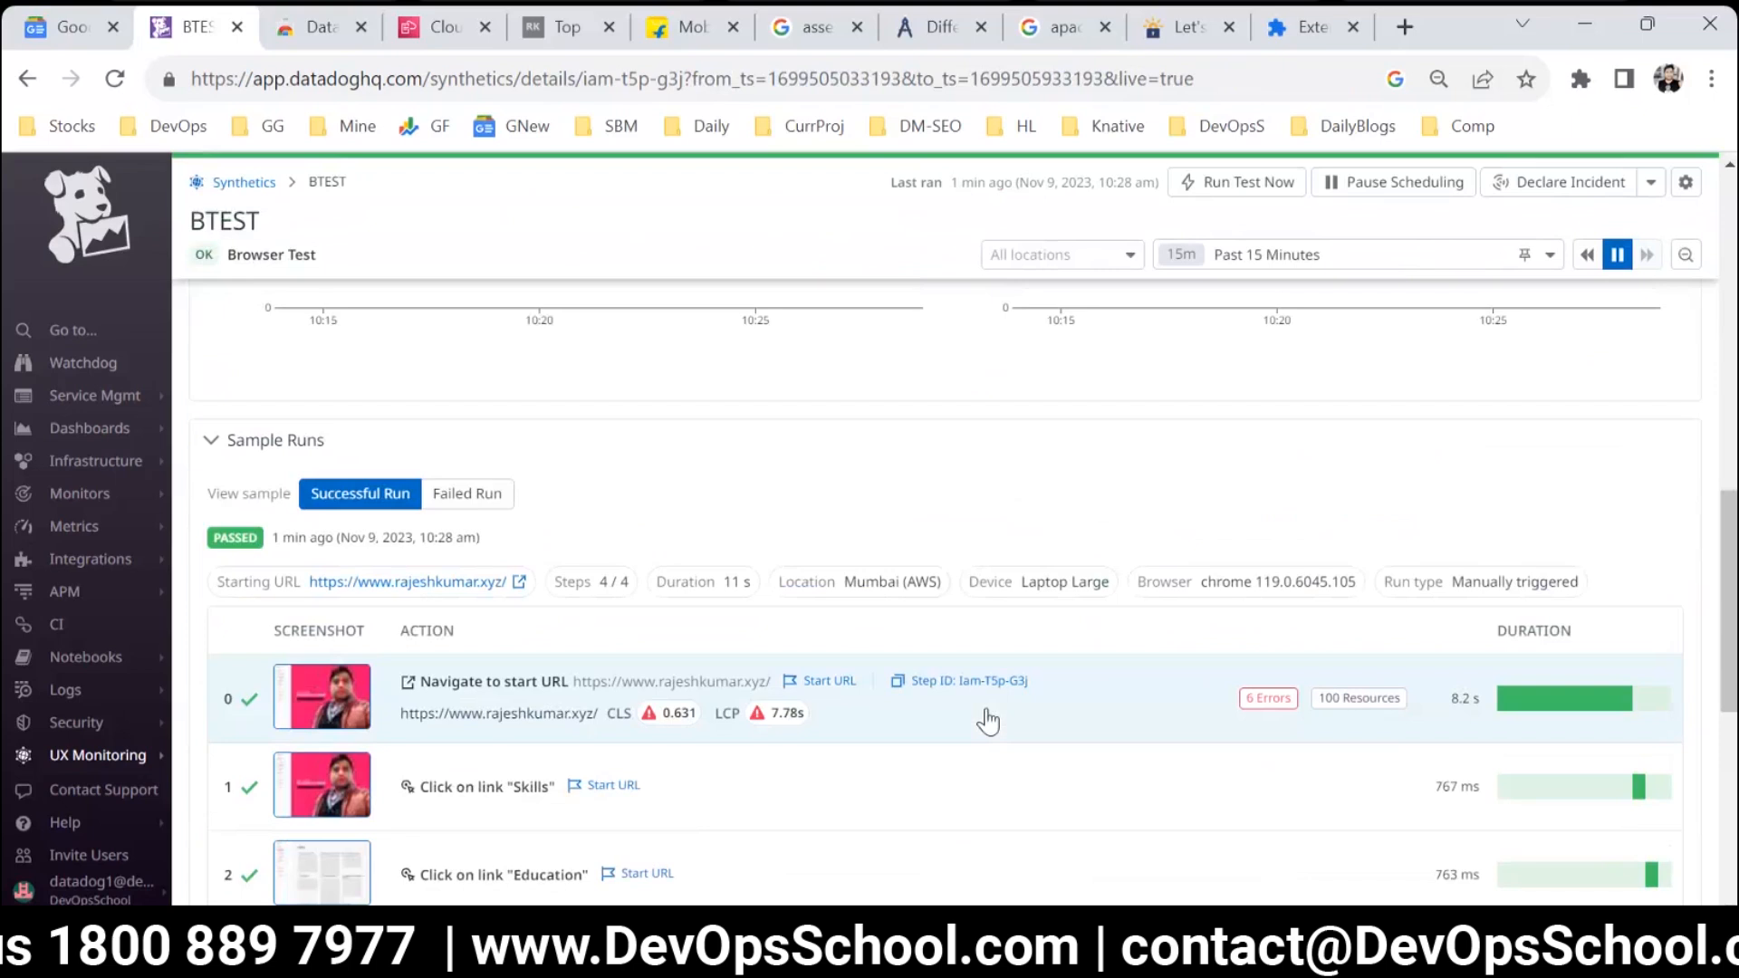
scroll(987, 720, up, 8)
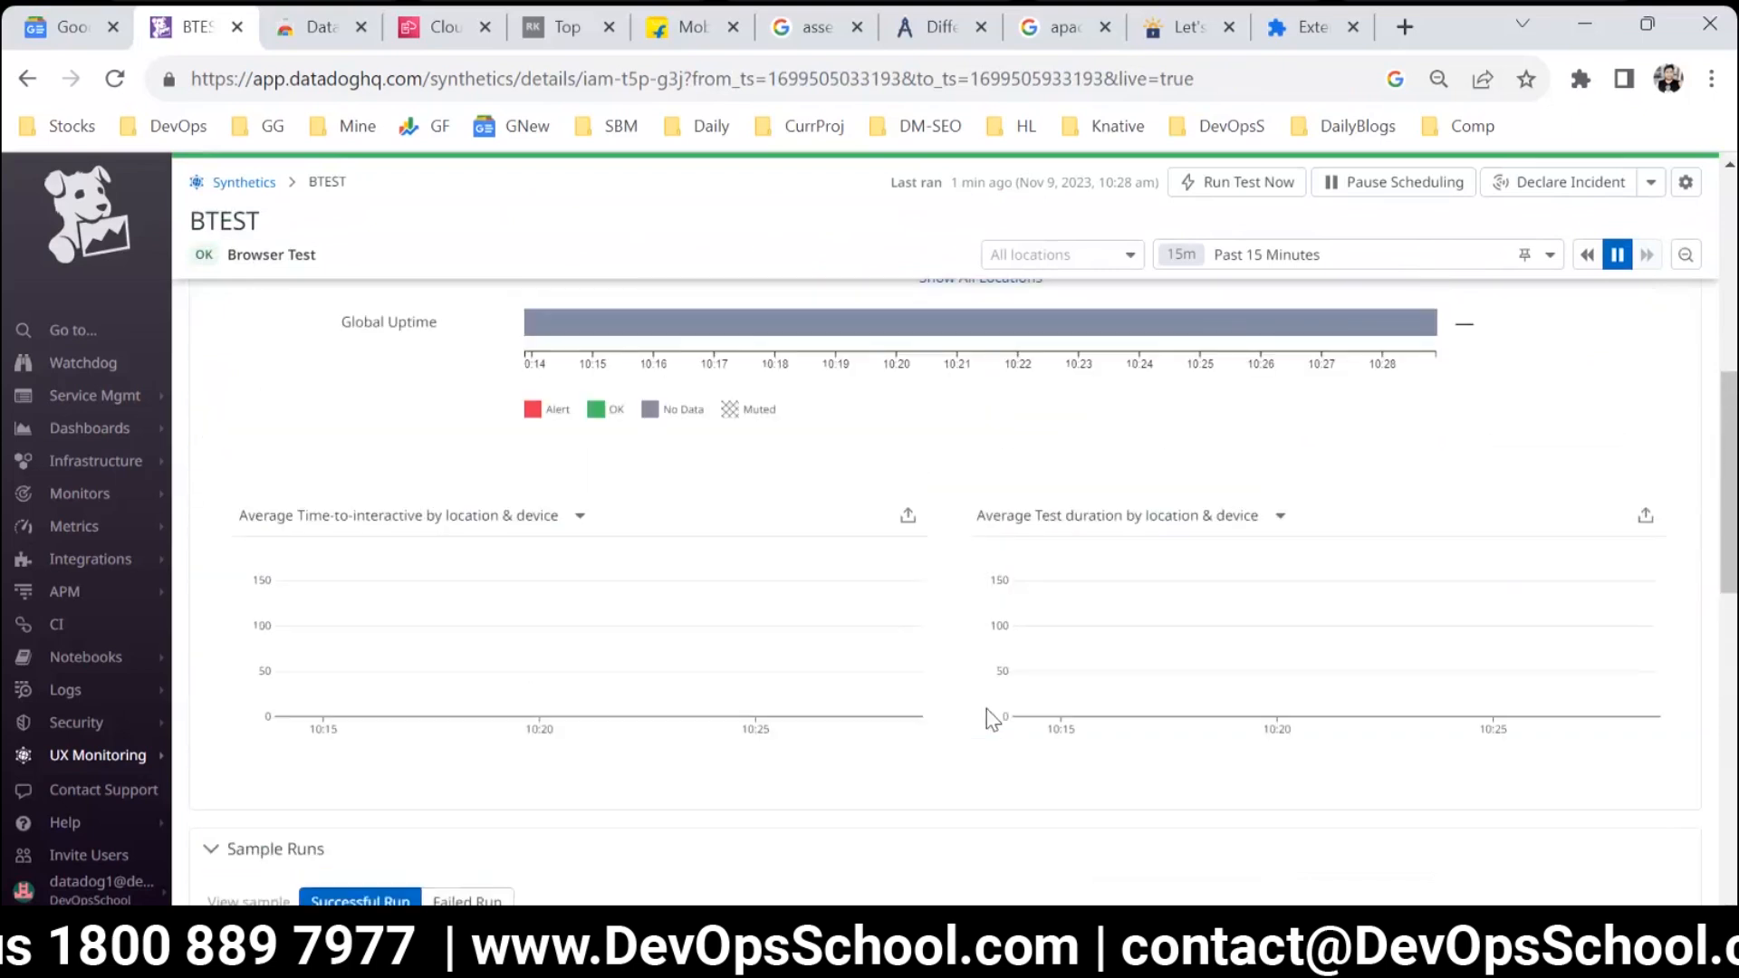
scroll(987, 708, up, 4)
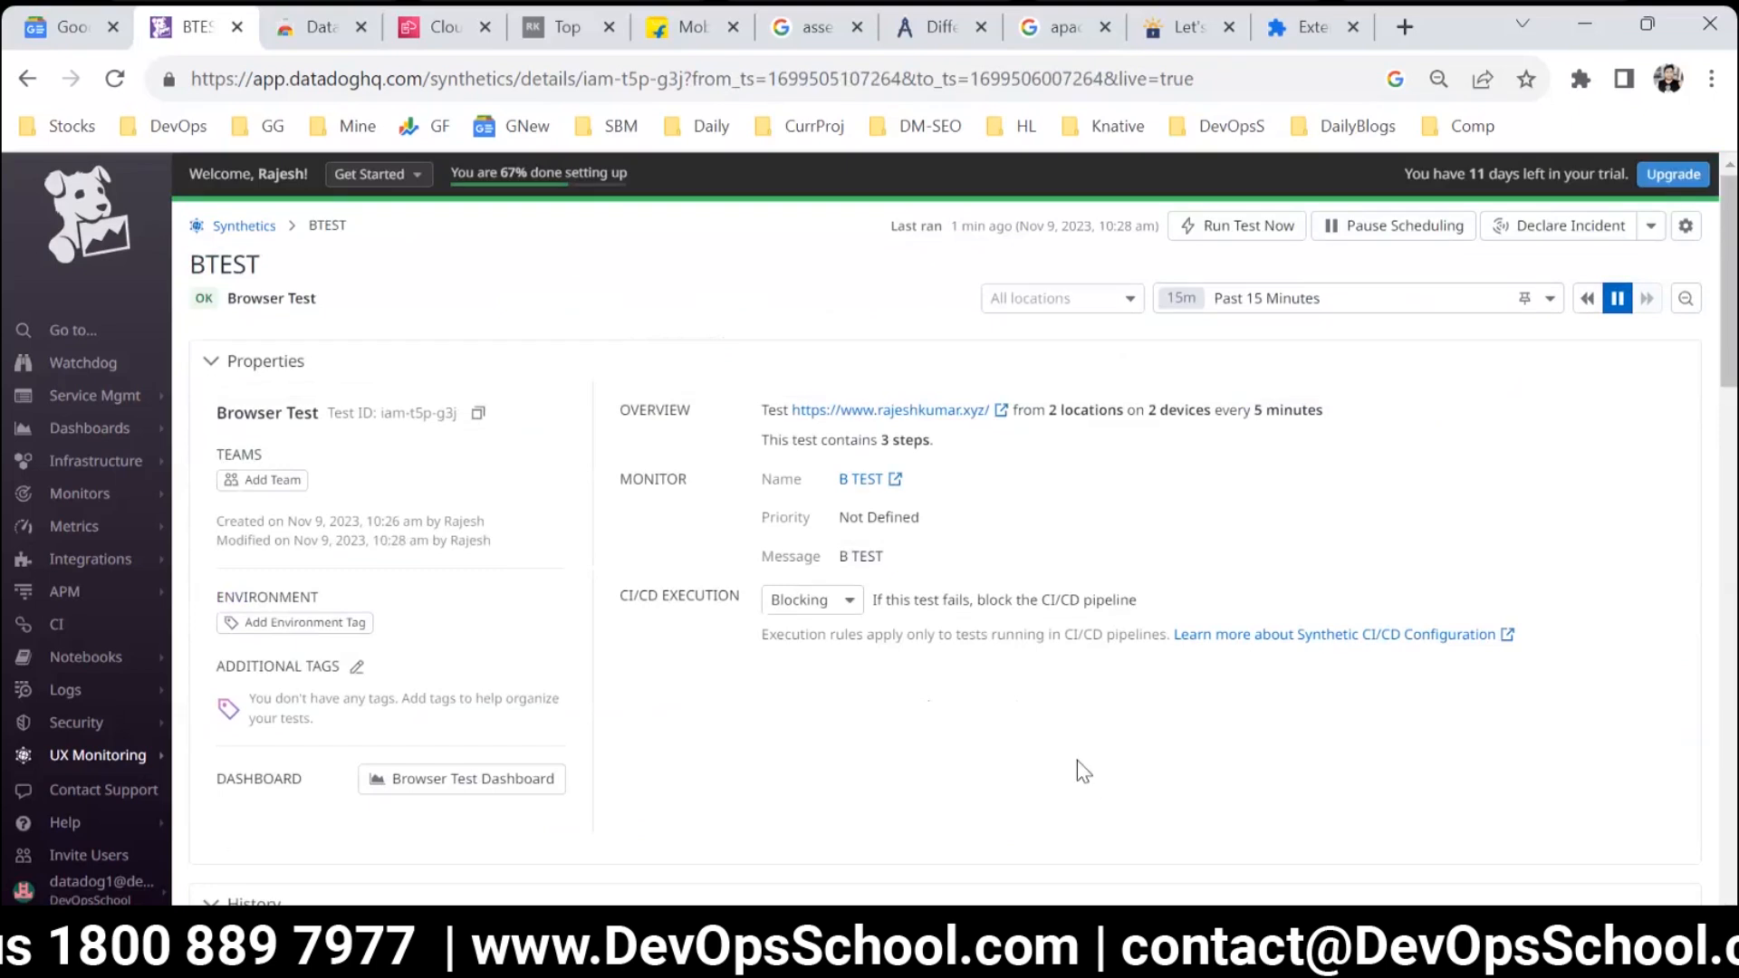
scroll(1100, 679, down, 7)
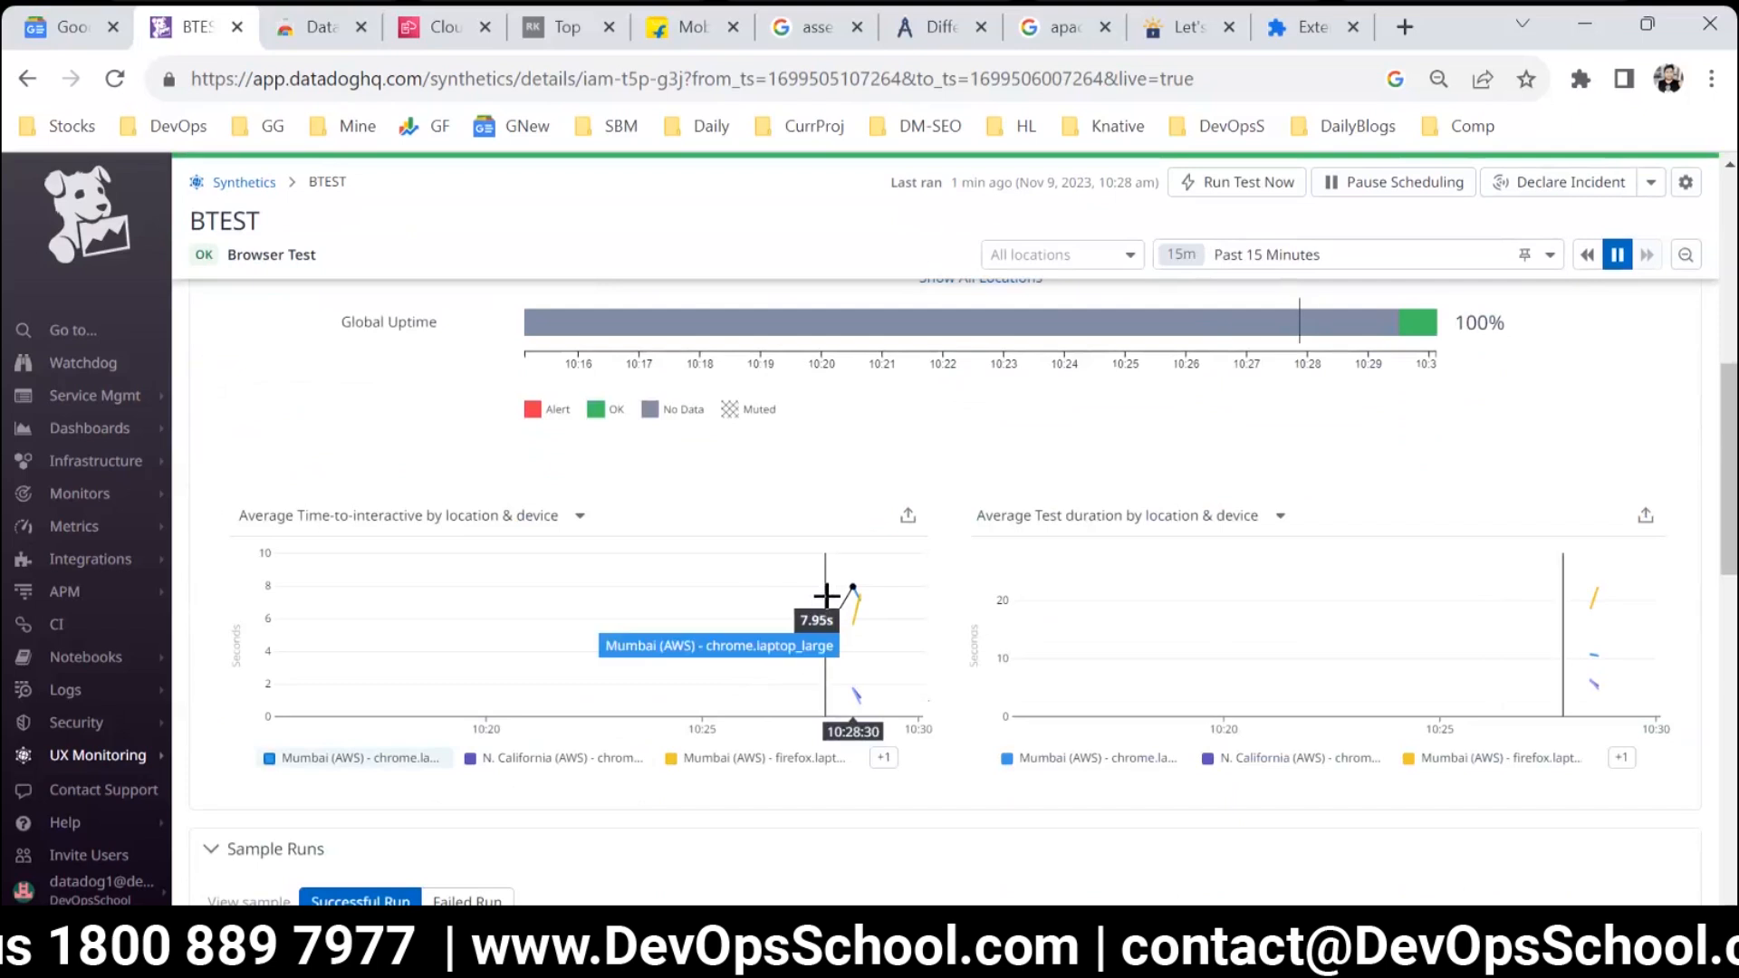
click(885, 761)
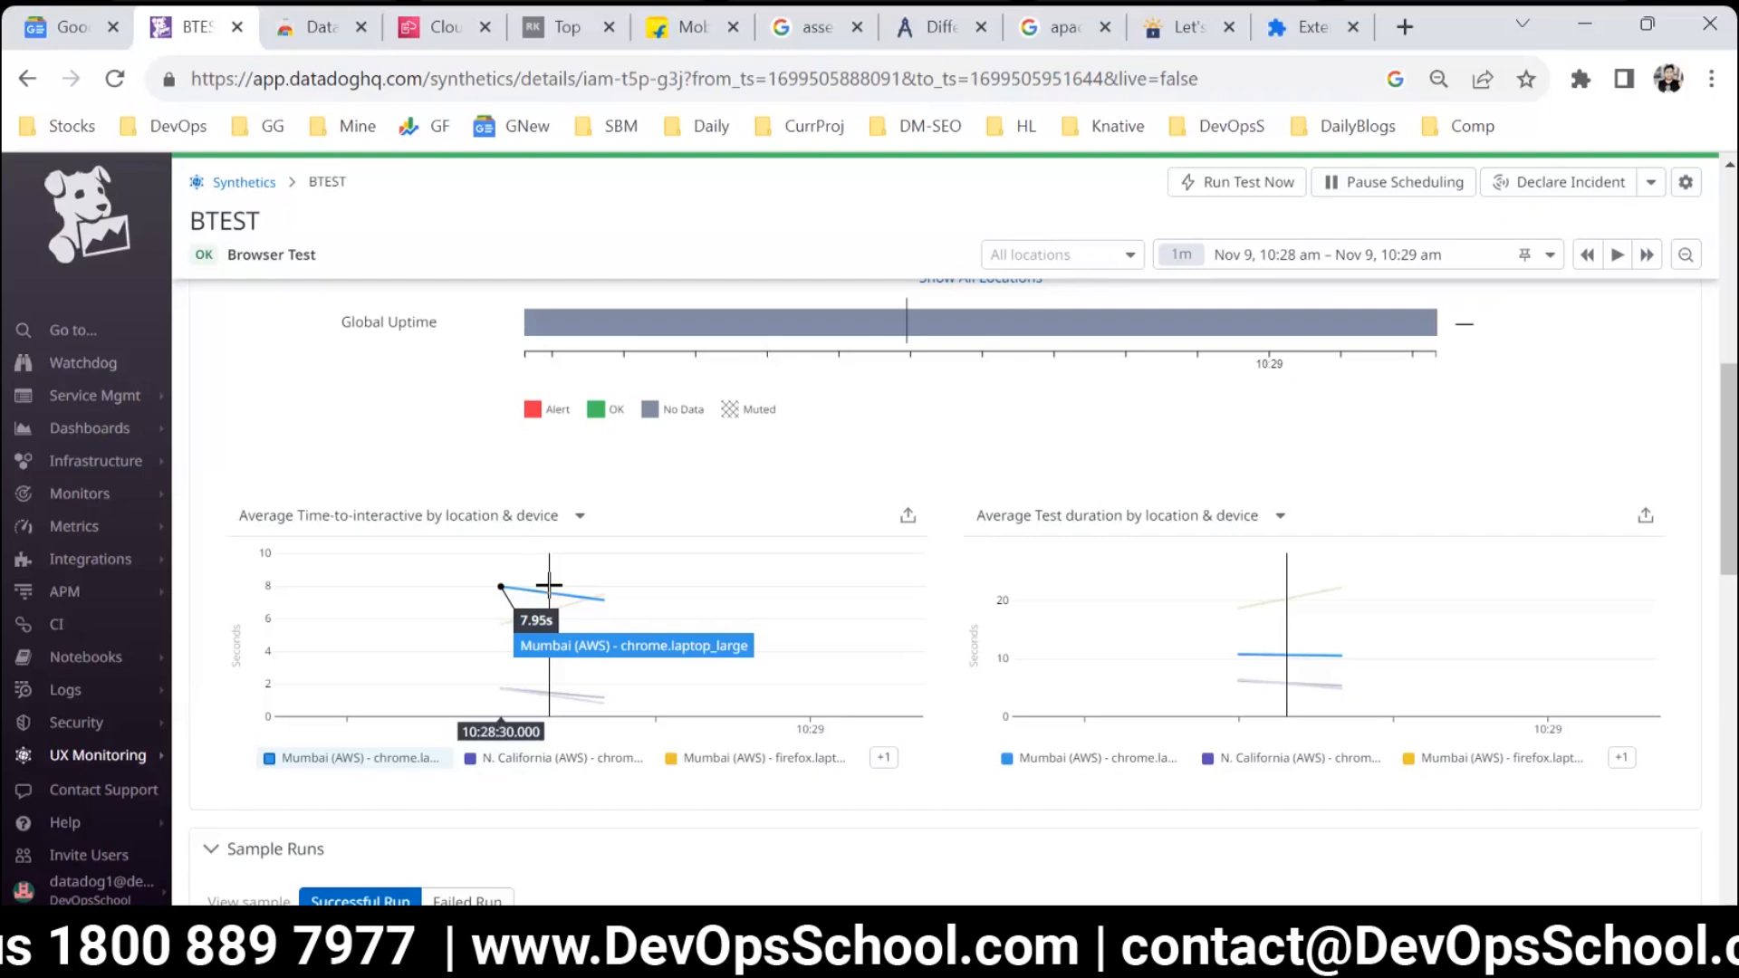
Review the sample run and the test runs list, and open the manually triggered 22 s Firefox run from Mumbai (AWS).
scroll(634, 634, down, 5)
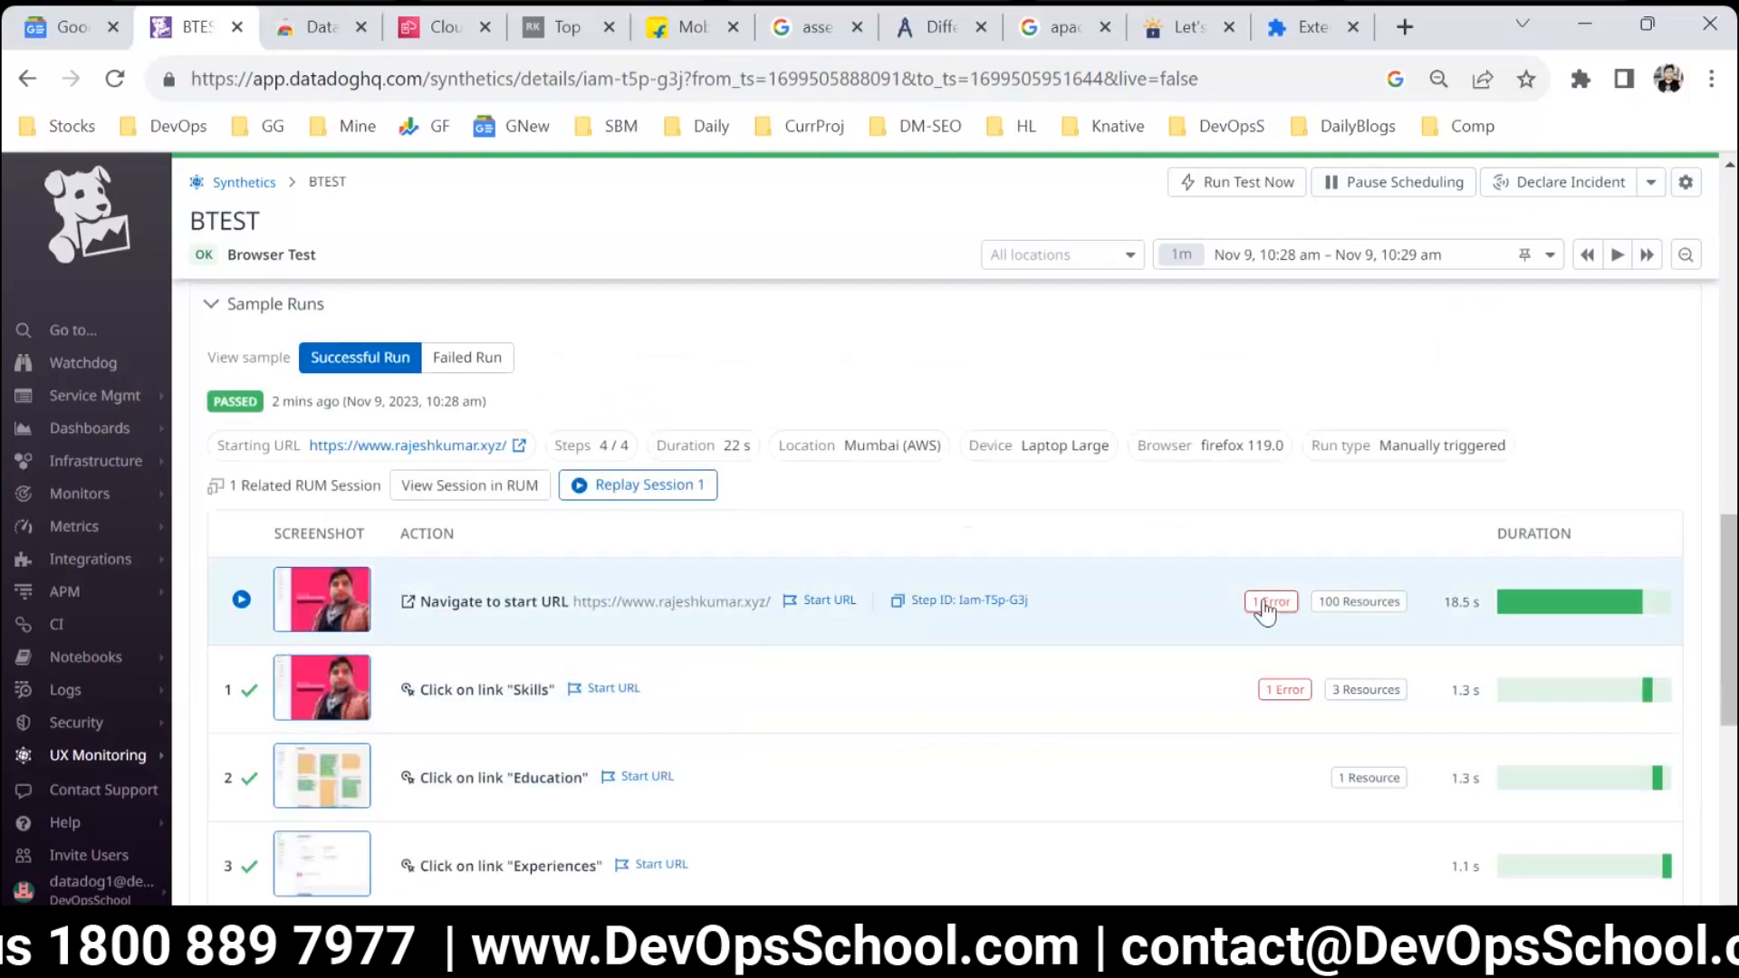
scroll(1248, 698, down, 1)
scroll(1248, 698, down, 3)
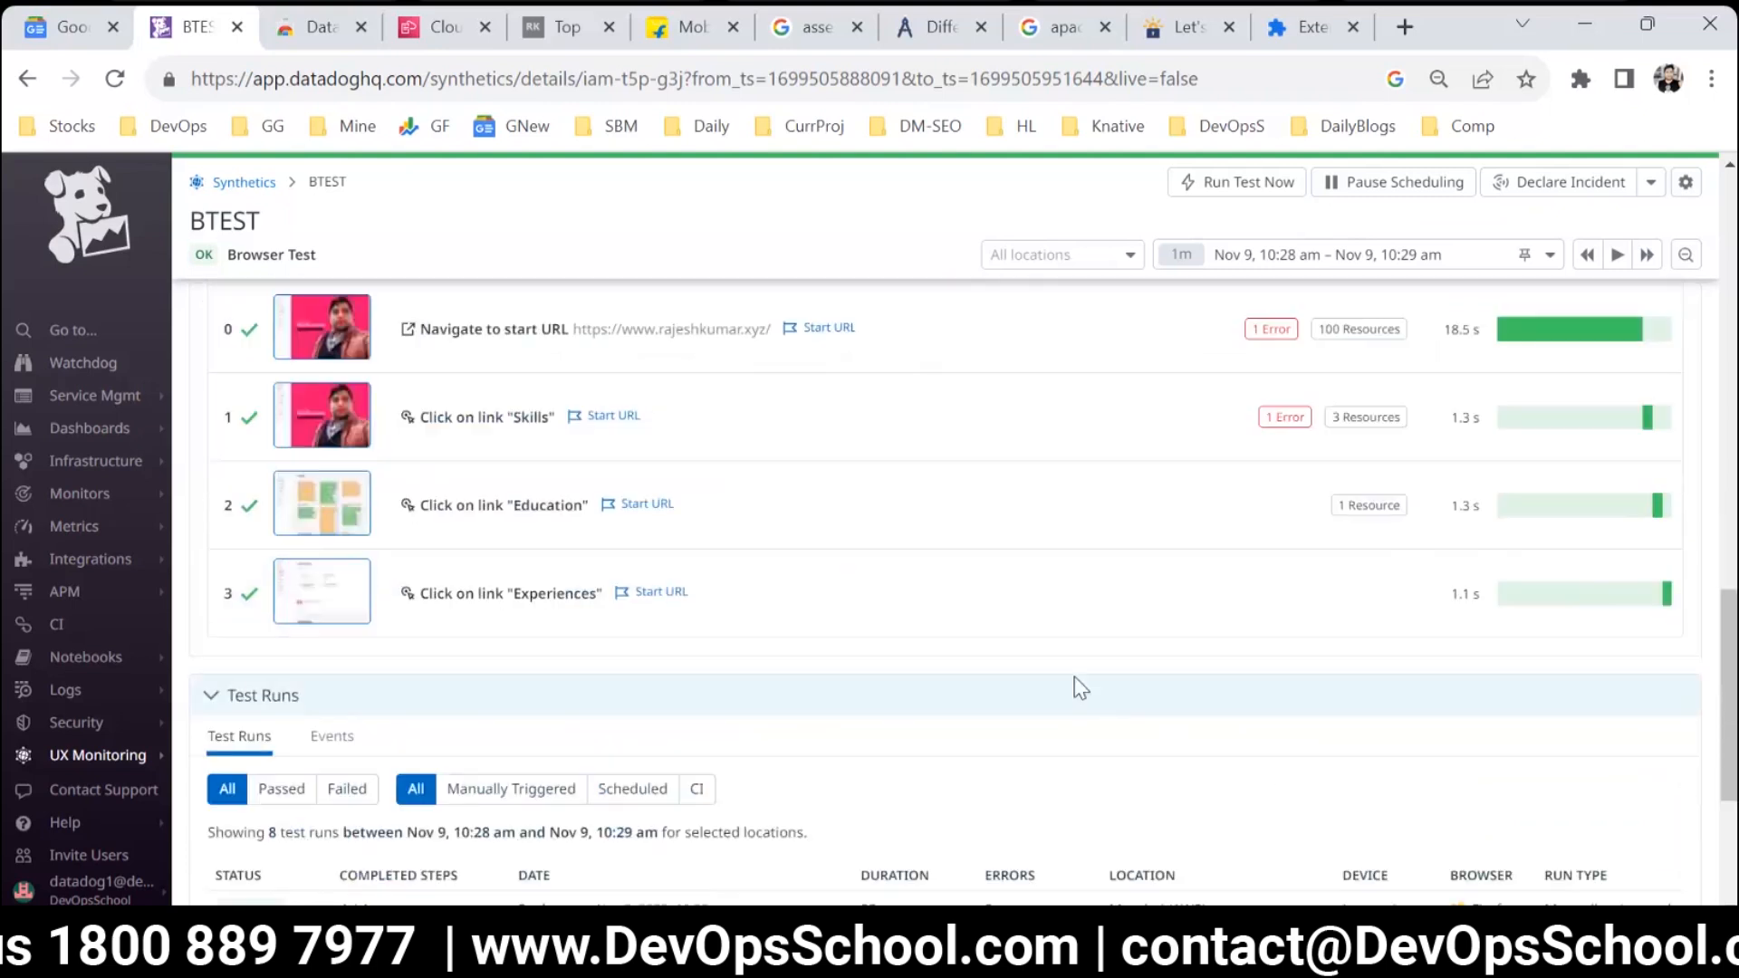
scroll(1075, 679, down, 4)
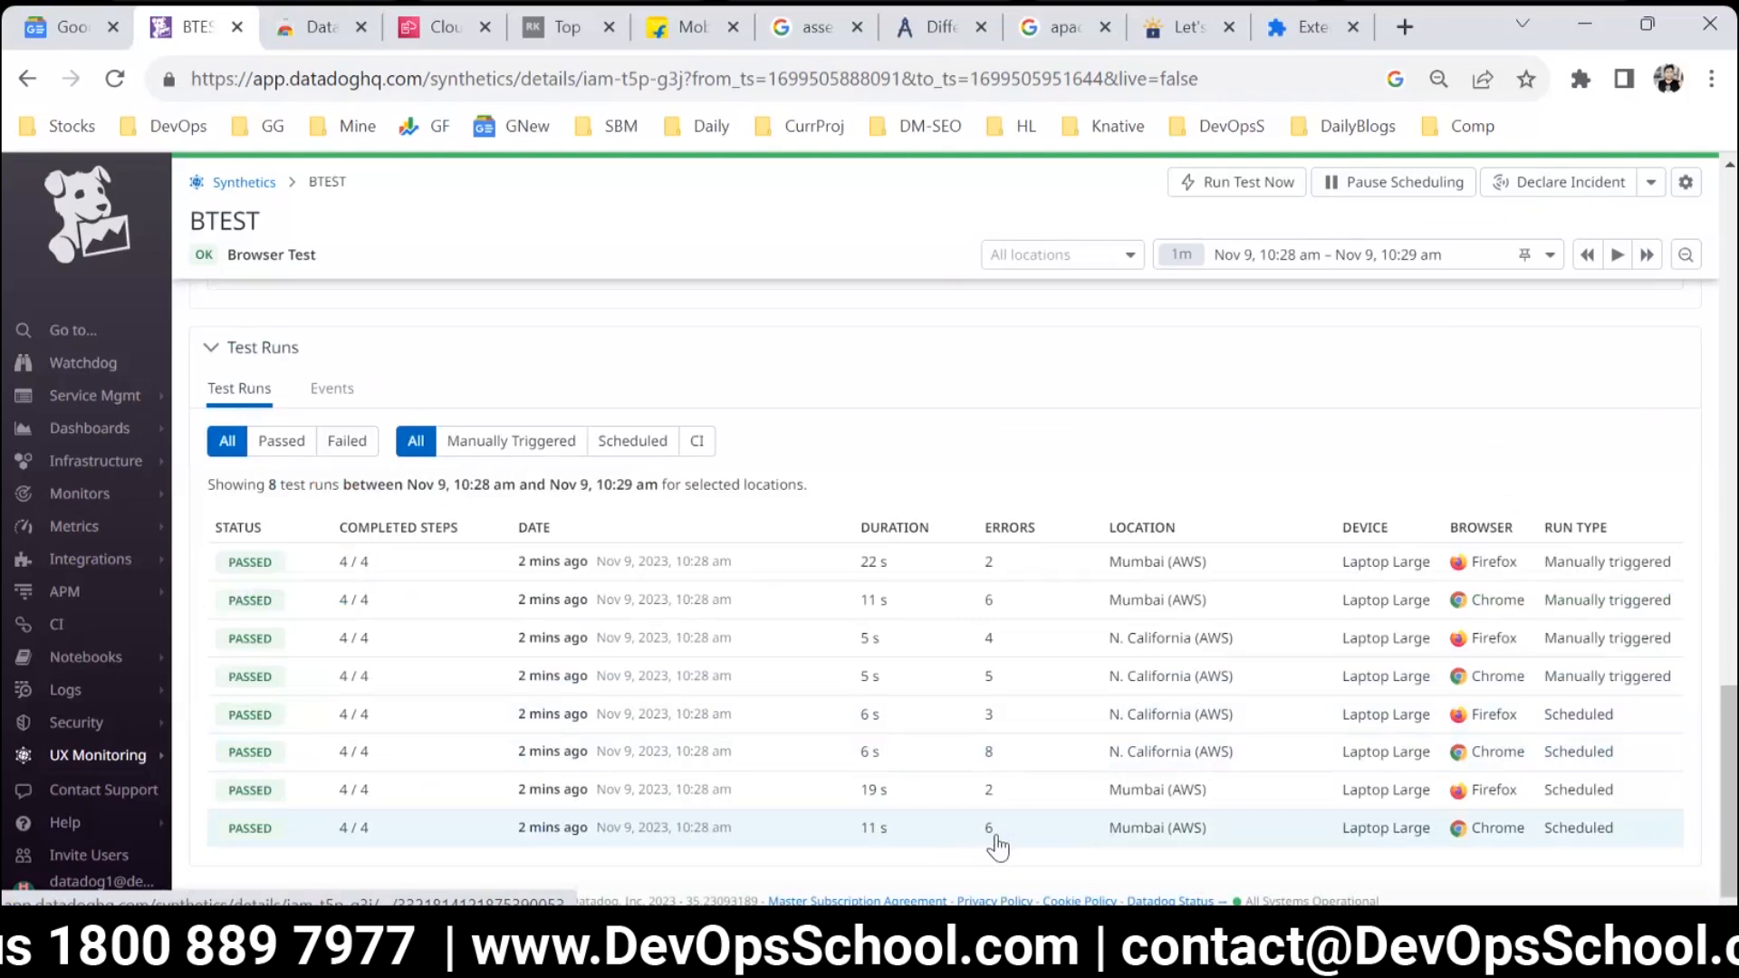
click(988, 566)
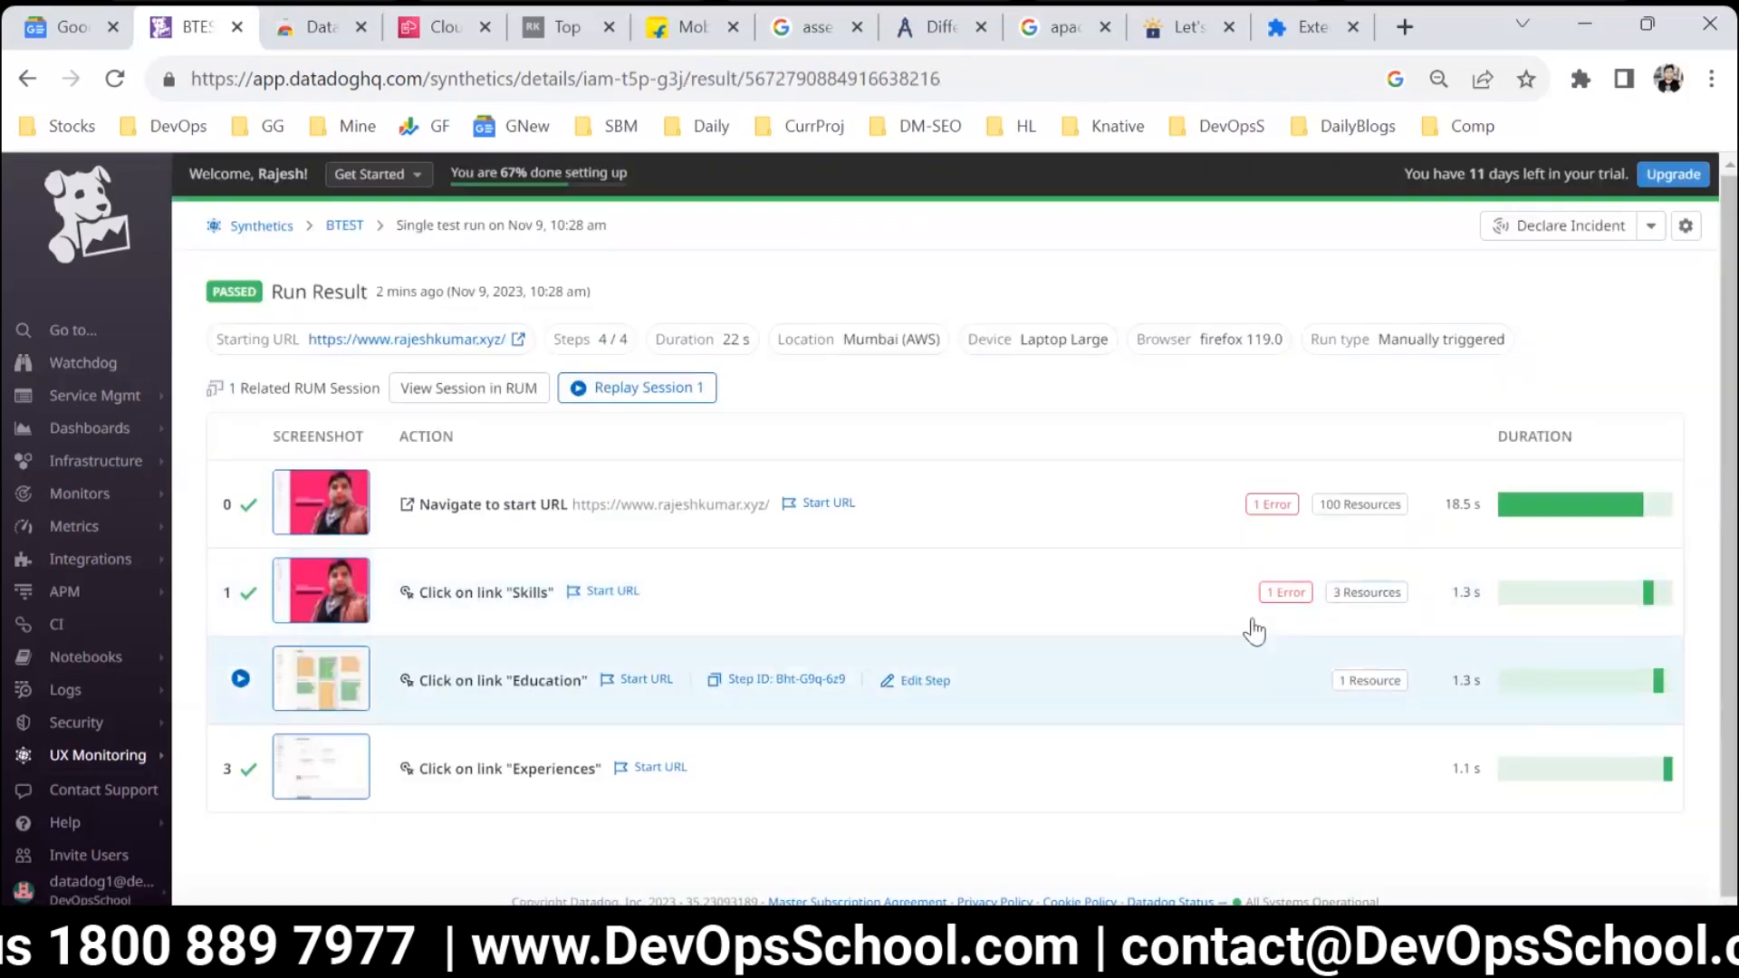
Open the "Navigate to start URL" step's error in this run, read the full message for fa-brands-400.woff2 and close the details.
click(1272, 504)
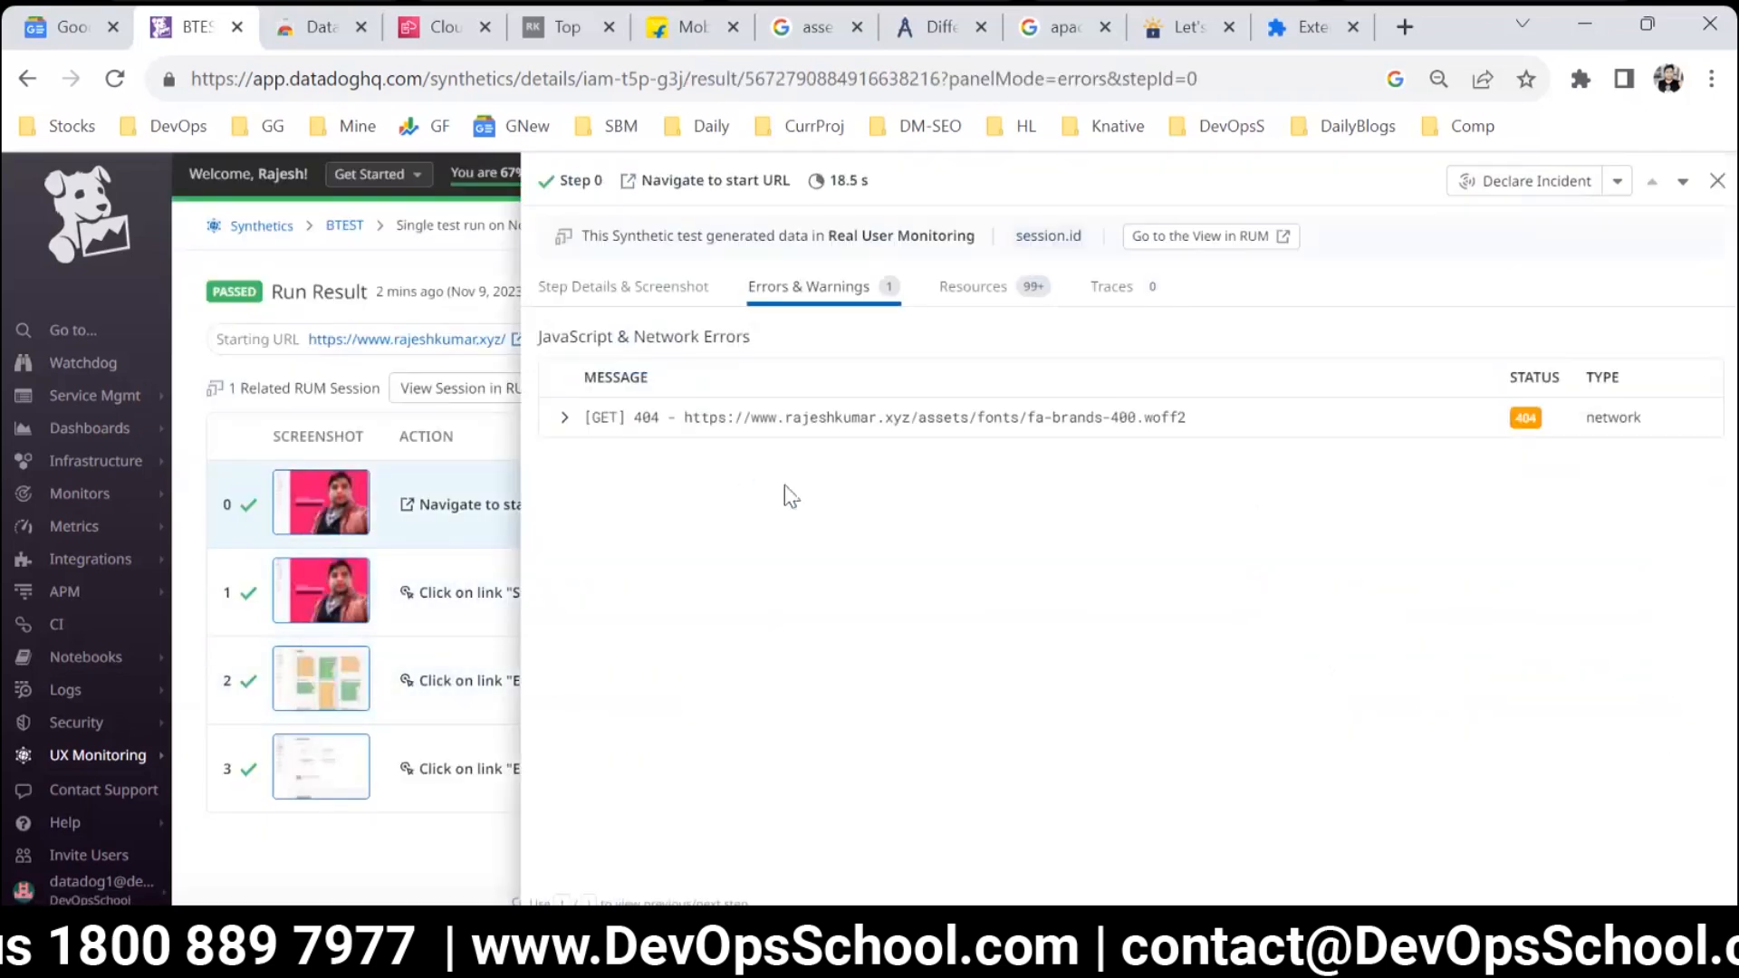
click(556, 420)
drag(919, 467, 1469, 544)
click(1527, 433)
double_click(1527, 434)
click(1123, 438)
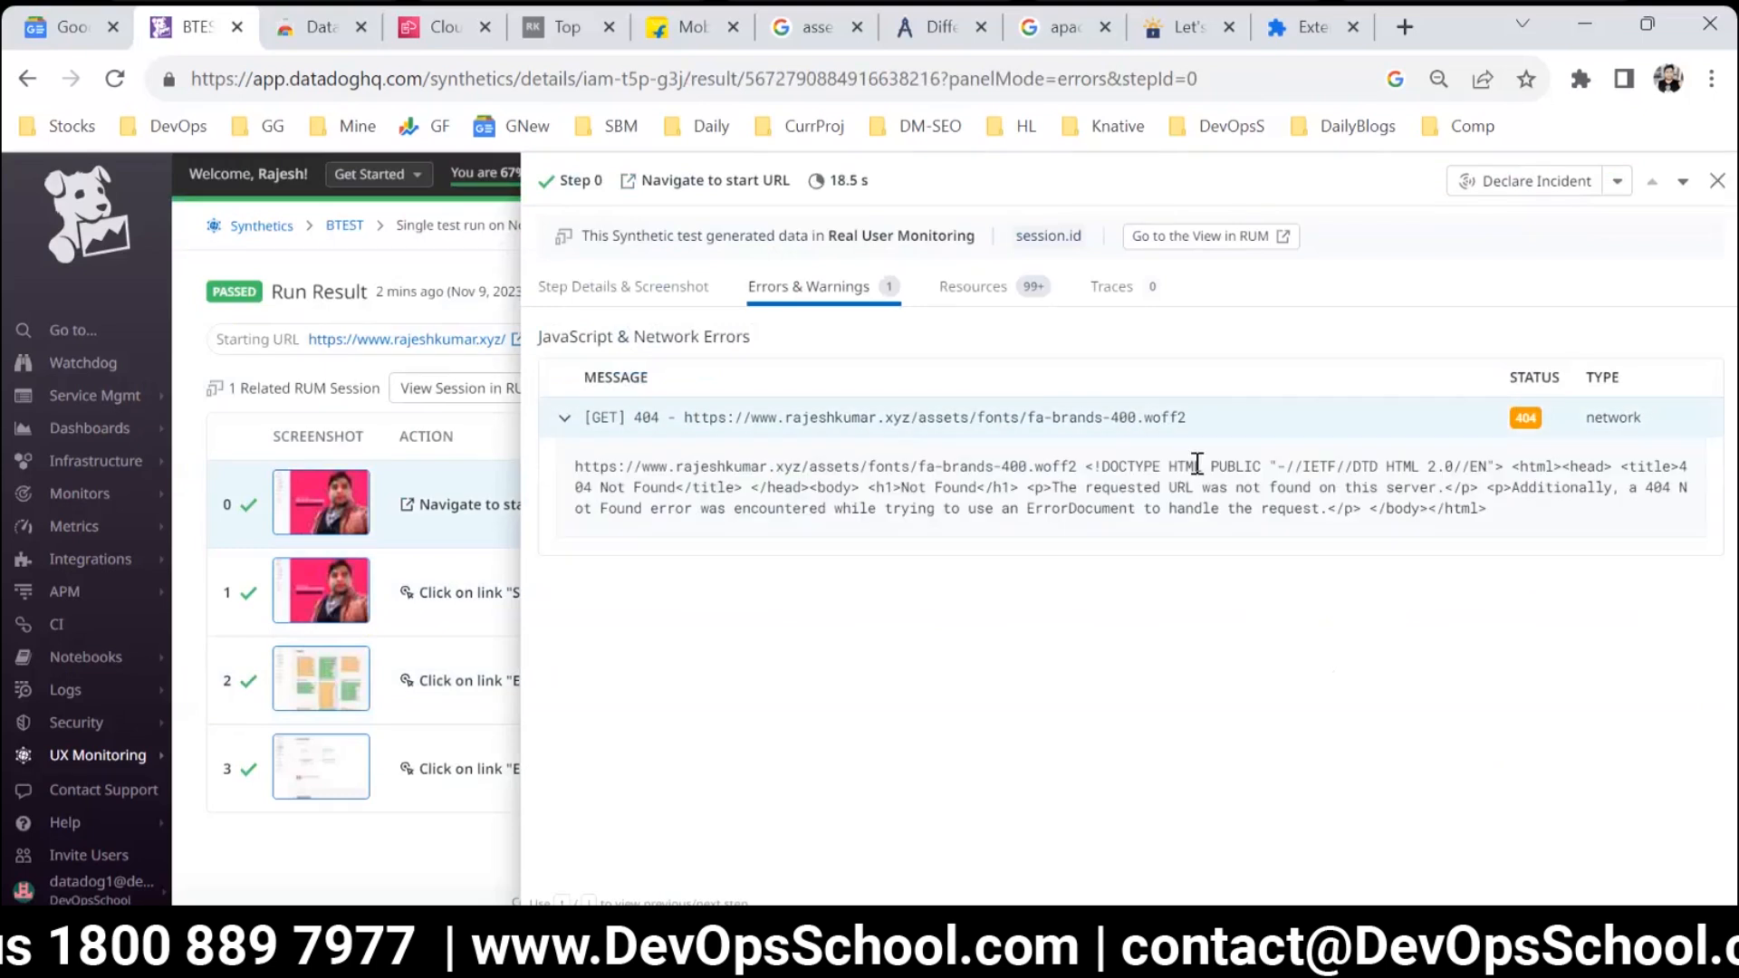
click(1718, 180)
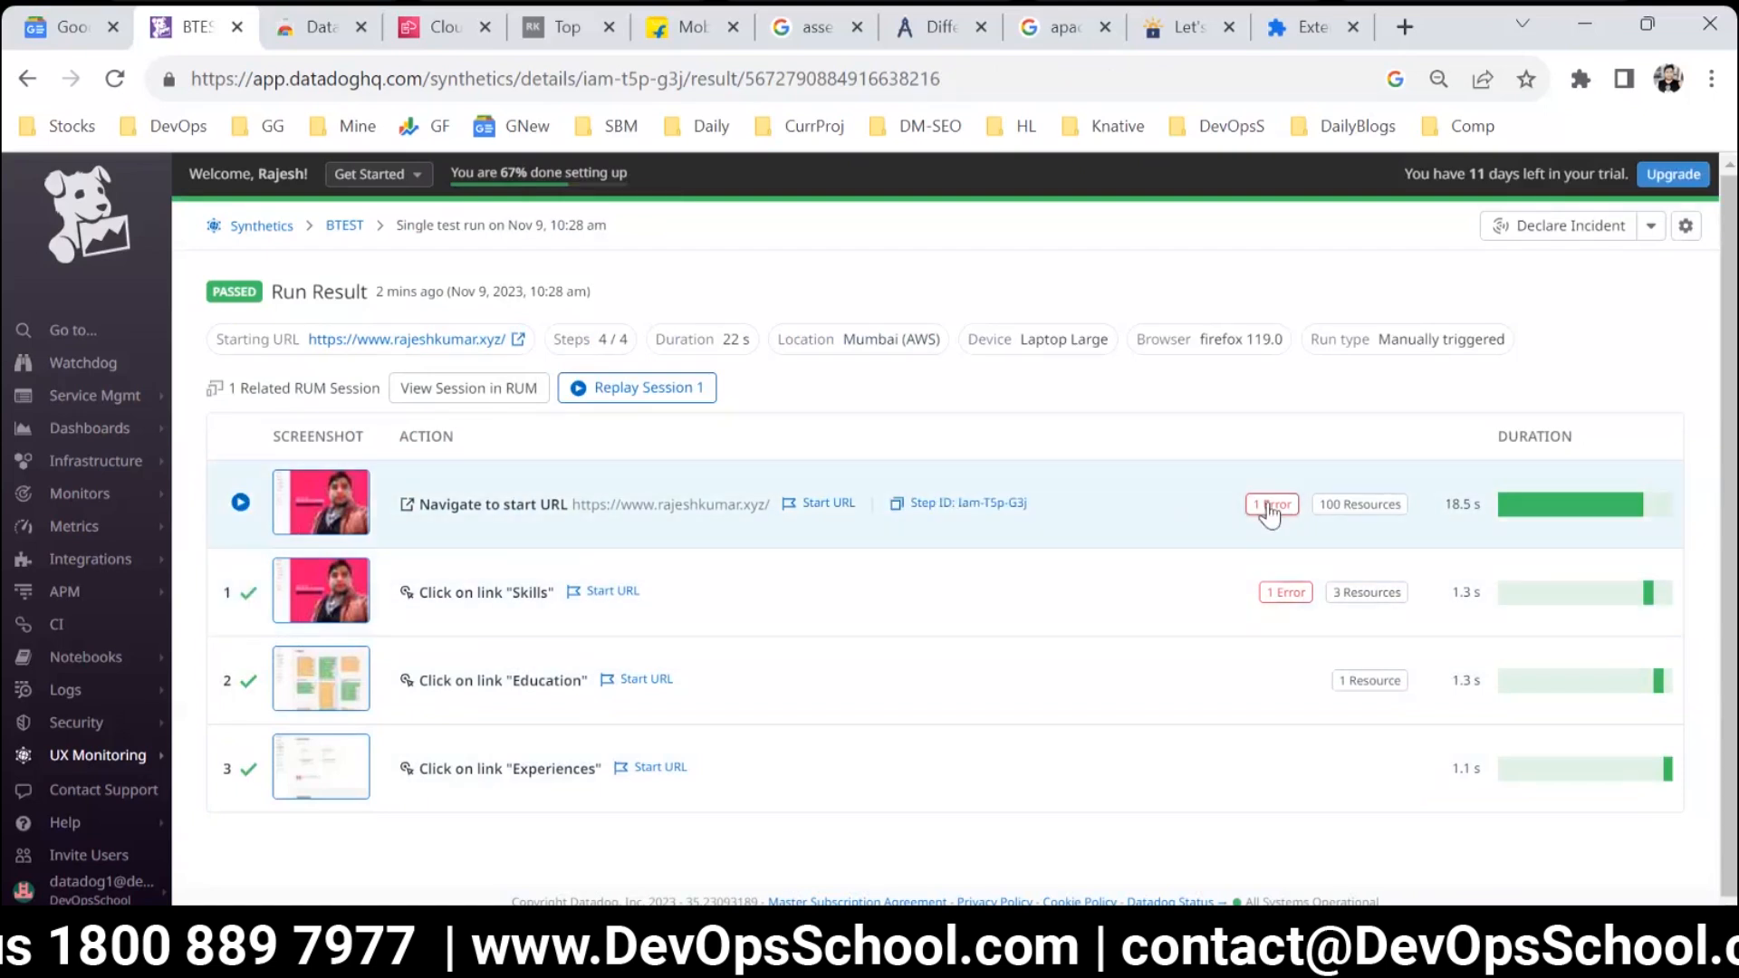
Reopen the start URL step's error, reread the missing font file message and close the details again.
click(1270, 505)
click(591, 418)
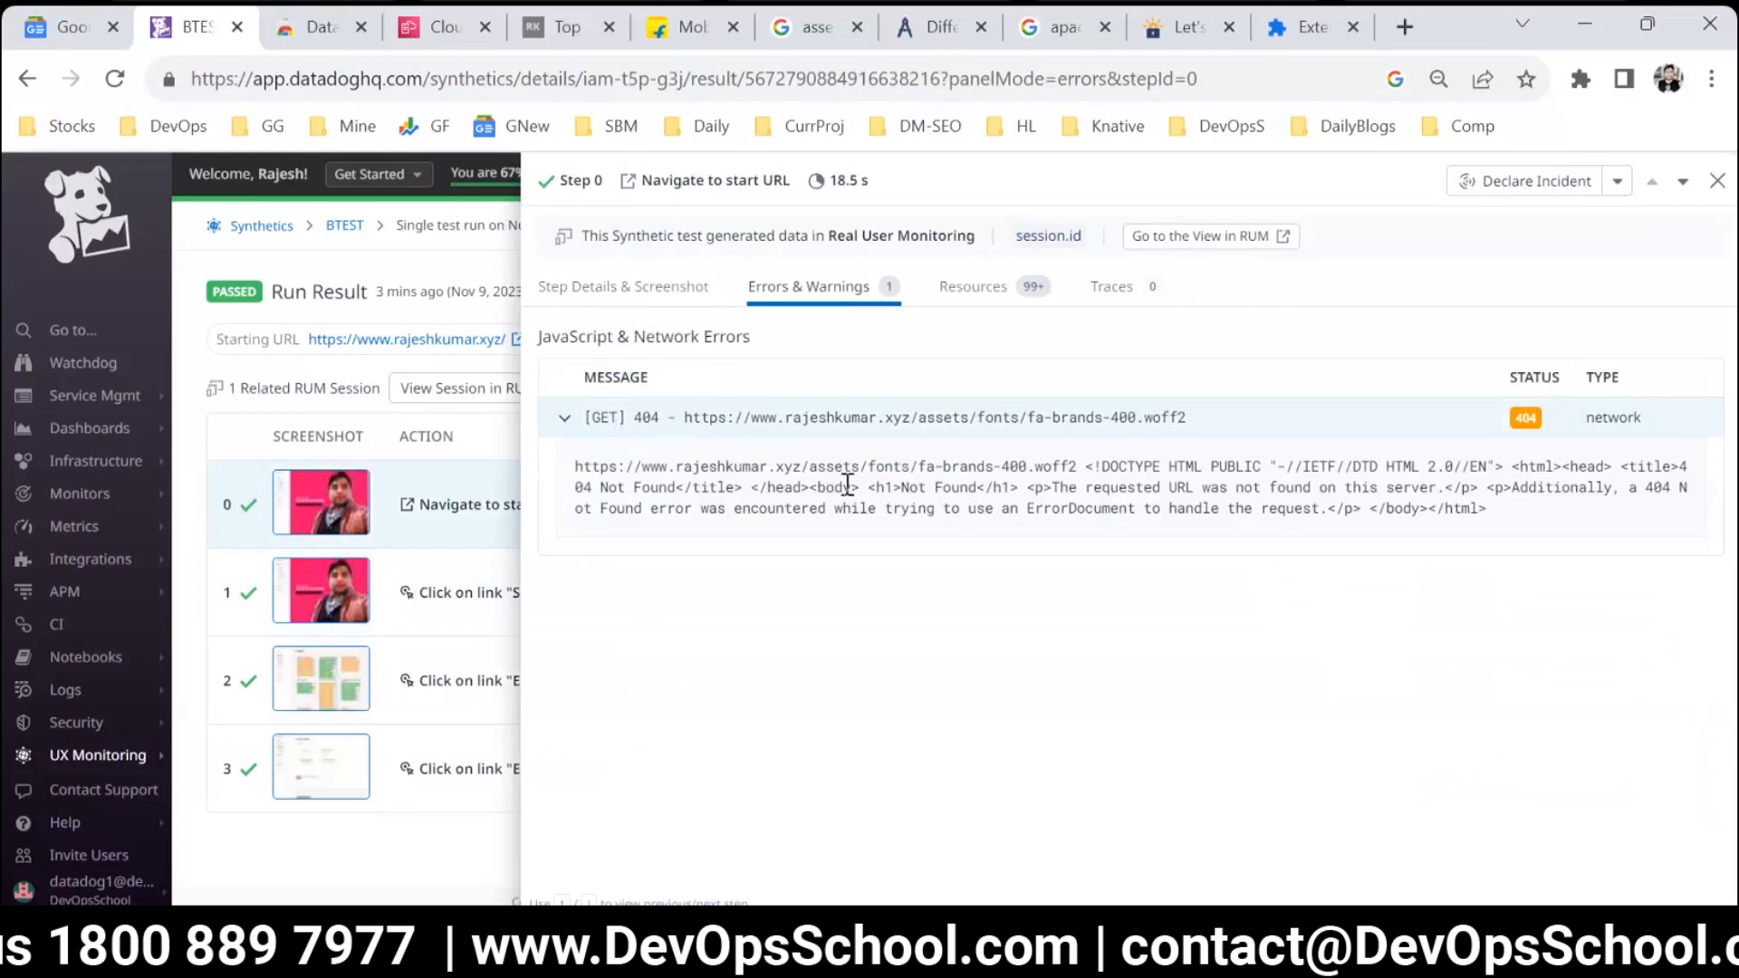
drag(1336, 489, 1120, 417)
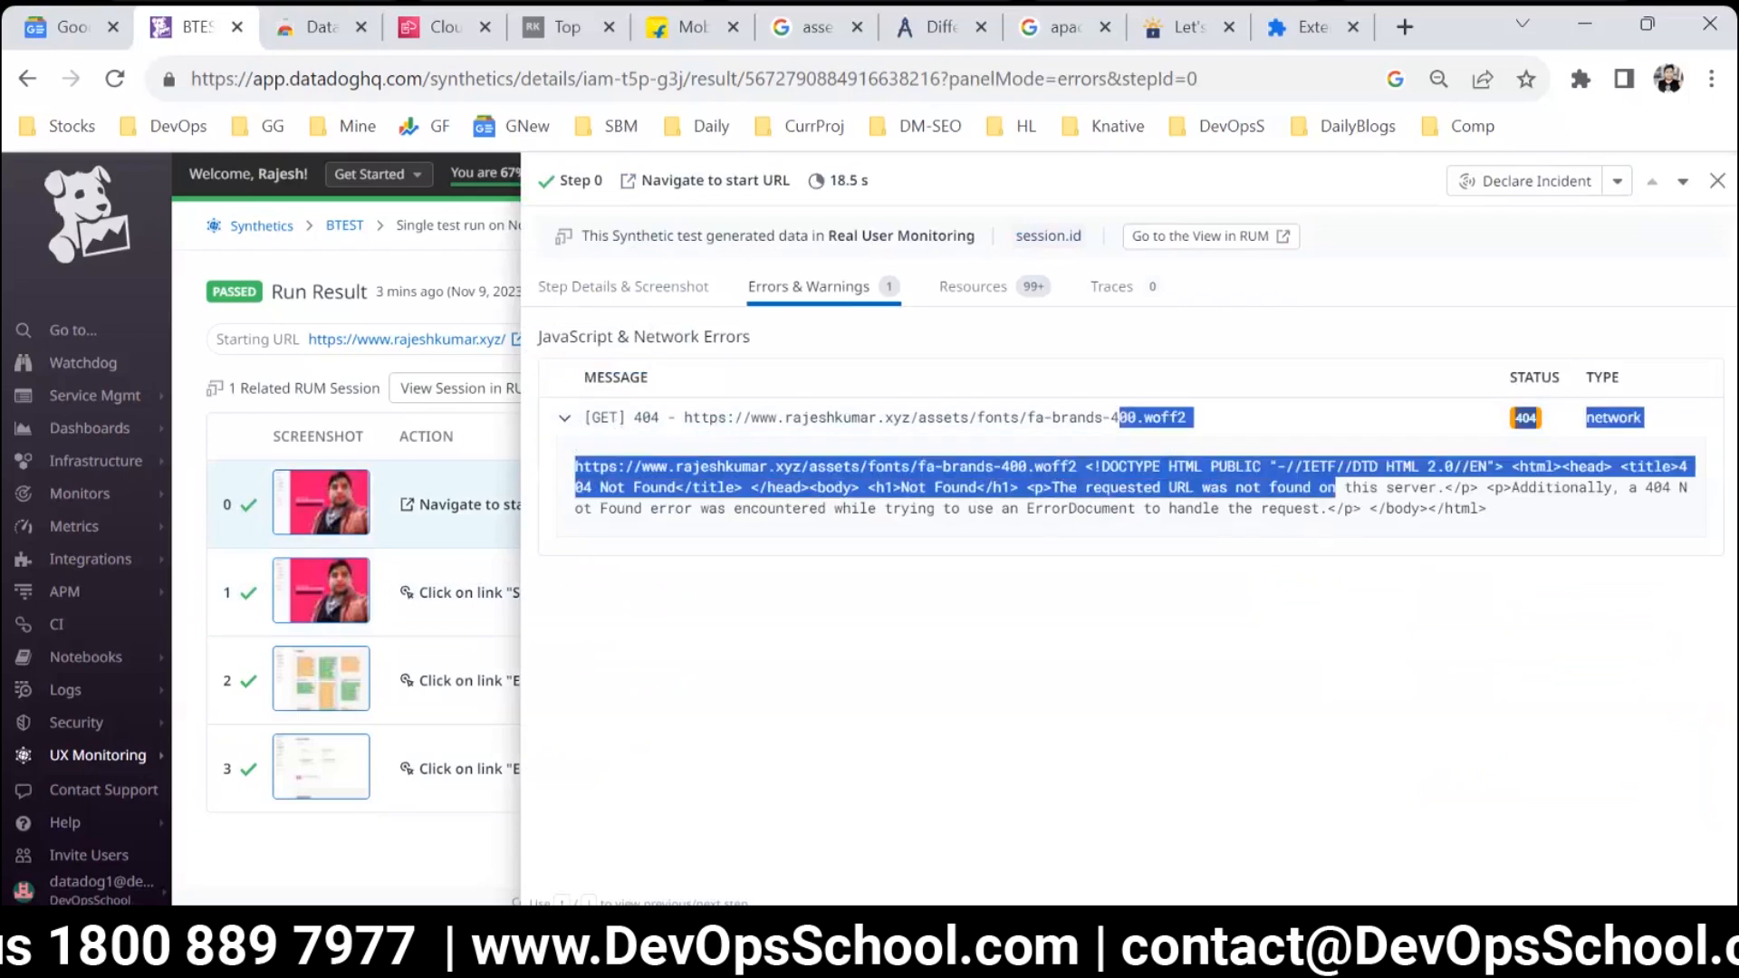
click(1716, 180)
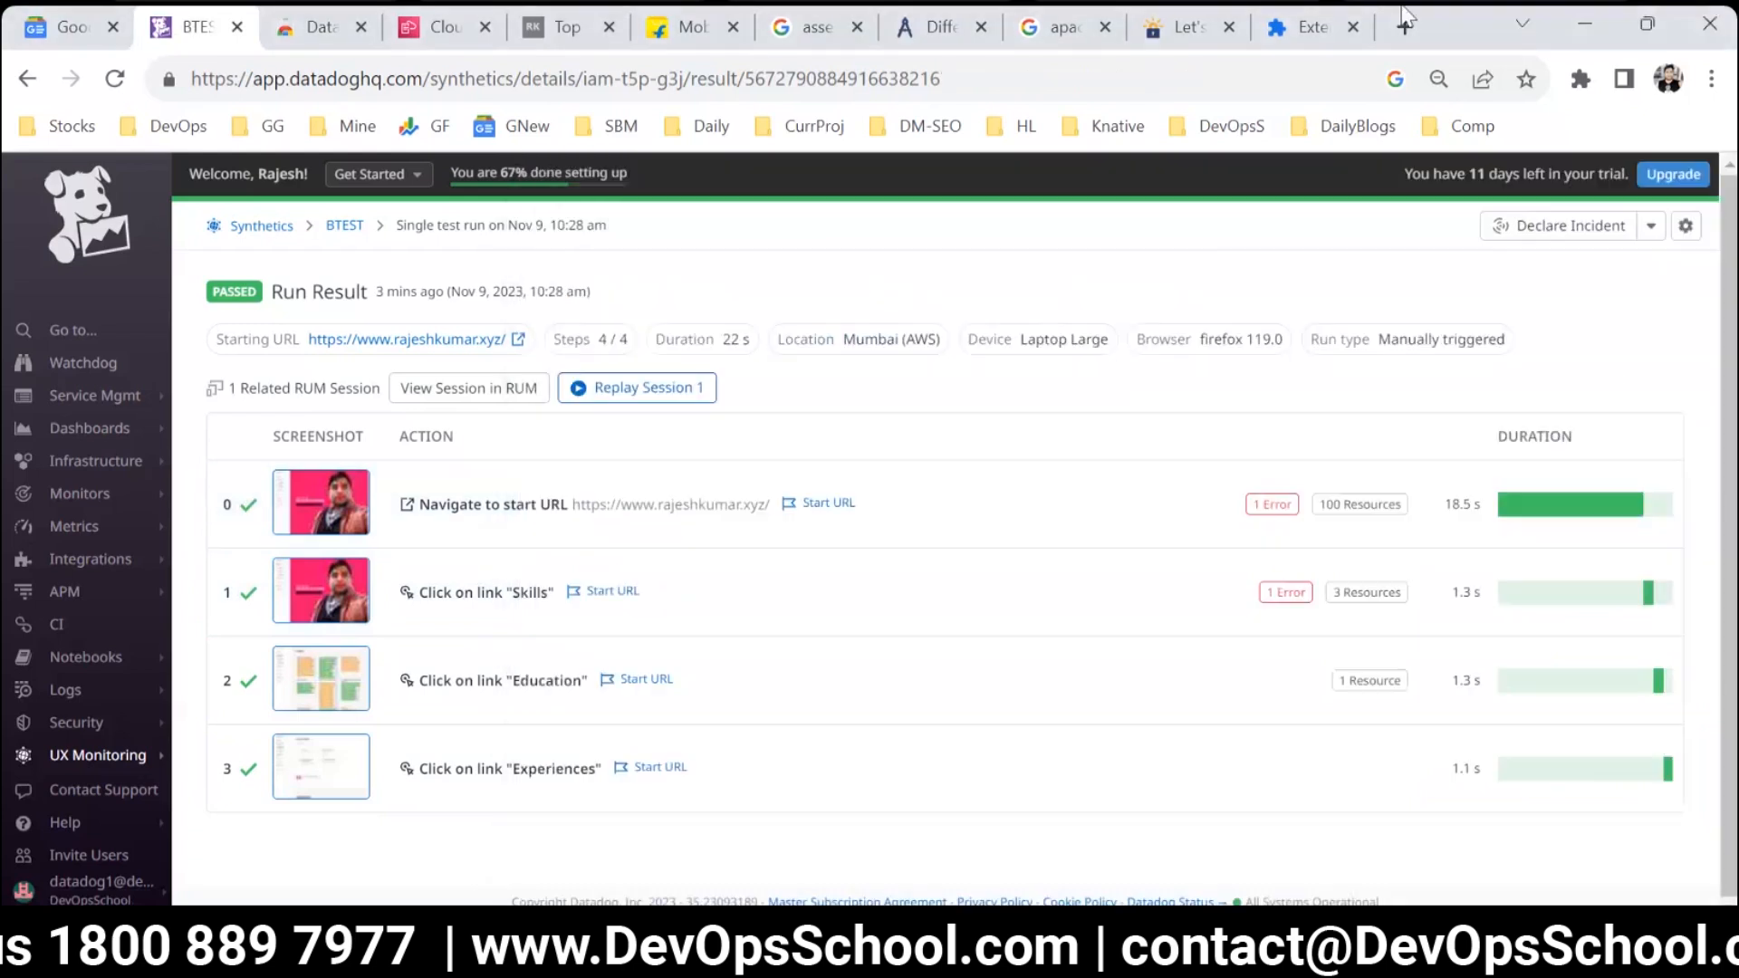
Open the tested personal website in a new browser tab.
click(1404, 23)
text(rajesh)
key(Return)
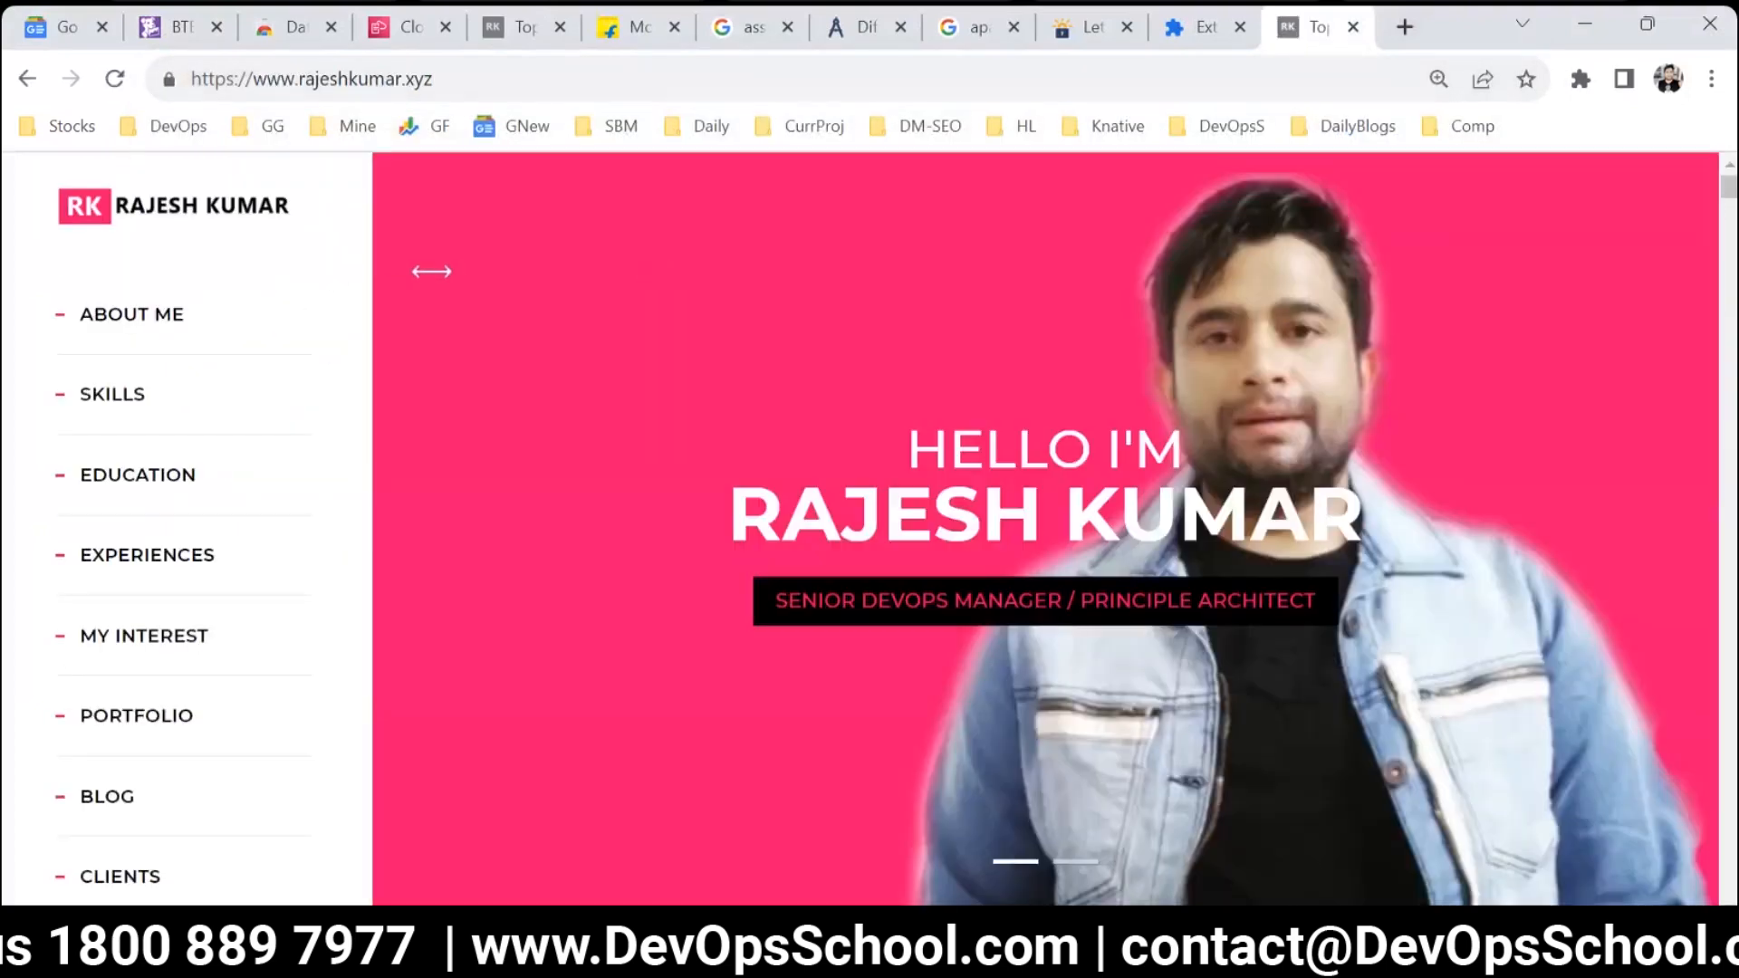
Inspect the website with the browser's developer tools and reload the page to capture its network requests.
right_click(351, 210)
click(438, 641)
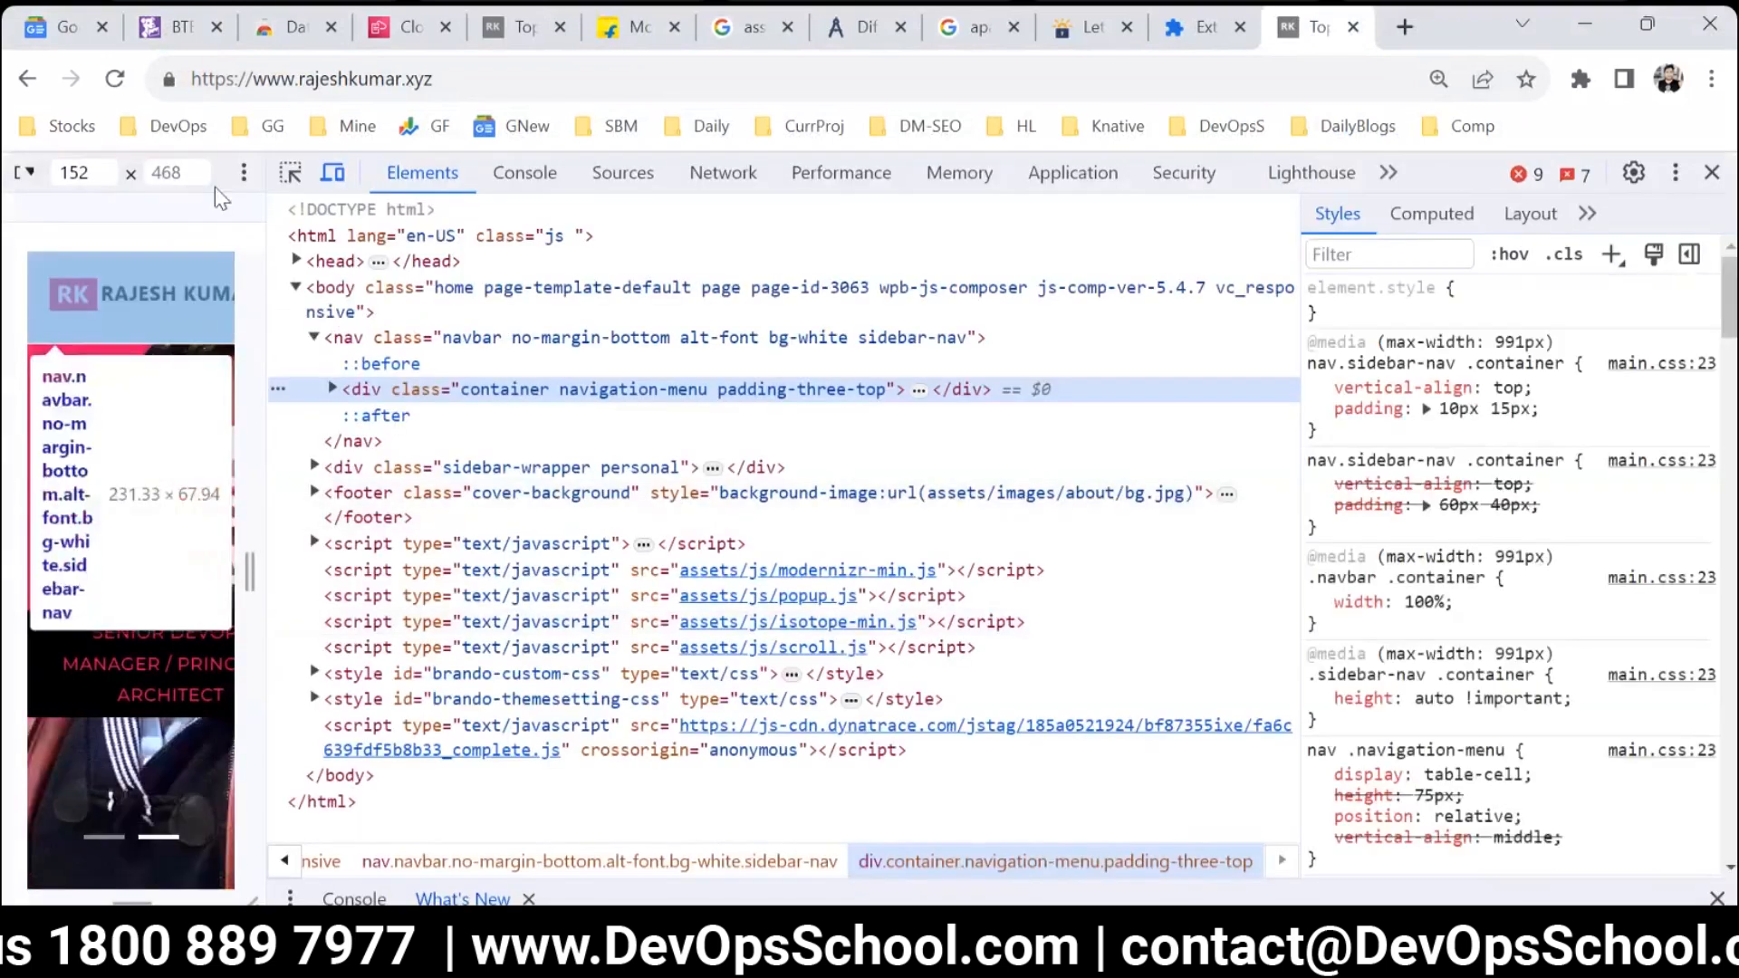
click(699, 177)
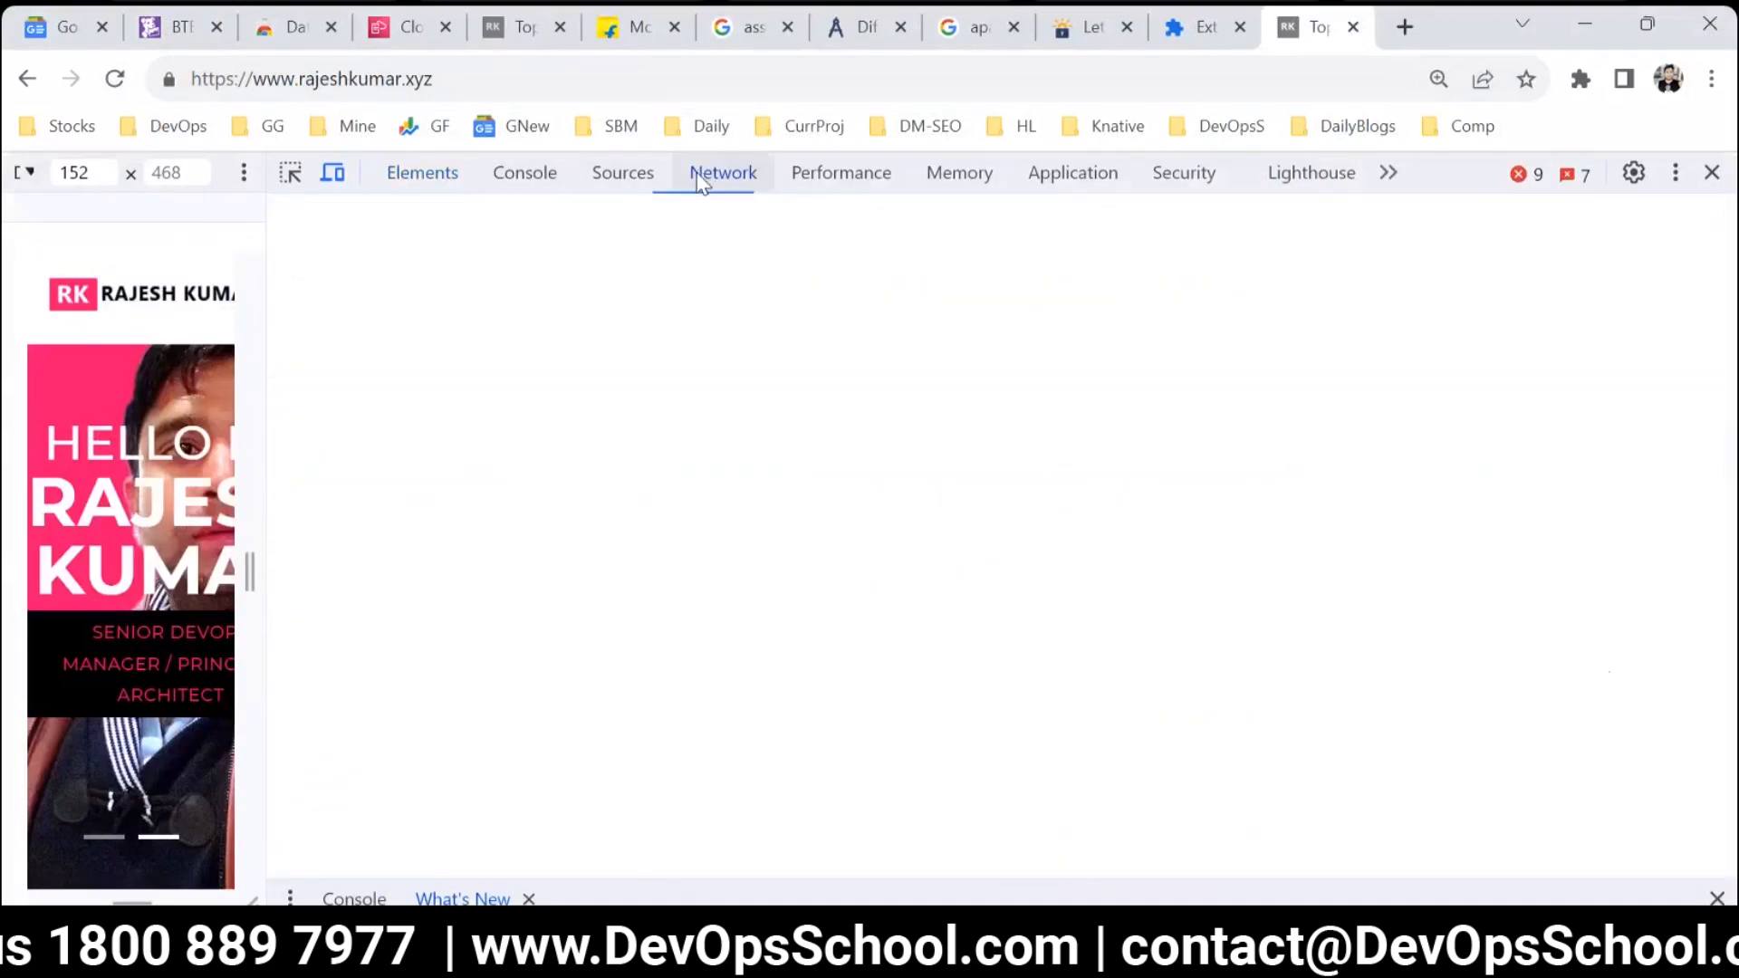
click(114, 79)
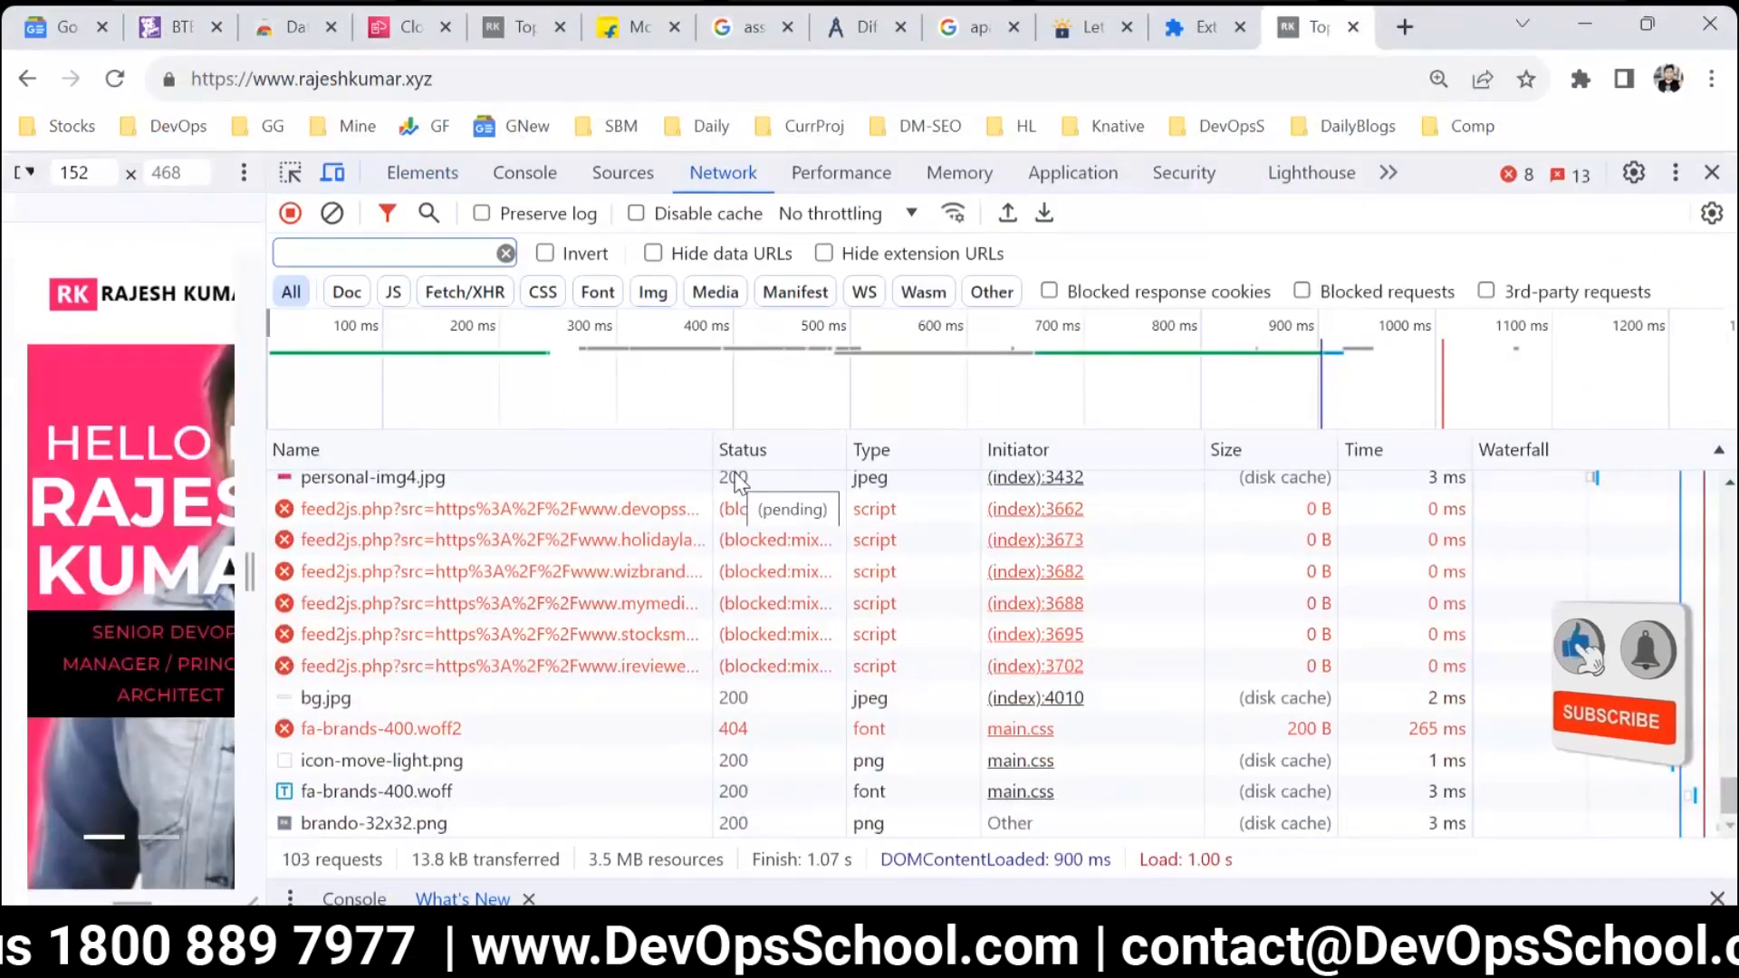
Look through the captured network requests and sort them by status in descending order.
scroll(725, 710, up, 3)
scroll(732, 706, up, 5)
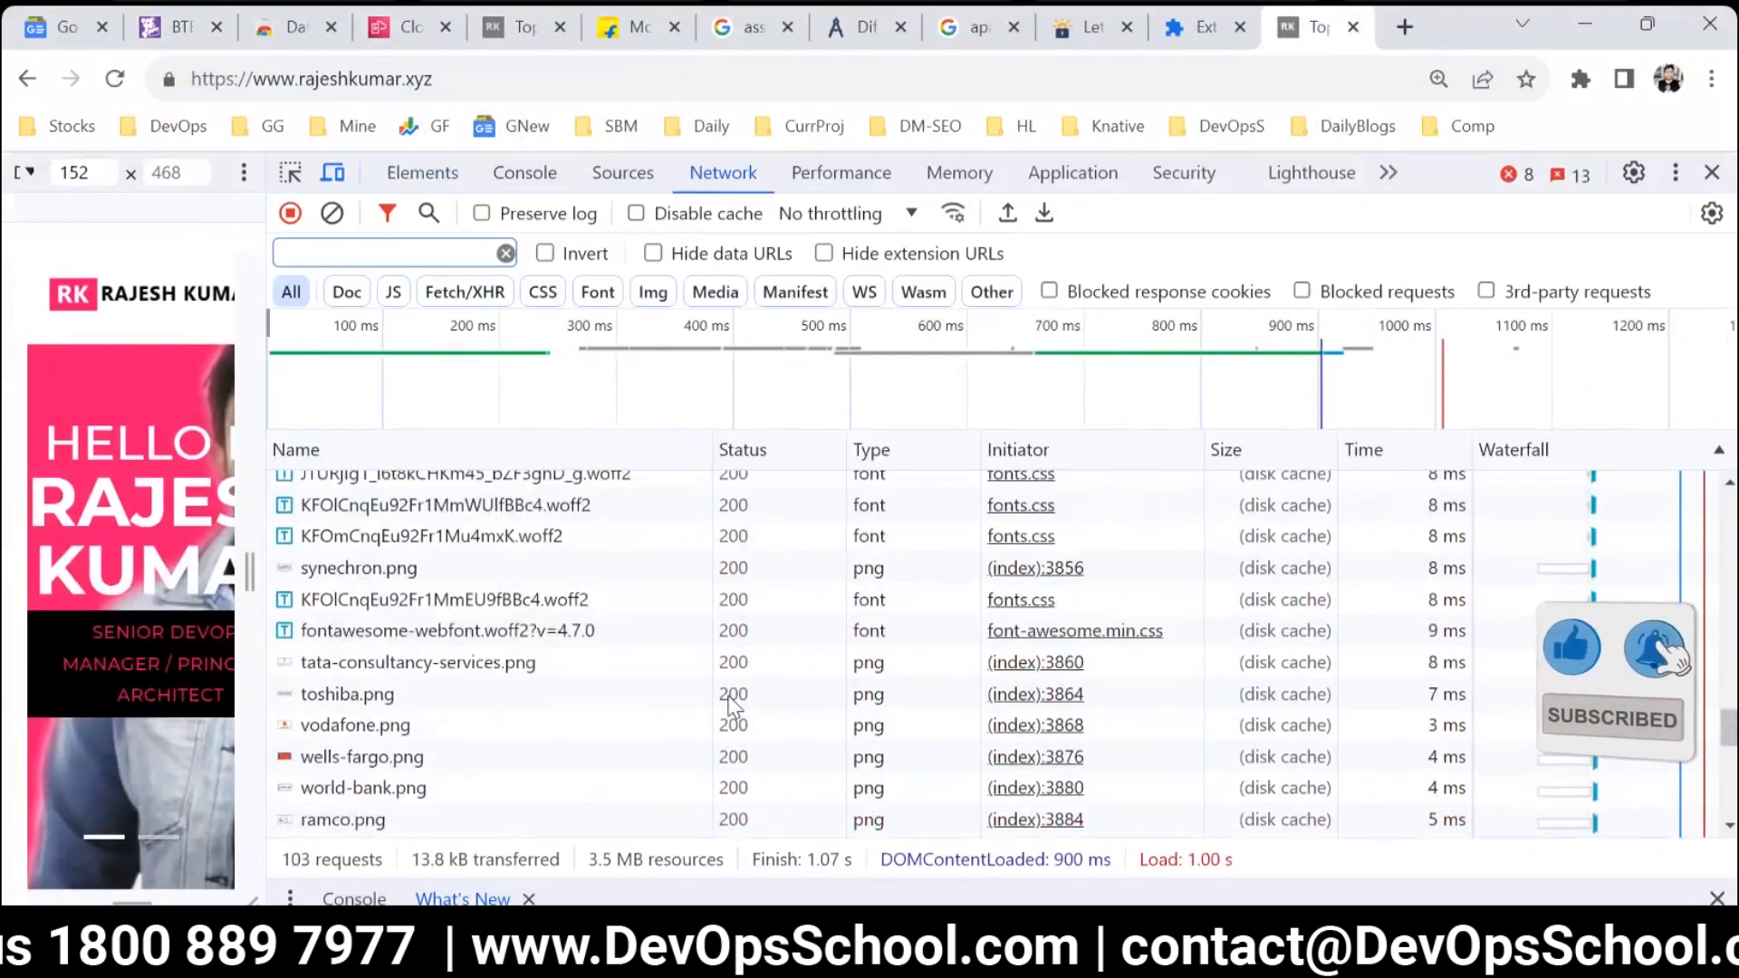
scroll(1341, 693, down, 5)
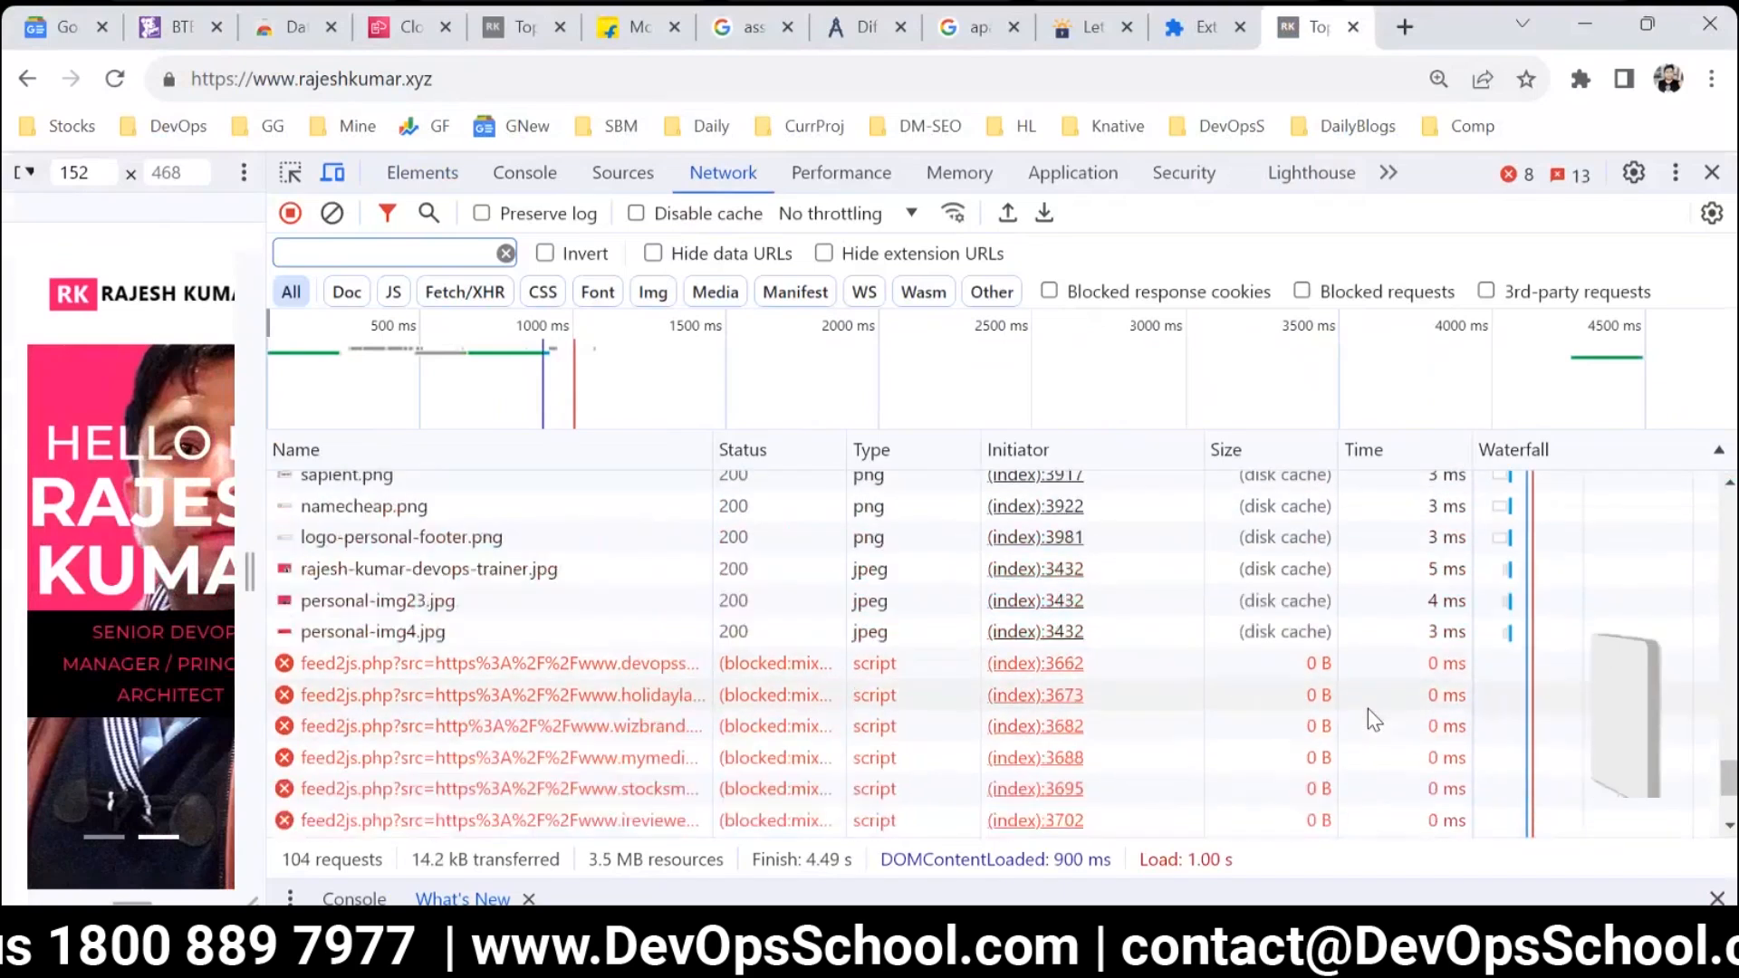
scroll(1368, 709, up, 5)
click(762, 451)
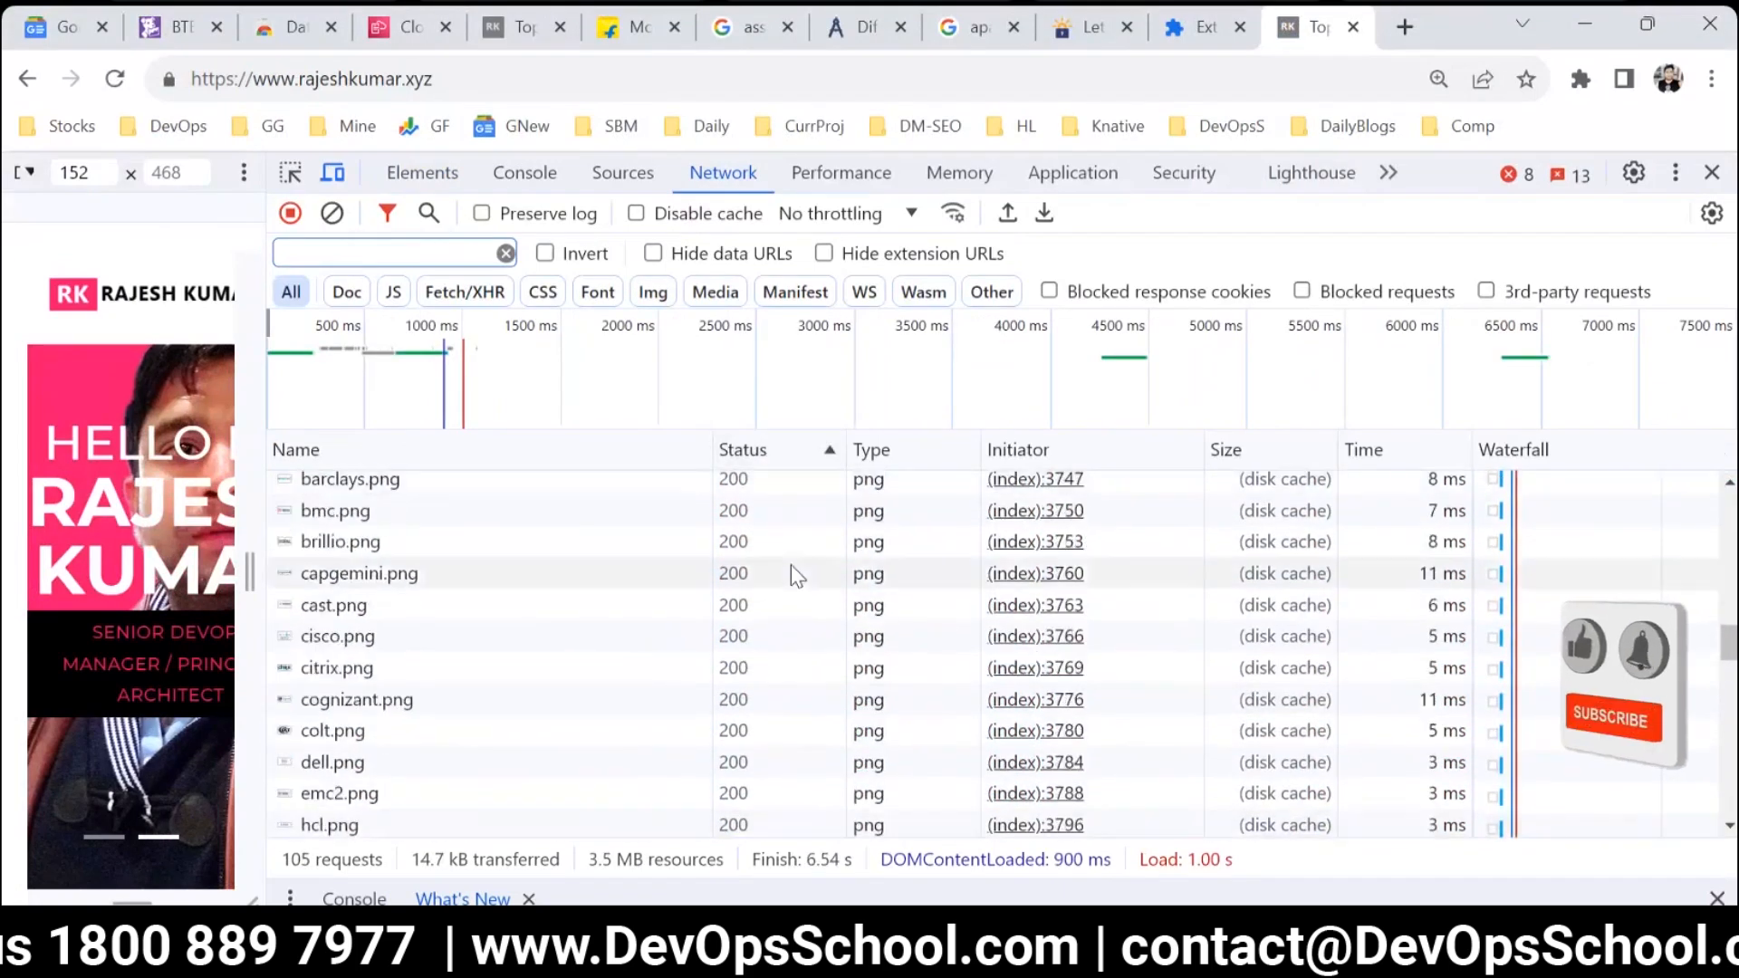
scroll(790, 571, up, 10)
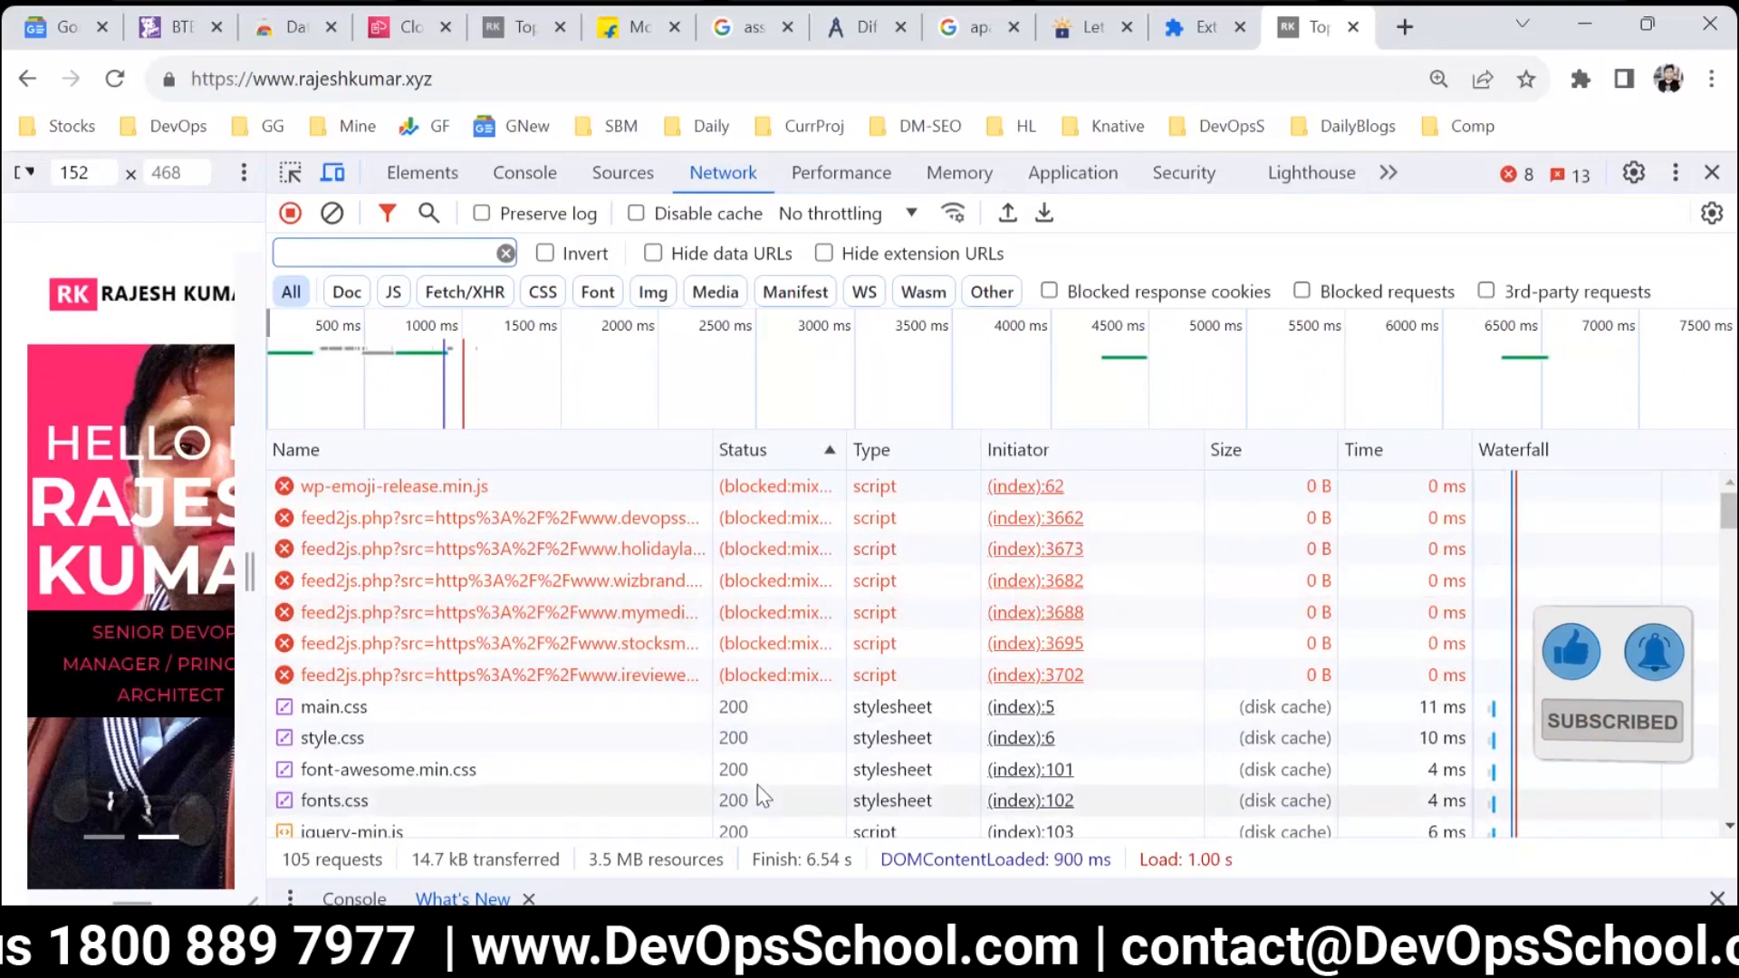
click(754, 444)
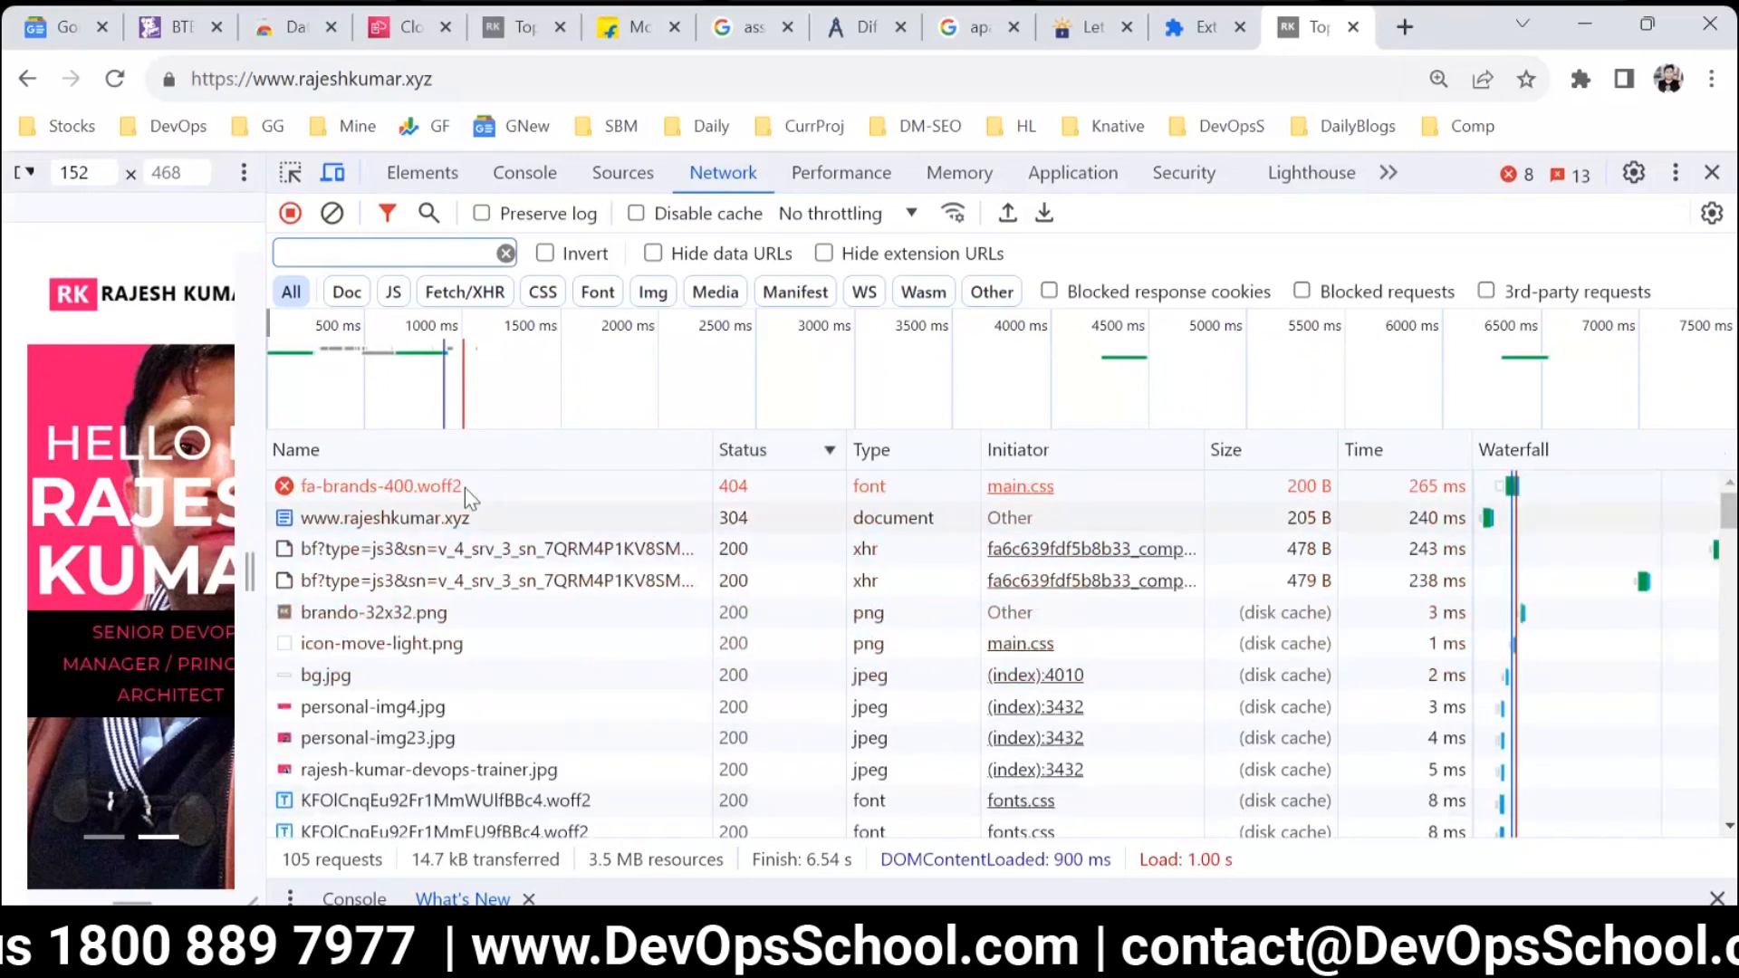
Open the details of the fa-brands-400.woff2 request, then close them and the developer tools.
click(447, 487)
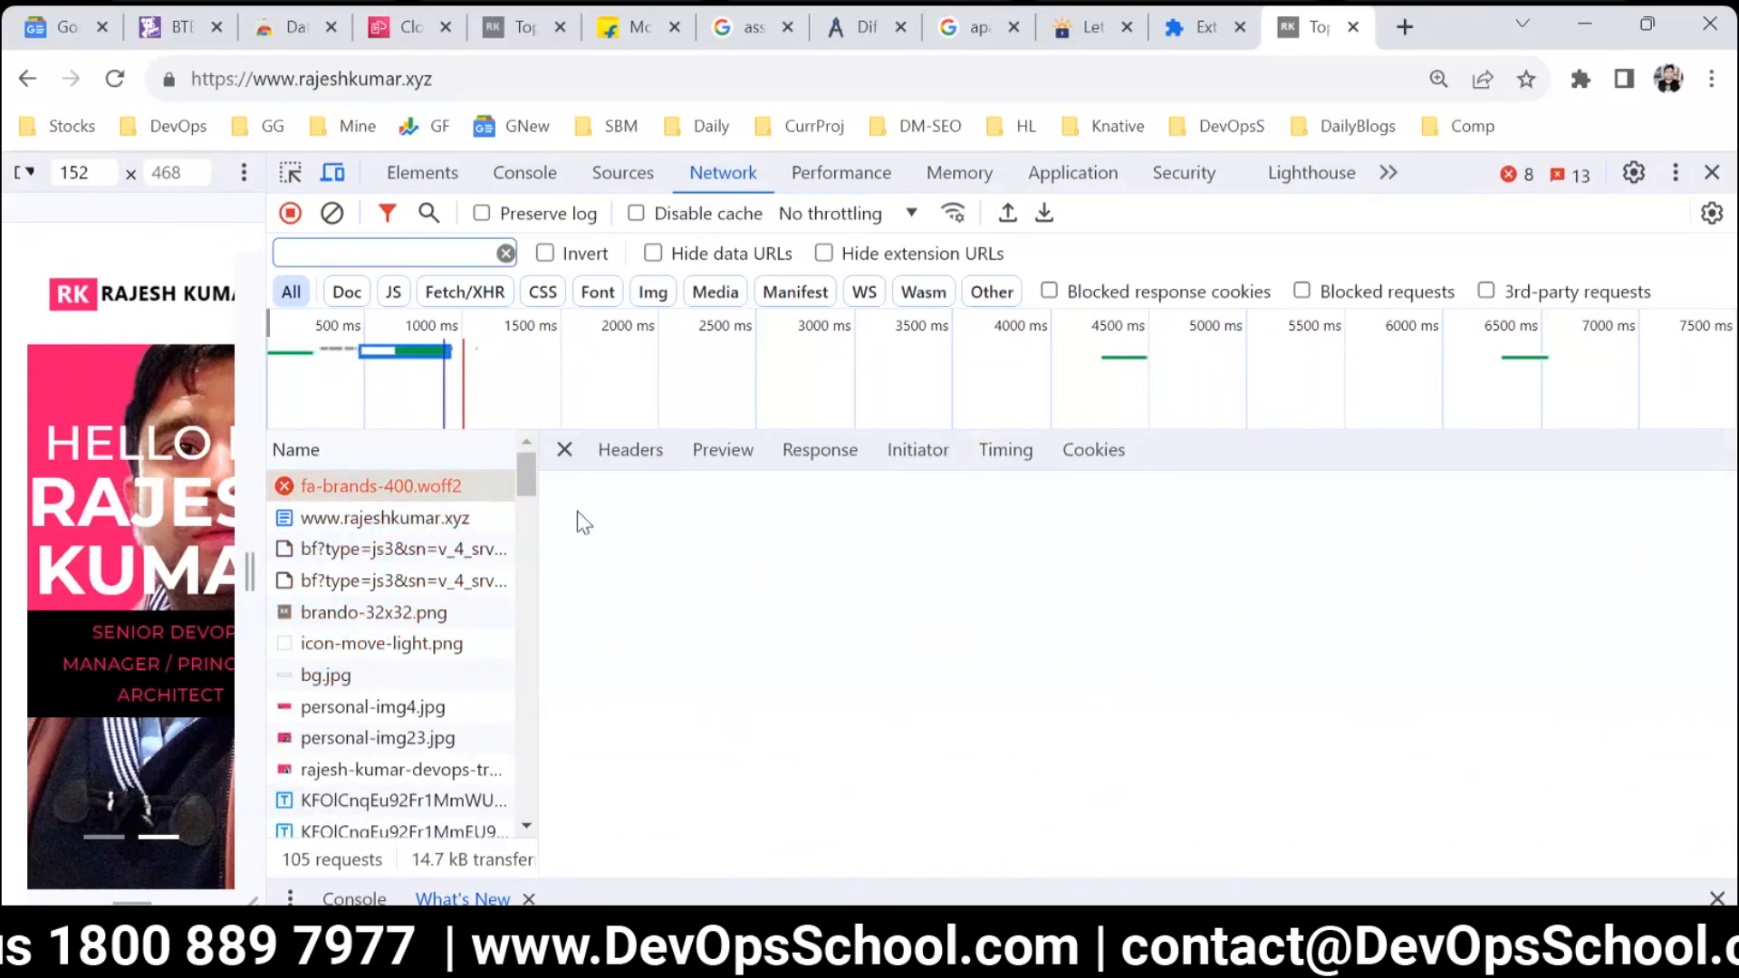
click(564, 449)
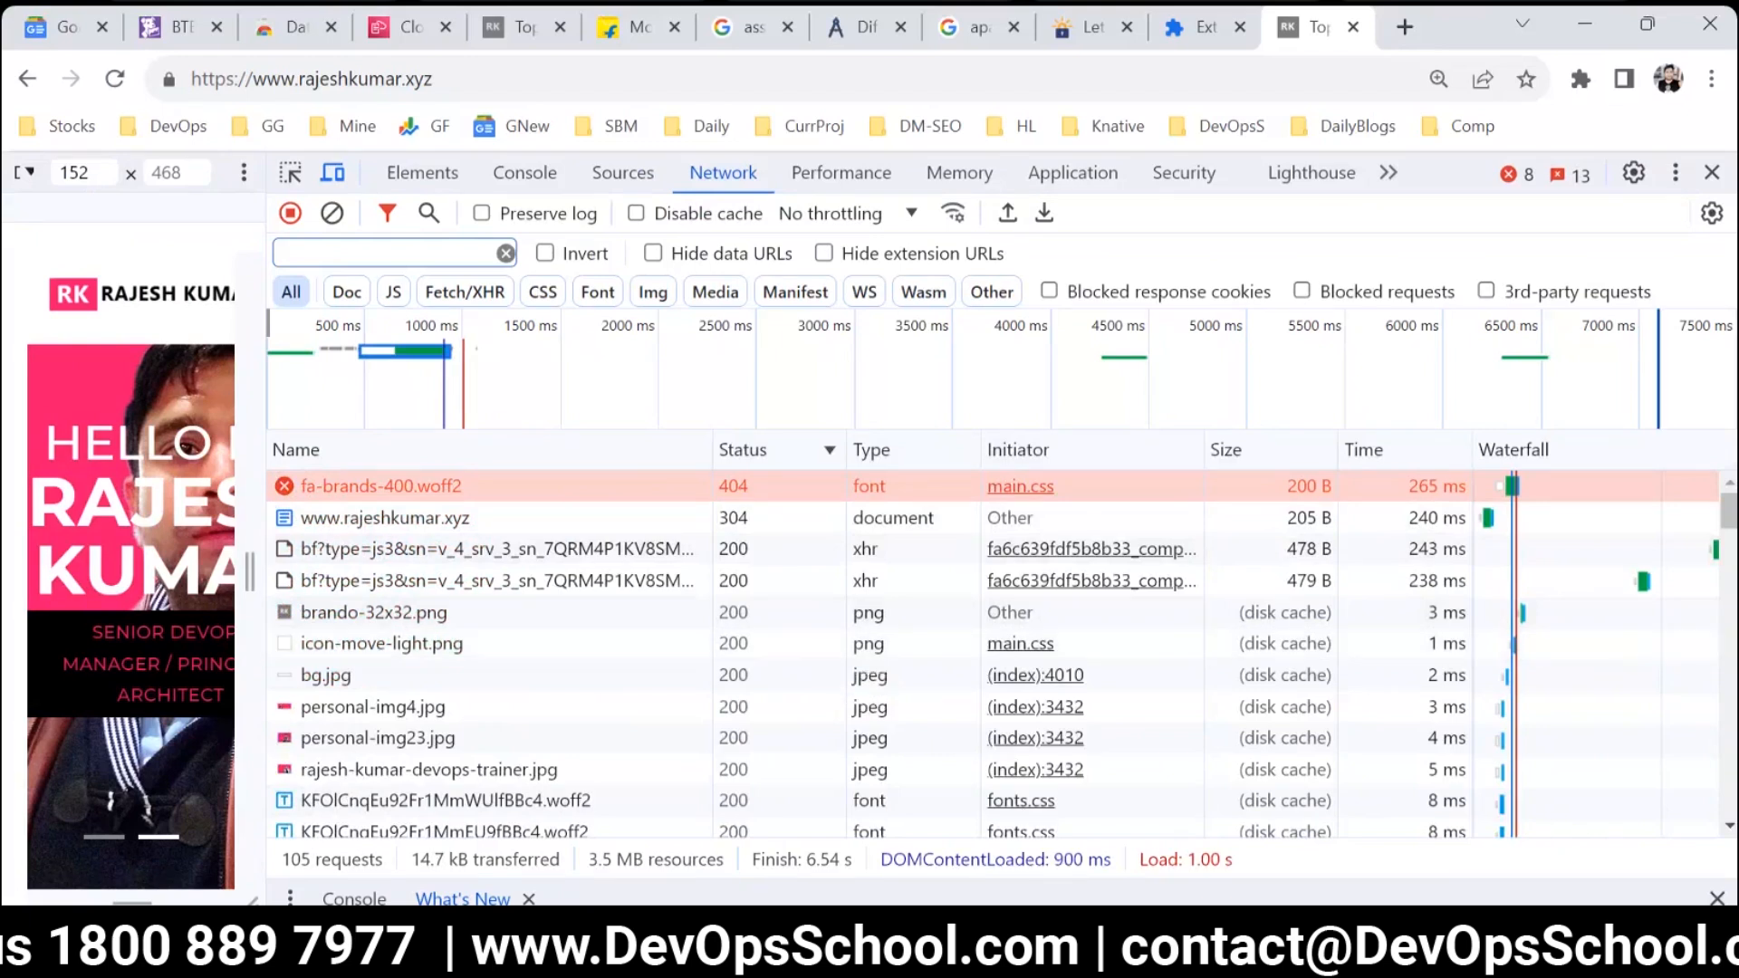
click(1712, 172)
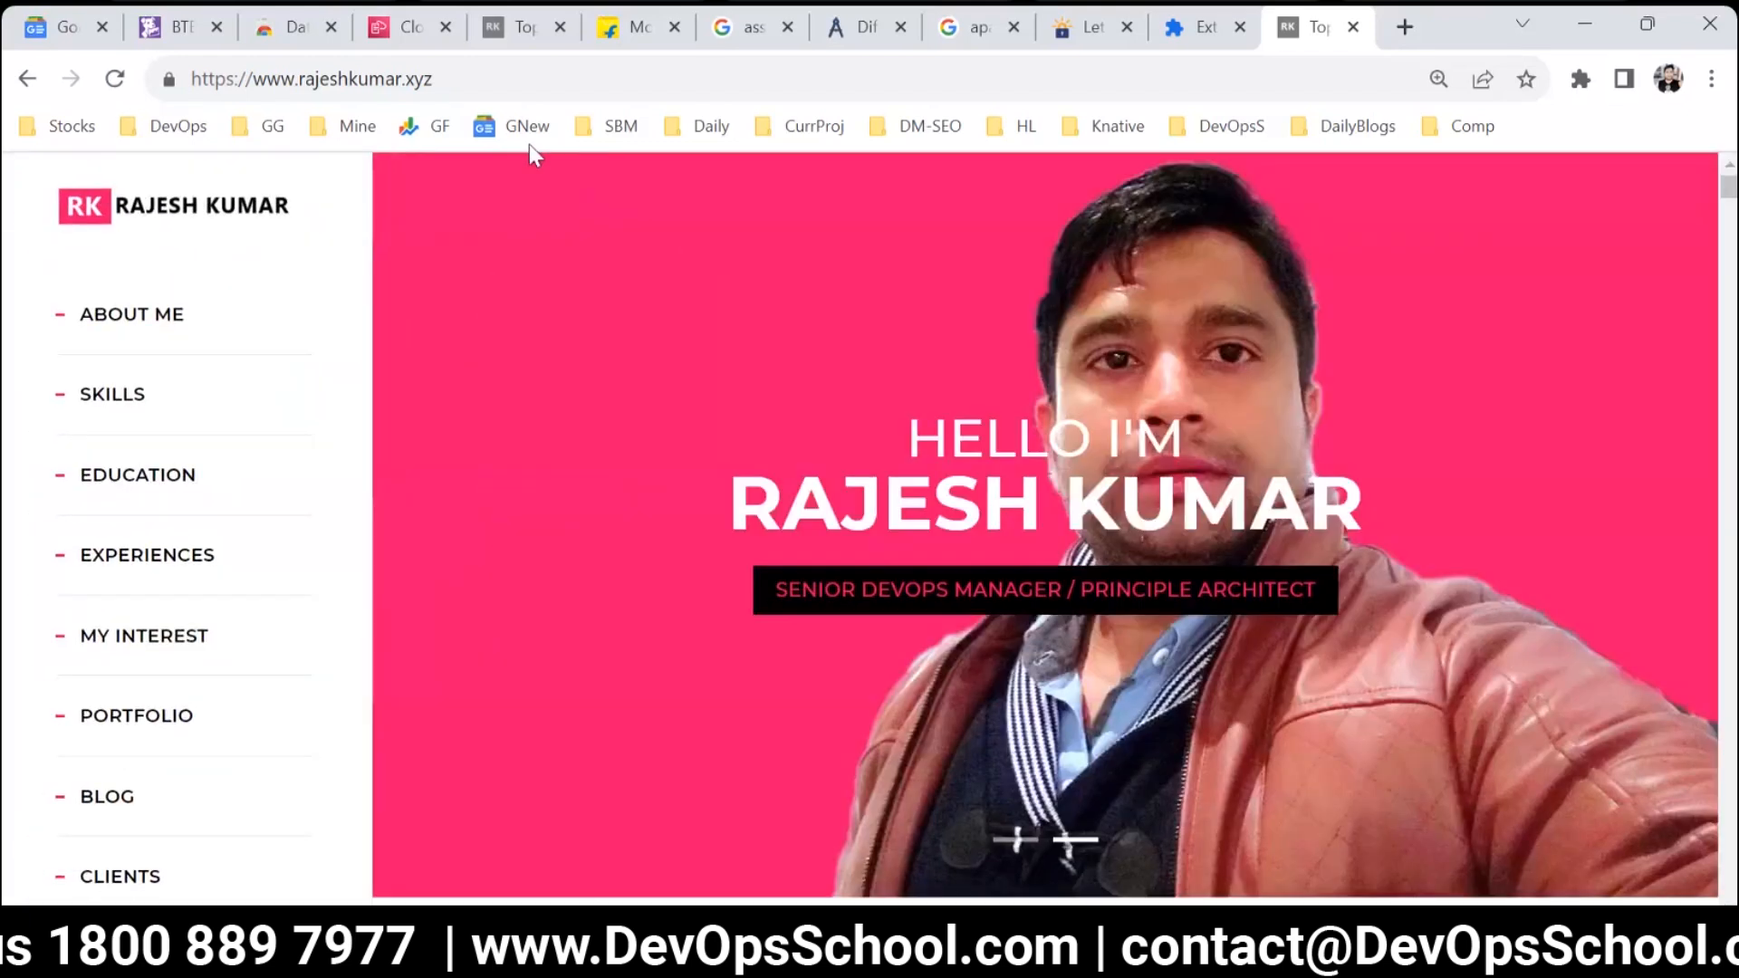
Switch back to Datadog, return from the run result to the synthetic tests list and bring up the UX Monitoring options.
click(174, 27)
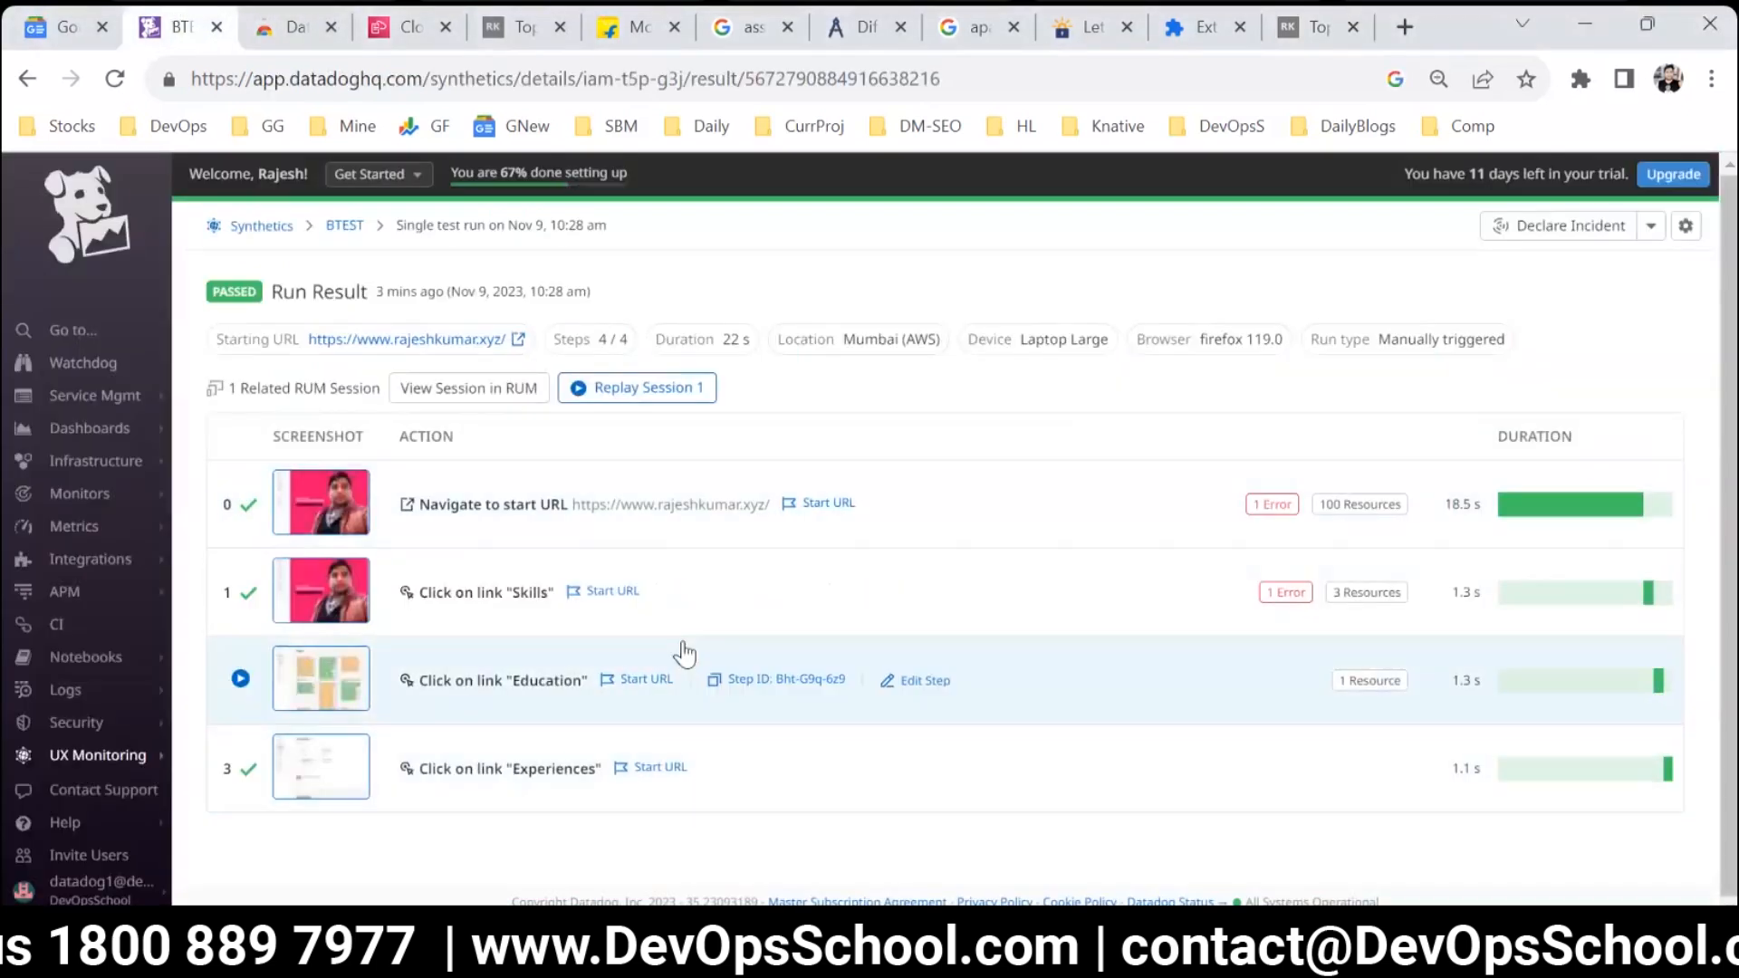
click(343, 226)
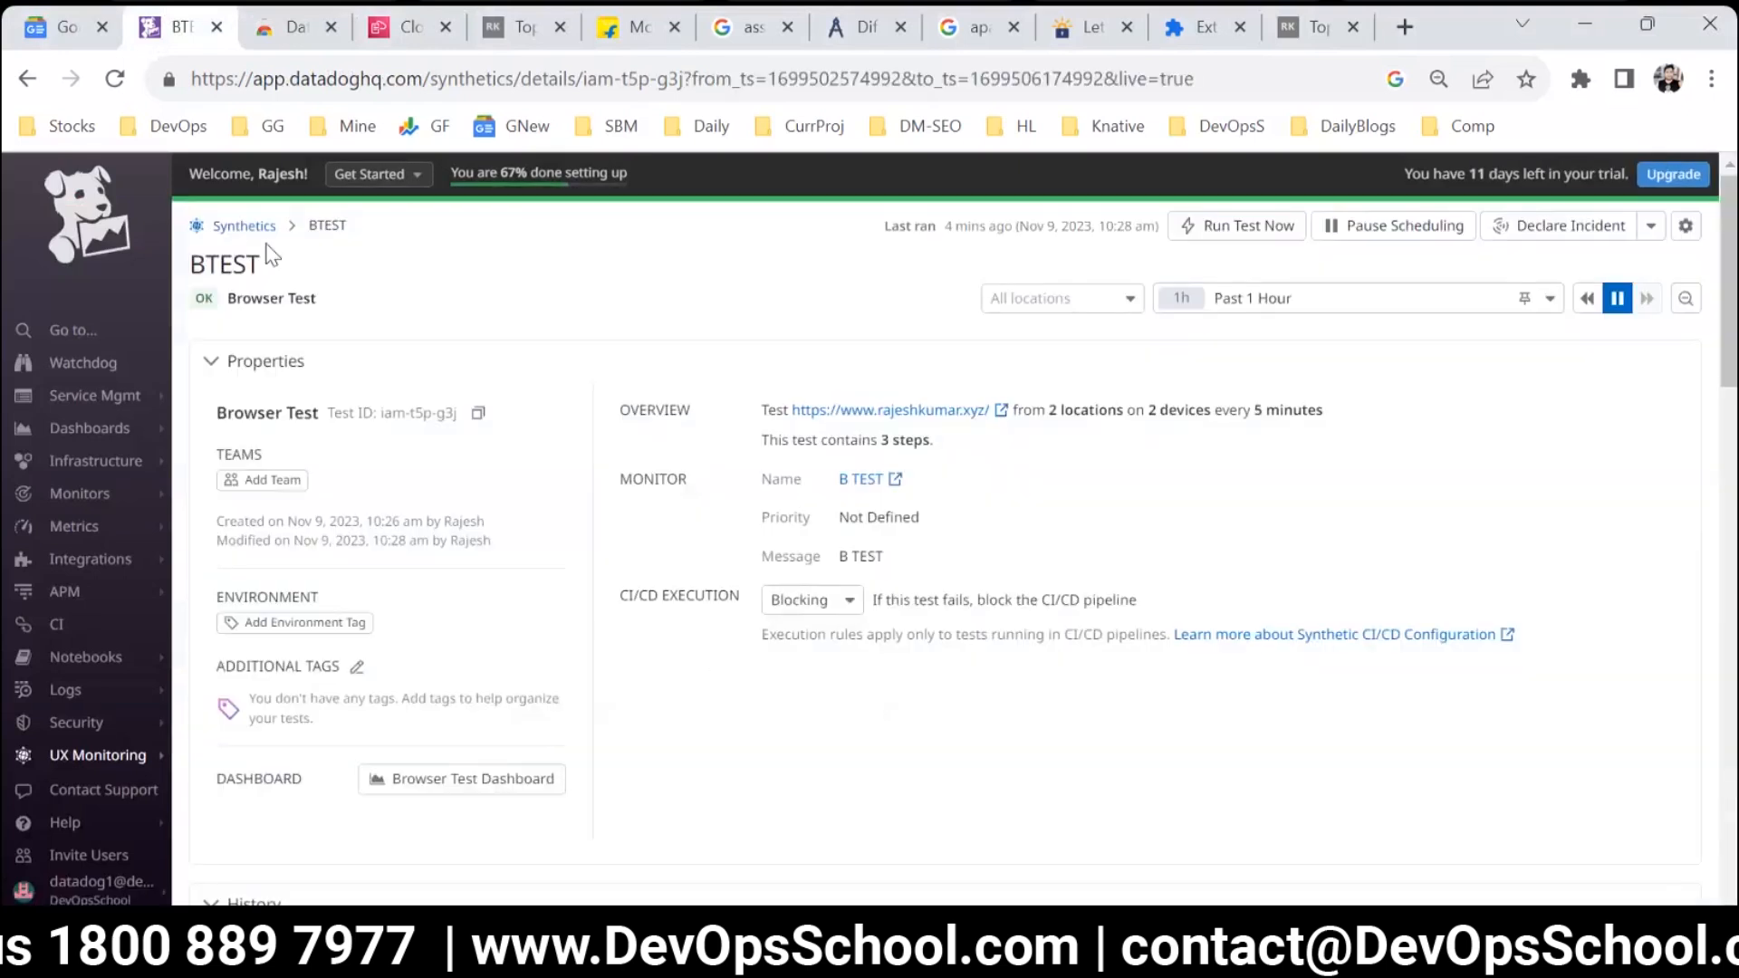
click(257, 228)
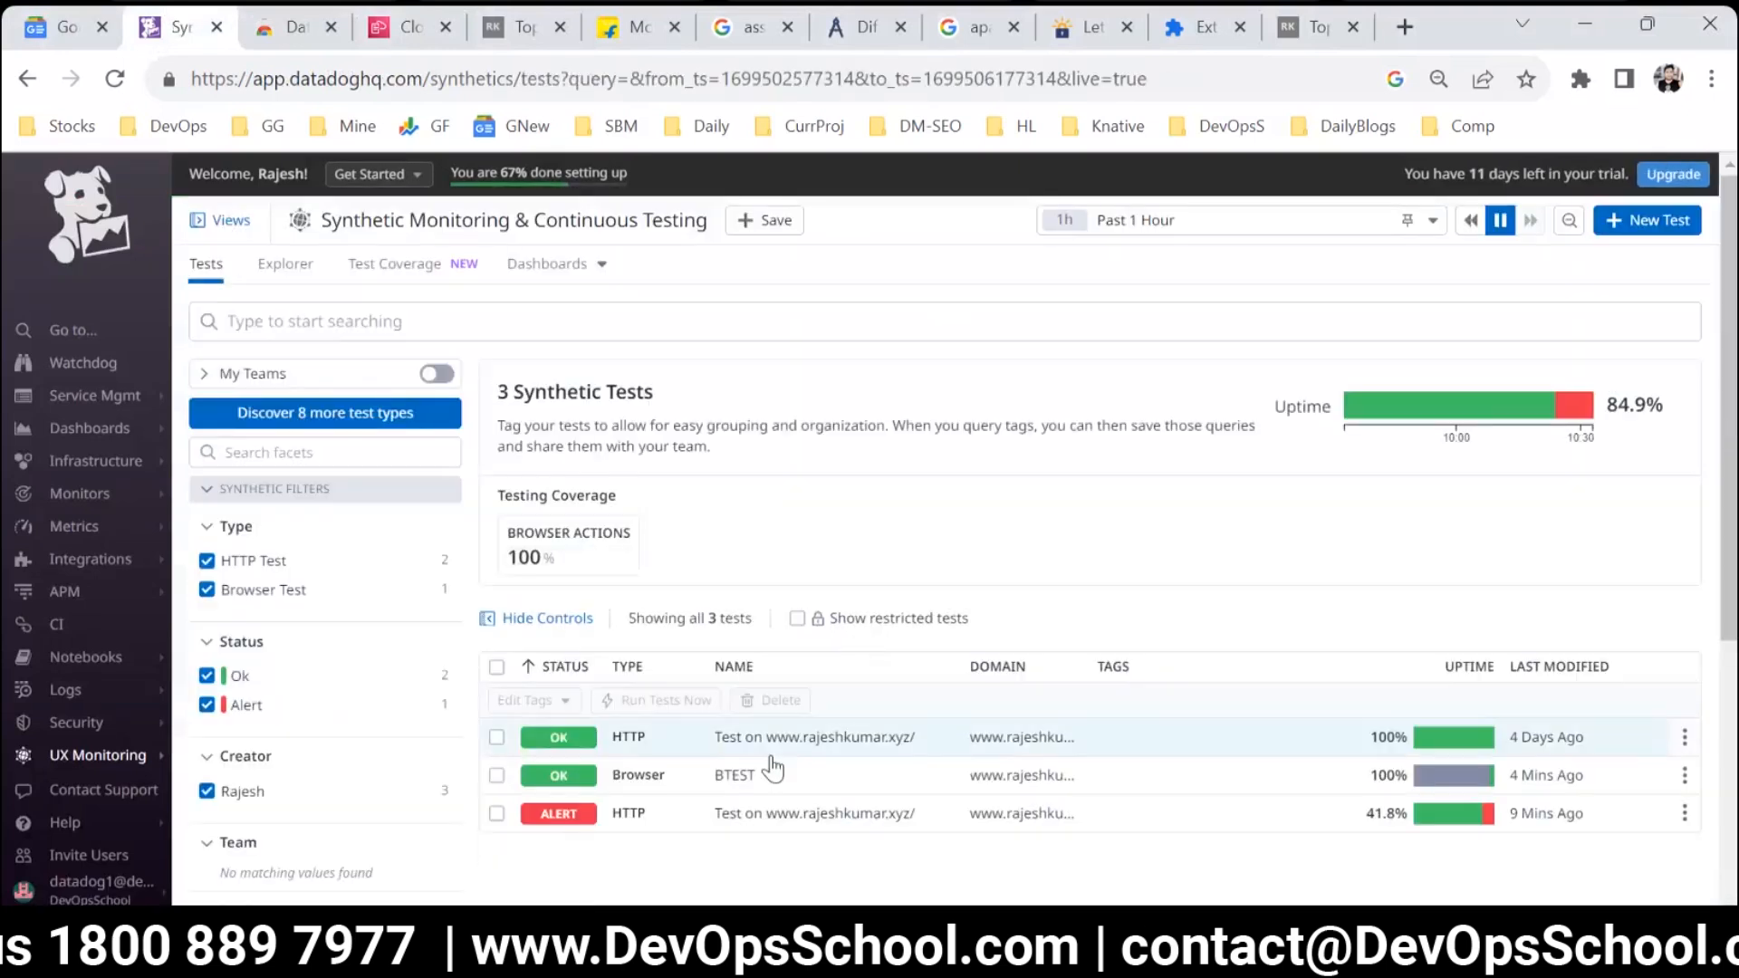
scroll(1009, 764, down, 3)
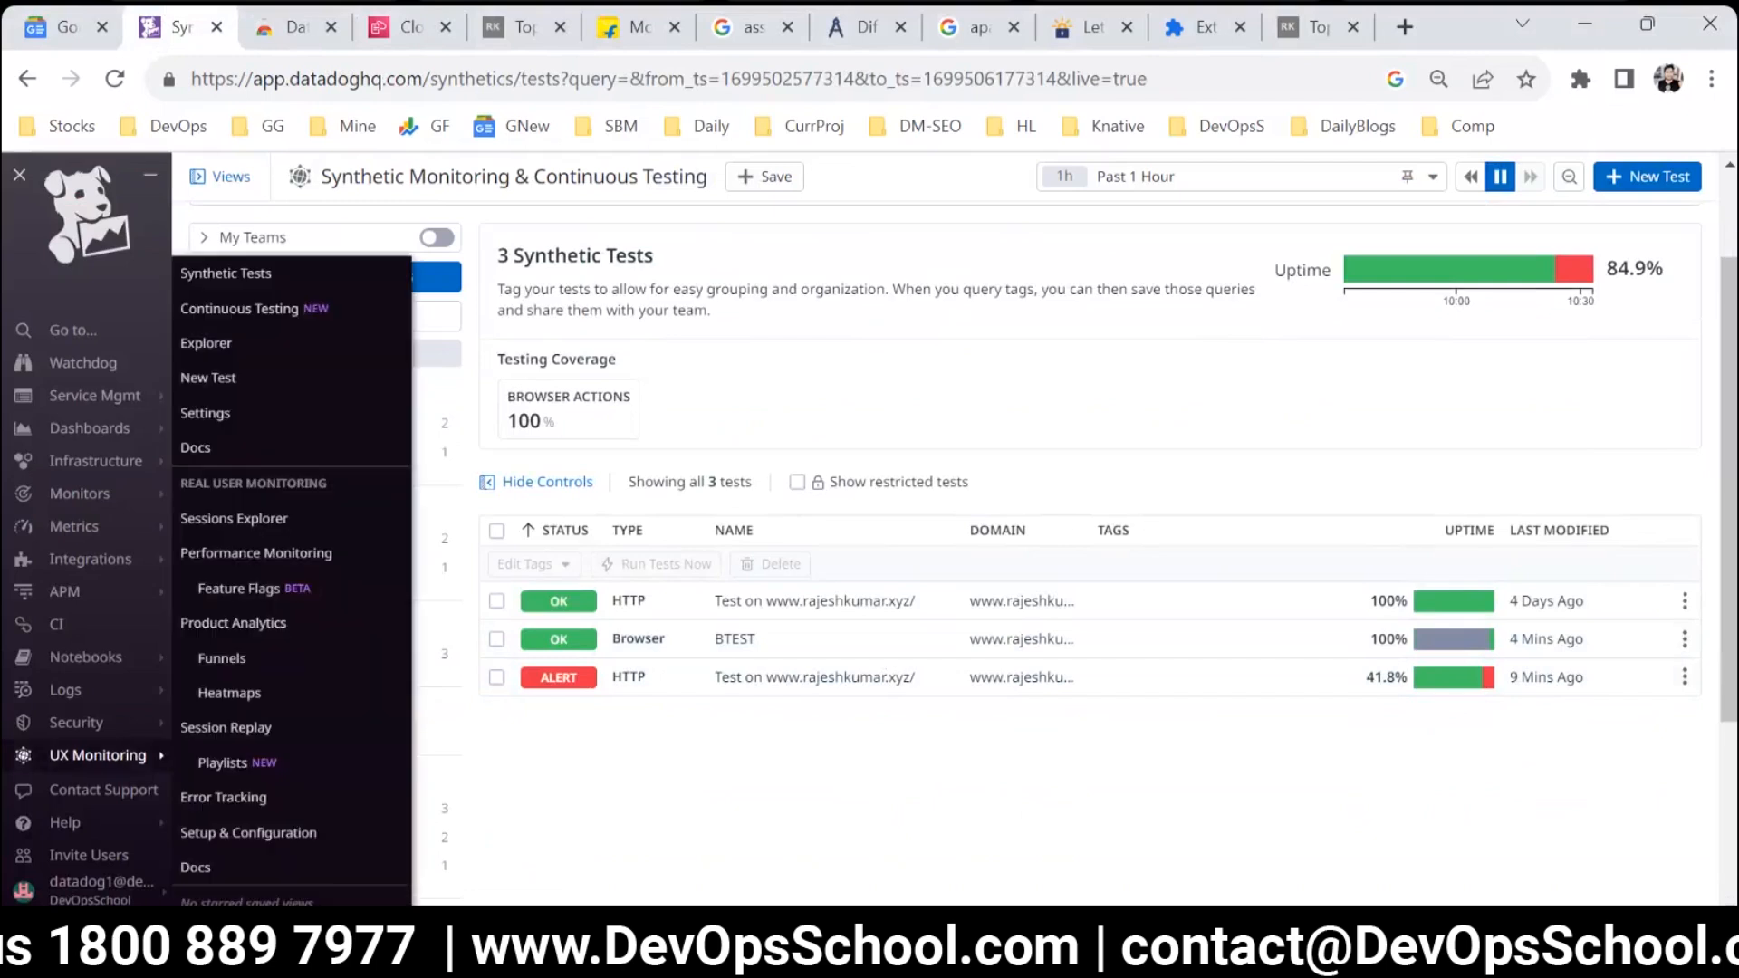
mouse_move(163, 759)
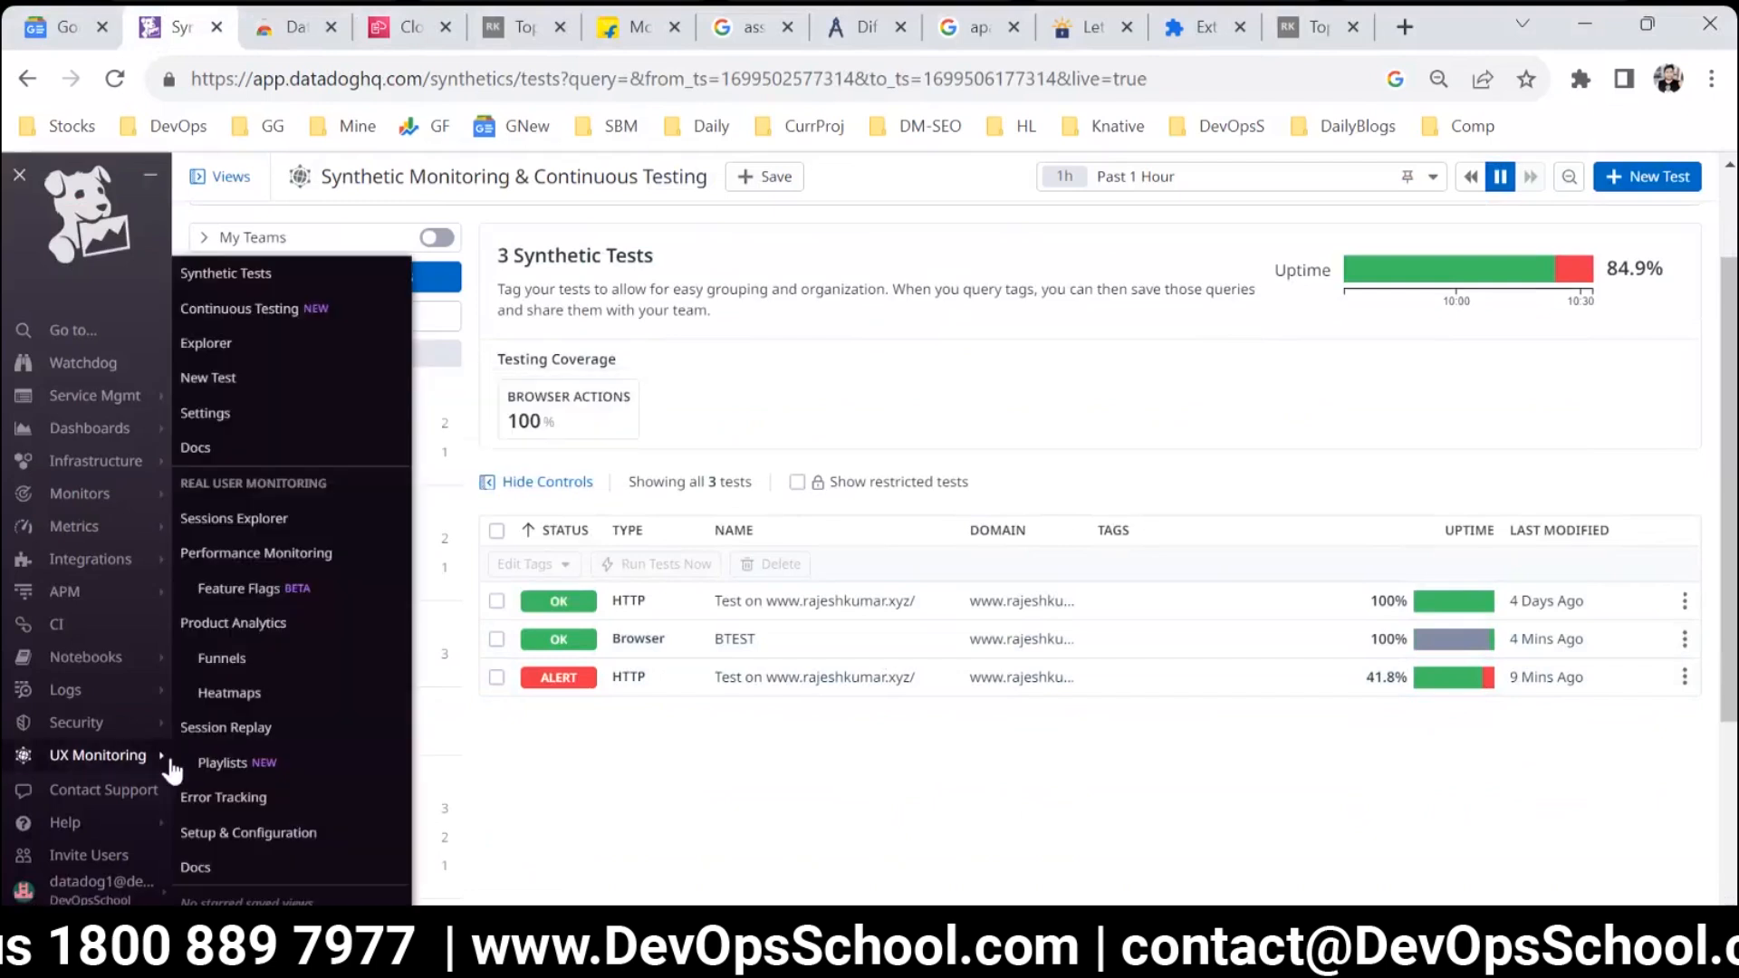